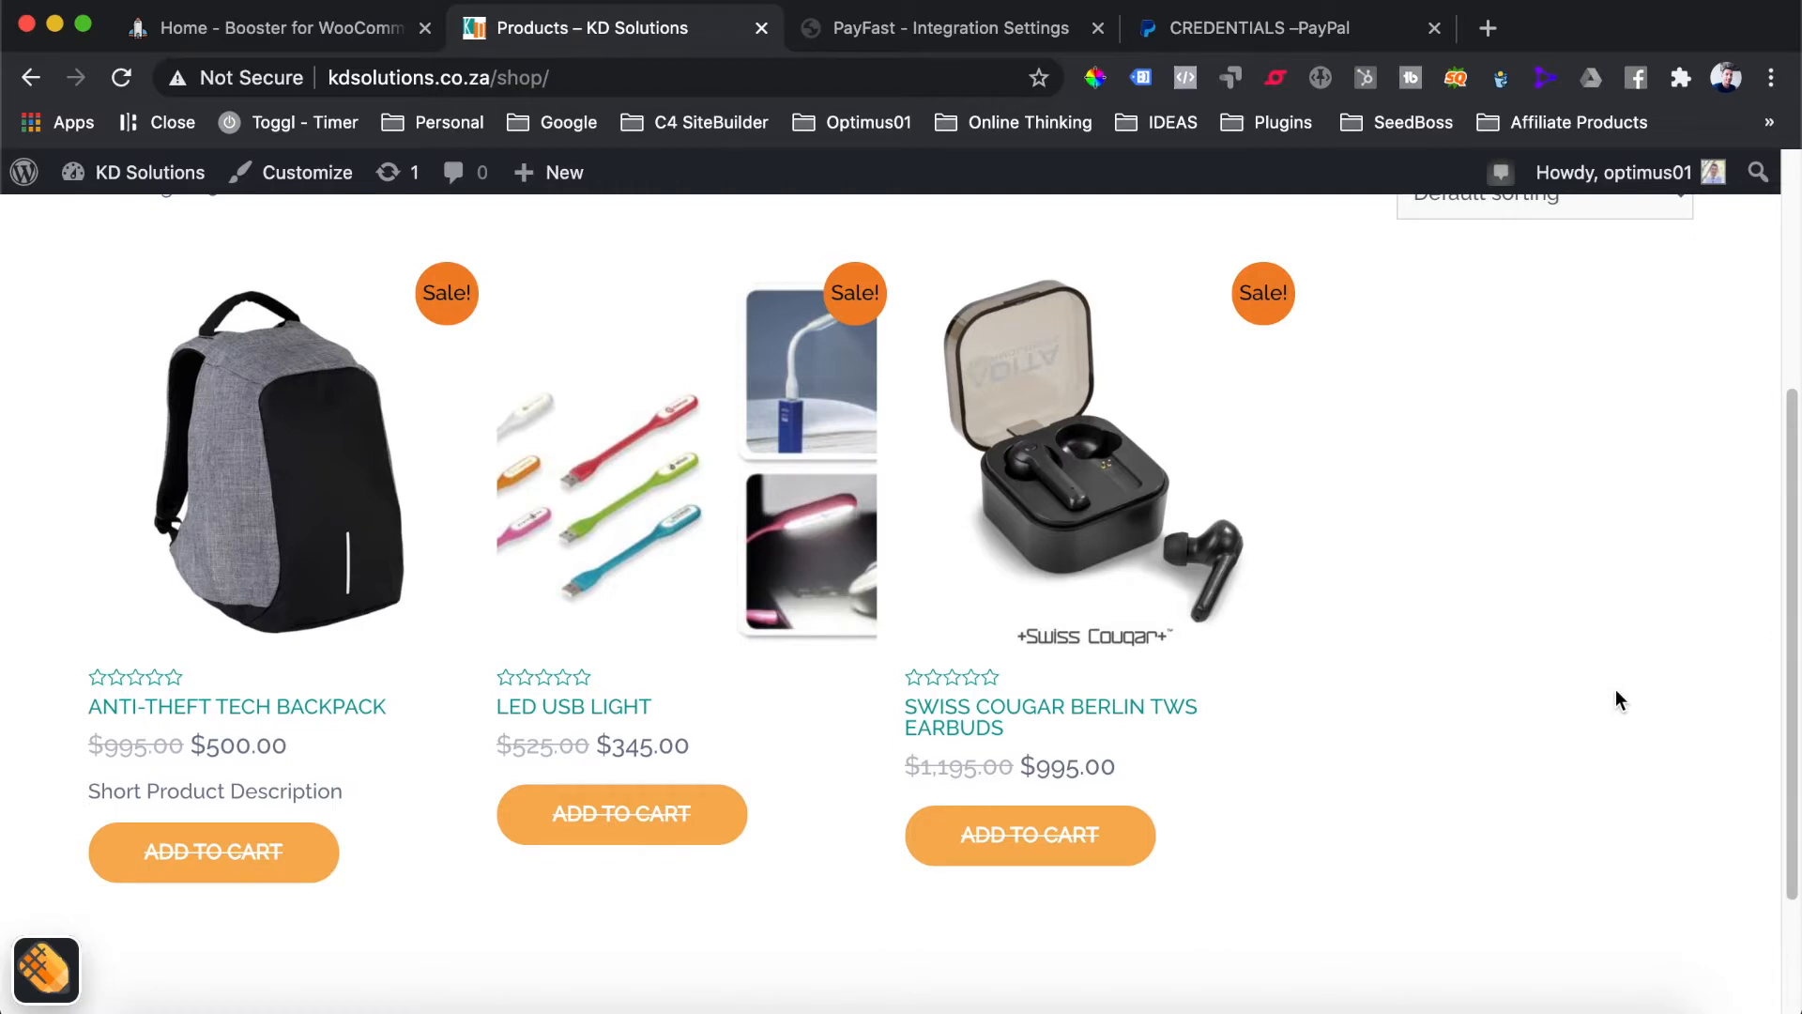
Examine the shop's product listing, including the regular and sale prices of the Swiss Cougar Berlin TWS Earbuds
{"action": "scroll", "coordinate": [1615, 692], "scroll_direction": "up", "scroll_amount": 5}
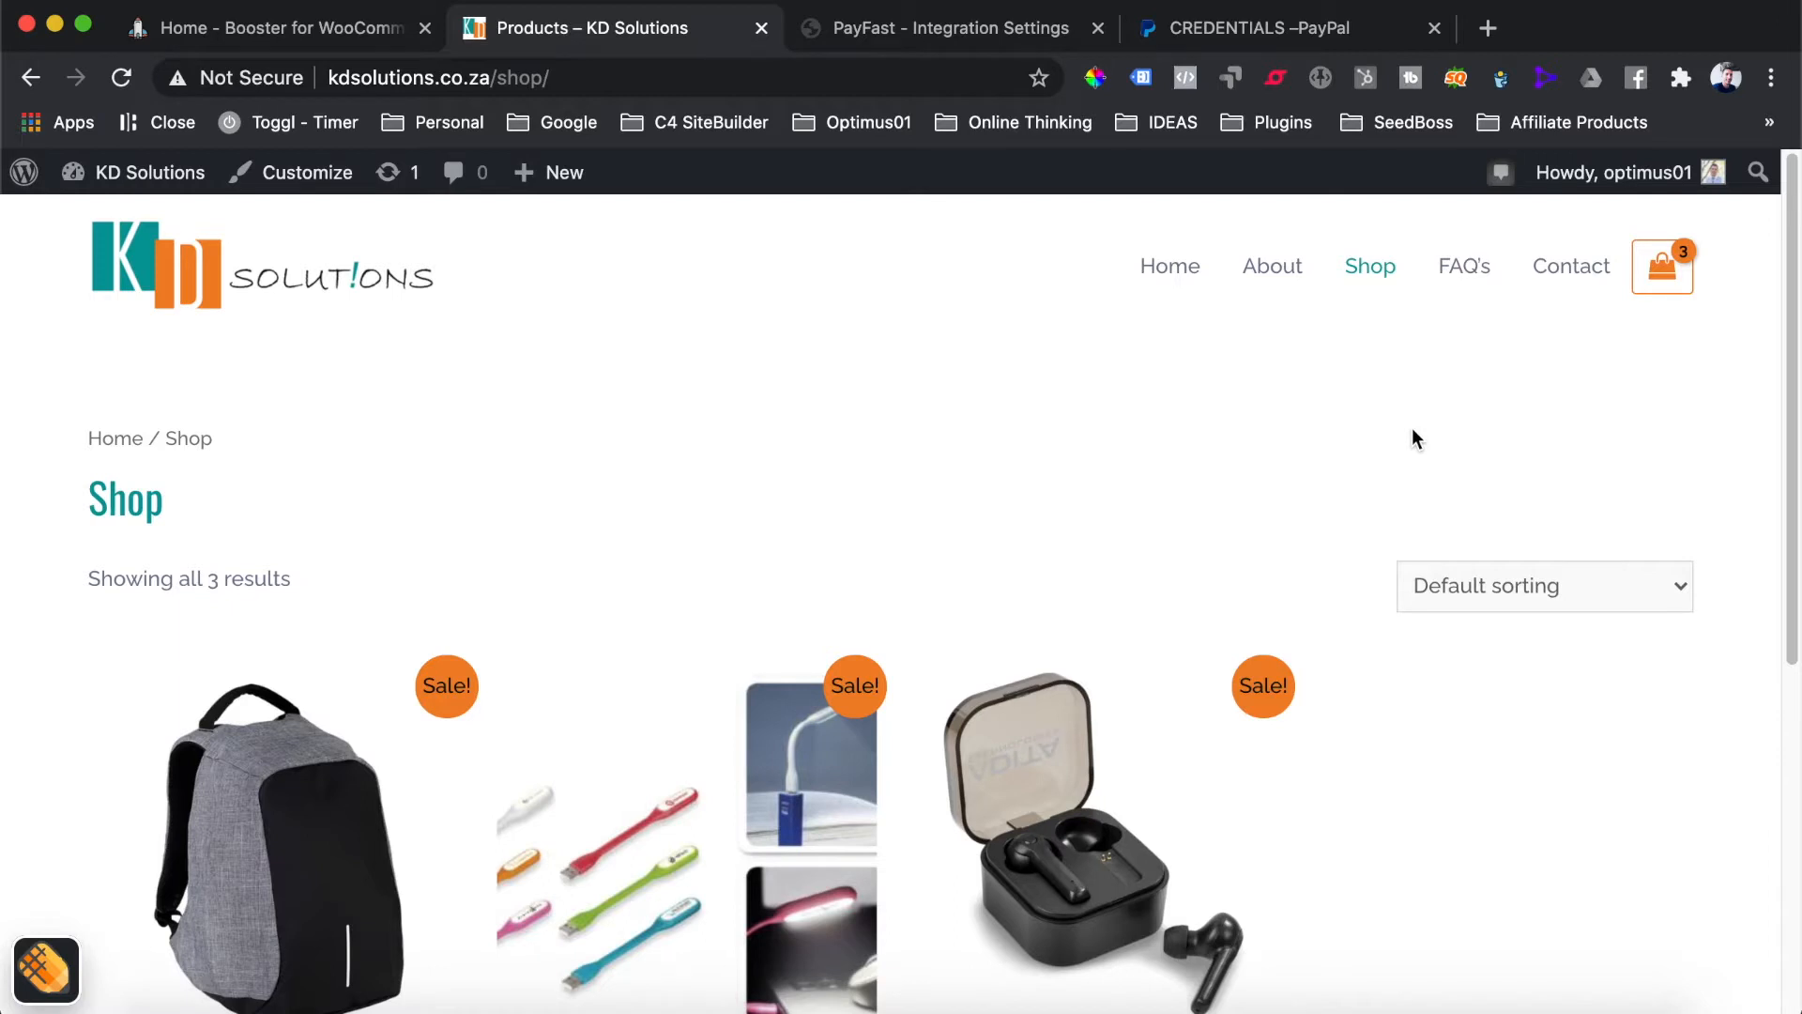
{"action": "scroll", "coordinate": [1271, 406], "scroll_direction": "down", "scroll_amount": 5}
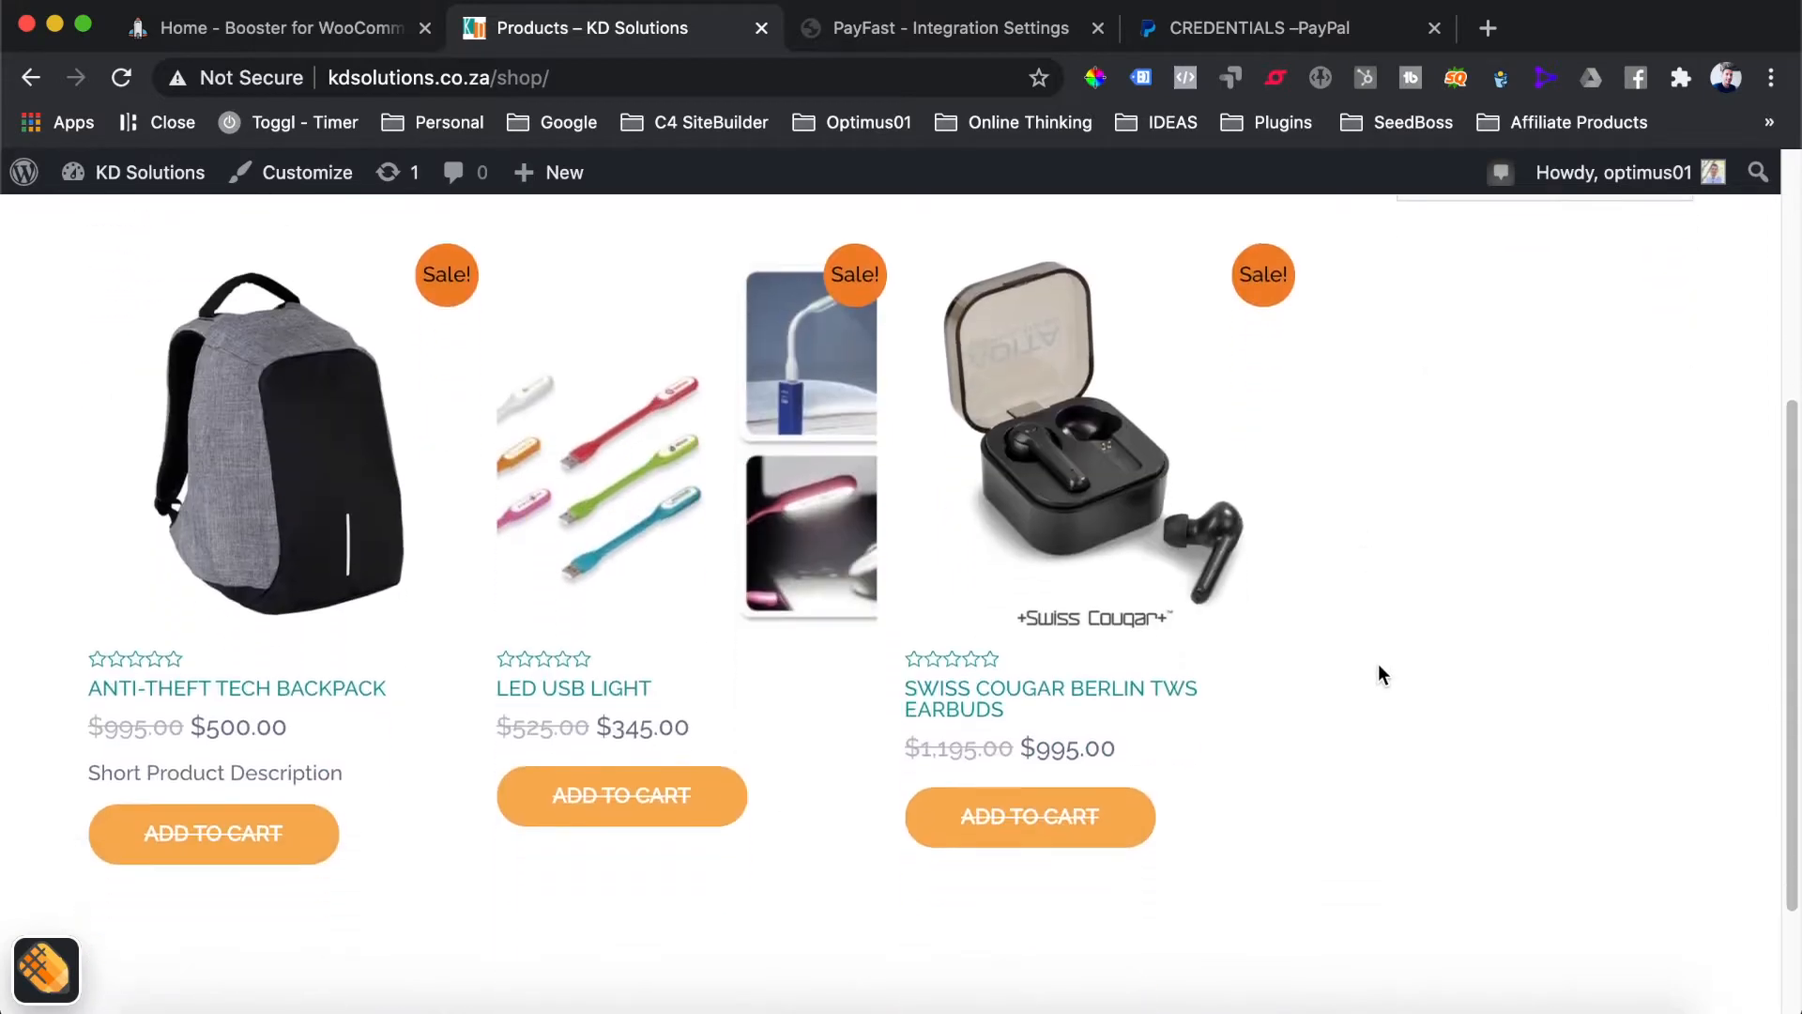
{"action": "scroll", "coordinate": [1378, 674], "scroll_direction": "down", "scroll_amount": 1}
{"action": "left_click_drag", "start_coordinate": [1036, 690], "coordinate": [907, 691]}
{"action": "left_click", "coordinate": [905, 686]}
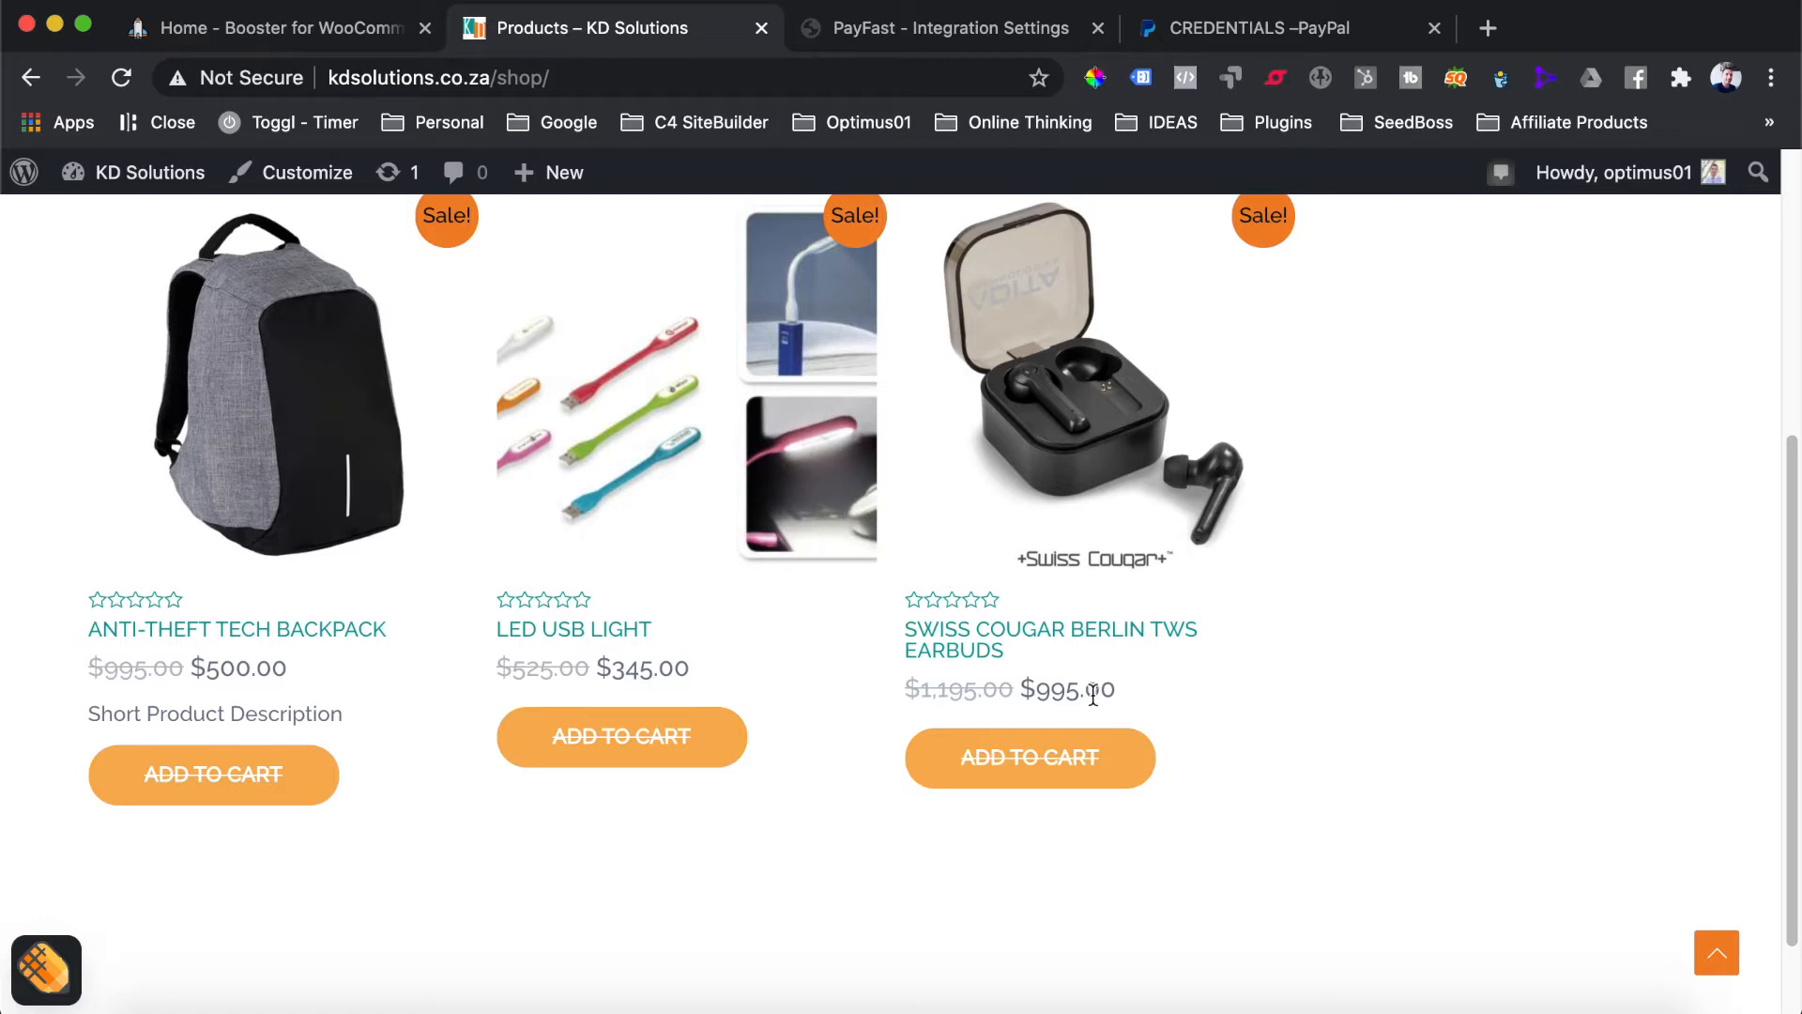
{"action": "left_click_drag", "start_coordinate": [1020, 690], "coordinate": [1119, 693]}
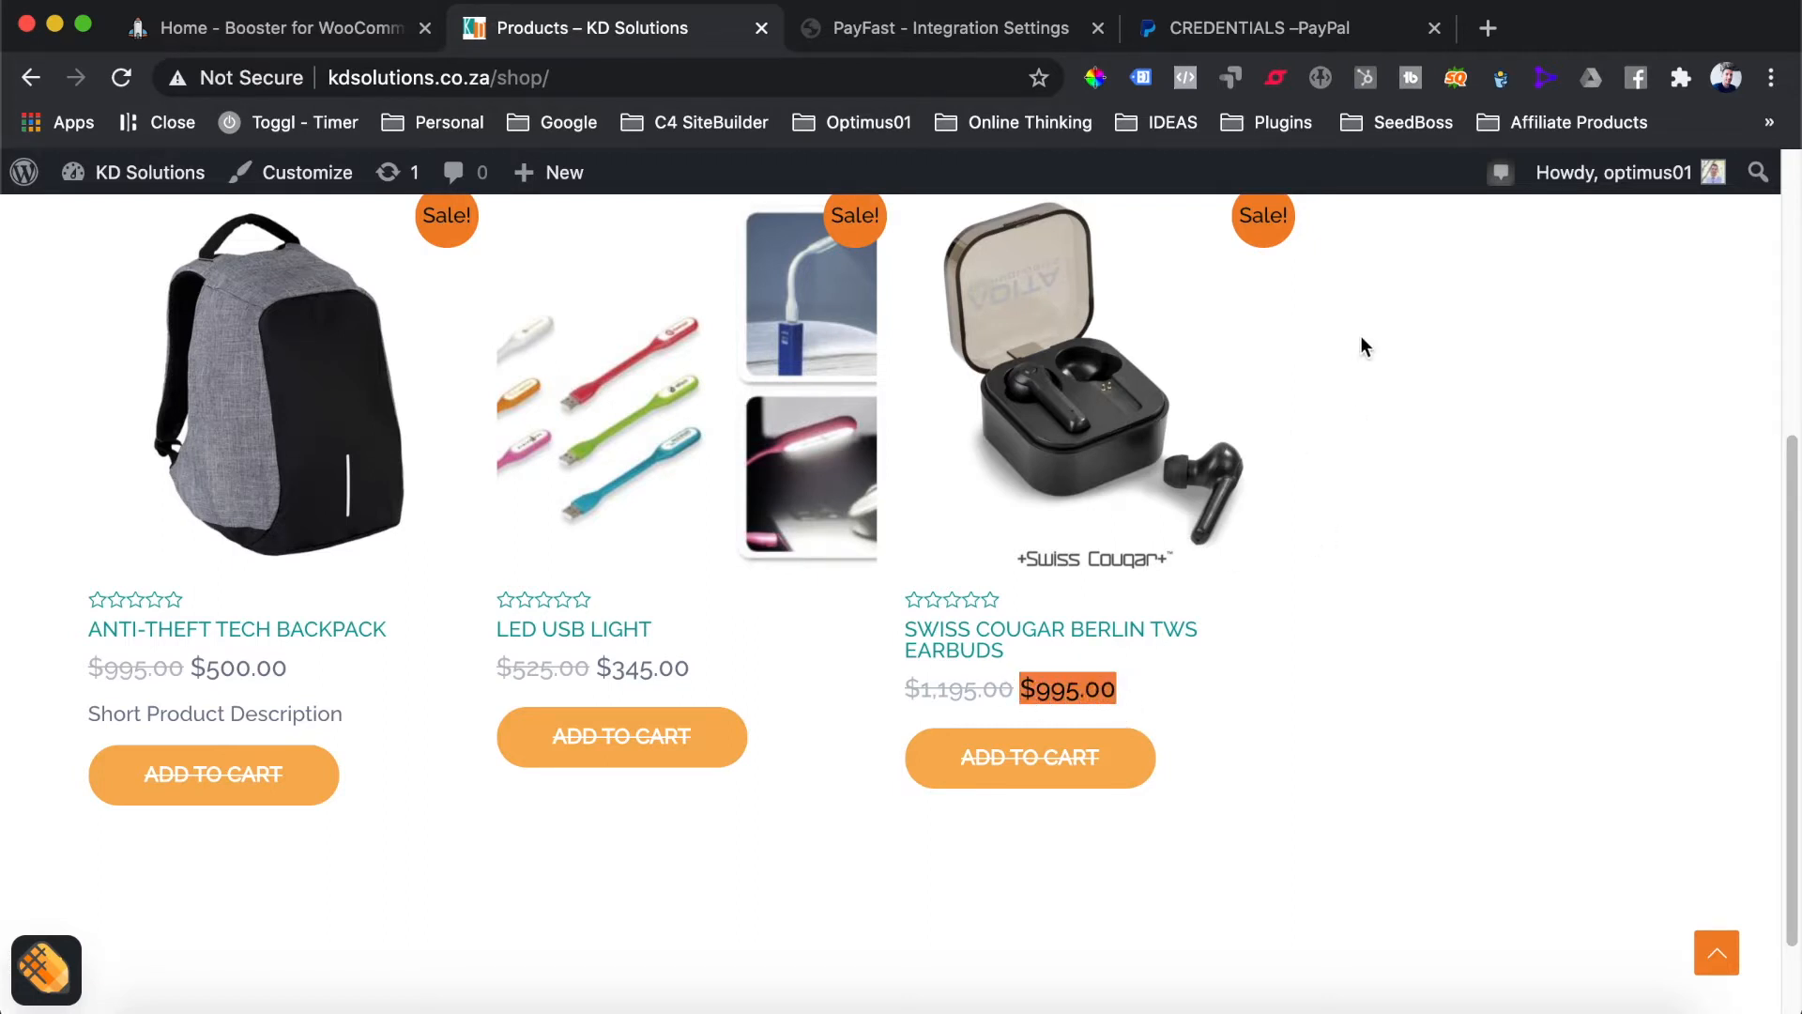
{"action": "left_click", "coordinate": [1207, 731]}
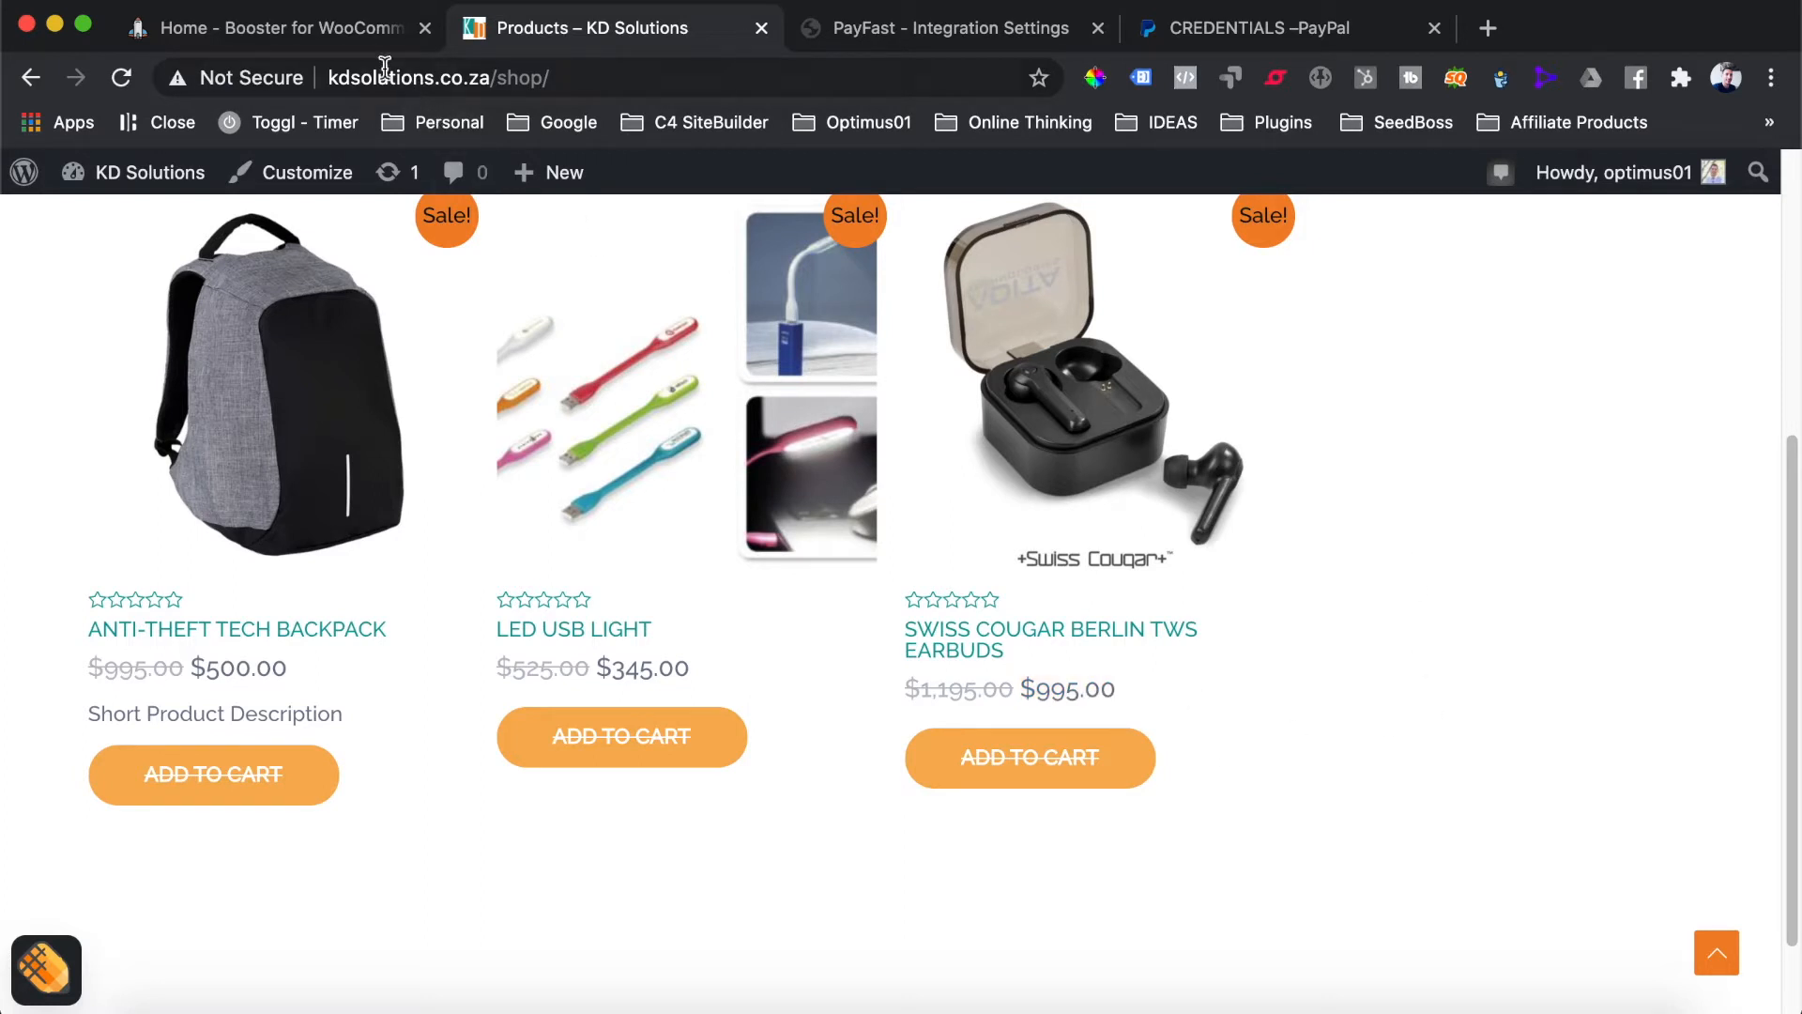
View the Booster for WooCommerce home page and close it
{"action": "left_click", "coordinate": [355, 38]}
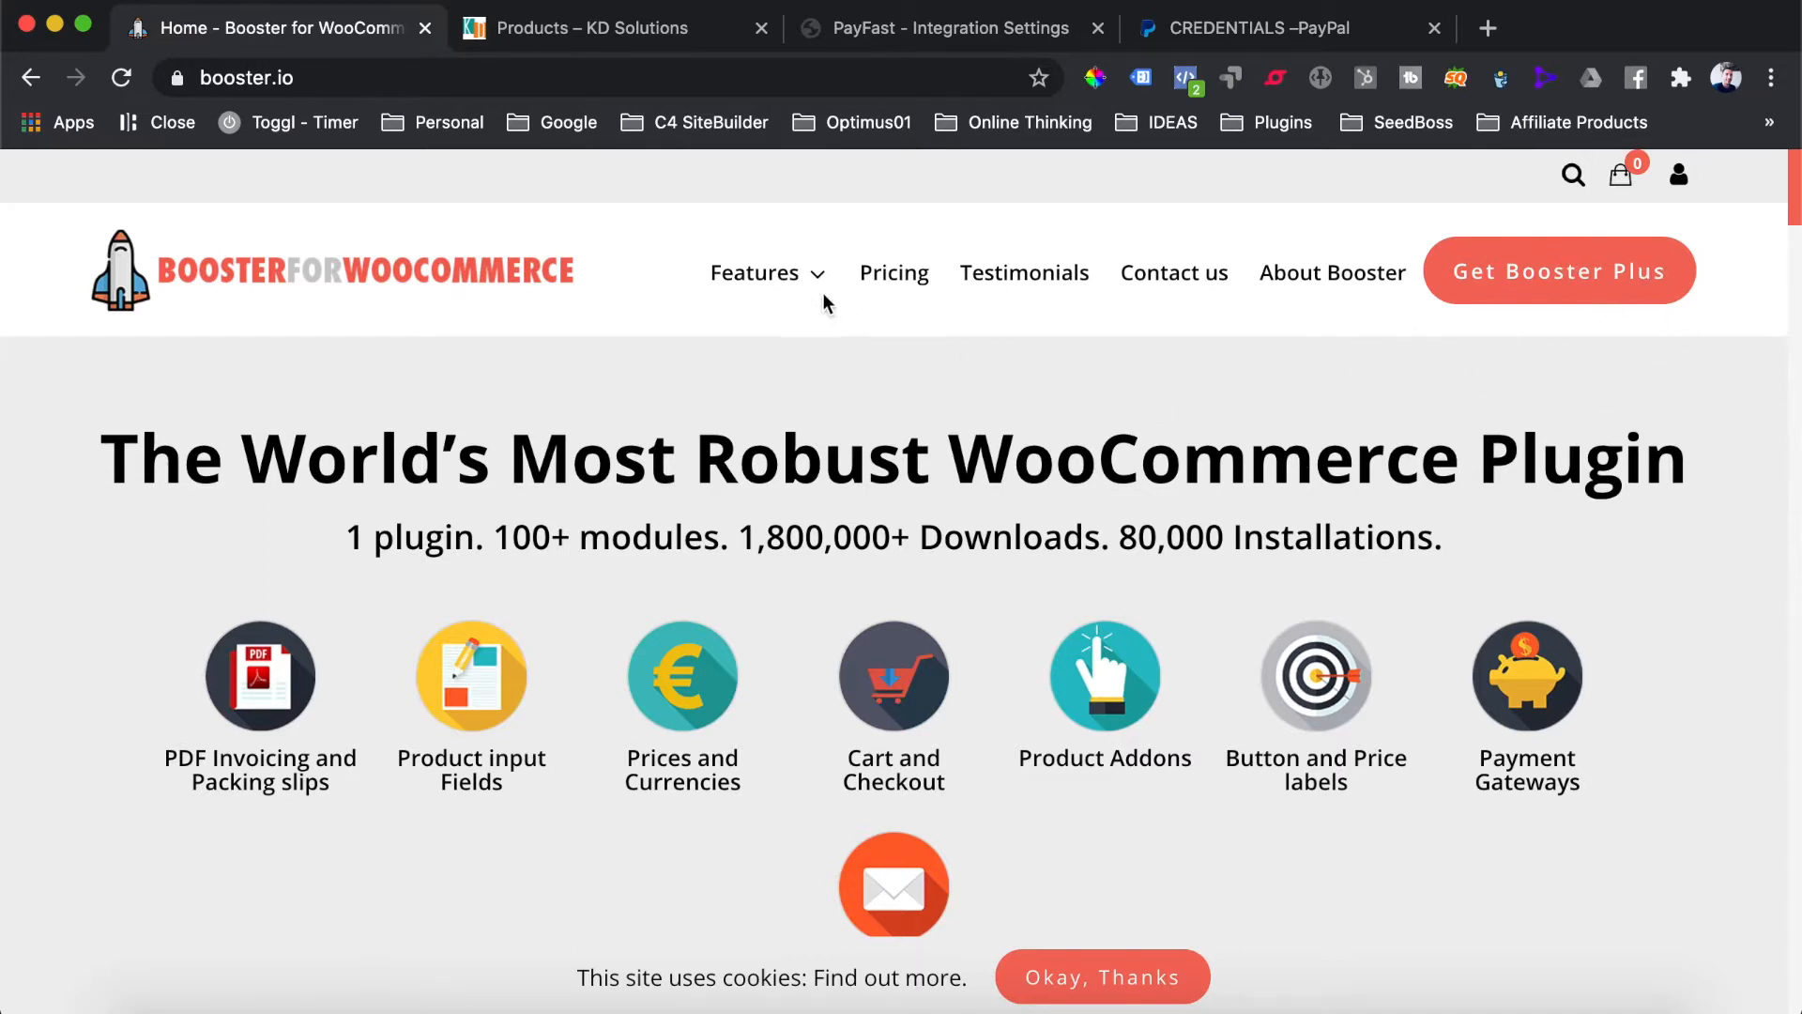
{"action": "key", "text": "super+w"}
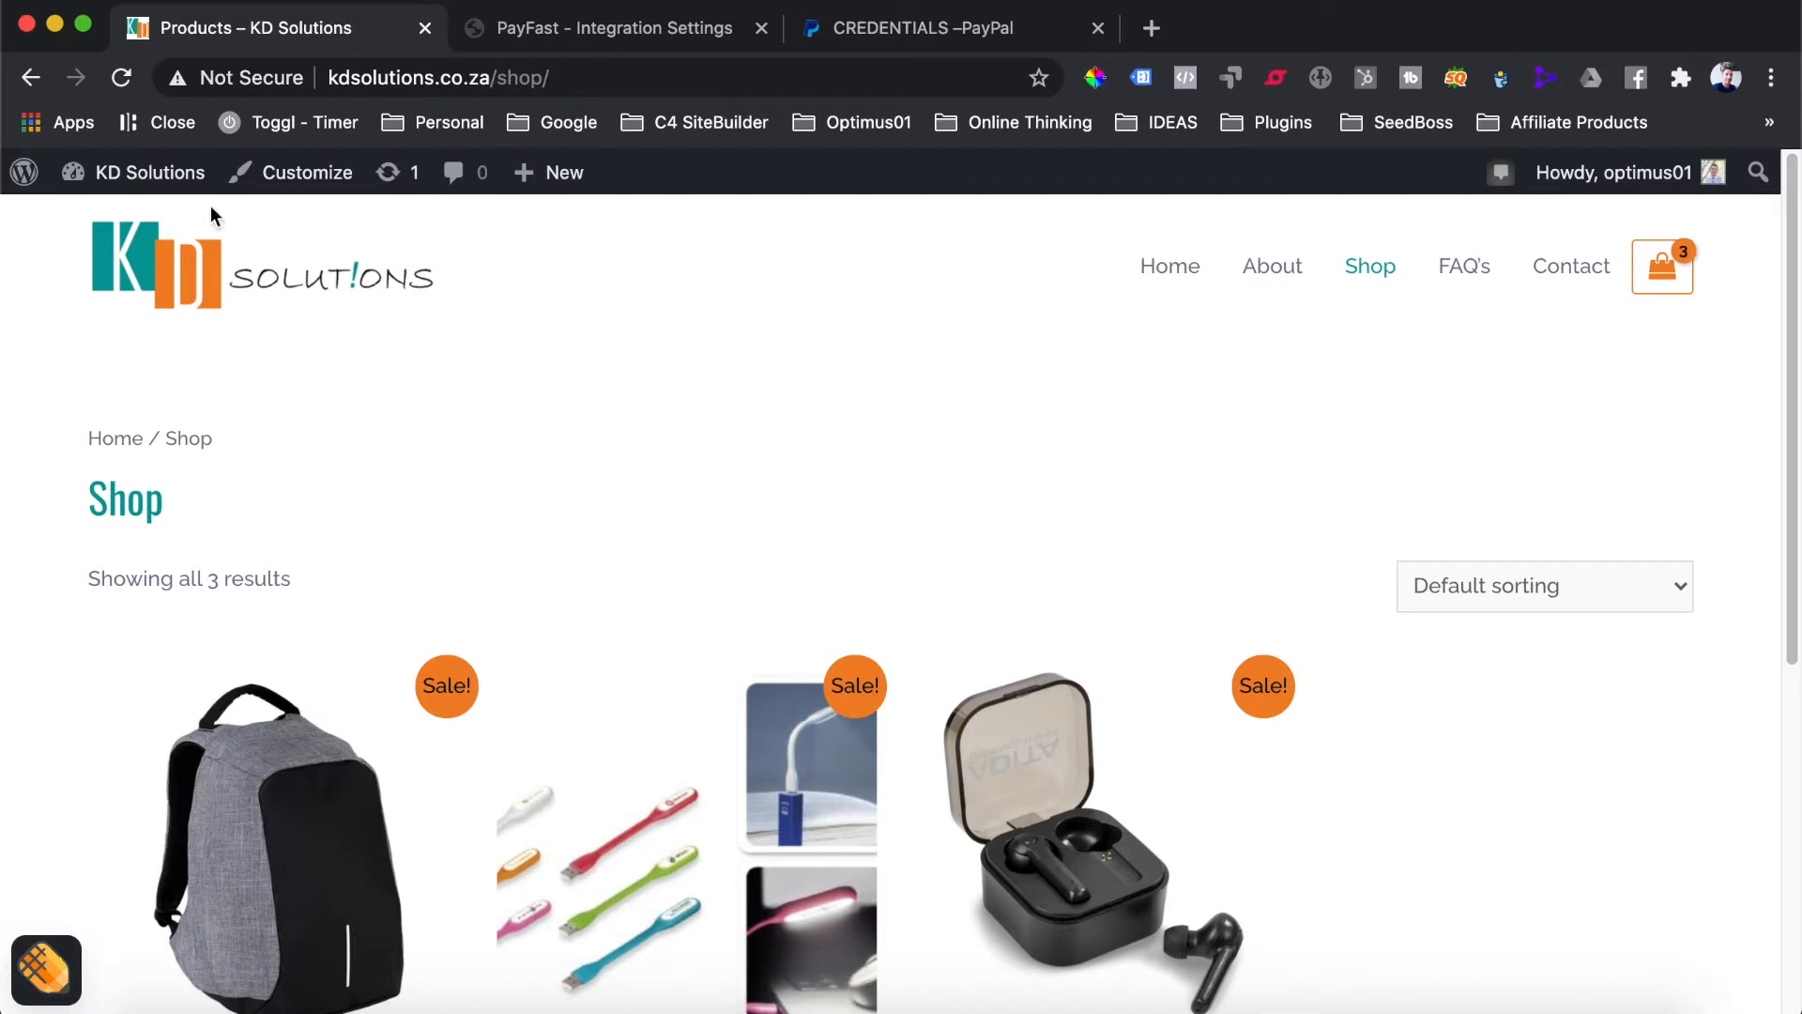
Go to the KD Solutions admin dashboard and open the WooCommerce general settings
{"action": "left_click", "coordinate": [147, 179]}
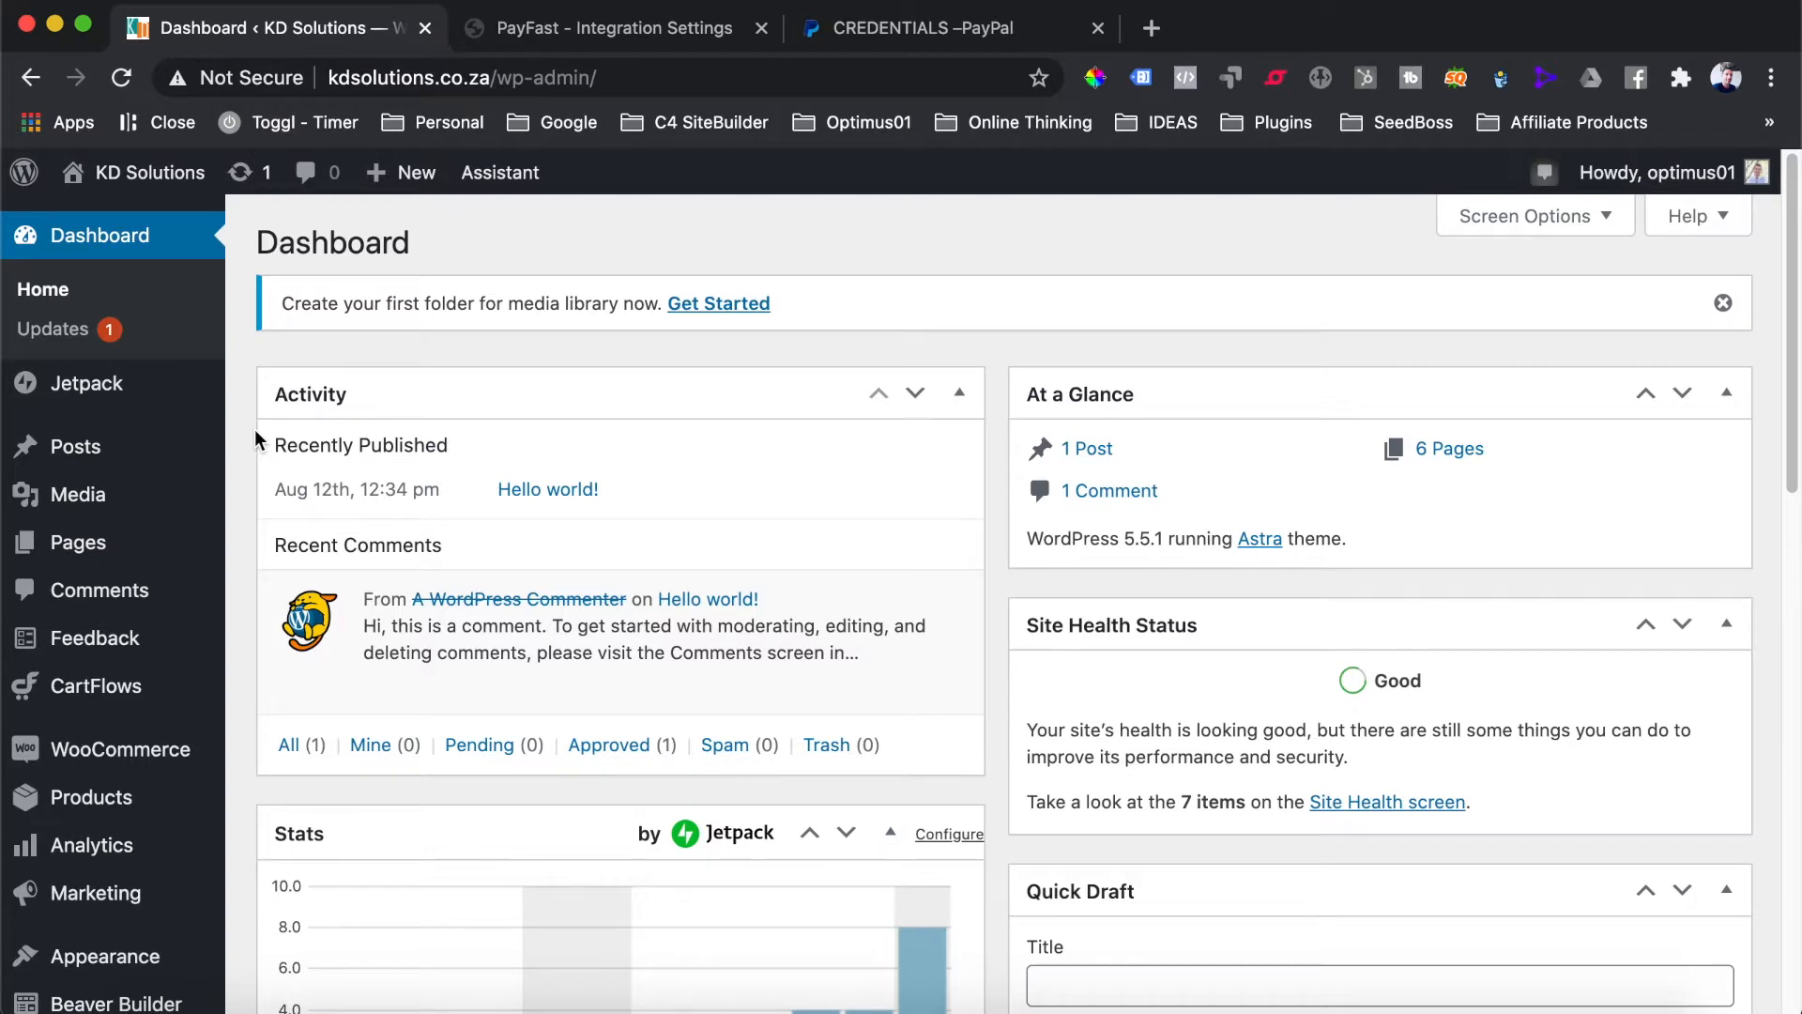
{"action": "scroll", "coordinate": [148, 601], "scroll_direction": "down", "scroll_amount": 5}
{"action": "scroll", "coordinate": [148, 611], "scroll_direction": "down", "scroll_amount": 5}
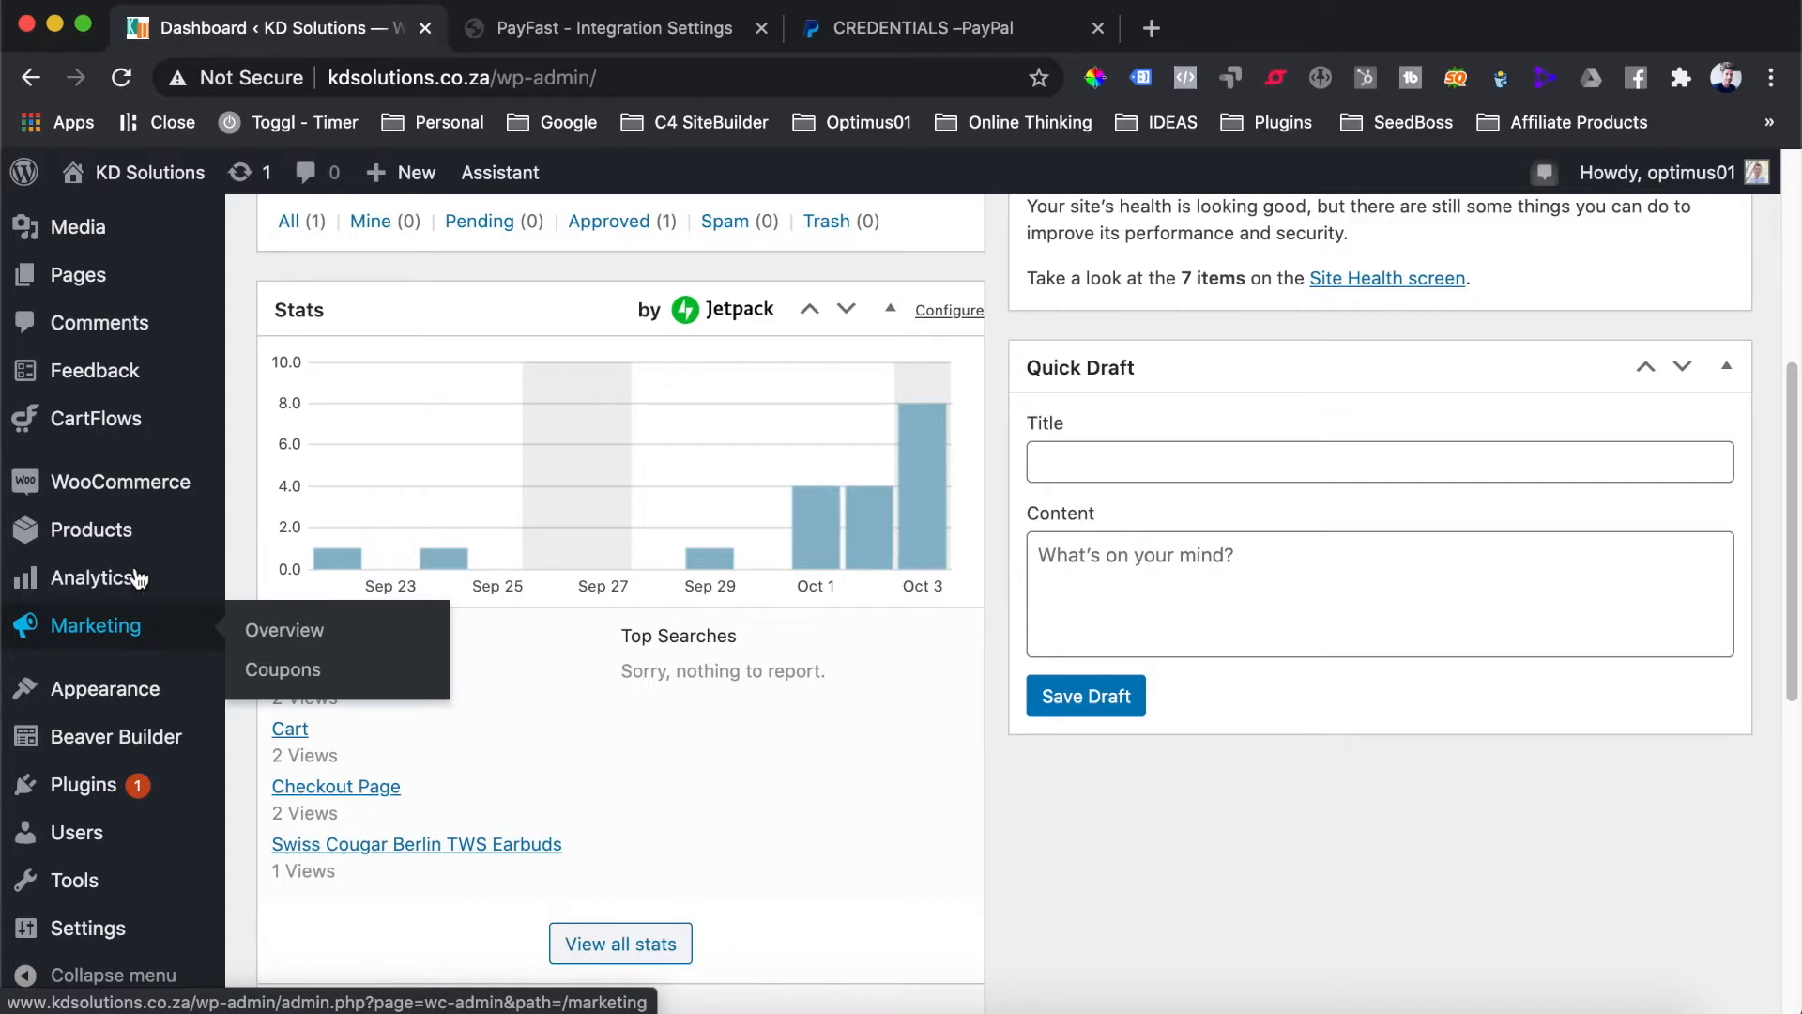
{"action": "mouse_move", "coordinate": [128, 493]}
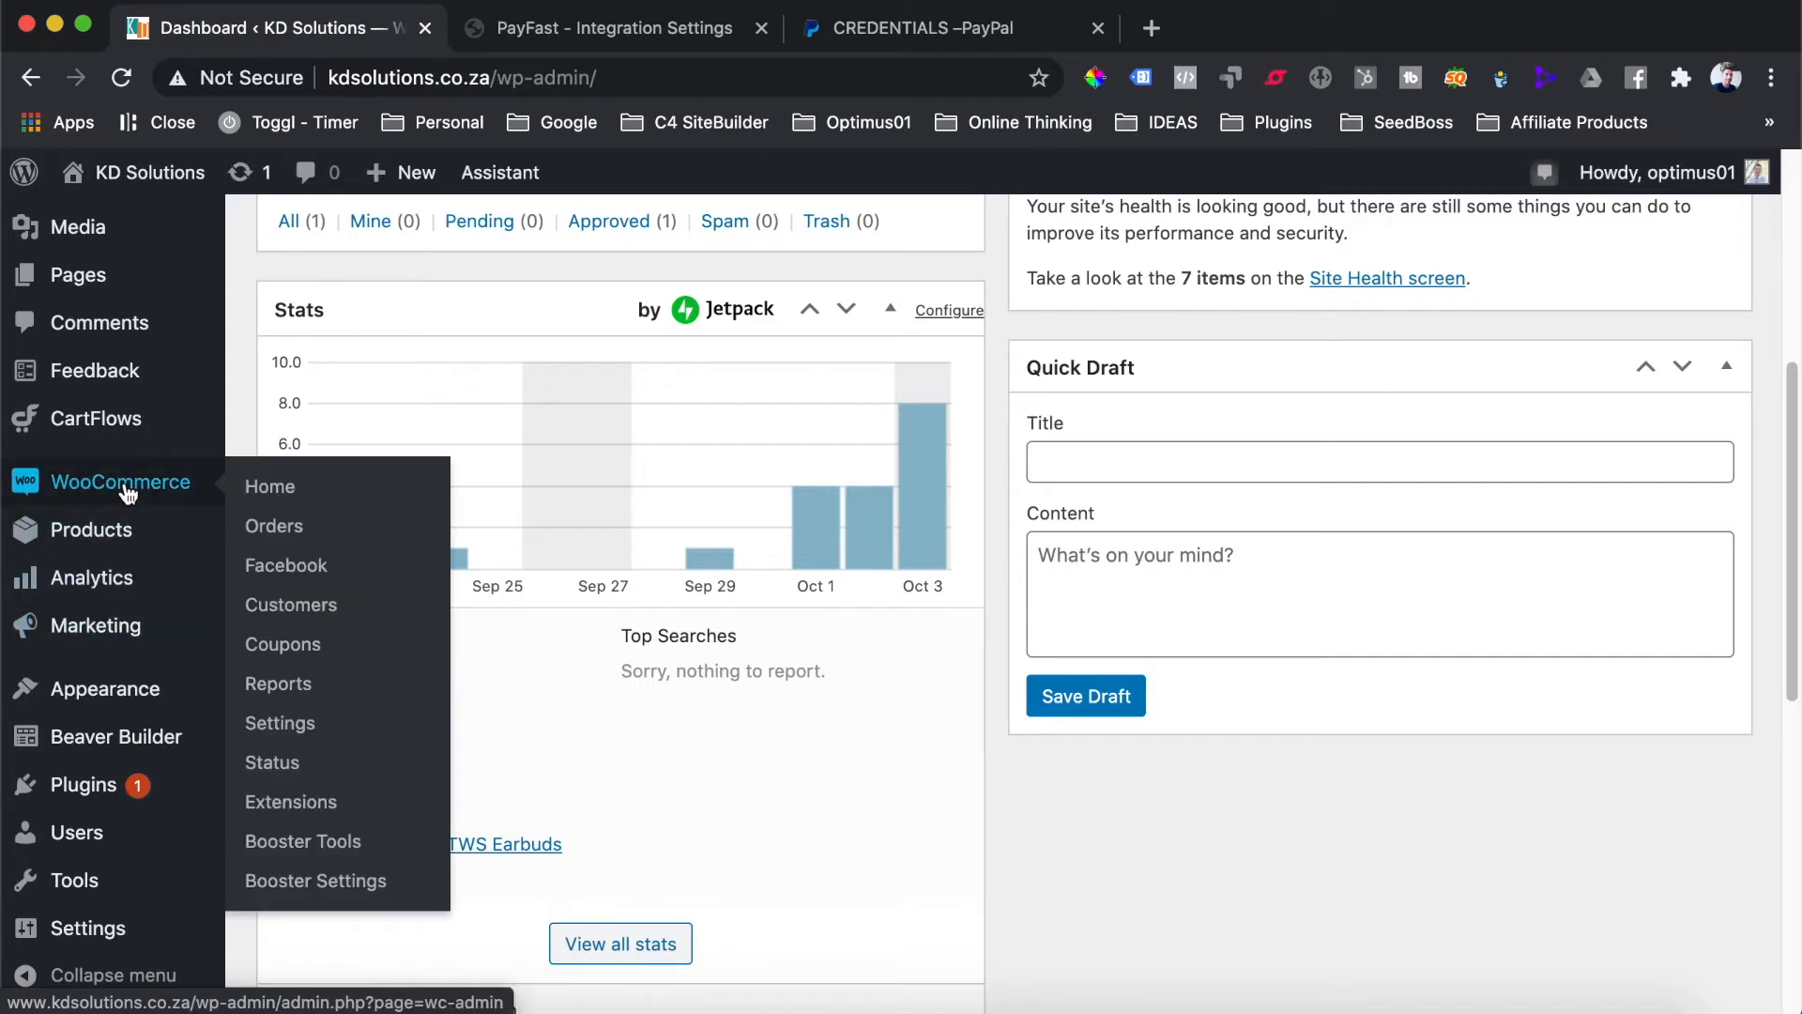
{"action": "left_click", "coordinate": [301, 733]}
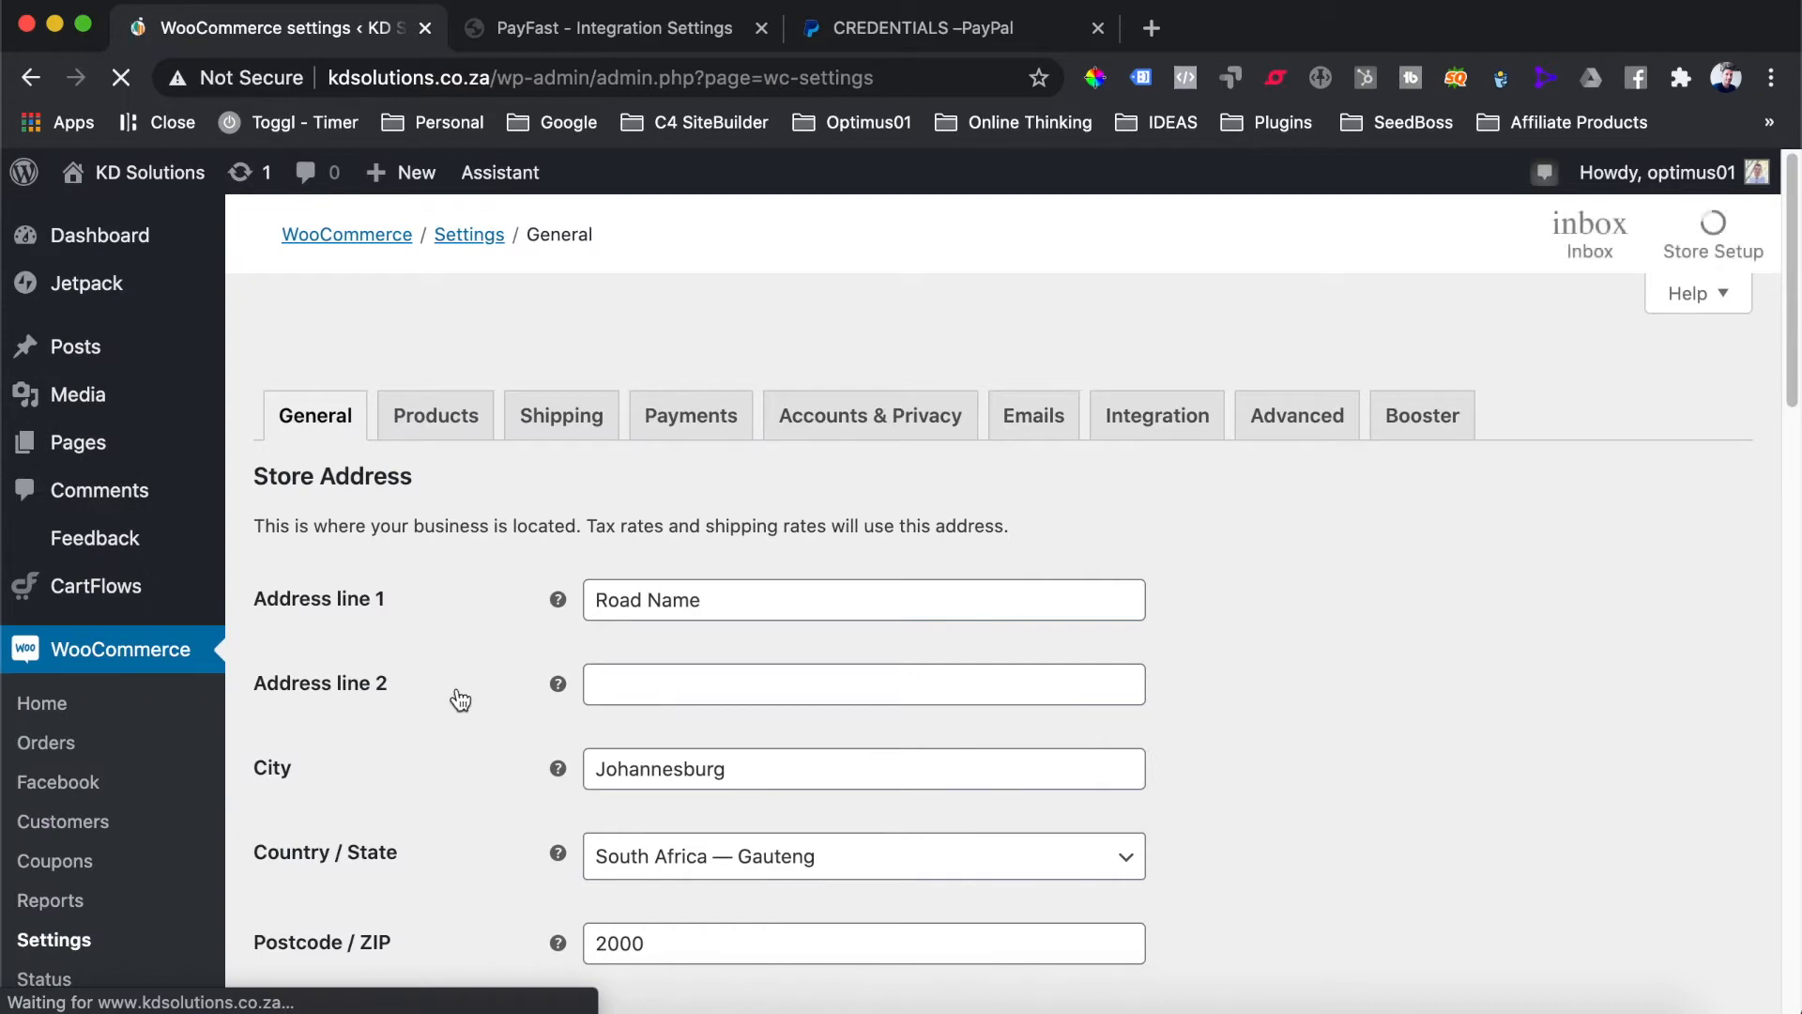
Open the WooCommerce payment settings in a separate browser tab and review the installed payment methods
{"action": "right_click", "coordinate": [683, 362]}
{"action": "left_click", "coordinate": [735, 366]}
{"action": "left_click", "coordinate": [552, 37]}
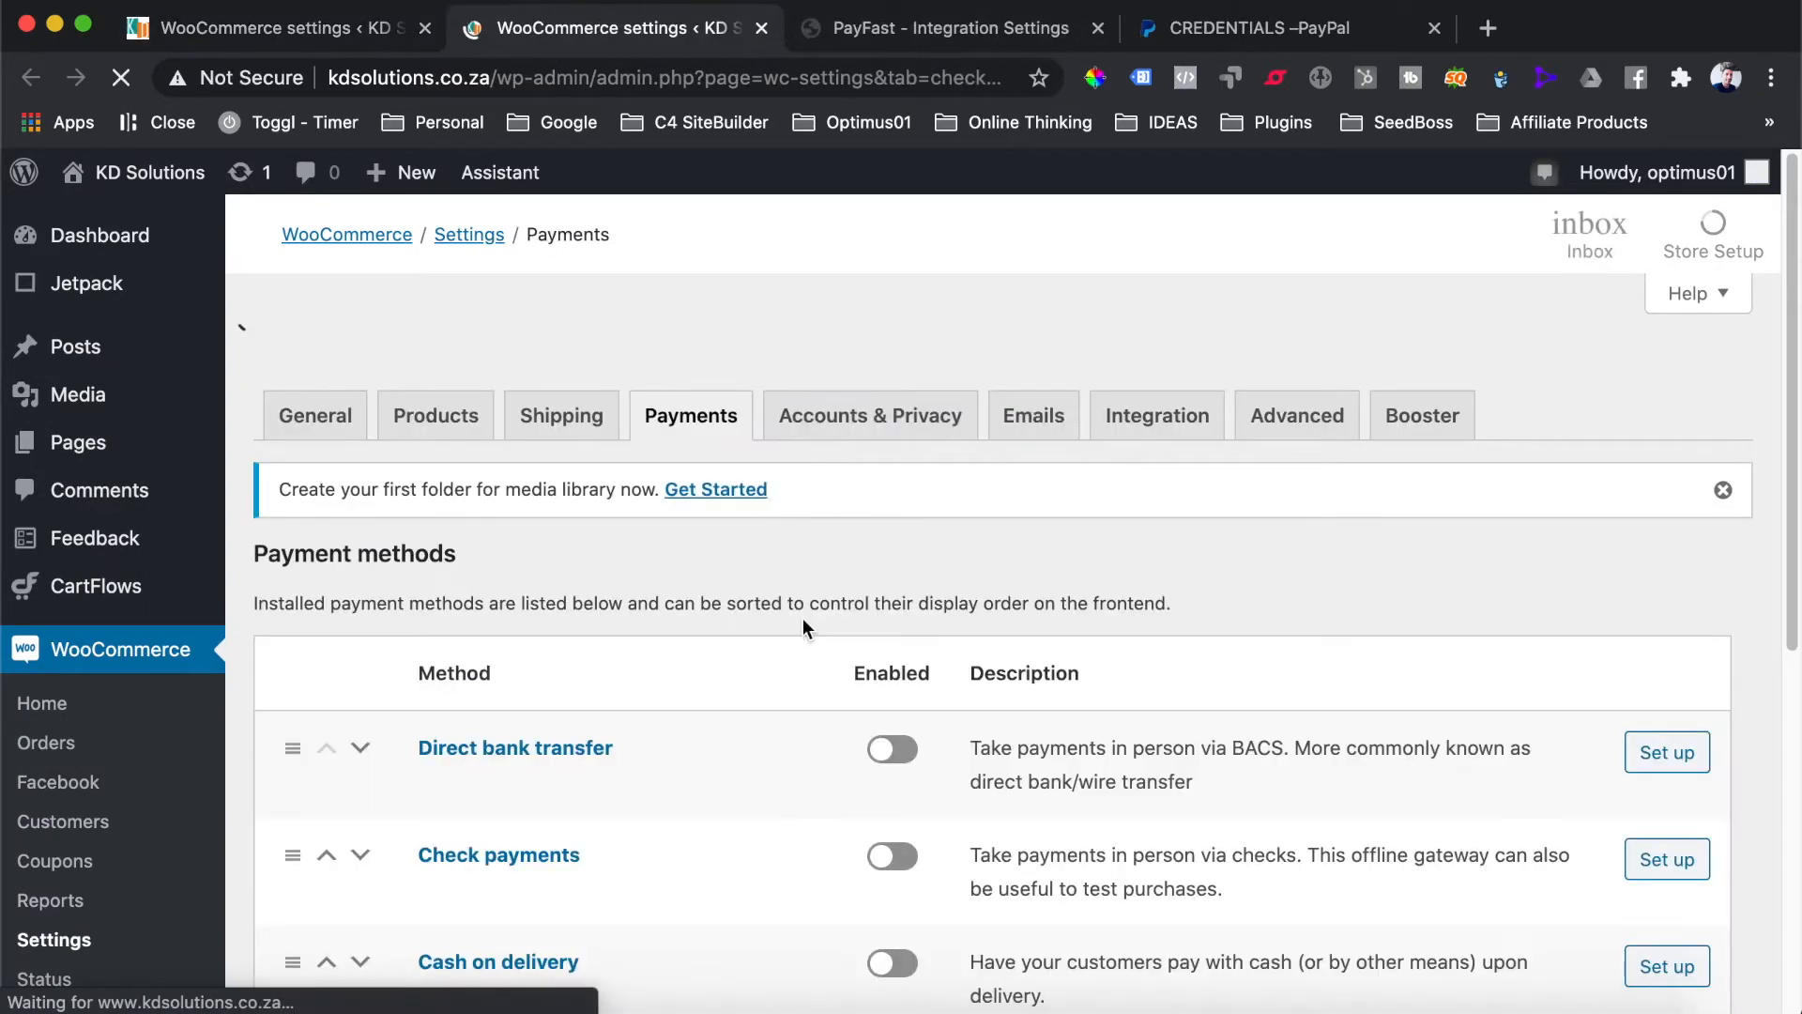
{"action": "scroll", "coordinate": [787, 815], "scroll_direction": "down", "scroll_amount": 8}
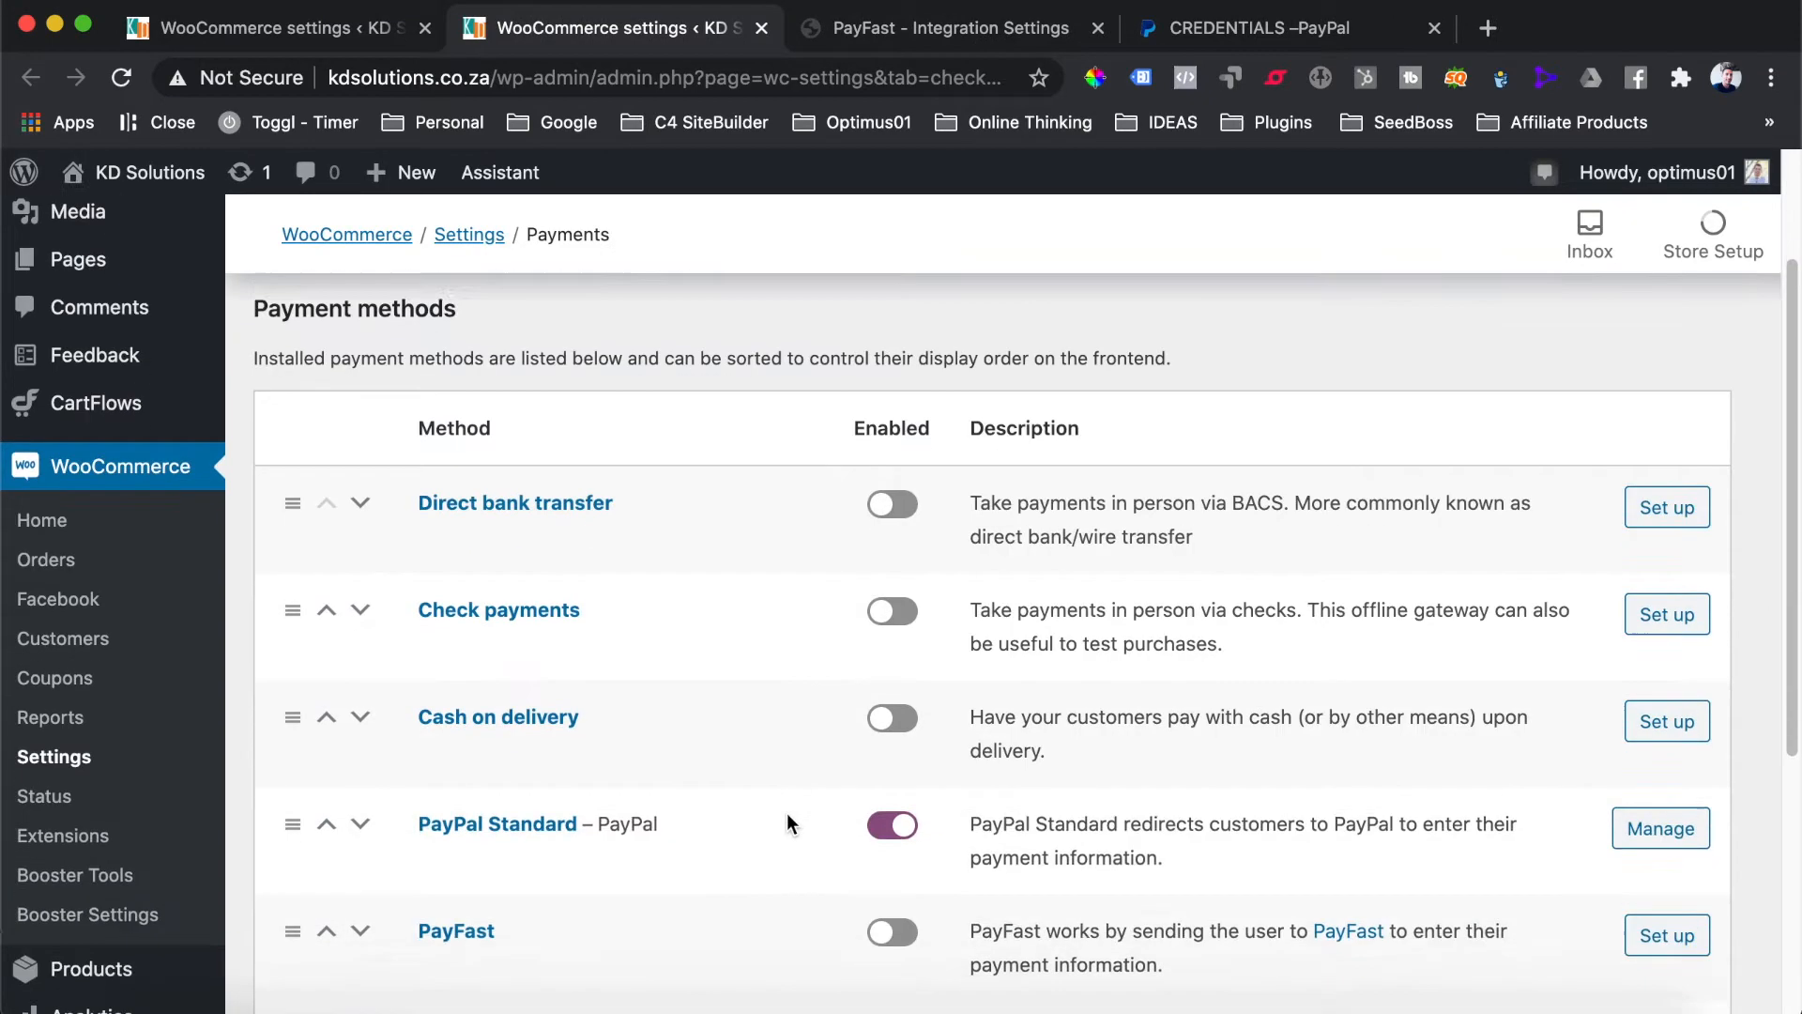
{"action": "scroll", "coordinate": [787, 824], "scroll_direction": "up", "scroll_amount": 2}
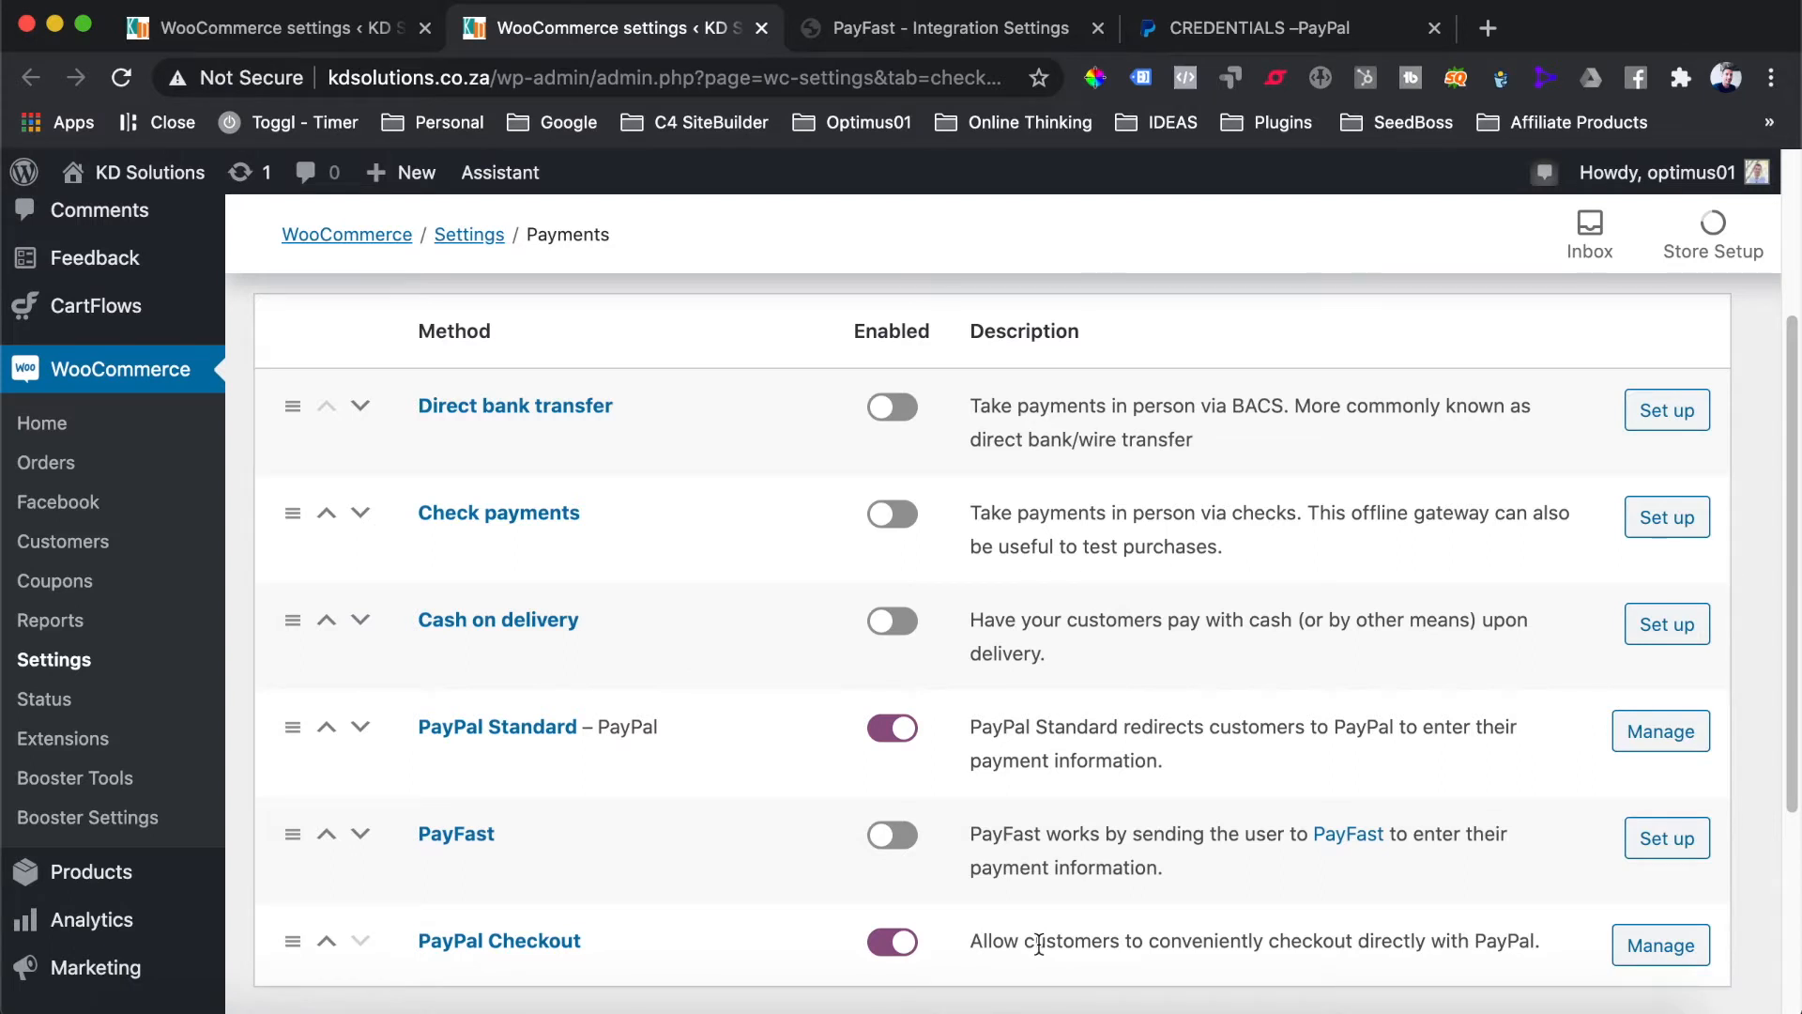
Open the PayPal Checkout settings and review the account environment and API credentials fields
{"action": "left_click", "coordinate": [1675, 948]}
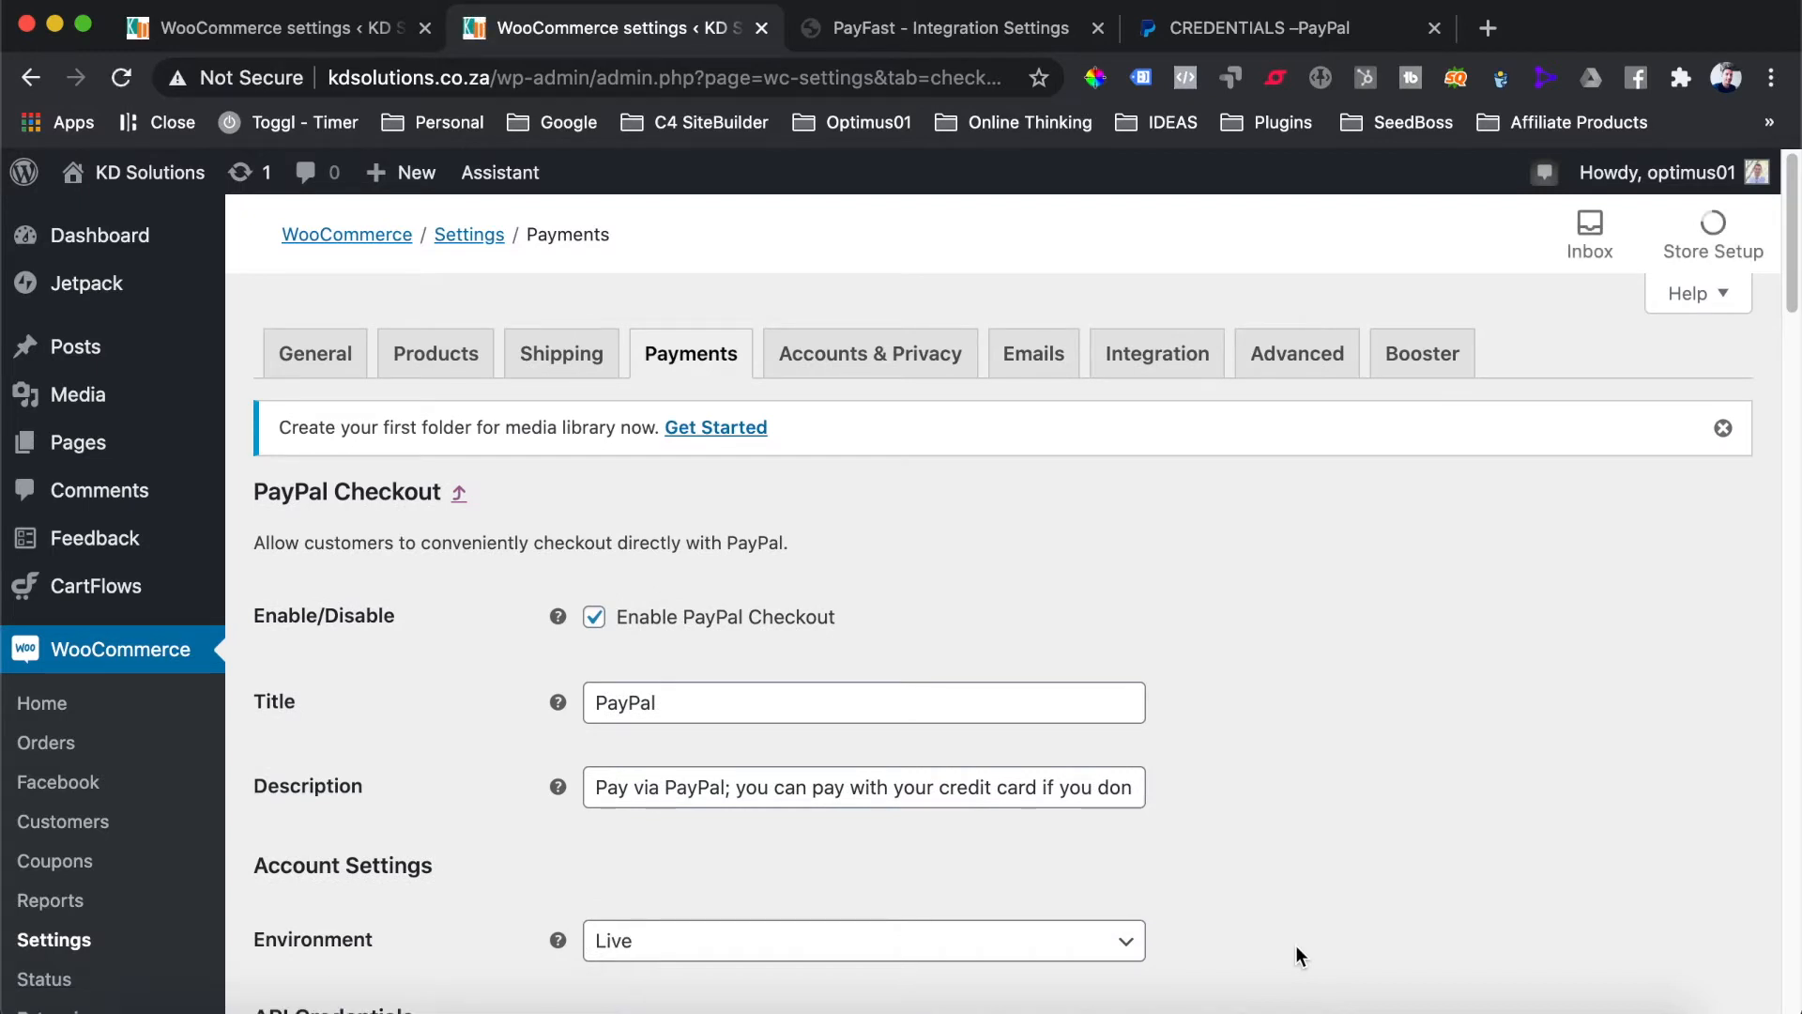
{"action": "scroll", "coordinate": [1256, 851], "scroll_direction": "down", "scroll_amount": 5}
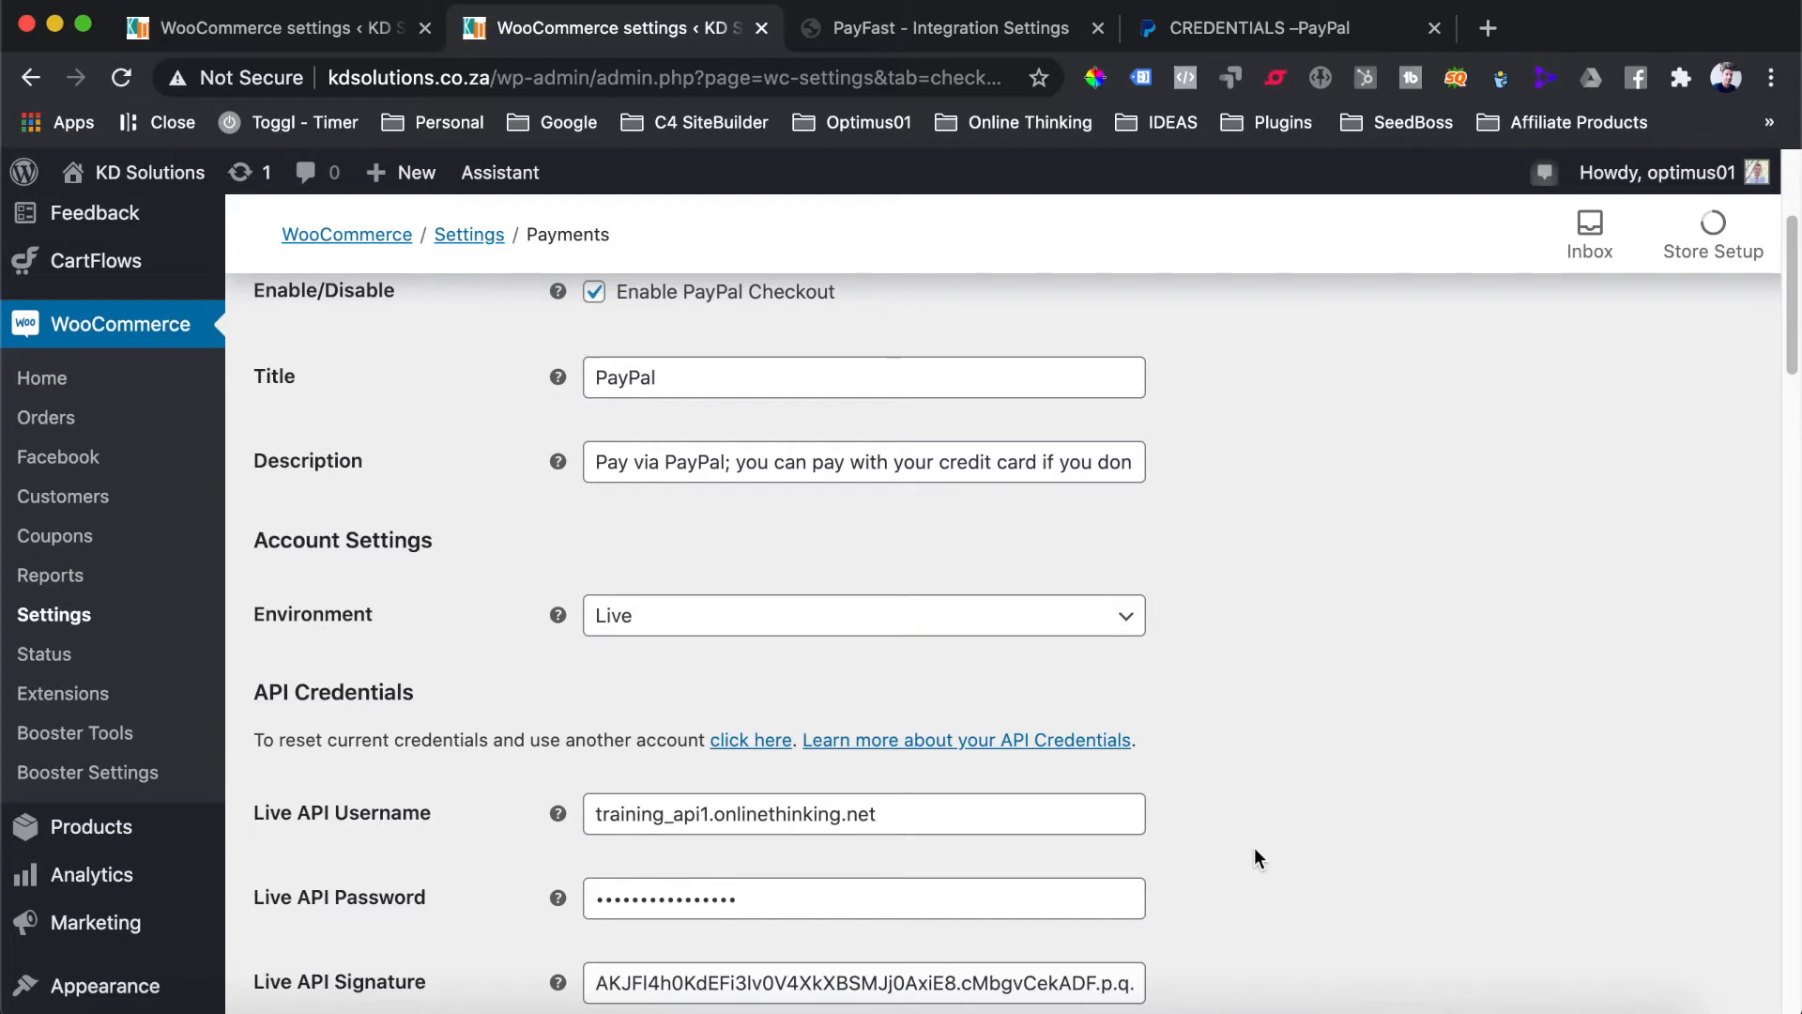
{"action": "scroll", "coordinate": [986, 474], "scroll_direction": "up", "scroll_amount": 5}
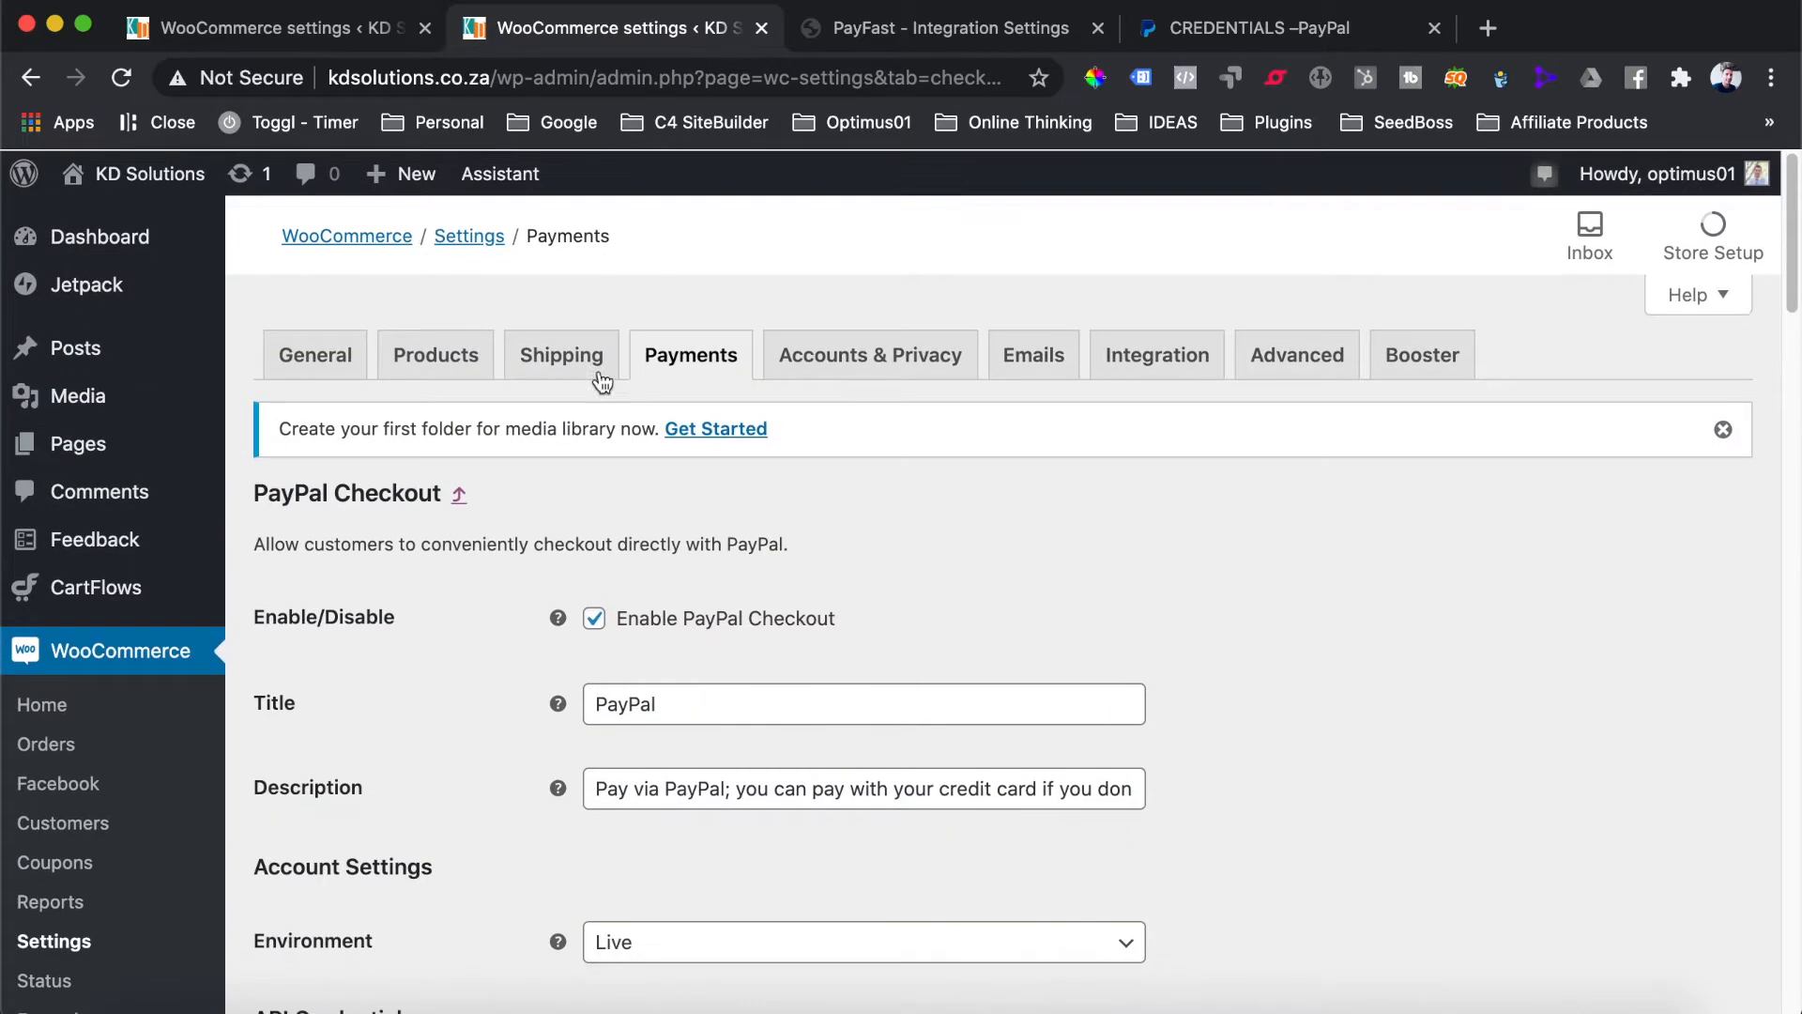
Return to the payment methods list, open the PayPal Standard settings and review its options
{"action": "left_click", "coordinate": [669, 361]}
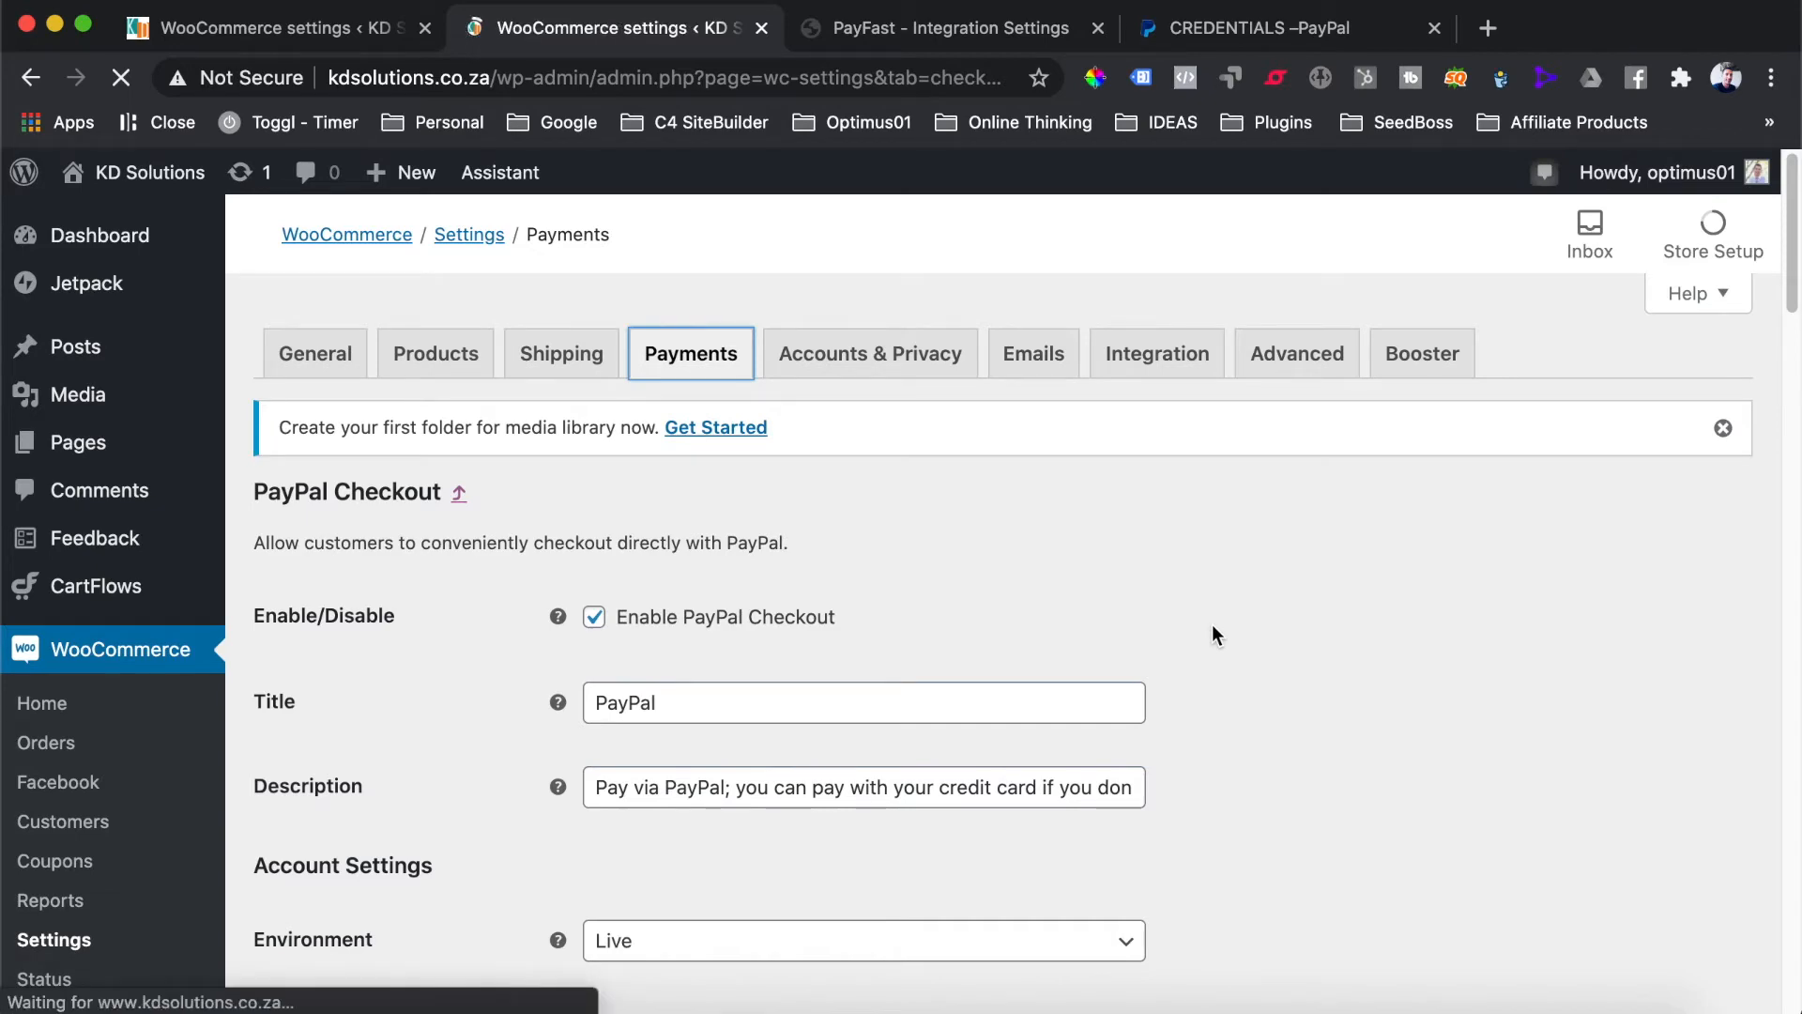
{"action": "scroll", "coordinate": [827, 639], "scroll_direction": "down", "scroll_amount": 5}
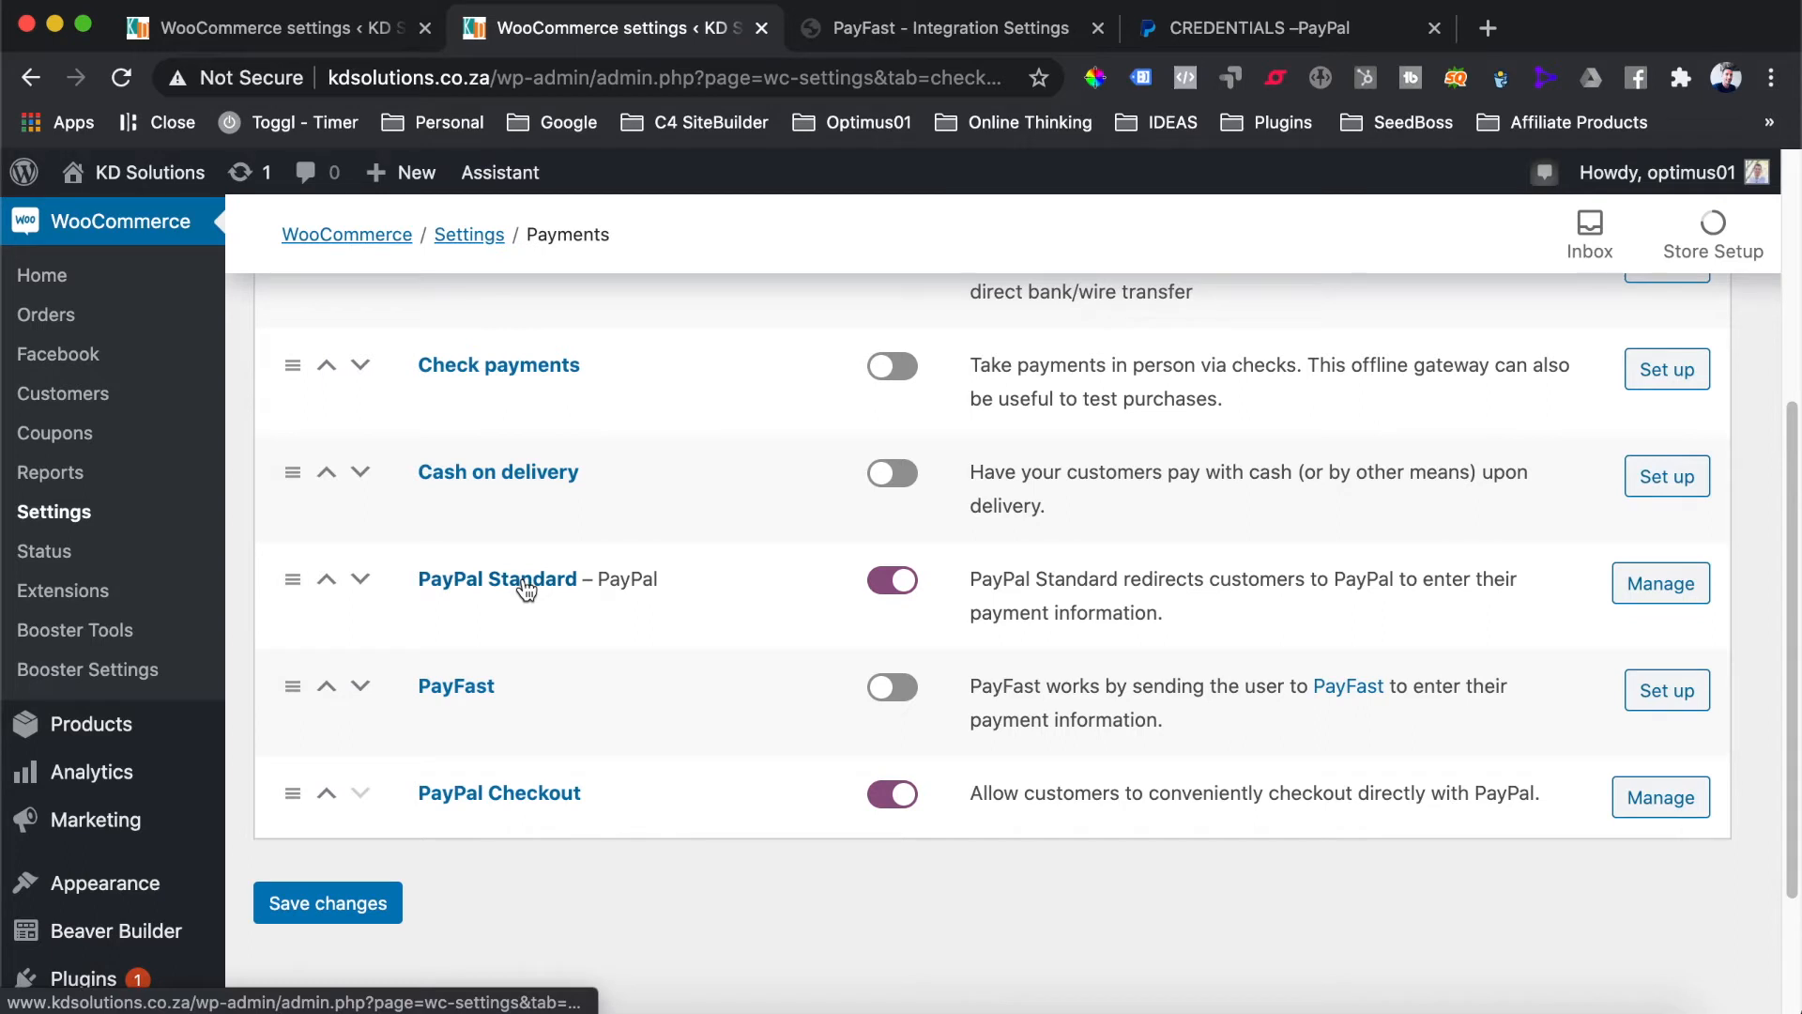
{"action": "left_click", "coordinate": [1660, 583]}
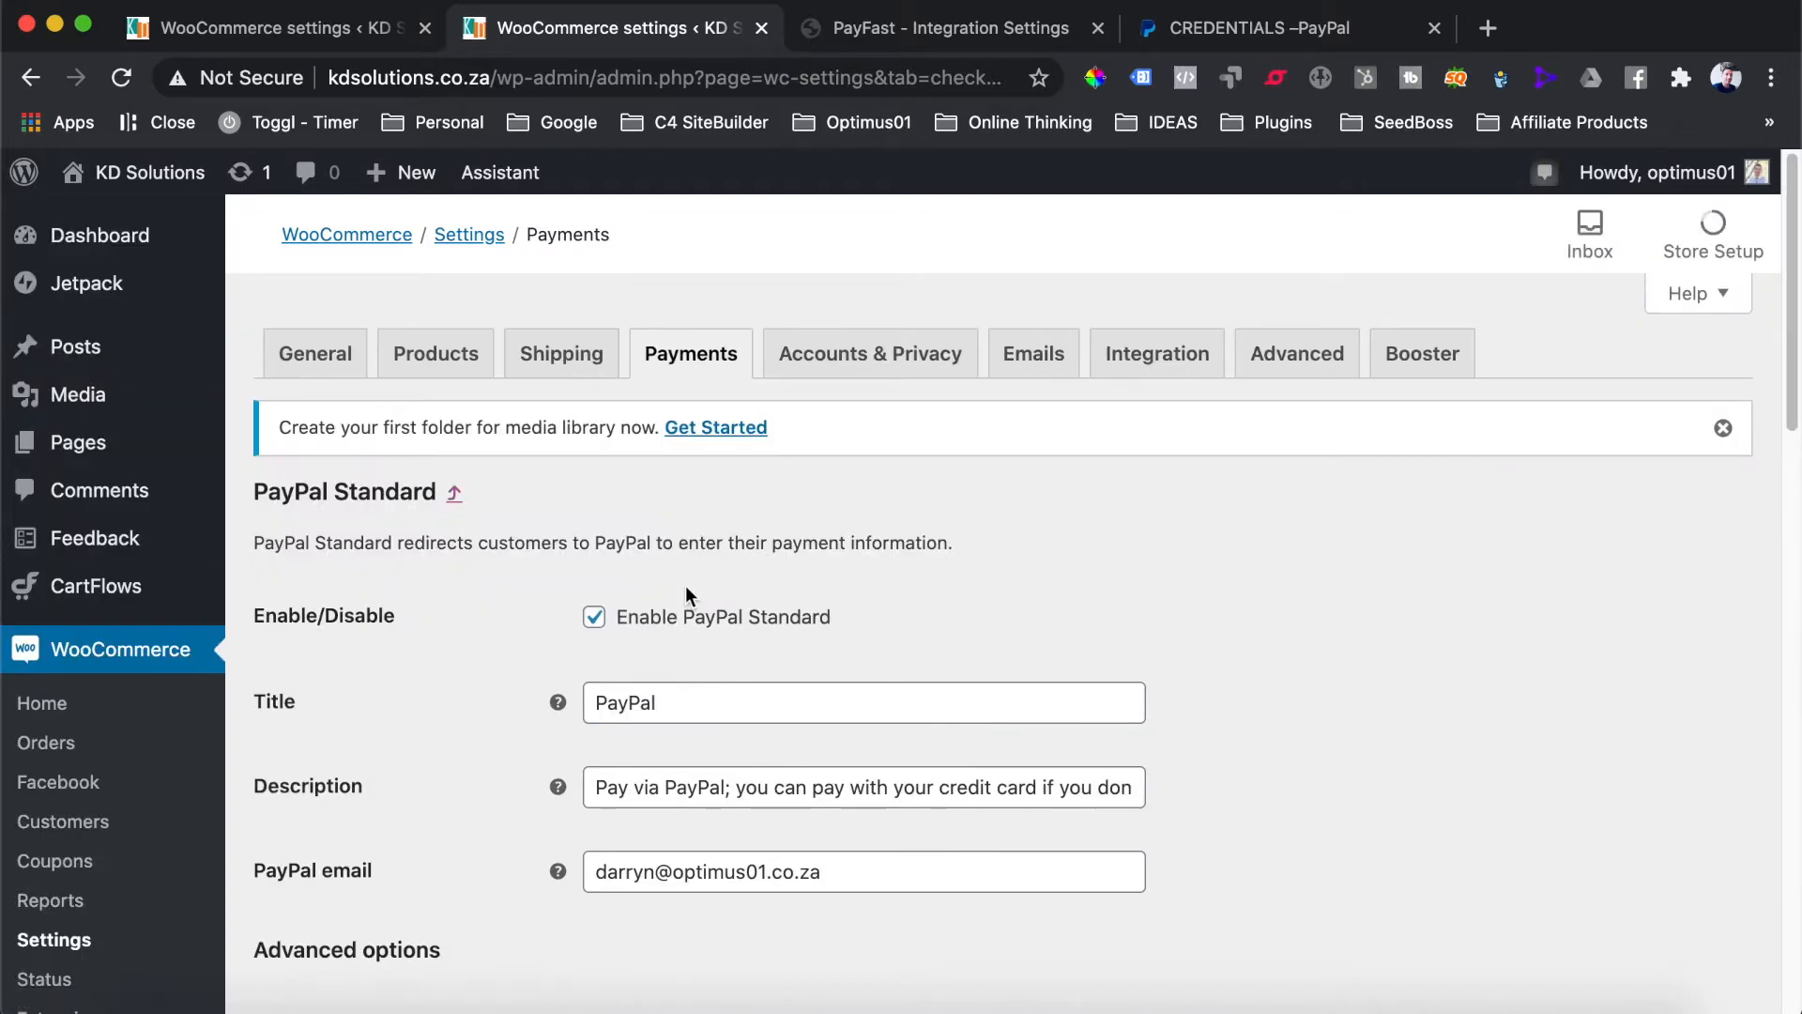
{"action": "scroll", "coordinate": [685, 588], "scroll_direction": "down", "scroll_amount": 3}
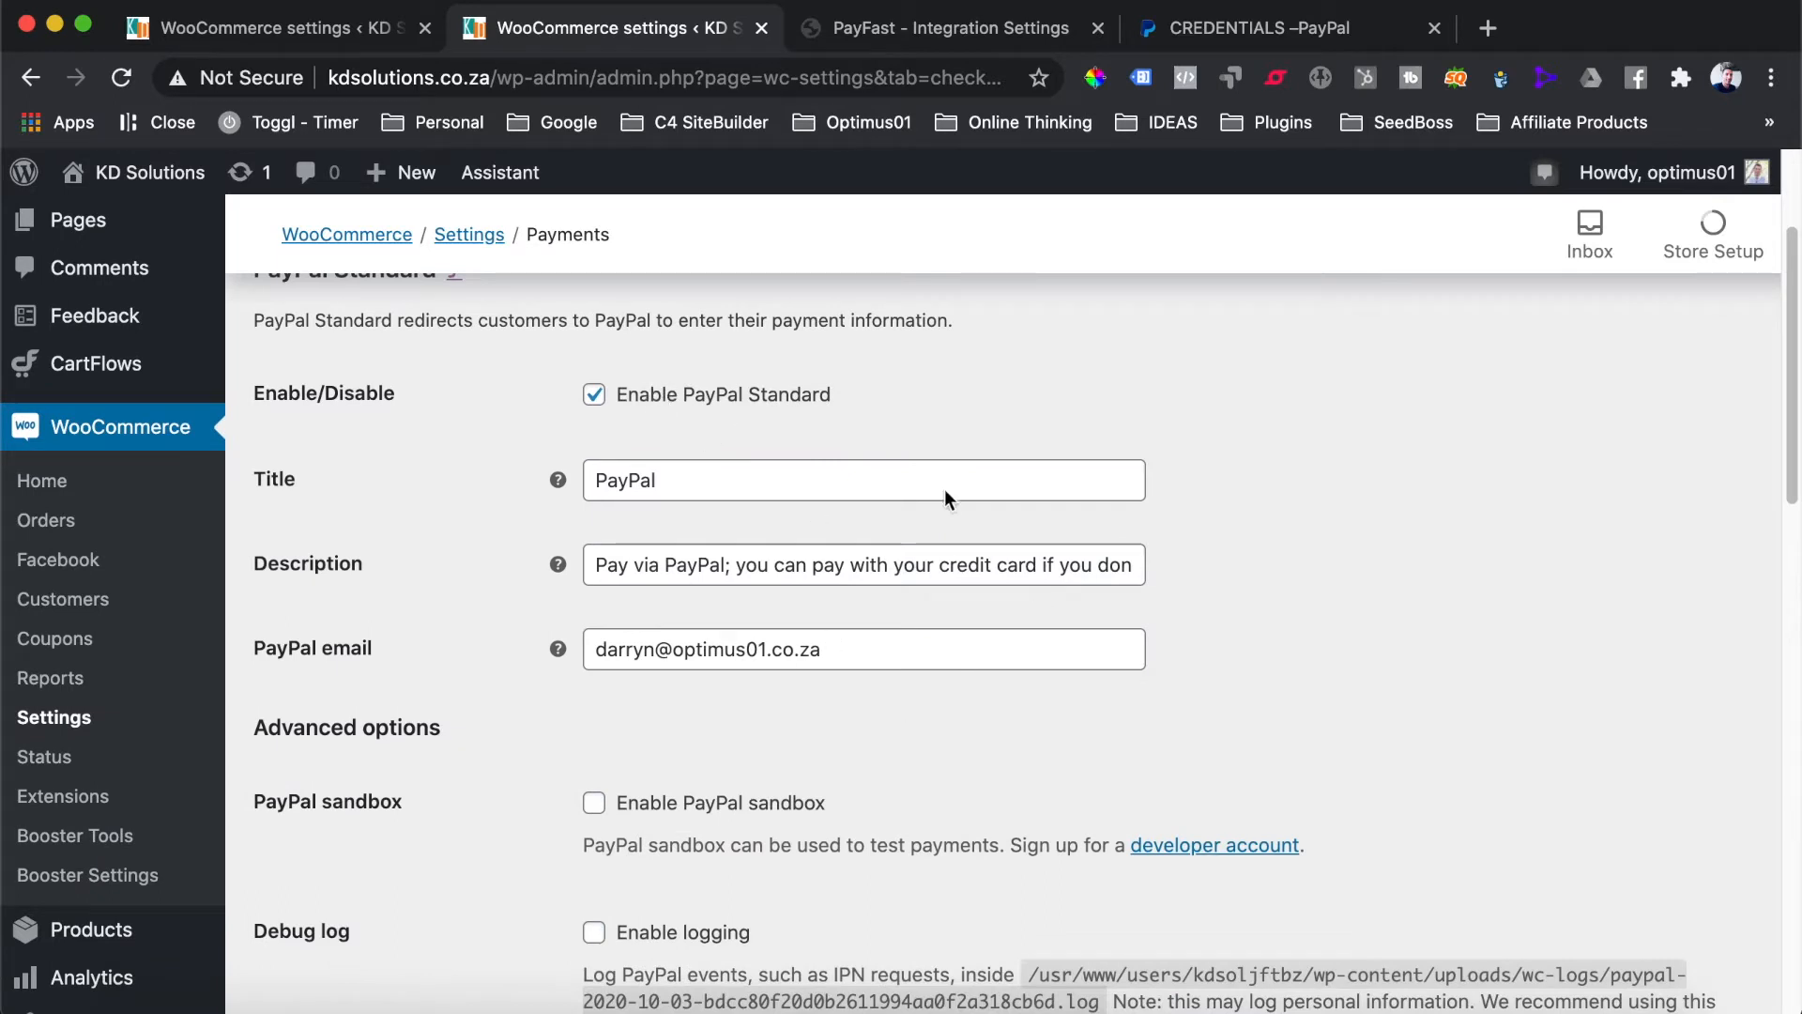
Set the store currency to South African rand (R) in the WooCommerce general settings and save the changes
{"action": "left_click", "coordinate": [285, 32]}
{"action": "scroll", "coordinate": [352, 366], "scroll_direction": "down", "scroll_amount": 2}
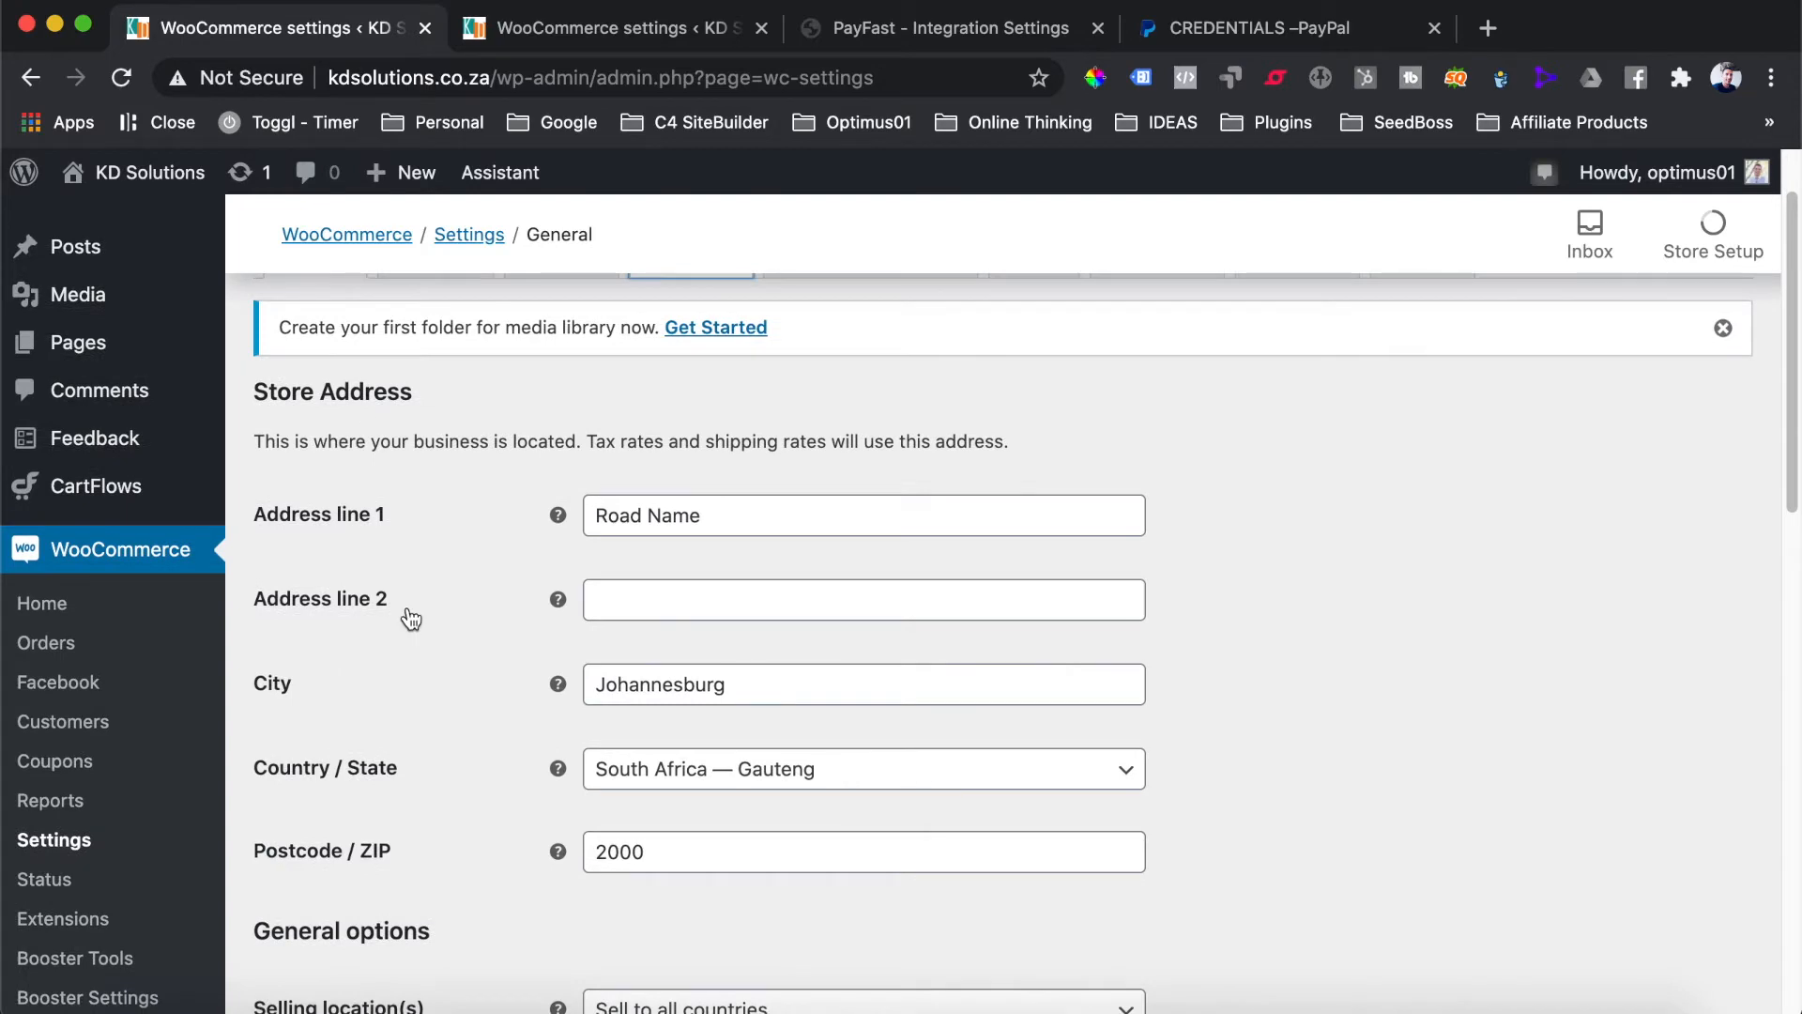
{"action": "scroll", "coordinate": [407, 606], "scroll_direction": "down", "scroll_amount": 12}
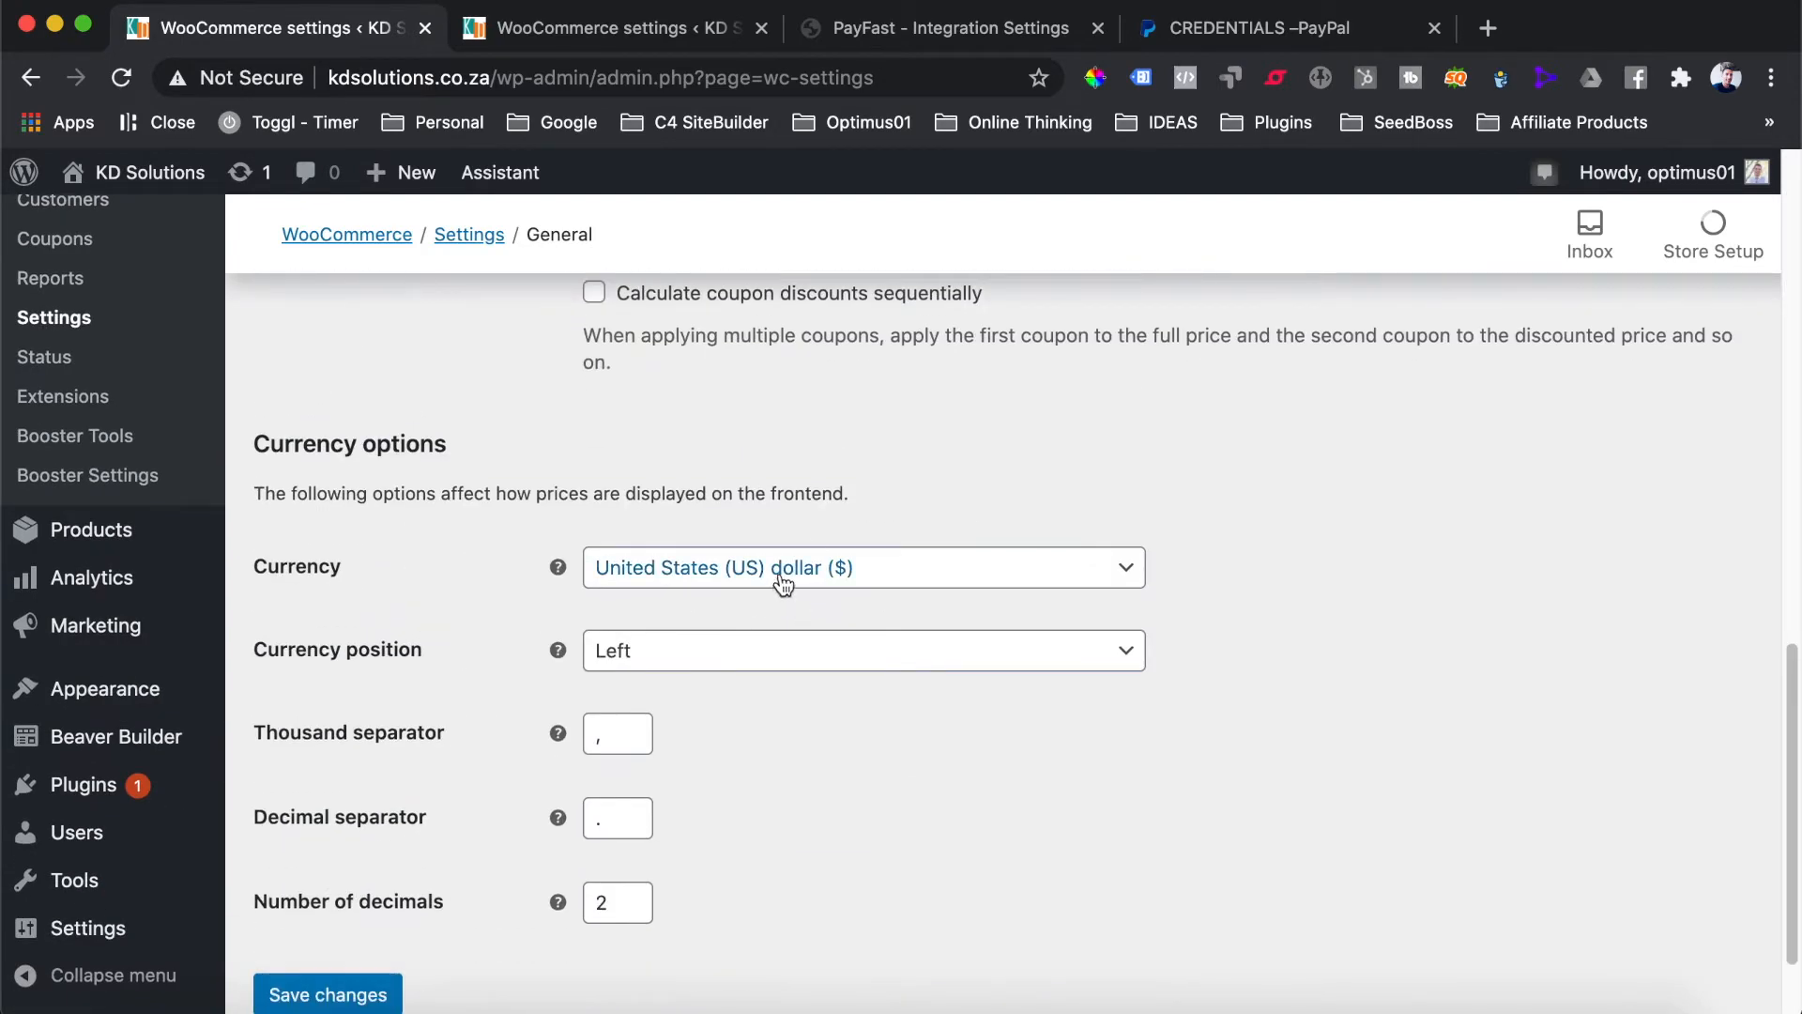
{"action": "left_click", "coordinate": [751, 567]}
{"action": "type", "text": "south"}
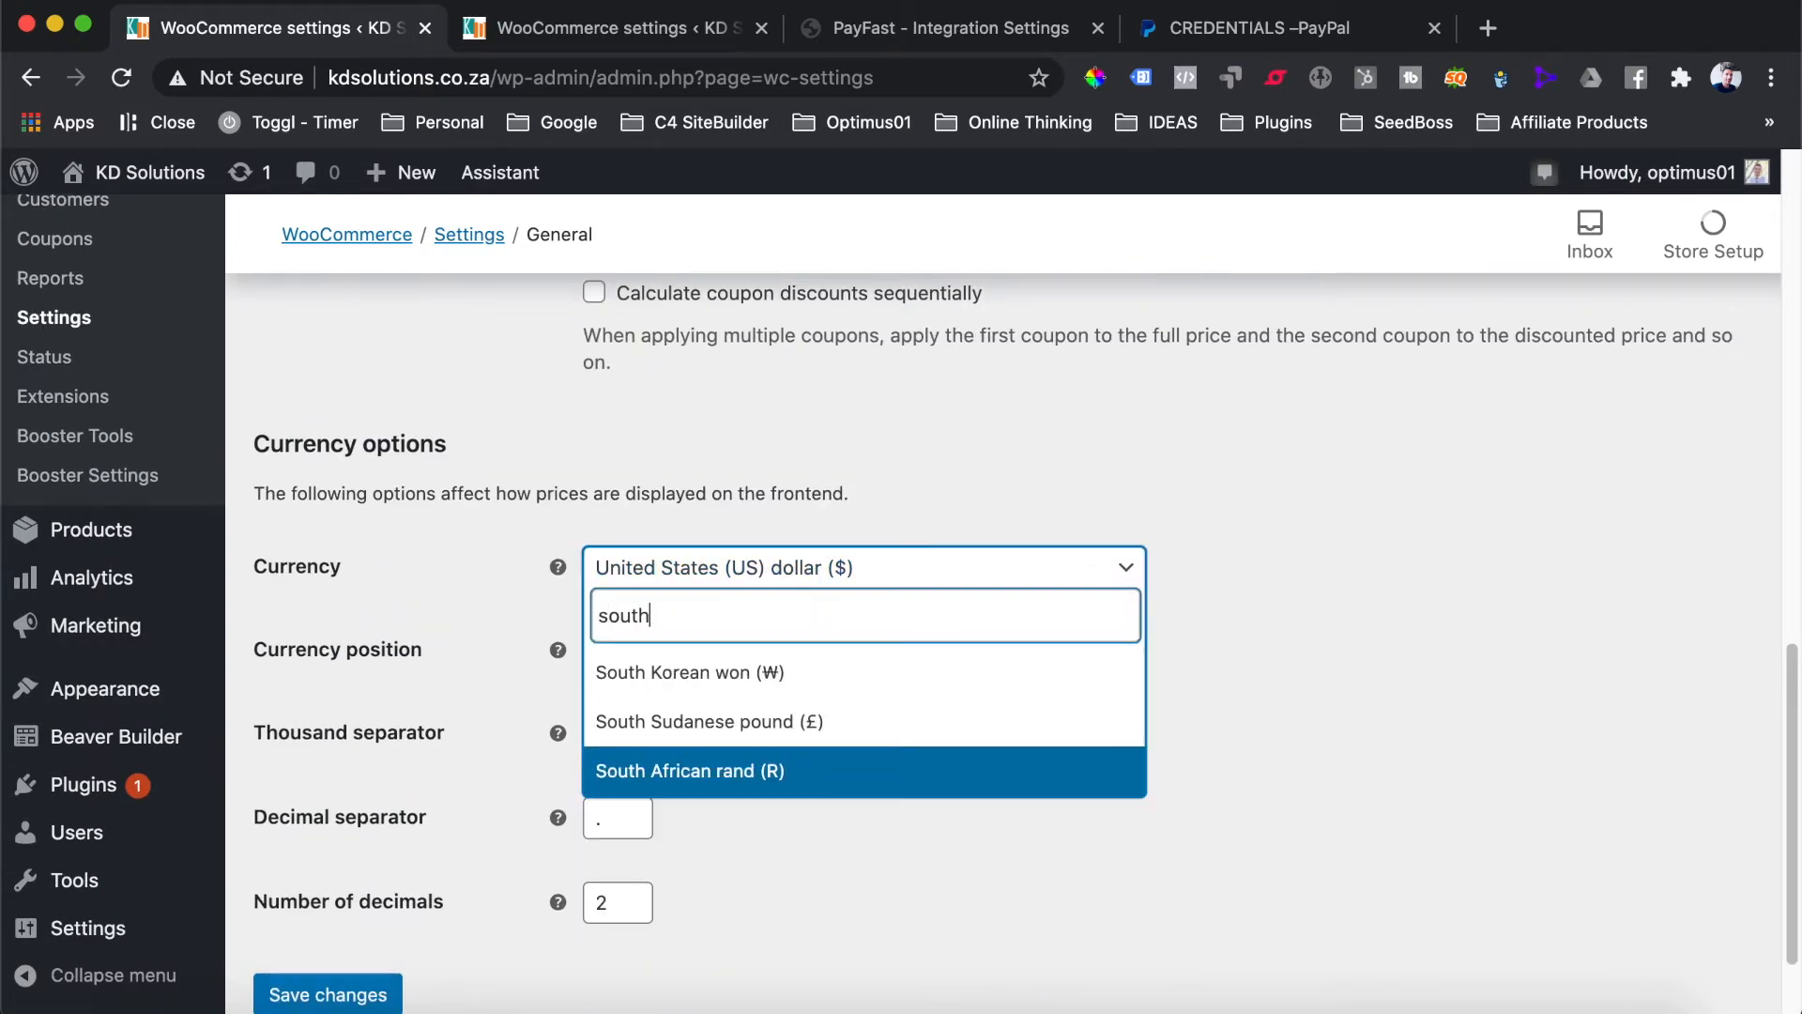
{"action": "left_click", "coordinate": [778, 771]}
{"action": "left_click", "coordinate": [349, 994]}
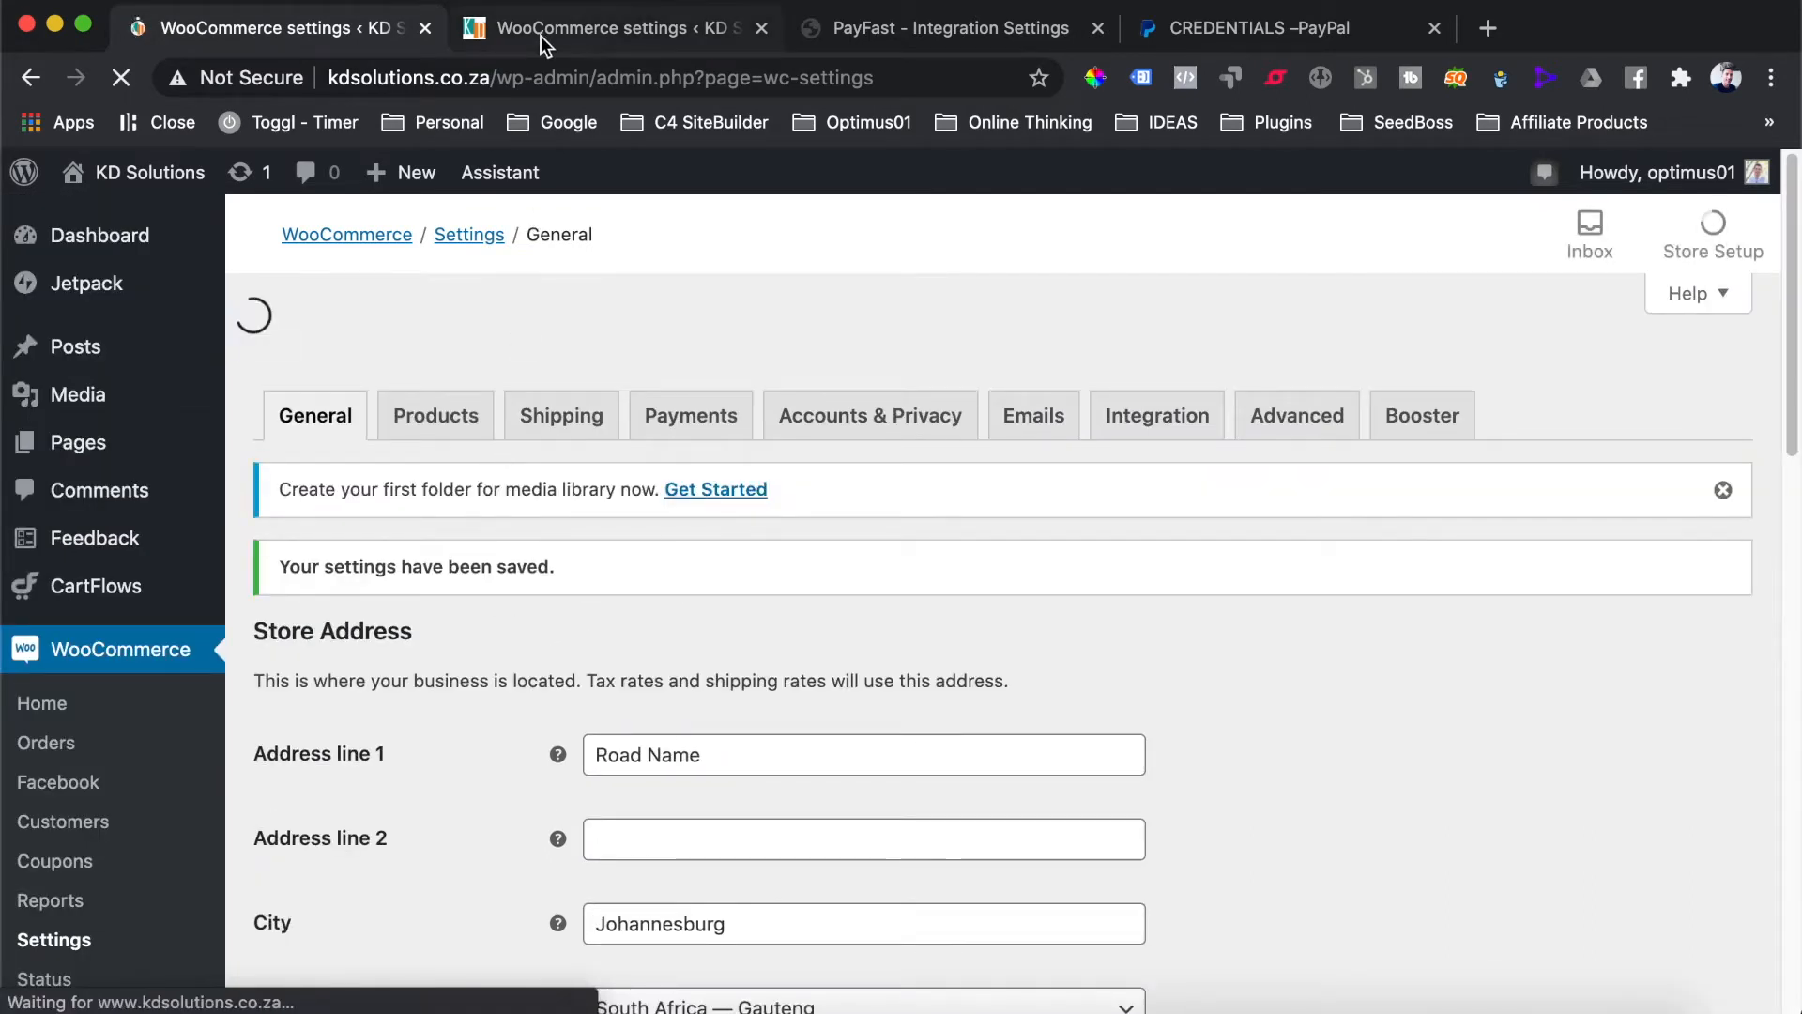
Reload the PayPal Standard settings to check the gateway against the changed store currency
{"action": "left_click", "coordinate": [541, 36]}
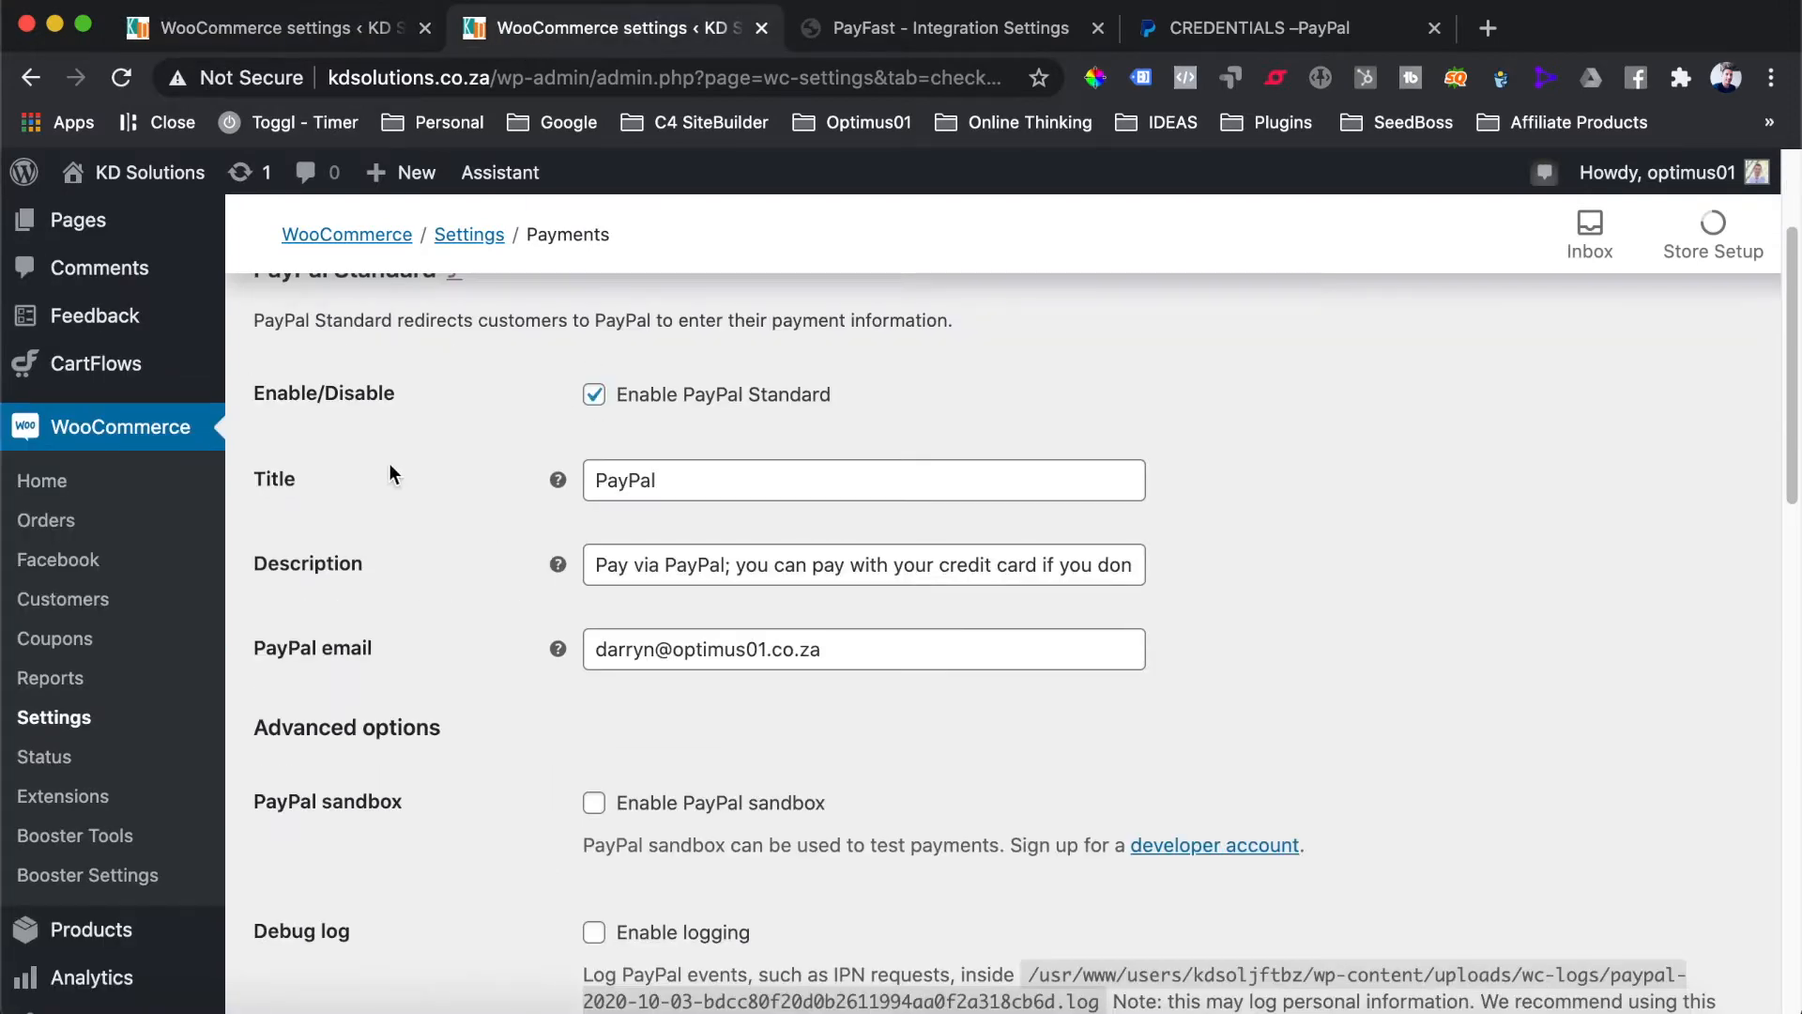
{"action": "scroll", "coordinate": [389, 464], "scroll_direction": "up", "scroll_amount": 3}
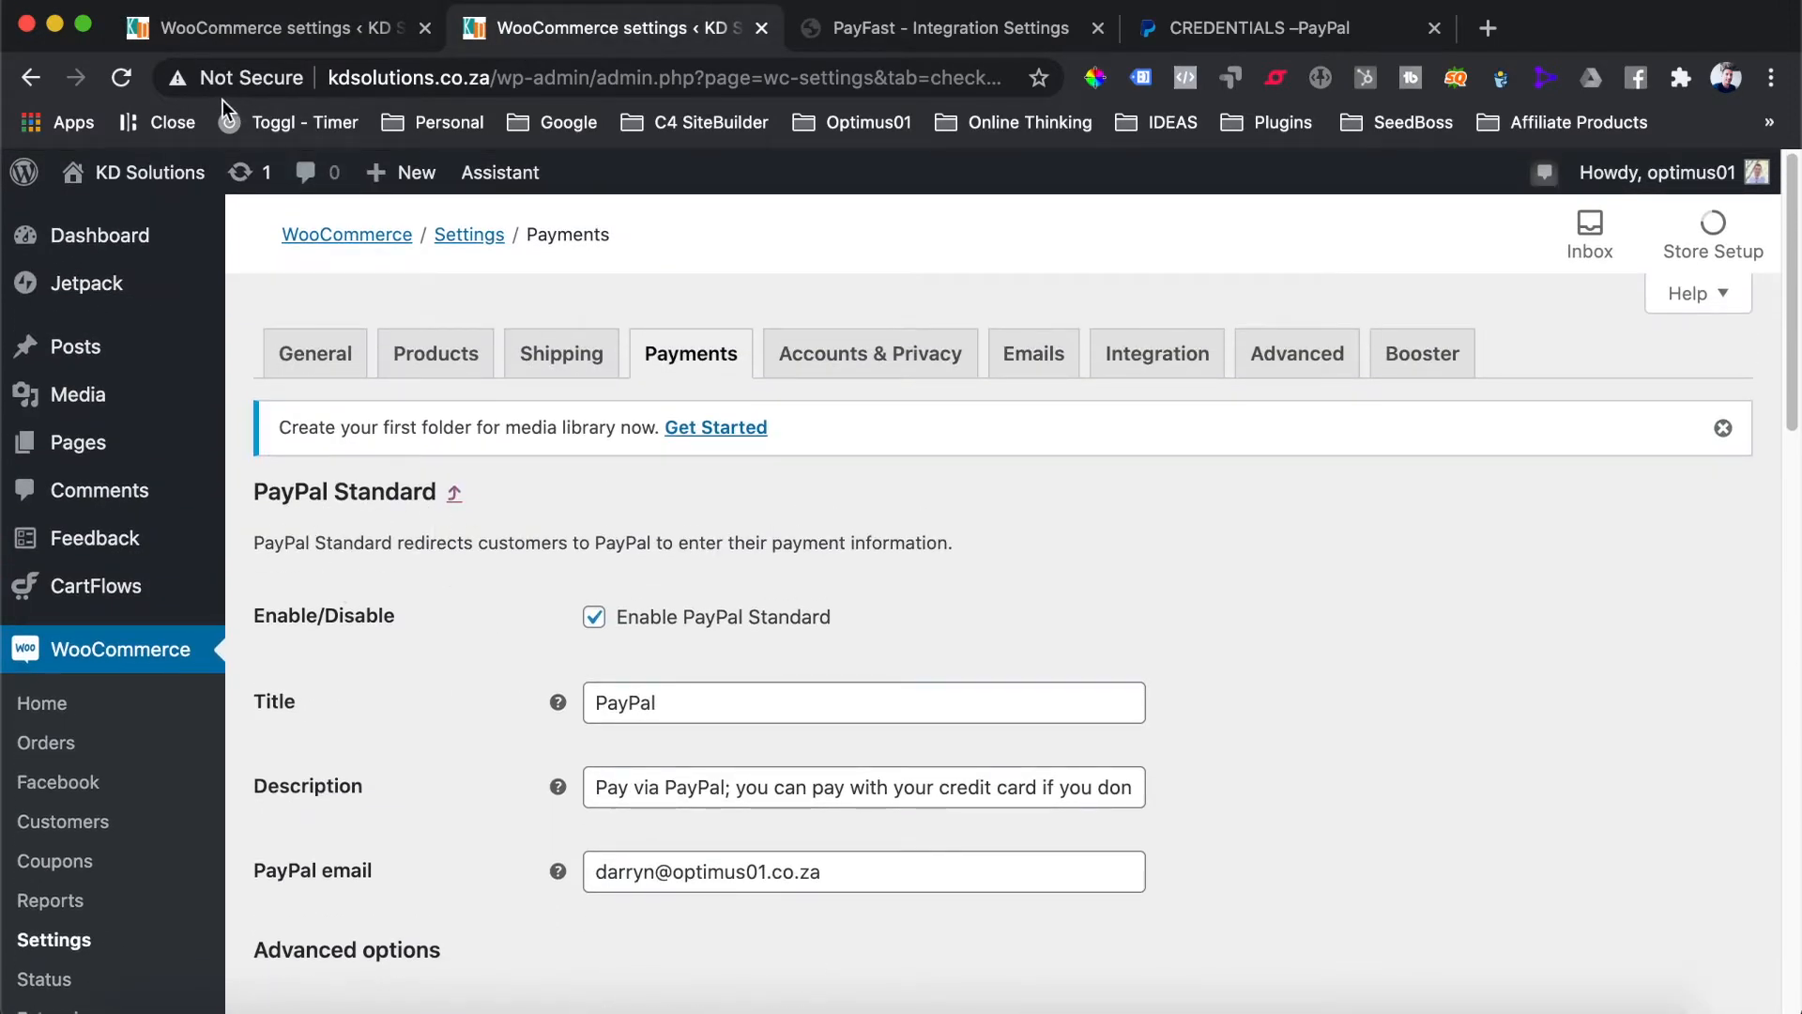
{"action": "left_click", "coordinate": [122, 78]}
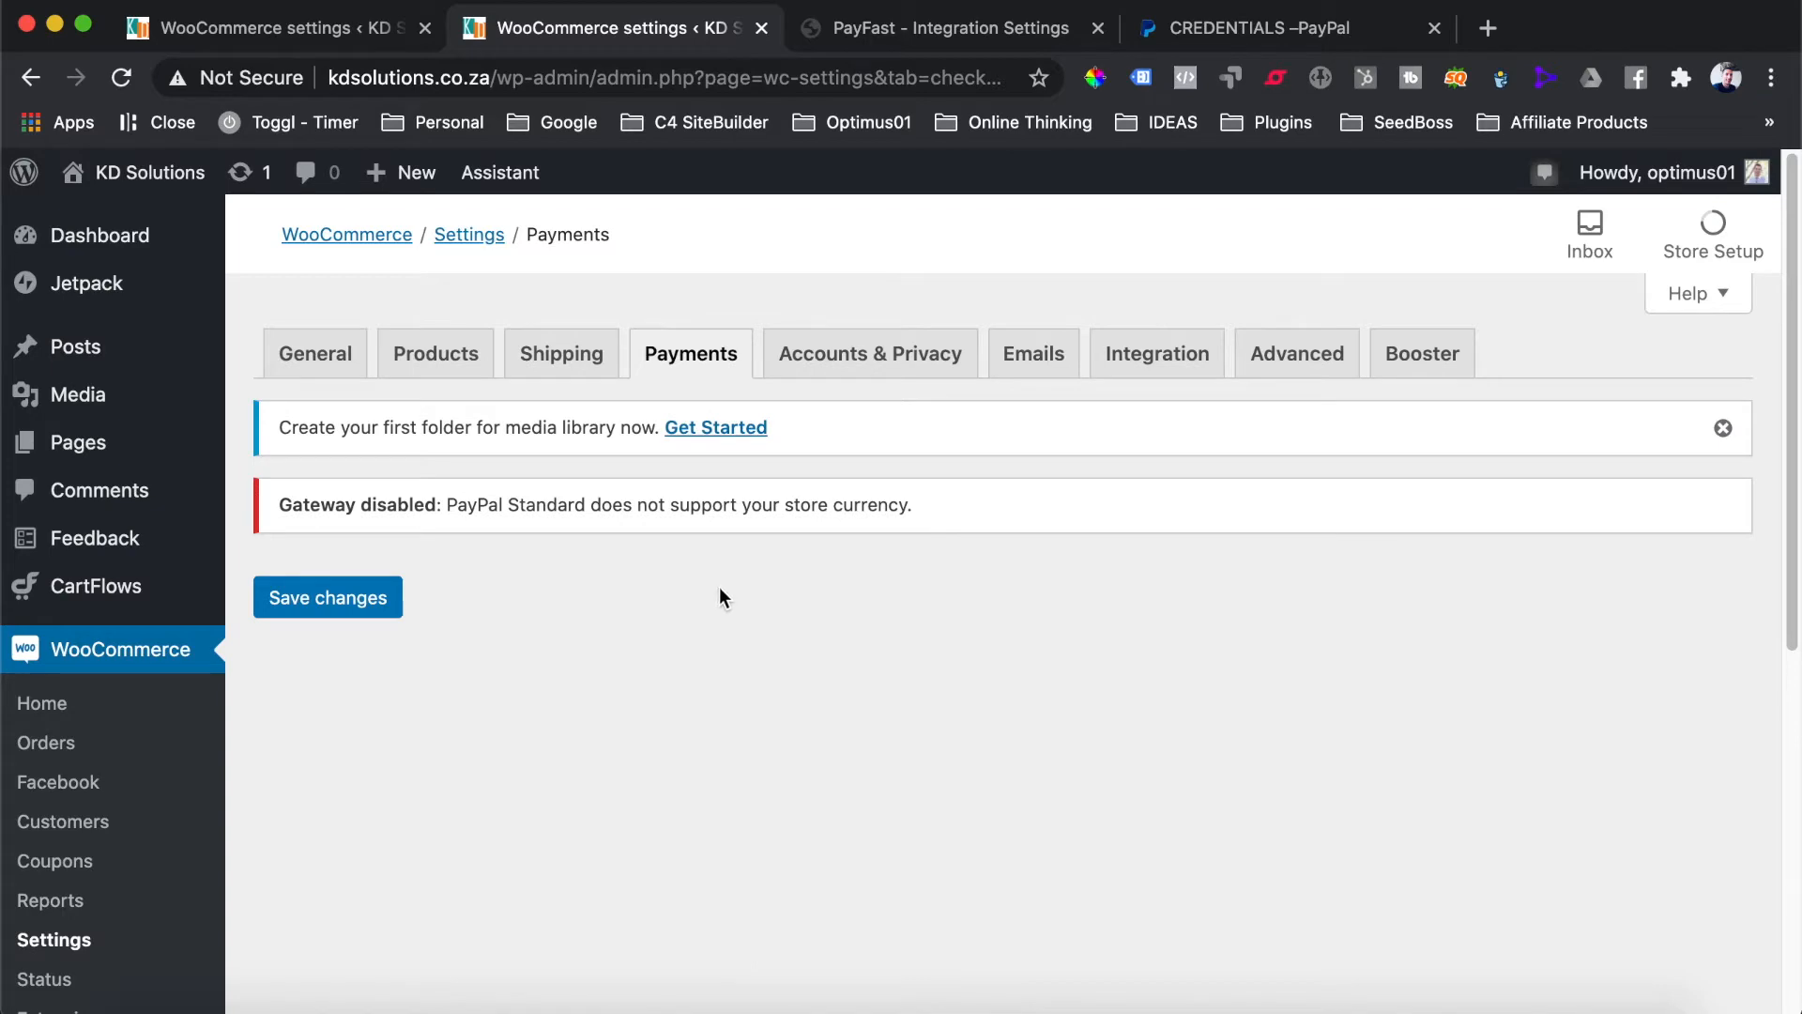
Set the store currency to United States (US) dollar ($) in the general settings and save the changes
{"action": "left_click", "coordinate": [319, 26]}
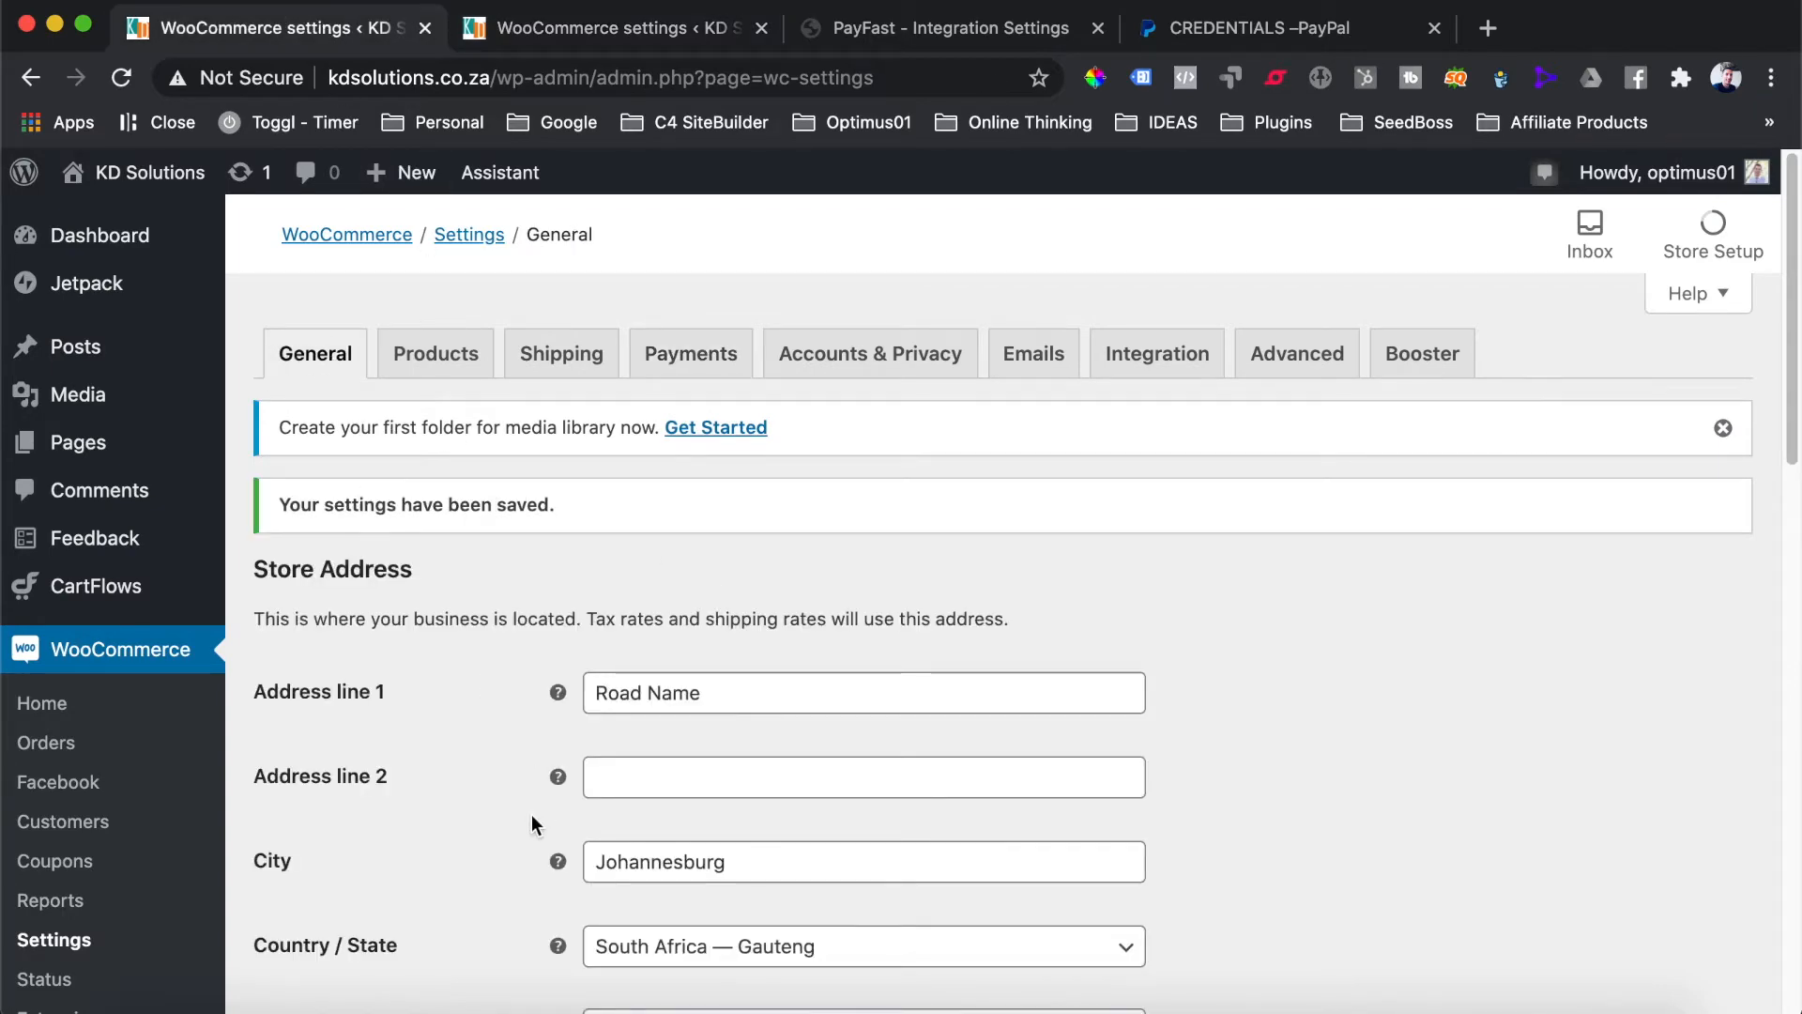
{"action": "scroll", "coordinate": [531, 814], "scroll_direction": "down", "scroll_amount": 15}
{"action": "left_click", "coordinate": [624, 445]}
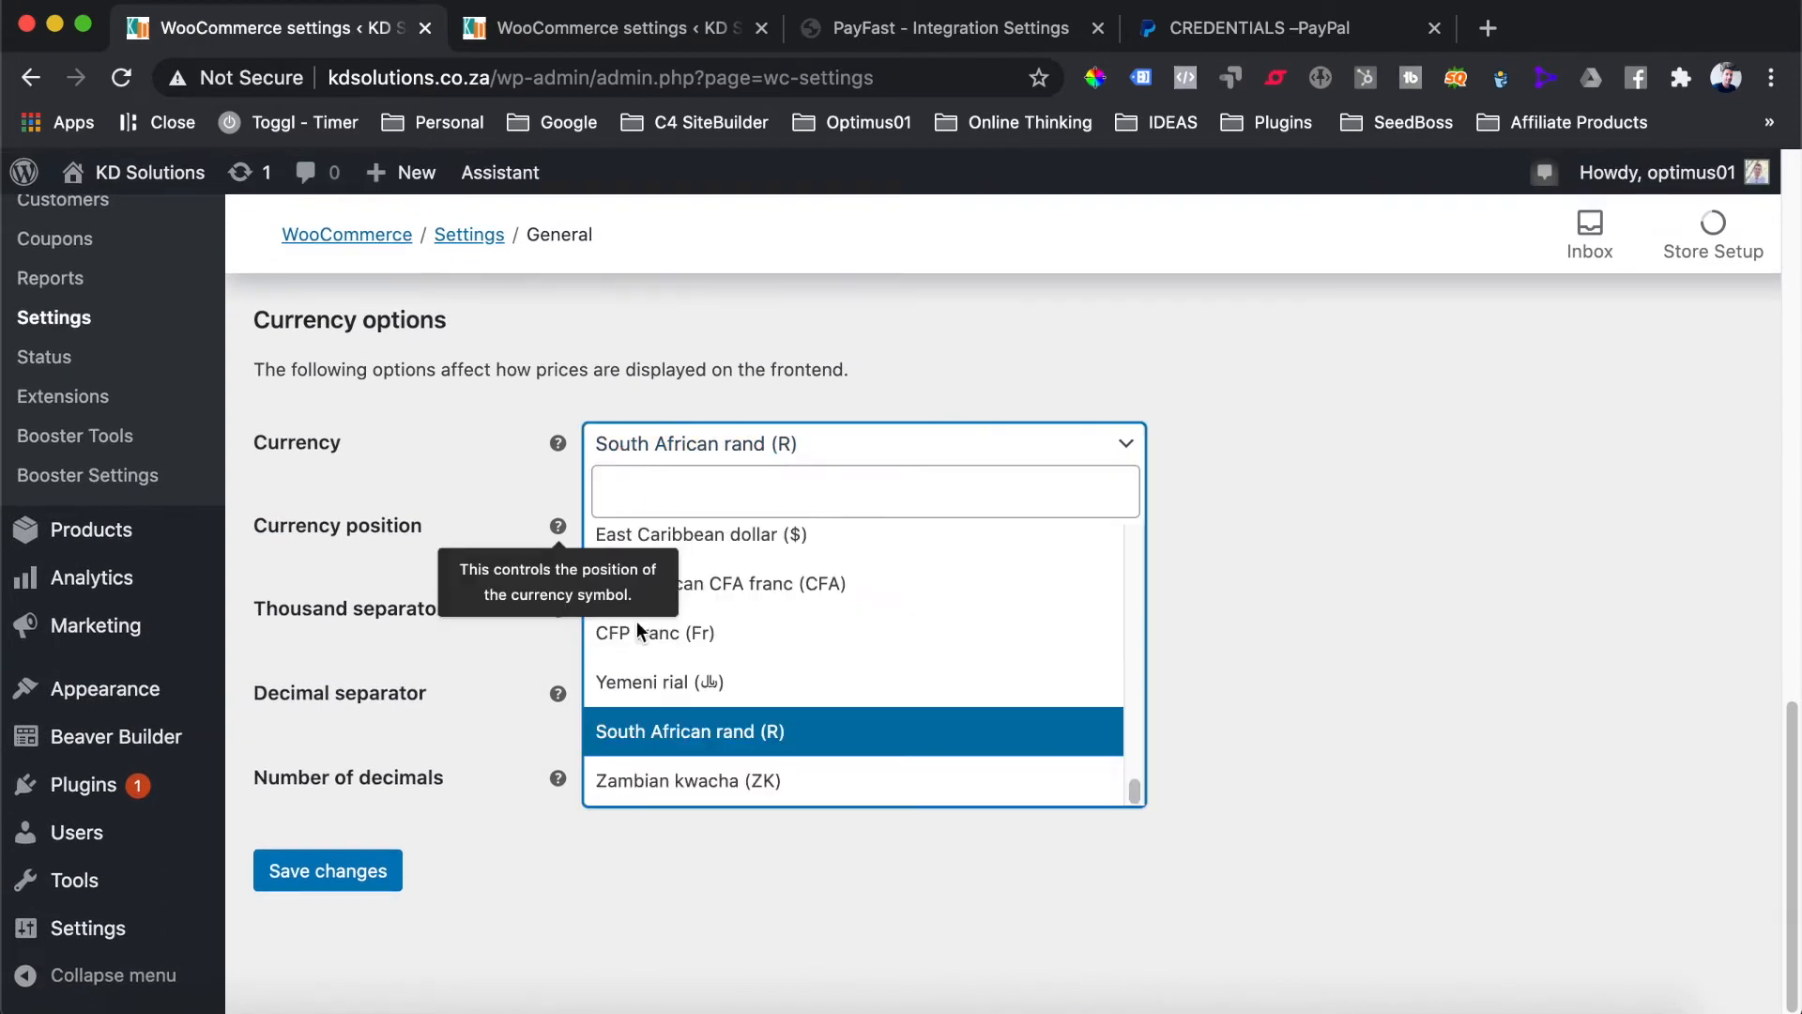
{"action": "type", "text": "us"}
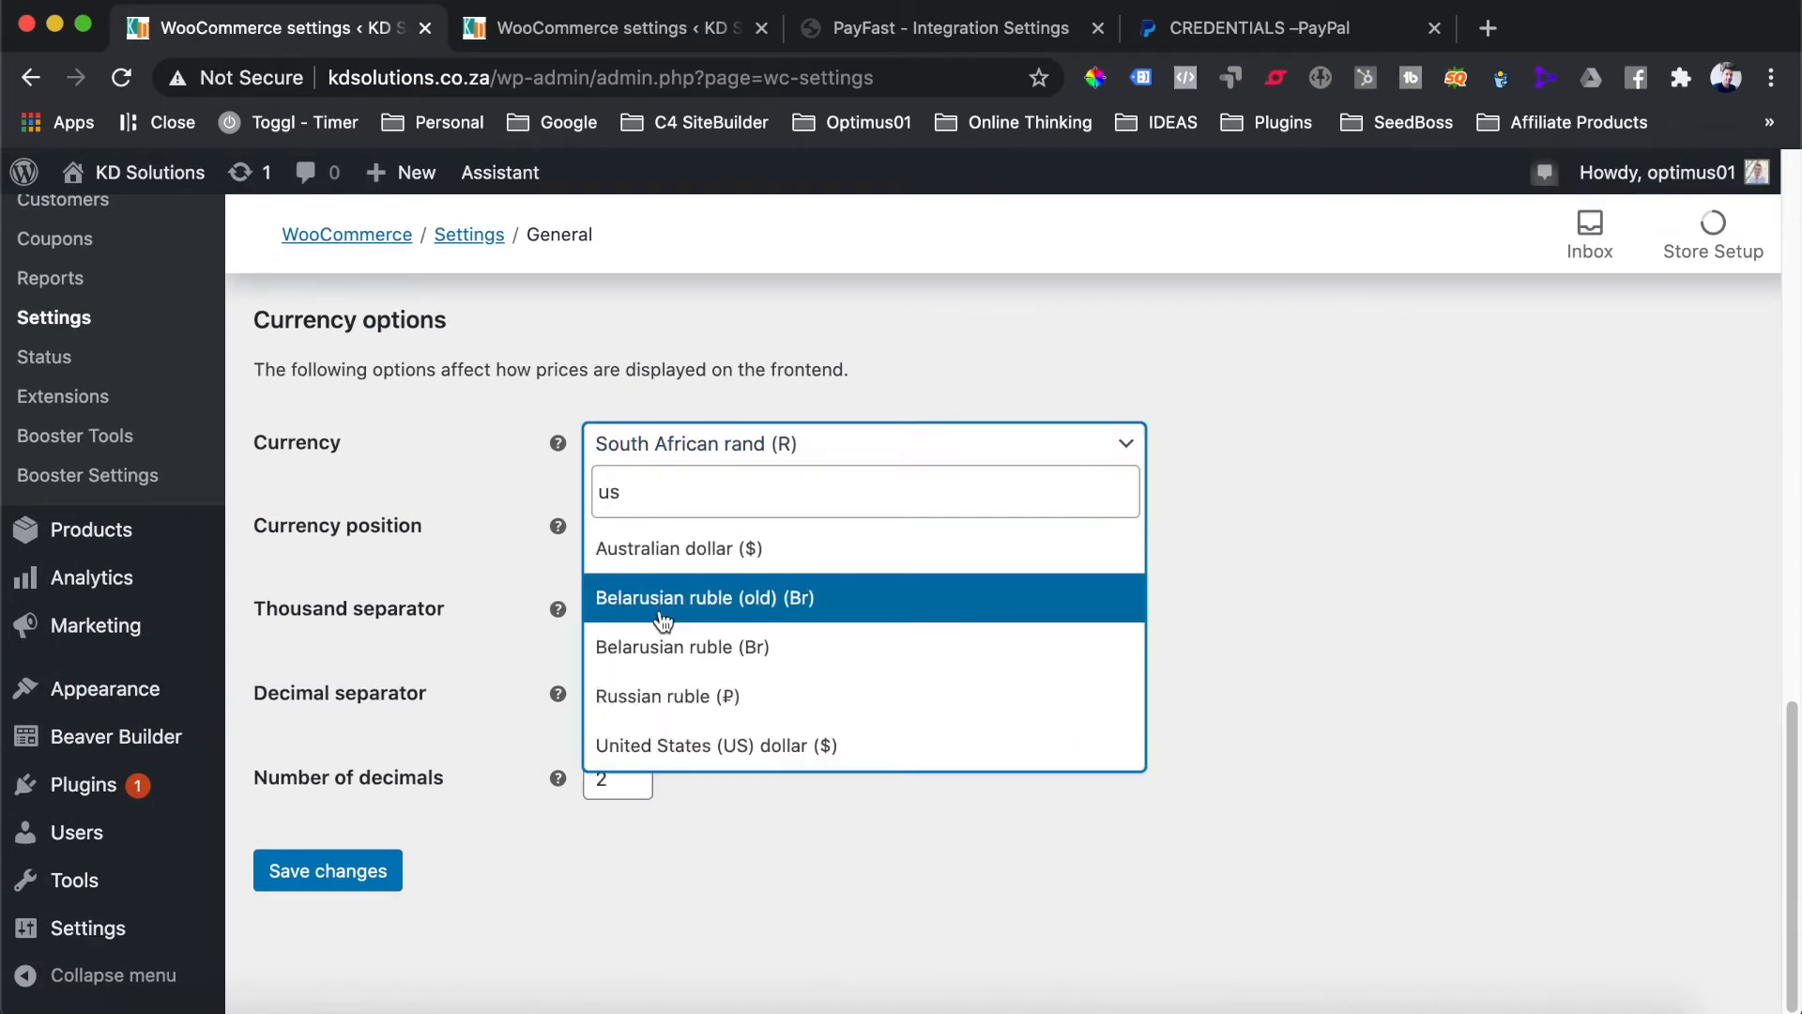
{"action": "left_click", "coordinate": [706, 748]}
{"action": "left_click", "coordinate": [375, 875]}
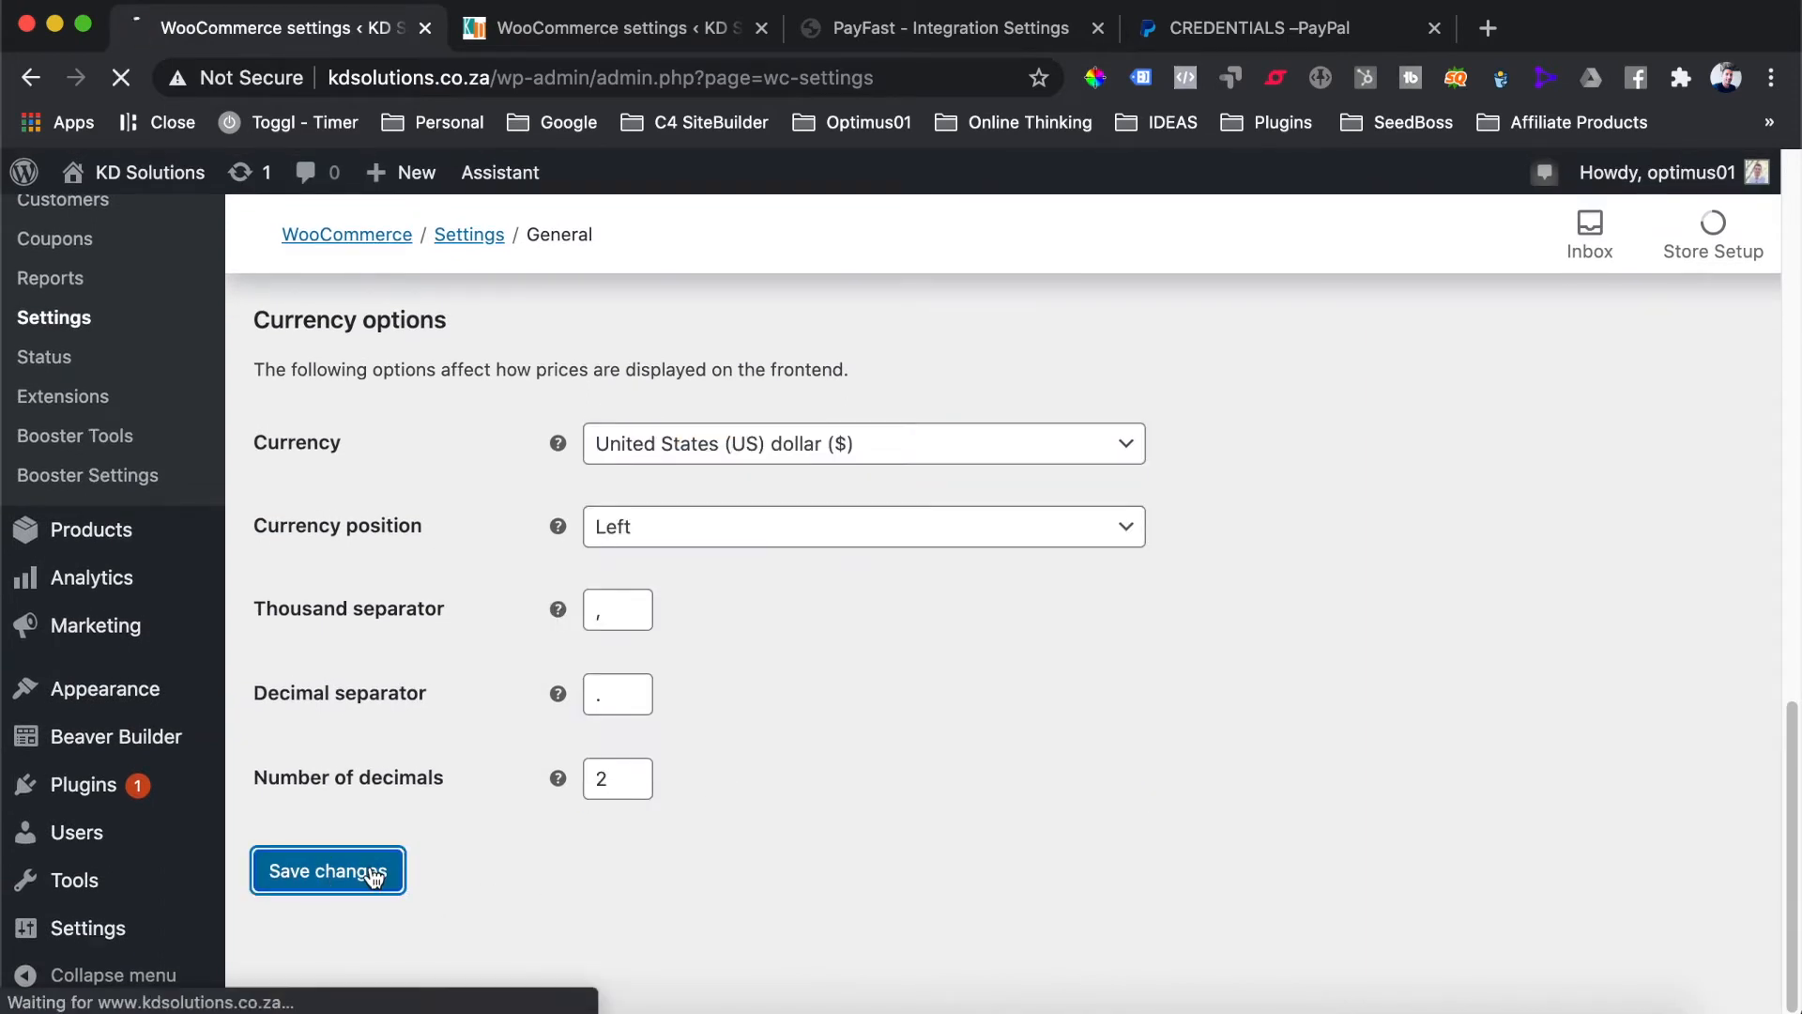
Reopen the PayPal Standard settings from the WooCommerce payment methods list to check the gateway again
{"action": "left_click", "coordinate": [505, 33]}
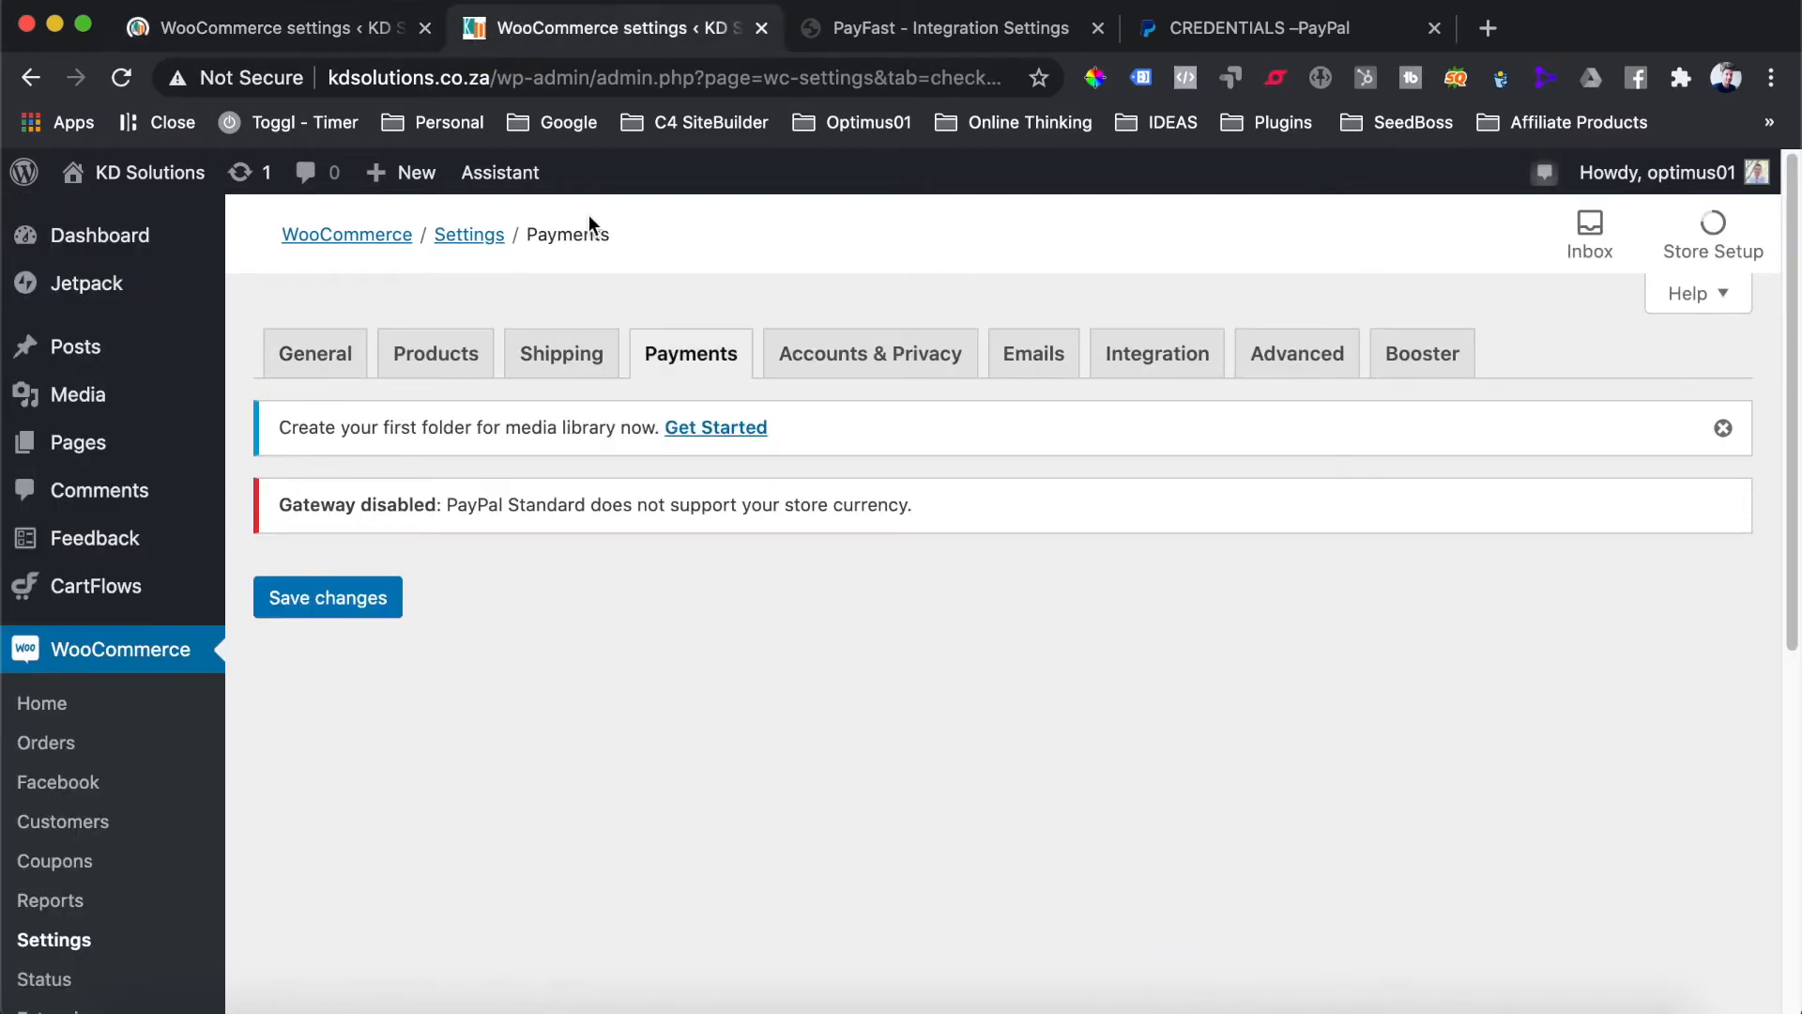
{"action": "left_click", "coordinate": [676, 361]}
{"action": "scroll", "coordinate": [741, 480], "scroll_direction": "down", "scroll_amount": 6}
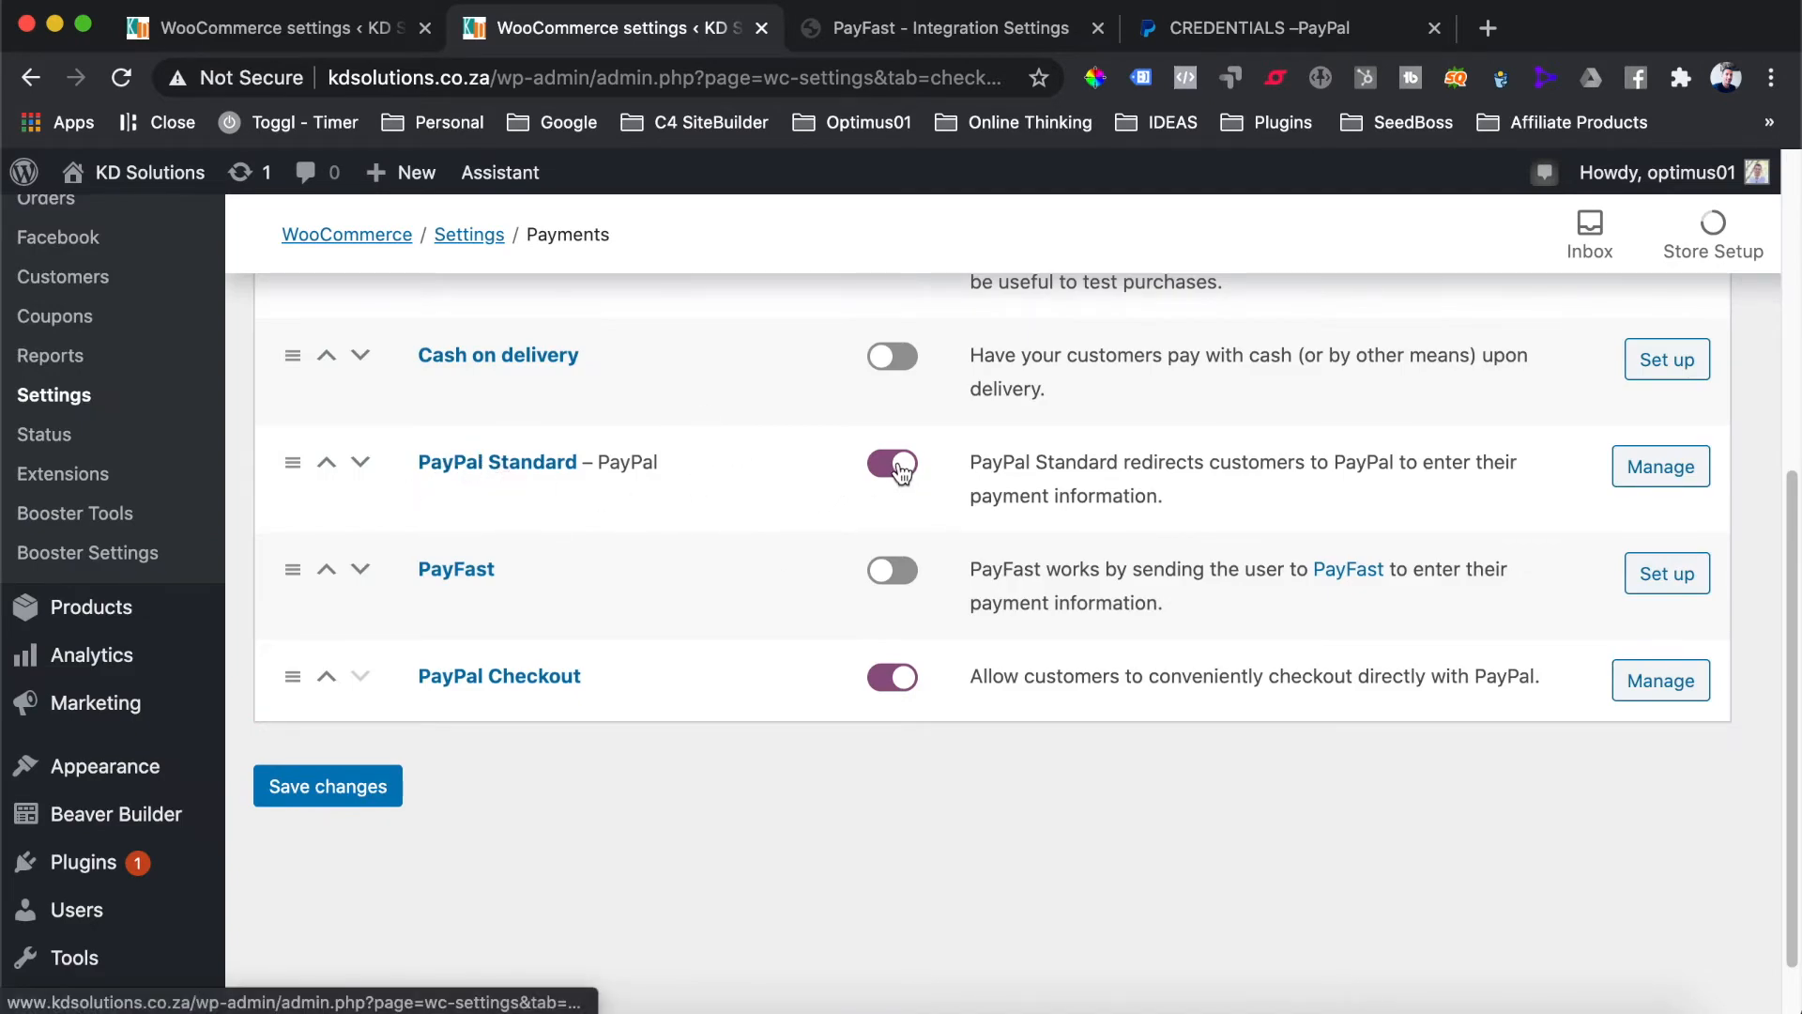
{"action": "left_click", "coordinate": [1654, 472]}
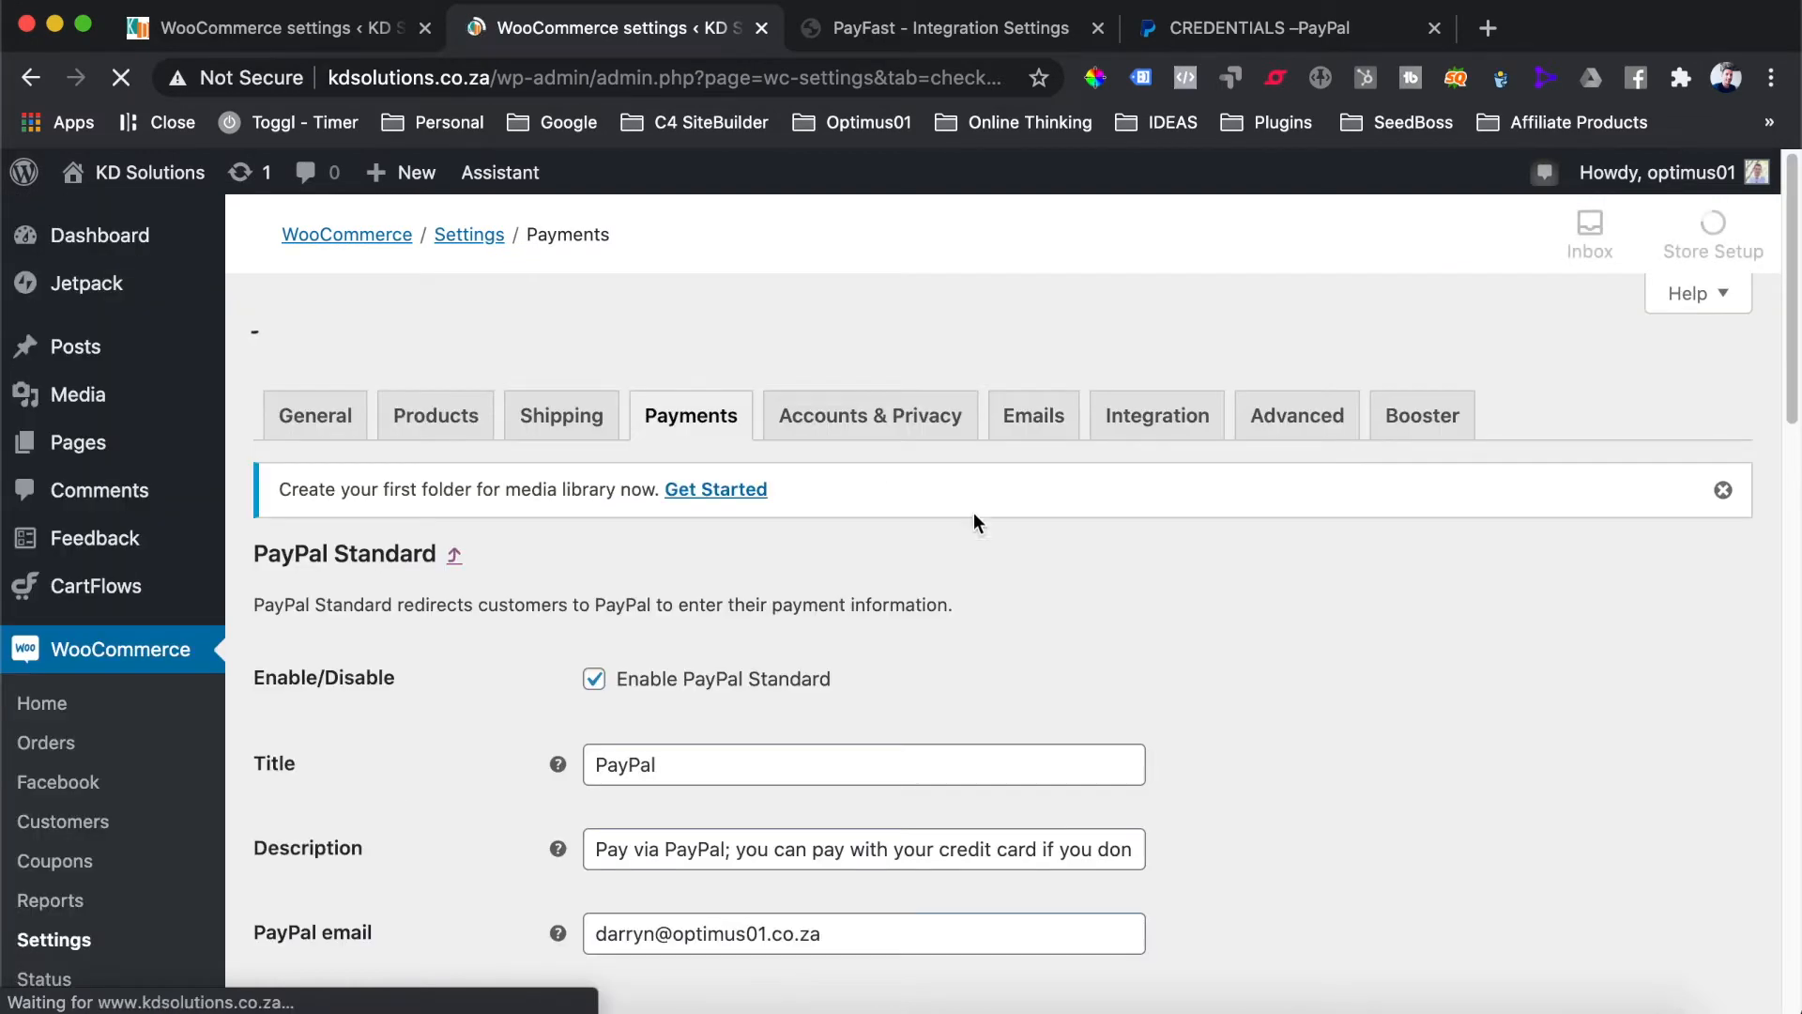
Examine the PayPal Standard options from the enable setting down to the live API credentials
{"action": "scroll", "coordinate": [944, 700], "scroll_direction": "down", "scroll_amount": 5}
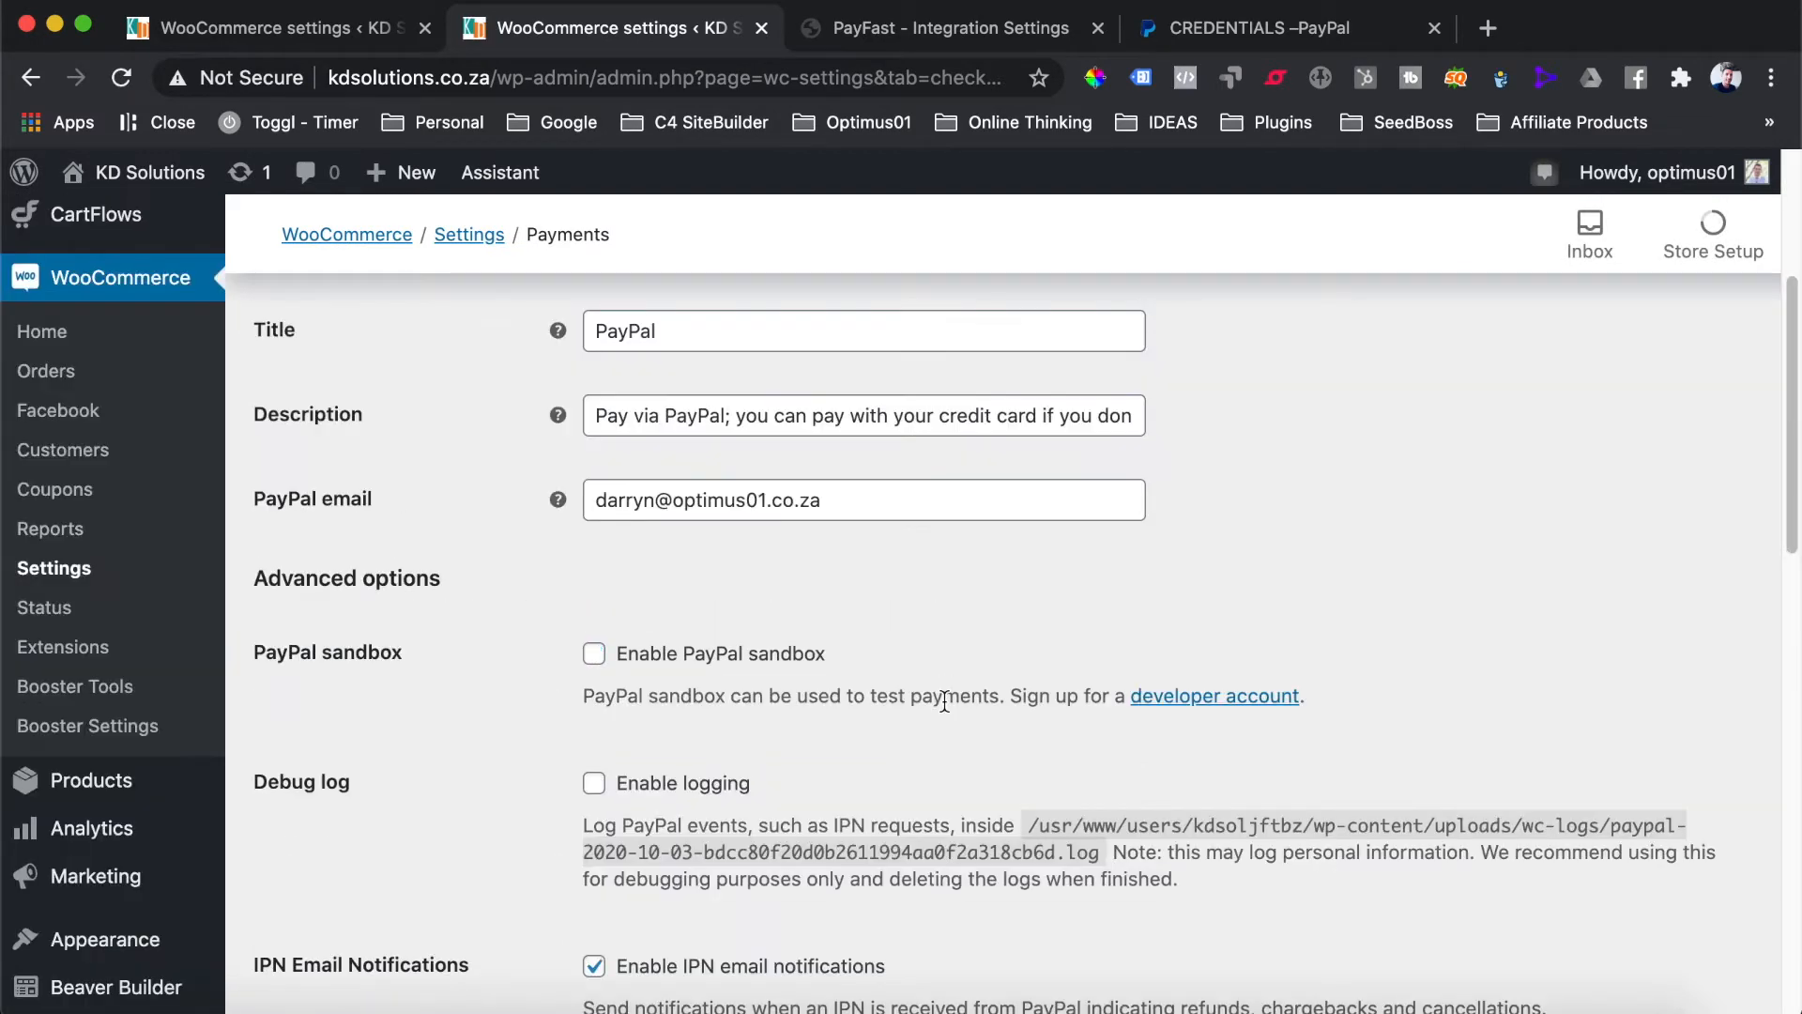
{"action": "scroll", "coordinate": [944, 700], "scroll_direction": "up", "scroll_amount": 3}
{"action": "scroll", "coordinate": [879, 535], "scroll_direction": "down", "scroll_amount": 2}
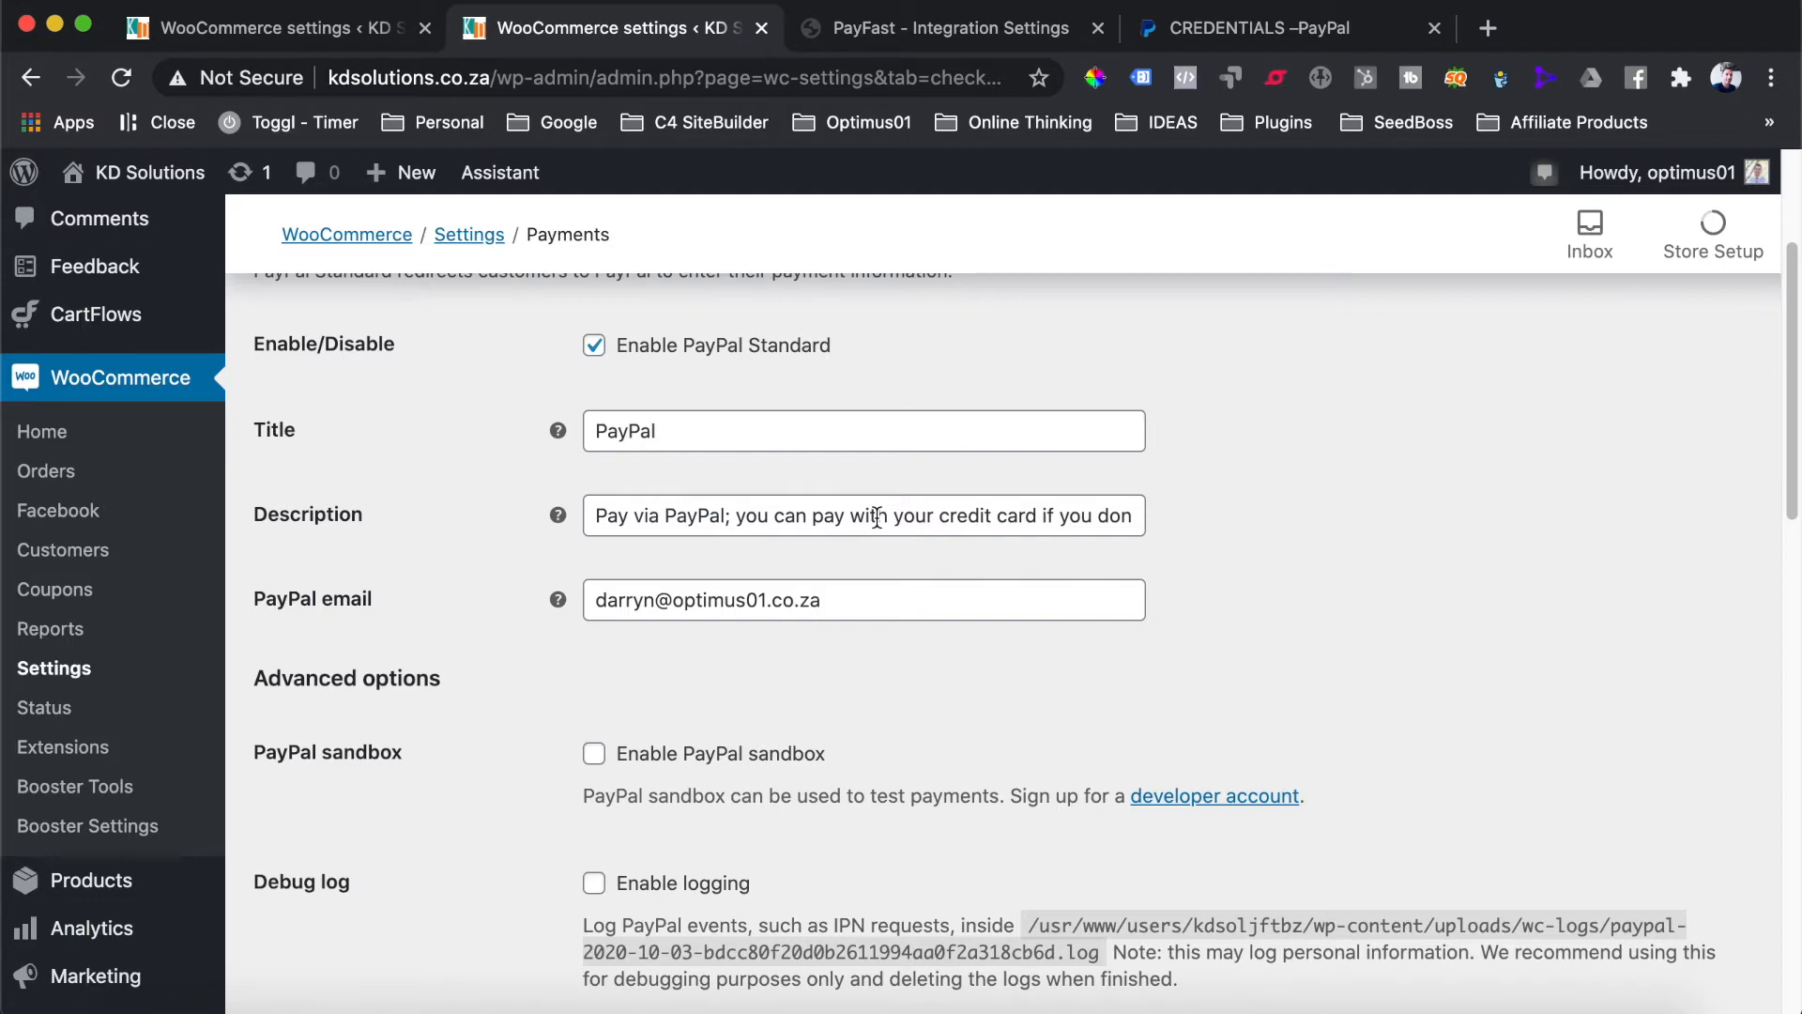
{"action": "scroll", "coordinate": [877, 518], "scroll_direction": "down", "scroll_amount": 12}
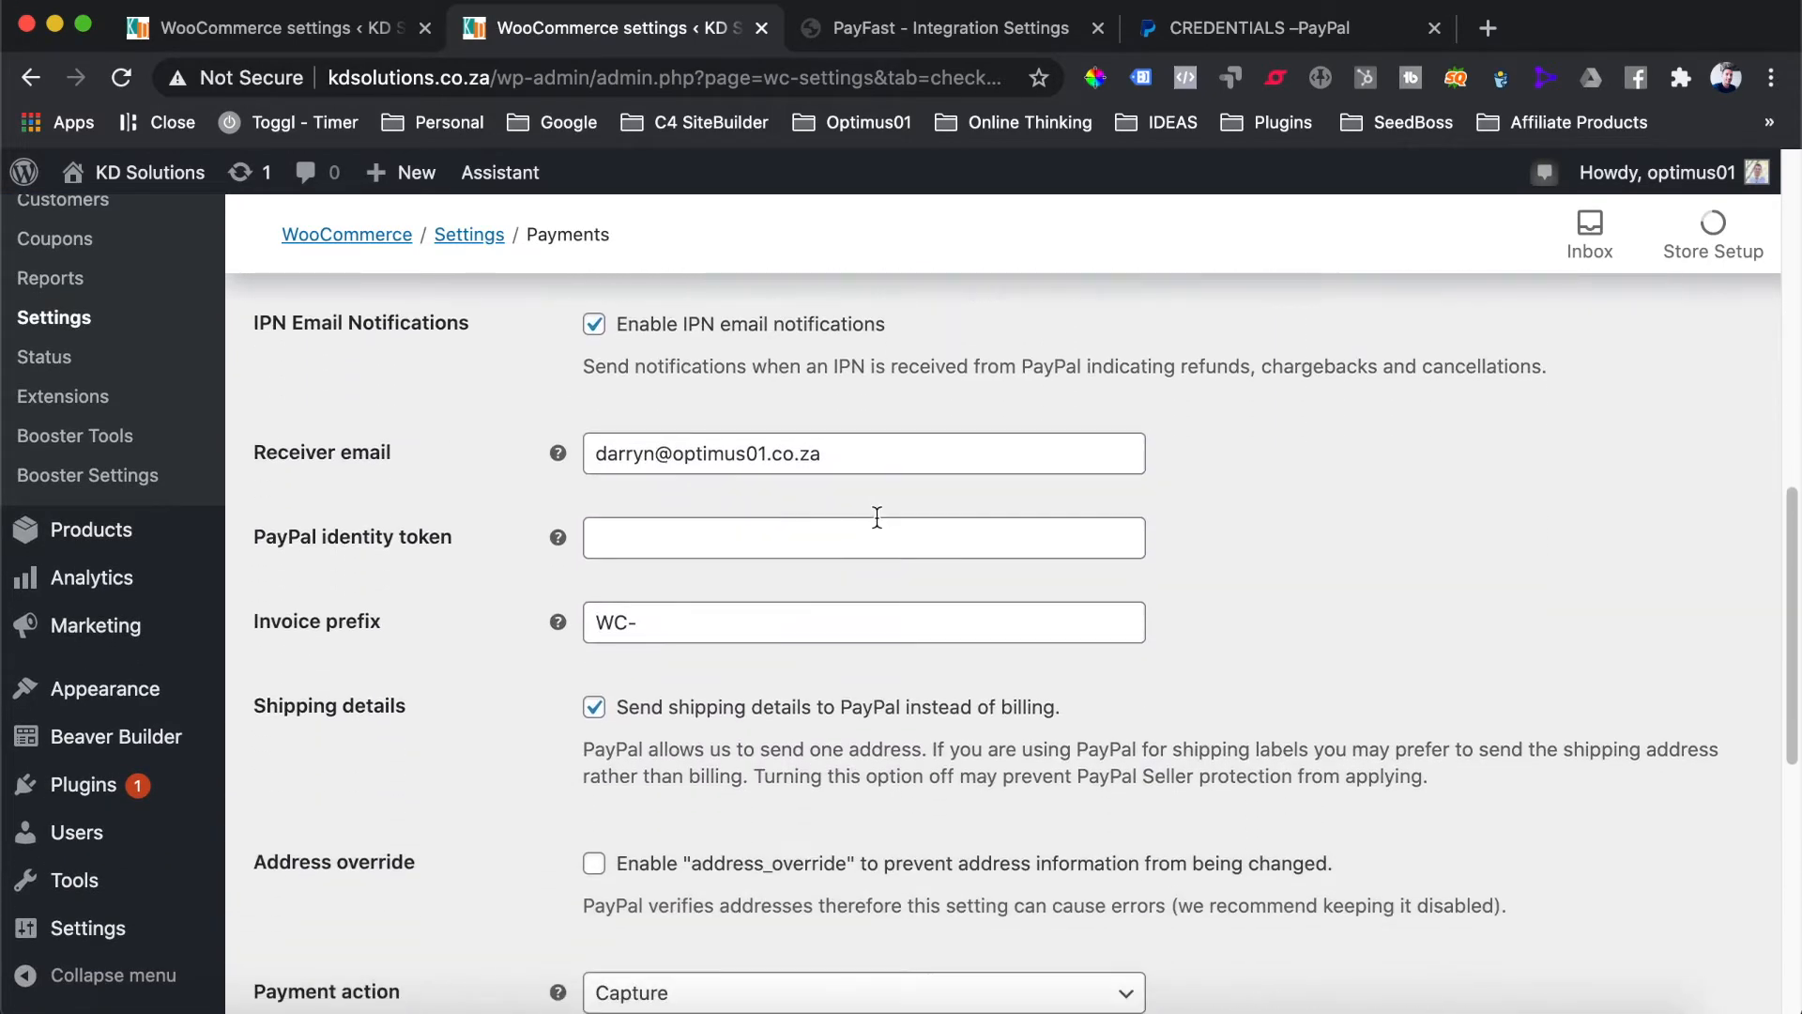
{"action": "scroll", "coordinate": [877, 517], "scroll_direction": "down", "scroll_amount": 7}
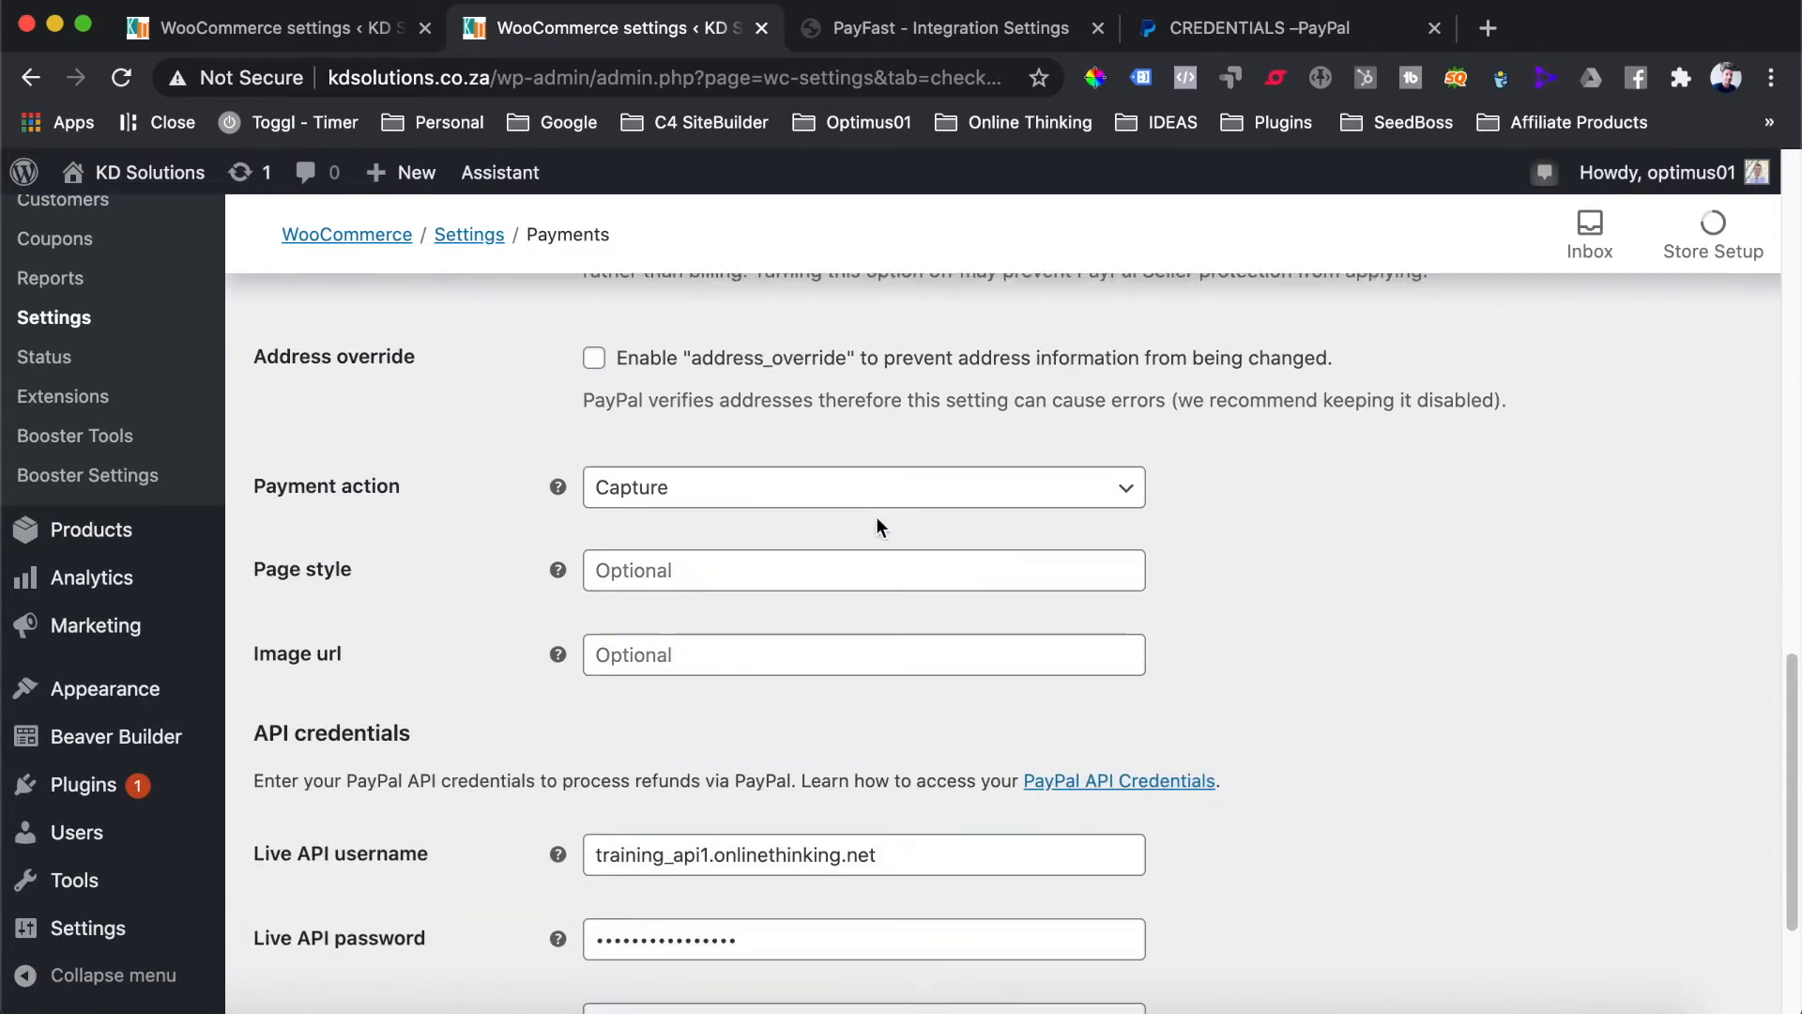
{"action": "scroll", "coordinate": [876, 516], "scroll_direction": "down", "scroll_amount": 4}
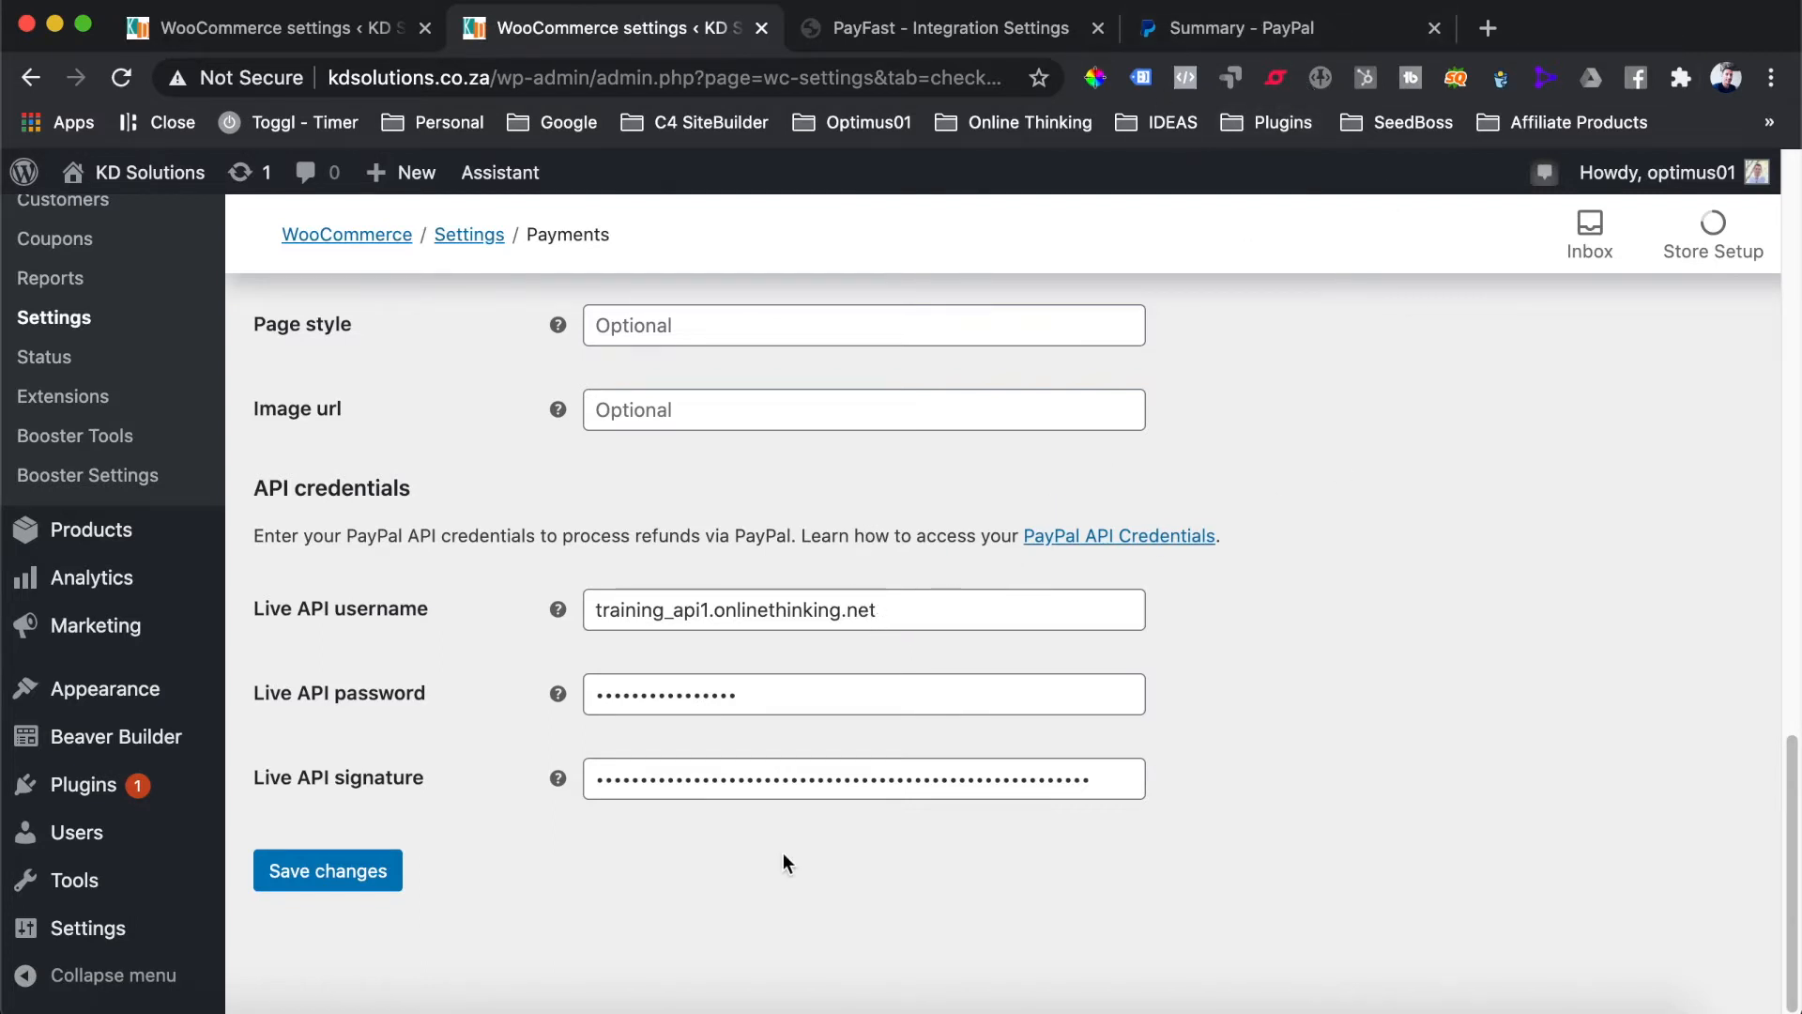
Switch to the PayPal account and open the API access page from its account settings
{"action": "left_click", "coordinate": [1287, 30]}
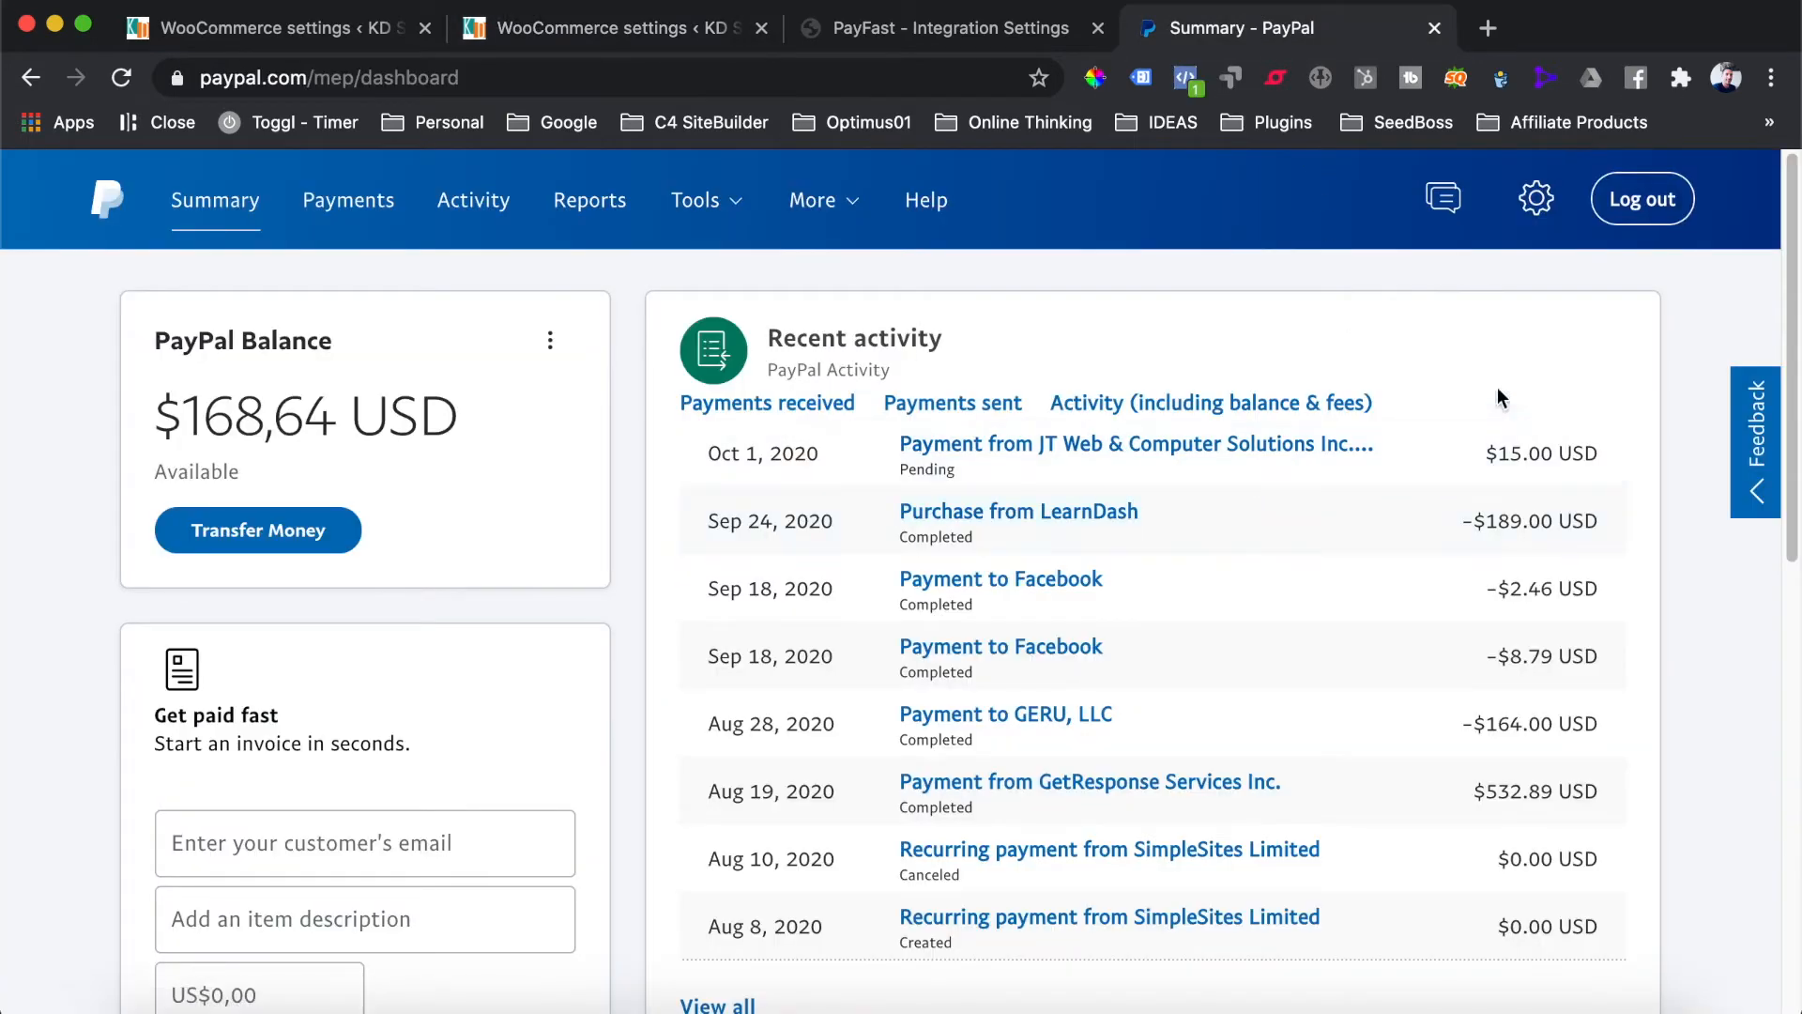
{"action": "left_click", "coordinate": [1540, 208]}
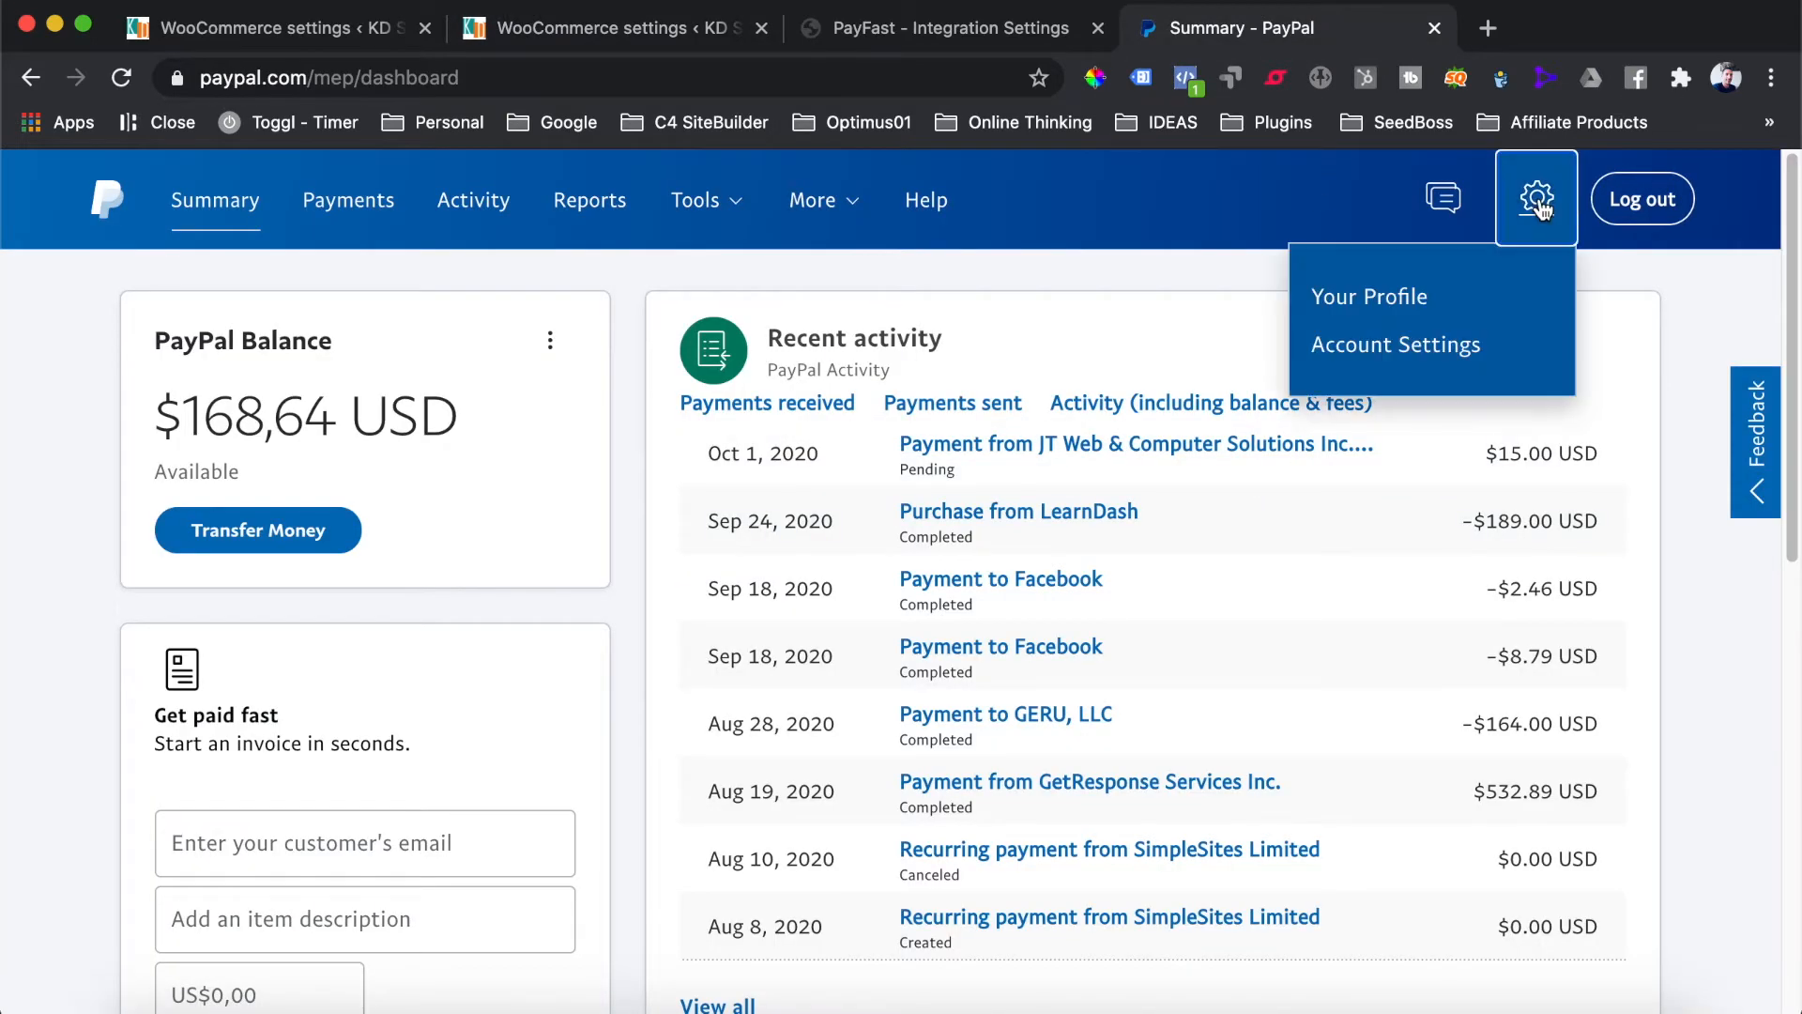
{"action": "left_click", "coordinate": [1460, 352]}
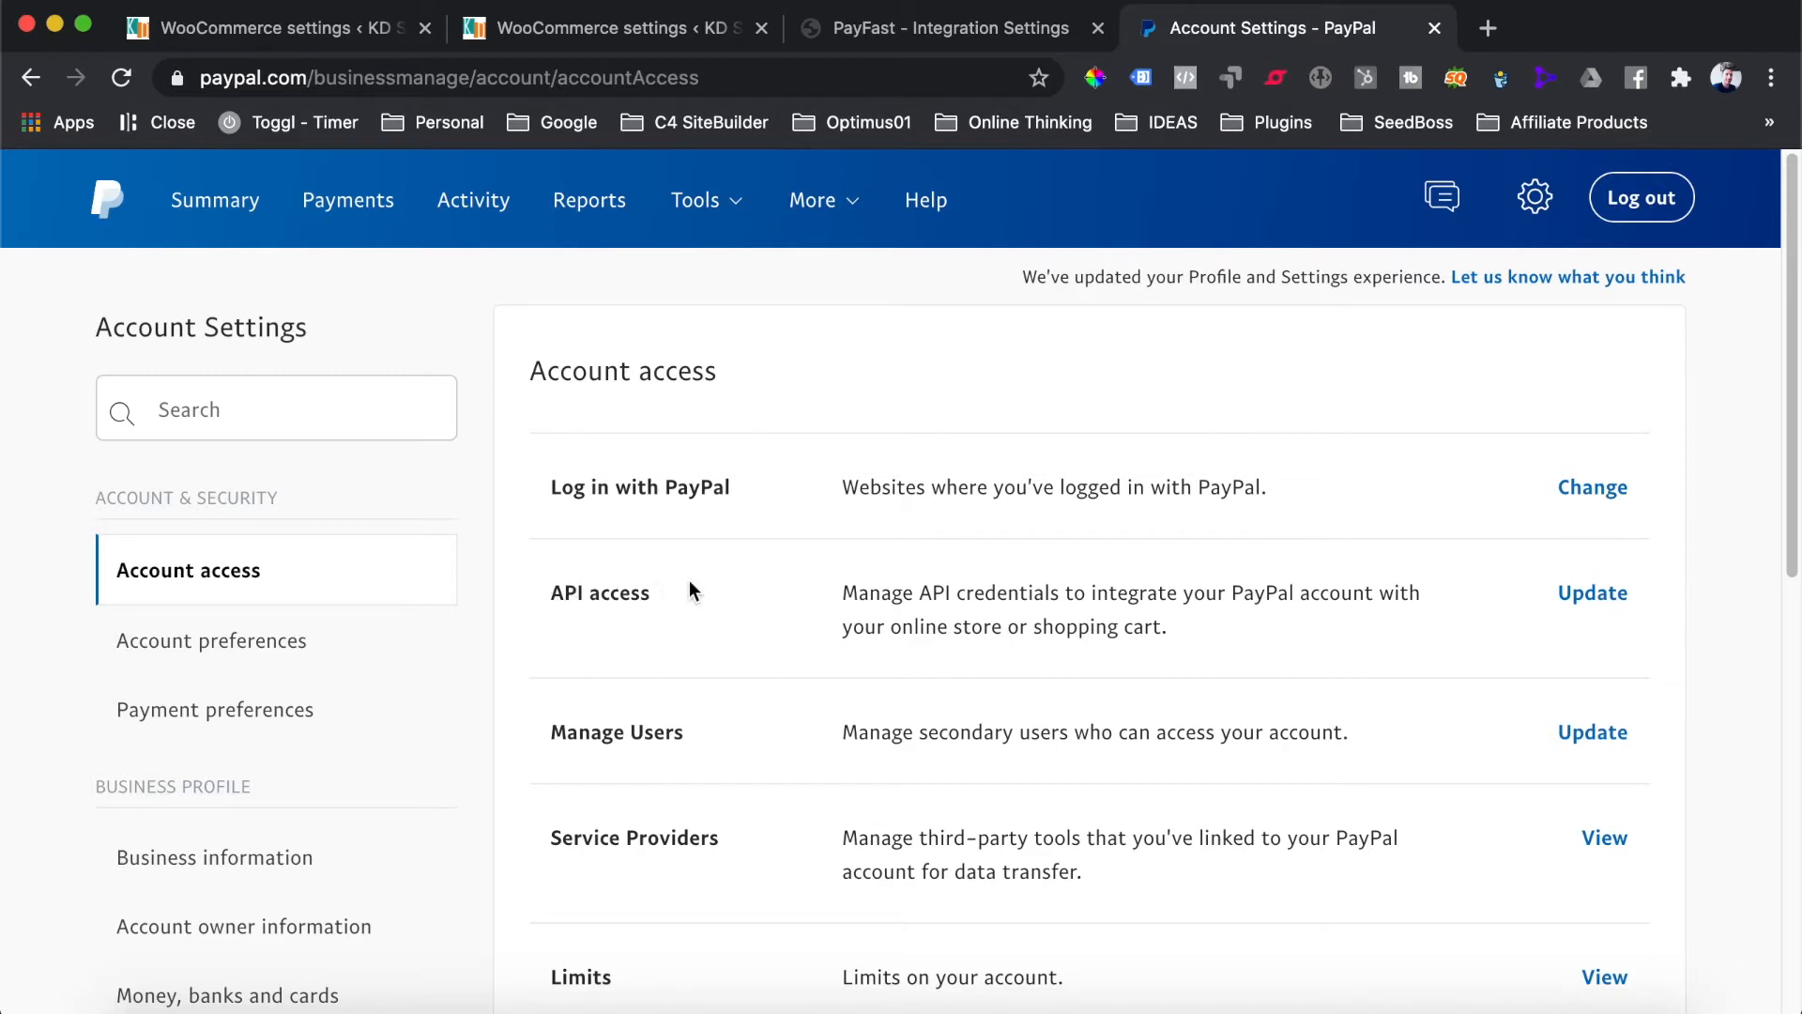
{"action": "left_click", "coordinate": [1593, 593]}
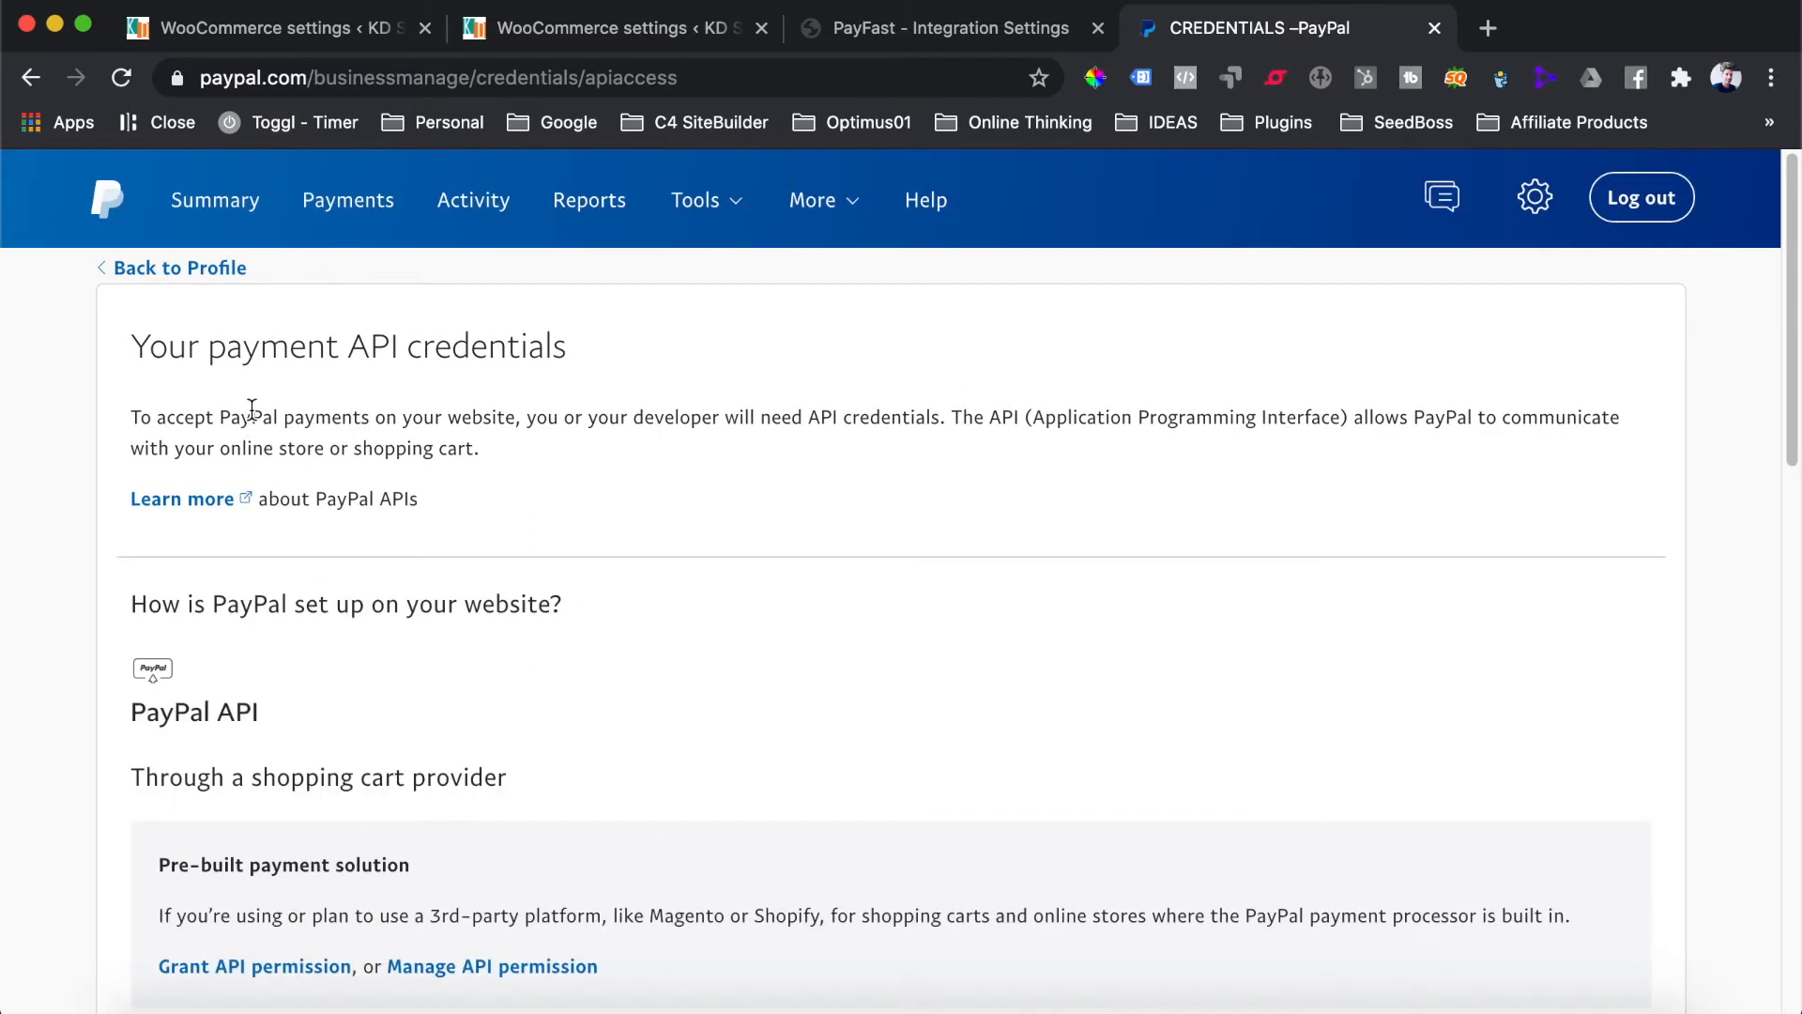
Open the API credentials of the NVP/SOAP API integration (Classic) to view the signature details
{"action": "scroll", "coordinate": [252, 409], "scroll_direction": "down", "scroll_amount": 2}
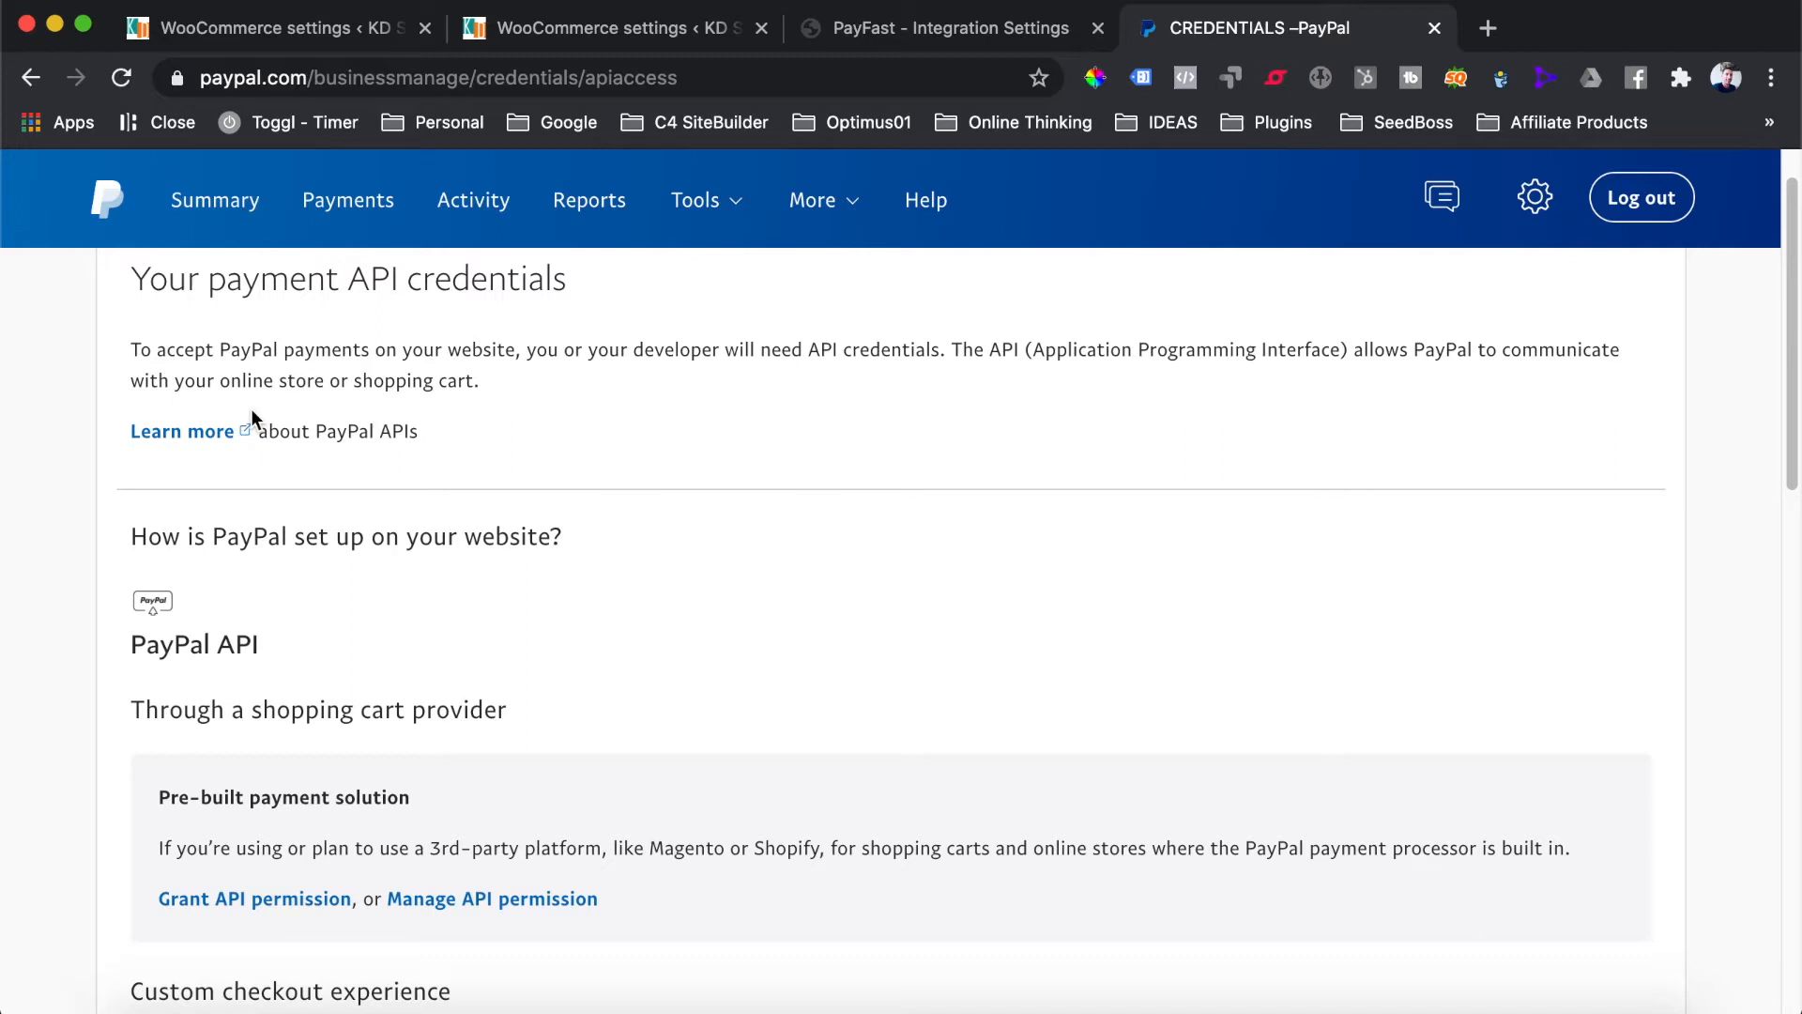
{"action": "scroll", "coordinate": [252, 413], "scroll_direction": "down", "scroll_amount": 10}
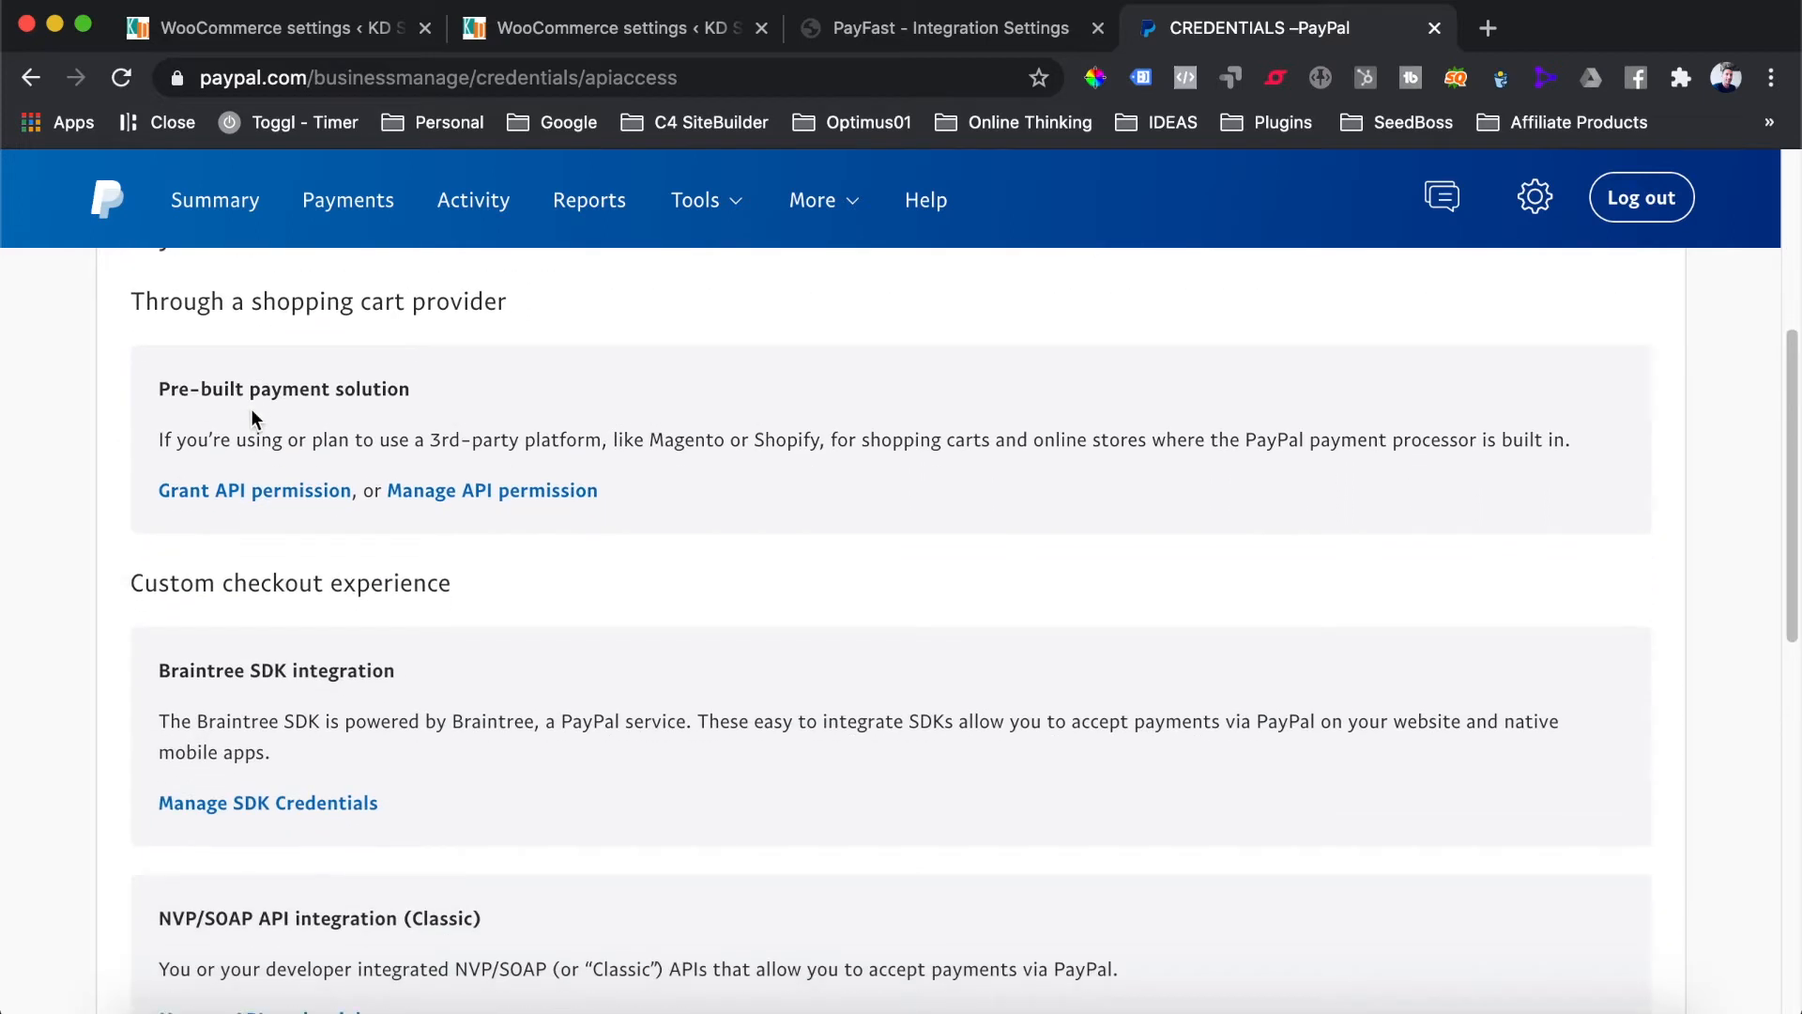
{"action": "scroll", "coordinate": [252, 418], "scroll_direction": "down", "scroll_amount": 5}
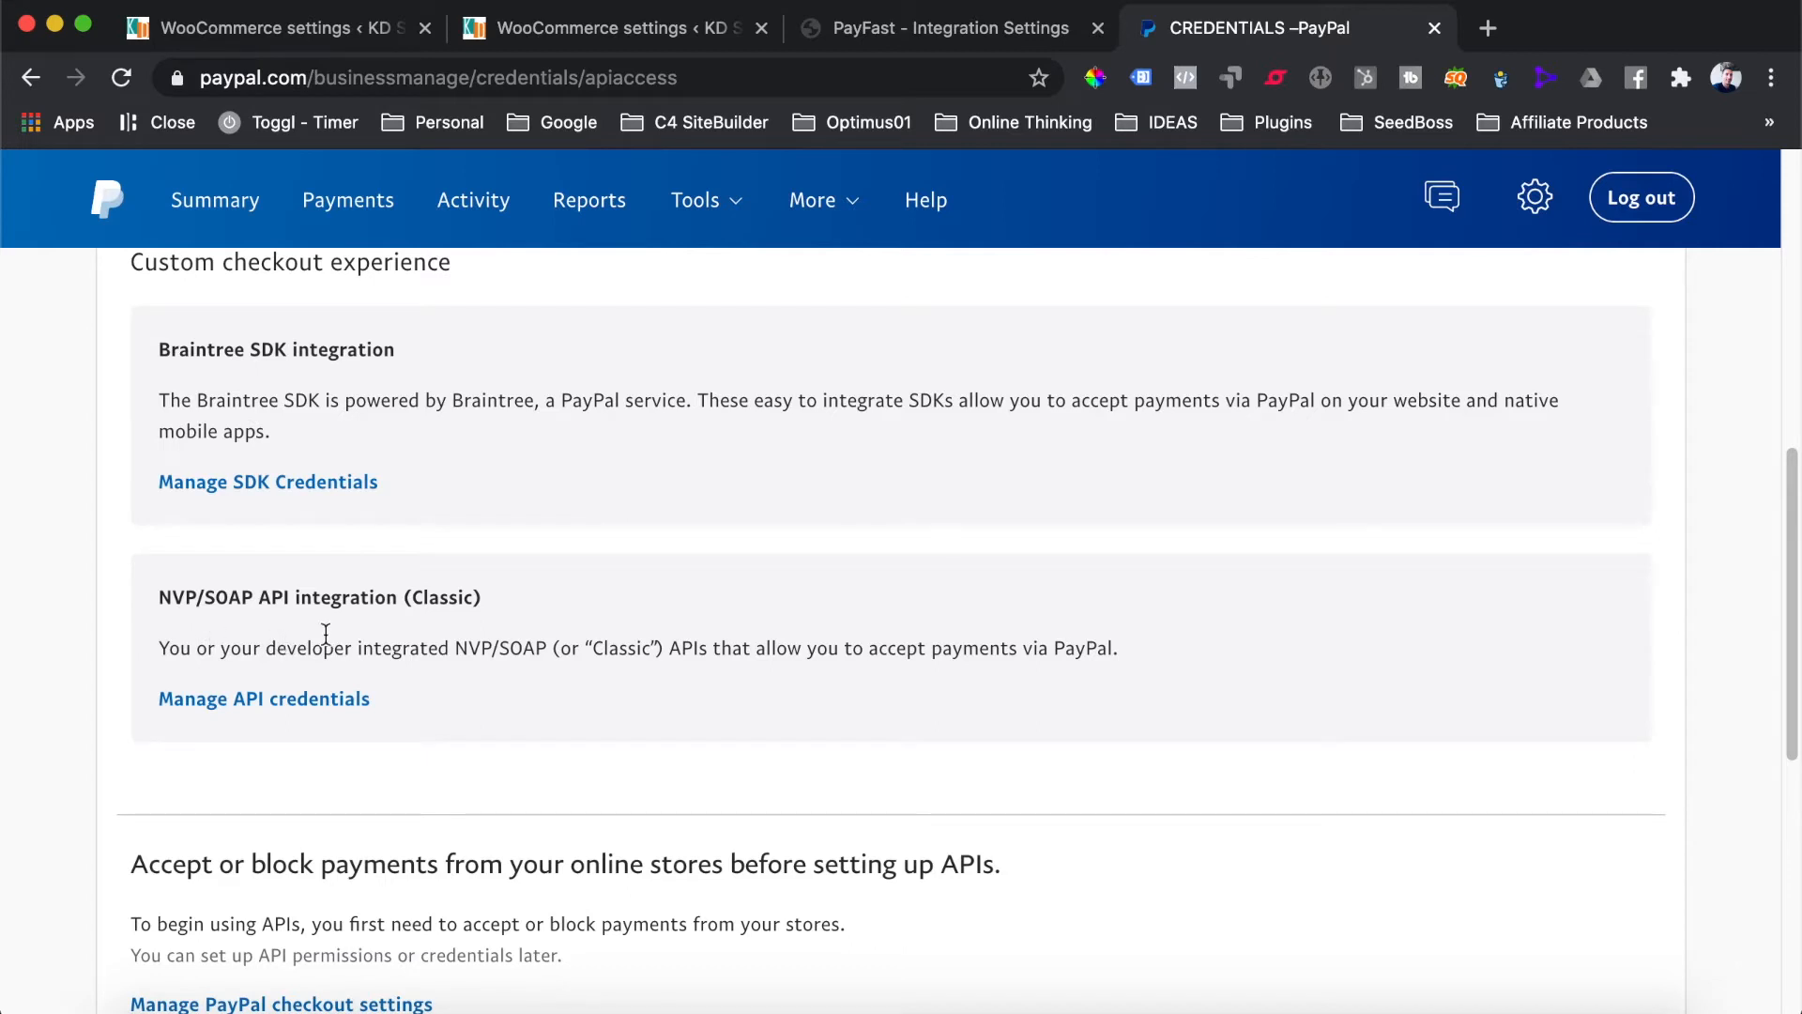
{"action": "left_click", "coordinate": [265, 712]}
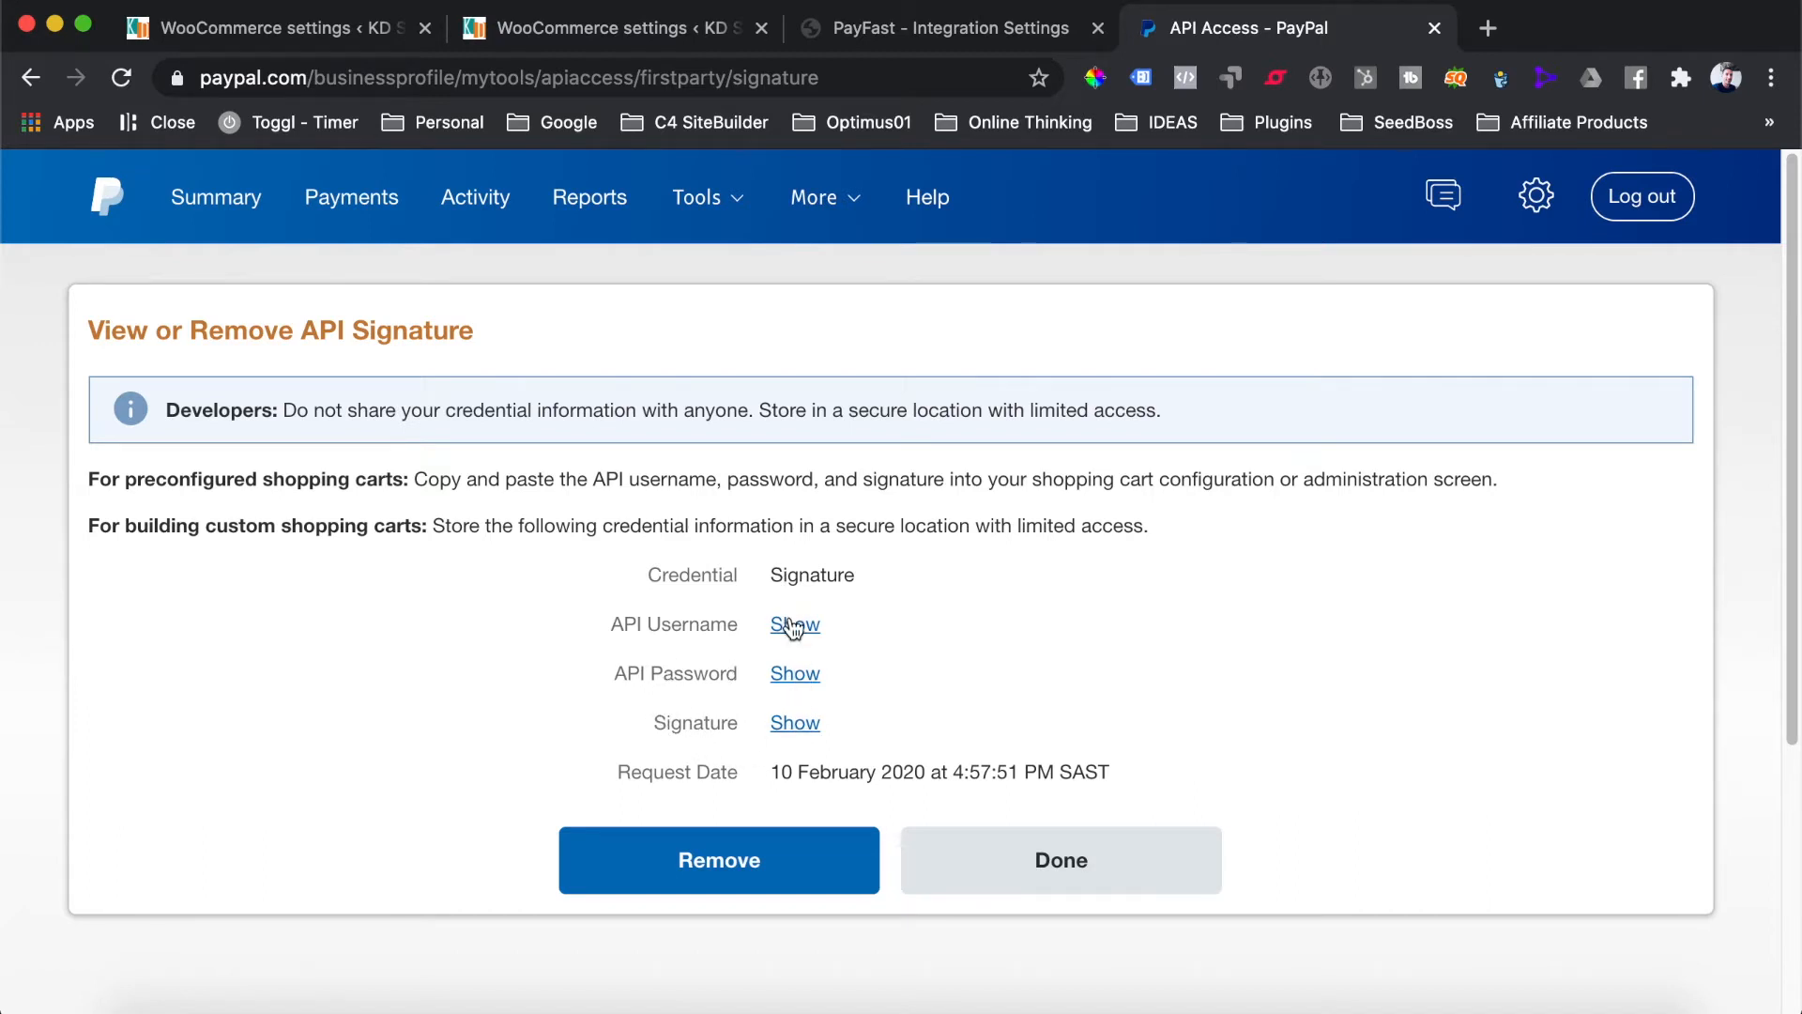
Return to the store's PayPal Standard settings in WooCommerce and save the changes
{"action": "left_click", "coordinate": [615, 39]}
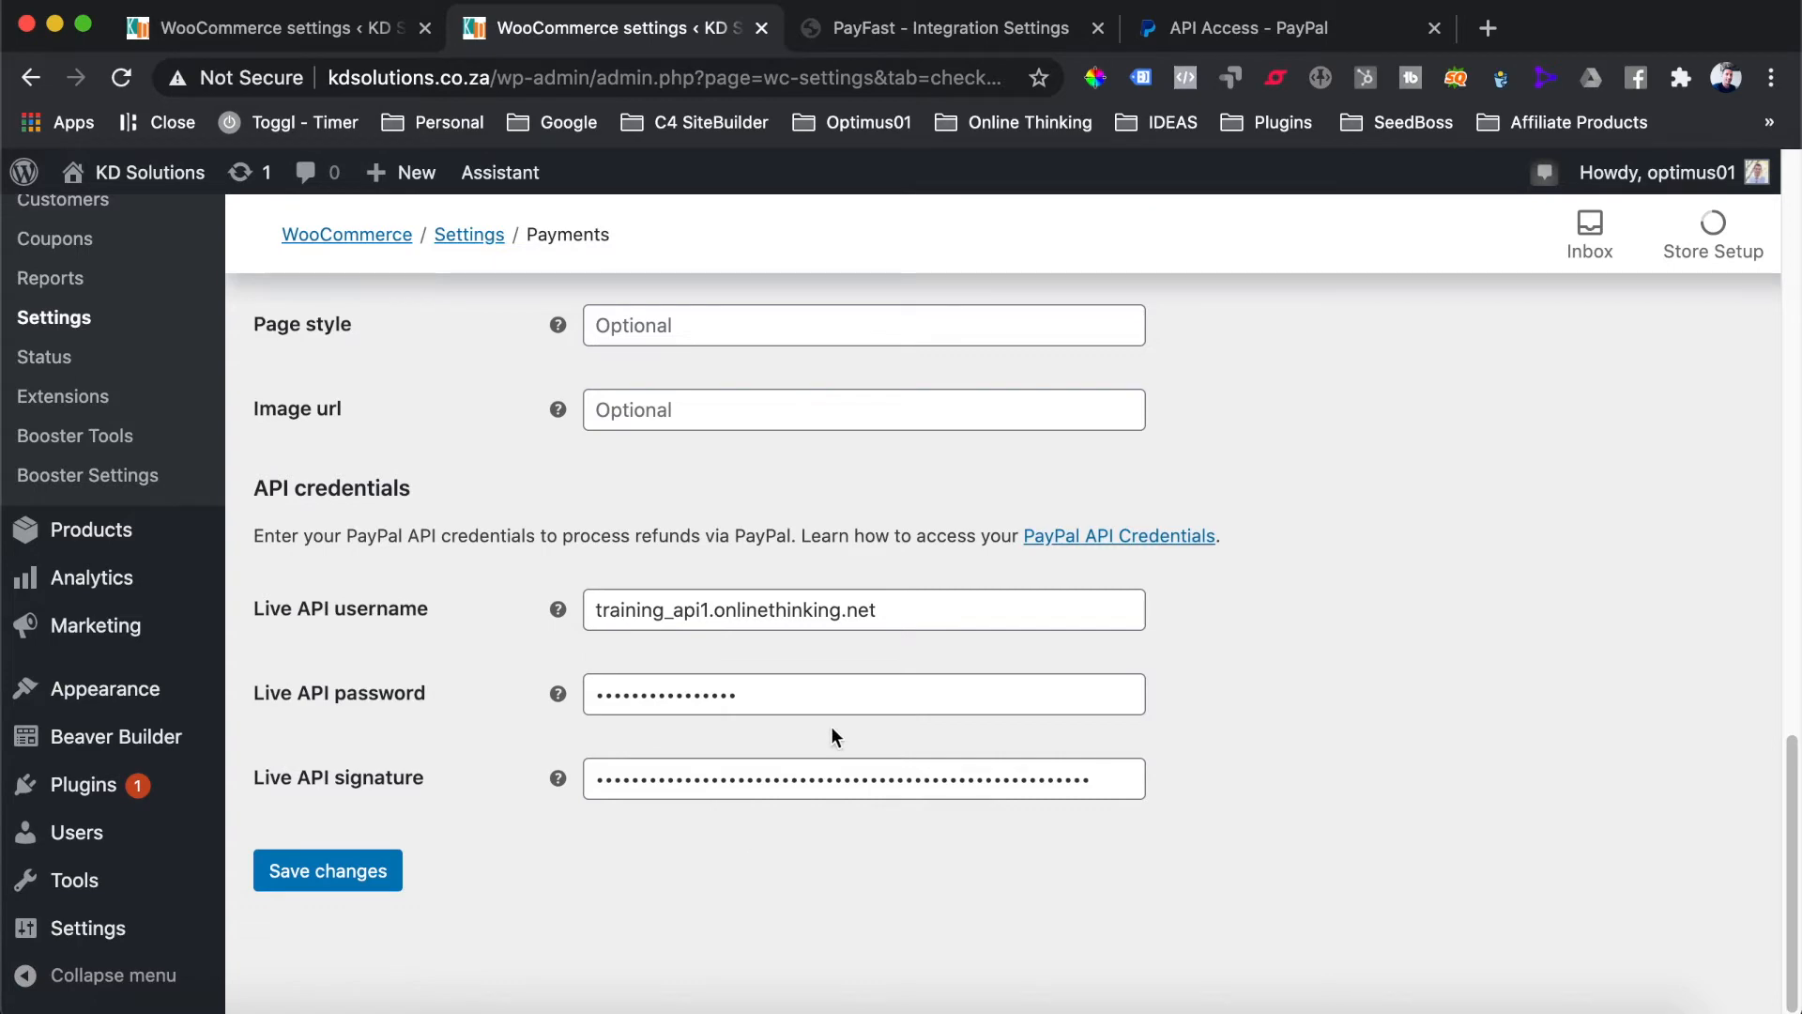
{"action": "scroll", "coordinate": [808, 792], "scroll_direction": "up", "scroll_amount": 2}
{"action": "left_click", "coordinate": [328, 954]}
{"action": "scroll", "coordinate": [544, 523], "scroll_direction": "up", "scroll_amount": 8}
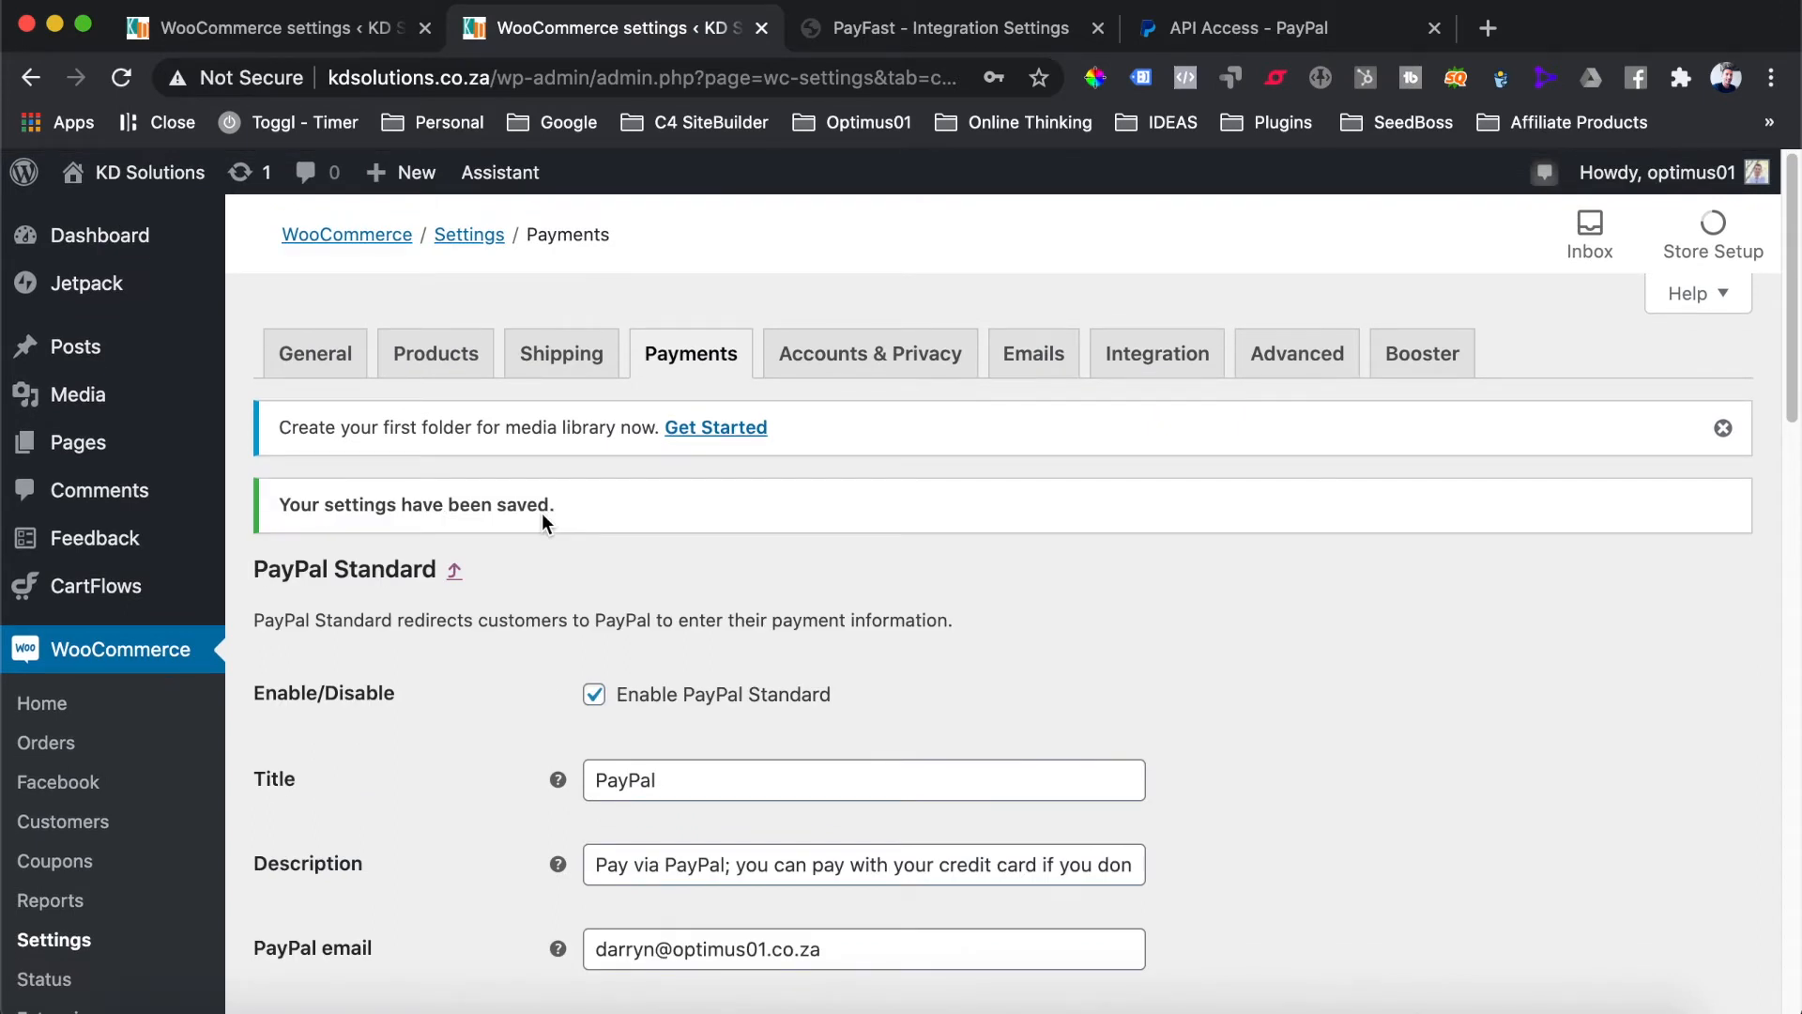
Review the saved PayPal Standard settings, including the sandbox option and the API credentials
{"action": "scroll", "coordinate": [543, 513], "scroll_direction": "down", "scroll_amount": 4}
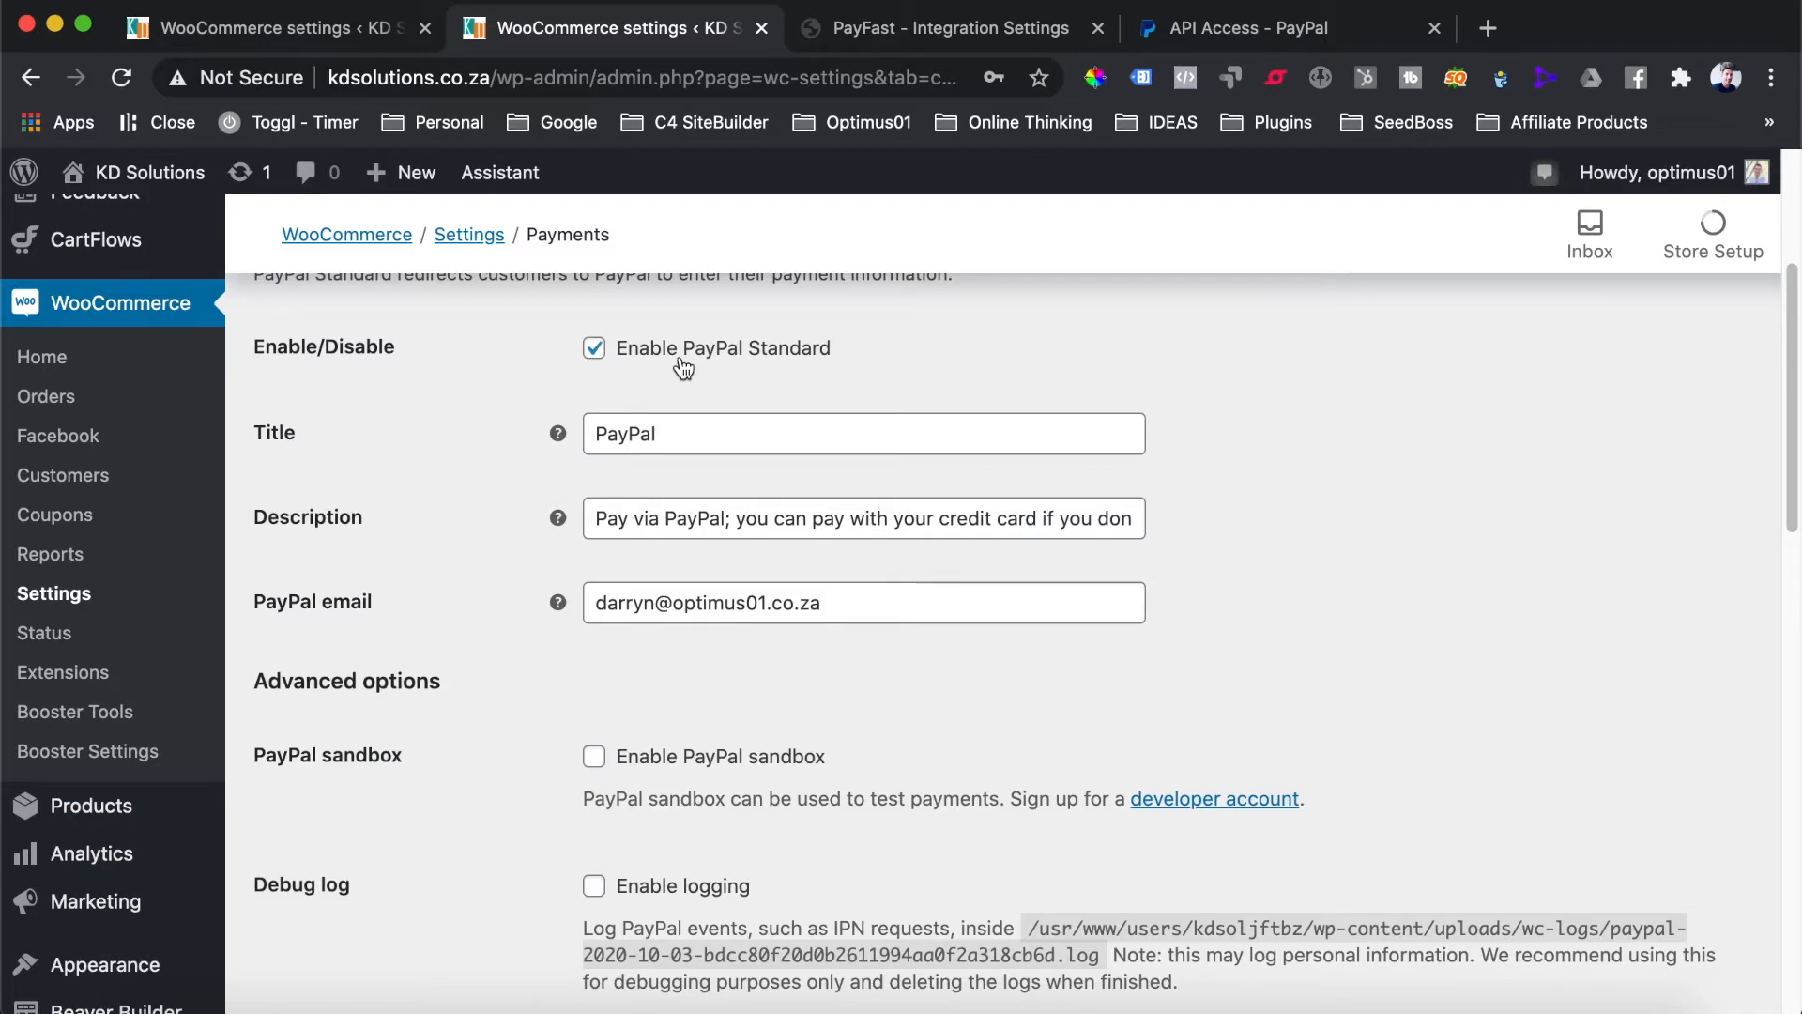
{"action": "scroll", "coordinate": [680, 366], "scroll_direction": "down", "scroll_amount": 10}
{"action": "scroll", "coordinate": [682, 365], "scroll_direction": "down", "scroll_amount": 8}
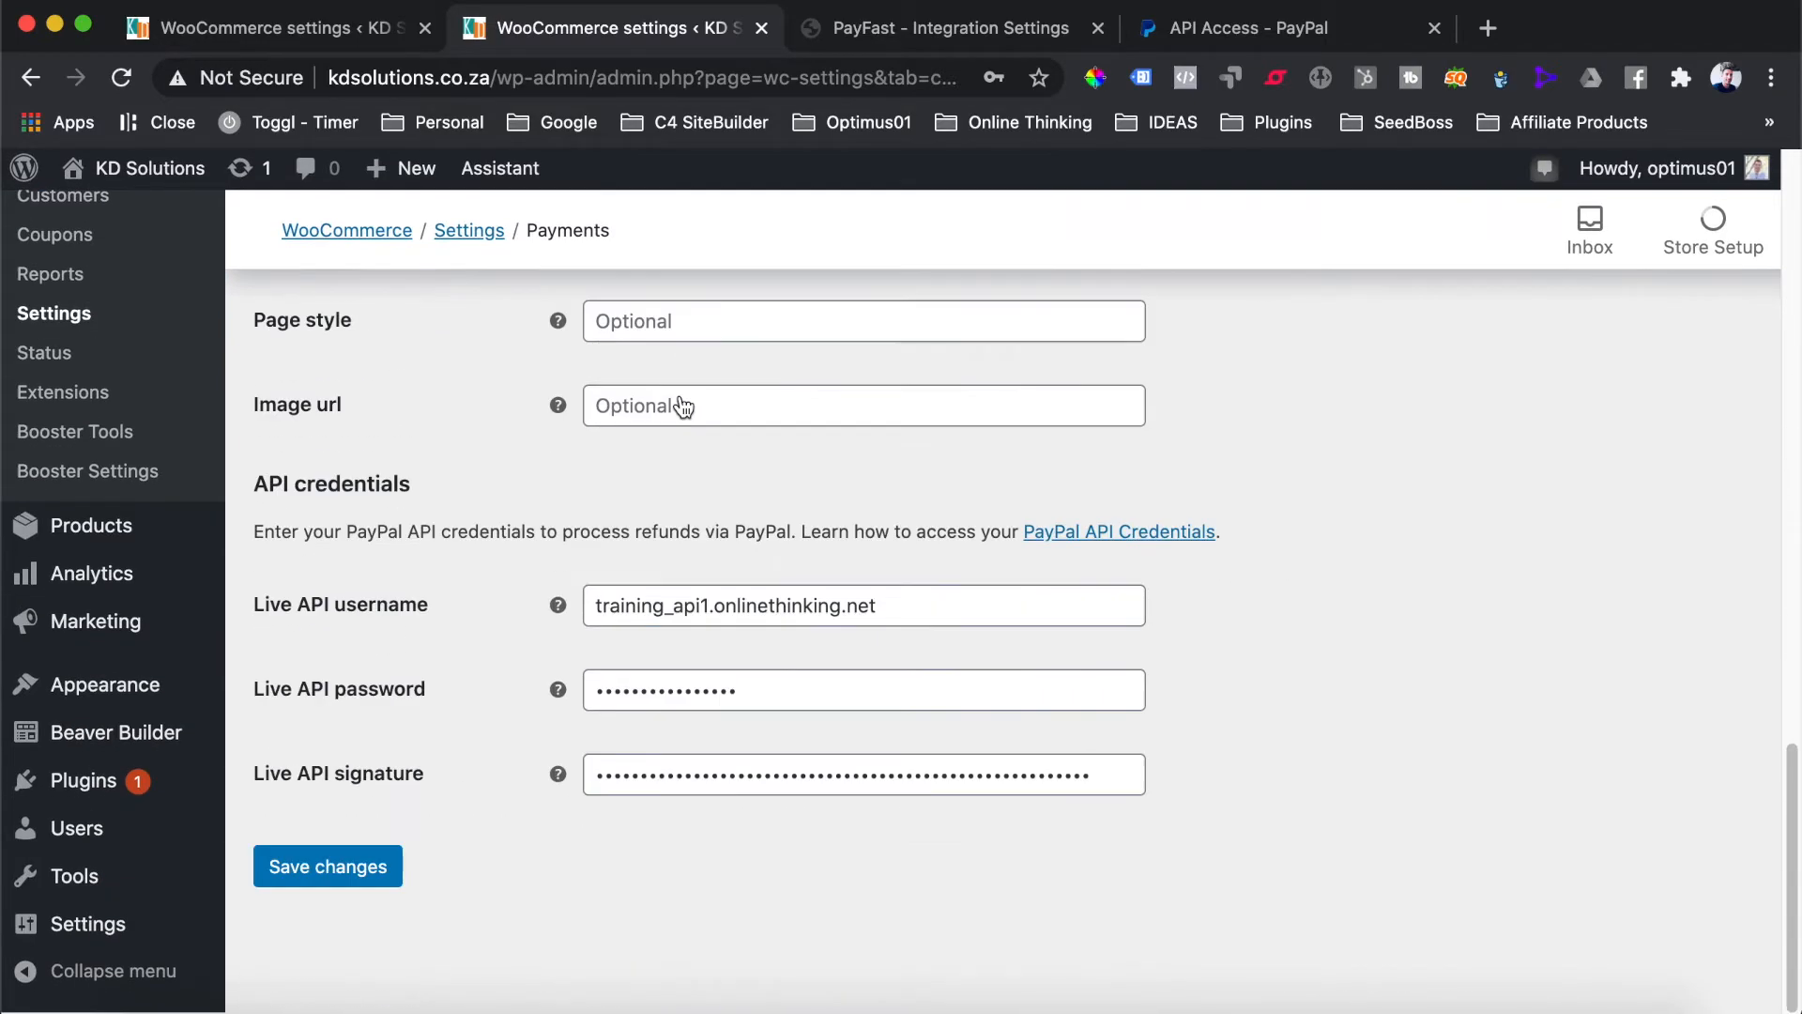
{"action": "scroll", "coordinate": [682, 402], "scroll_direction": "up", "scroll_amount": 9}
{"action": "scroll", "coordinate": [680, 395], "scroll_direction": "up", "scroll_amount": 9}
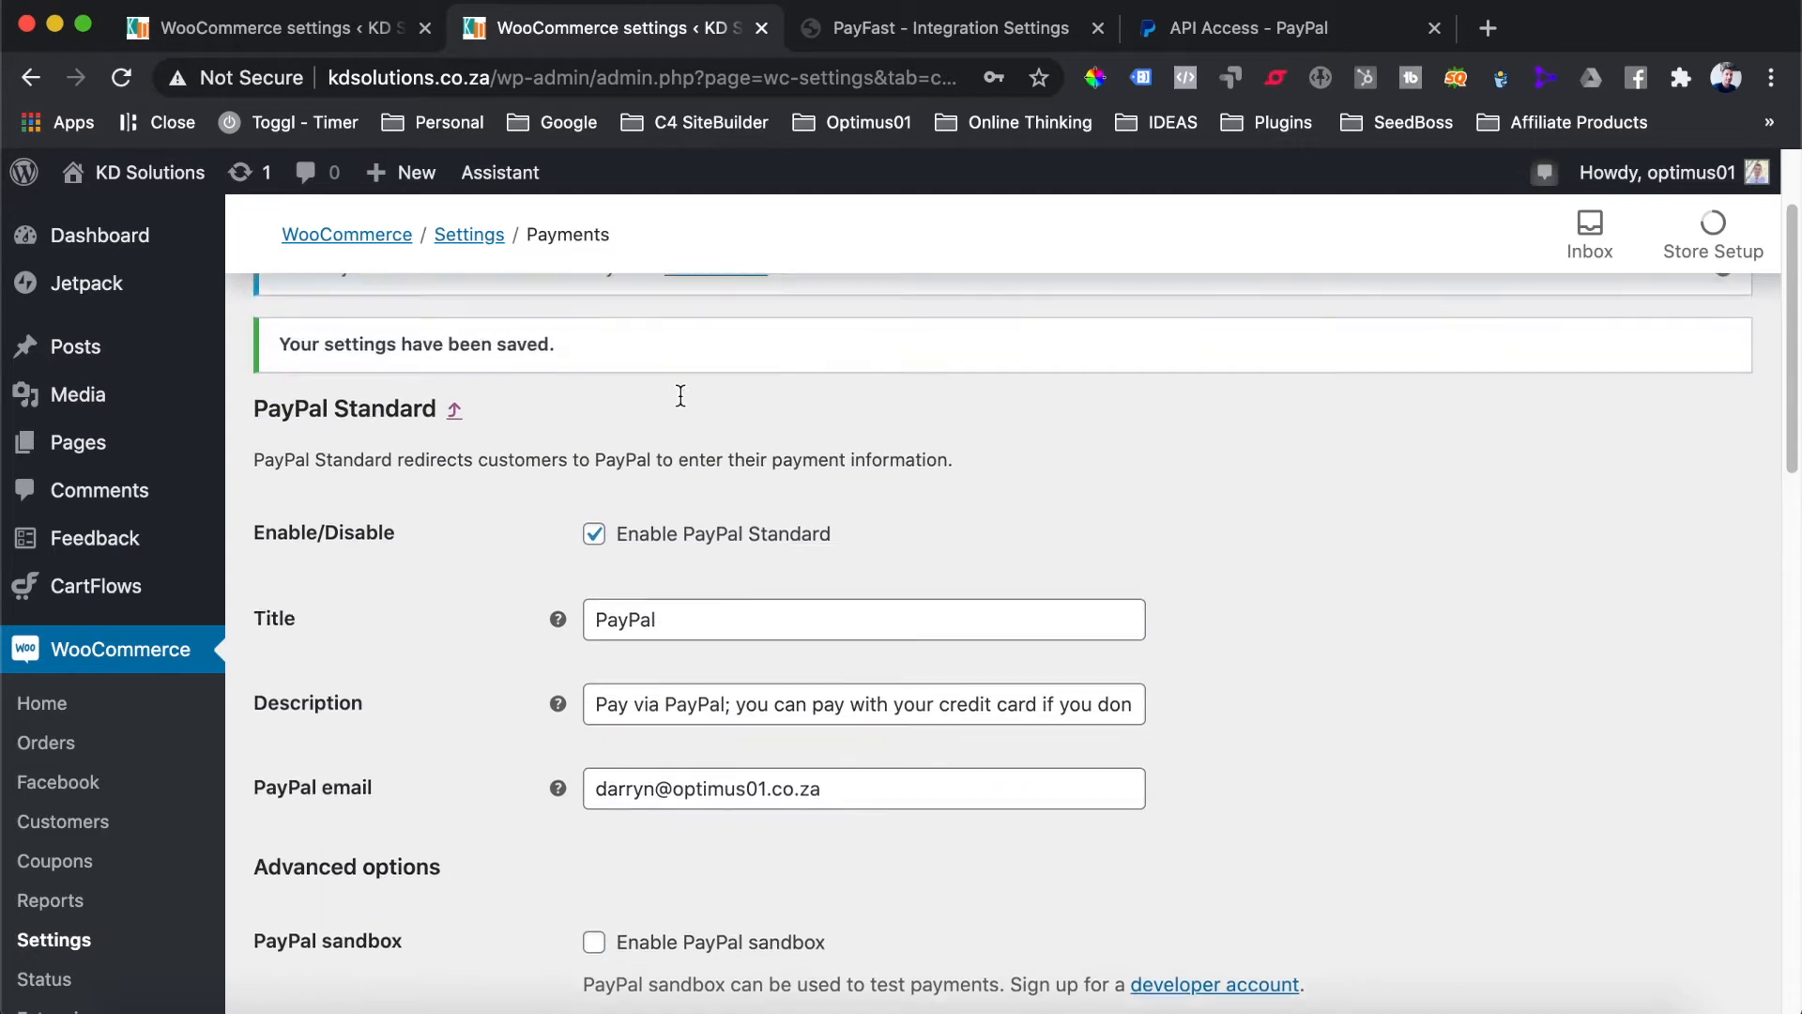
{"action": "scroll", "coordinate": [680, 399], "scroll_direction": "down", "scroll_amount": 3}
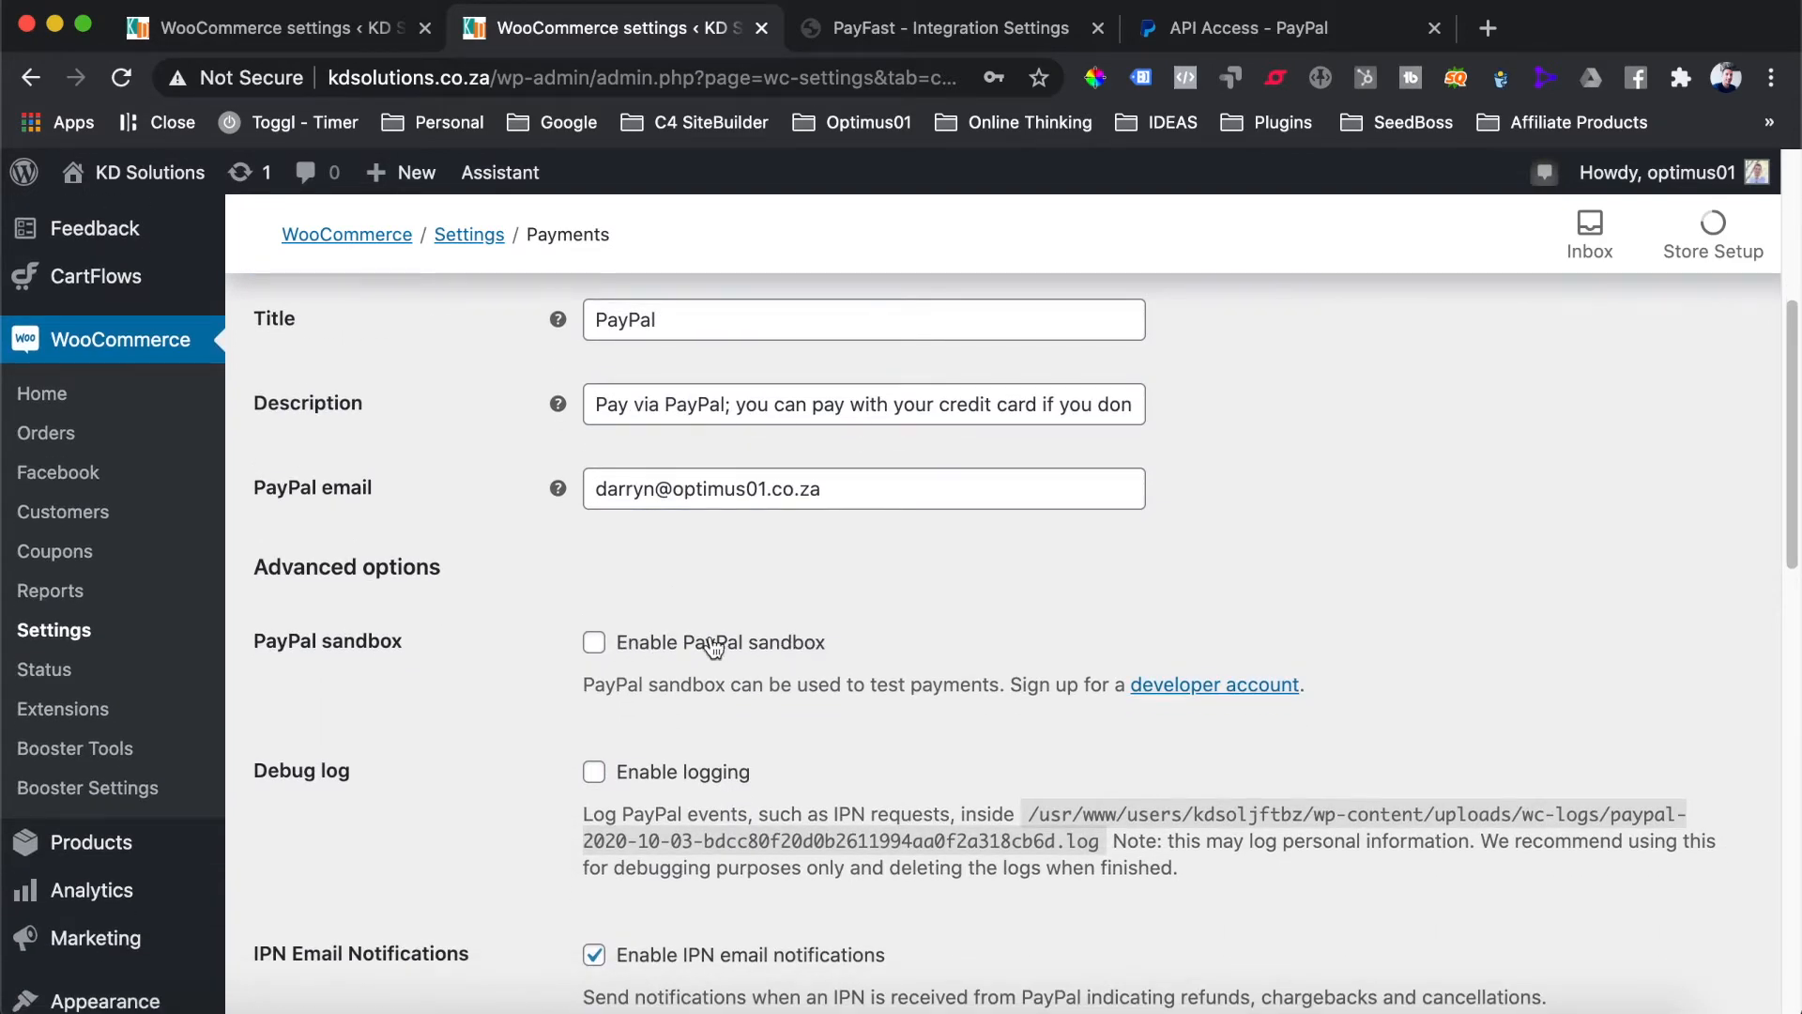
{"action": "scroll", "coordinate": [710, 634], "scroll_direction": "up", "scroll_amount": 5}
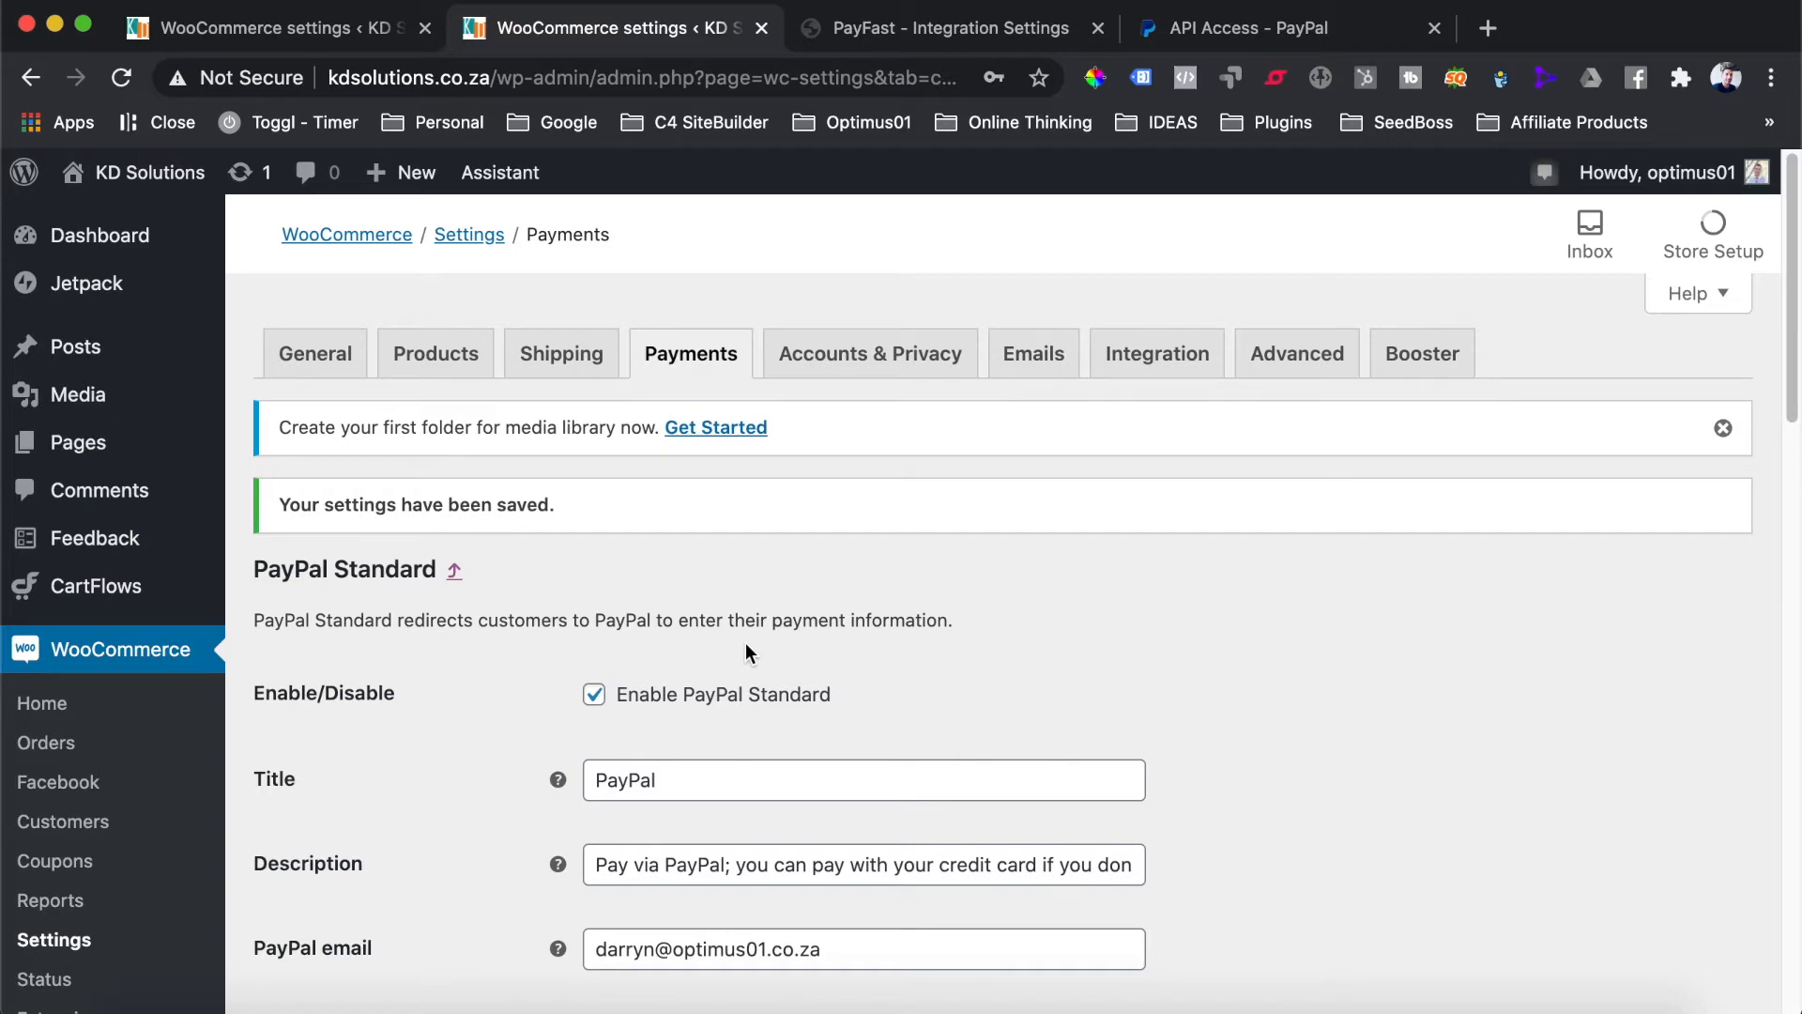
Change the store currency to South African rand (R) in the general settings and save the changes
{"action": "left_click", "coordinate": [307, 359]}
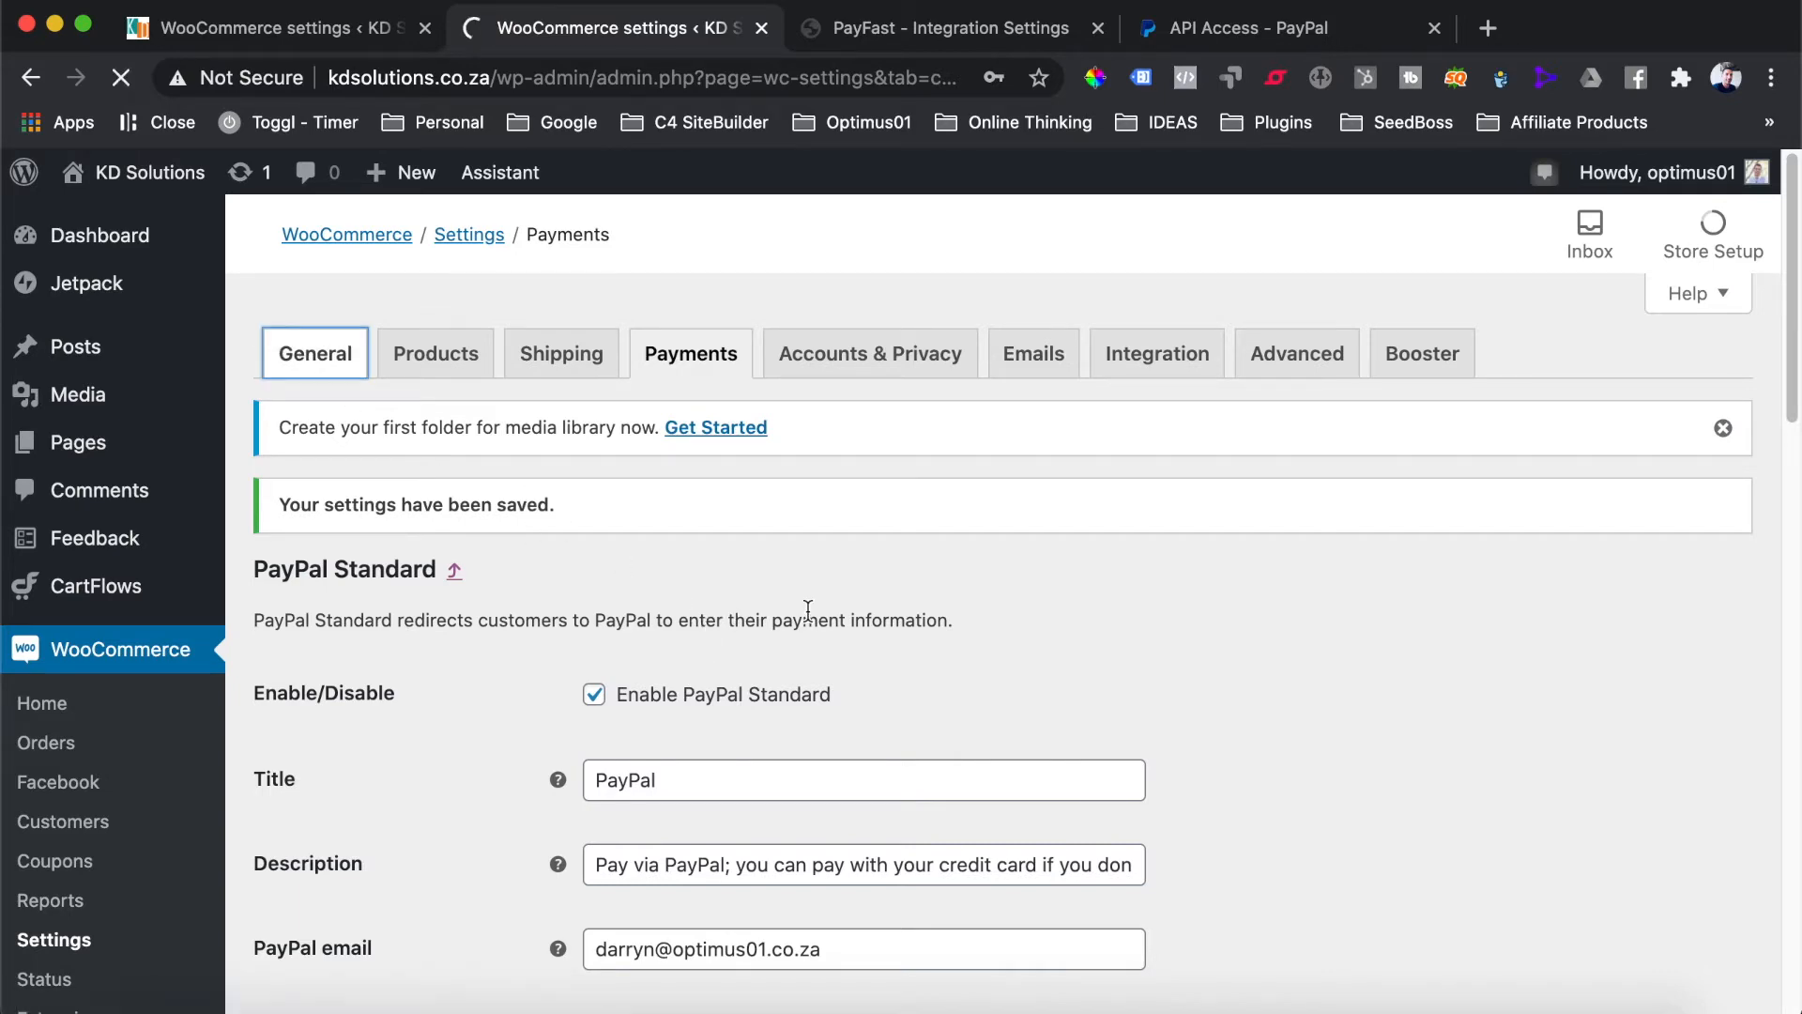
{"action": "scroll", "coordinate": [807, 611], "scroll_direction": "down", "scroll_amount": 15}
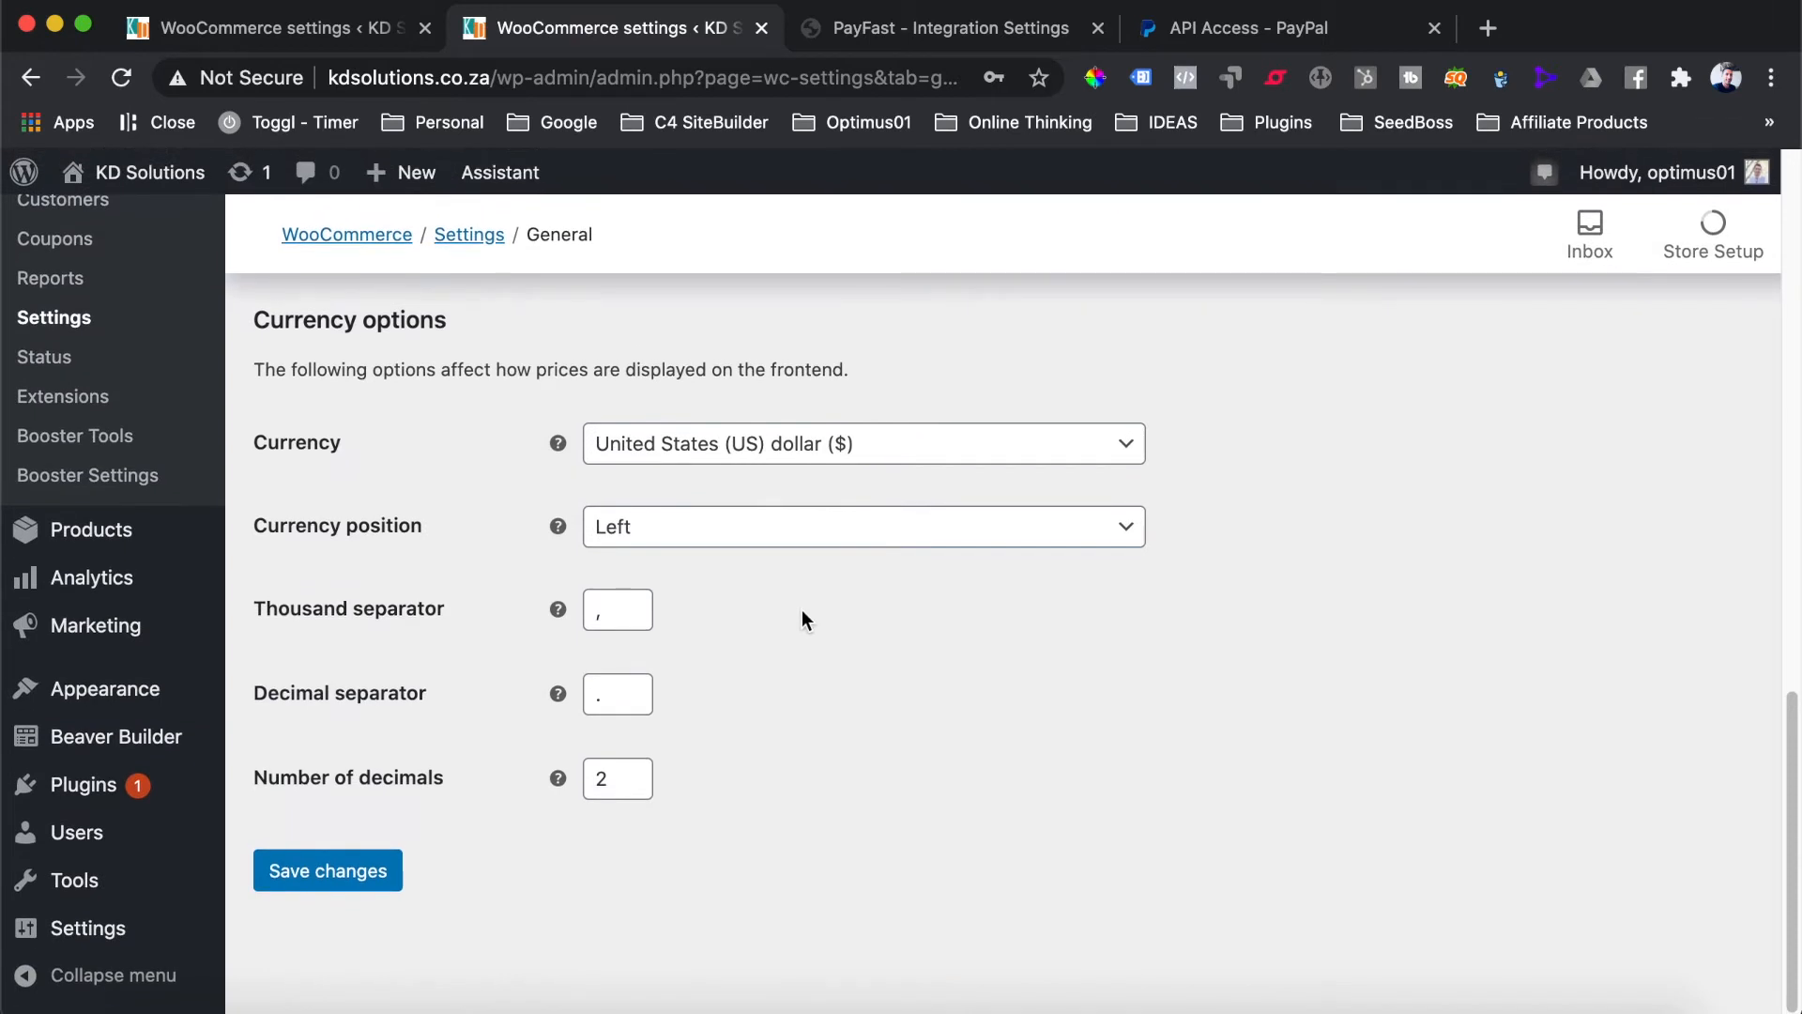
{"action": "left_click", "coordinate": [724, 452]}
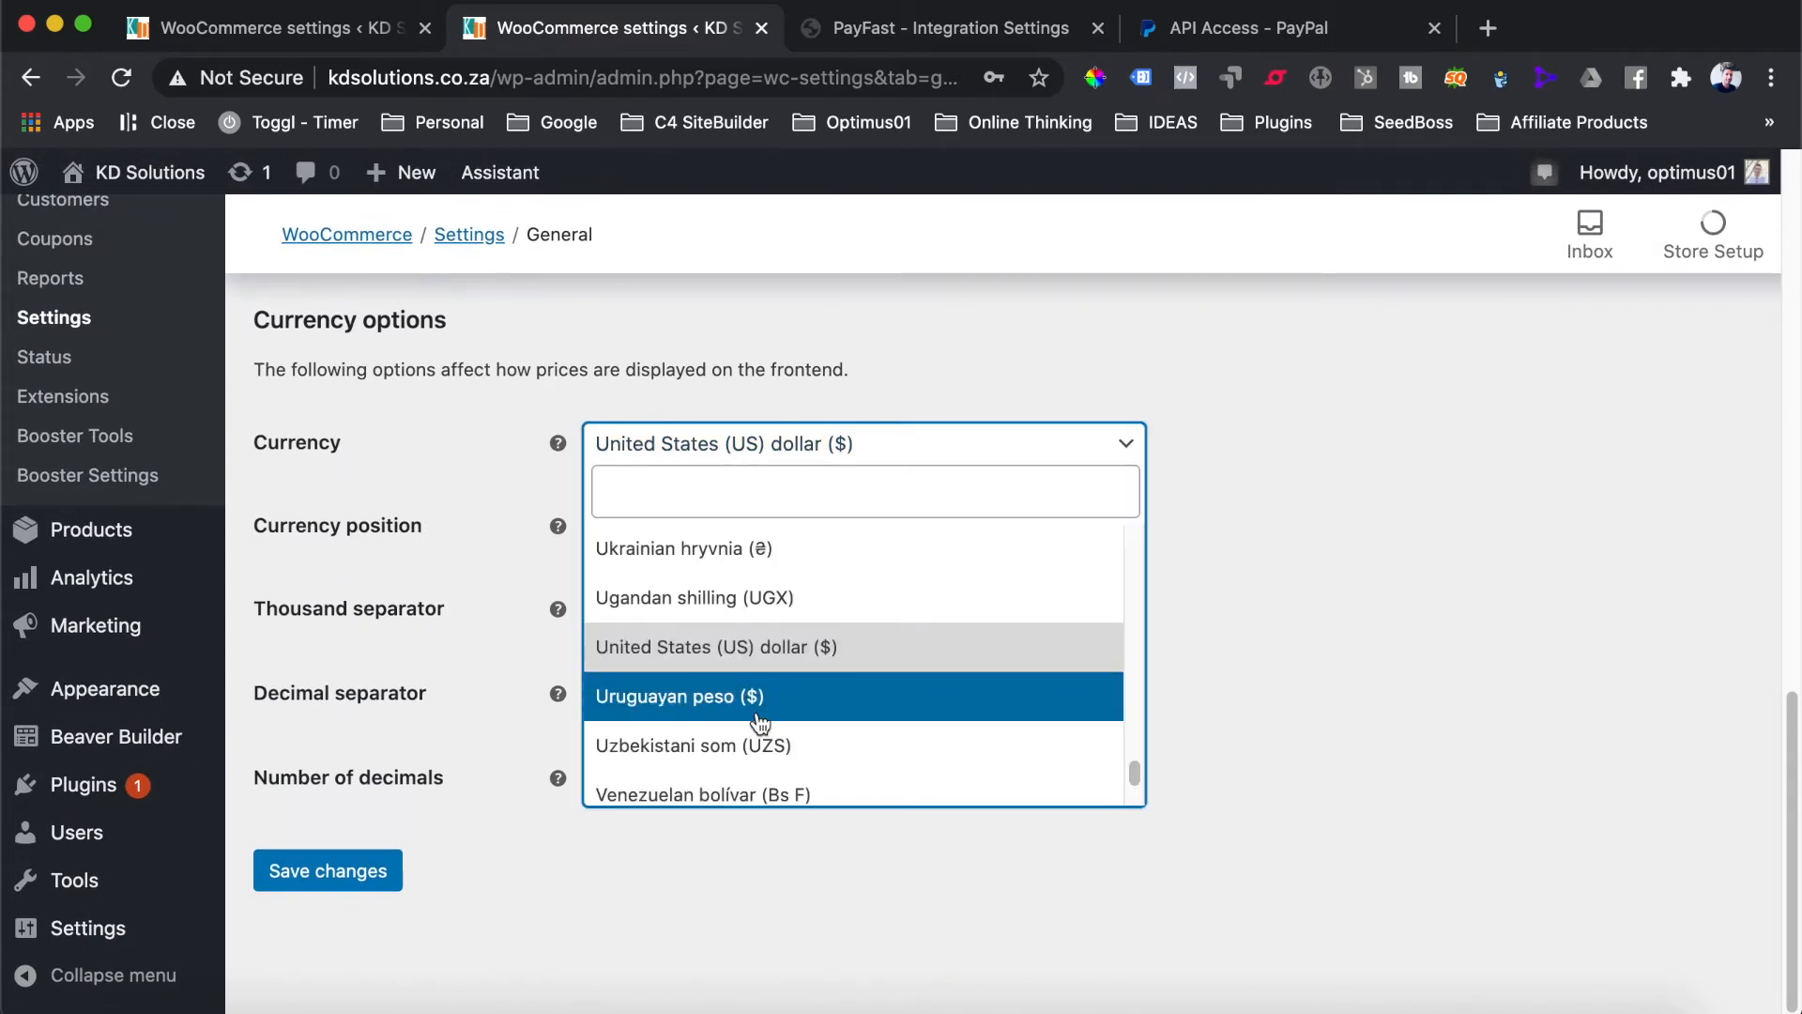
{"action": "type", "text": "South"}
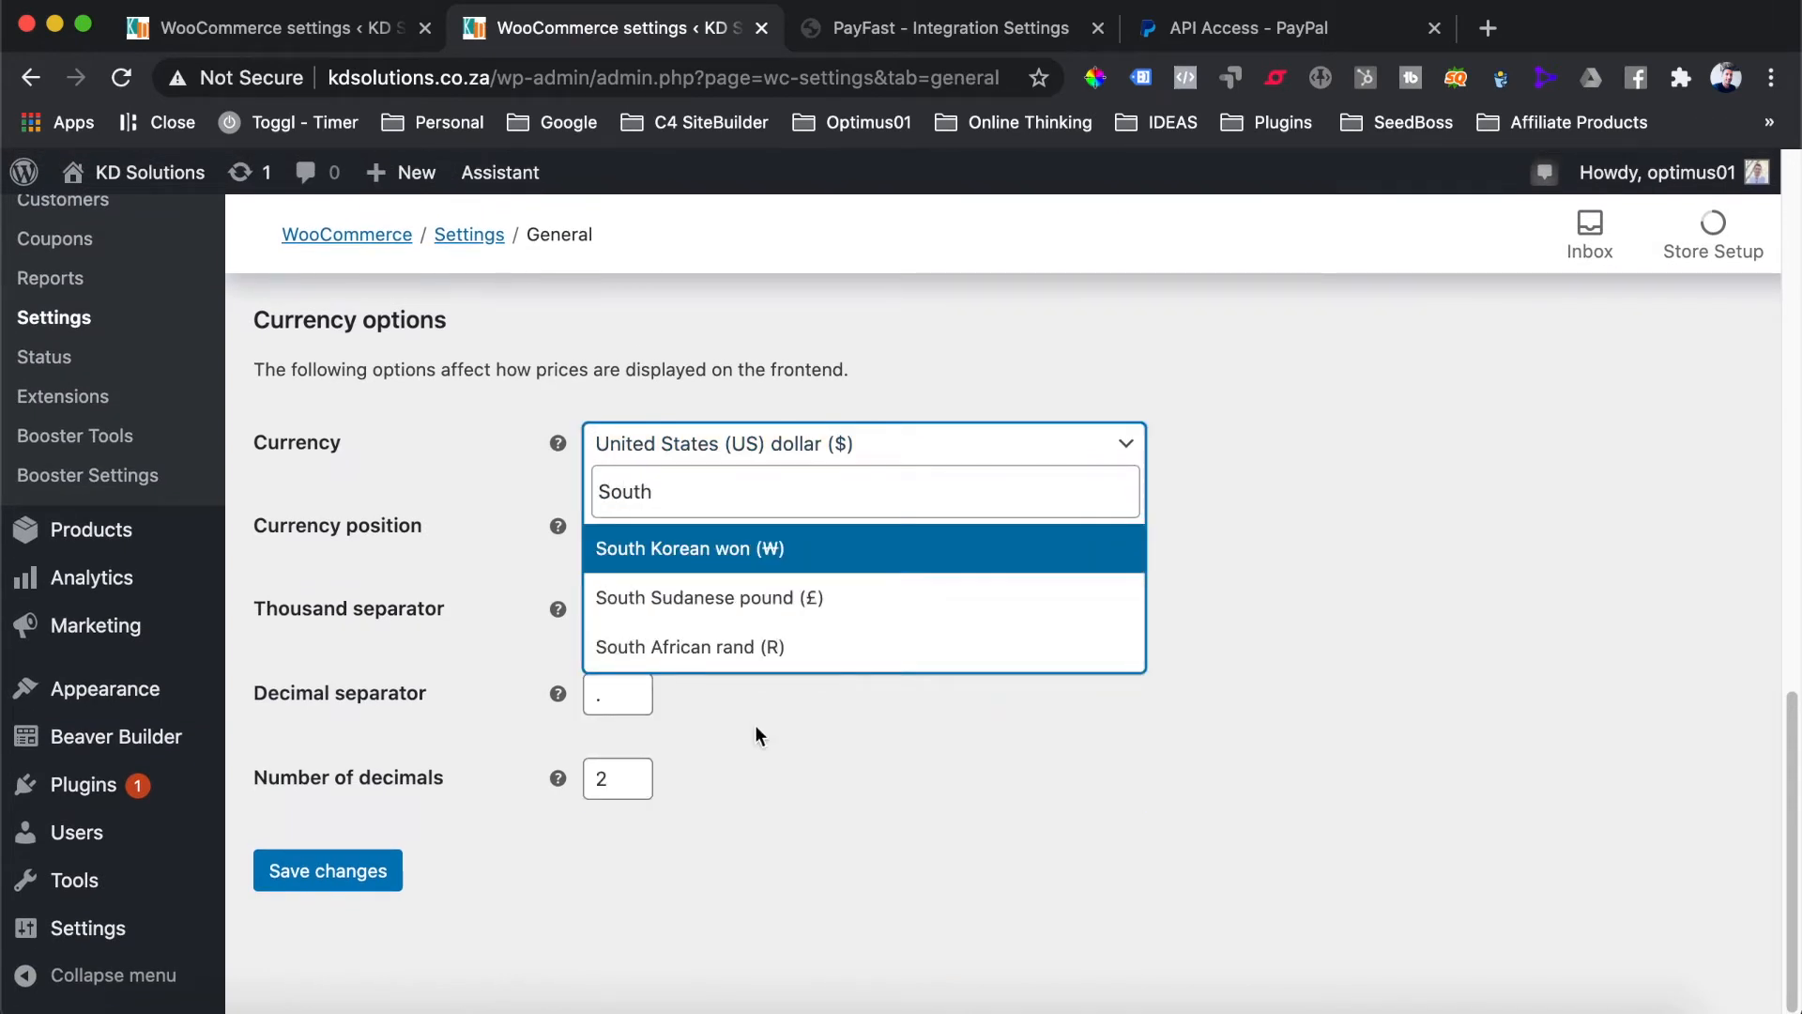
{"action": "left_click", "coordinate": [699, 662]}
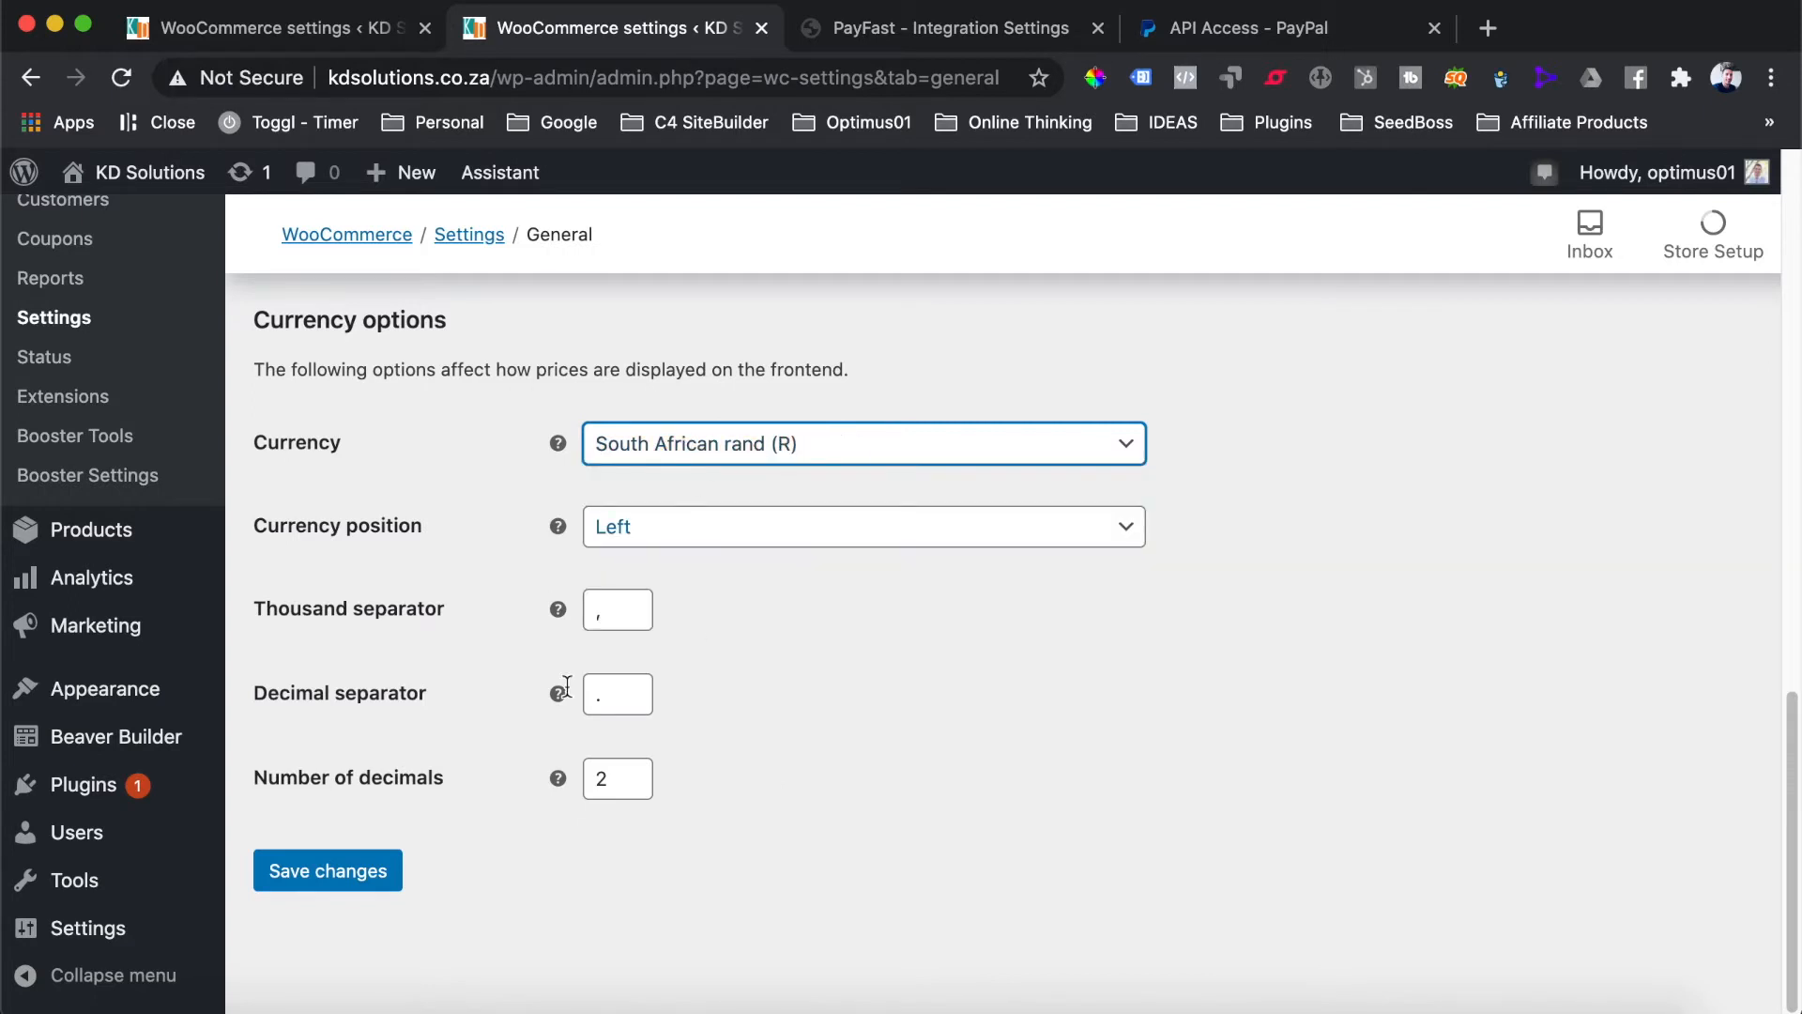
{"action": "left_click", "coordinate": [338, 878]}
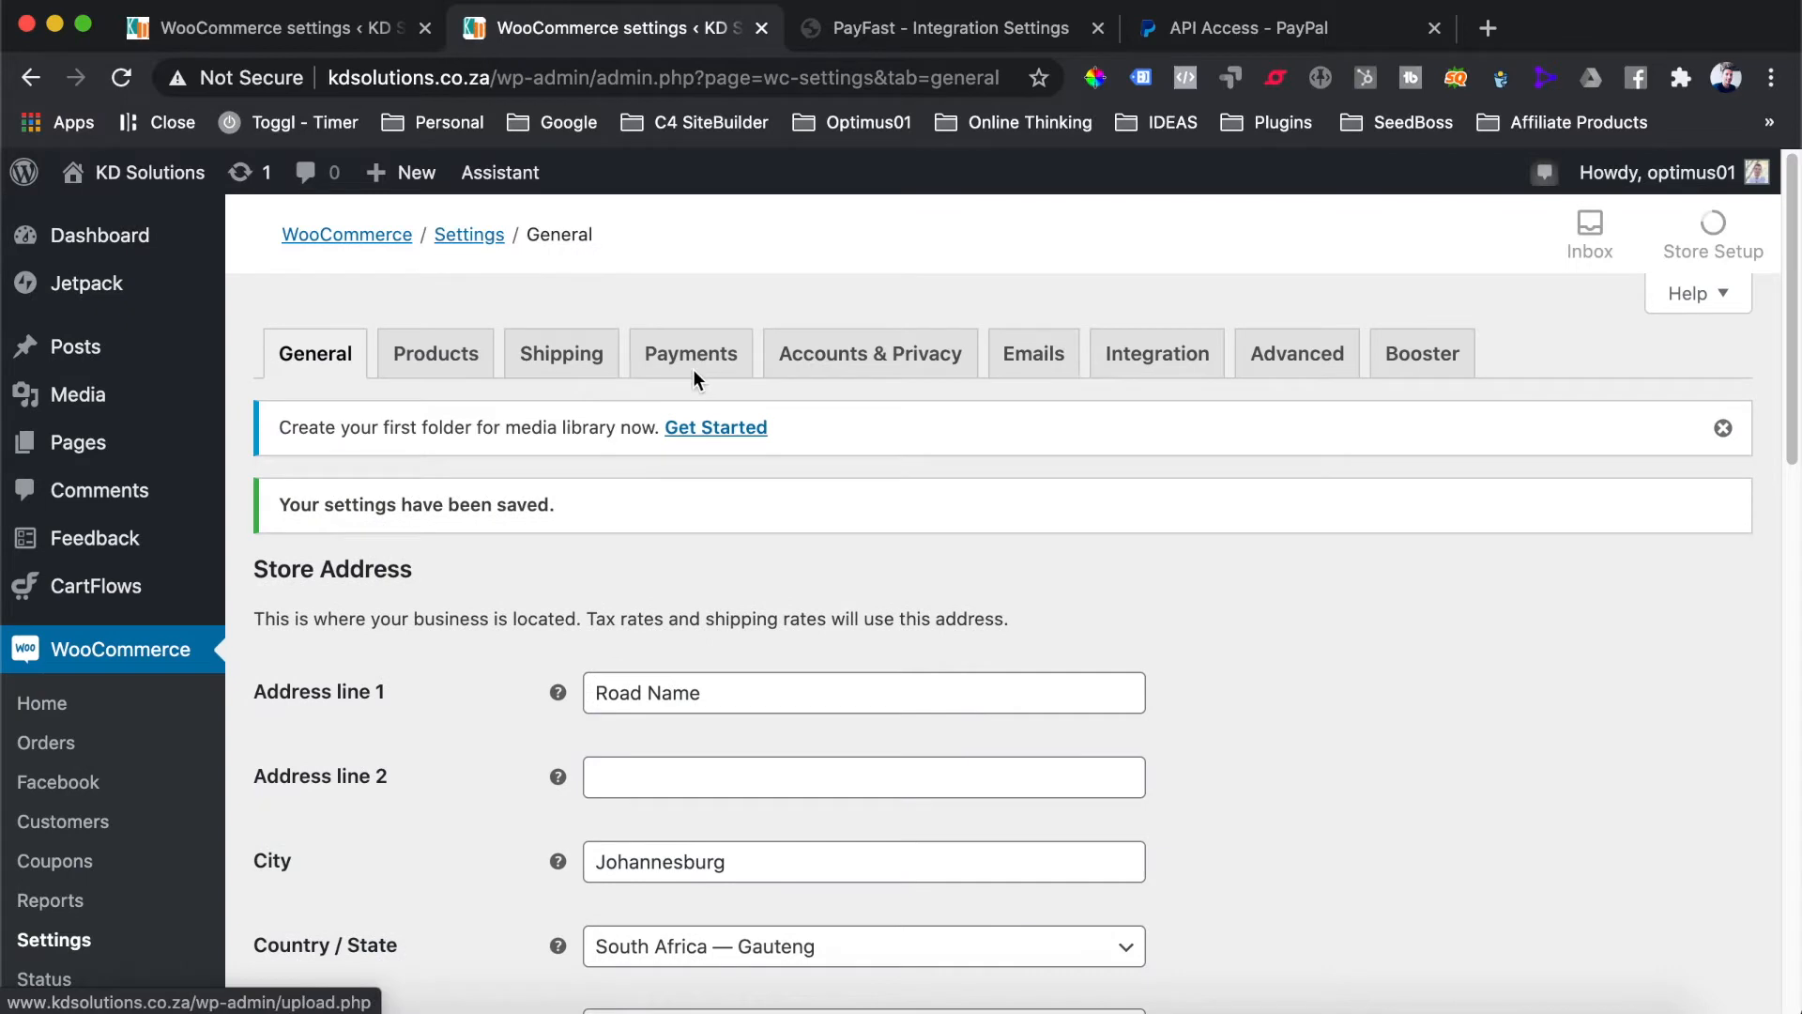
Check the WooCommerce payment methods list and open the PayPal Checkout settings
{"action": "left_click", "coordinate": [690, 364]}
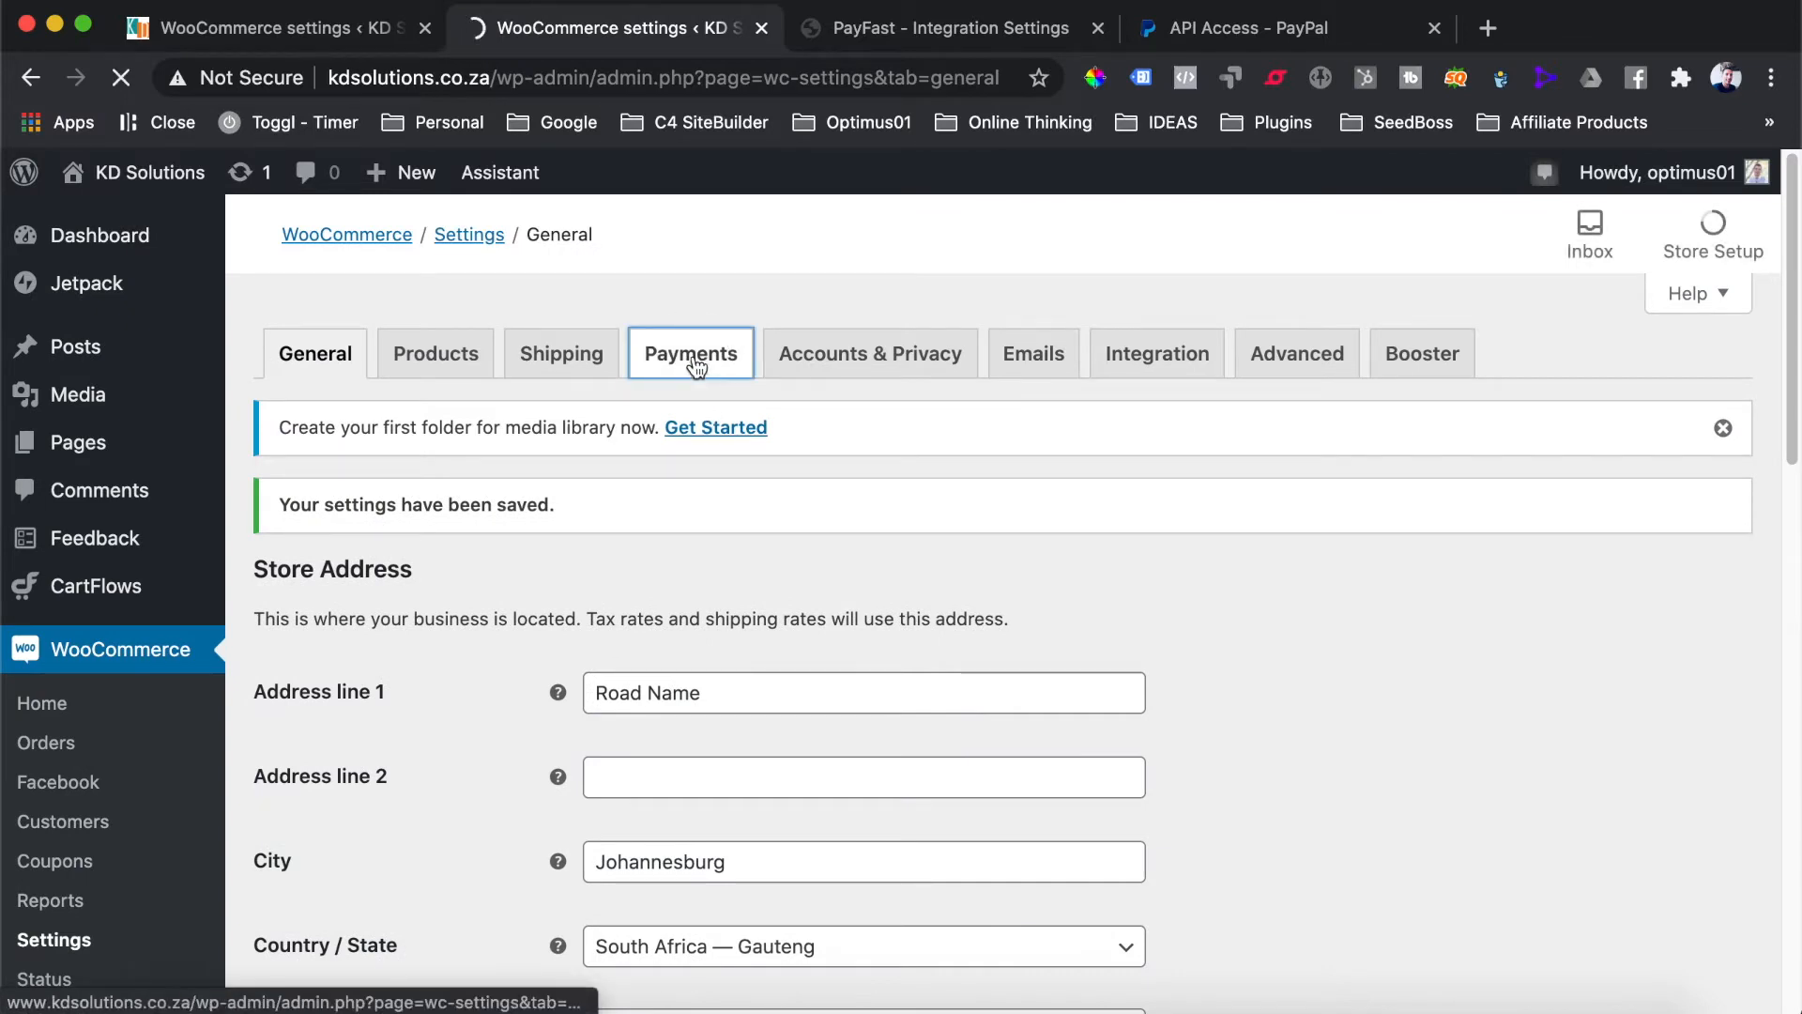
{"action": "scroll", "coordinate": [689, 661], "scroll_direction": "down", "scroll_amount": 4}
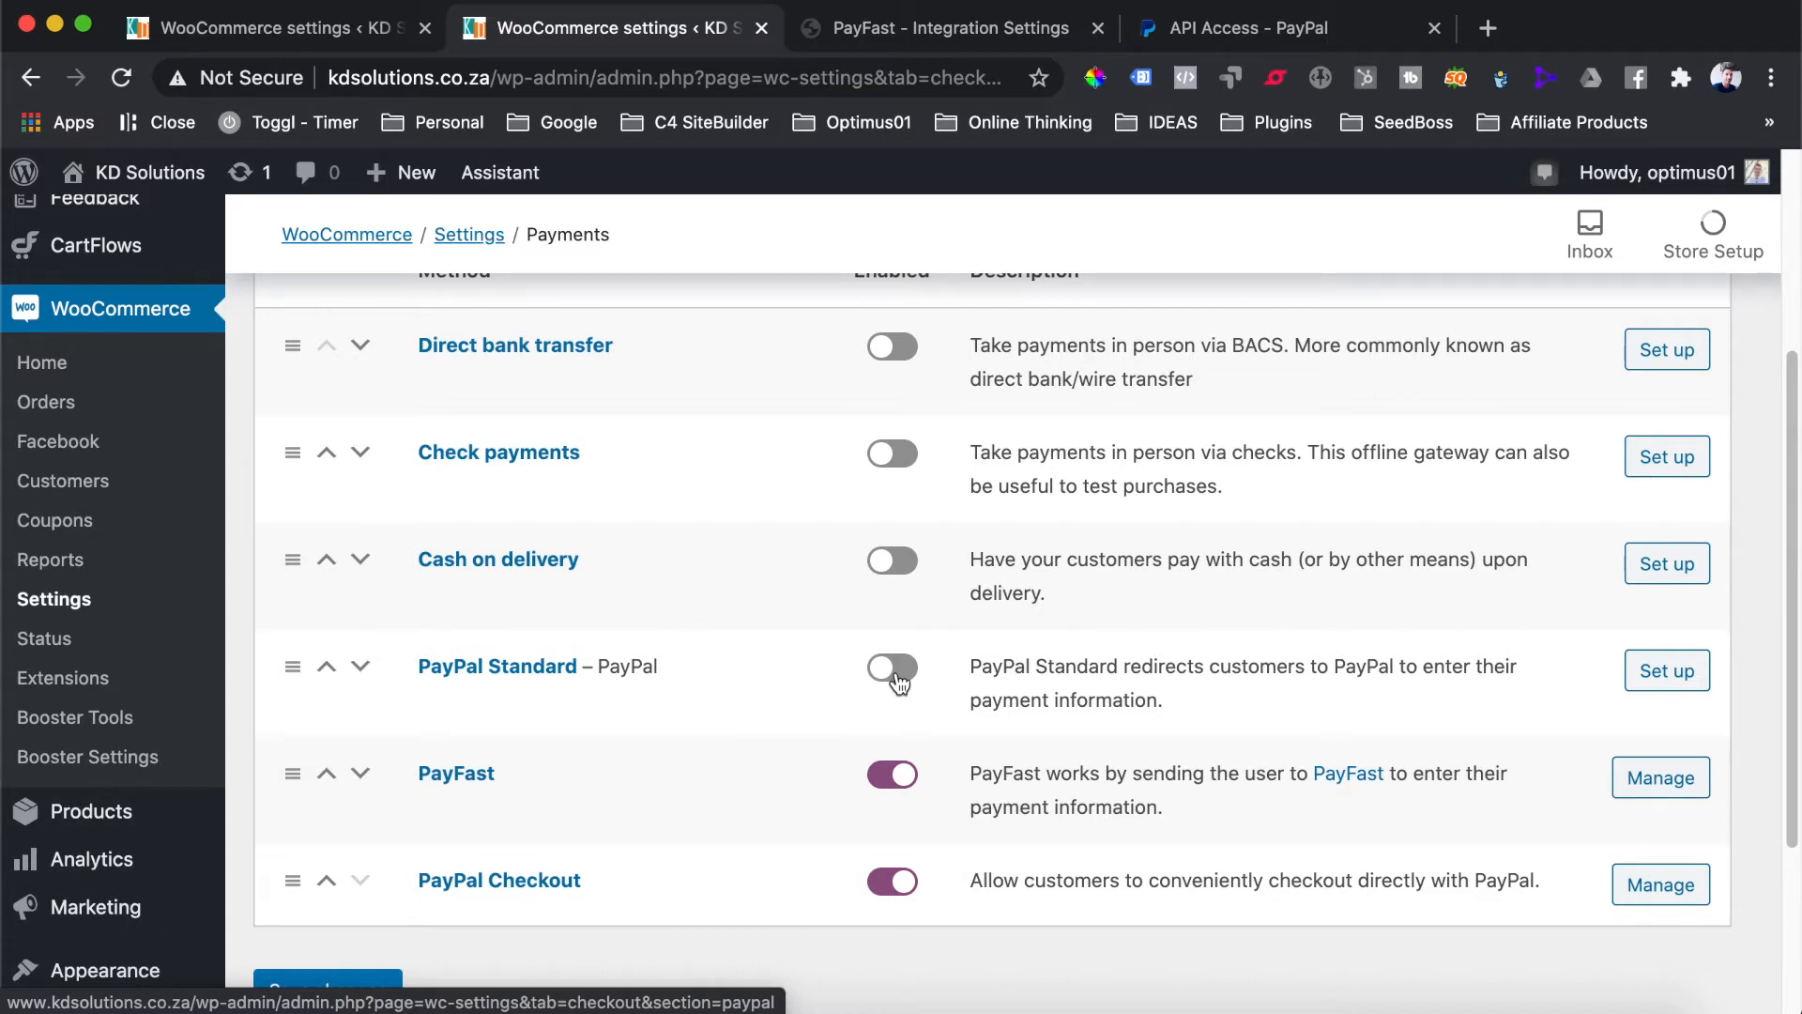
{"action": "scroll", "coordinate": [751, 848], "scroll_direction": "down", "scroll_amount": 3}
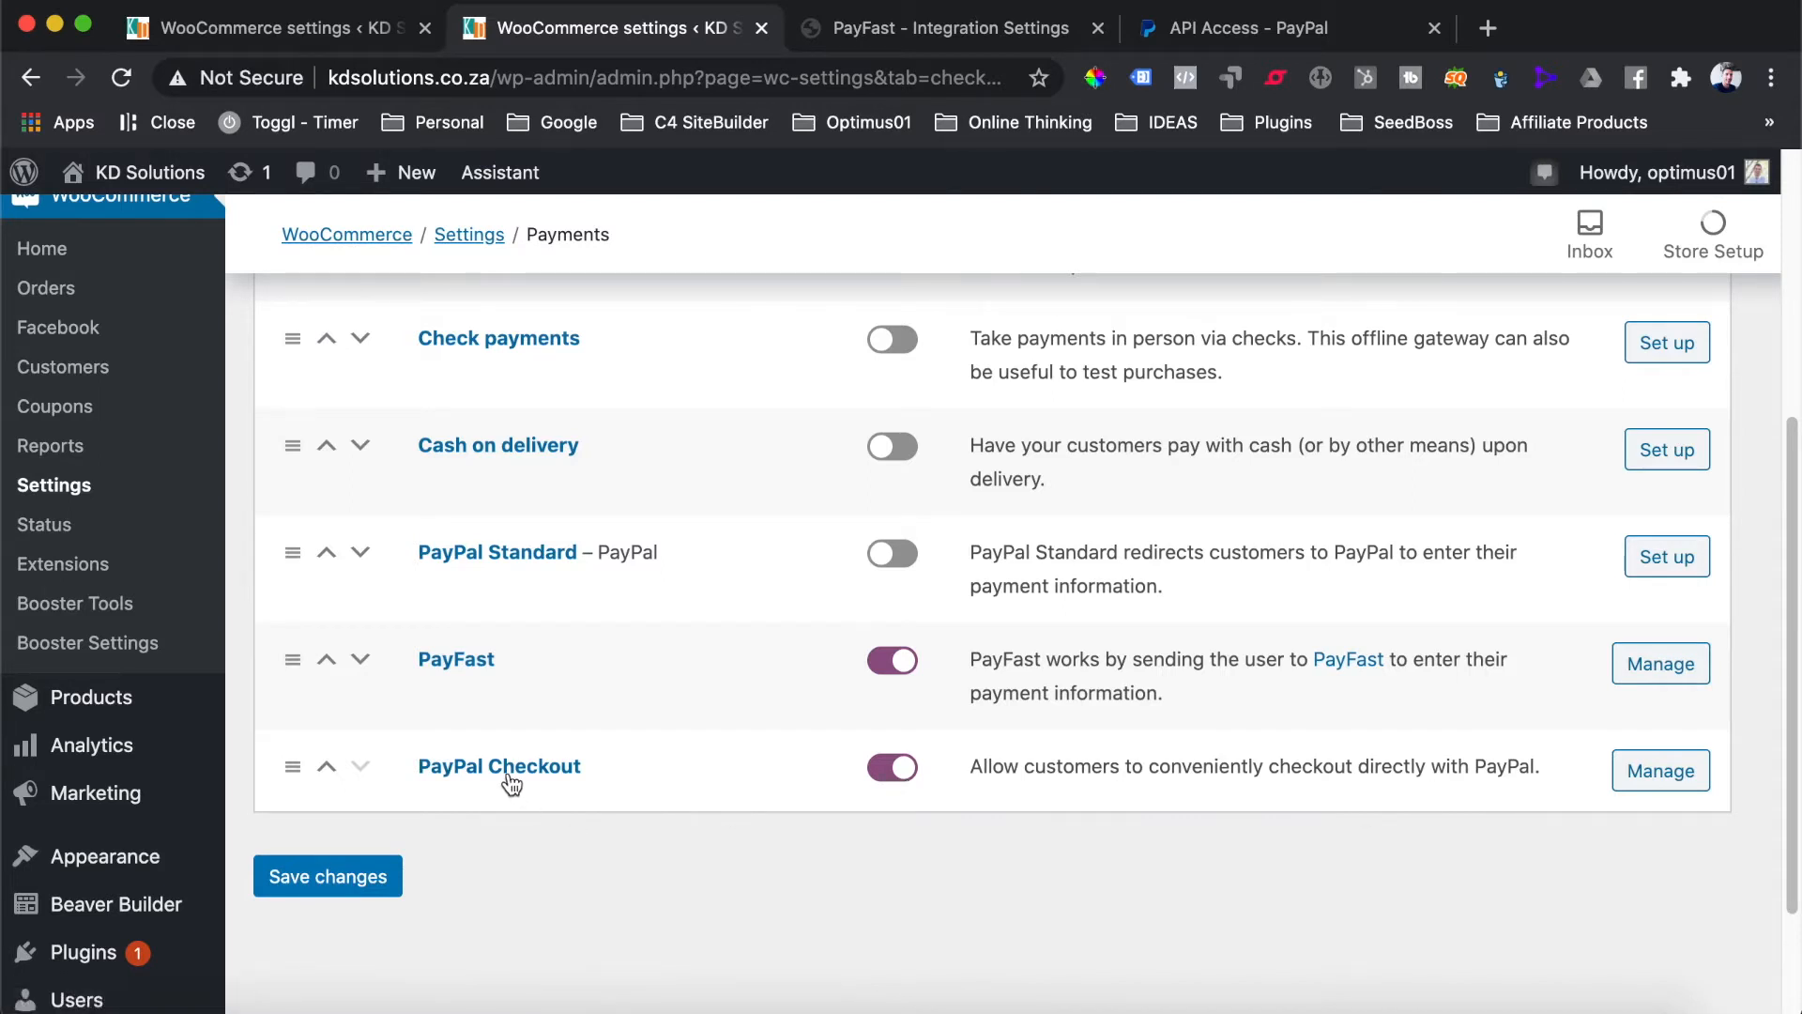
{"action": "left_click", "coordinate": [1657, 777]}
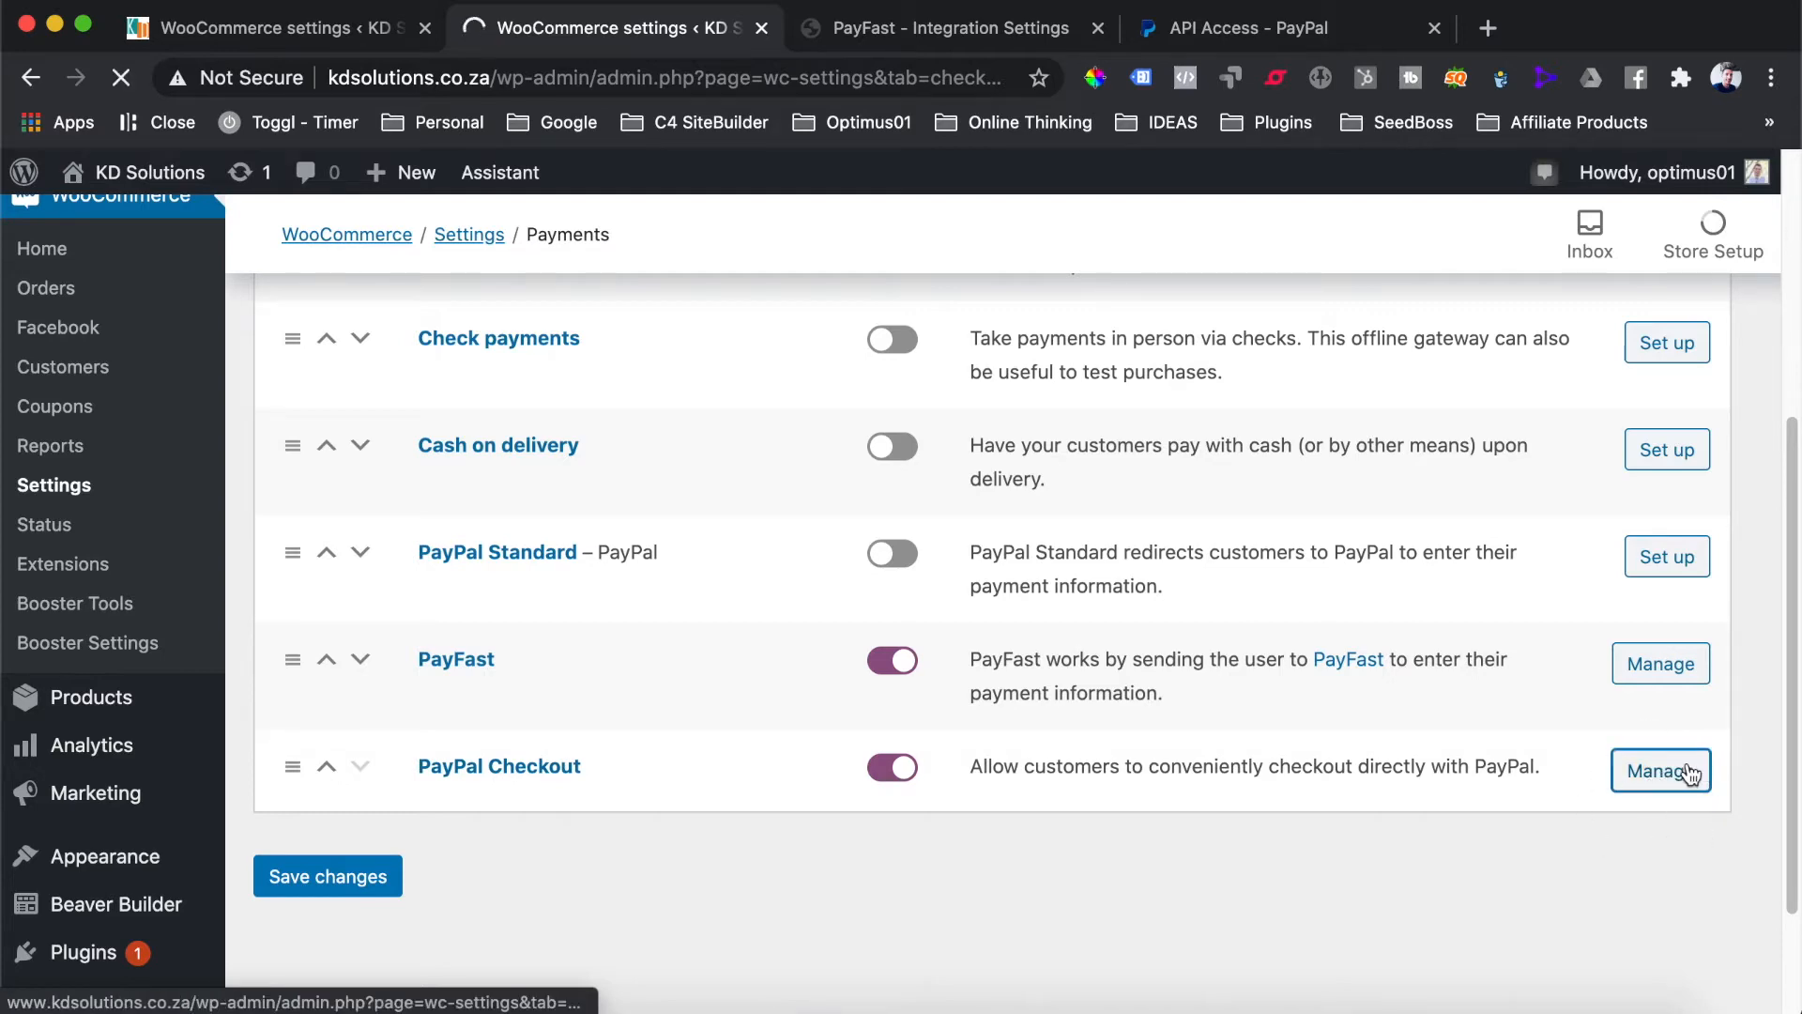
{"action": "scroll", "coordinate": [726, 649], "scroll_direction": "down", "scroll_amount": 4}
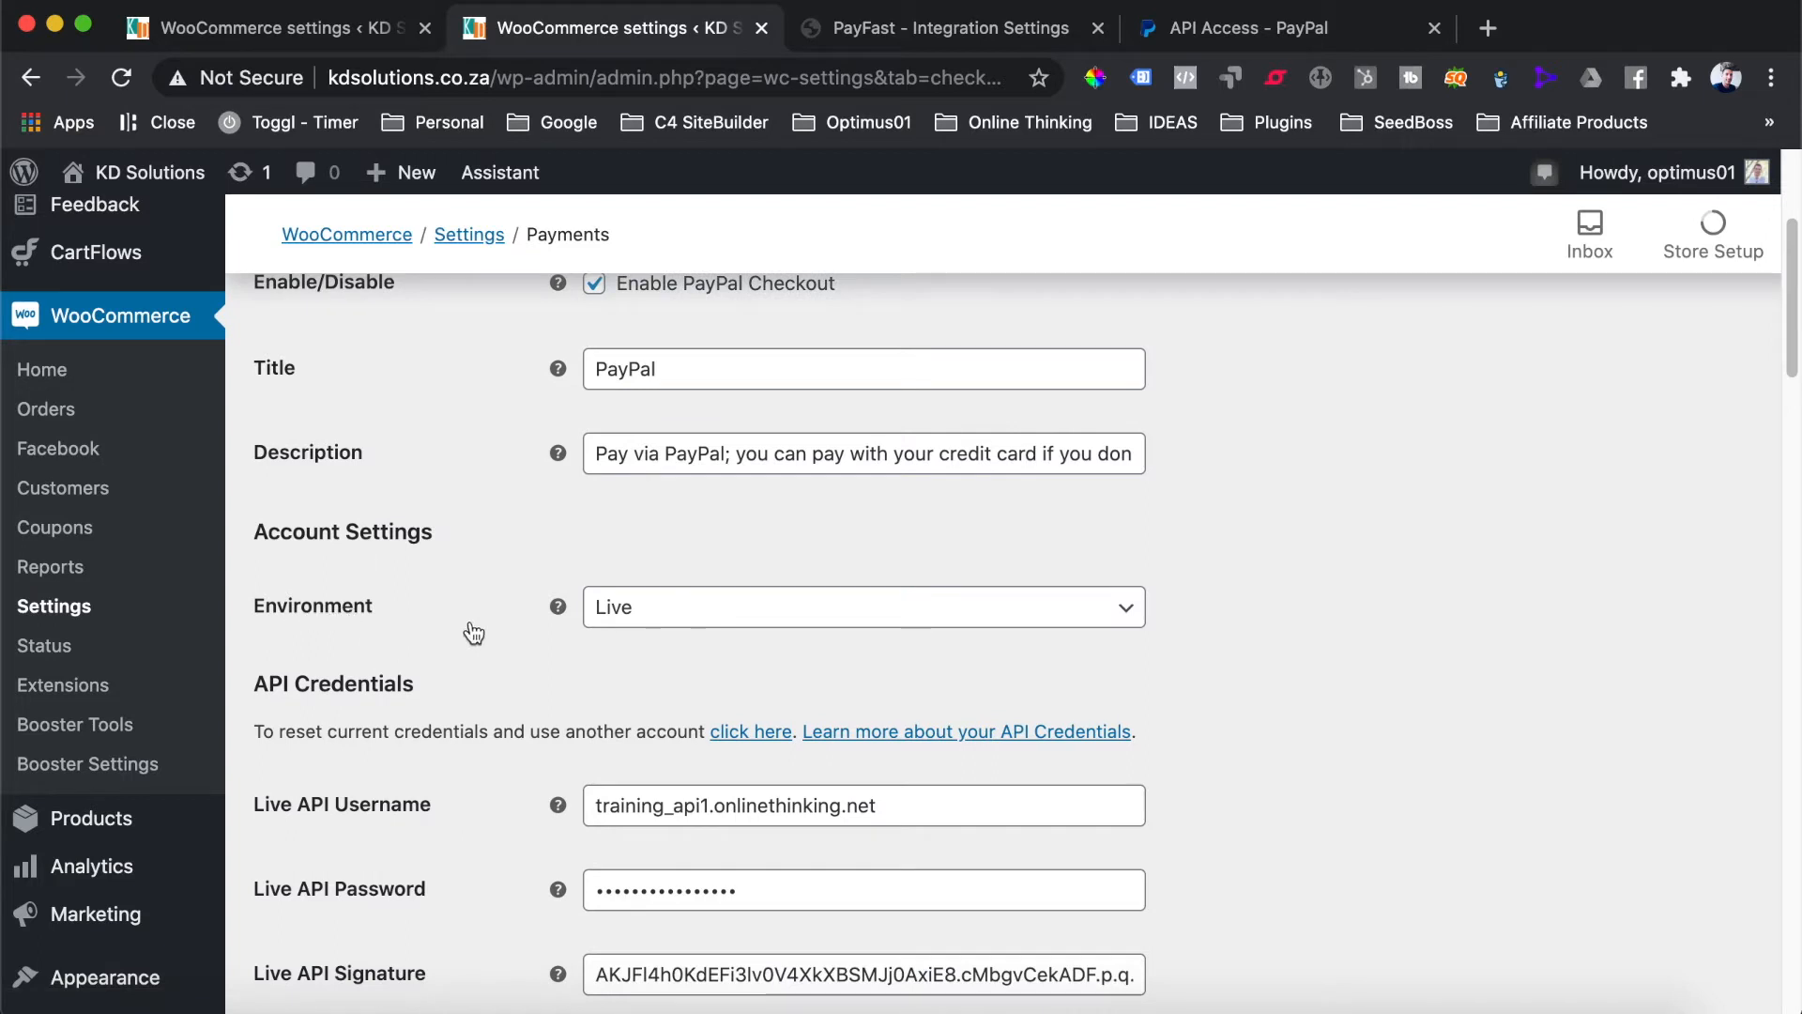
Choose the Live environment for PayPal Checkout, check the live API credentials and save the settings
{"action": "left_click", "coordinate": [644, 608]}
{"action": "left_click", "coordinate": [614, 554]}
{"action": "scroll", "coordinate": [363, 563], "scroll_direction": "down", "scroll_amount": 3}
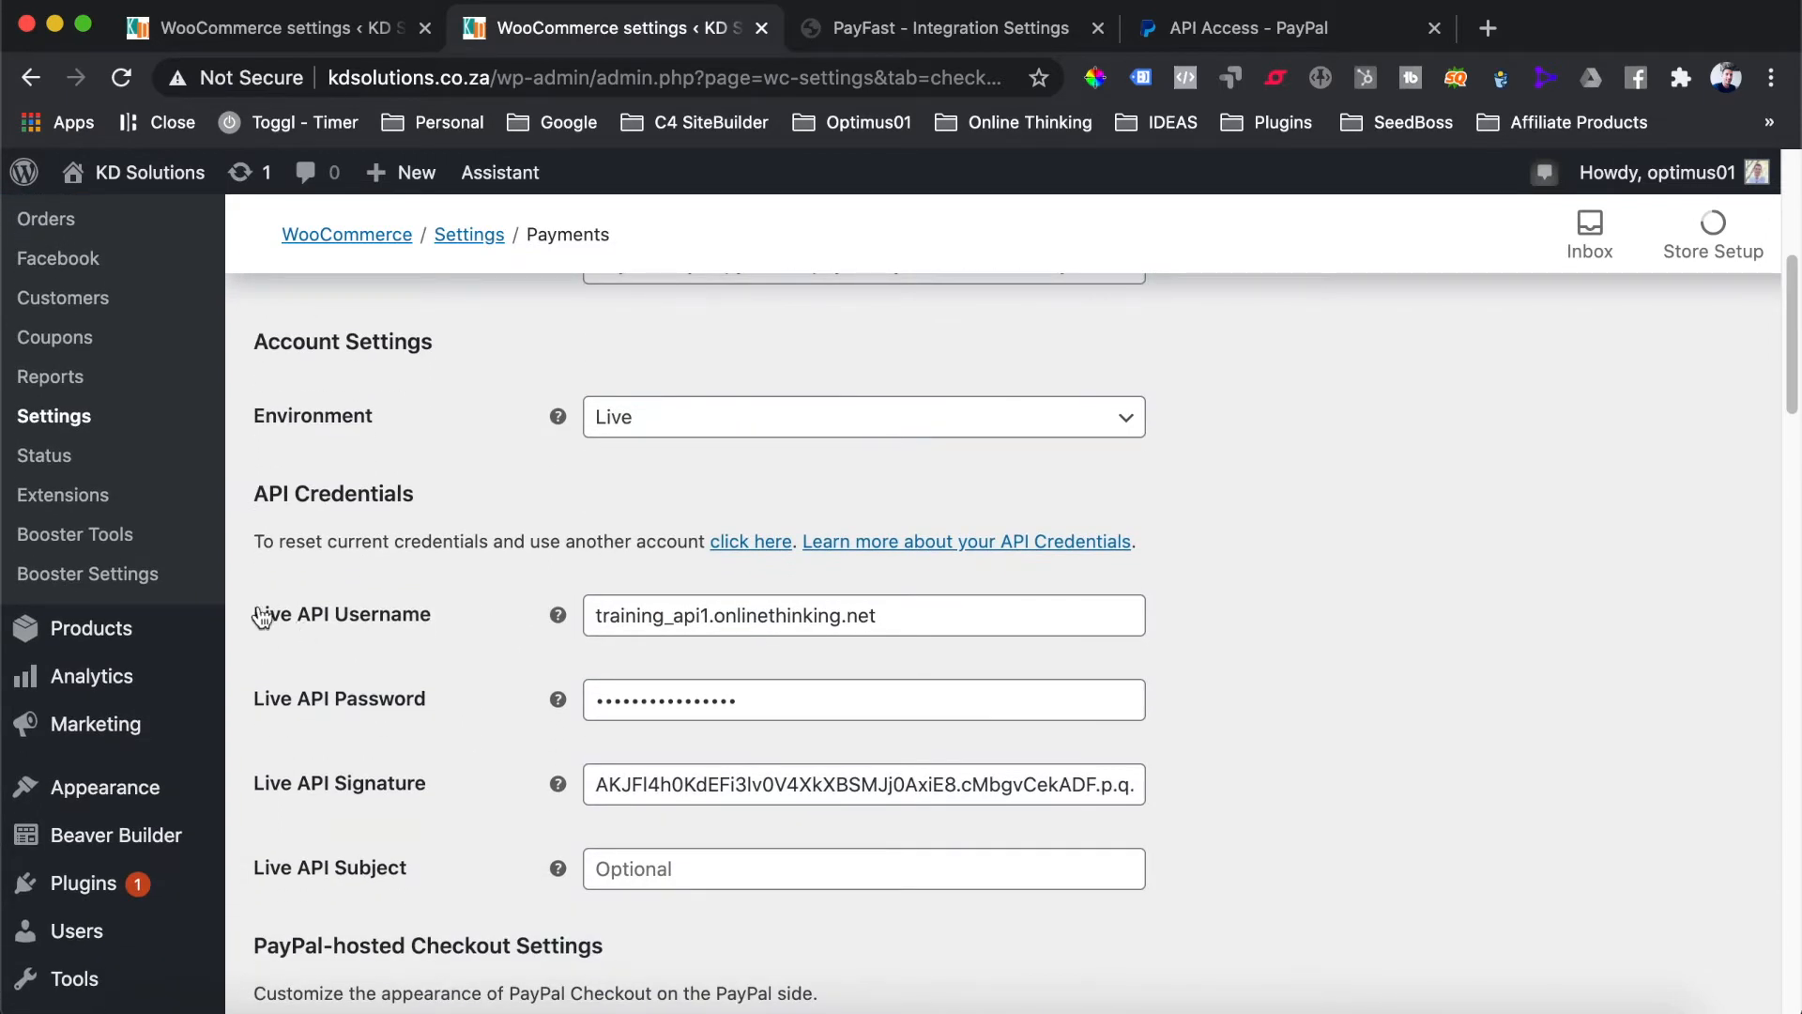
{"action": "scroll", "coordinate": [422, 631], "scroll_direction": "up", "scroll_amount": 3}
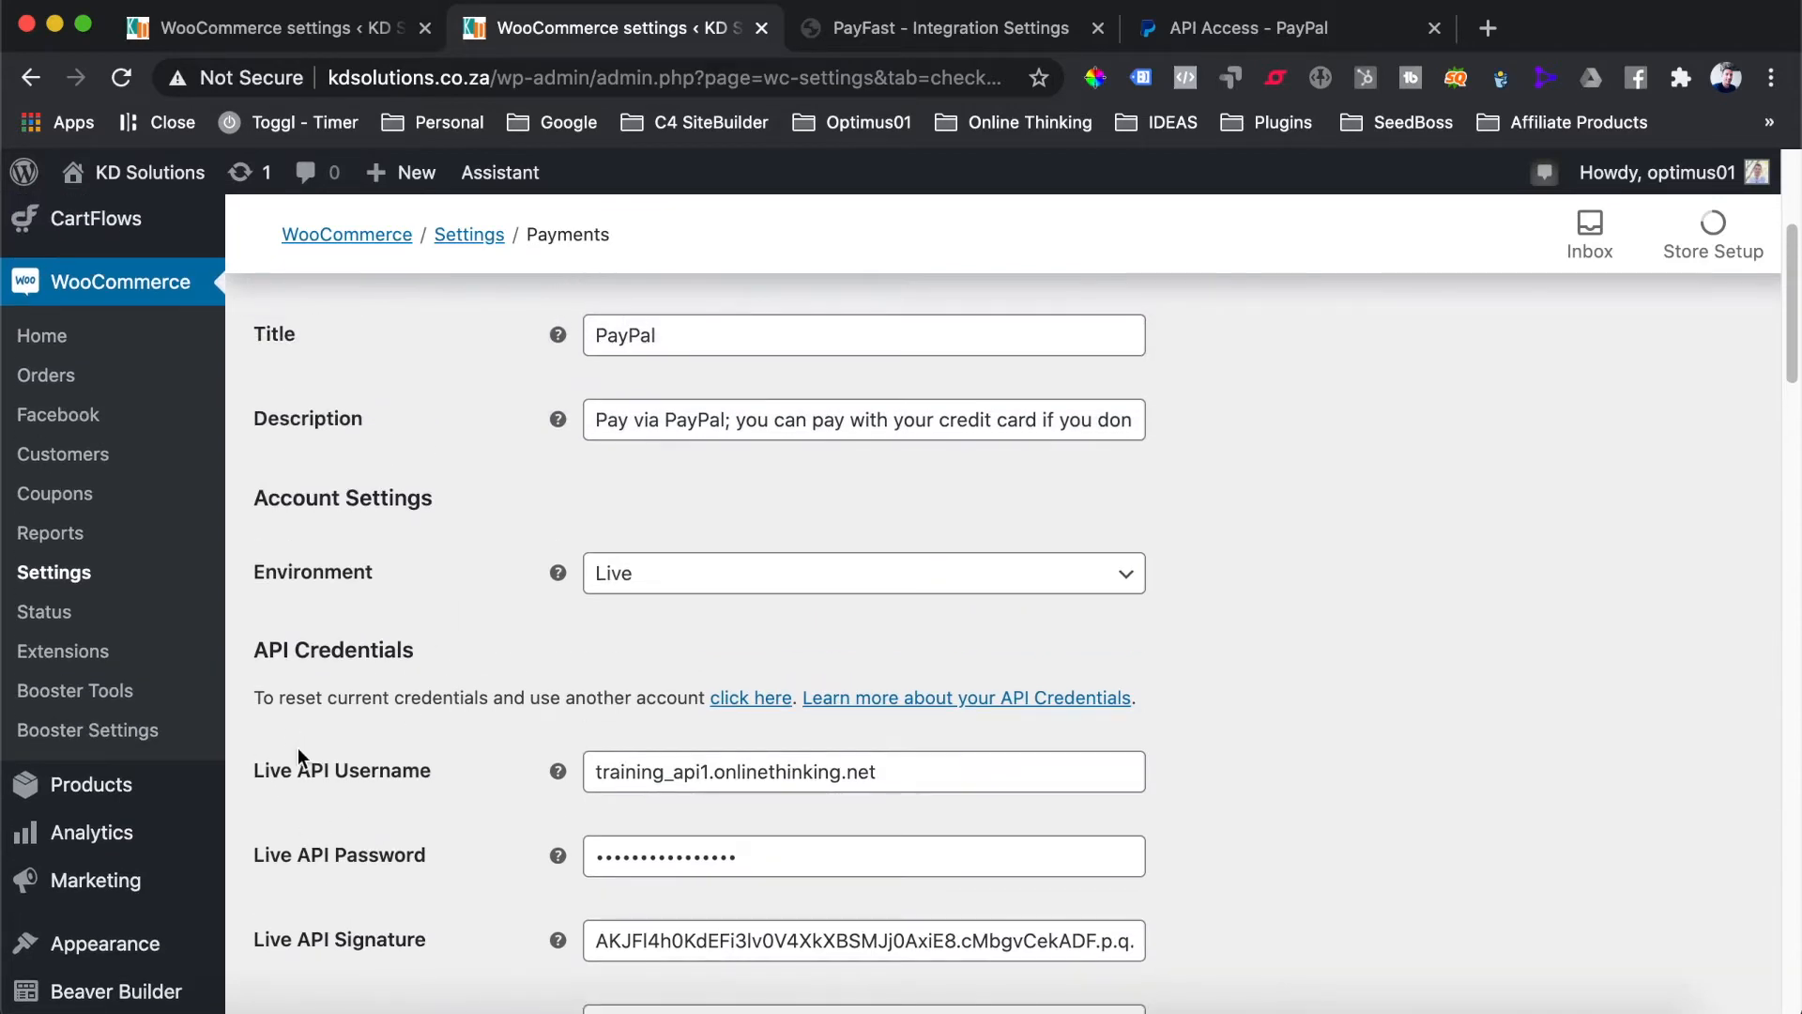
{"action": "scroll", "coordinate": [353, 590], "scroll_direction": "down", "scroll_amount": 4}
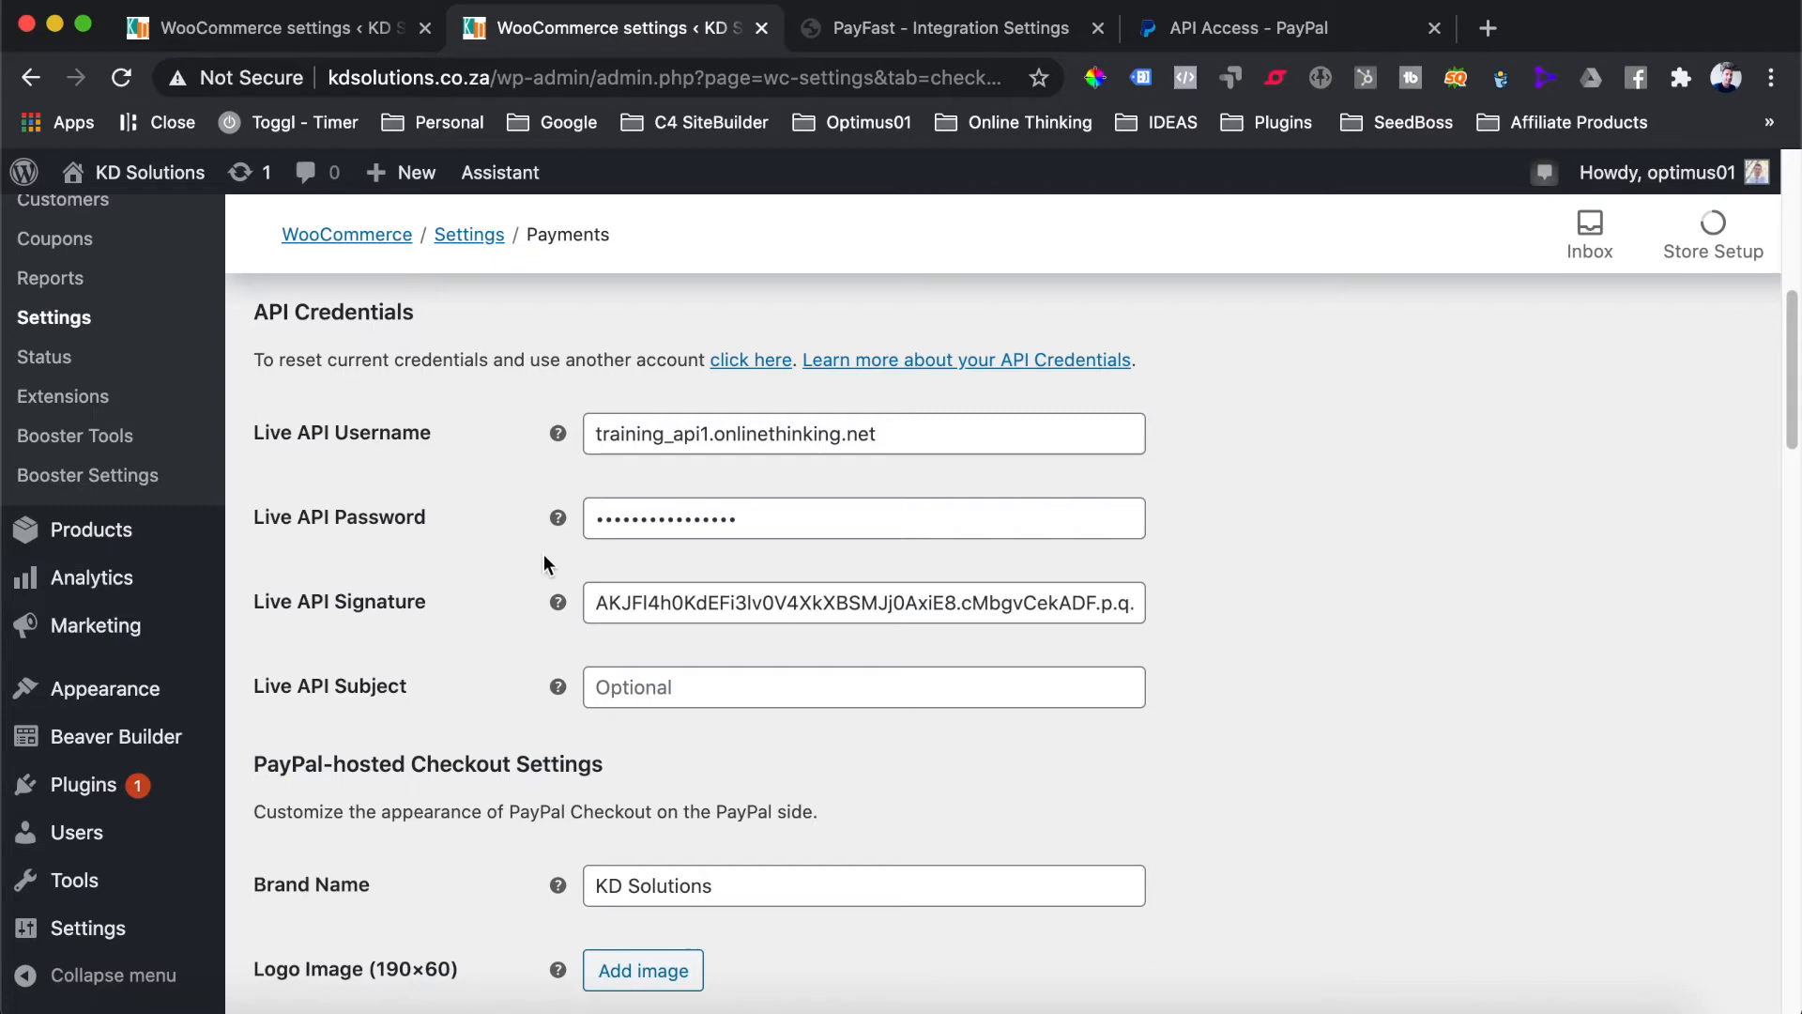
{"action": "scroll", "coordinate": [543, 563], "scroll_direction": "down", "scroll_amount": 15}
{"action": "left_click", "coordinate": [303, 873]}
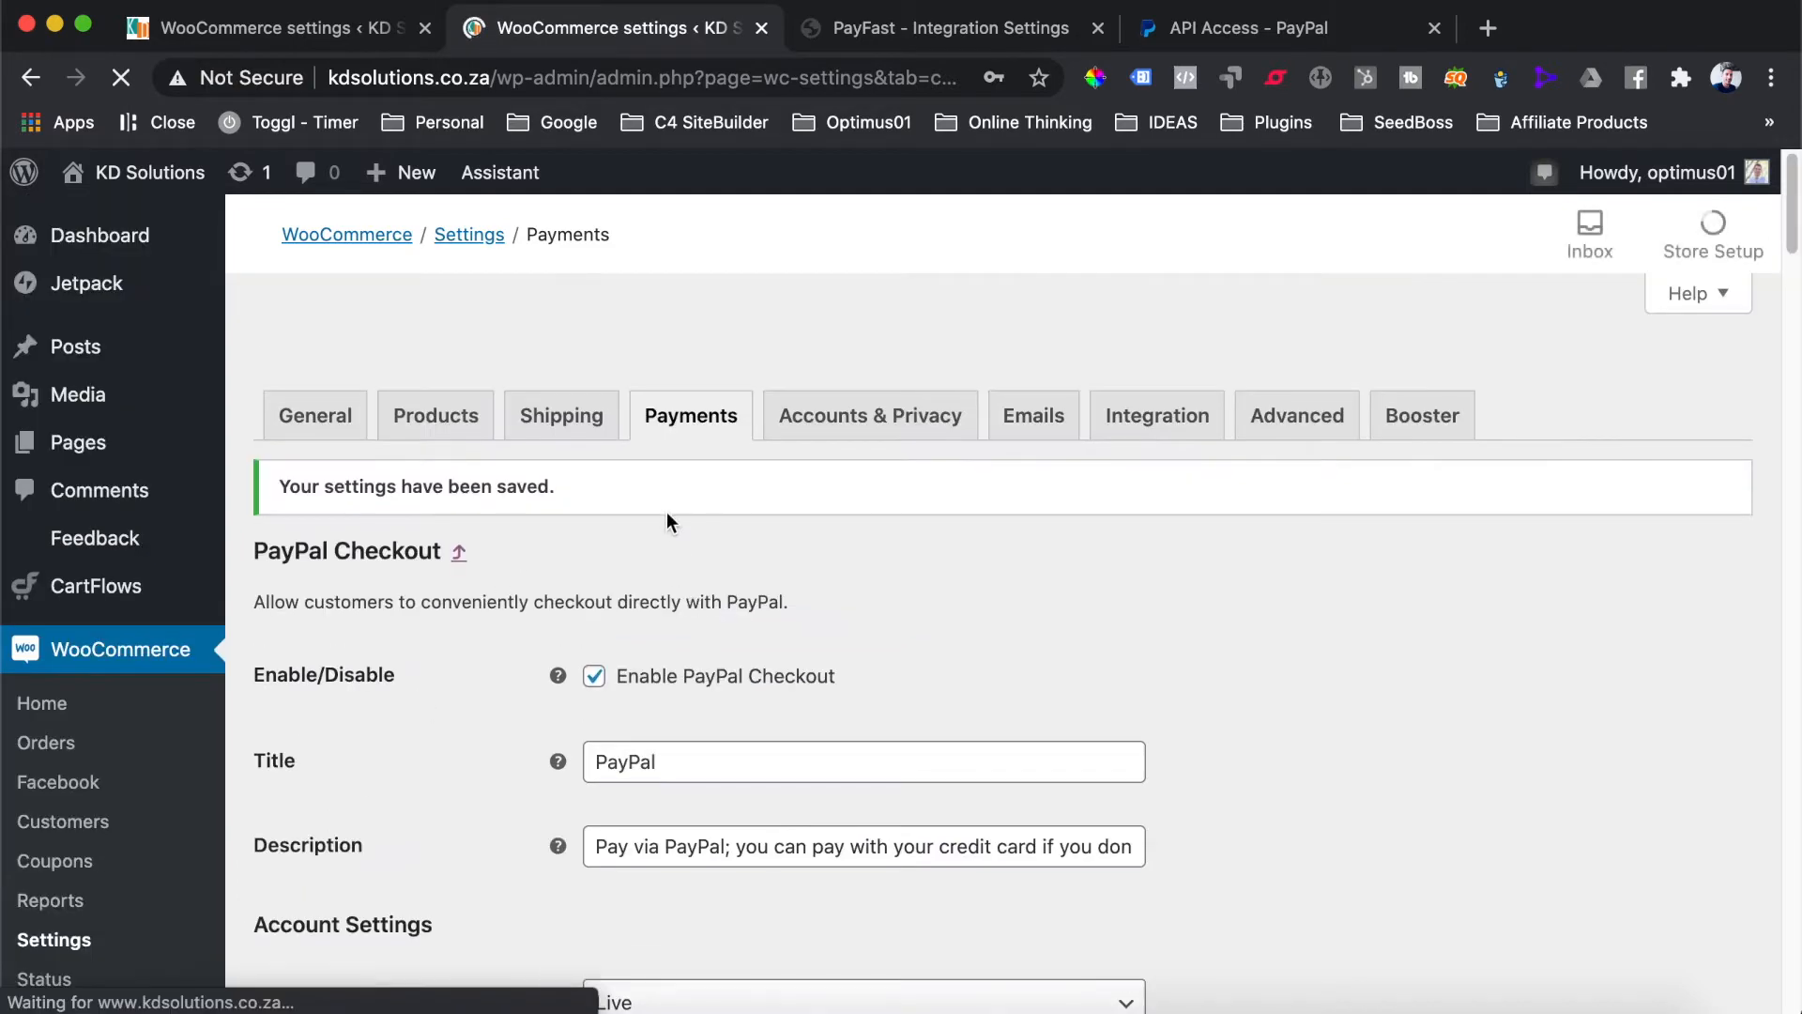
Return to the WooCommerce payment methods list and disable PayPal Checkout
{"action": "left_click", "coordinate": [691, 419]}
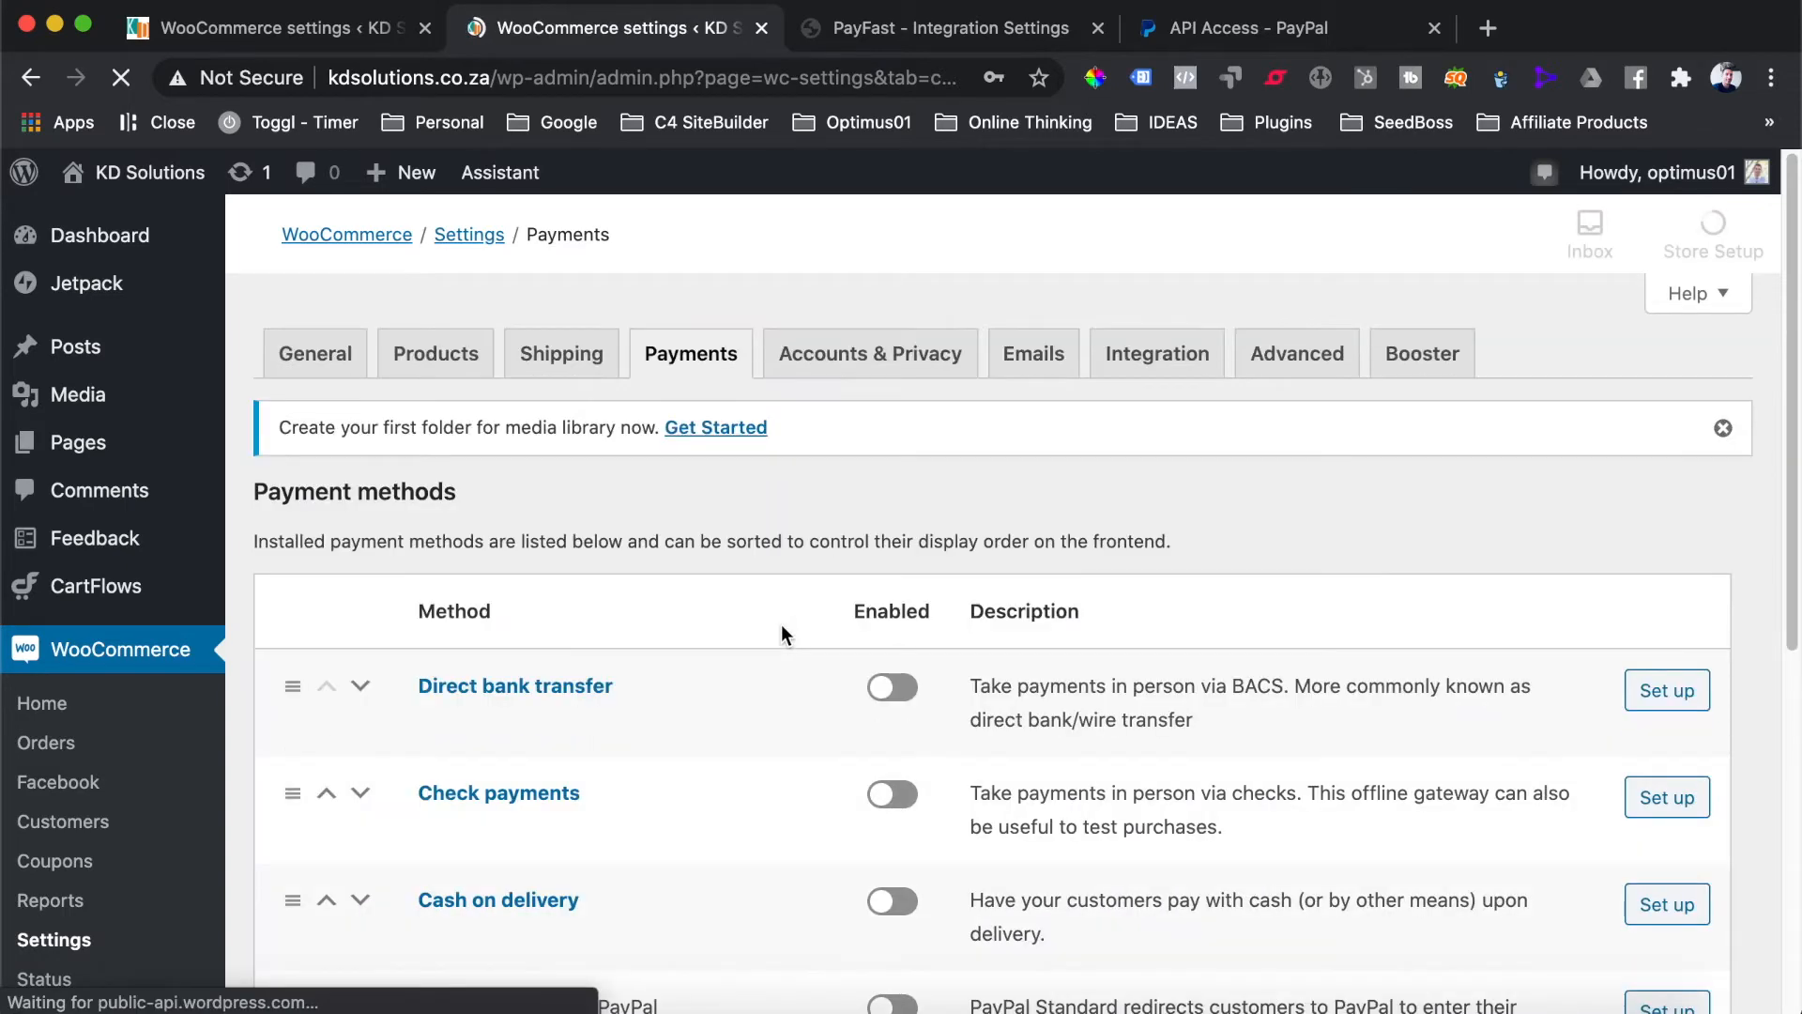
{"action": "scroll", "coordinate": [781, 636], "scroll_direction": "down", "scroll_amount": 5}
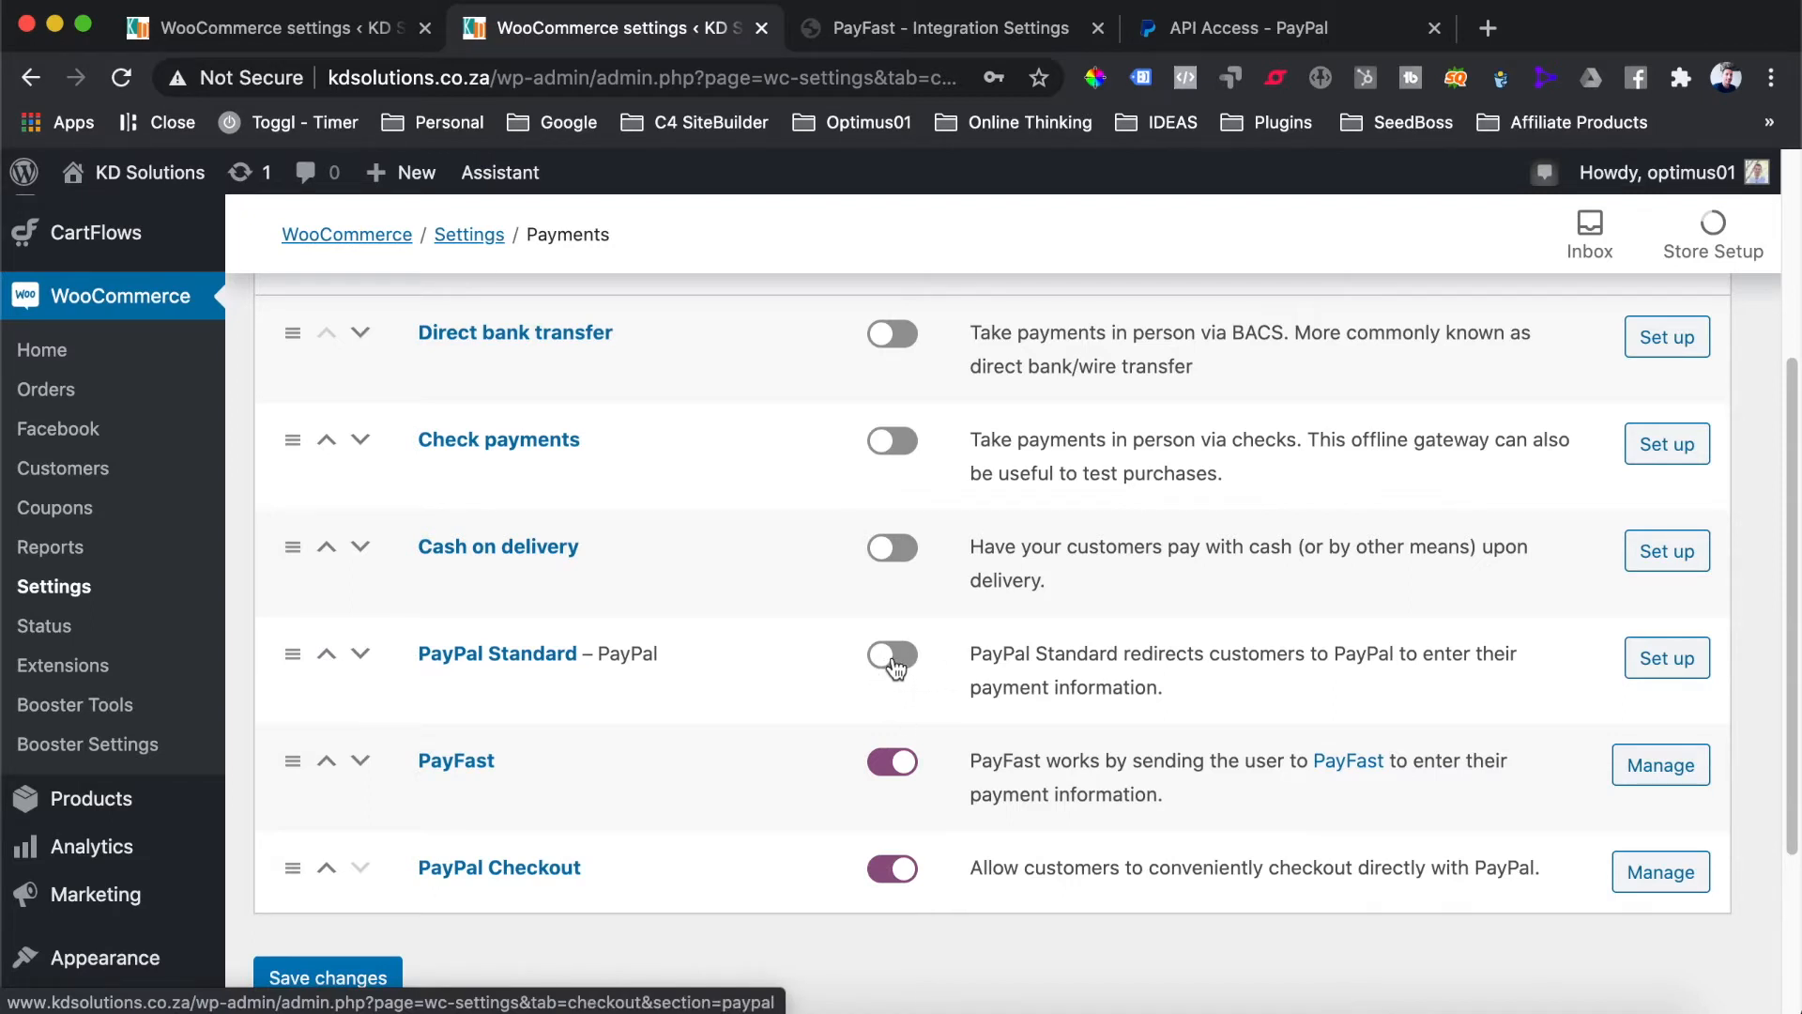
{"action": "left_click", "coordinate": [891, 869]}
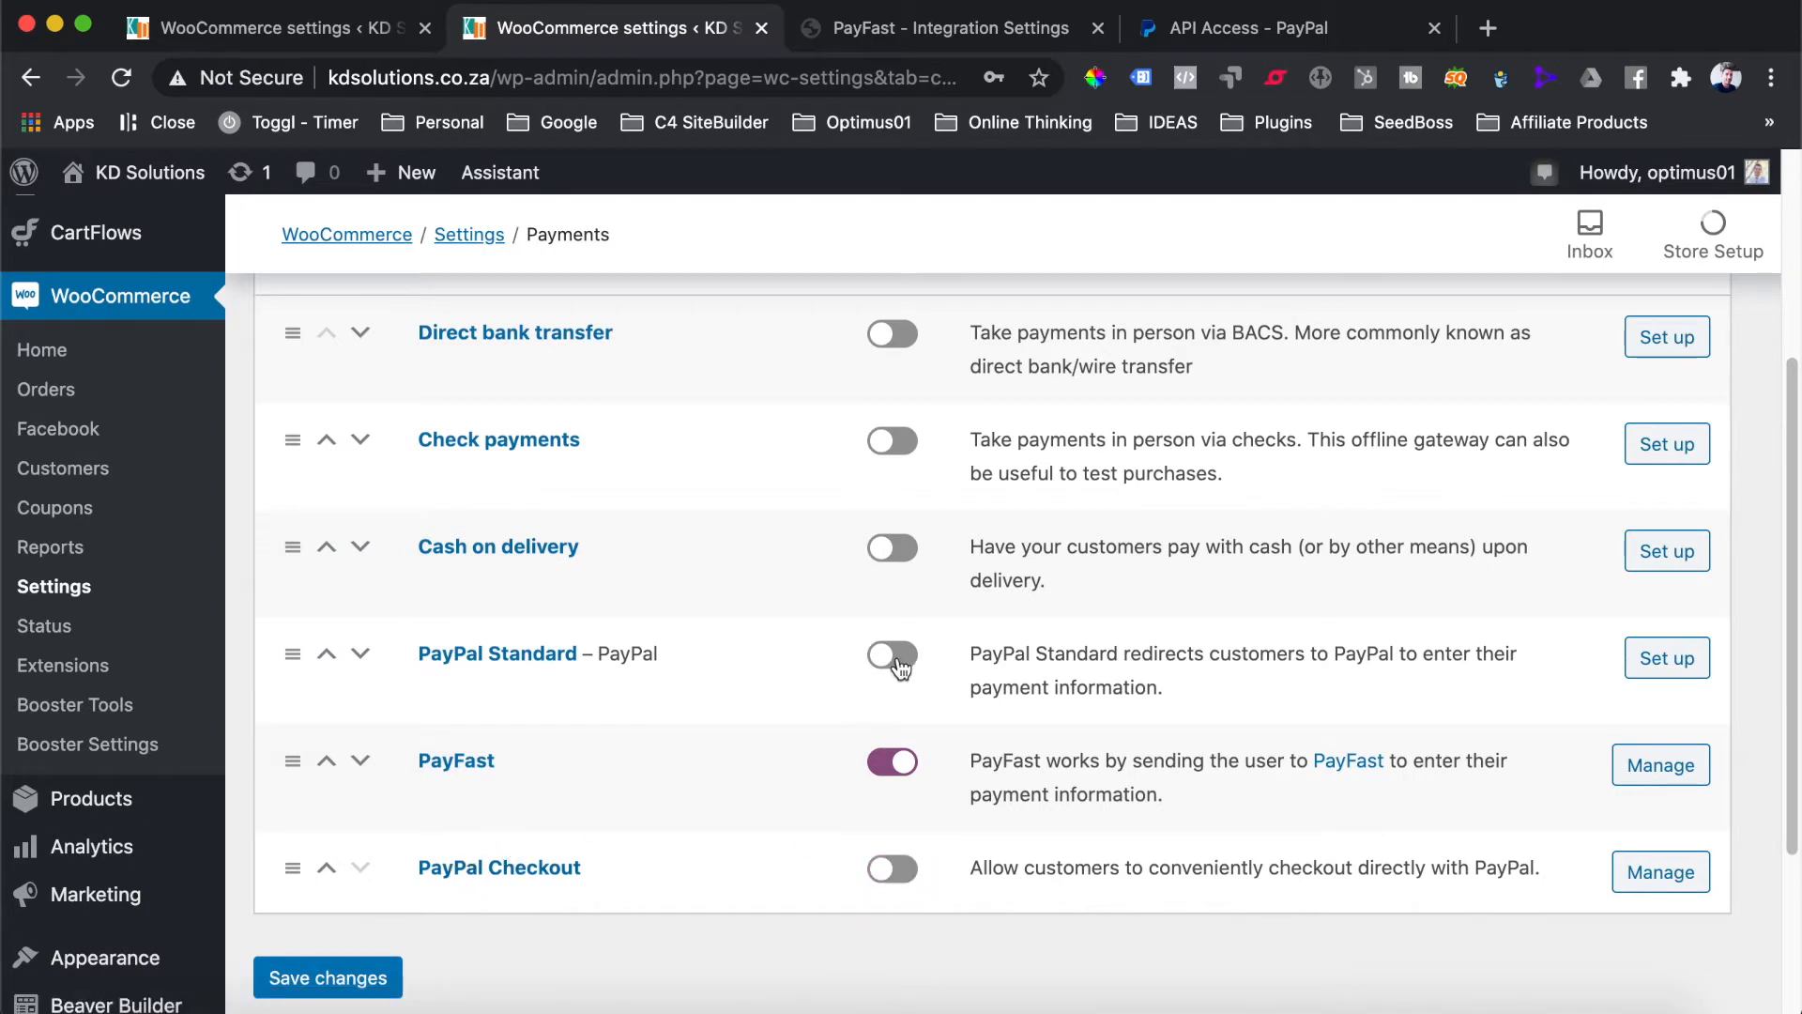
{"action": "scroll", "coordinate": [797, 730], "scroll_direction": "up", "scroll_amount": 5}
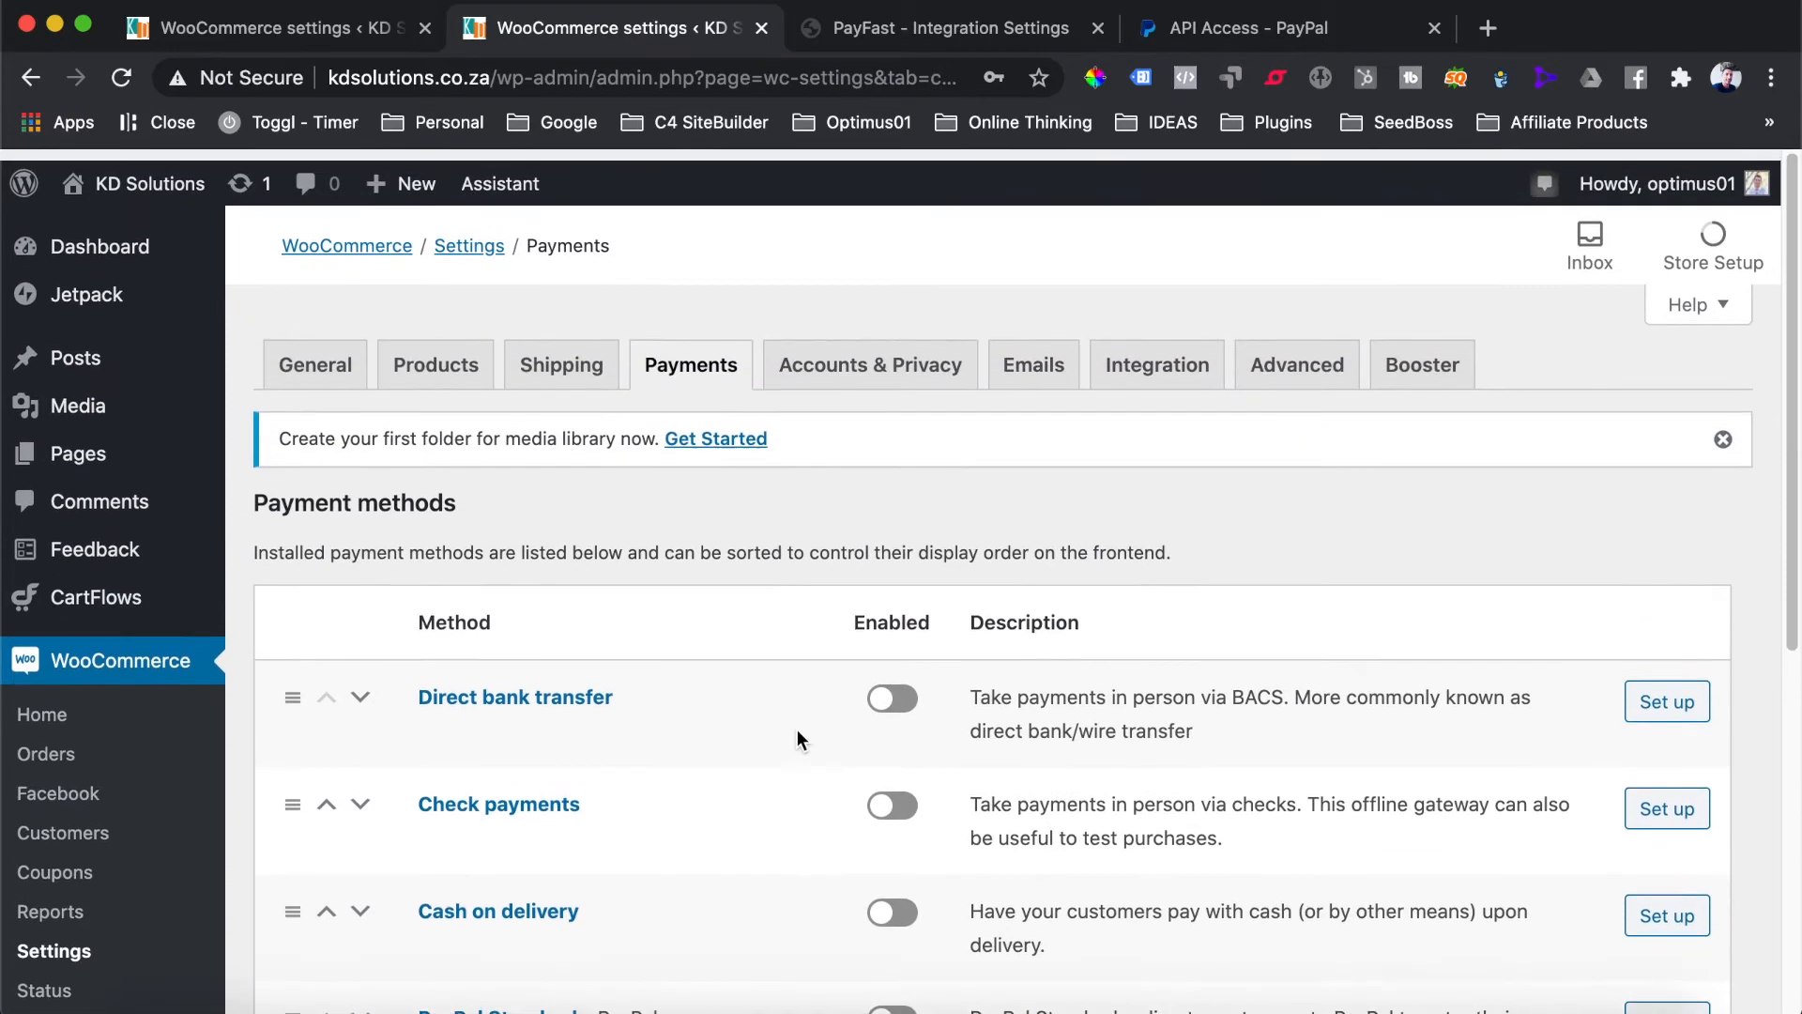
Check the PayFast gateway's merchant ID, merchant key and passphrase against the PayFast account's integration settings, and save the gateway settings
{"action": "scroll", "coordinate": [770, 704], "scroll_direction": "down", "scroll_amount": 3}
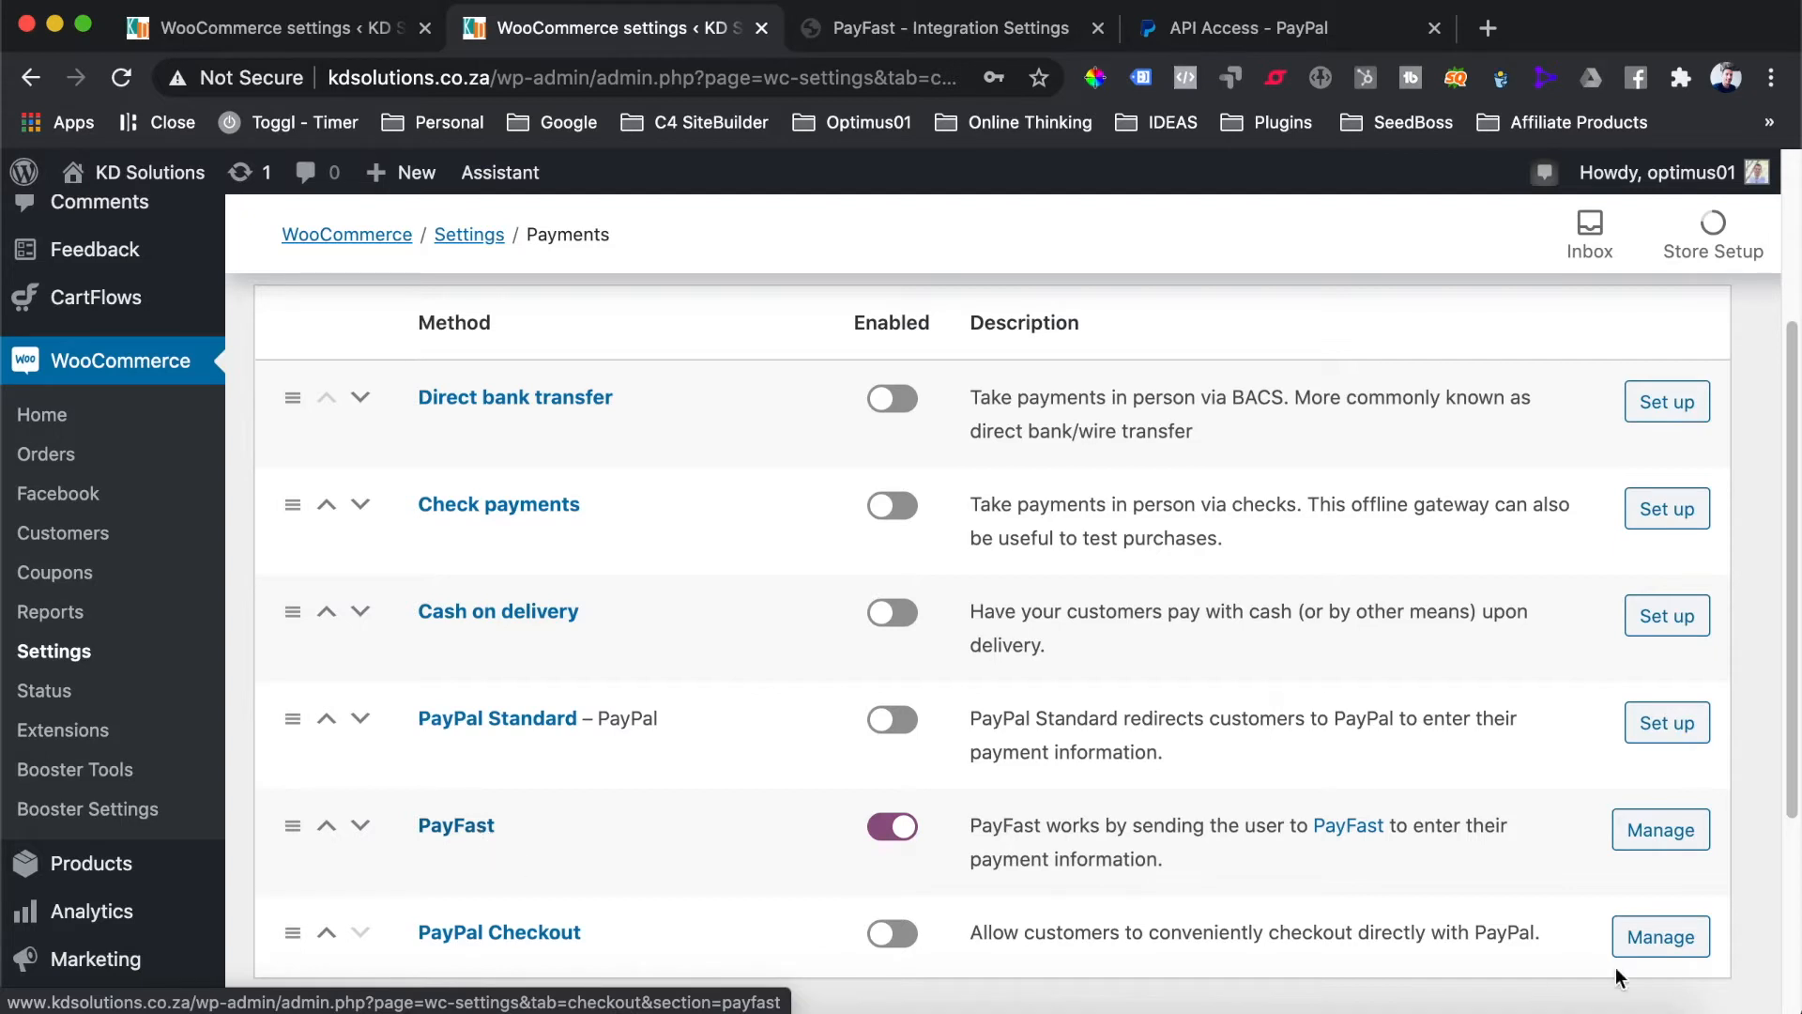
{"action": "left_click", "coordinate": [1677, 839]}
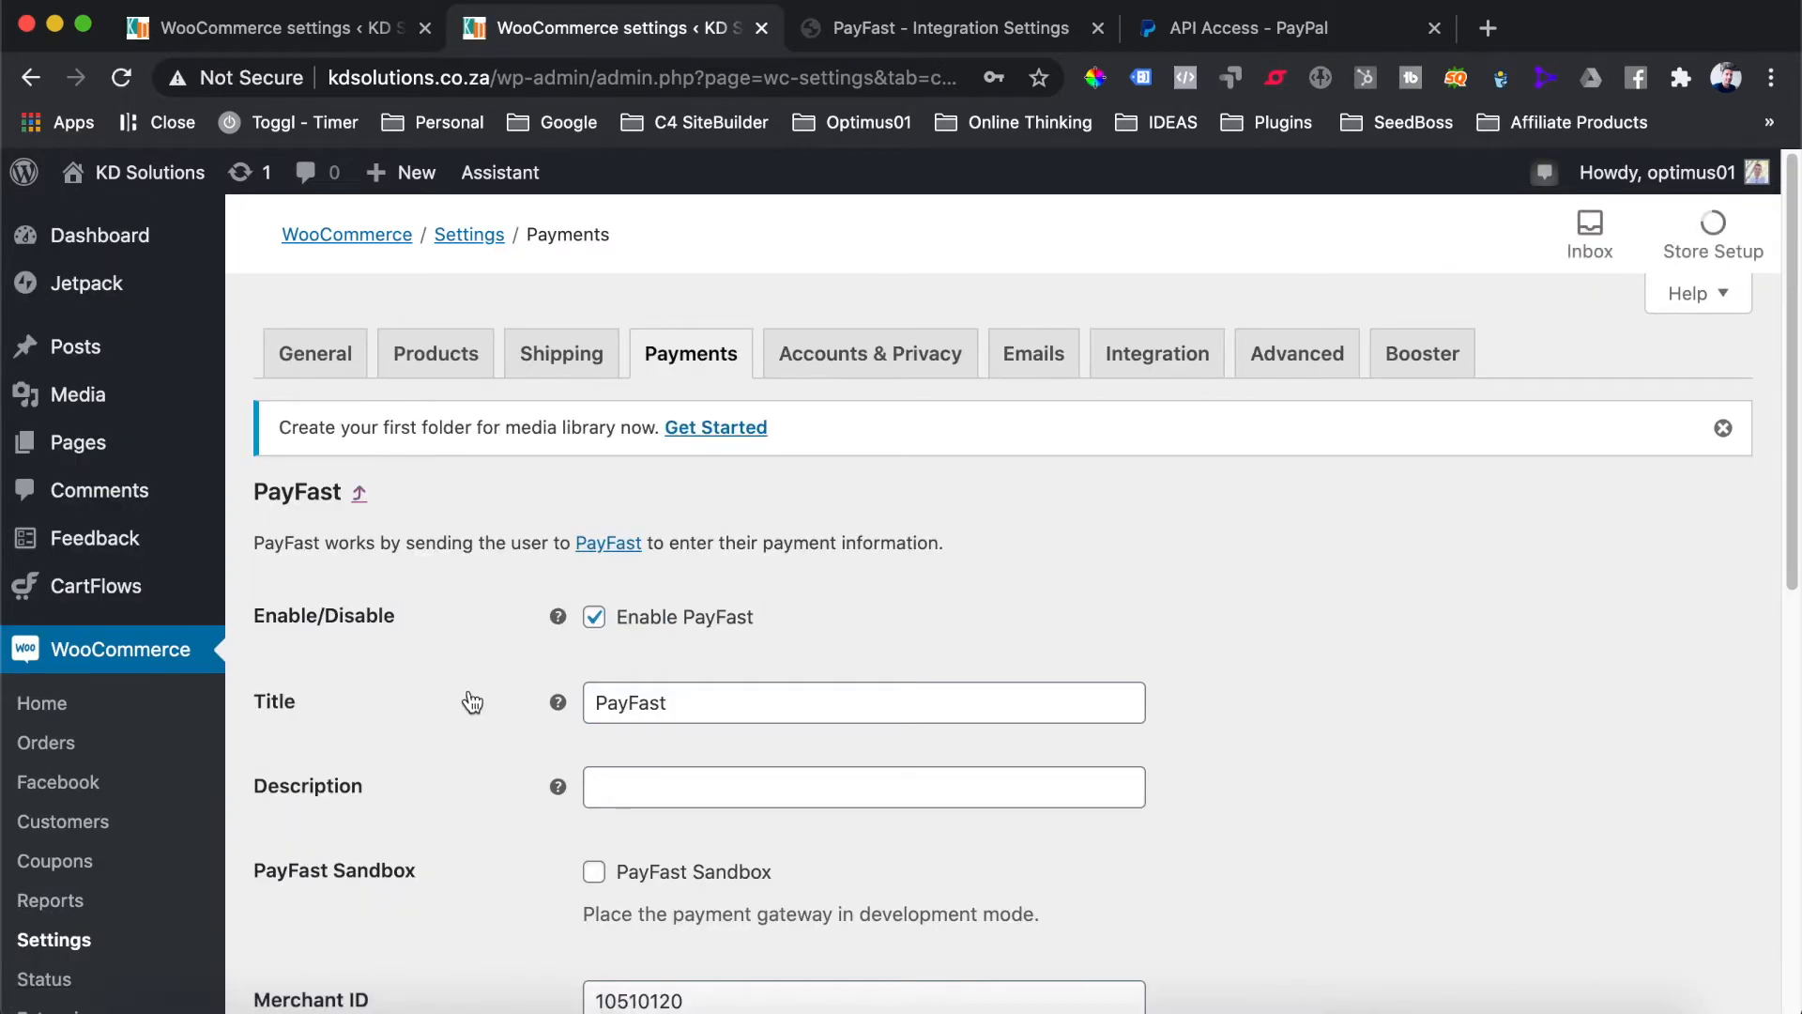
{"action": "scroll", "coordinate": [507, 643], "scroll_direction": "down", "scroll_amount": 3}
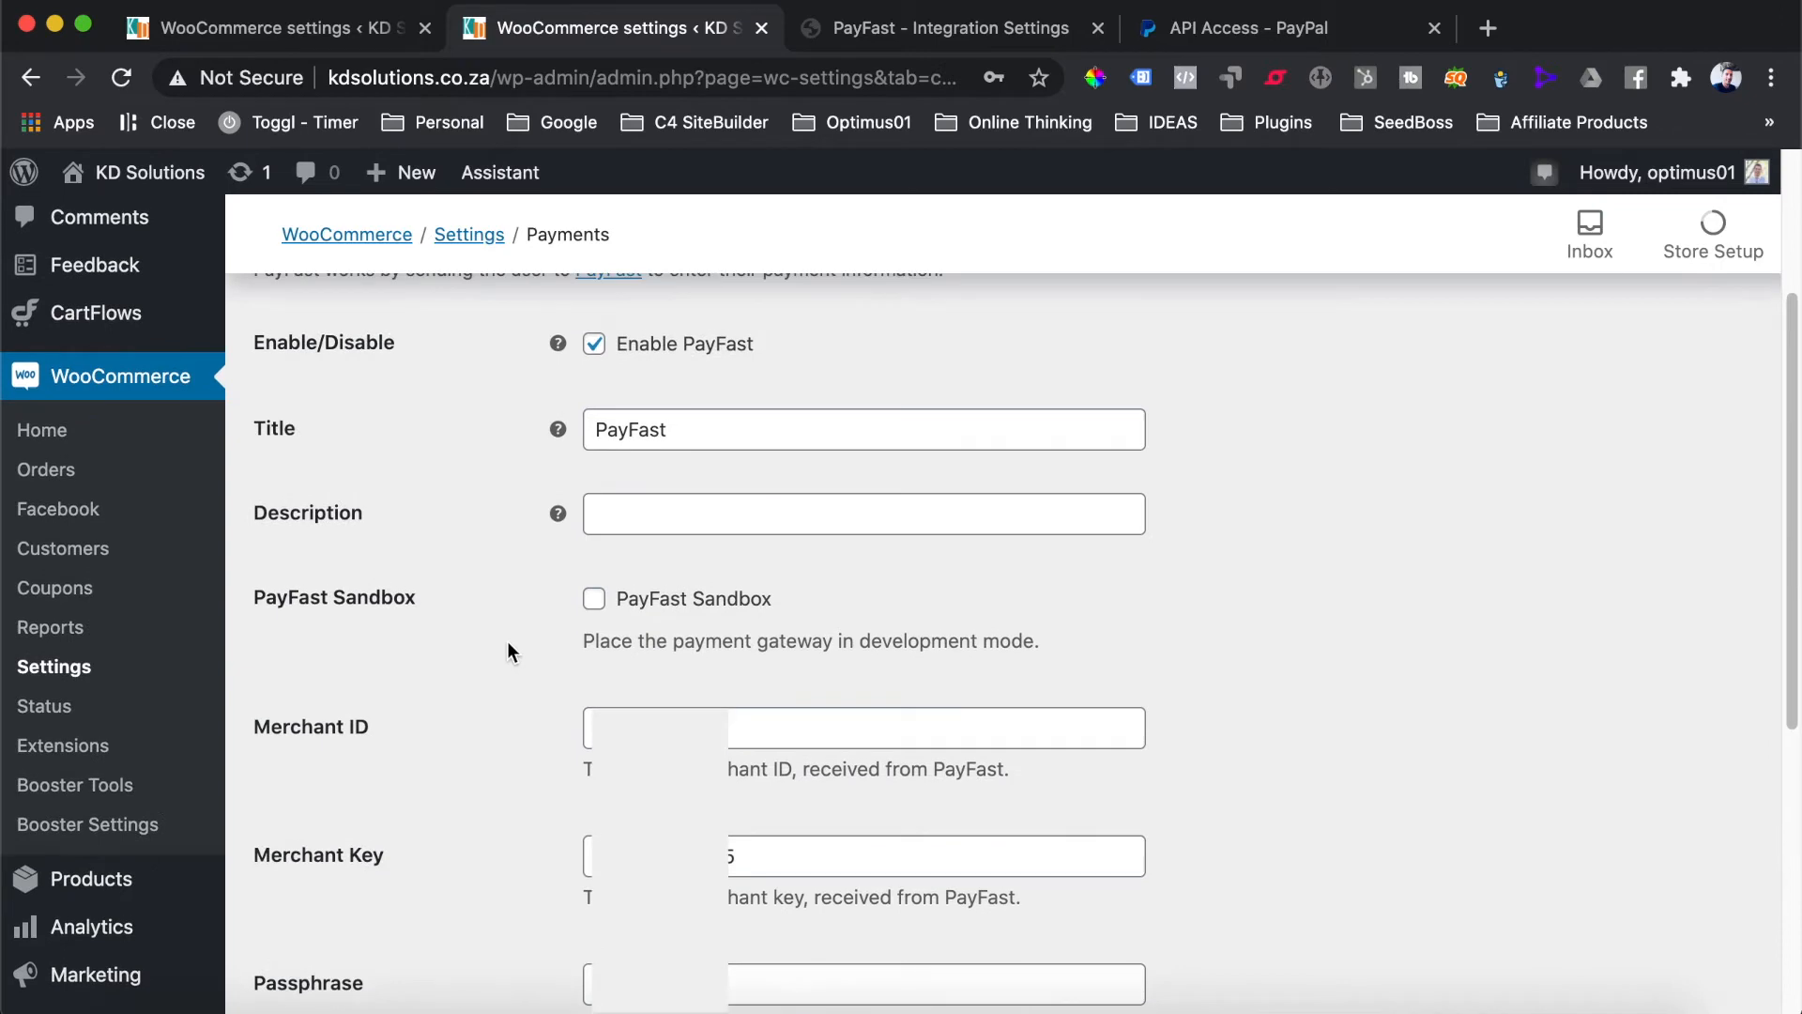
{"action": "scroll", "coordinate": [507, 643], "scroll_direction": "down", "scroll_amount": 6}
{"action": "scroll", "coordinate": [510, 653], "scroll_direction": "up", "scroll_amount": 5}
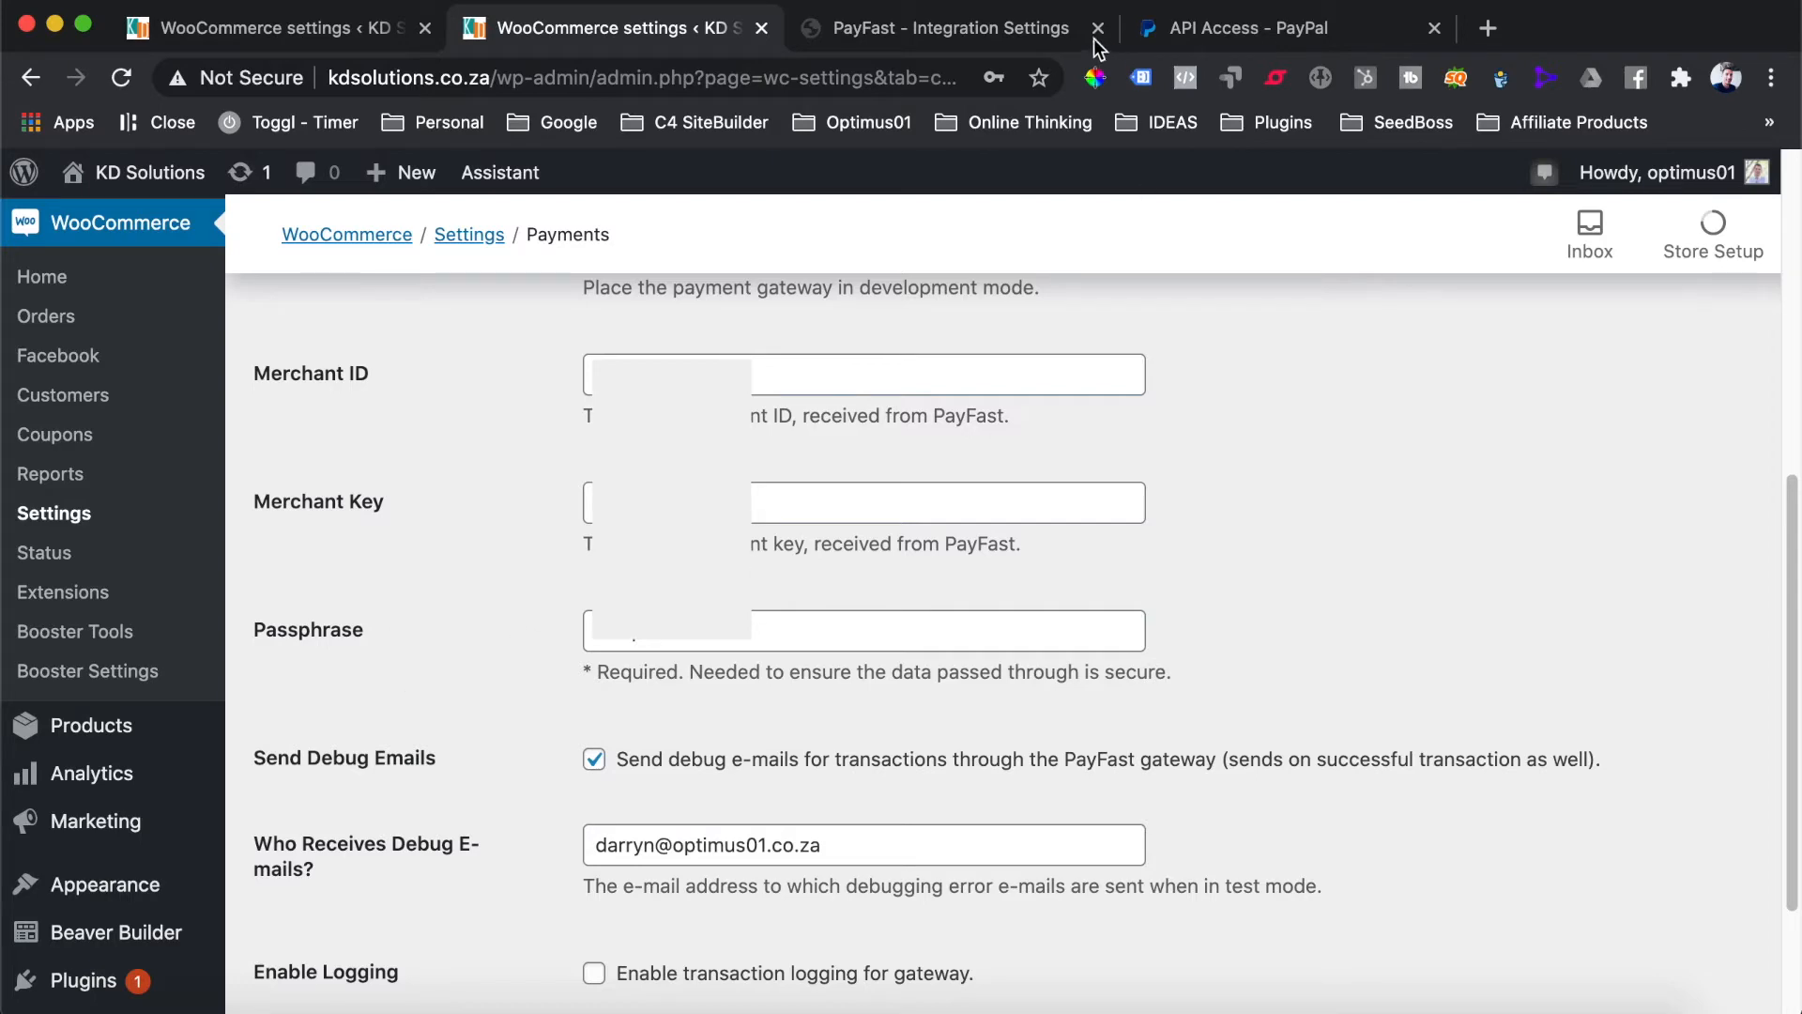
{"action": "left_click", "coordinate": [1010, 28]}
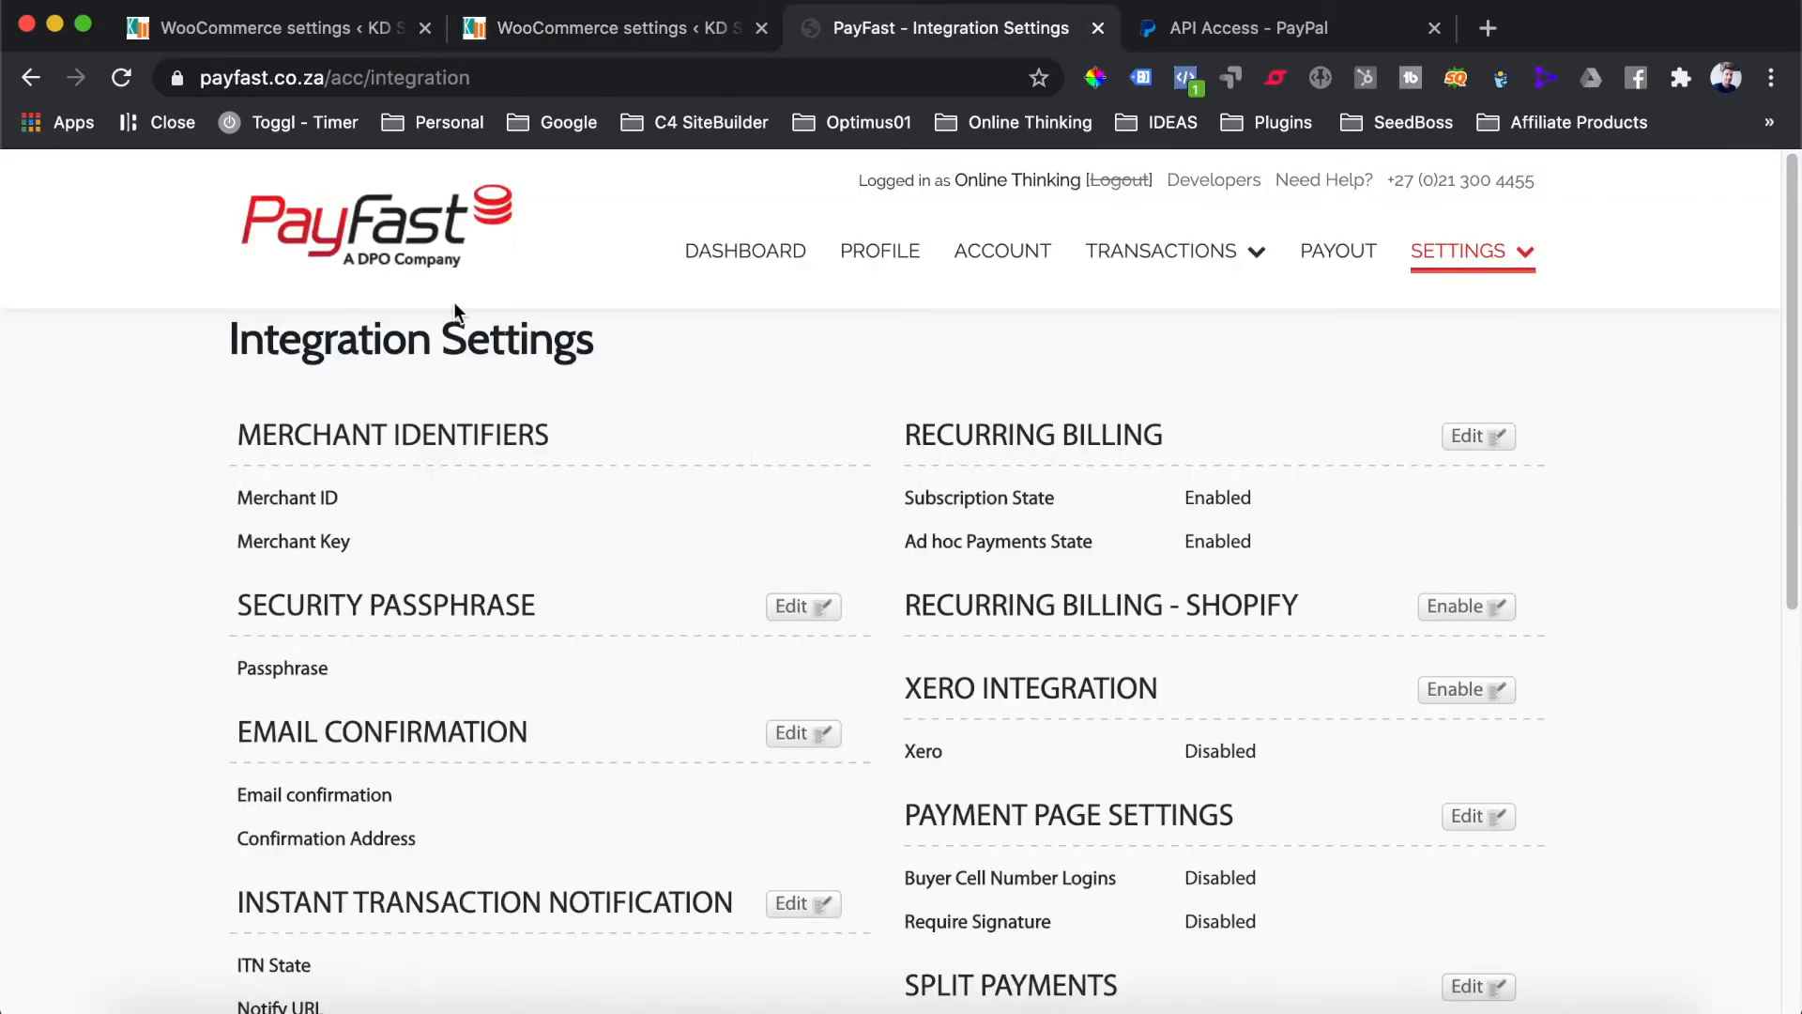
{"action": "mouse_move", "coordinate": [1464, 251]}
{"action": "left_click", "coordinate": [610, 38]}
{"action": "scroll", "coordinate": [1003, 601], "scroll_direction": "down", "scroll_amount": 3}
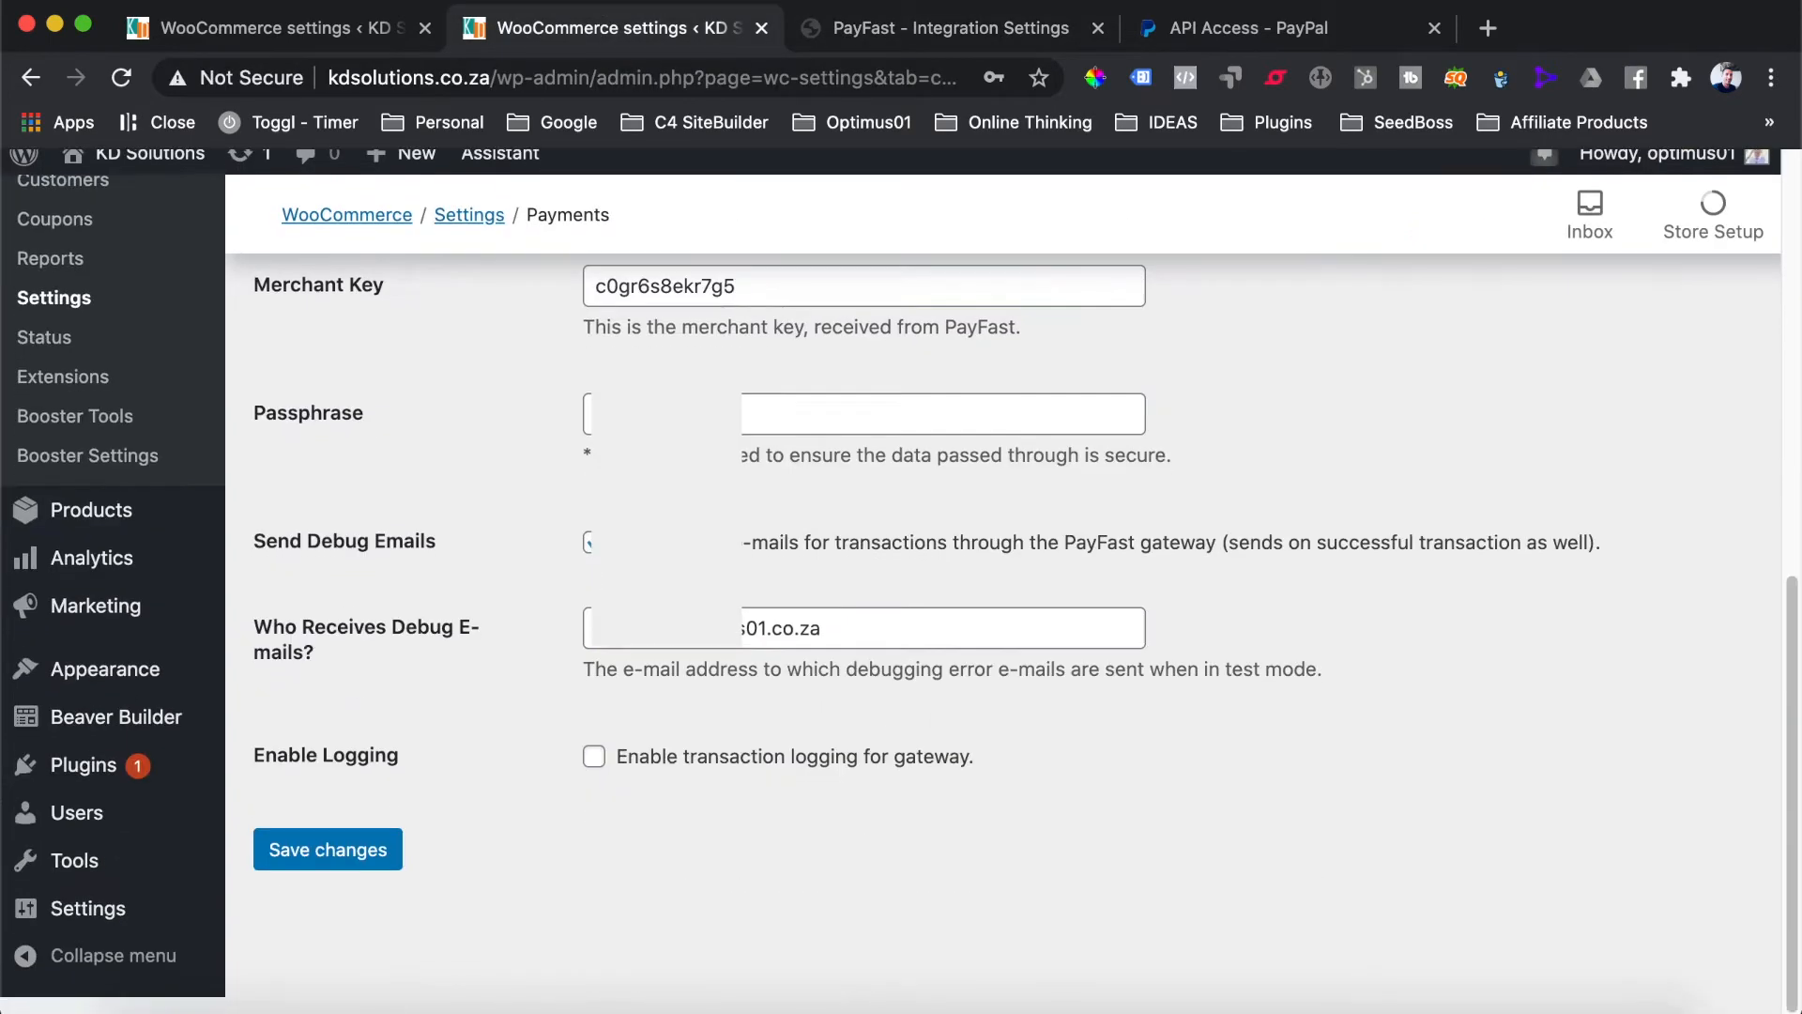
{"action": "left_click", "coordinate": [327, 849]}
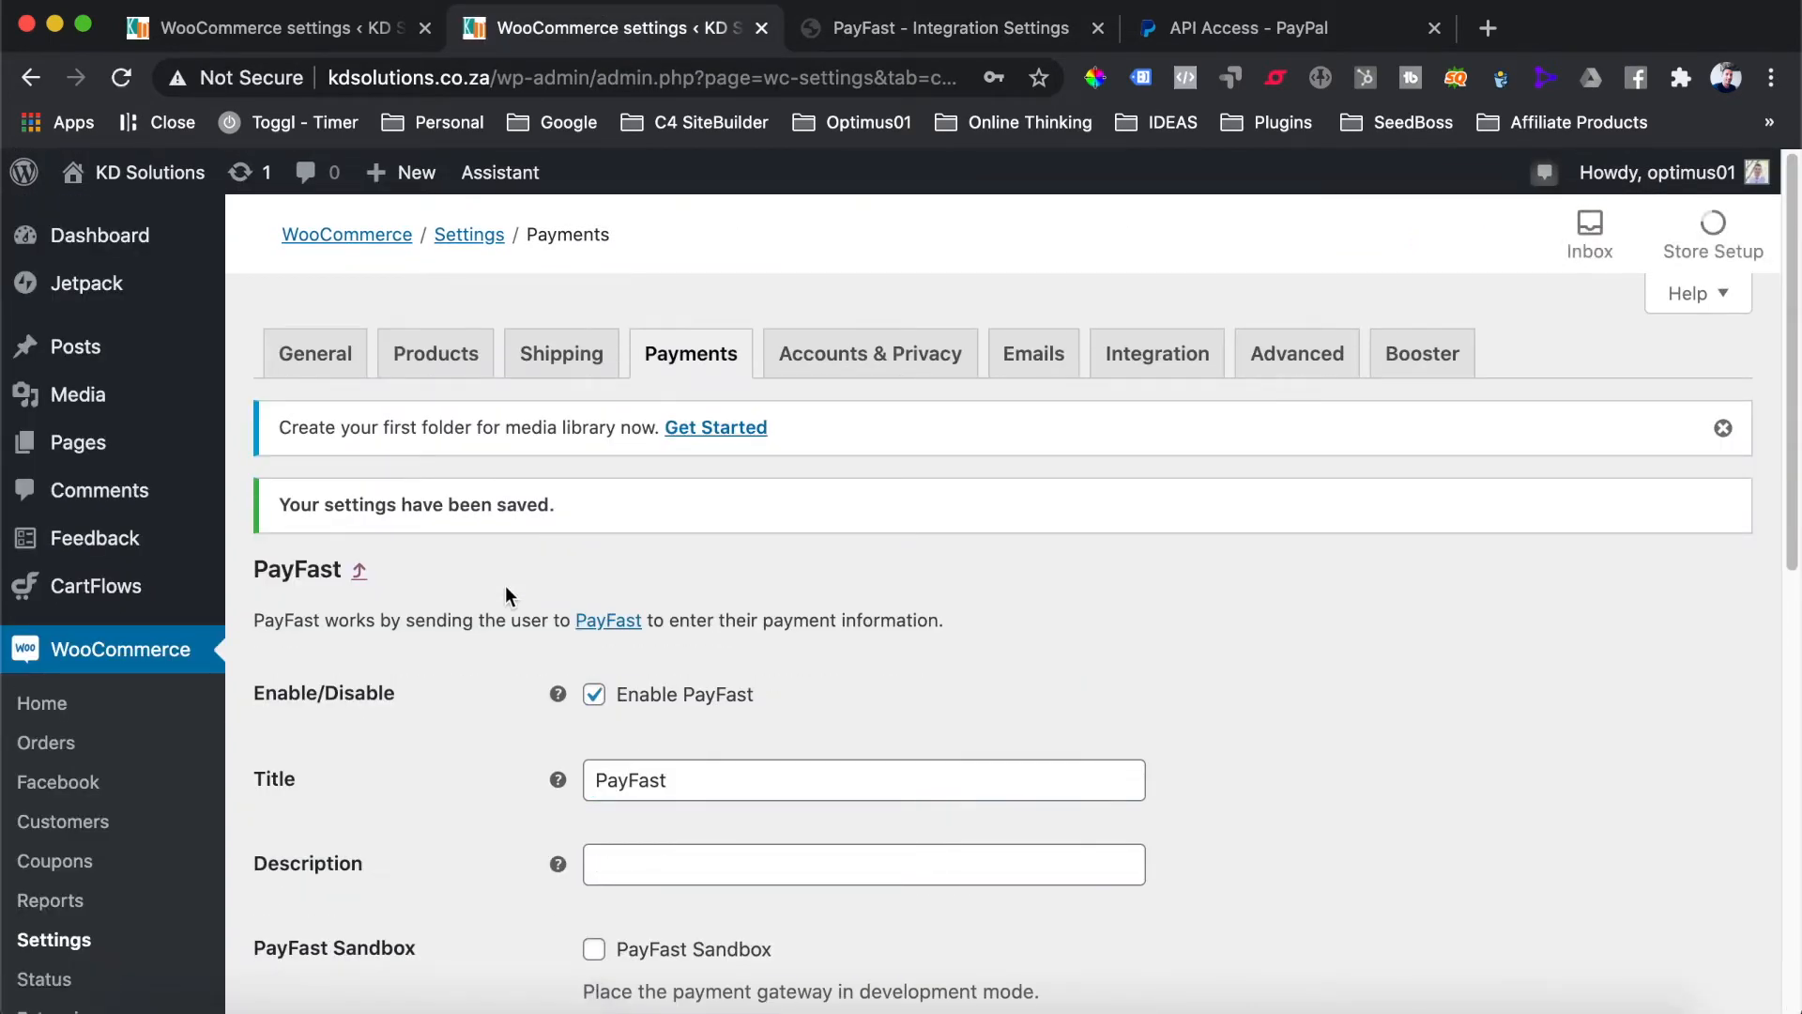
Open the storefront's /shop page and check the currency of the product prices, including the Swiss Cougar Berlin TWS Earbuds
{"action": "left_click", "coordinate": [674, 365]}
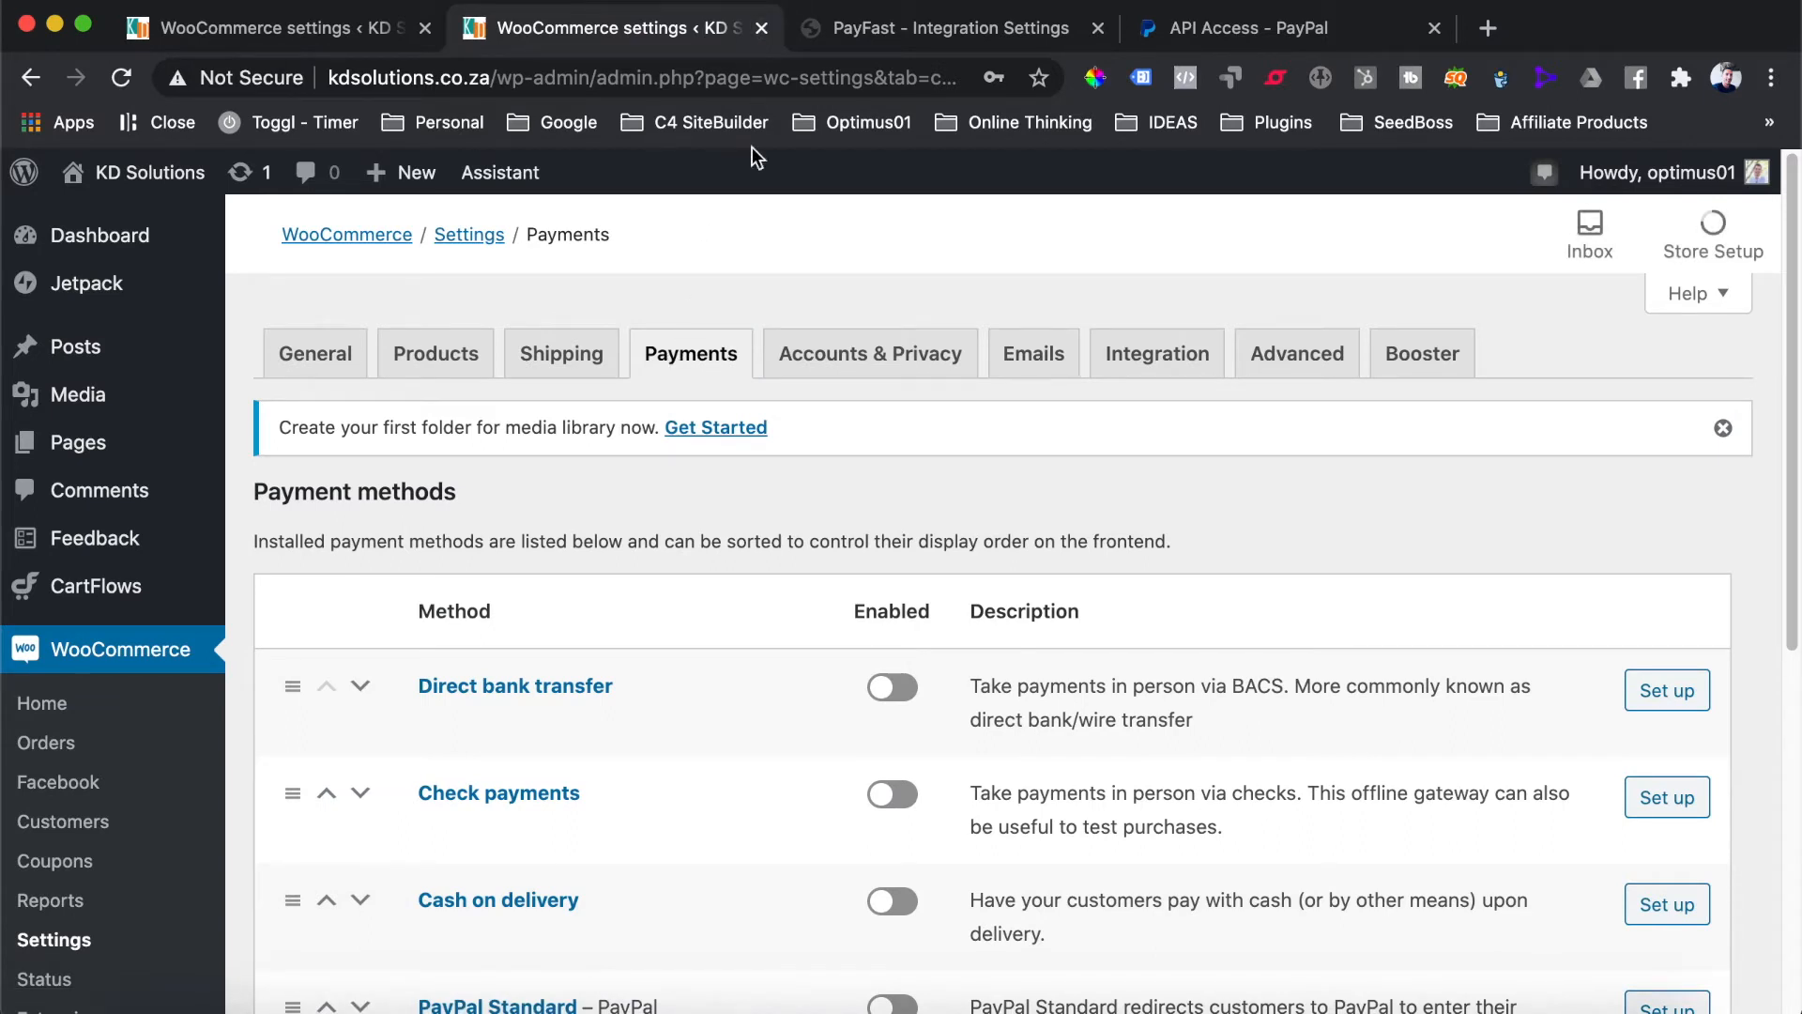
{"action": "left_click", "coordinate": [165, 180]}
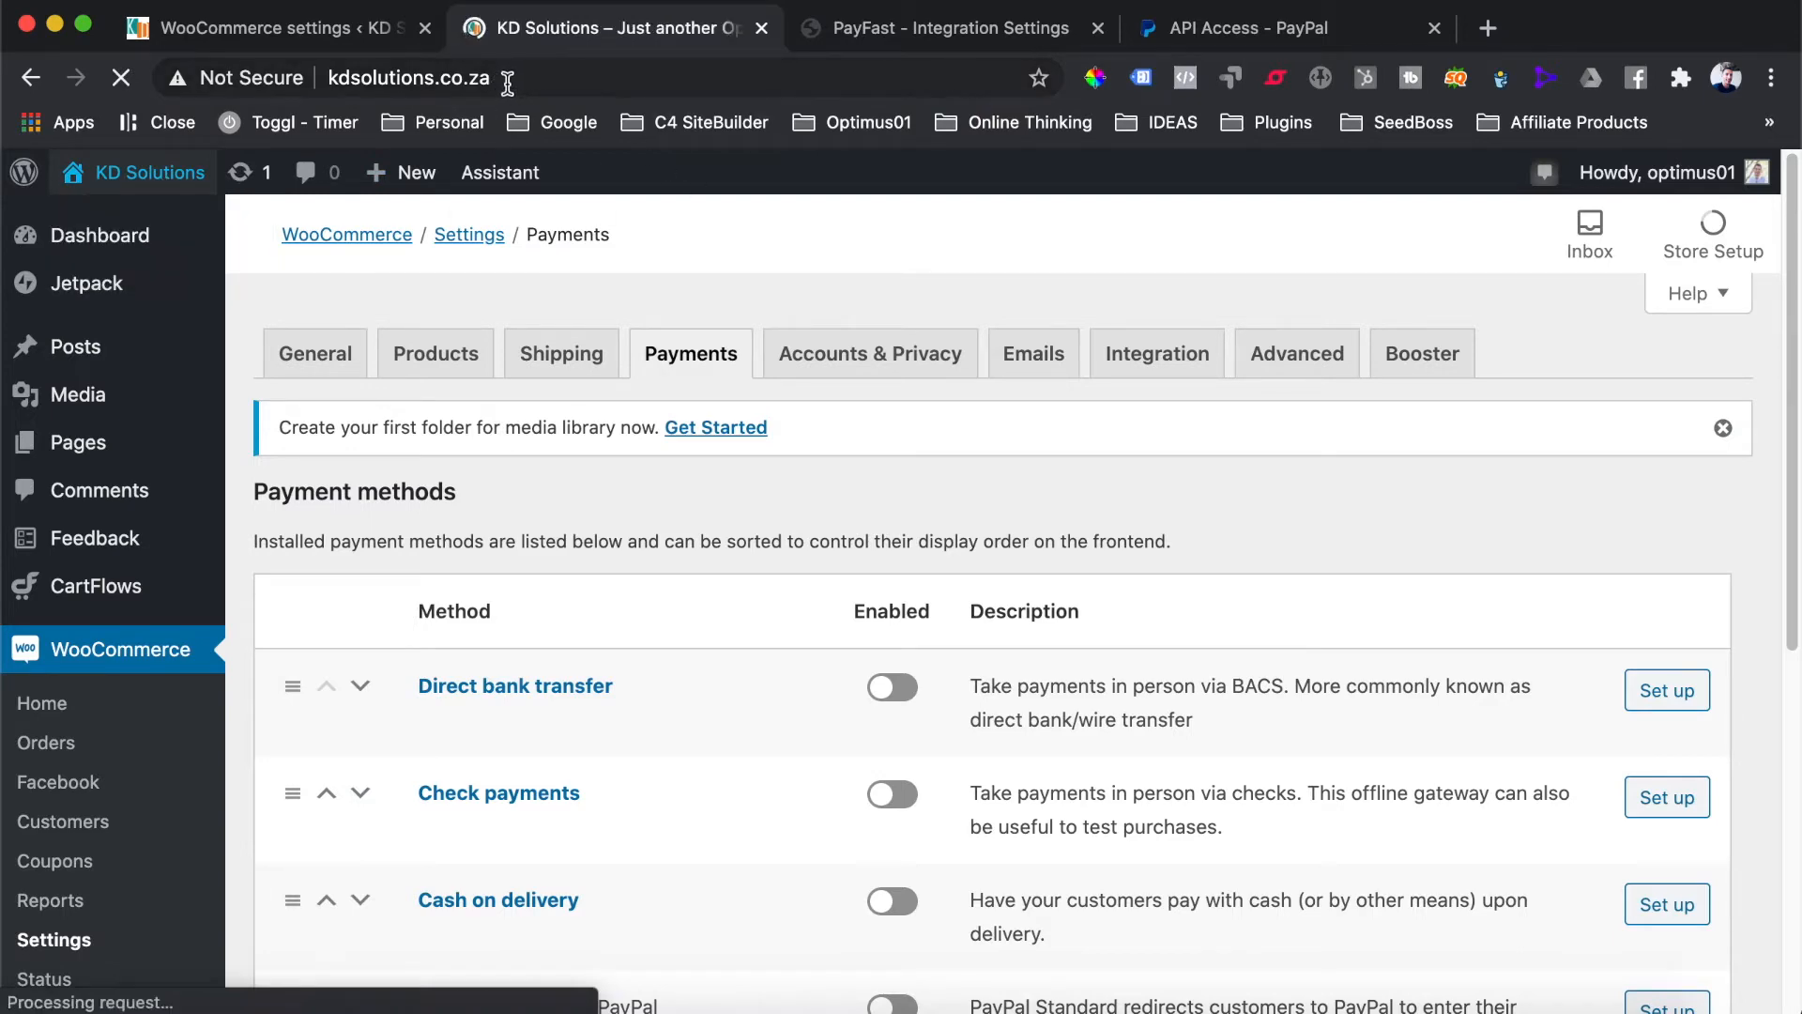
{"action": "left_click", "coordinate": [542, 77]}
{"action": "key", "text": "Right"}
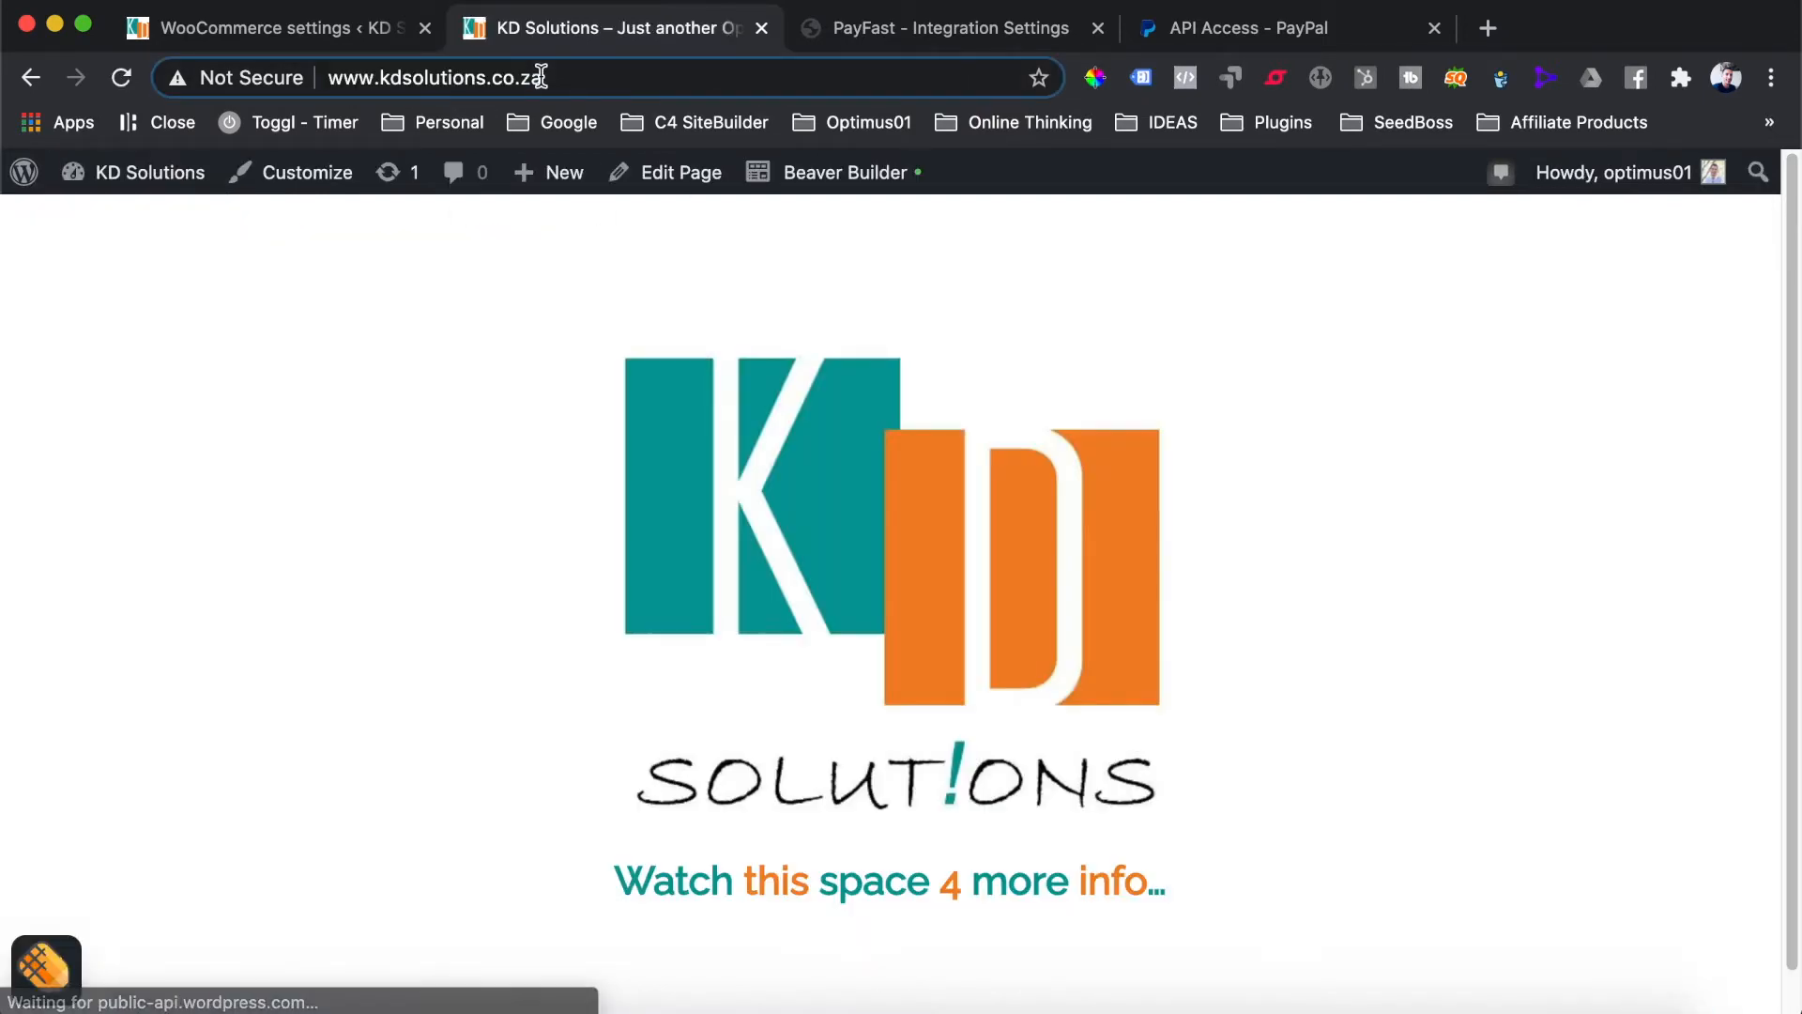
{"action": "type", "text": "/shop"}
{"action": "key", "text": "Return"}
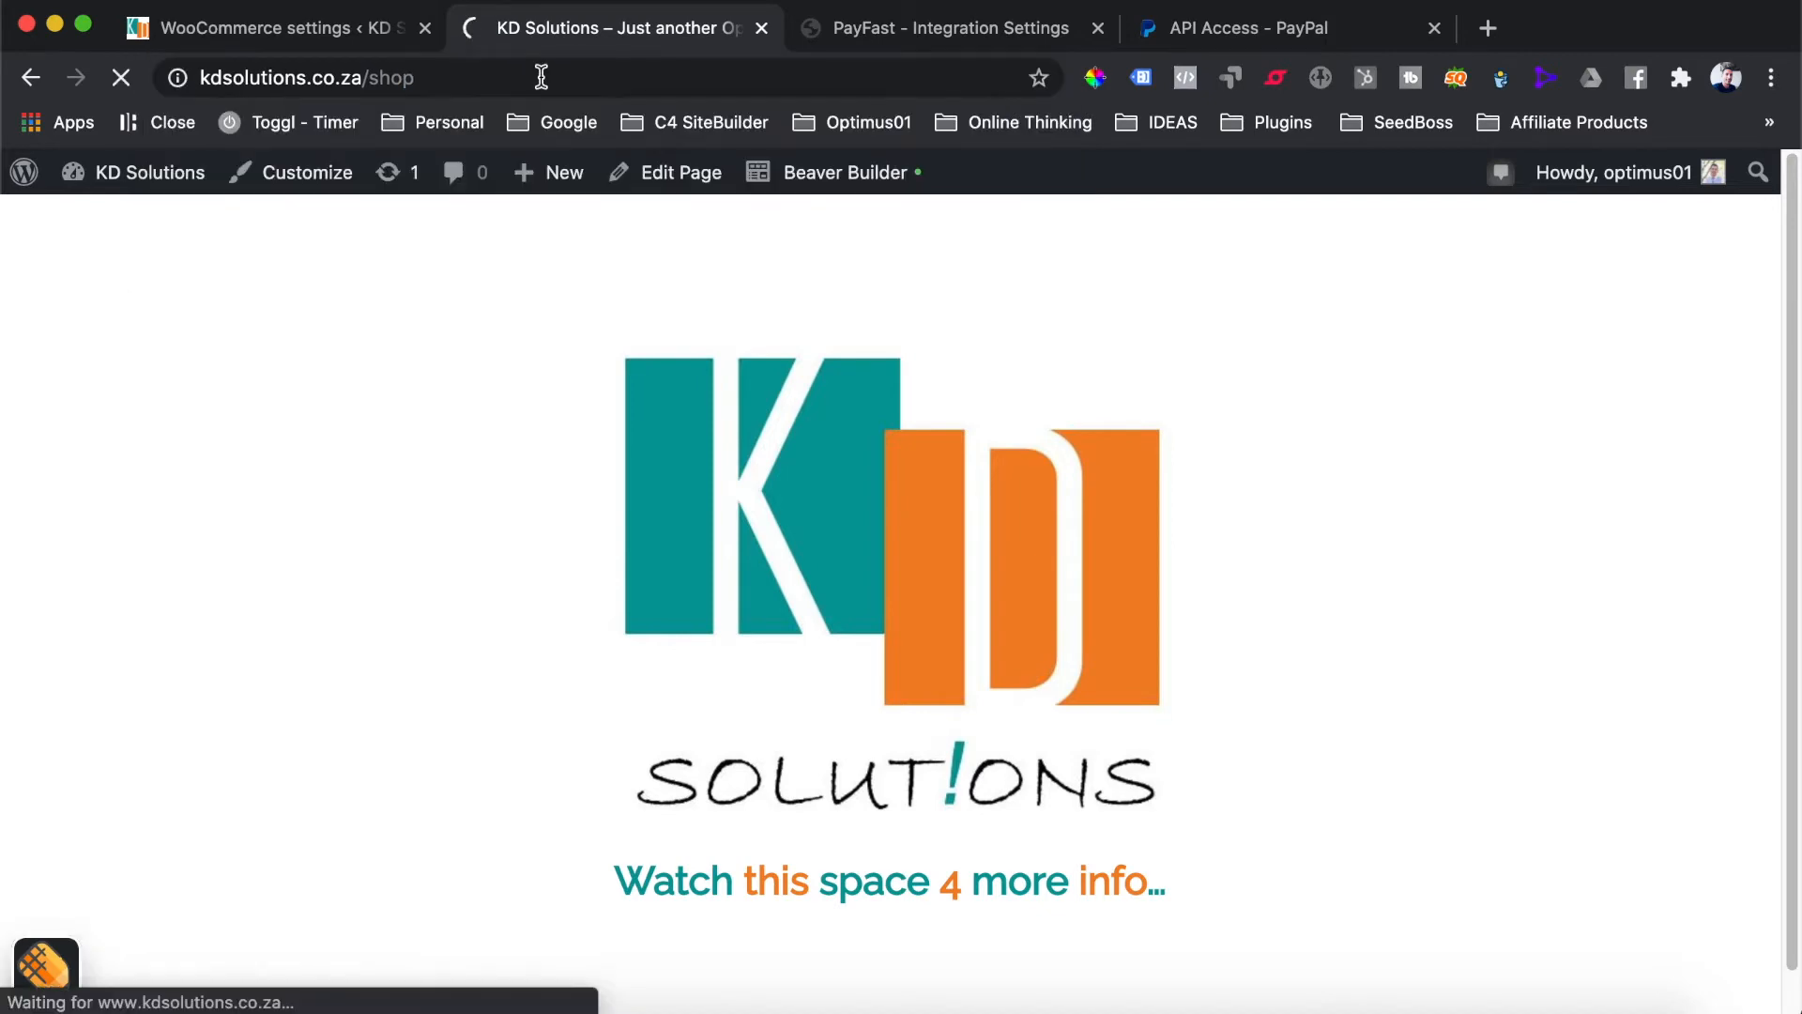
{"action": "scroll", "coordinate": [727, 629], "scroll_direction": "down", "scroll_amount": 4}
{"action": "left_click_drag", "start_coordinate": [1117, 796], "coordinate": [899, 800]}
{"action": "scroll", "coordinate": [899, 792], "scroll_direction": "down", "scroll_amount": 2}
{"action": "left_click", "coordinate": [899, 792]}
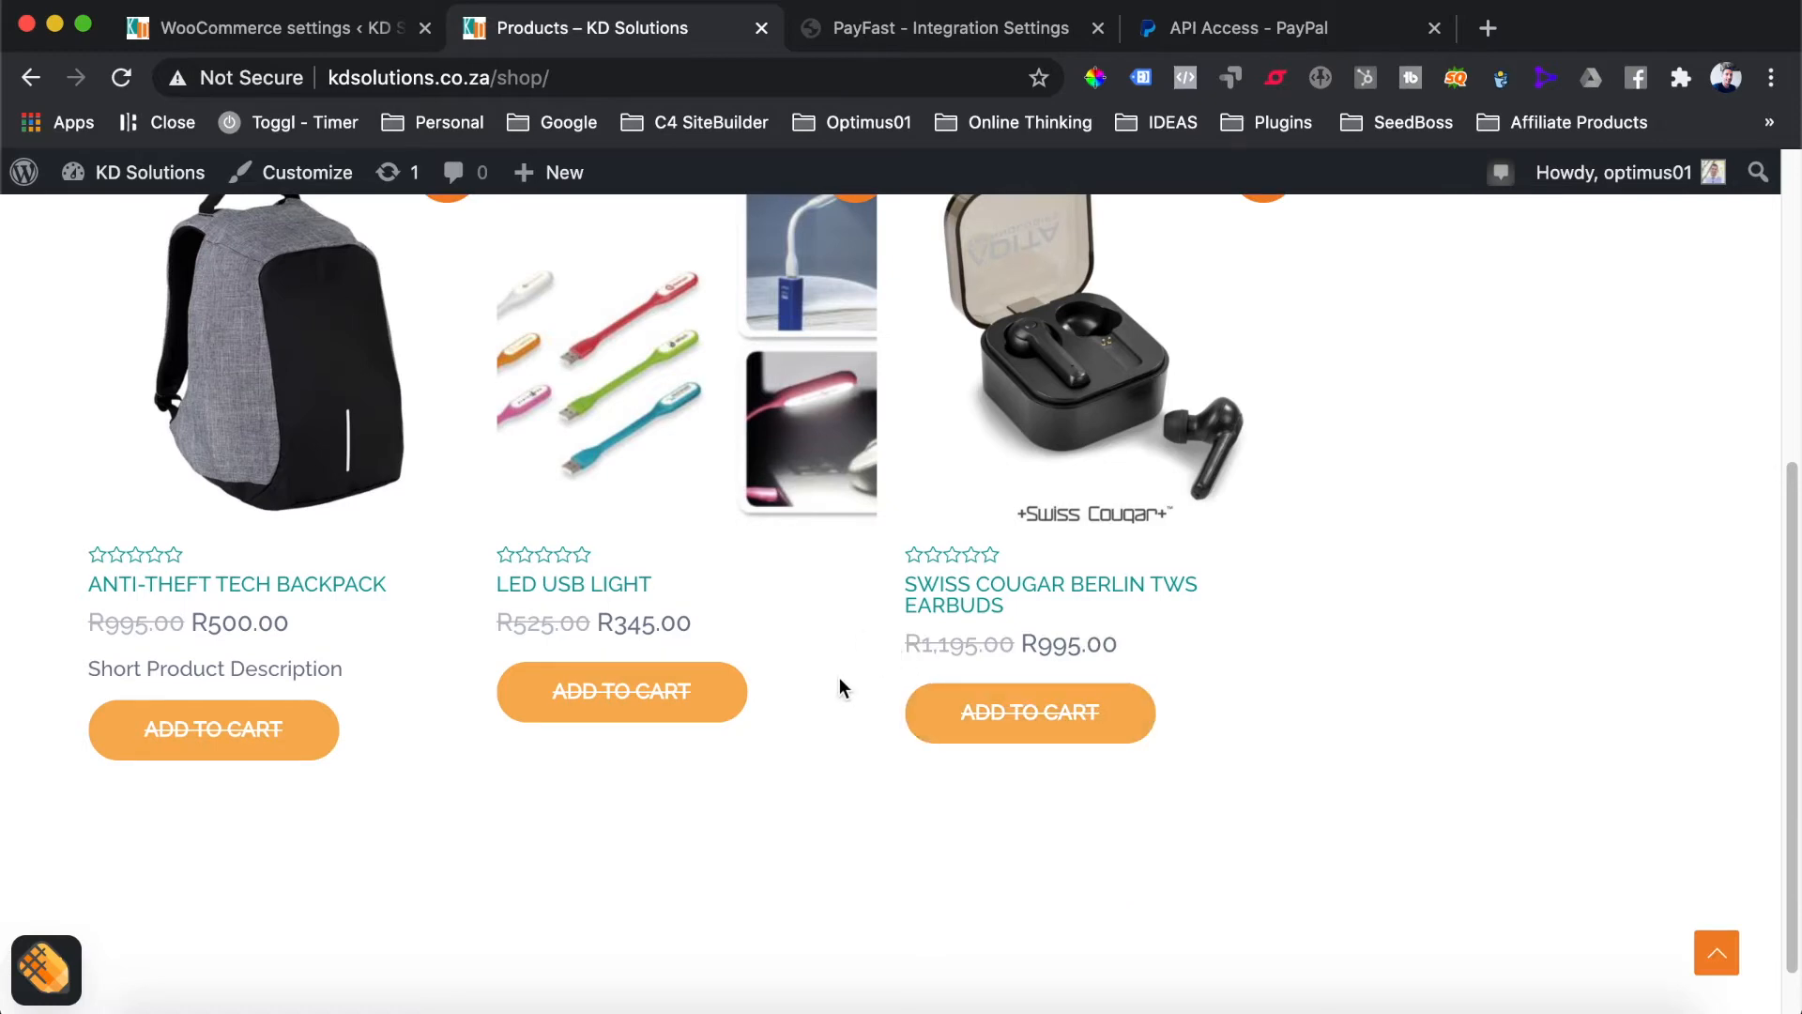
{"action": "left_click_drag", "start_coordinate": [904, 652], "coordinate": [1142, 644]}
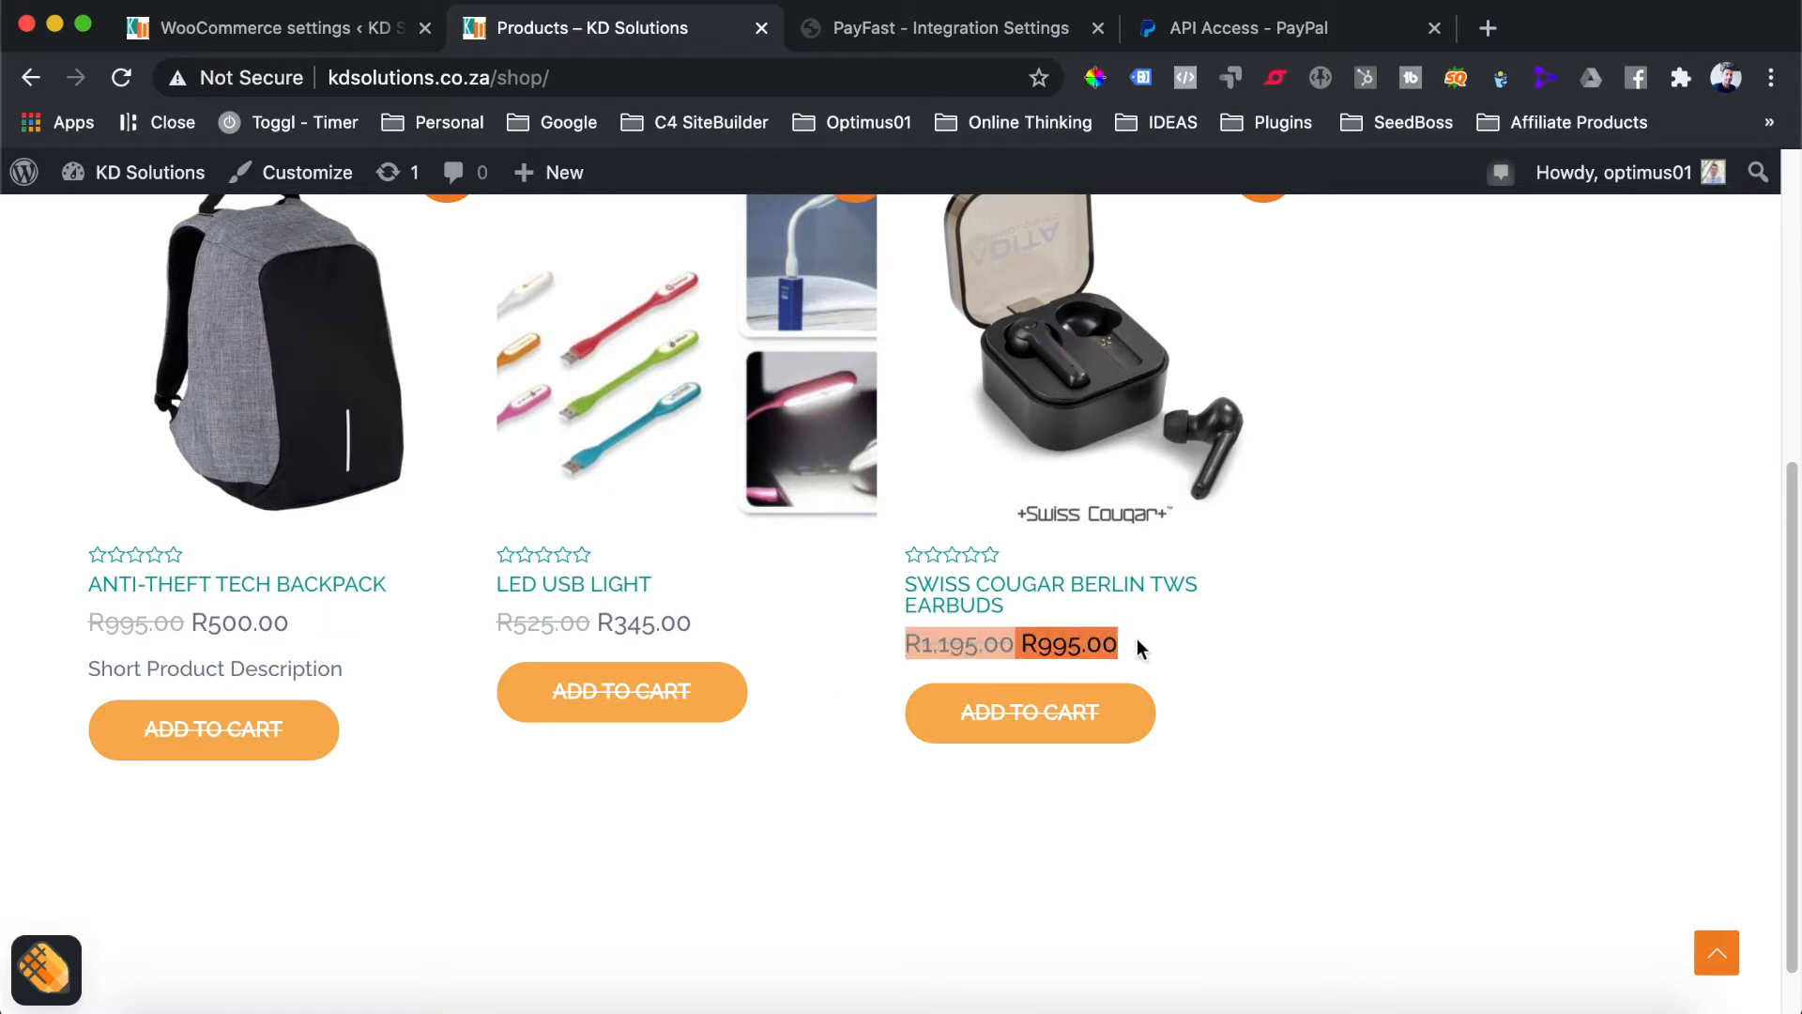
Return to the WooCommerce admin, open the Booster settings and examine the available modules by category
{"action": "left_click", "coordinate": [373, 38]}
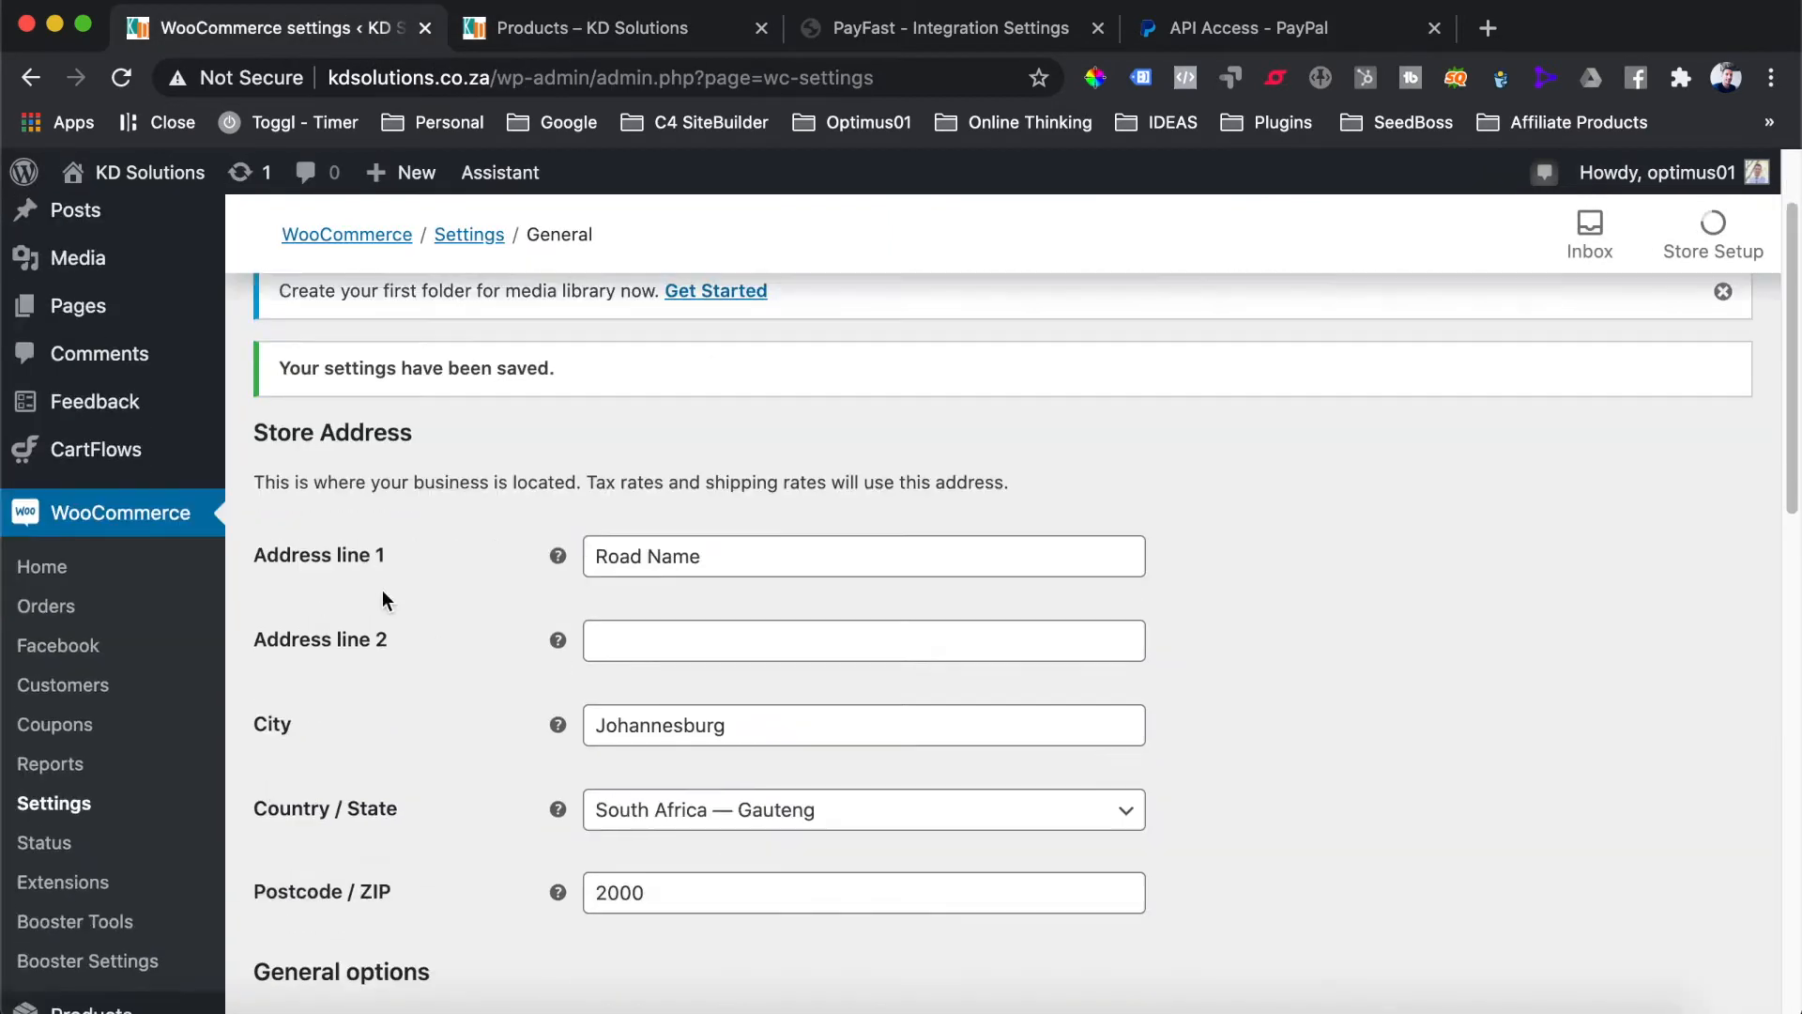
{"action": "scroll", "coordinate": [417, 514], "scroll_direction": "down", "scroll_amount": 5}
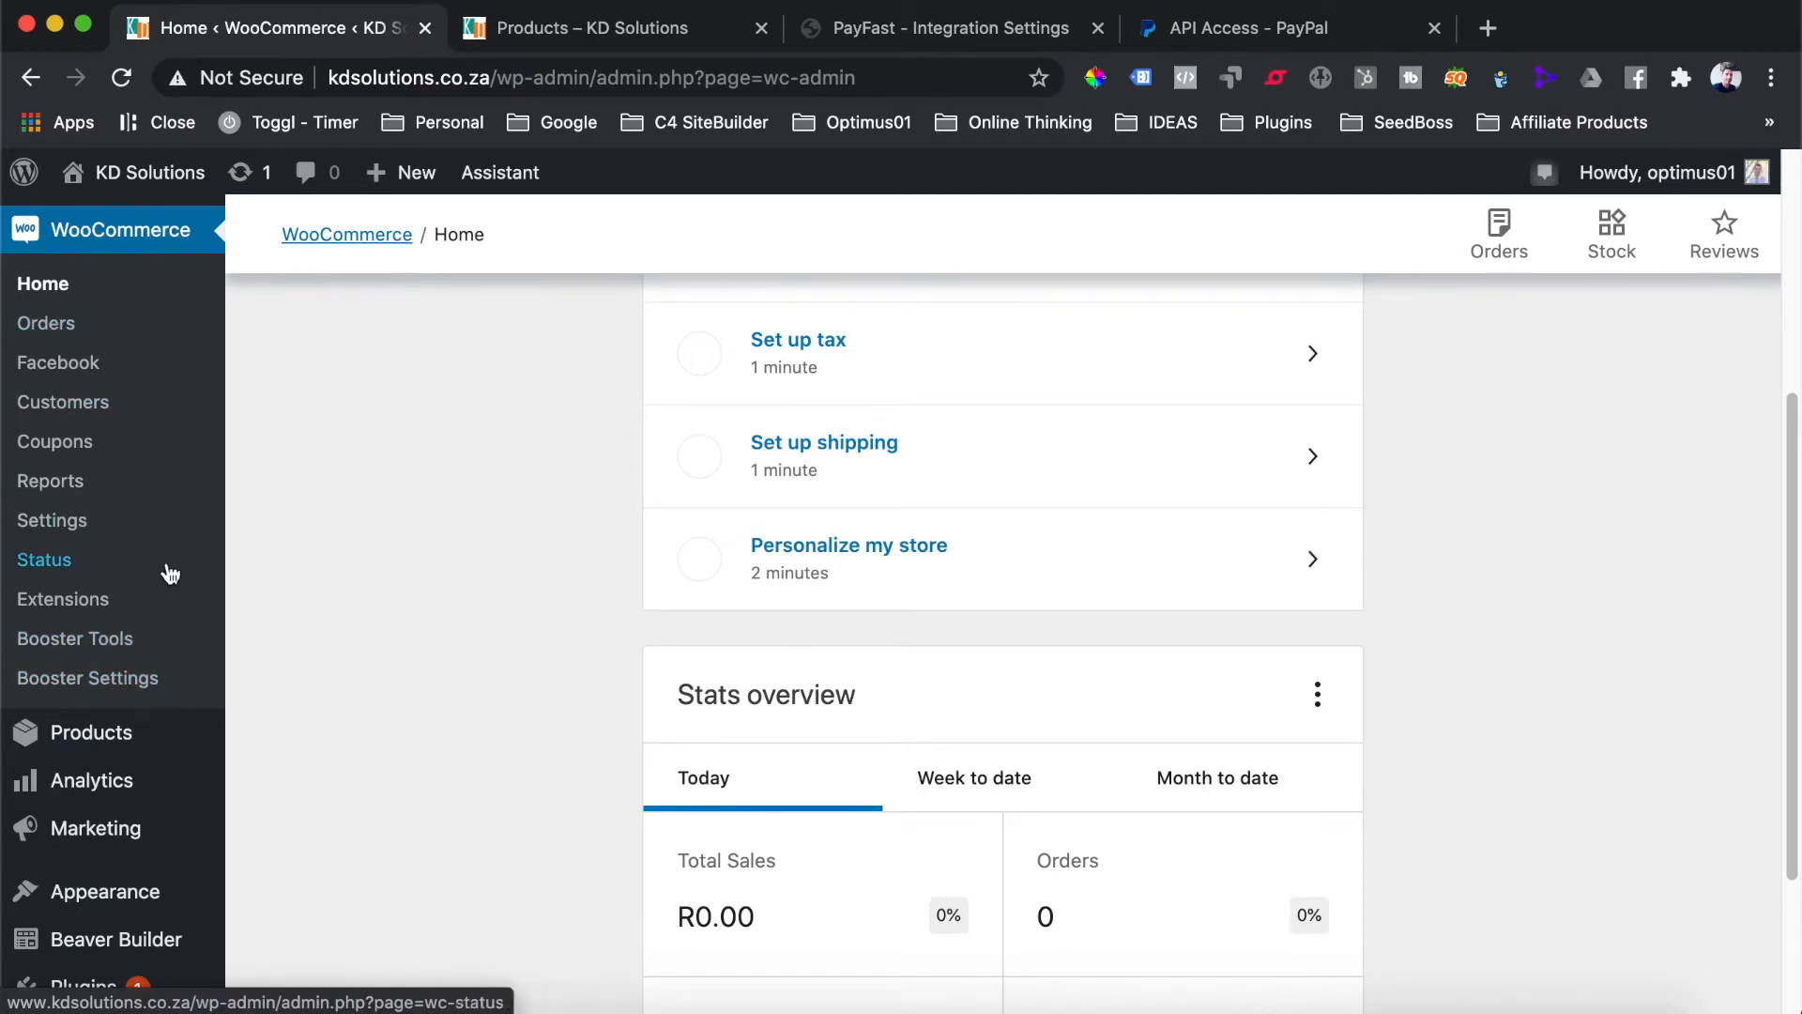
{"action": "left_click", "coordinate": [125, 688]}
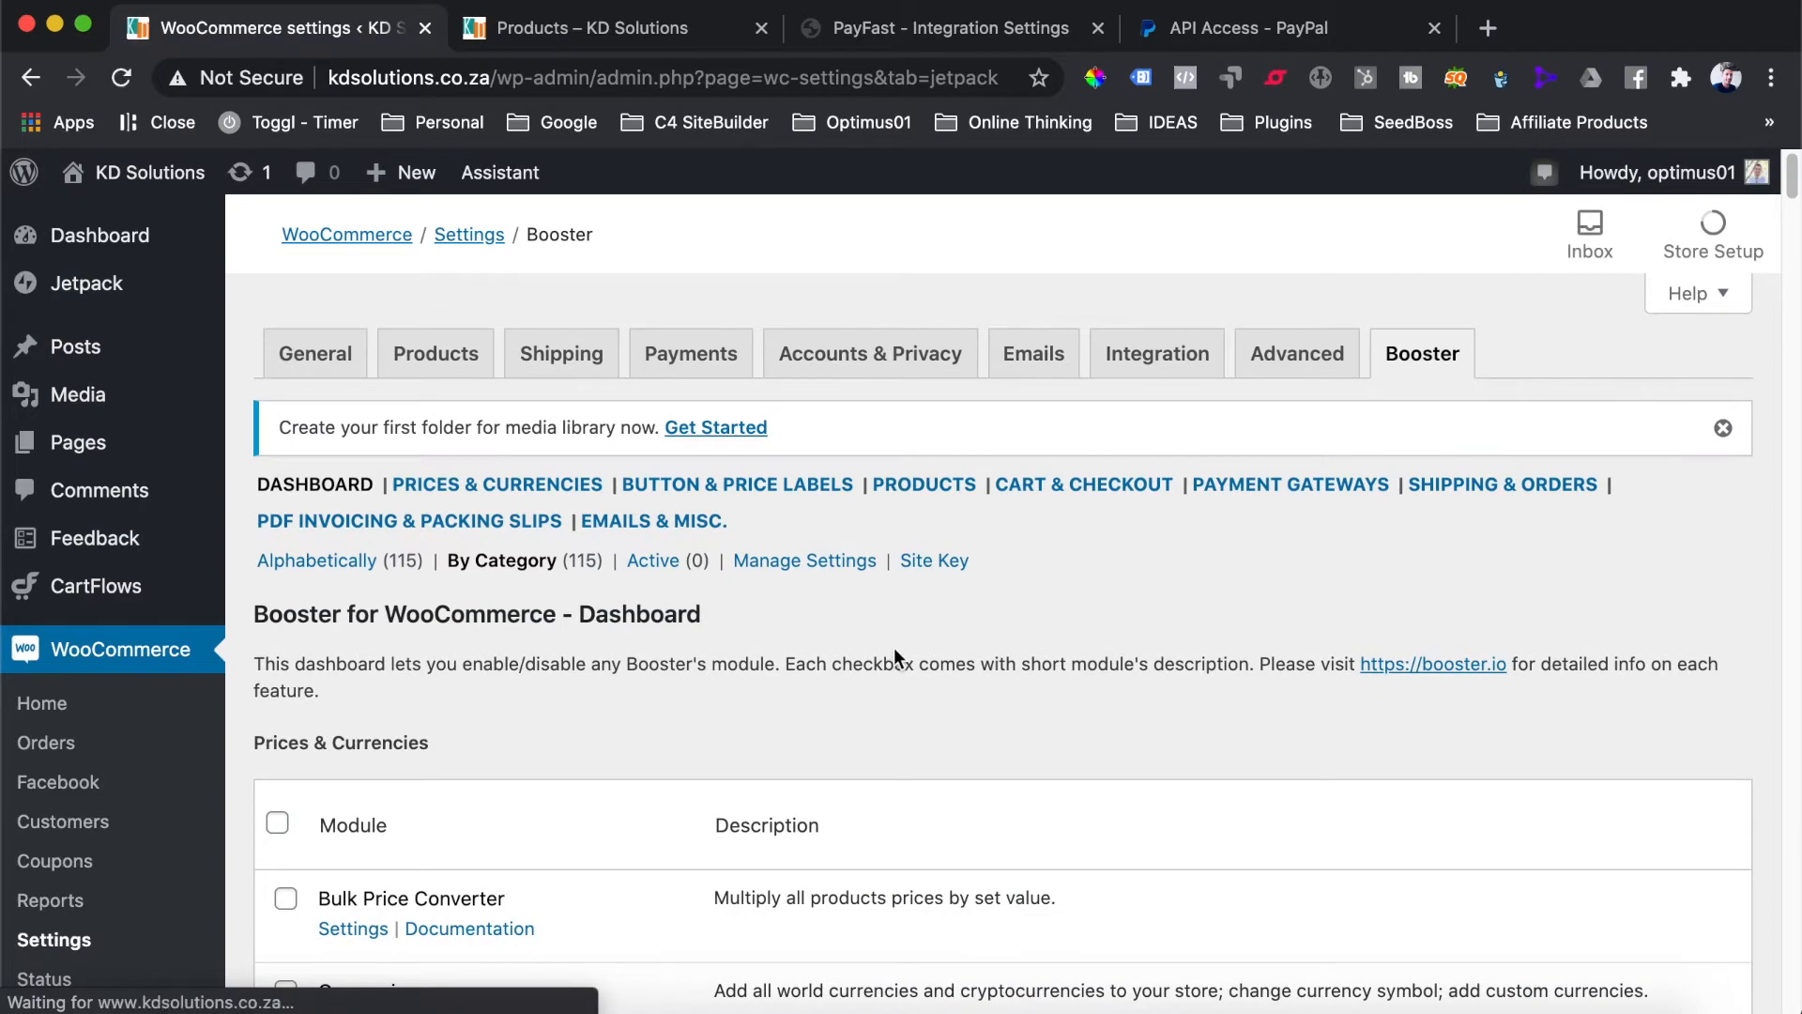
{"action": "scroll", "coordinate": [894, 648], "scroll_direction": "down", "scroll_amount": 7}
{"action": "scroll", "coordinate": [702, 560], "scroll_direction": "down", "scroll_amount": 15}
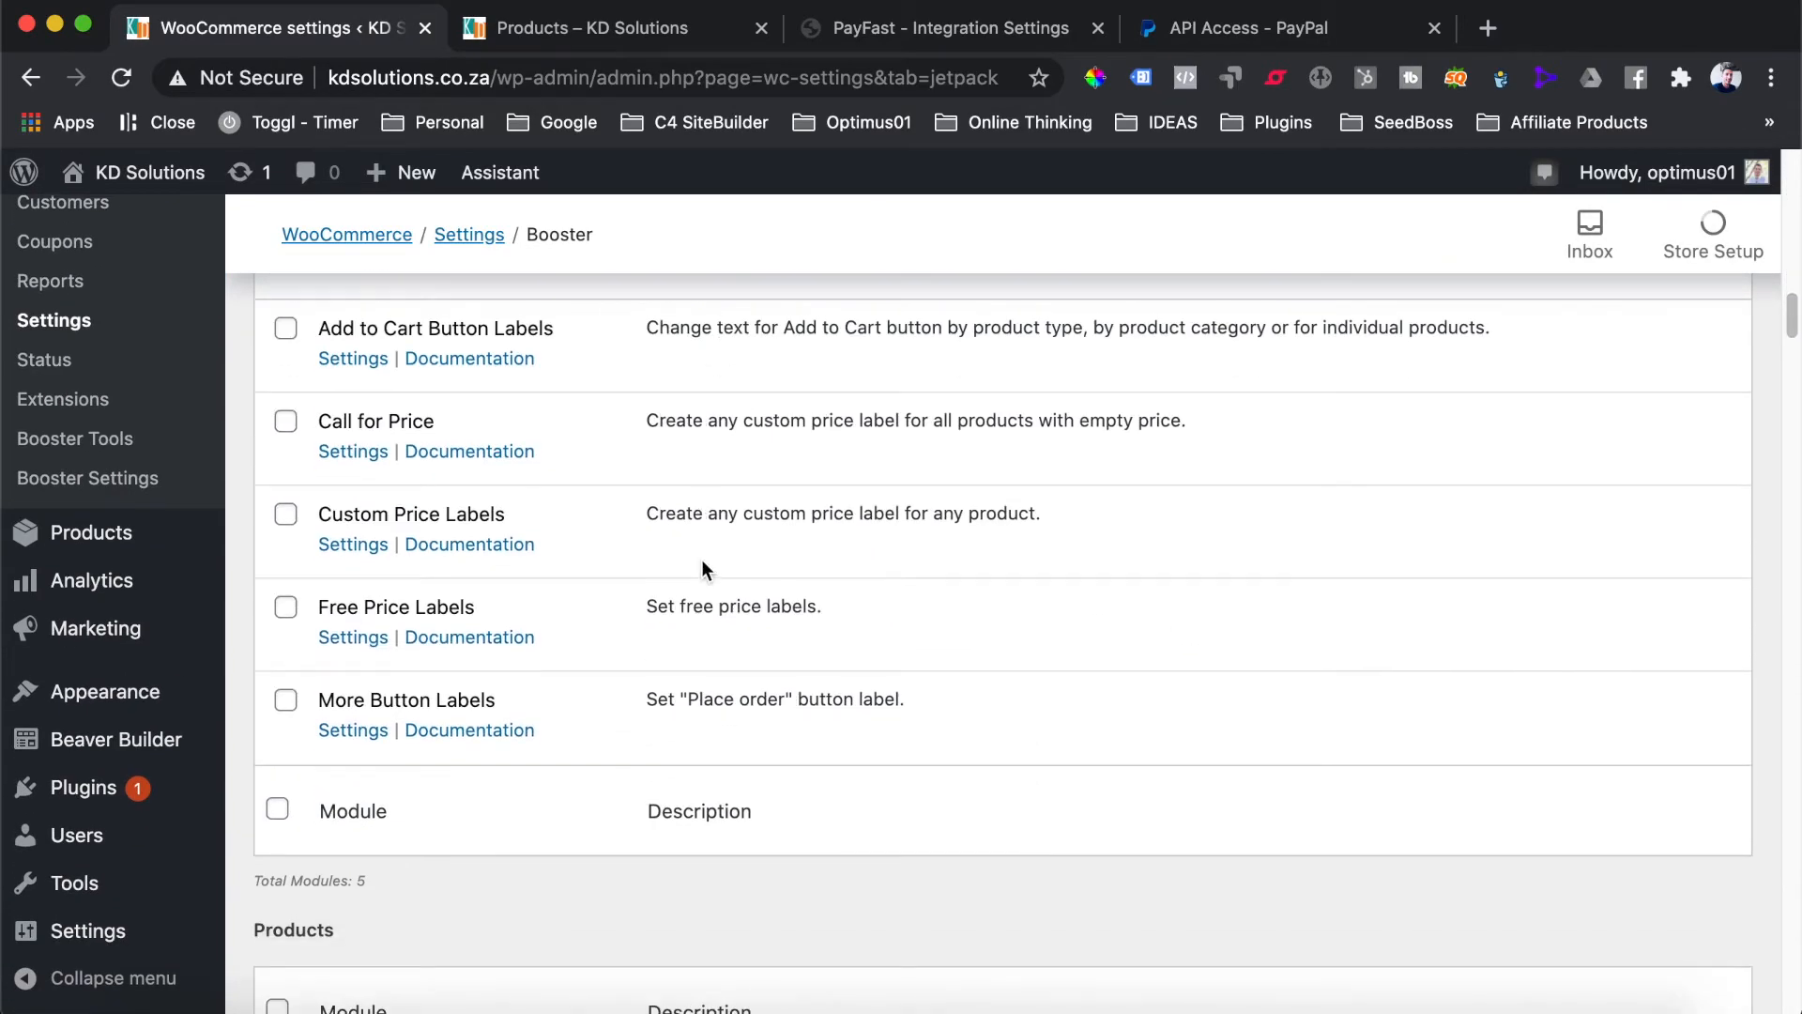
{"action": "scroll", "coordinate": [702, 560], "scroll_direction": "up", "scroll_amount": 6}
{"action": "scroll", "coordinate": [580, 510], "scroll_direction": "up", "scroll_amount": 14}
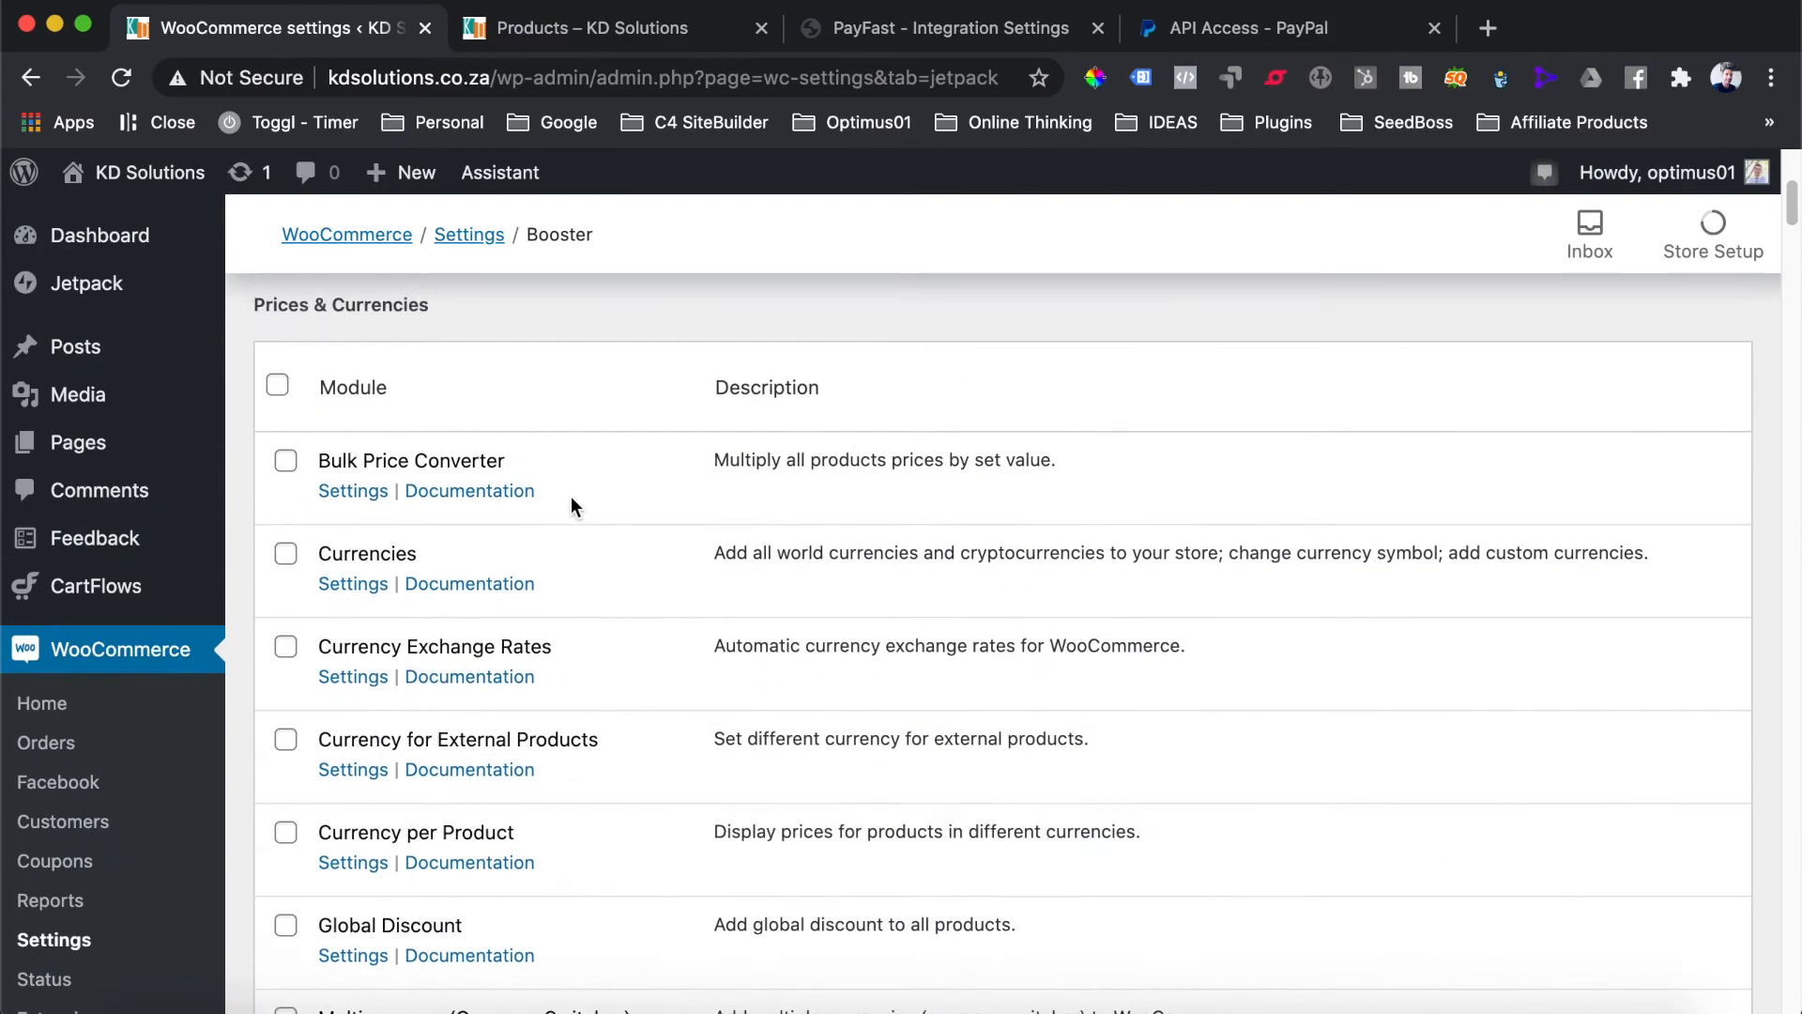
{"action": "scroll", "coordinate": [475, 647], "scroll_direction": "down", "scroll_amount": 15}
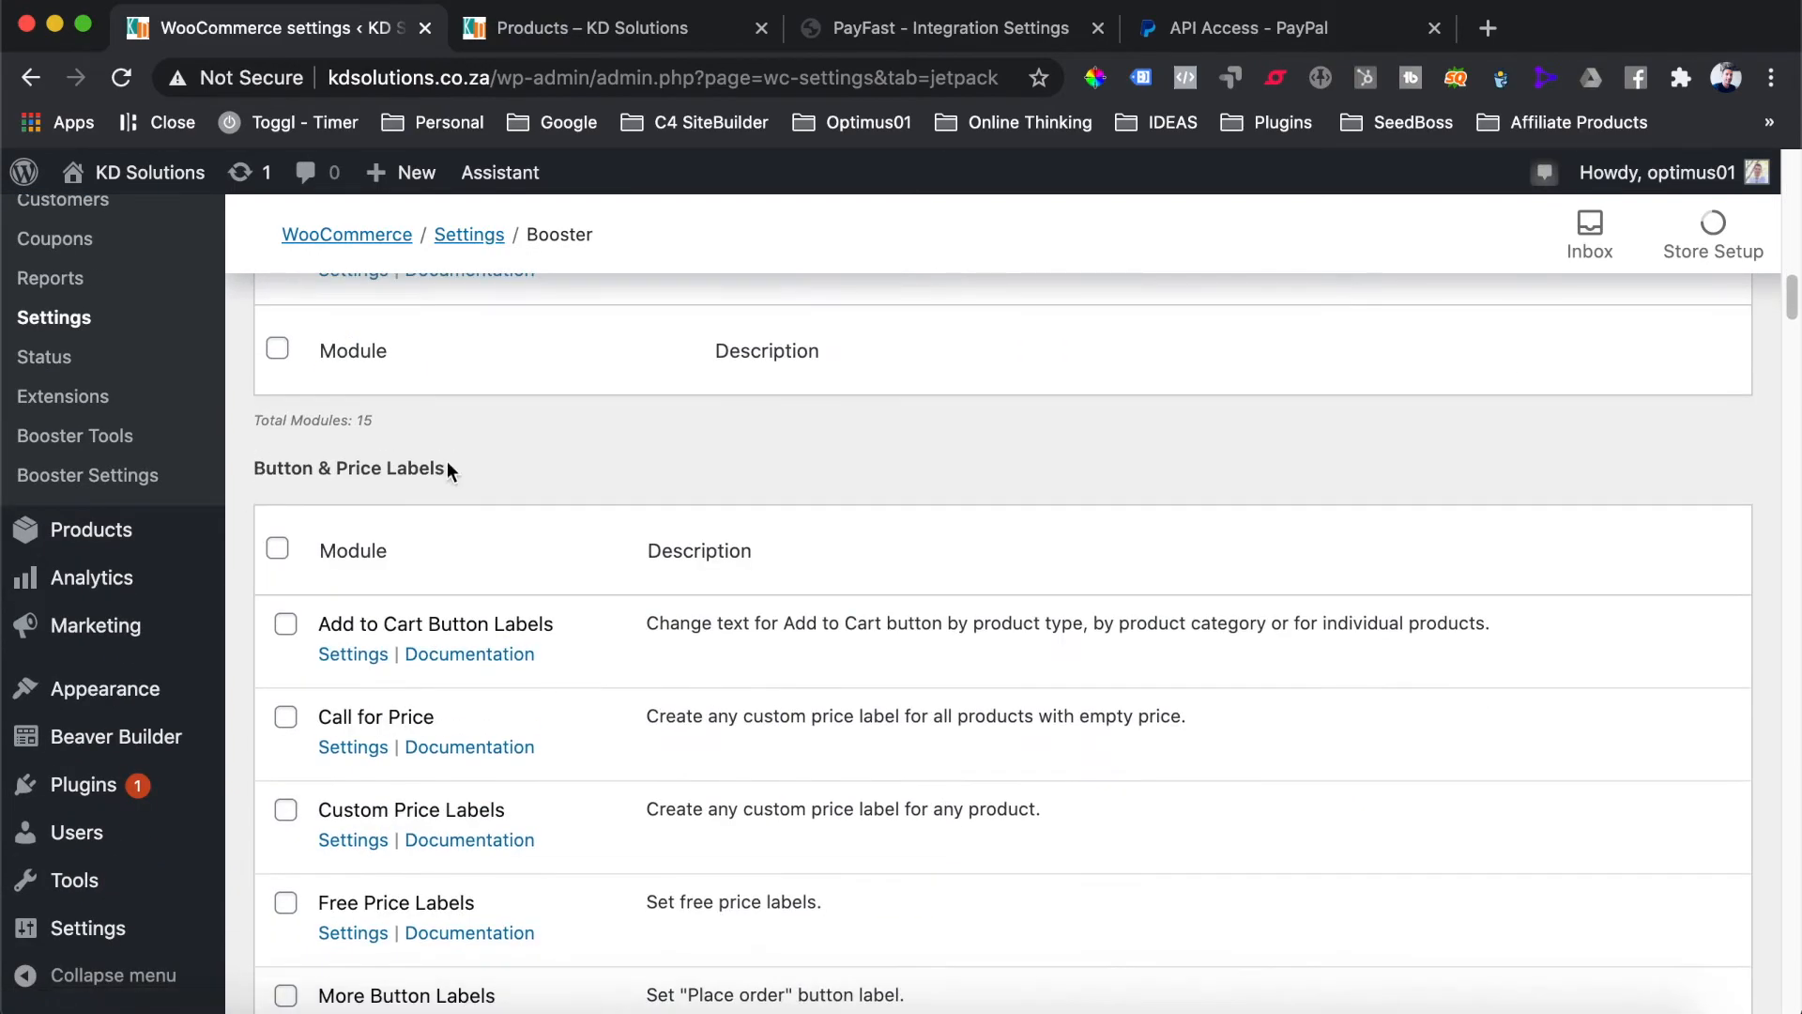
{"action": "scroll", "coordinate": [448, 464], "scroll_direction": "down", "scroll_amount": 20}
{"action": "scroll", "coordinate": [447, 464], "scroll_direction": "up", "scroll_amount": 20}
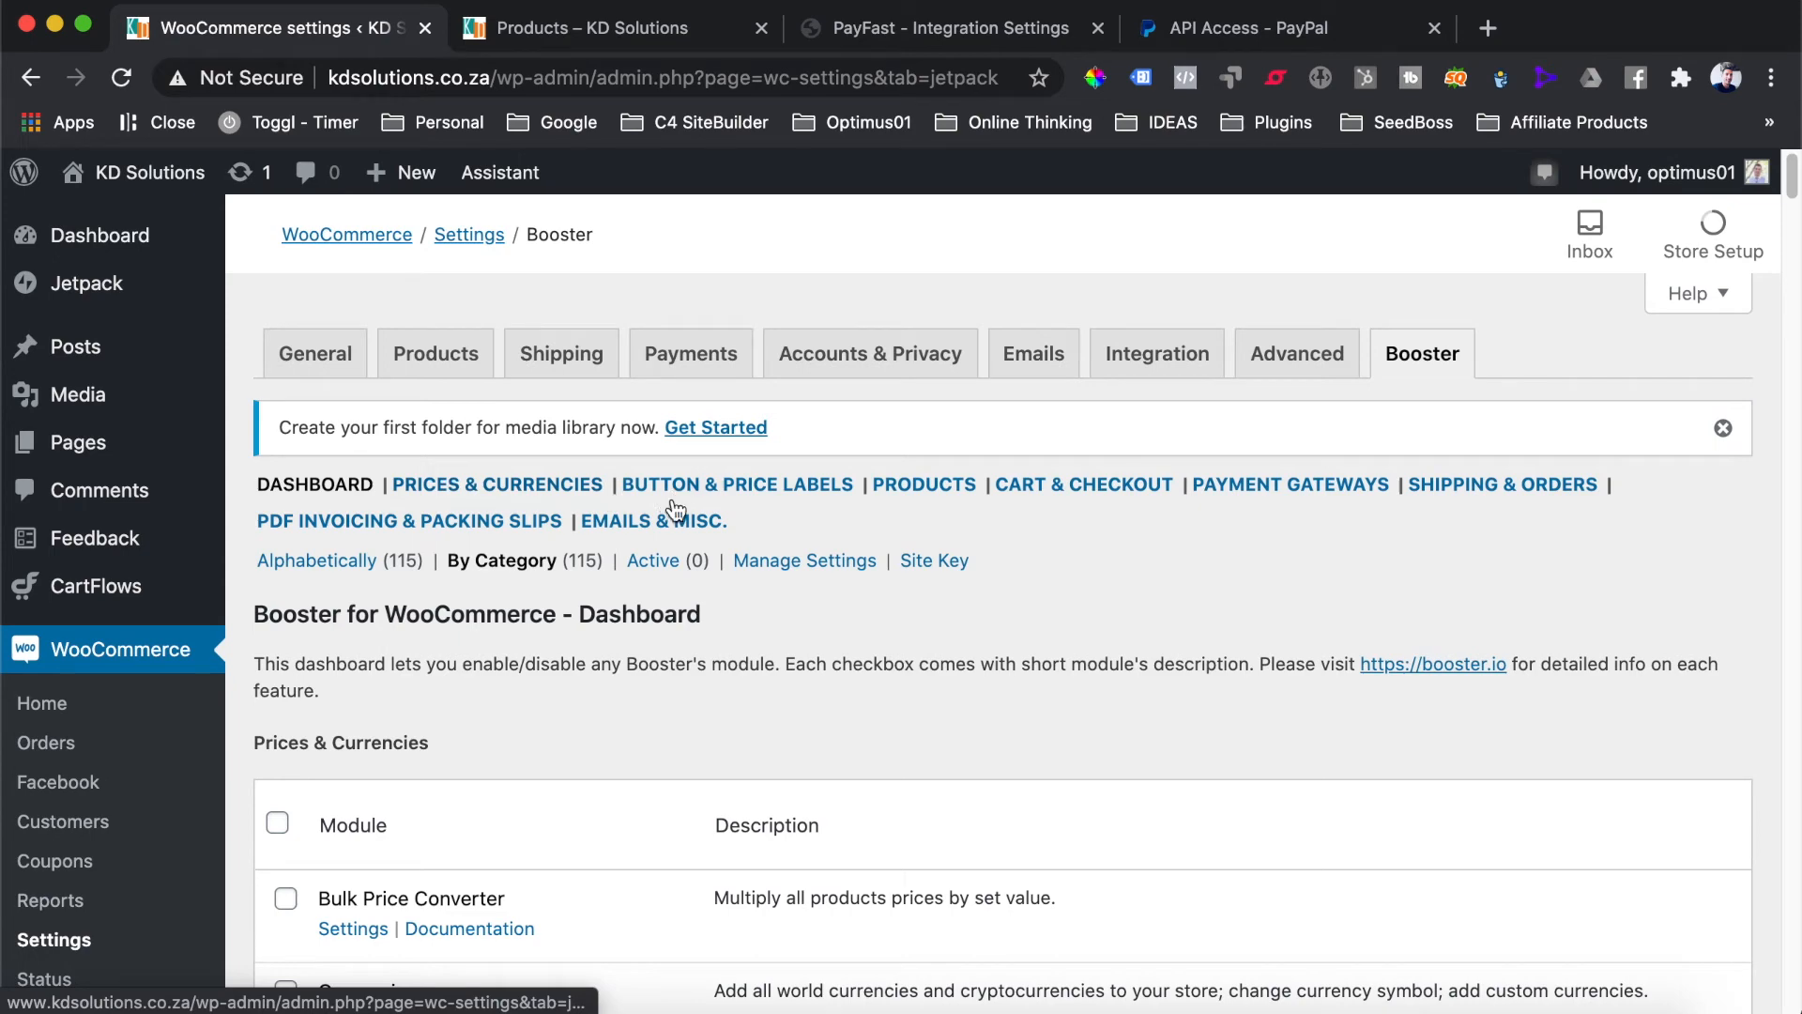
{"action": "scroll", "coordinate": [465, 640], "scroll_direction": "down", "scroll_amount": 10}
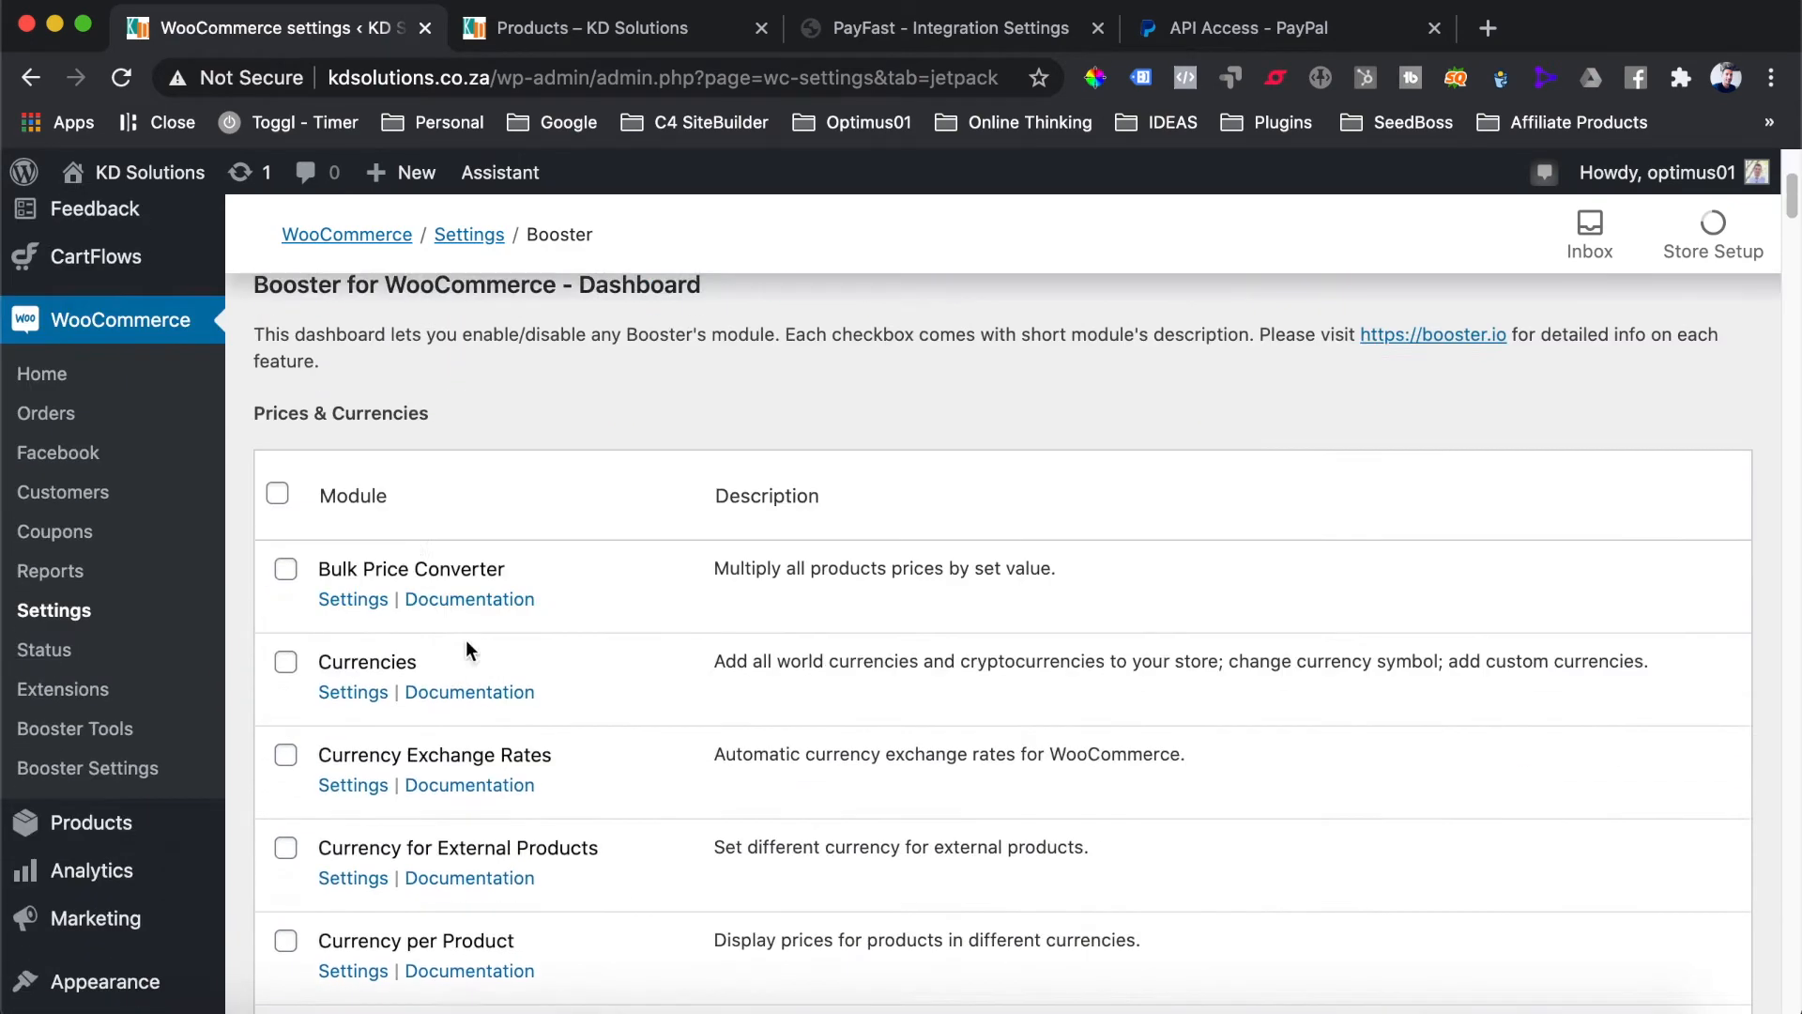
{"action": "scroll", "coordinate": [503, 644], "scroll_direction": "up", "scroll_amount": 10}
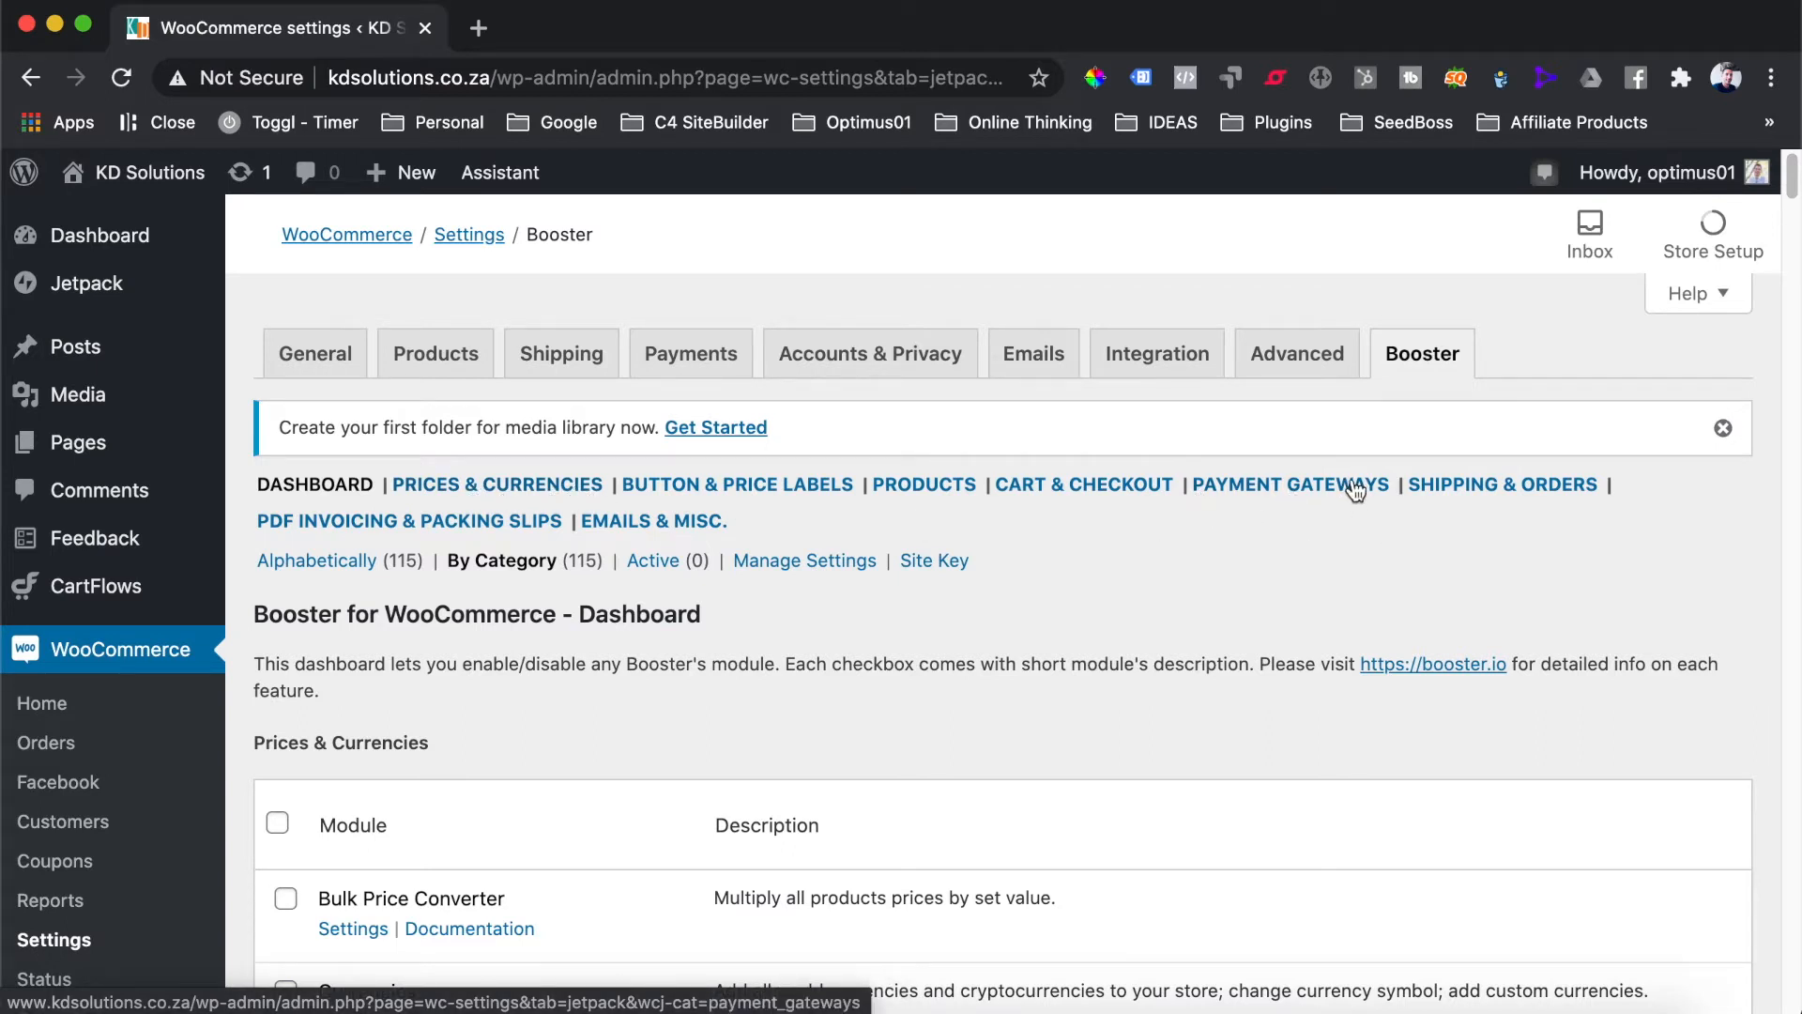
Find the Prices and Currencies by Country module in Booster's Prices & Currencies category and open its settings
{"action": "left_click", "coordinate": [495, 485]}
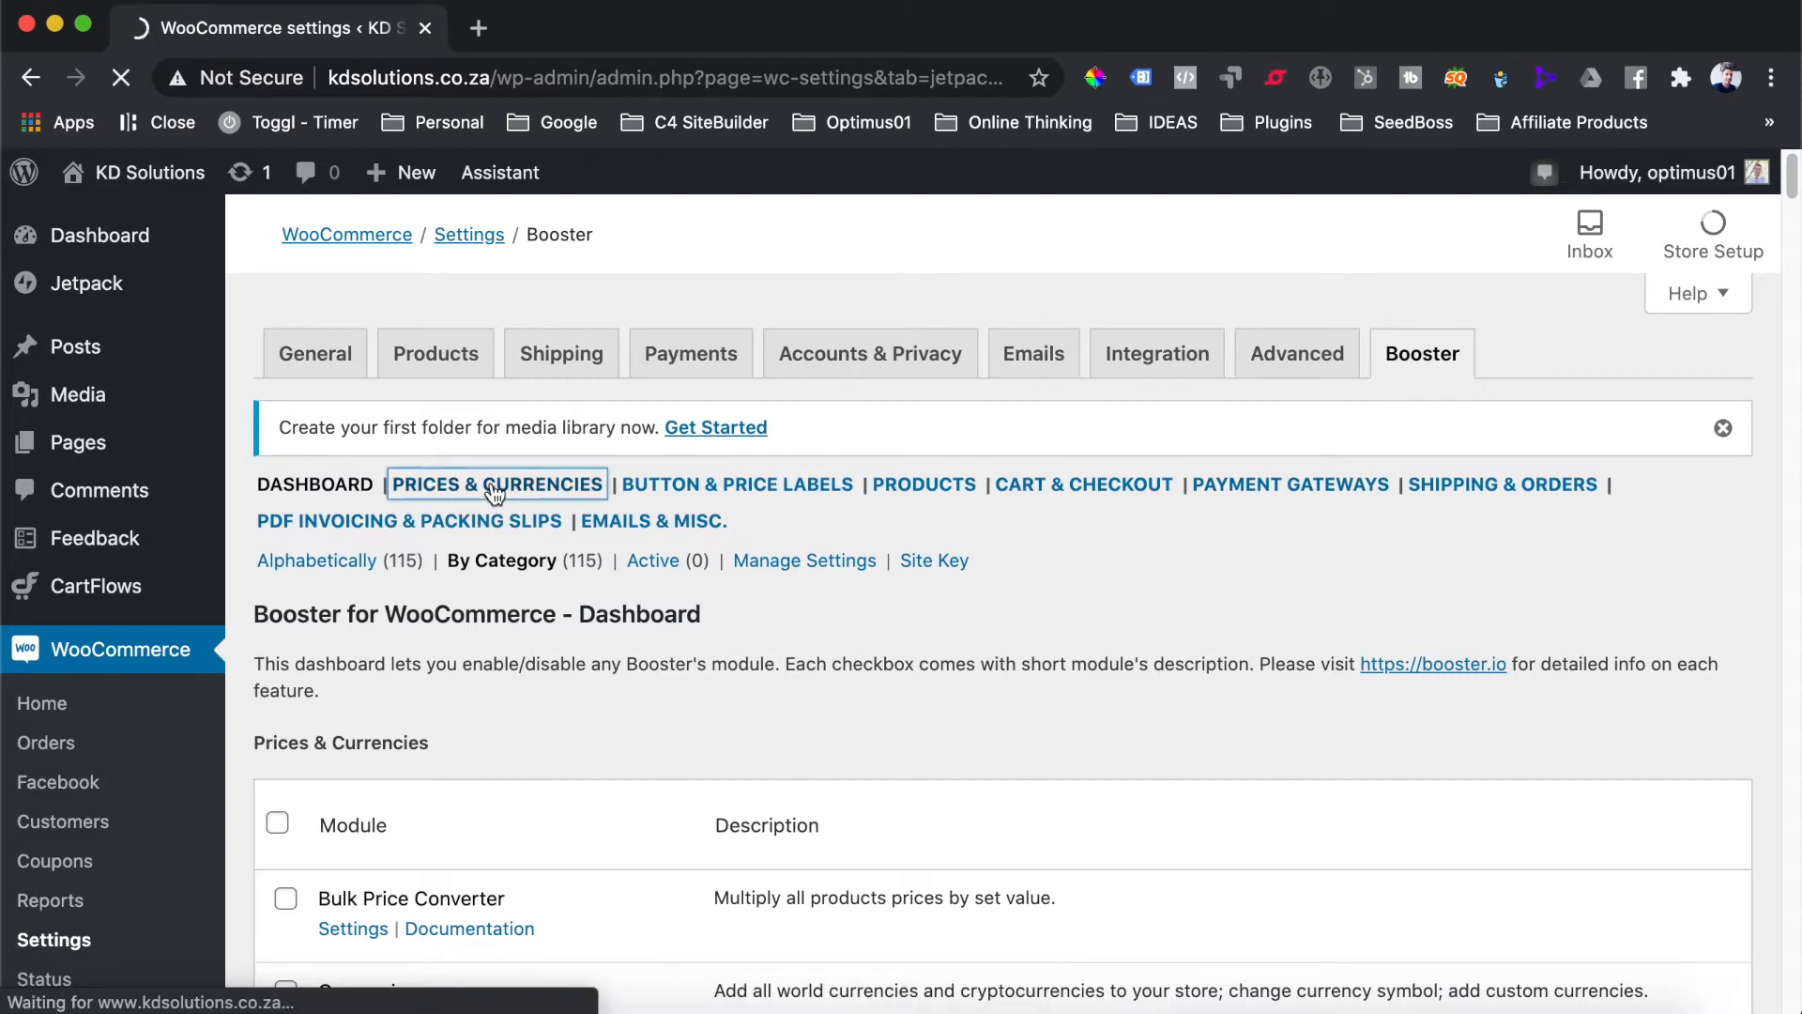
{"action": "scroll", "coordinate": [492, 482], "scroll_direction": "down", "scroll_amount": 5}
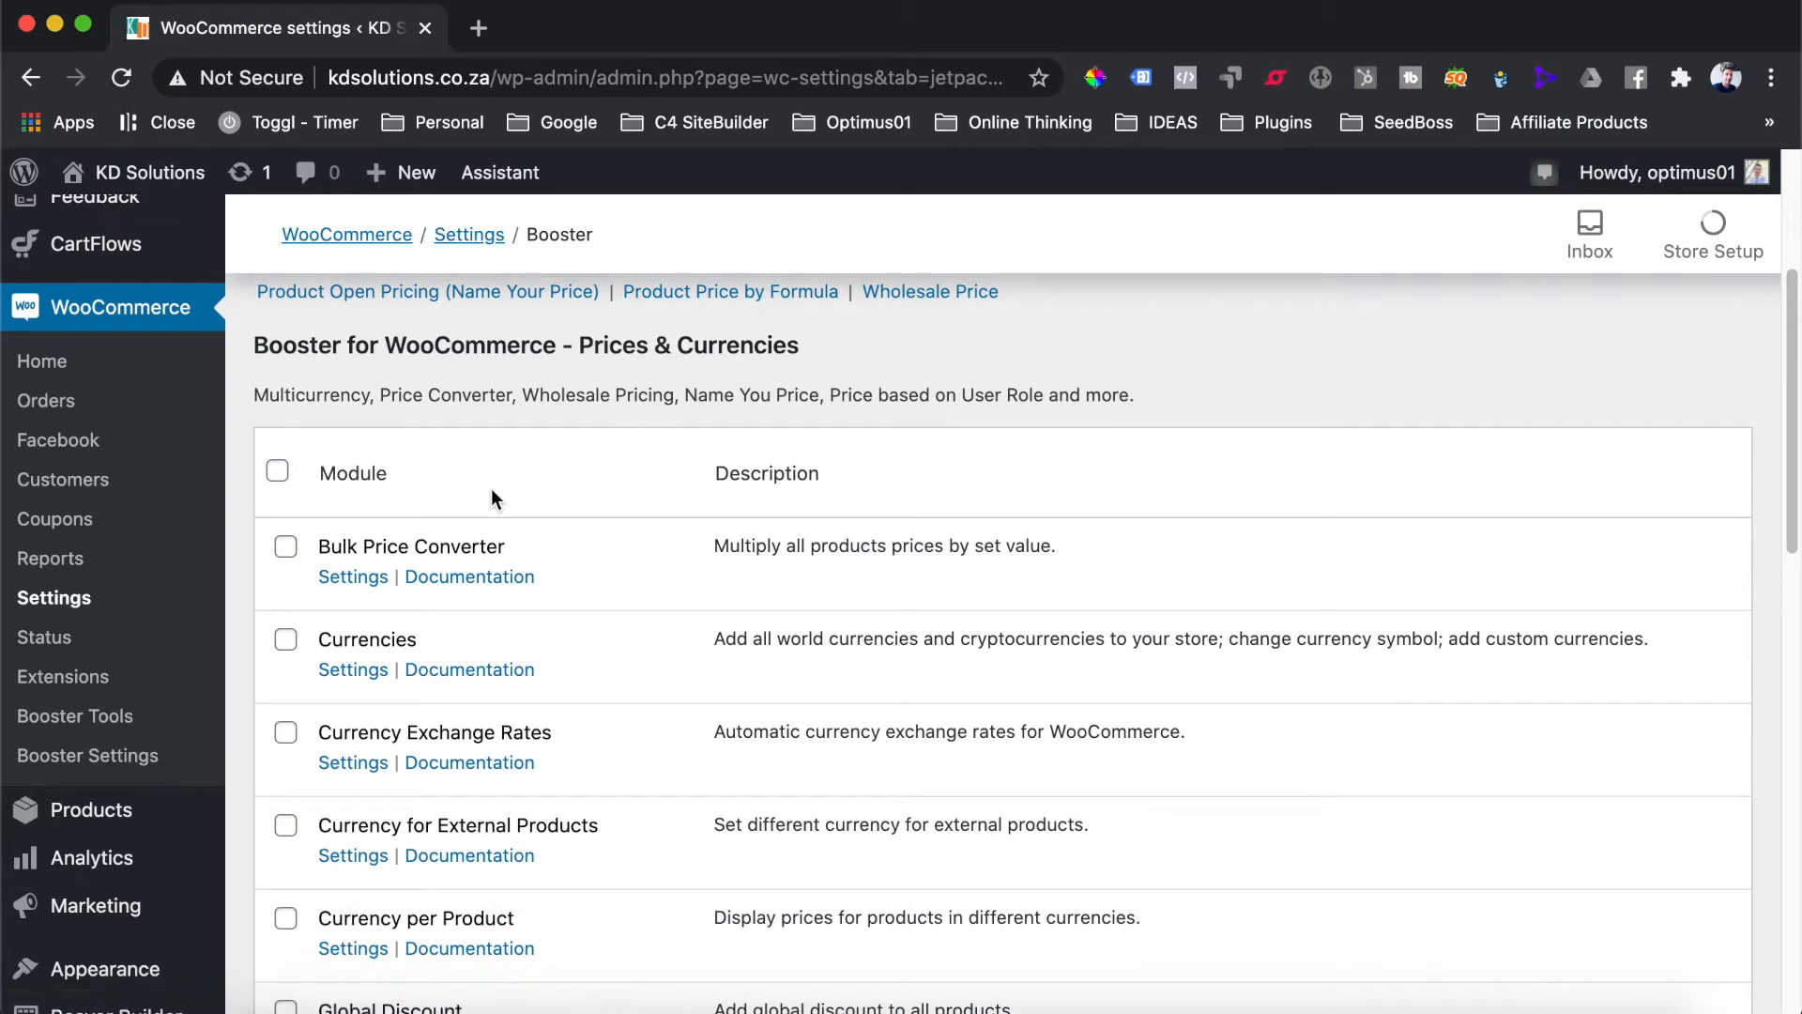
{"action": "scroll", "coordinate": [492, 484], "scroll_direction": "down", "scroll_amount": 3}
{"action": "scroll", "coordinate": [492, 490], "scroll_direction": "down", "scroll_amount": 3}
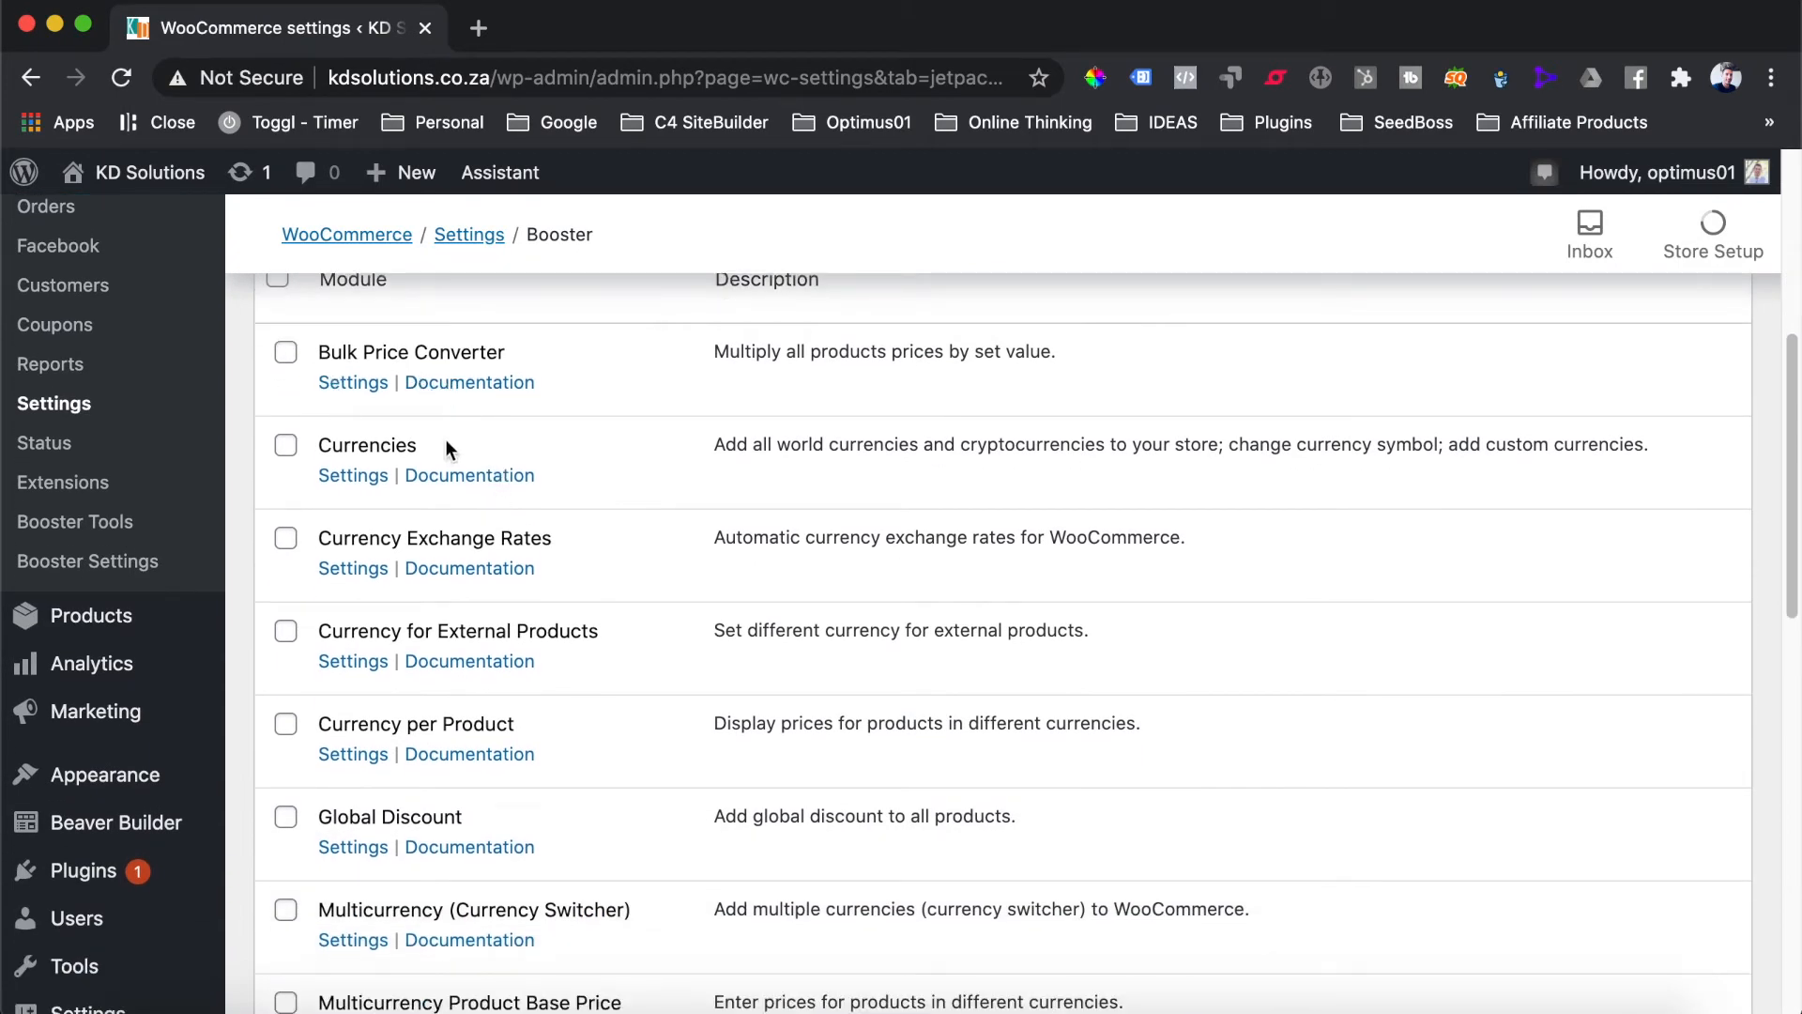
{"action": "scroll", "coordinate": [576, 642], "scroll_direction": "down", "scroll_amount": 8}
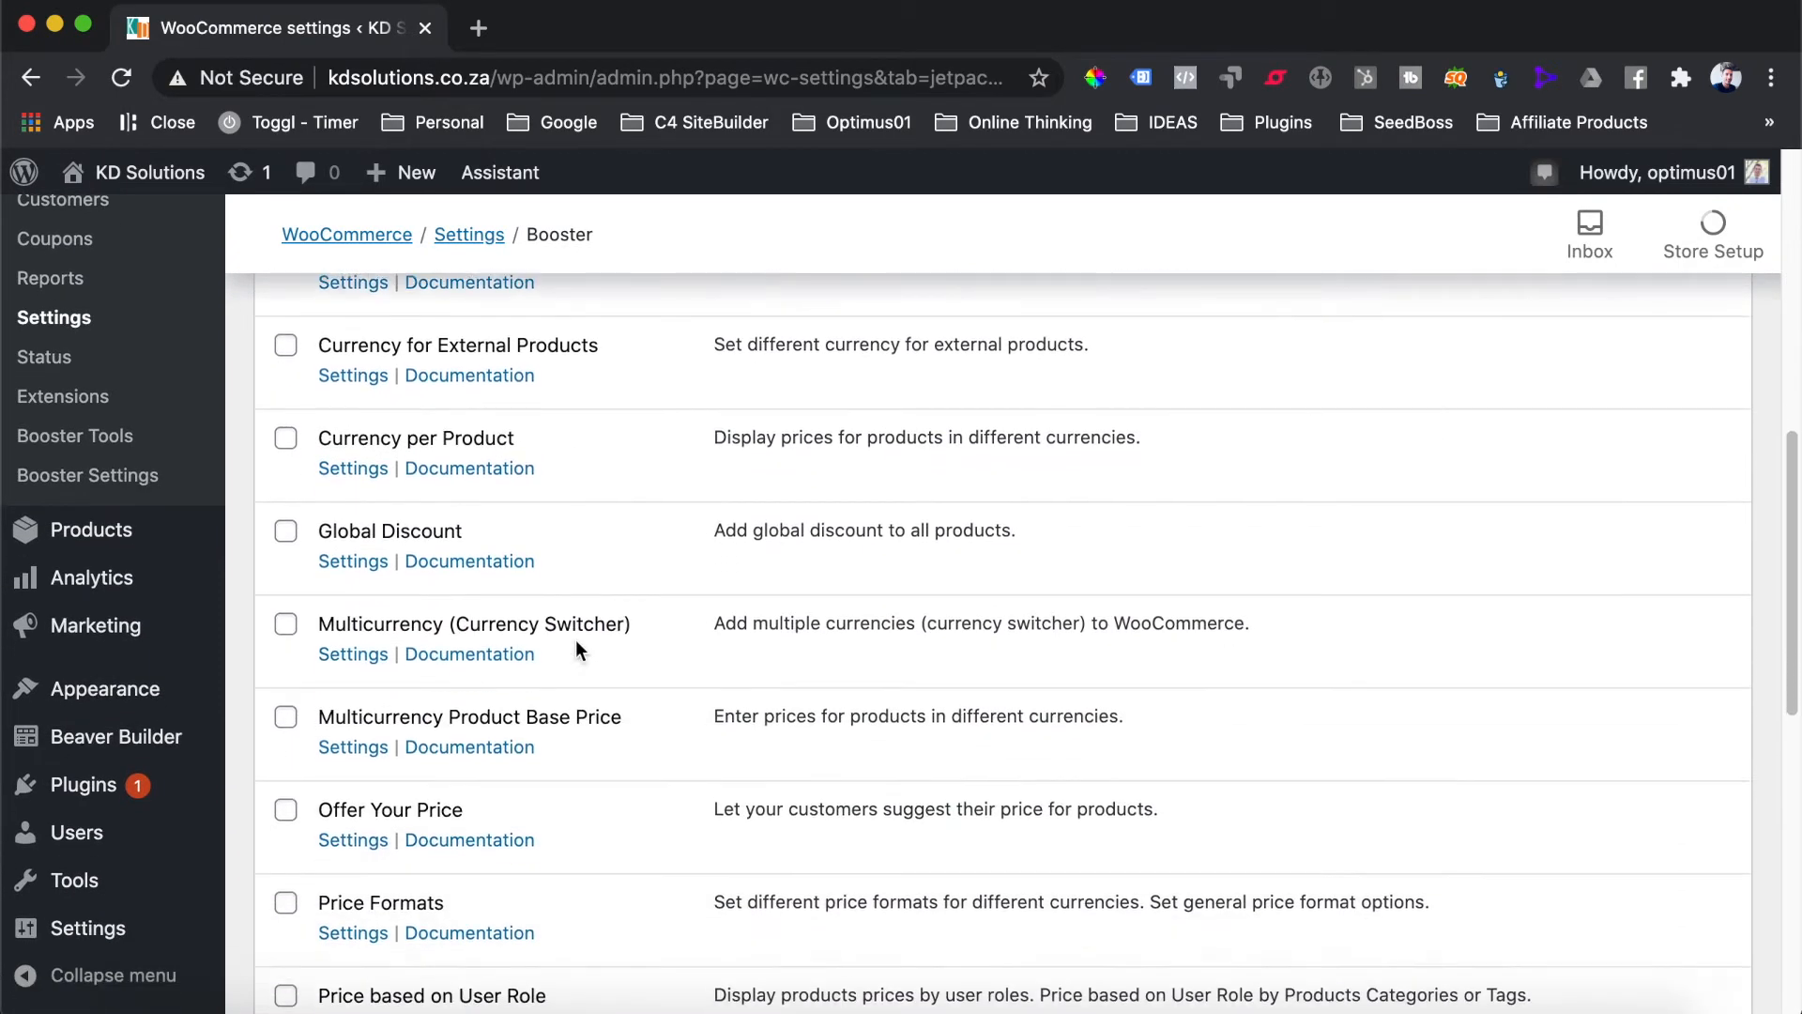
{"action": "scroll", "coordinate": [577, 639], "scroll_direction": "down", "scroll_amount": 8}
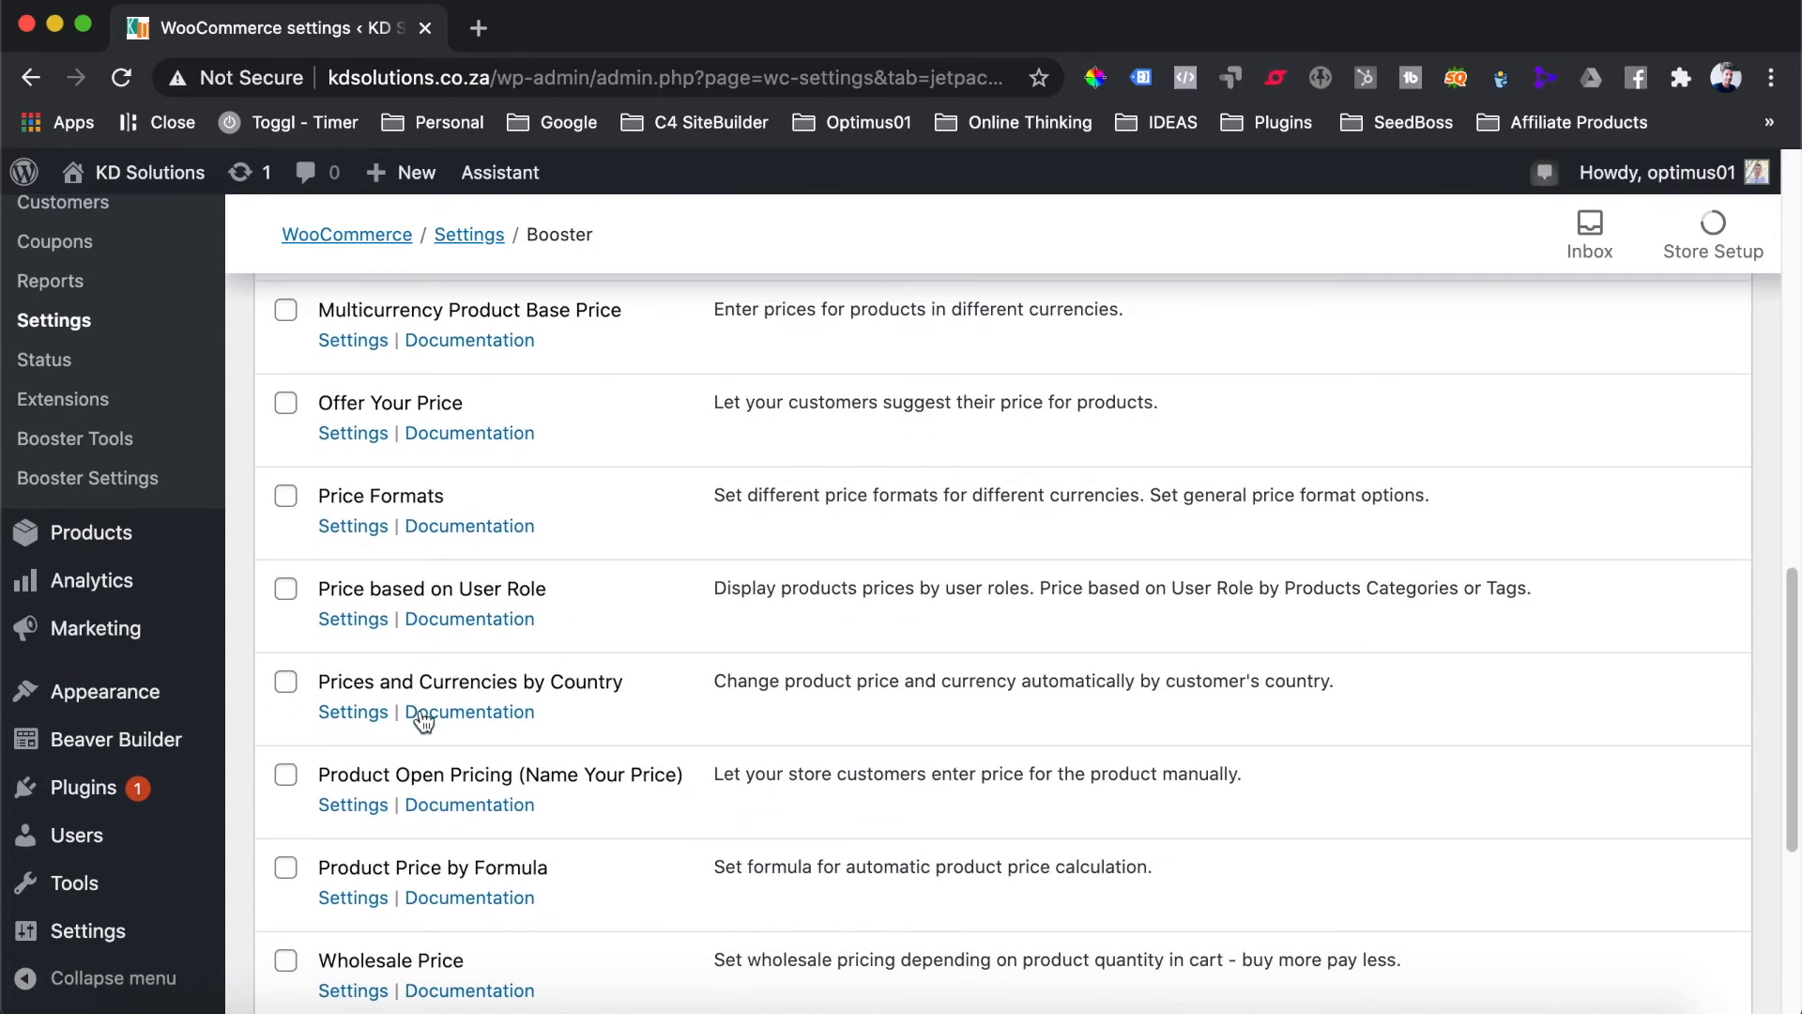
{"action": "left_click", "coordinate": [353, 713]}
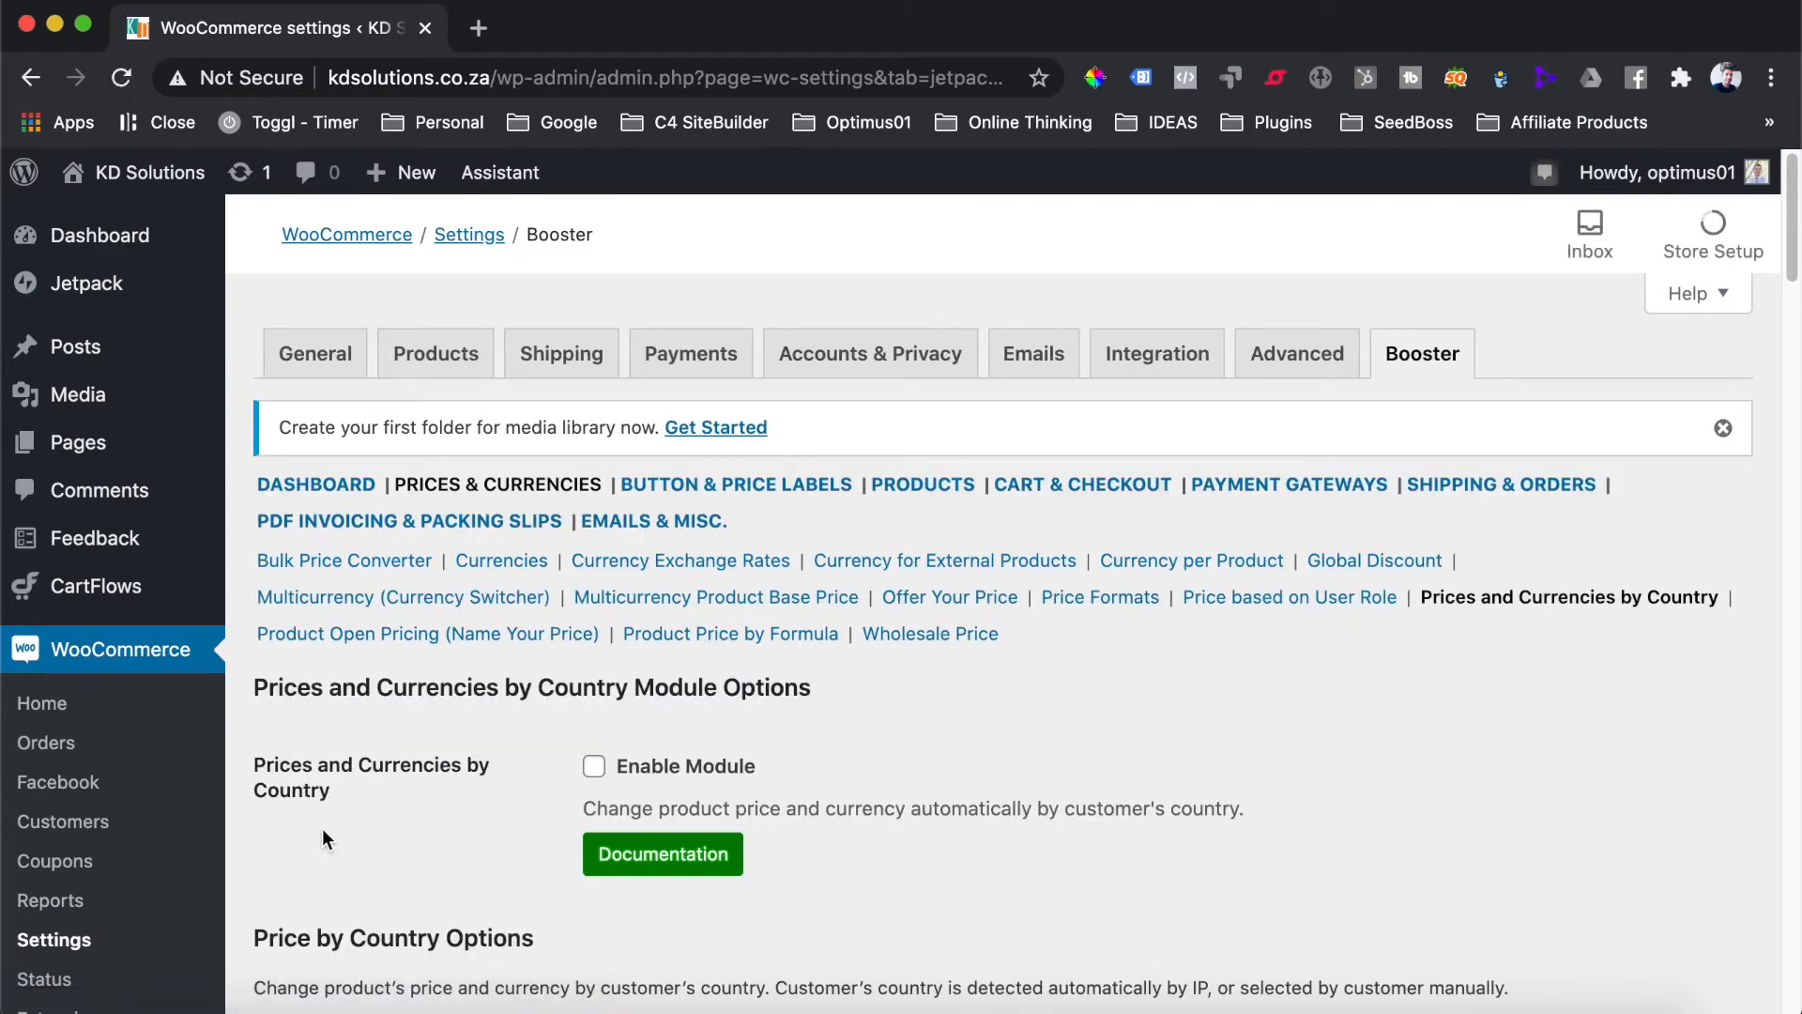
Enable the Prices and Currencies by Country module and set the Customer Country Detection Method to by IP
{"action": "scroll", "coordinate": [323, 828], "scroll_direction": "down", "scroll_amount": 5}
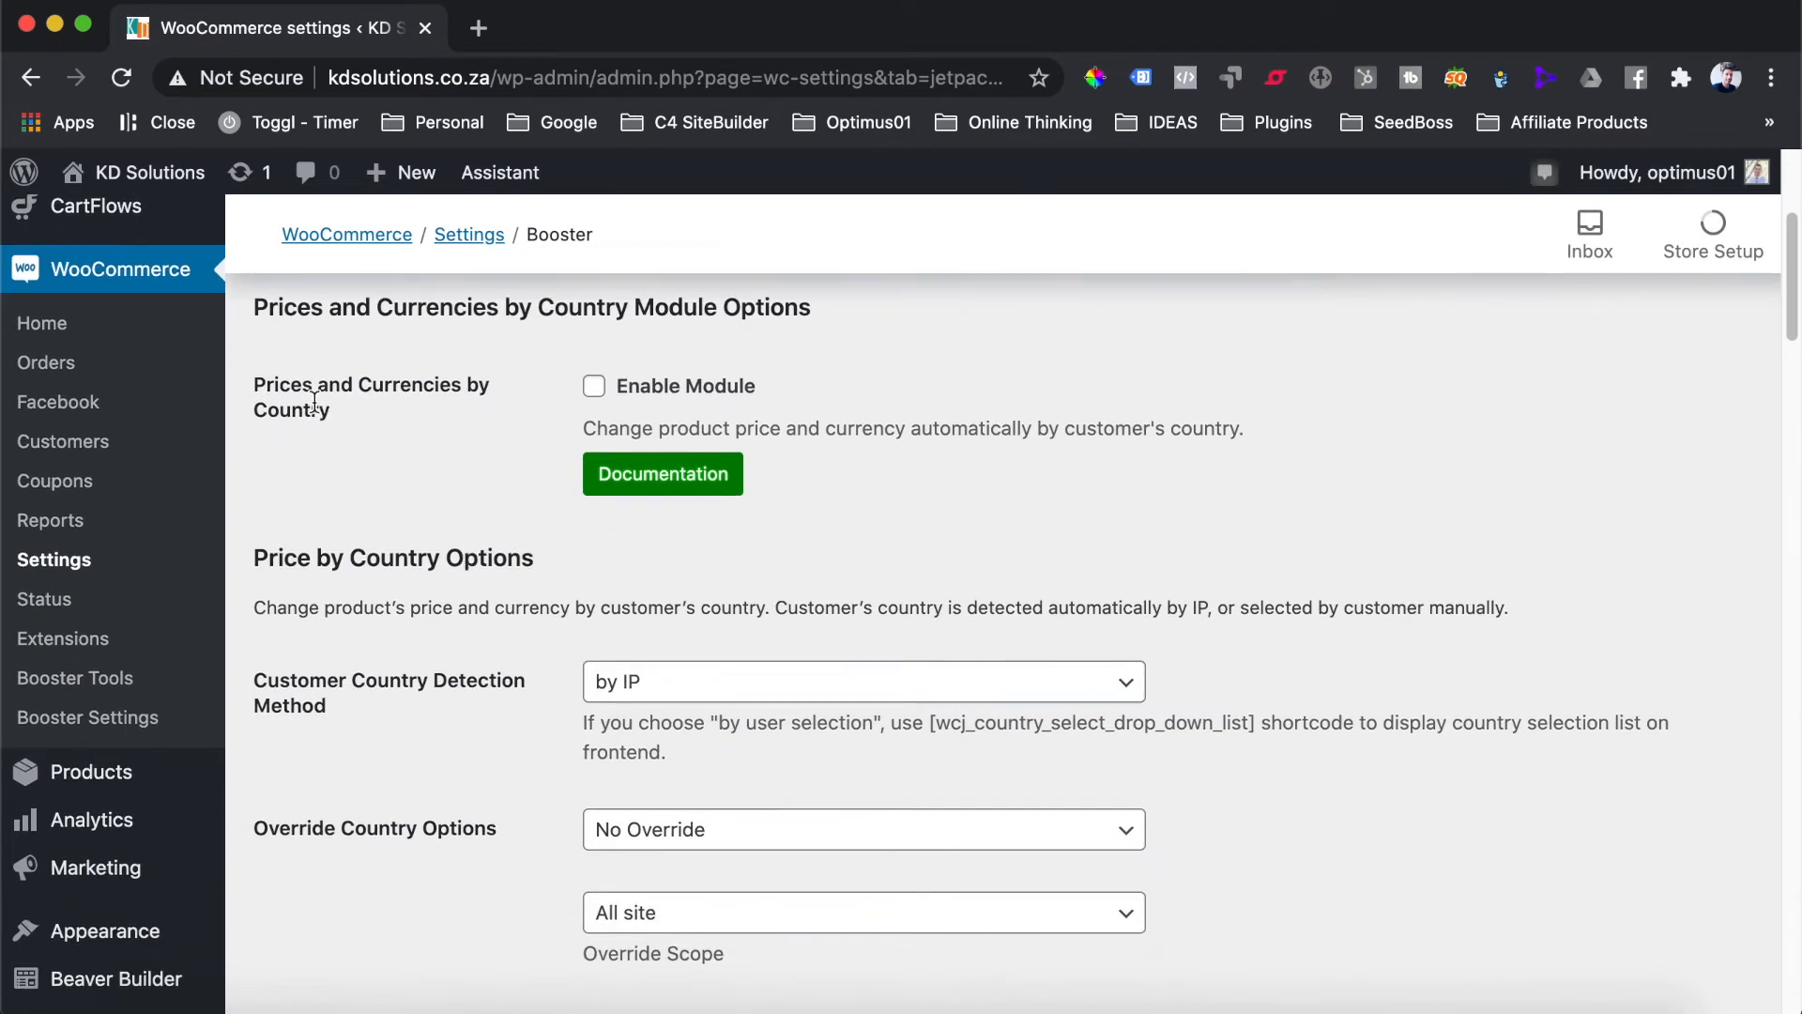
{"action": "left_click", "coordinate": [594, 386]}
{"action": "scroll", "coordinate": [482, 591], "scroll_direction": "down", "scroll_amount": 3}
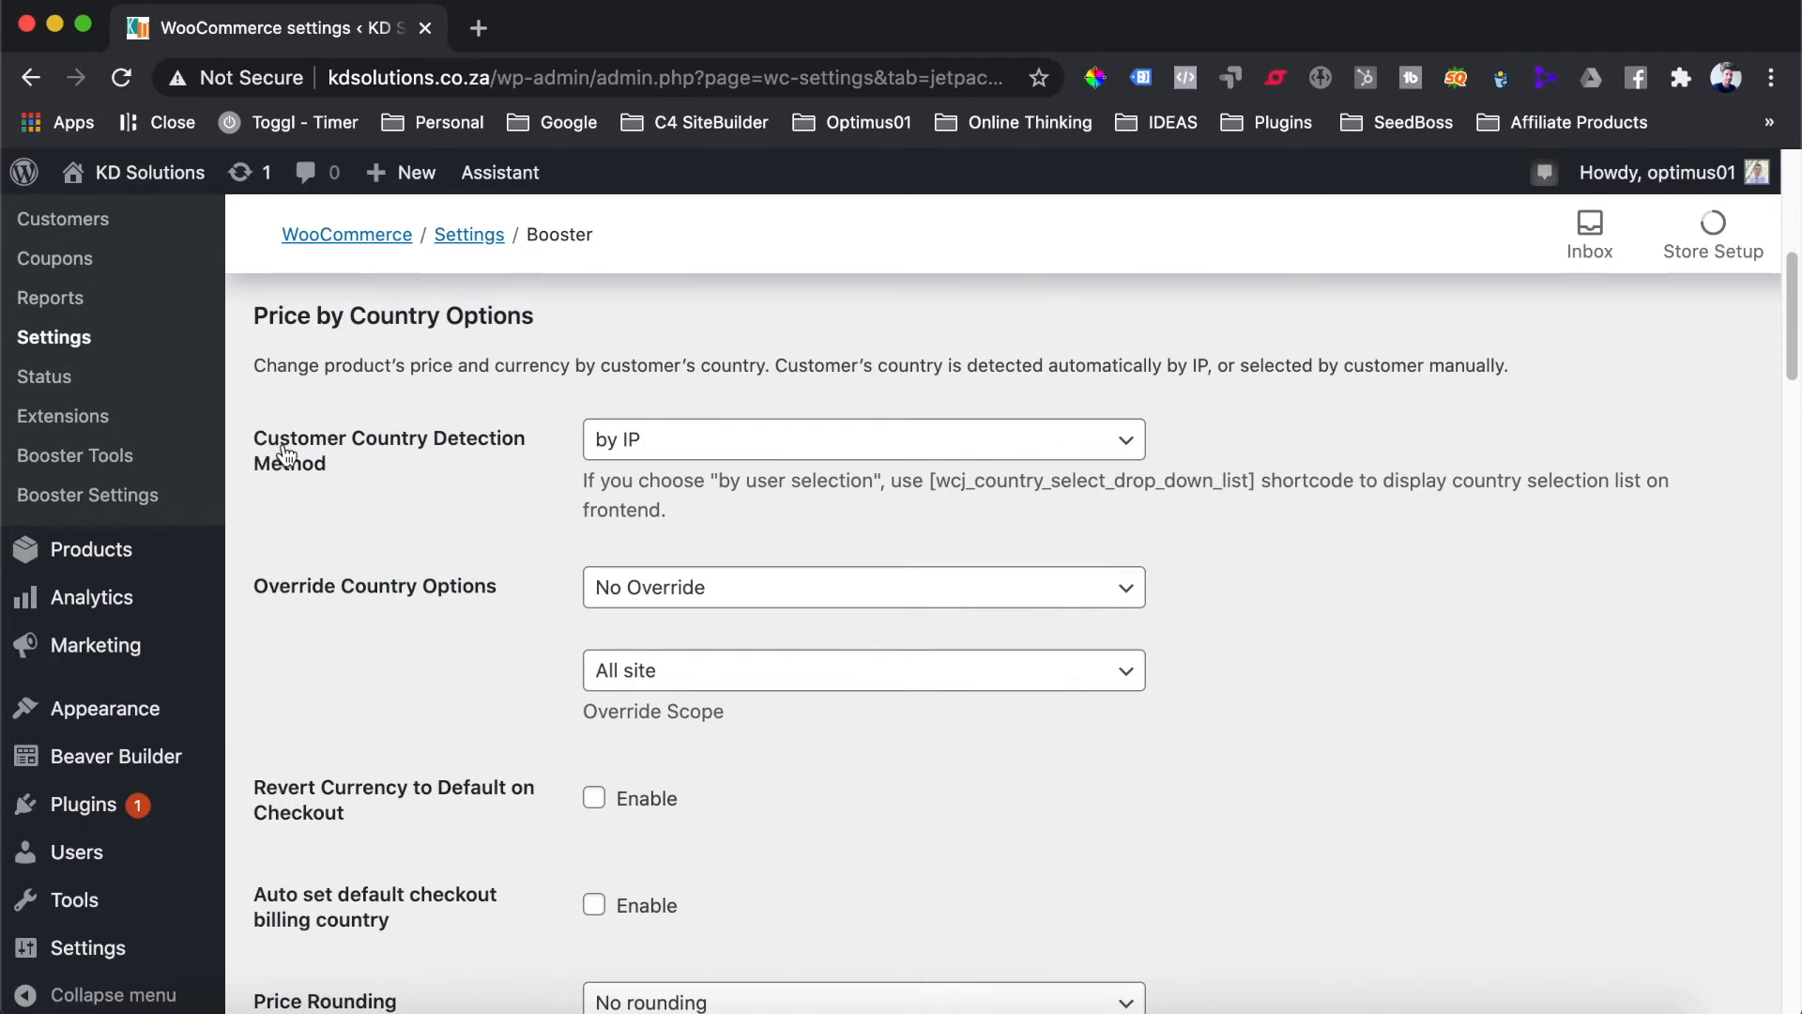
{"action": "left_click", "coordinate": [788, 454]}
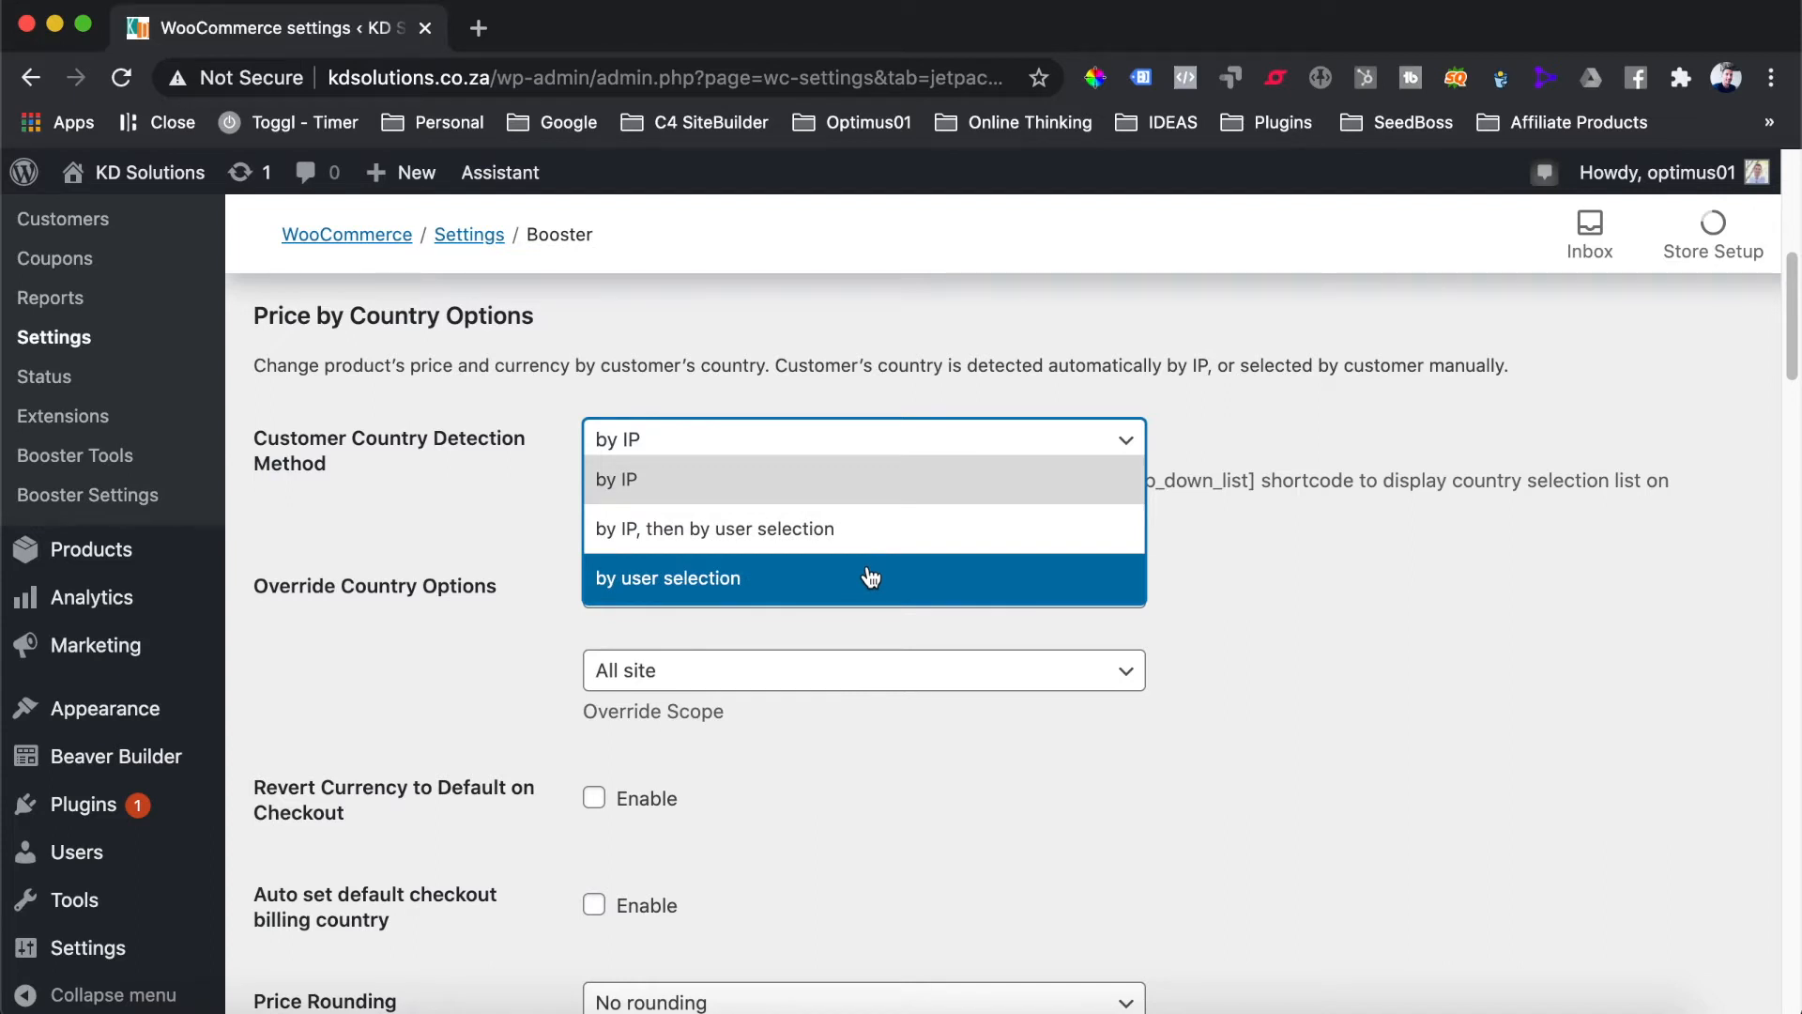
{"action": "left_click", "coordinate": [628, 488]}
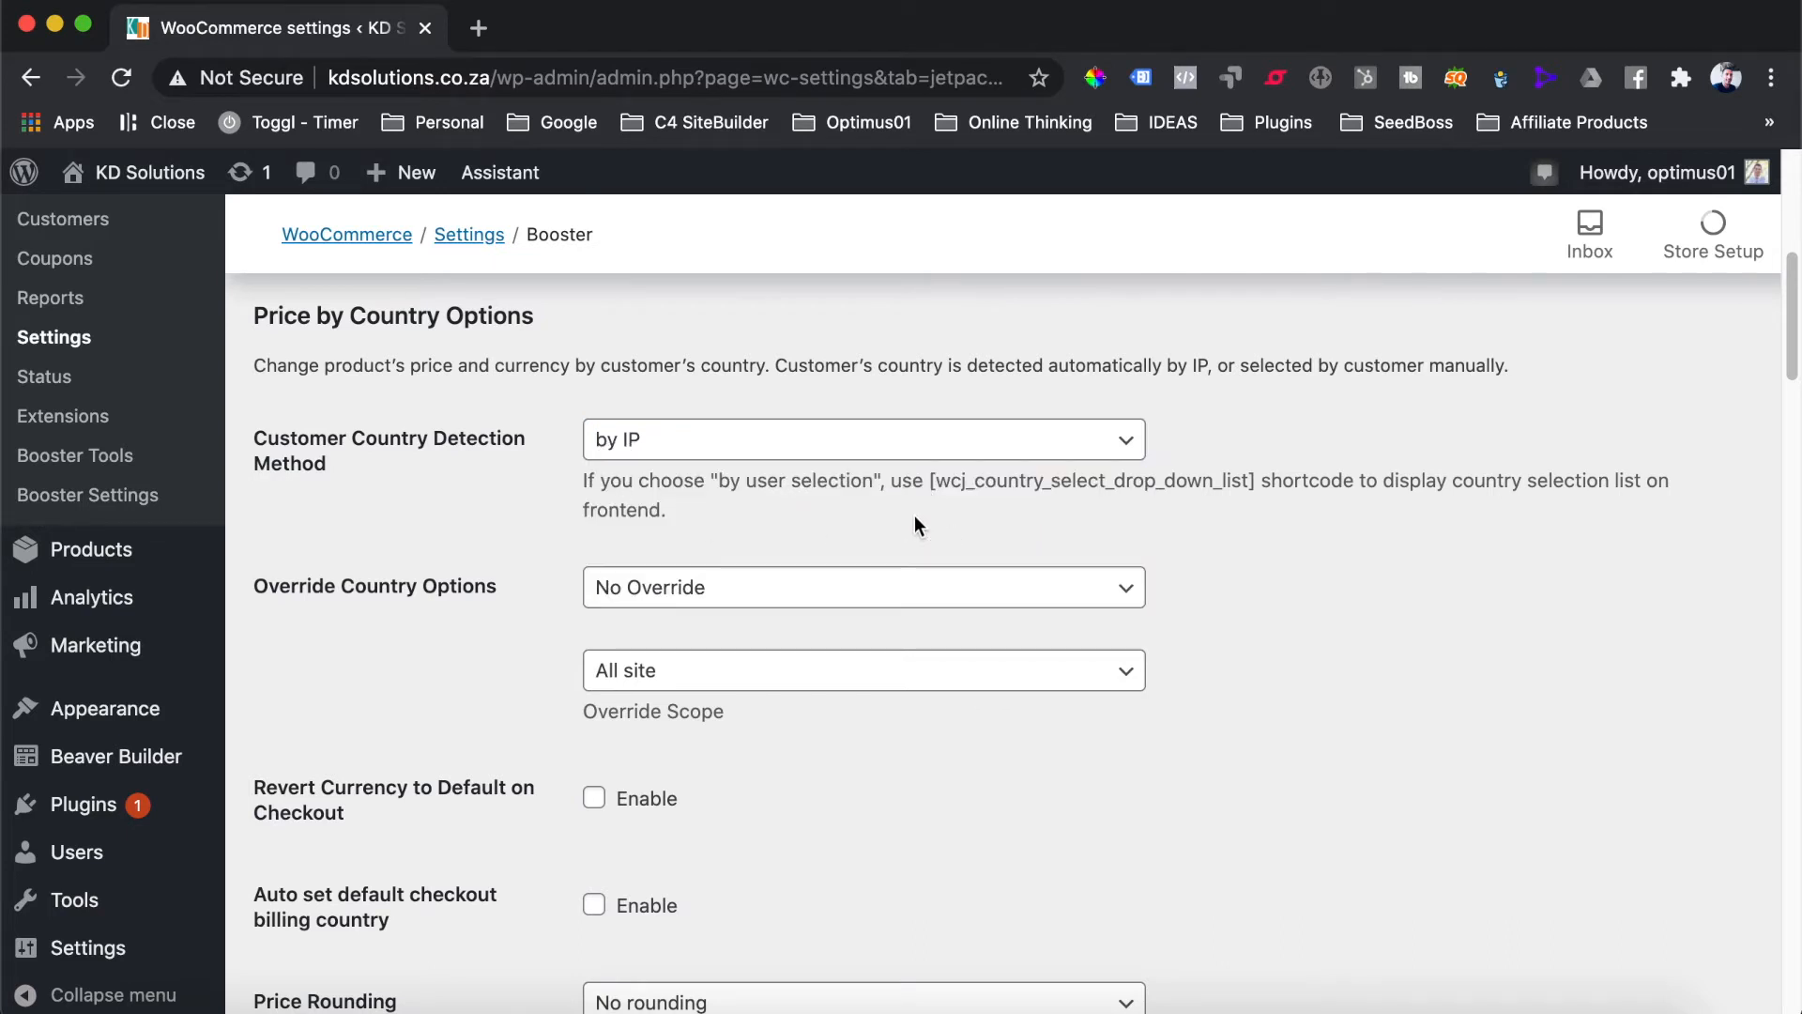
Set Override Country Options to the customer's checkout billing country with the override scope All site
{"action": "scroll", "coordinate": [727, 493], "scroll_direction": "down", "scroll_amount": 3}
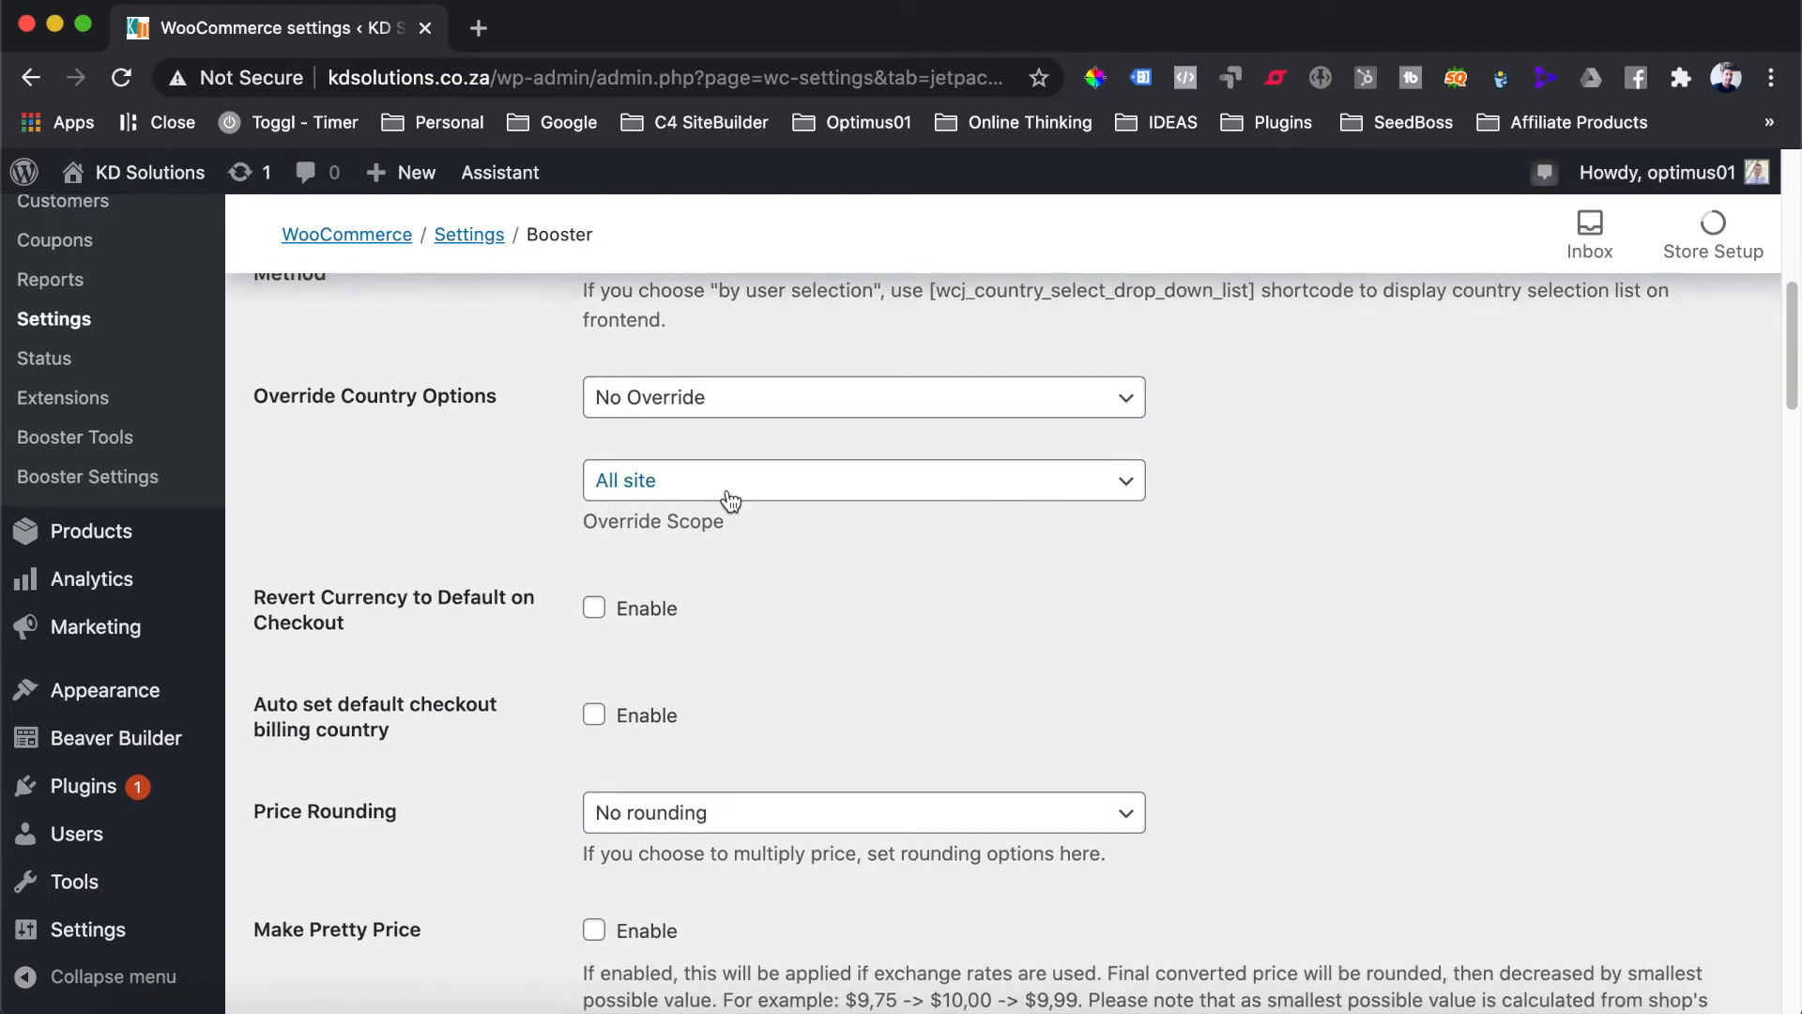
{"action": "left_click", "coordinate": [727, 408]}
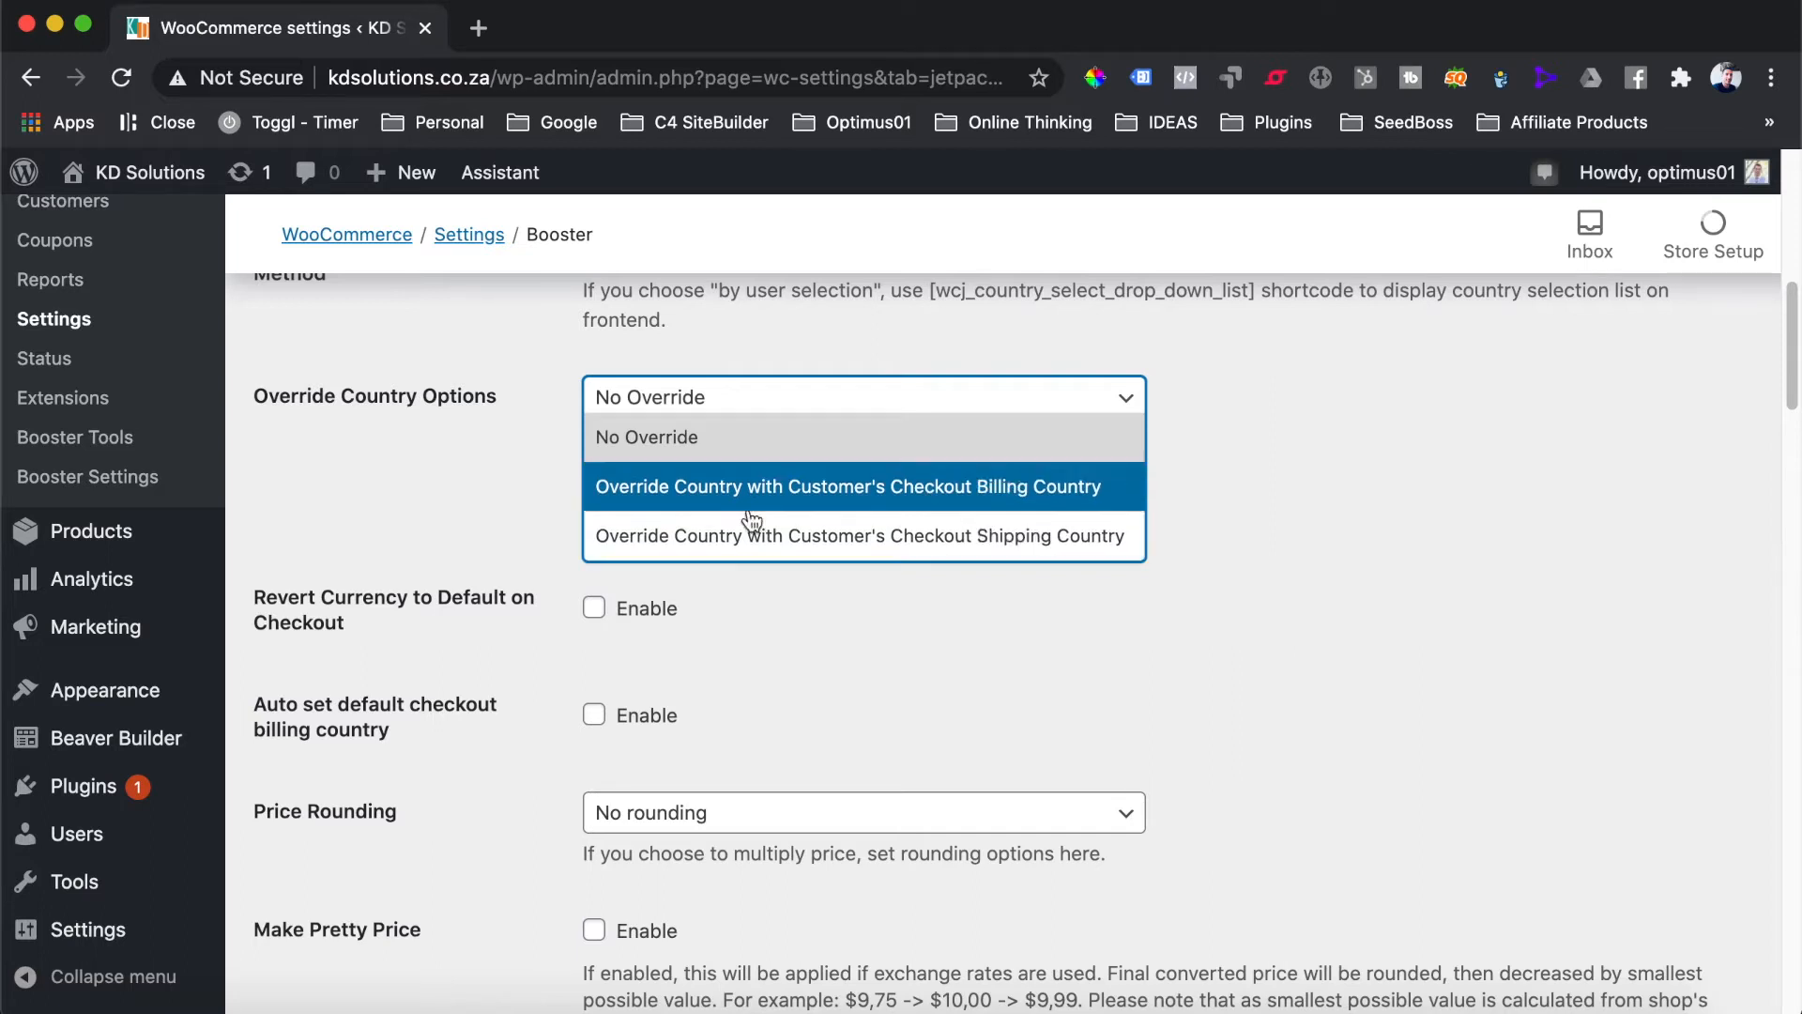
{"action": "left_click", "coordinate": [1037, 487]}
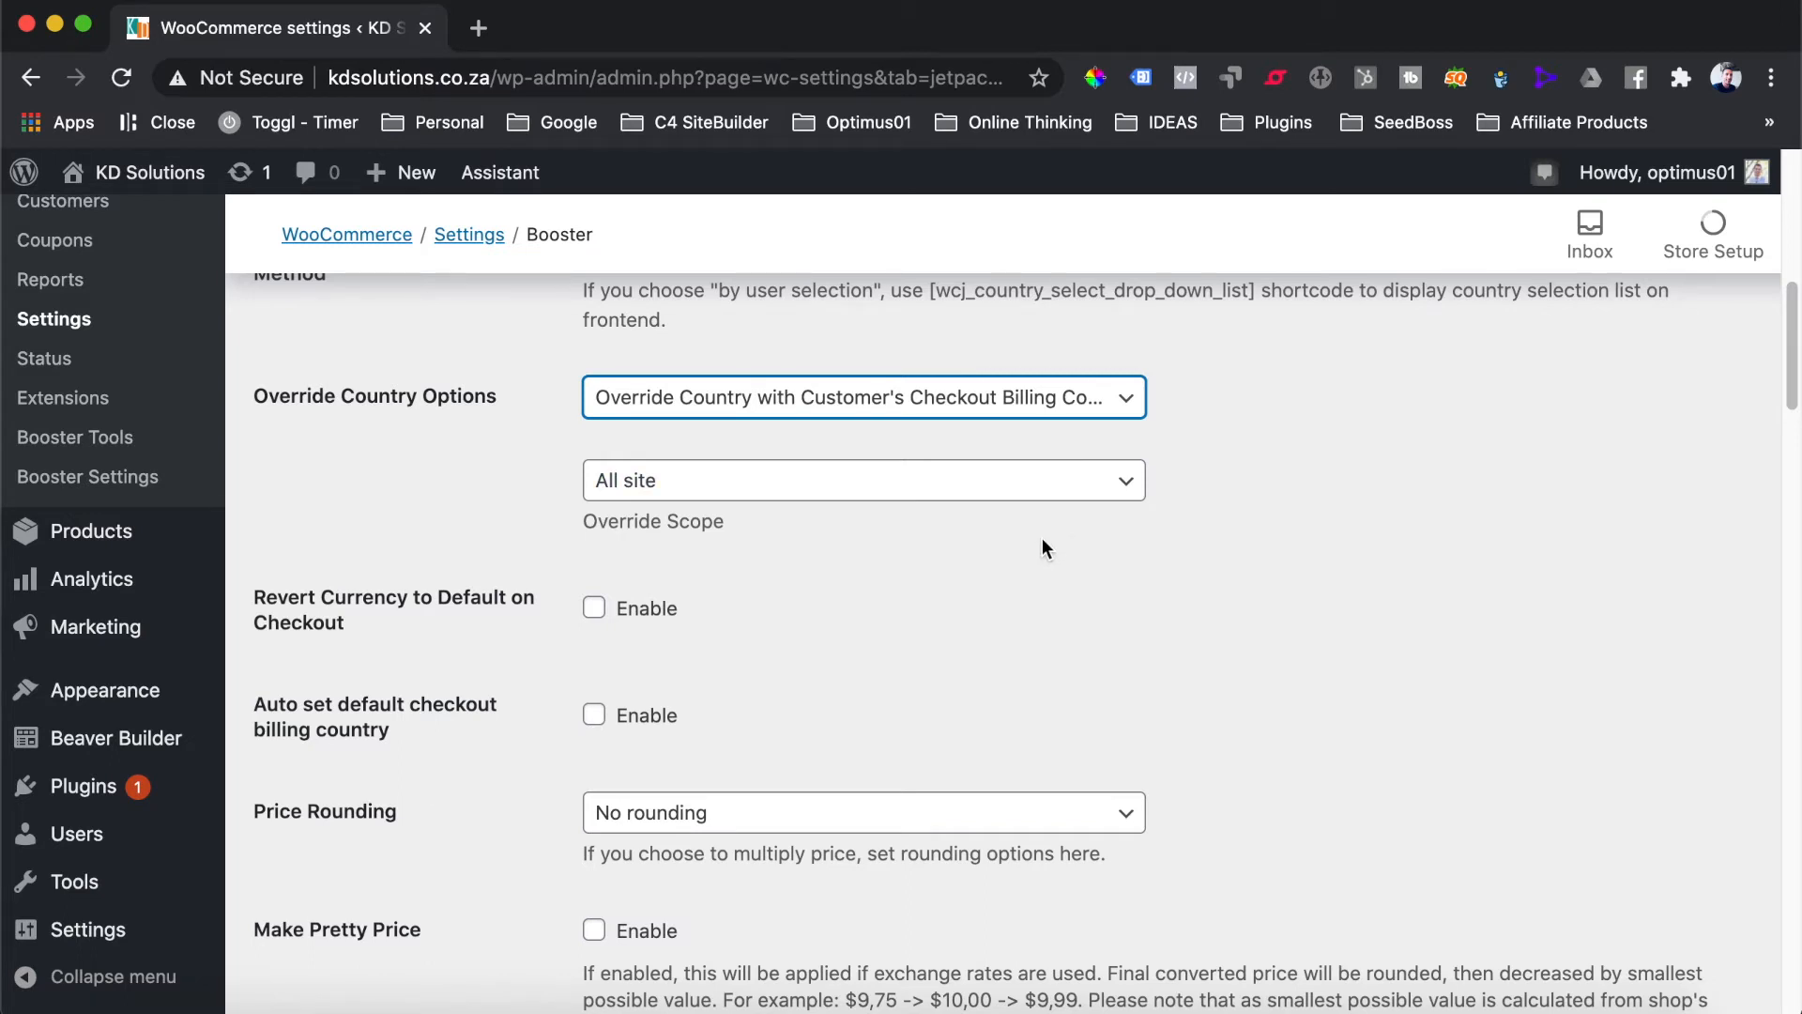
{"action": "scroll", "coordinate": [986, 545], "scroll_direction": "down", "scroll_amount": 2}
{"action": "left_click", "coordinate": [680, 406]}
{"action": "left_click", "coordinate": [635, 460]}
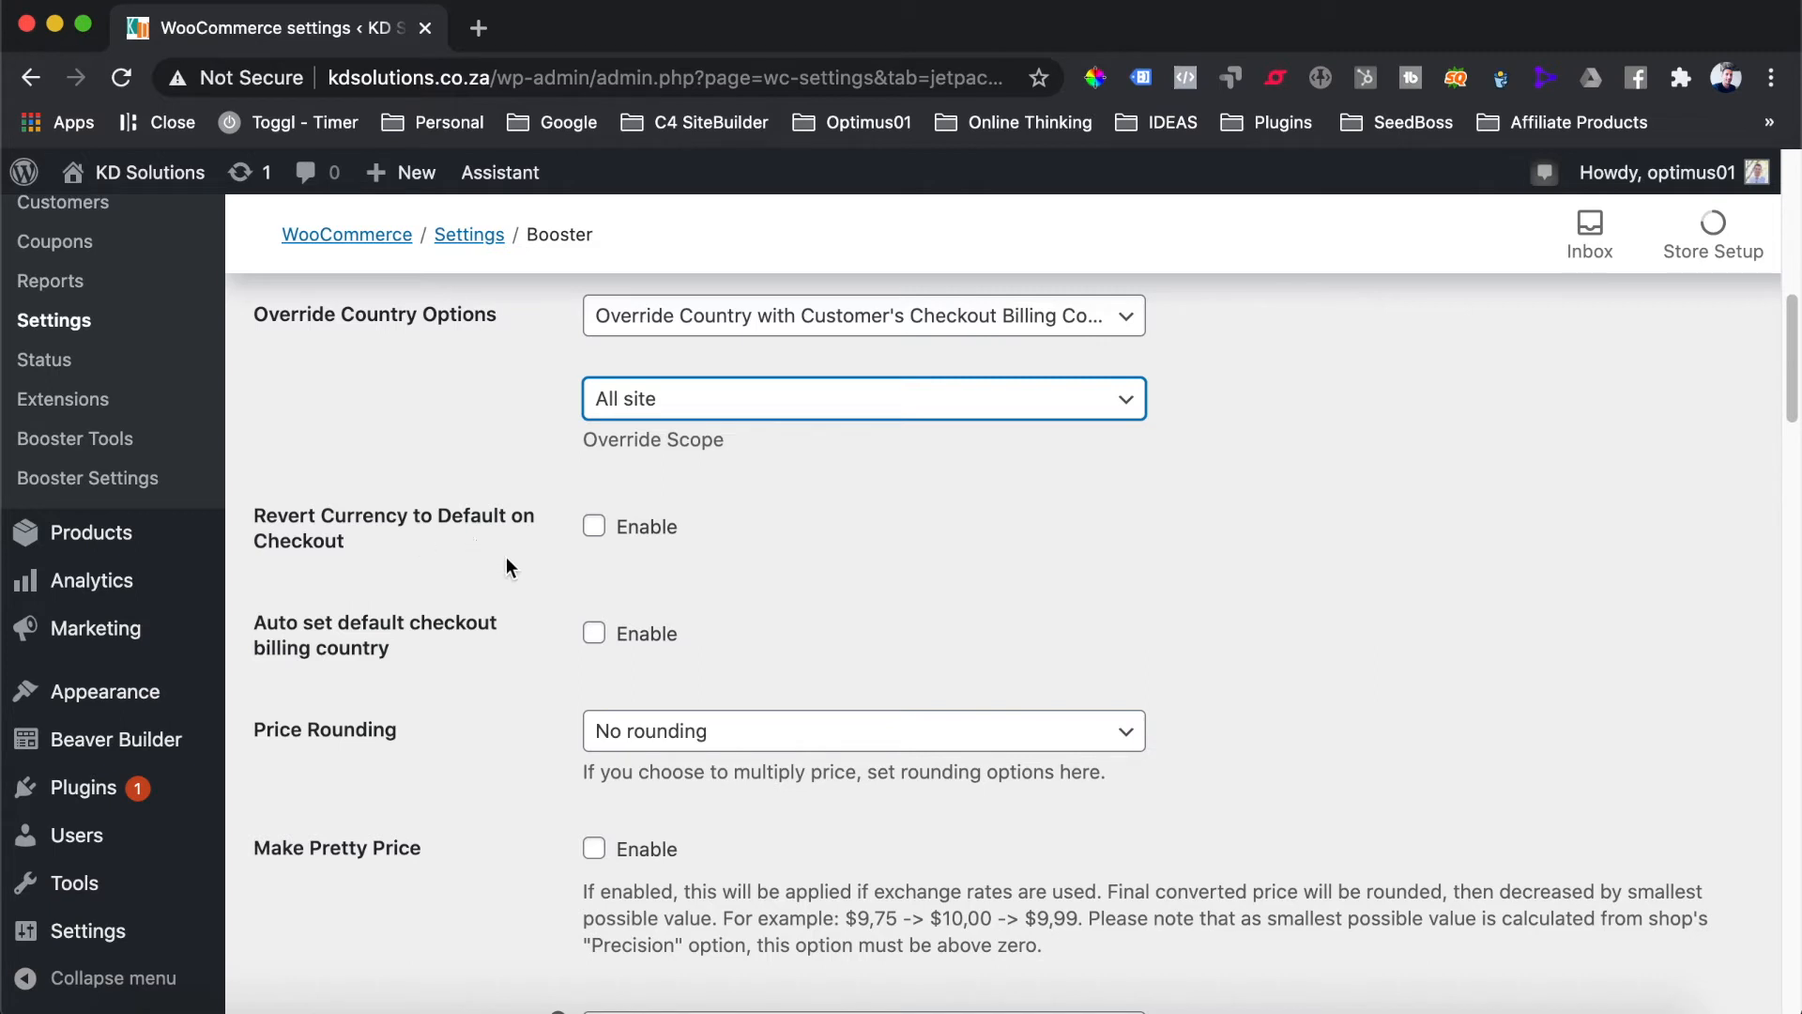
Examine the checkout currency, price rounding, Make Pretty Price, per-product pricing, country flags, search engine bots and compatibility options
{"action": "scroll", "coordinate": [505, 556], "scroll_direction": "down", "scroll_amount": 3}
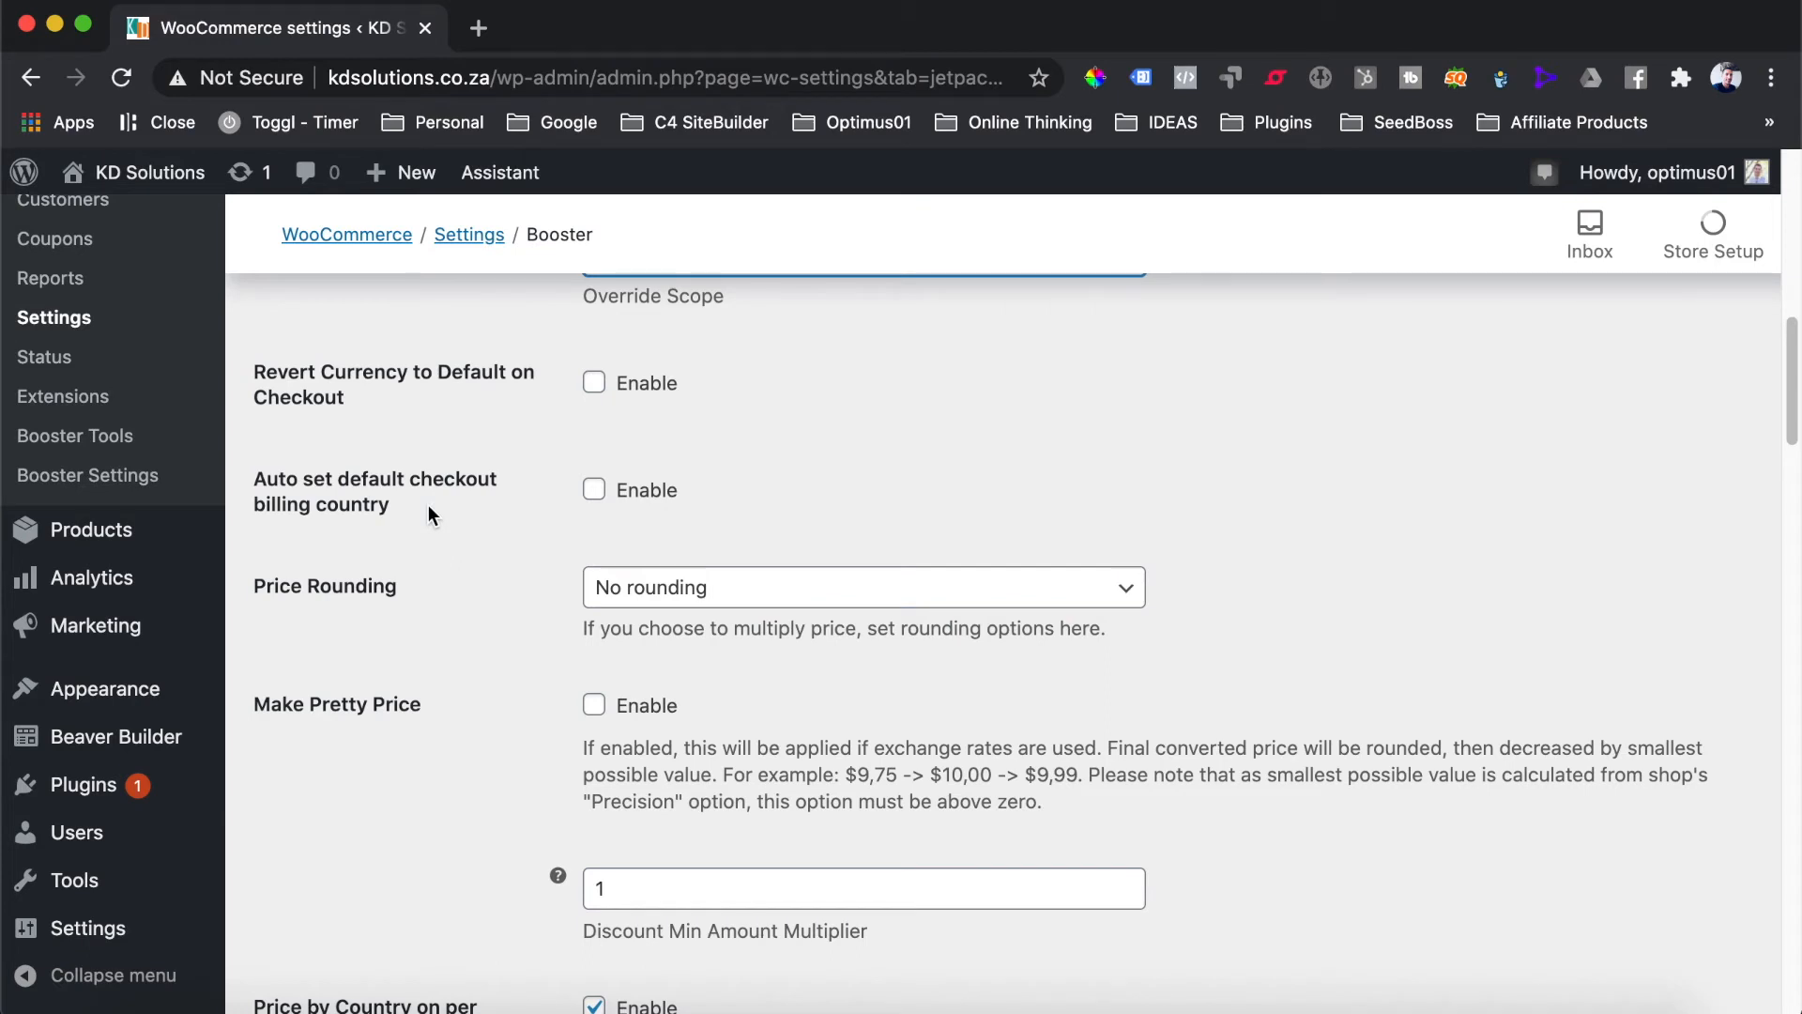
{"action": "scroll", "coordinate": [428, 514], "scroll_direction": "down", "scroll_amount": 1}
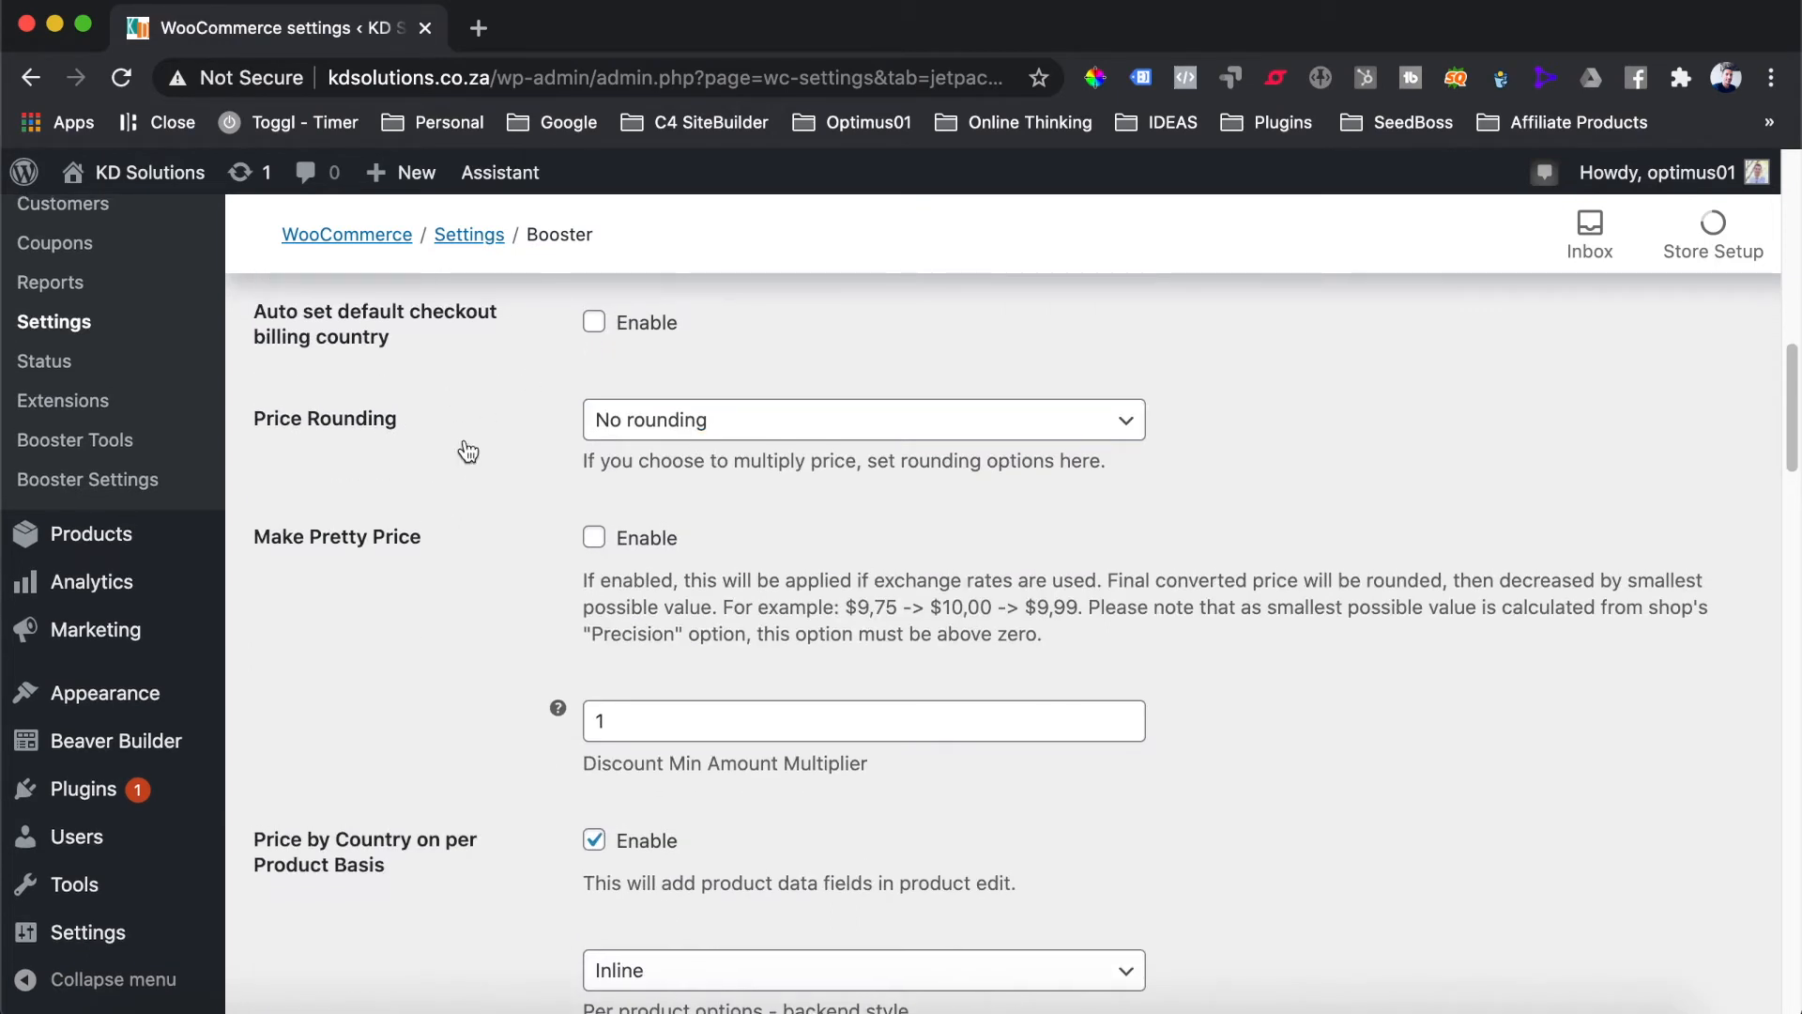
{"action": "scroll", "coordinate": [555, 539], "scroll_direction": "down", "scroll_amount": 5}
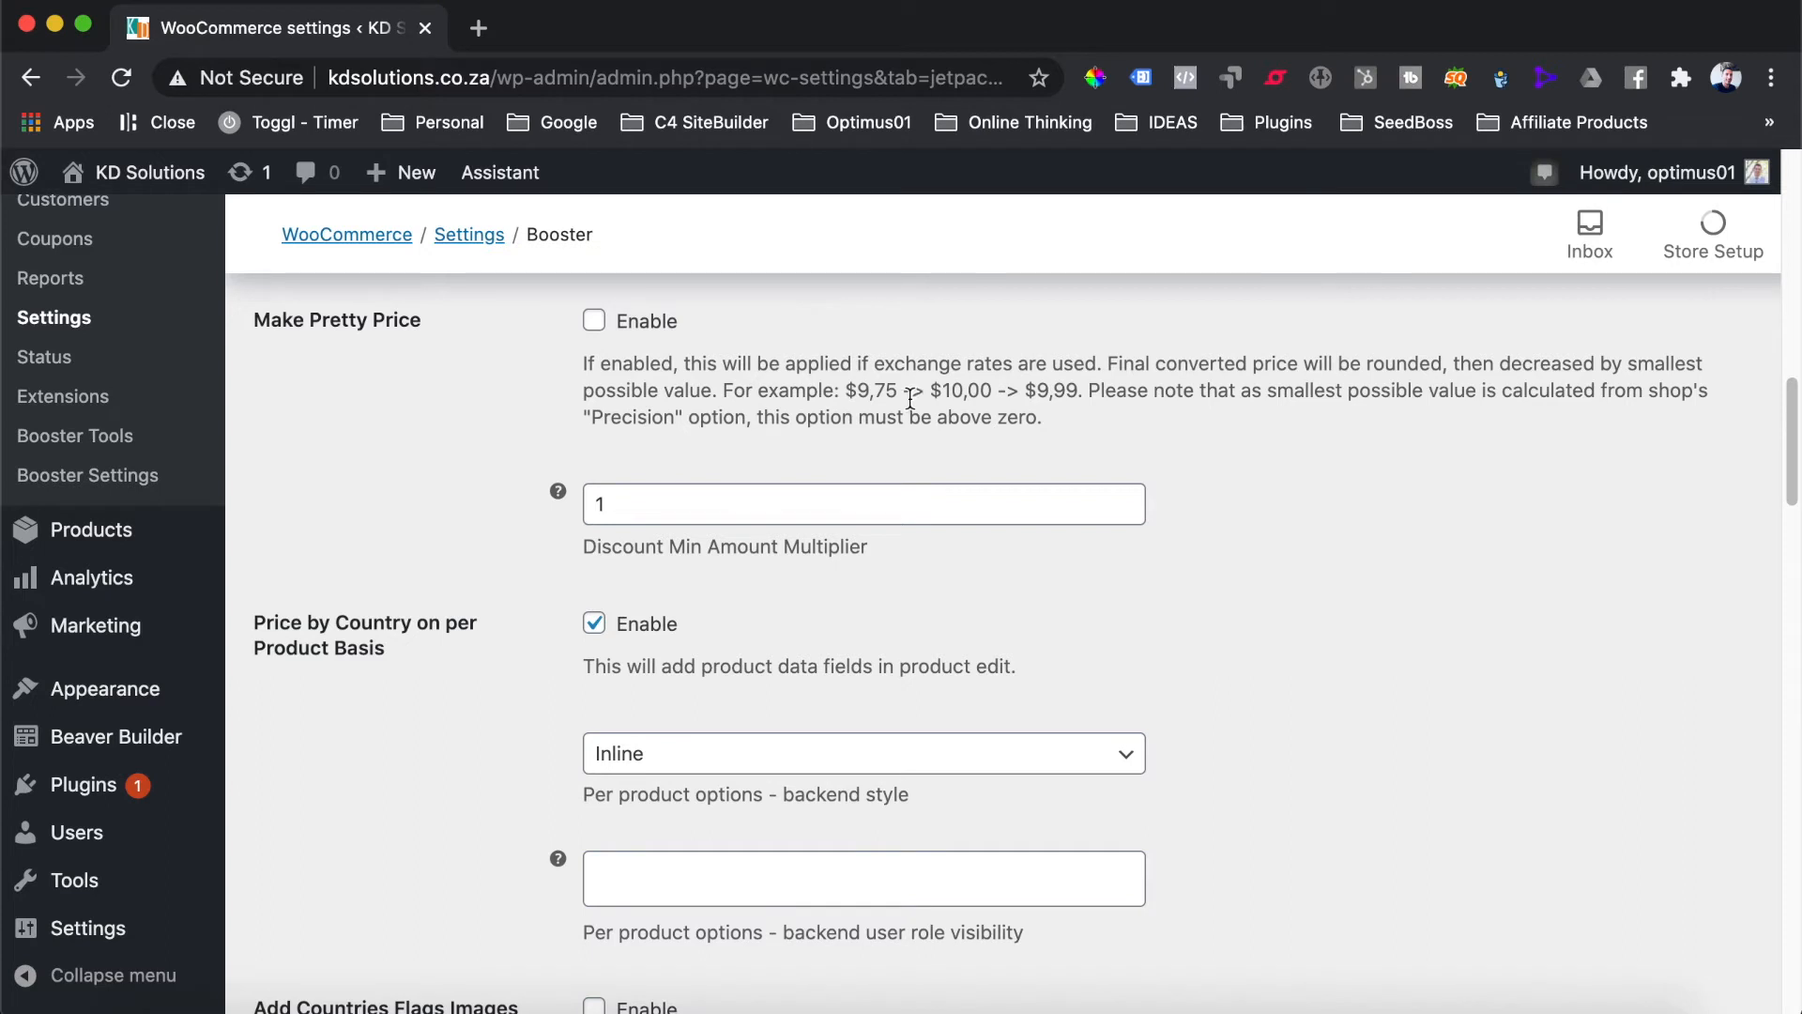
{"action": "left_click_drag", "start_coordinate": [856, 394], "coordinate": [903, 396]}
{"action": "left_click_drag", "start_coordinate": [939, 392], "coordinate": [961, 415]}
{"action": "left_click", "coordinate": [1035, 394]}
{"action": "left_click_drag", "start_coordinate": [1038, 391], "coordinate": [943, 390]}
{"action": "scroll", "coordinate": [453, 432], "scroll_direction": "down", "scroll_amount": 3}
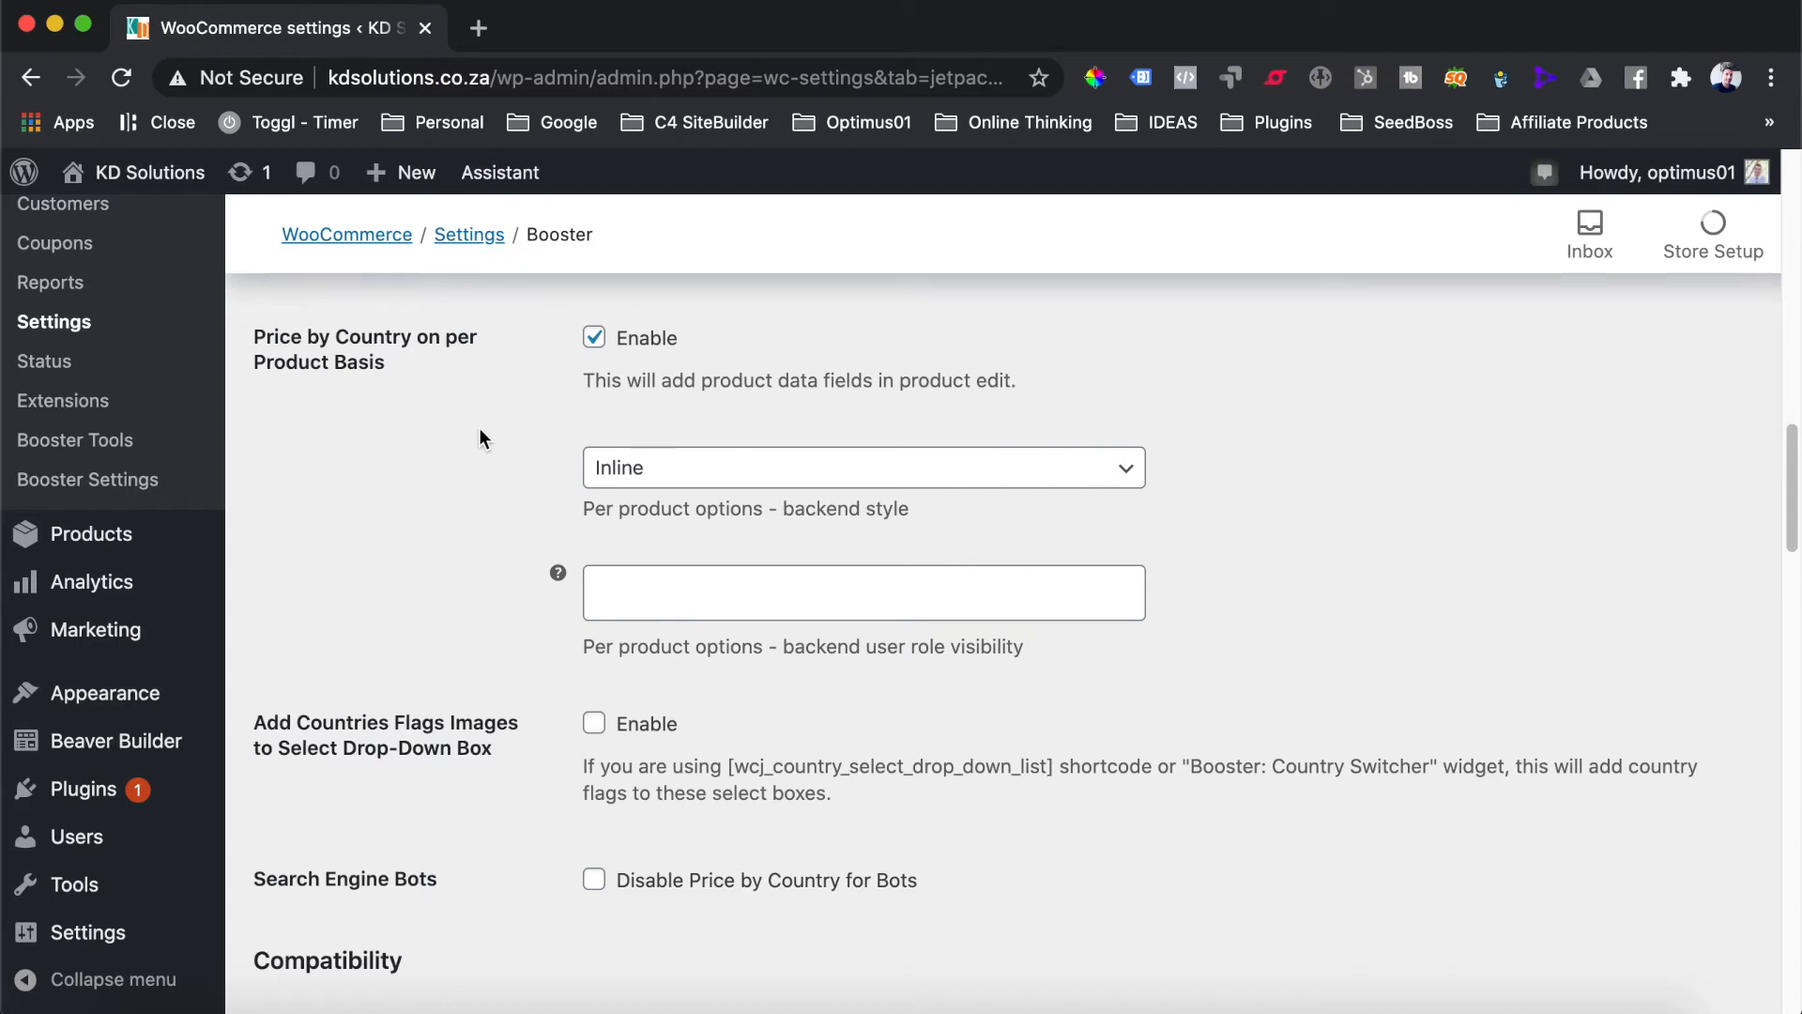
{"action": "scroll", "coordinate": [479, 438], "scroll_direction": "down", "scroll_amount": 5}
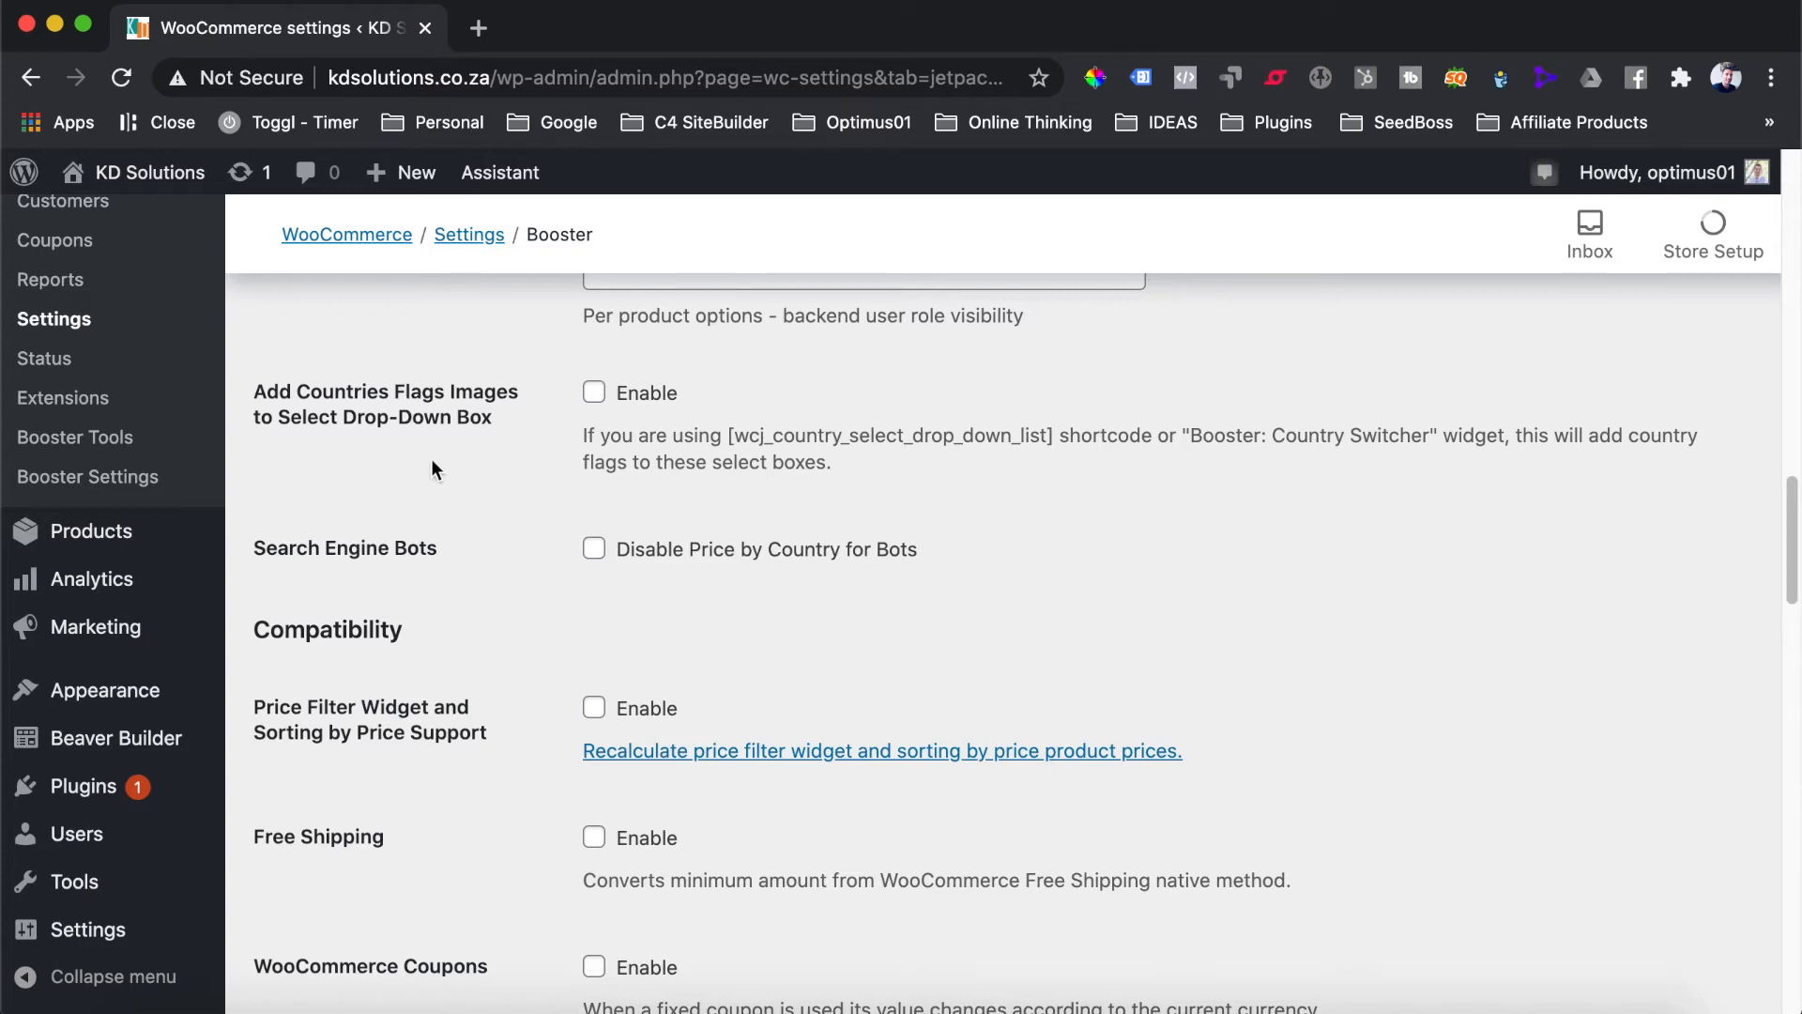
{"action": "scroll", "coordinate": [440, 564], "scroll_direction": "down", "scroll_amount": 2}
{"action": "scroll", "coordinate": [444, 580], "scroll_direction": "down", "scroll_amount": 3}
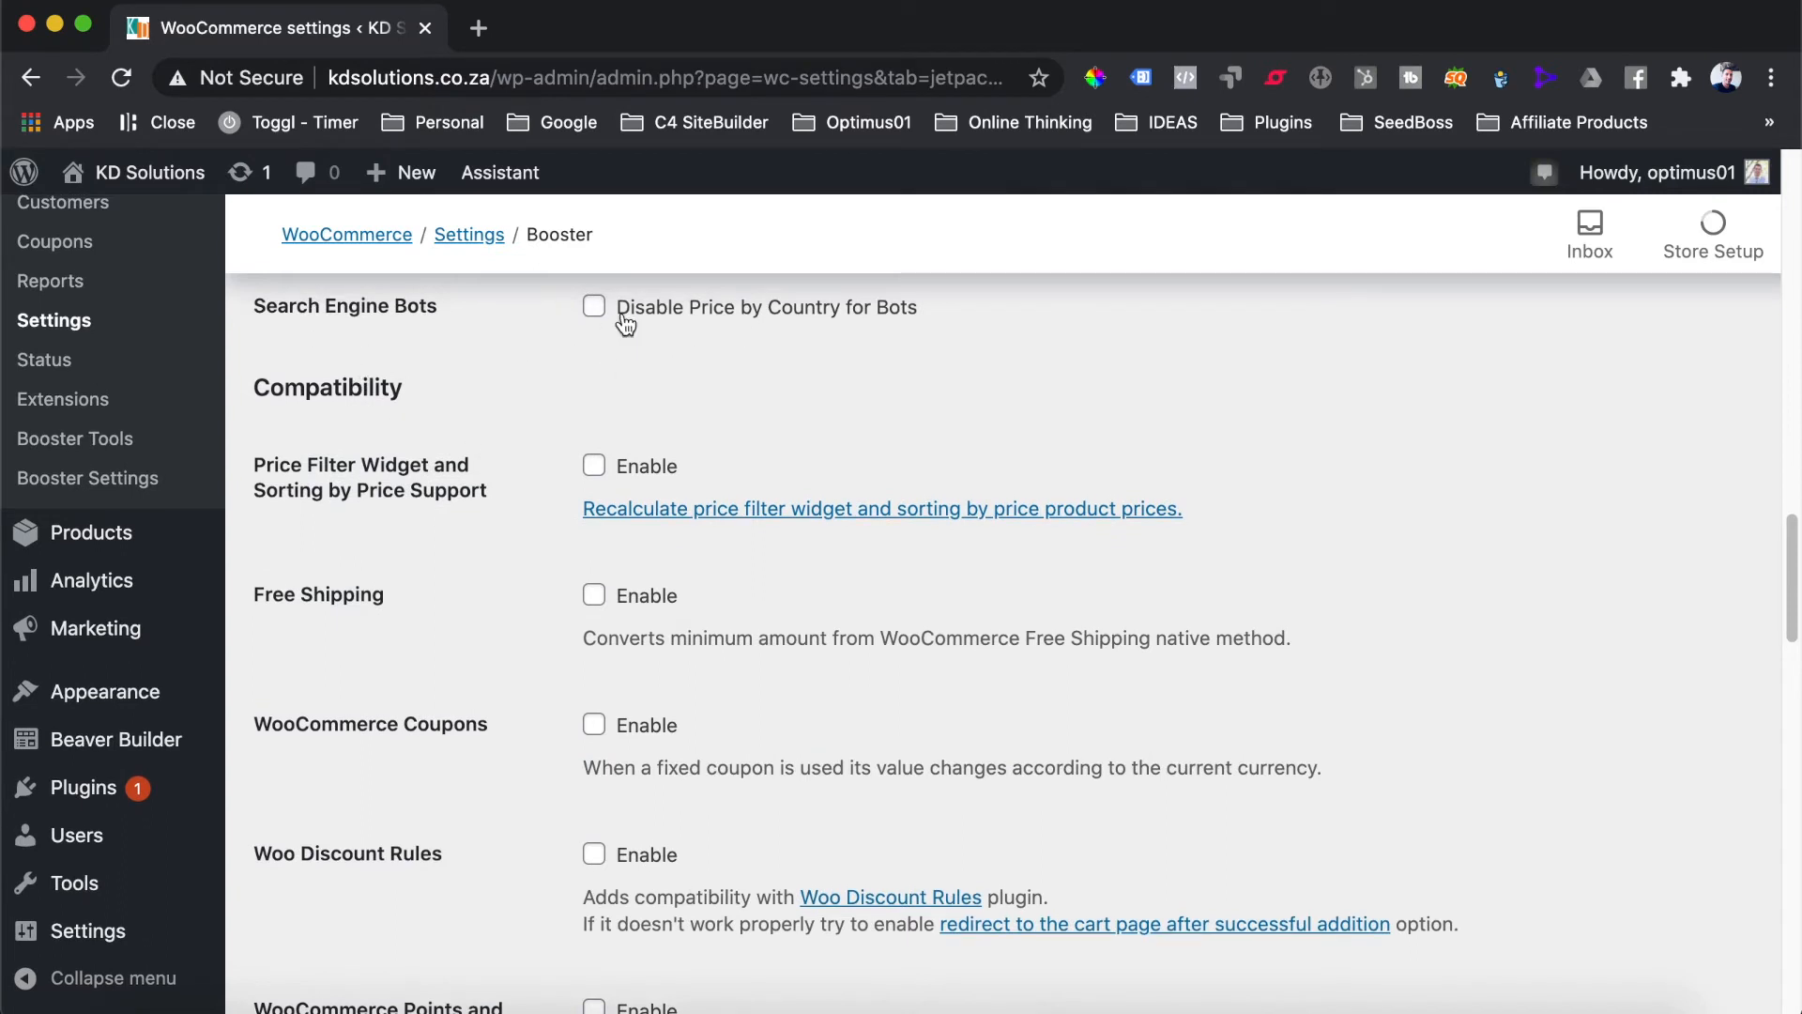
{"action": "scroll", "coordinate": [563, 390], "scroll_direction": "down", "scroll_amount": 3}
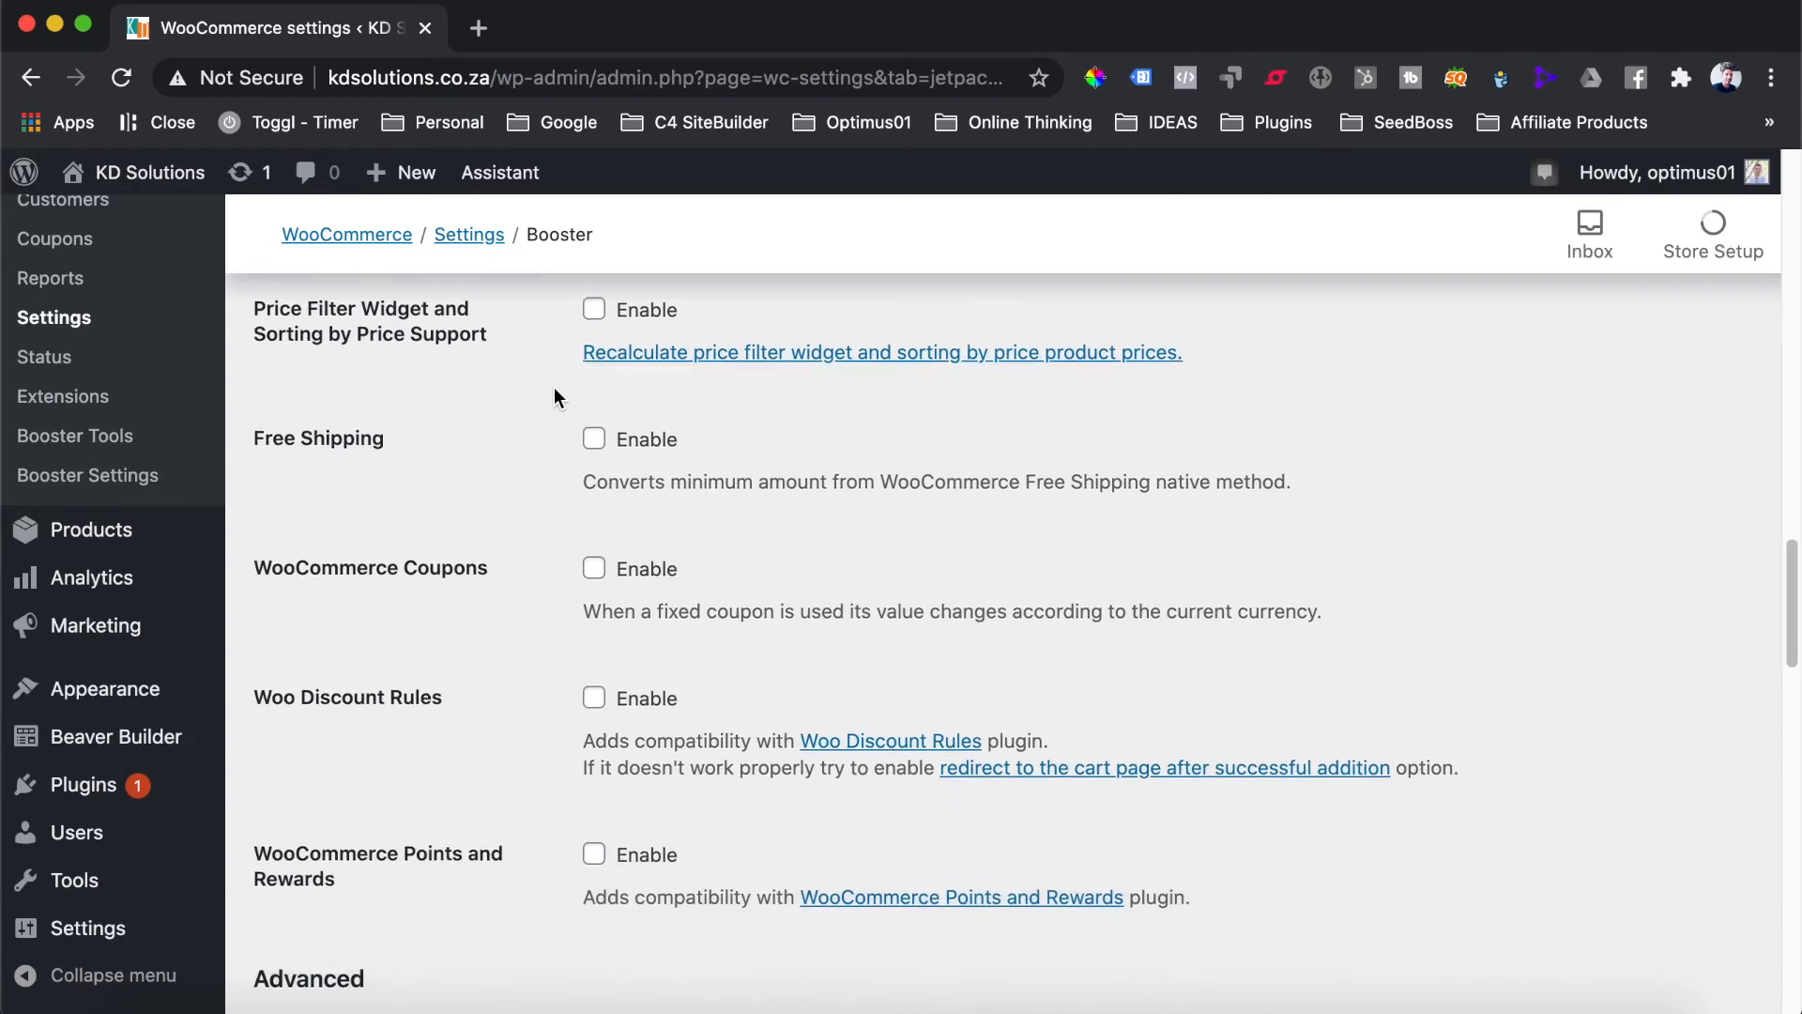
Enable compatibility for the price filter widget and sorting, Free Shipping, WooCommerce Coupons, Woo Discount Rules, and WooCommerce Points and Rewards
{"action": "scroll", "coordinate": [532, 419], "scroll_direction": "up", "scroll_amount": 2}
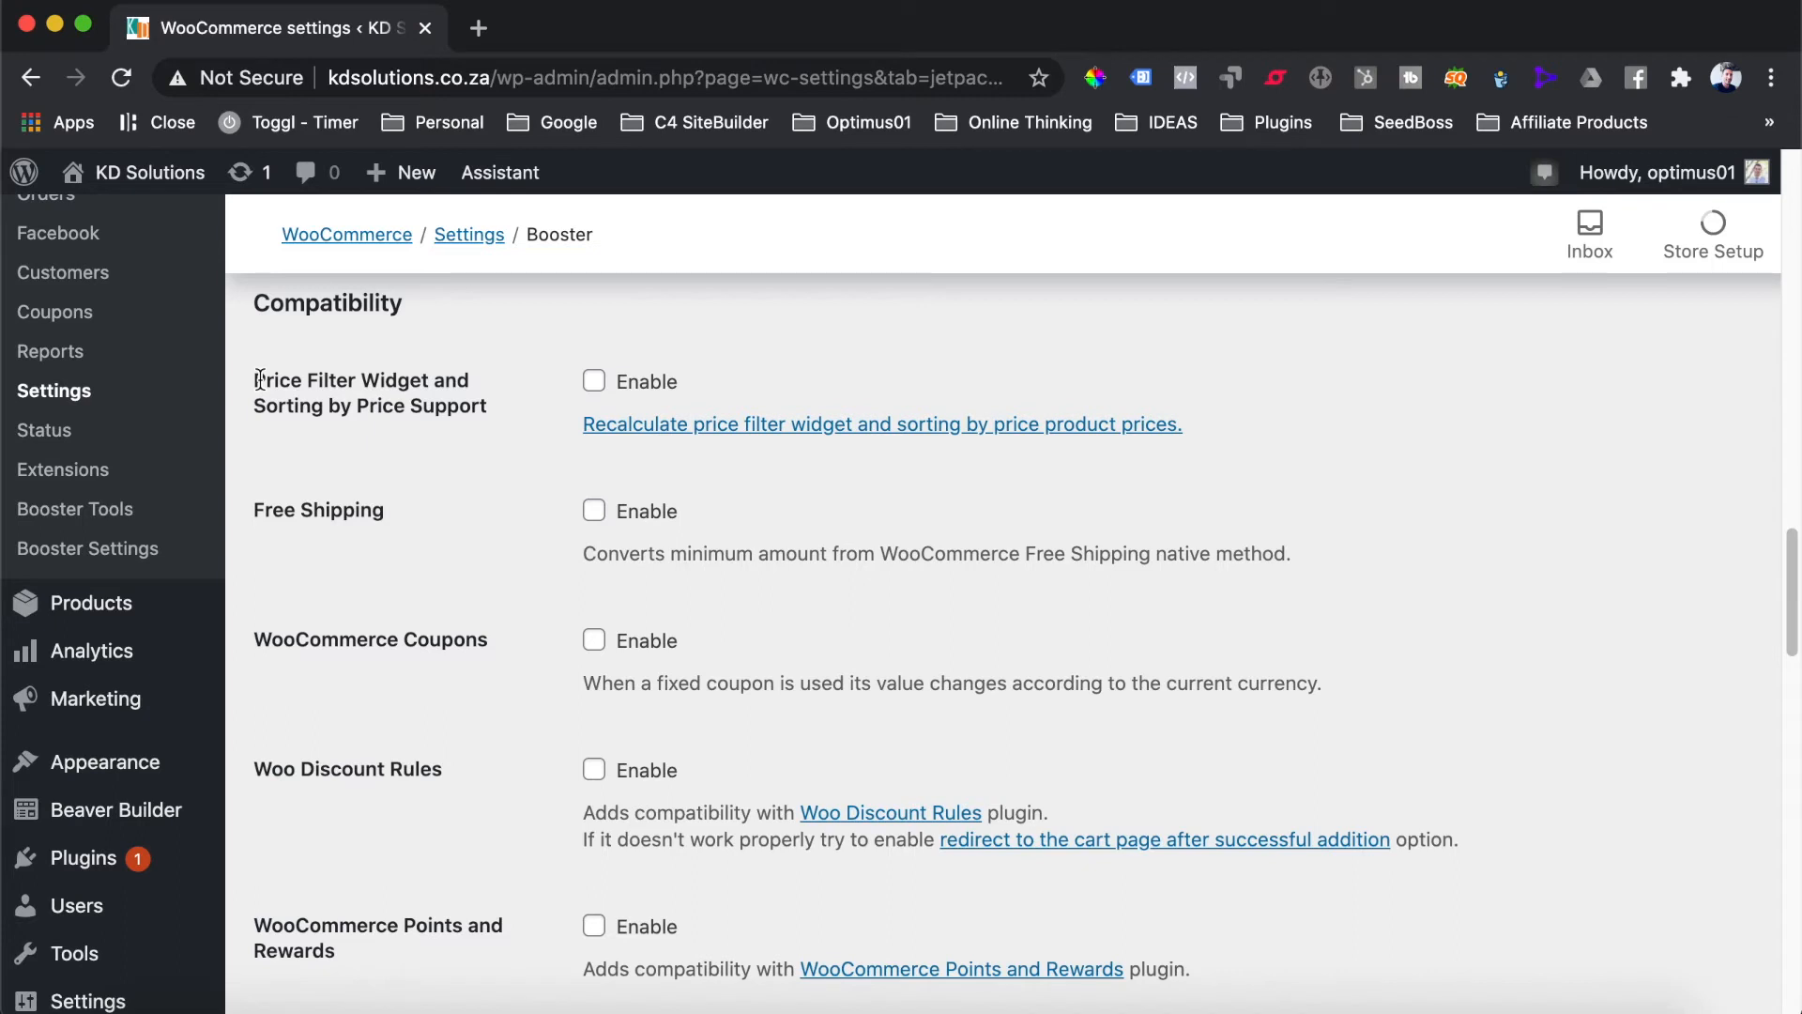
{"action": "left_click", "coordinate": [593, 381]}
{"action": "left_click", "coordinate": [594, 510]}
{"action": "left_click", "coordinate": [593, 640]}
{"action": "left_click", "coordinate": [593, 770]}
{"action": "scroll", "coordinate": [582, 798], "scroll_direction": "down", "scroll_amount": 3}
{"action": "left_click", "coordinate": [593, 654]}
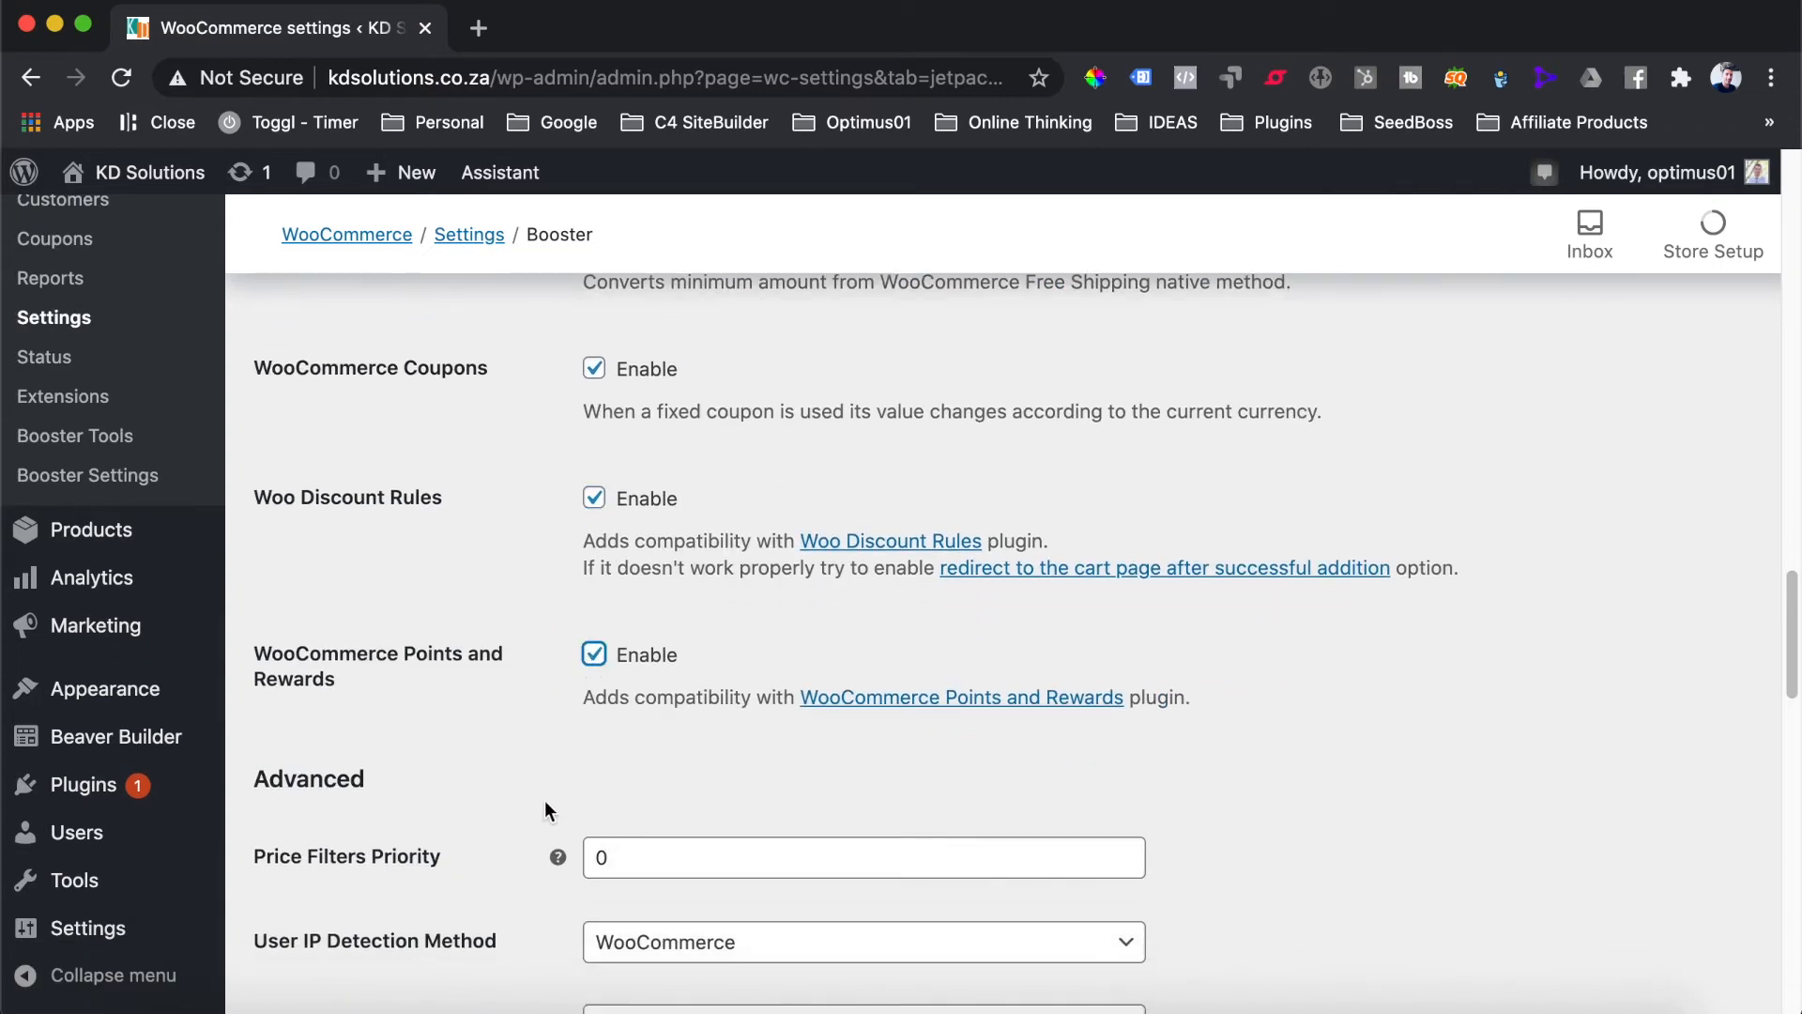
Set the User IP Detection Method in the Advanced section to Booster
{"action": "scroll", "coordinate": [447, 557], "scroll_direction": "down", "scroll_amount": 5}
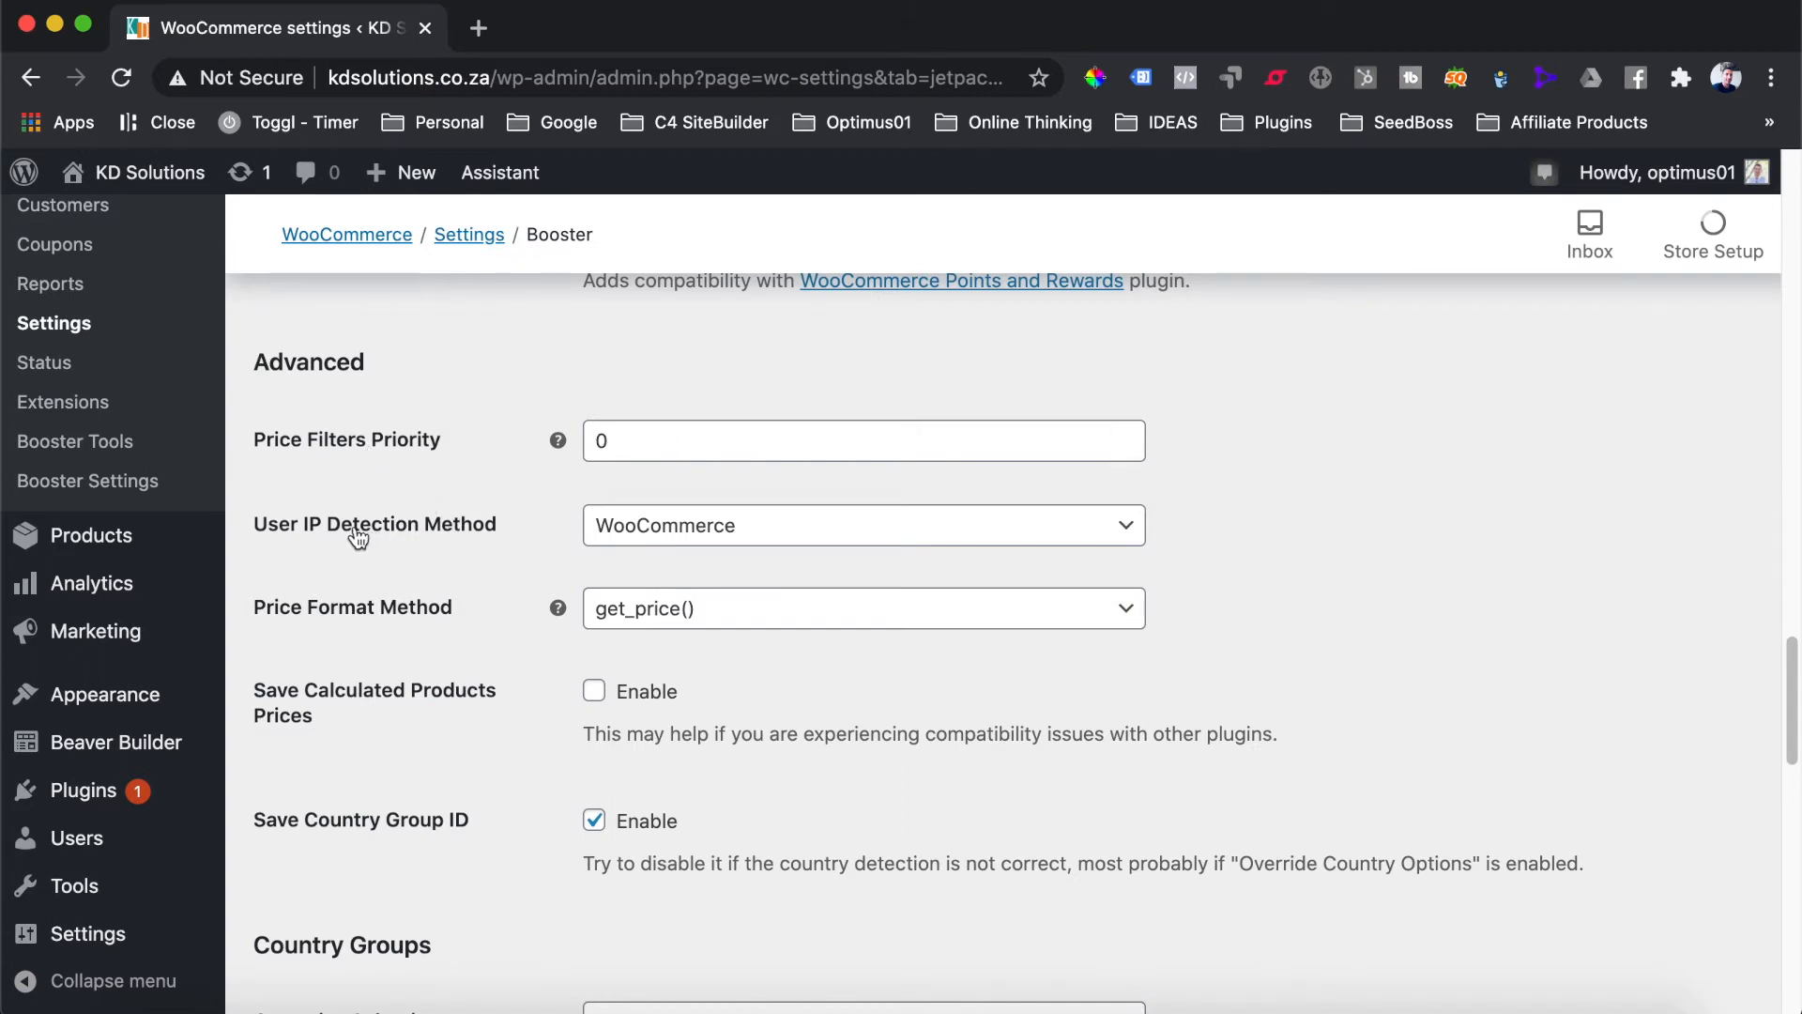
{"action": "left_click", "coordinate": [766, 538]}
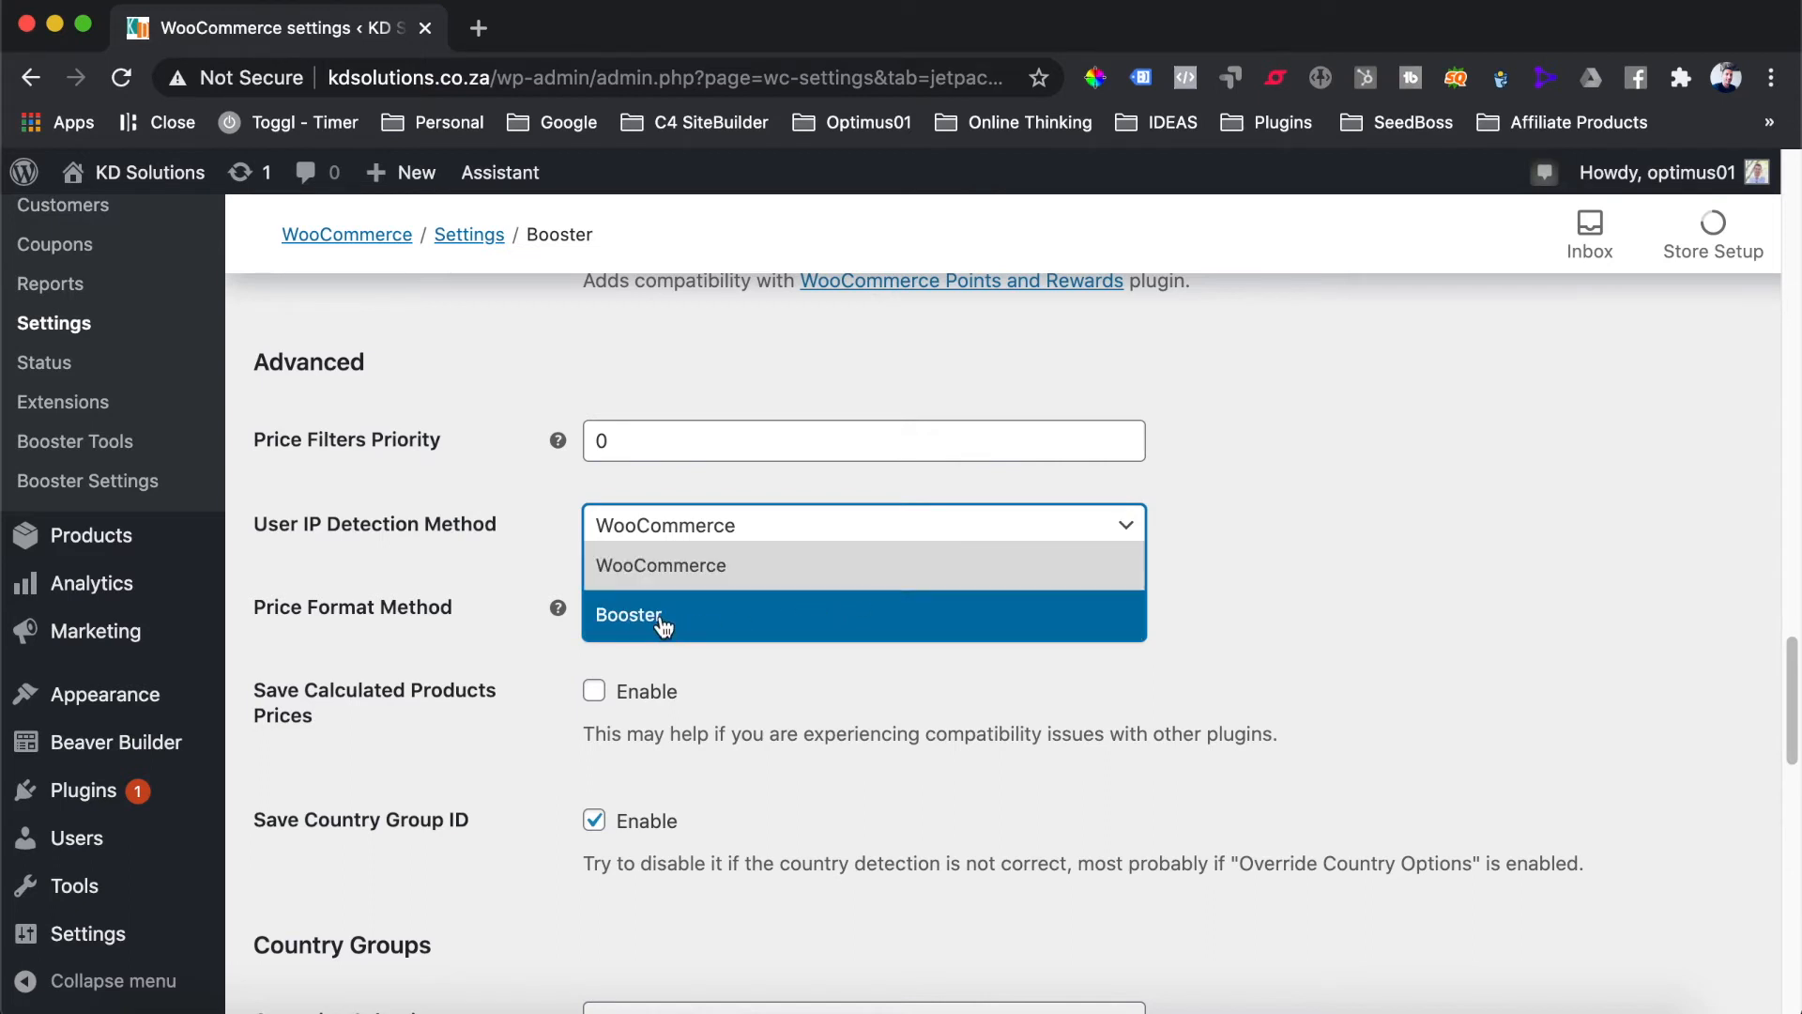
{"action": "left_click", "coordinate": [735, 614]}
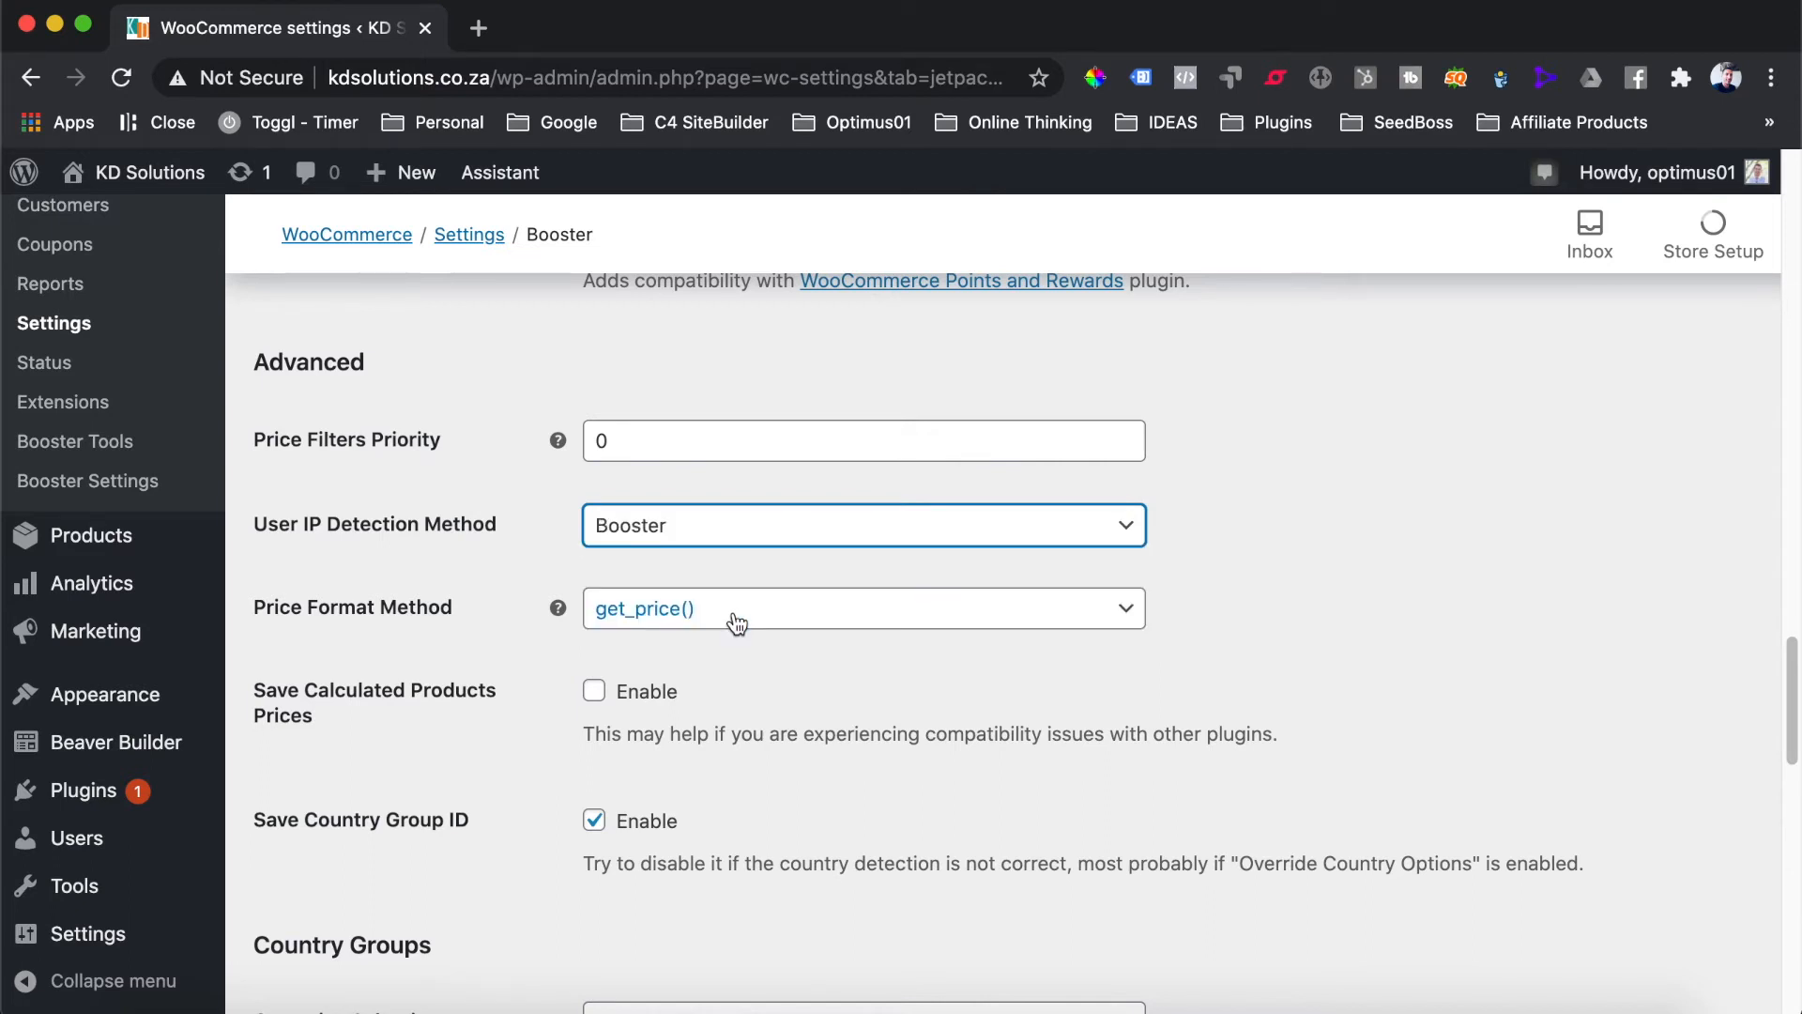
{"action": "left_click", "coordinate": [738, 535]}
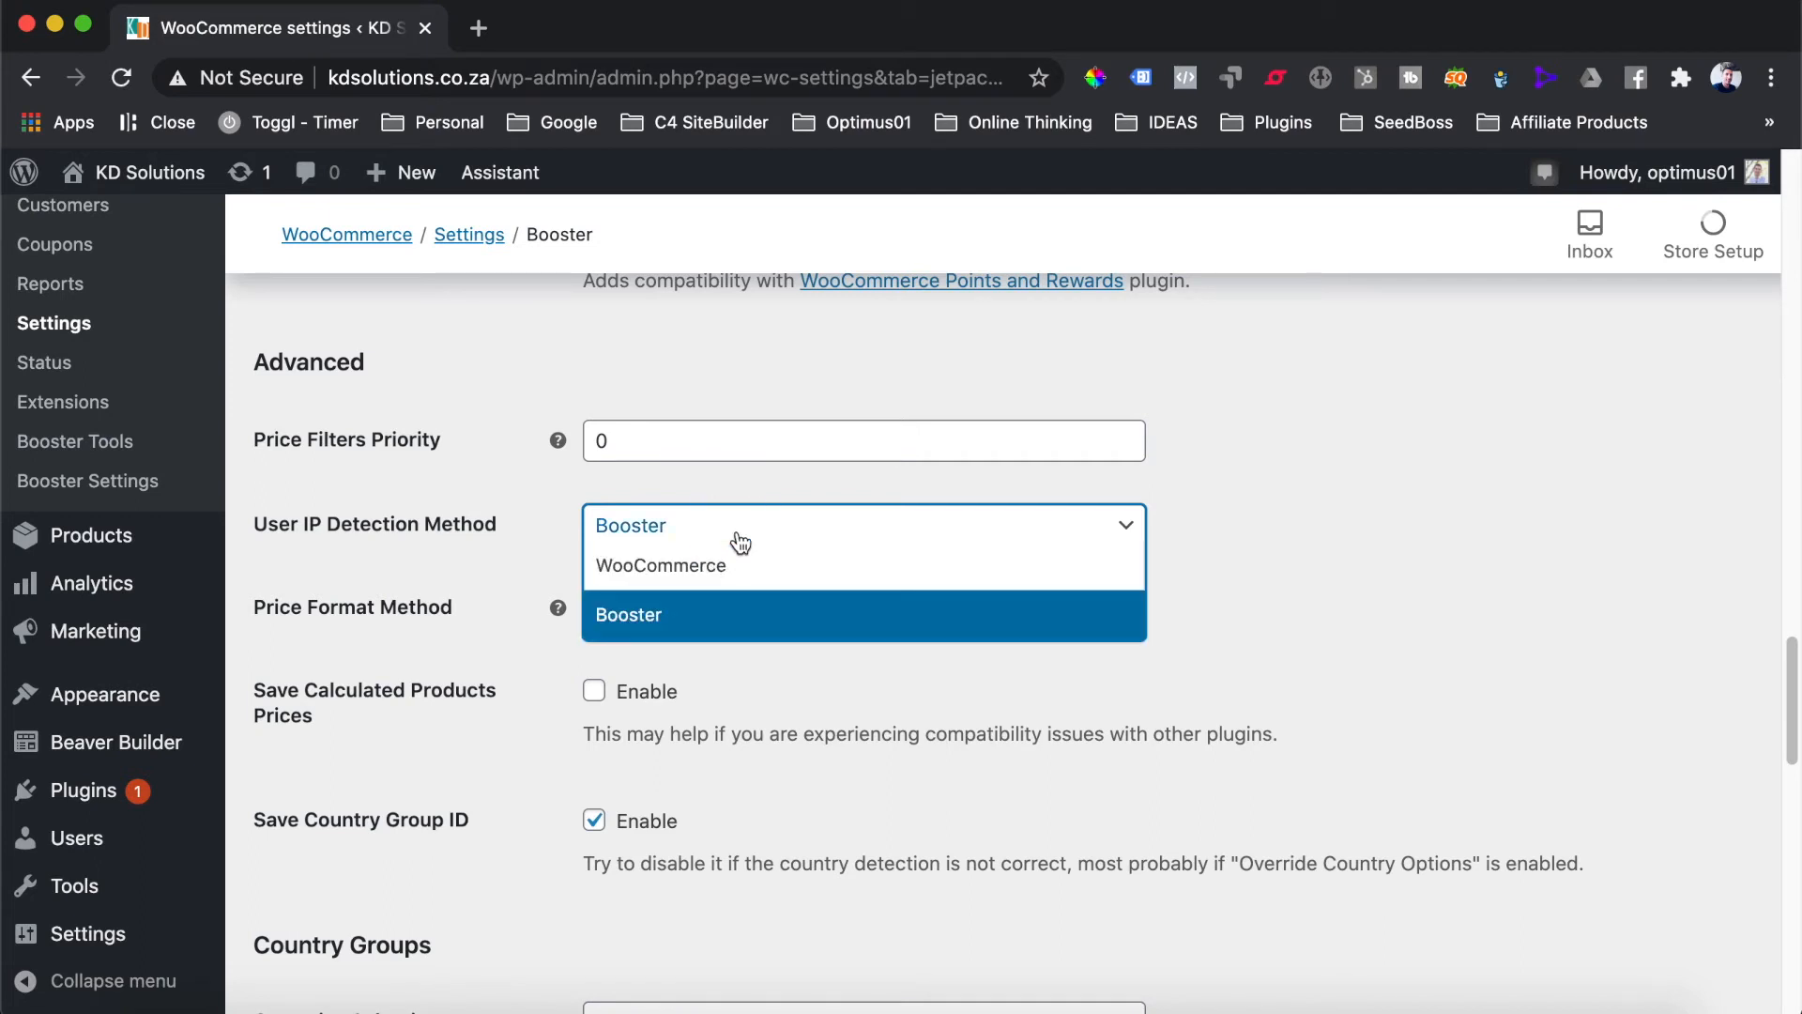
{"action": "left_click", "coordinate": [450, 571]}
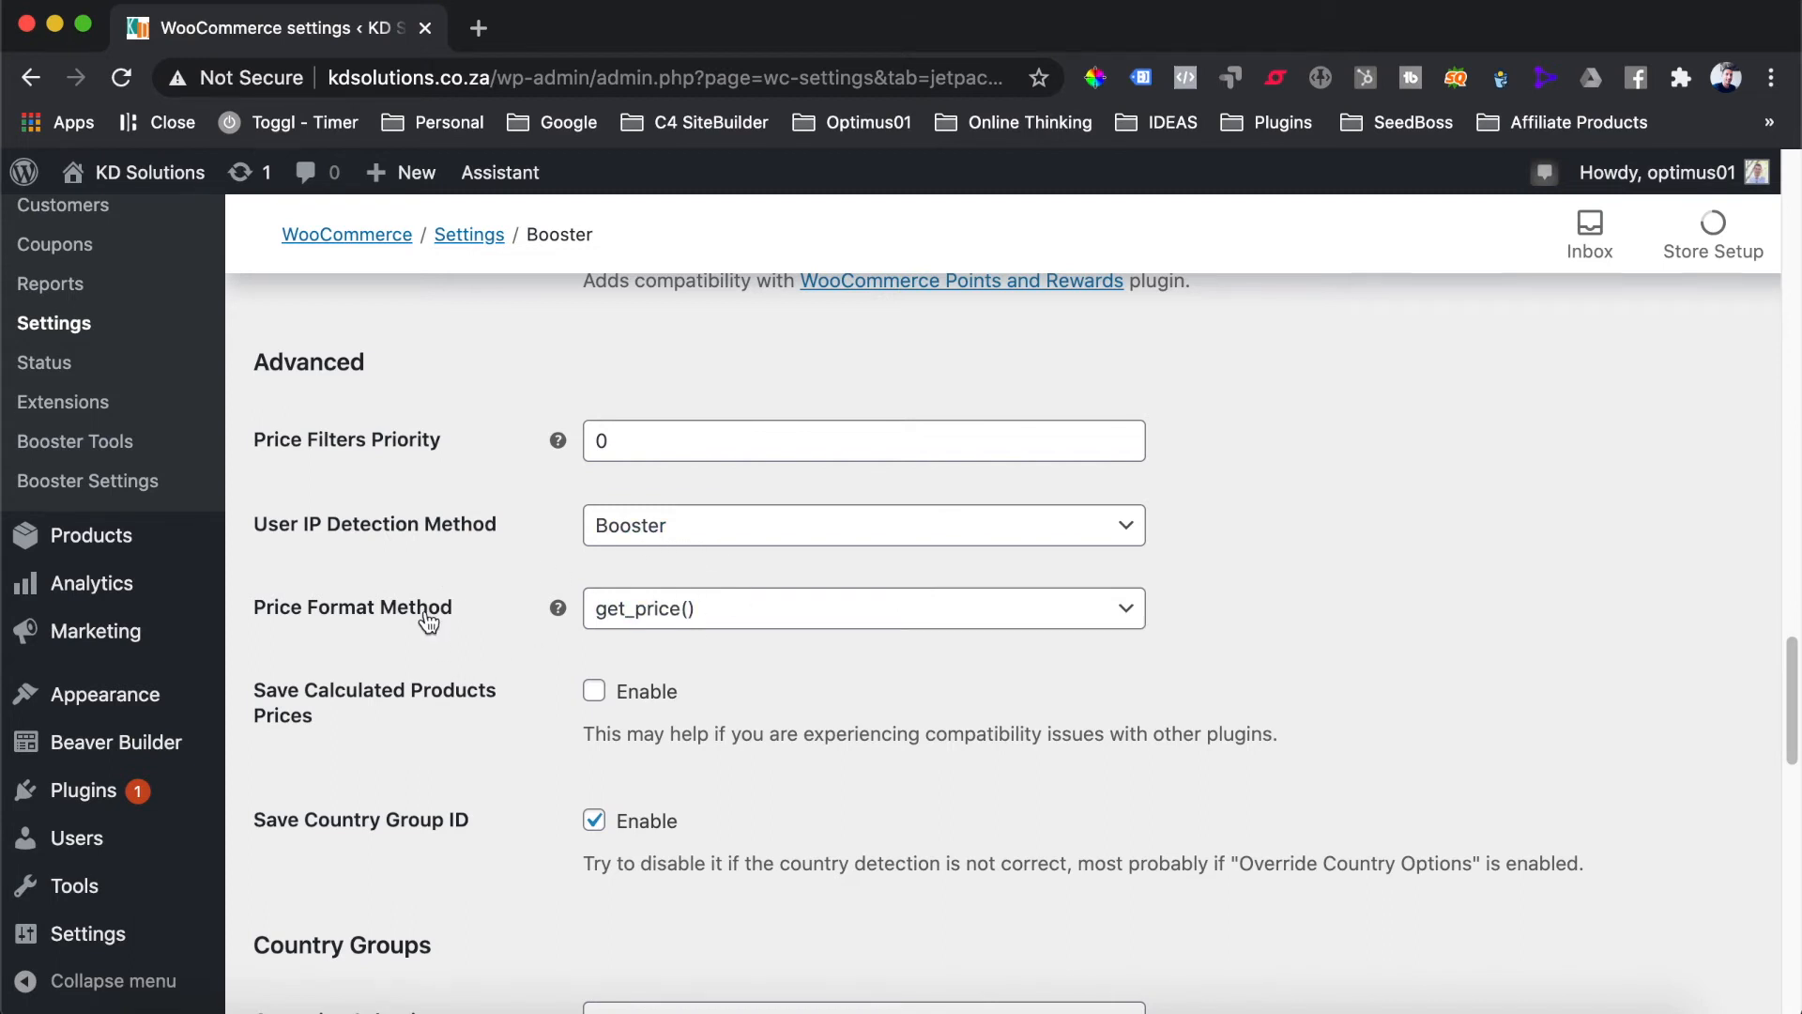
Examine the Country Groups options, including the Countries Selection choices and autogenerate groups, and the Exchange Rates section
{"action": "scroll", "coordinate": [427, 615], "scroll_direction": "down", "scroll_amount": 10}
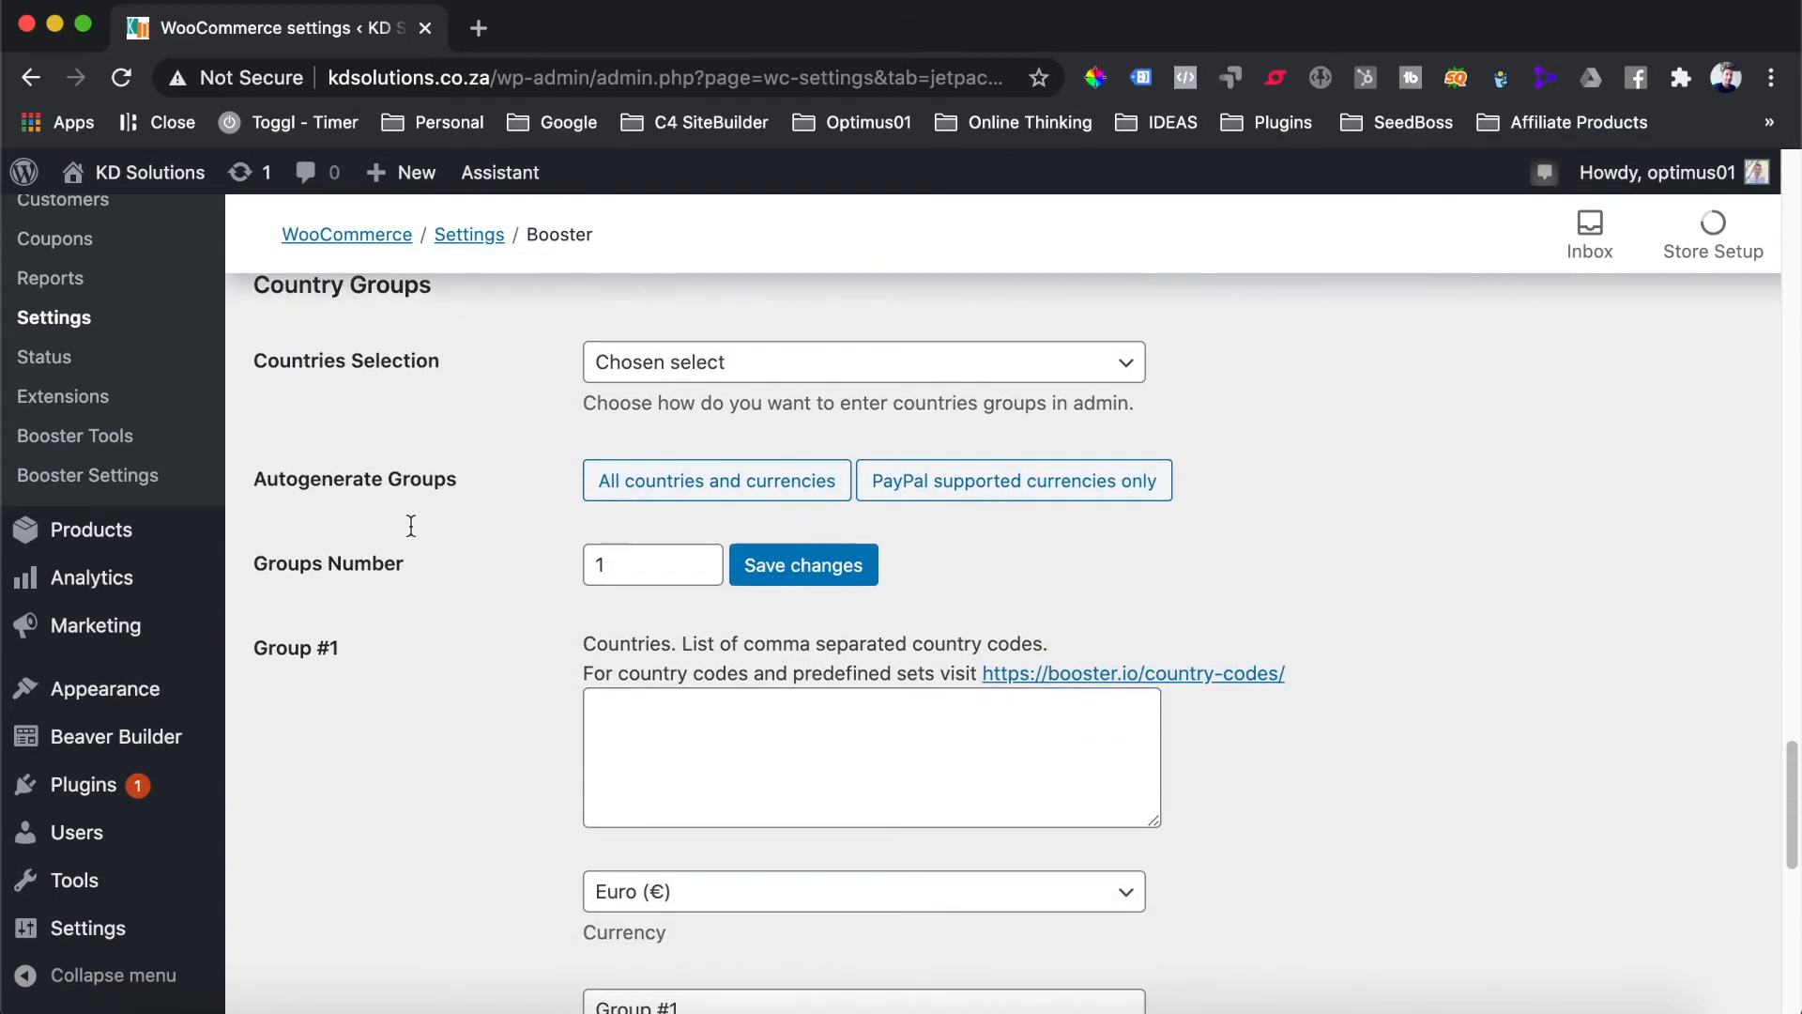
{"action": "scroll", "coordinate": [411, 525], "scroll_direction": "up", "scroll_amount": 1}
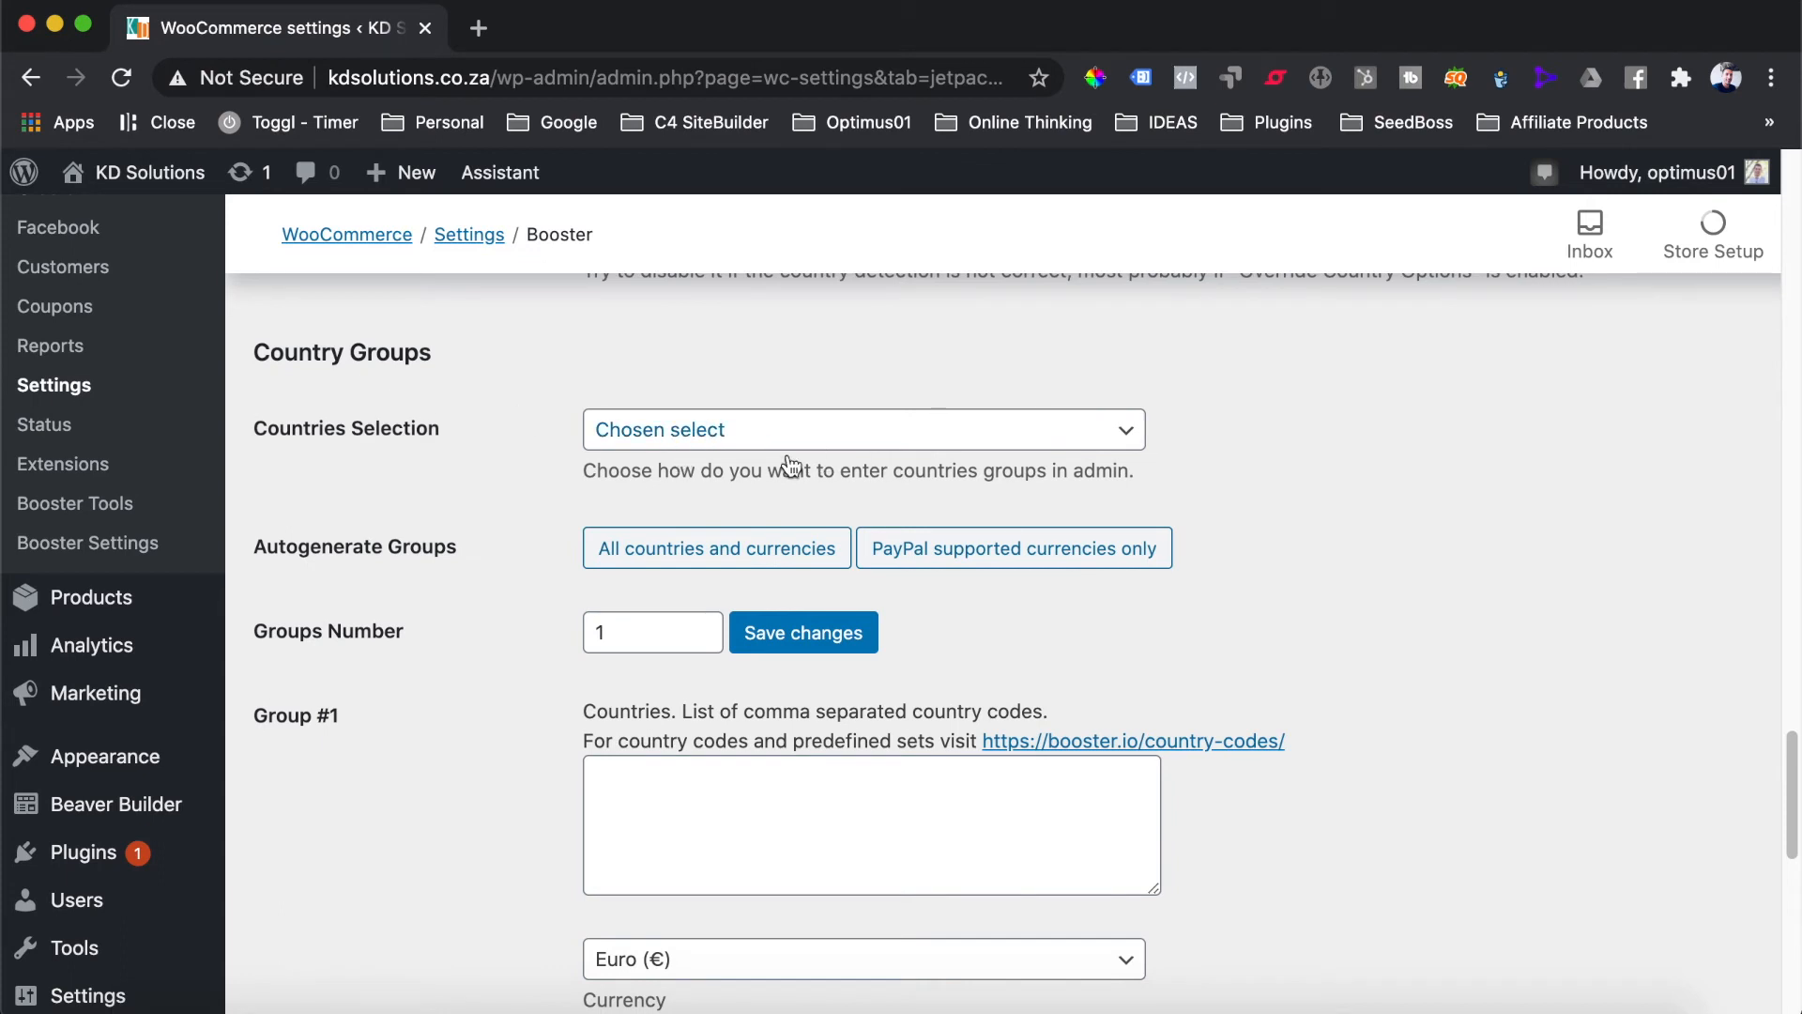
{"action": "left_click", "coordinate": [879, 437]}
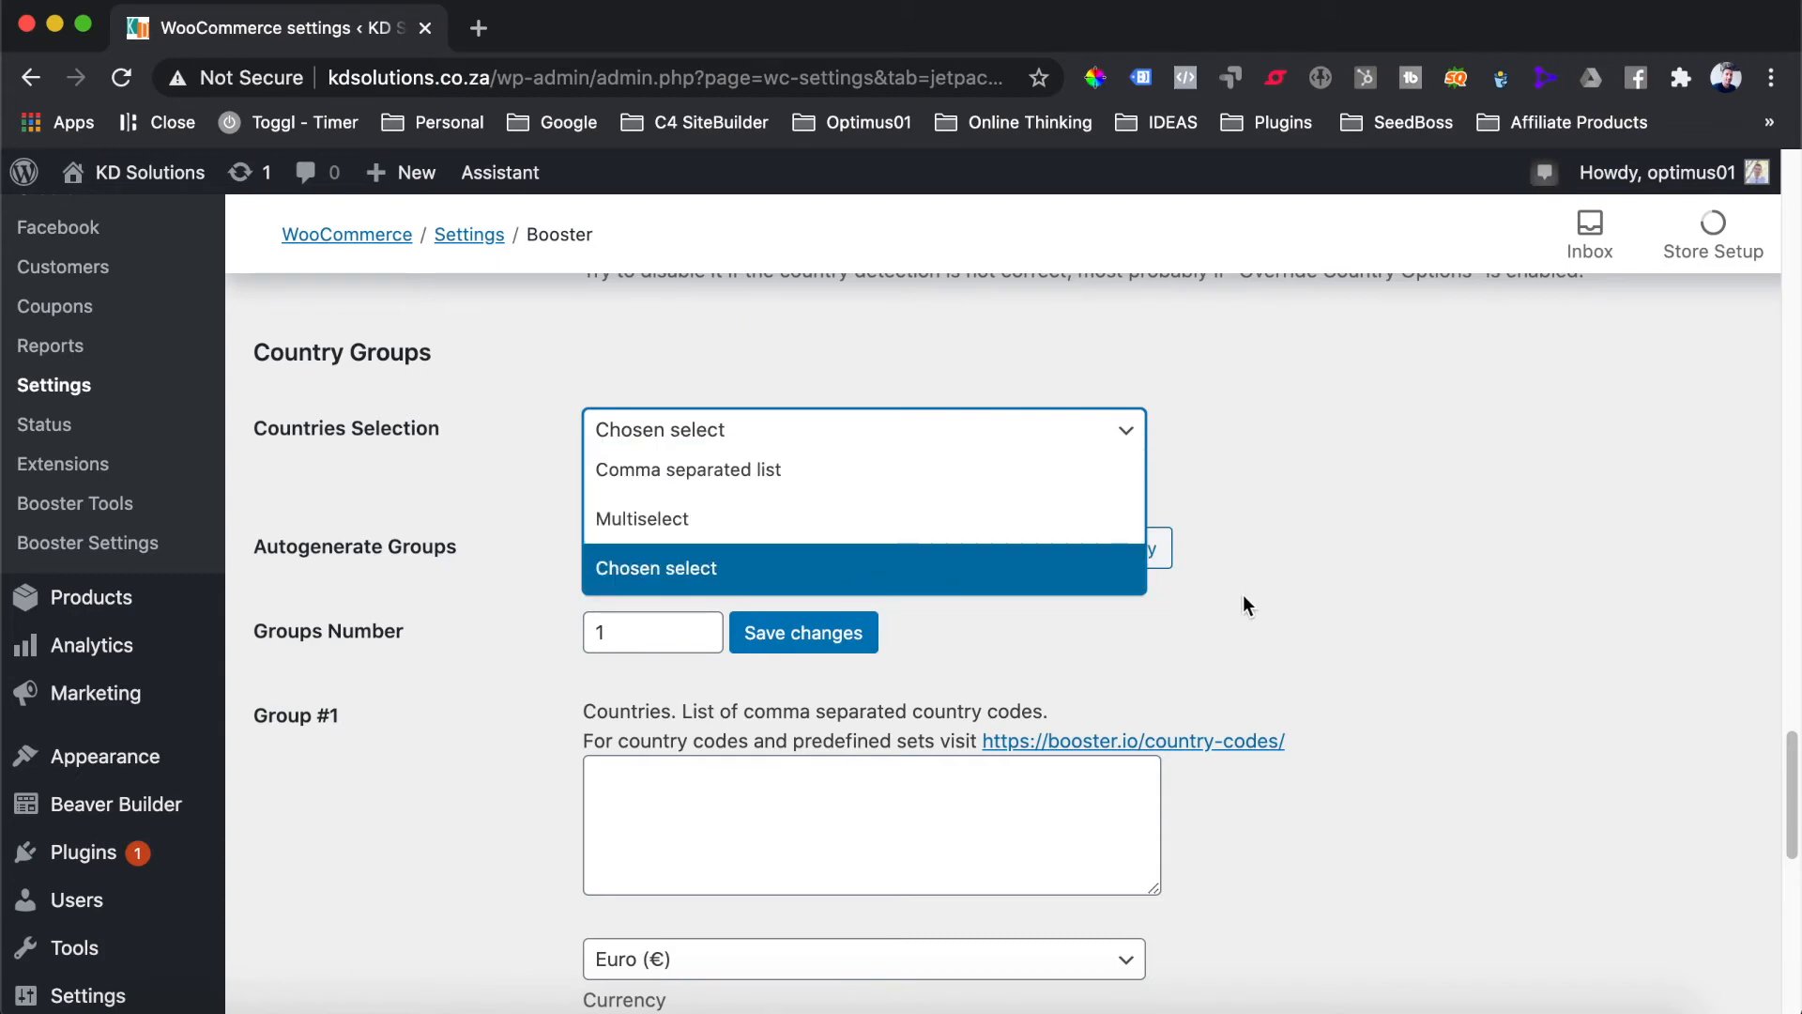
{"action": "left_click", "coordinate": [1264, 618]}
{"action": "scroll", "coordinate": [1140, 667], "scroll_direction": "down", "scroll_amount": 3}
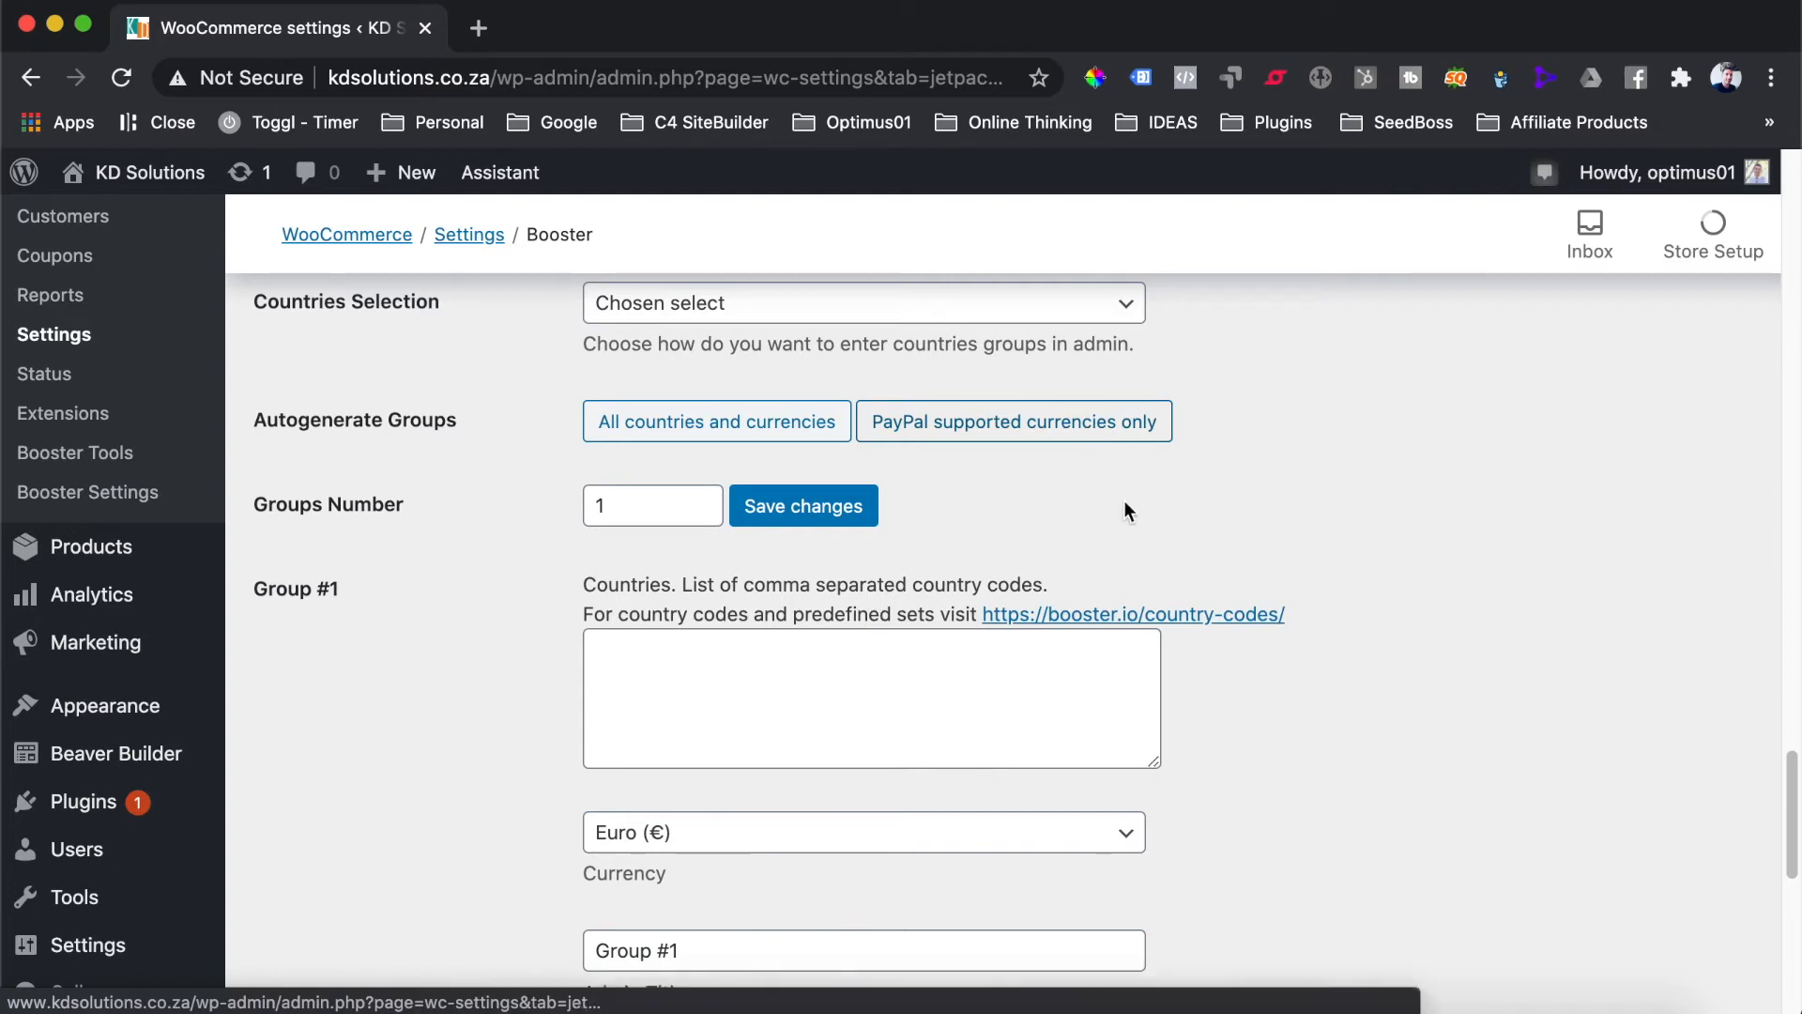
{"action": "scroll", "coordinate": [797, 794], "scroll_direction": "down", "scroll_amount": 3}
{"action": "scroll", "coordinate": [682, 491], "scroll_direction": "down", "scroll_amount": 3}
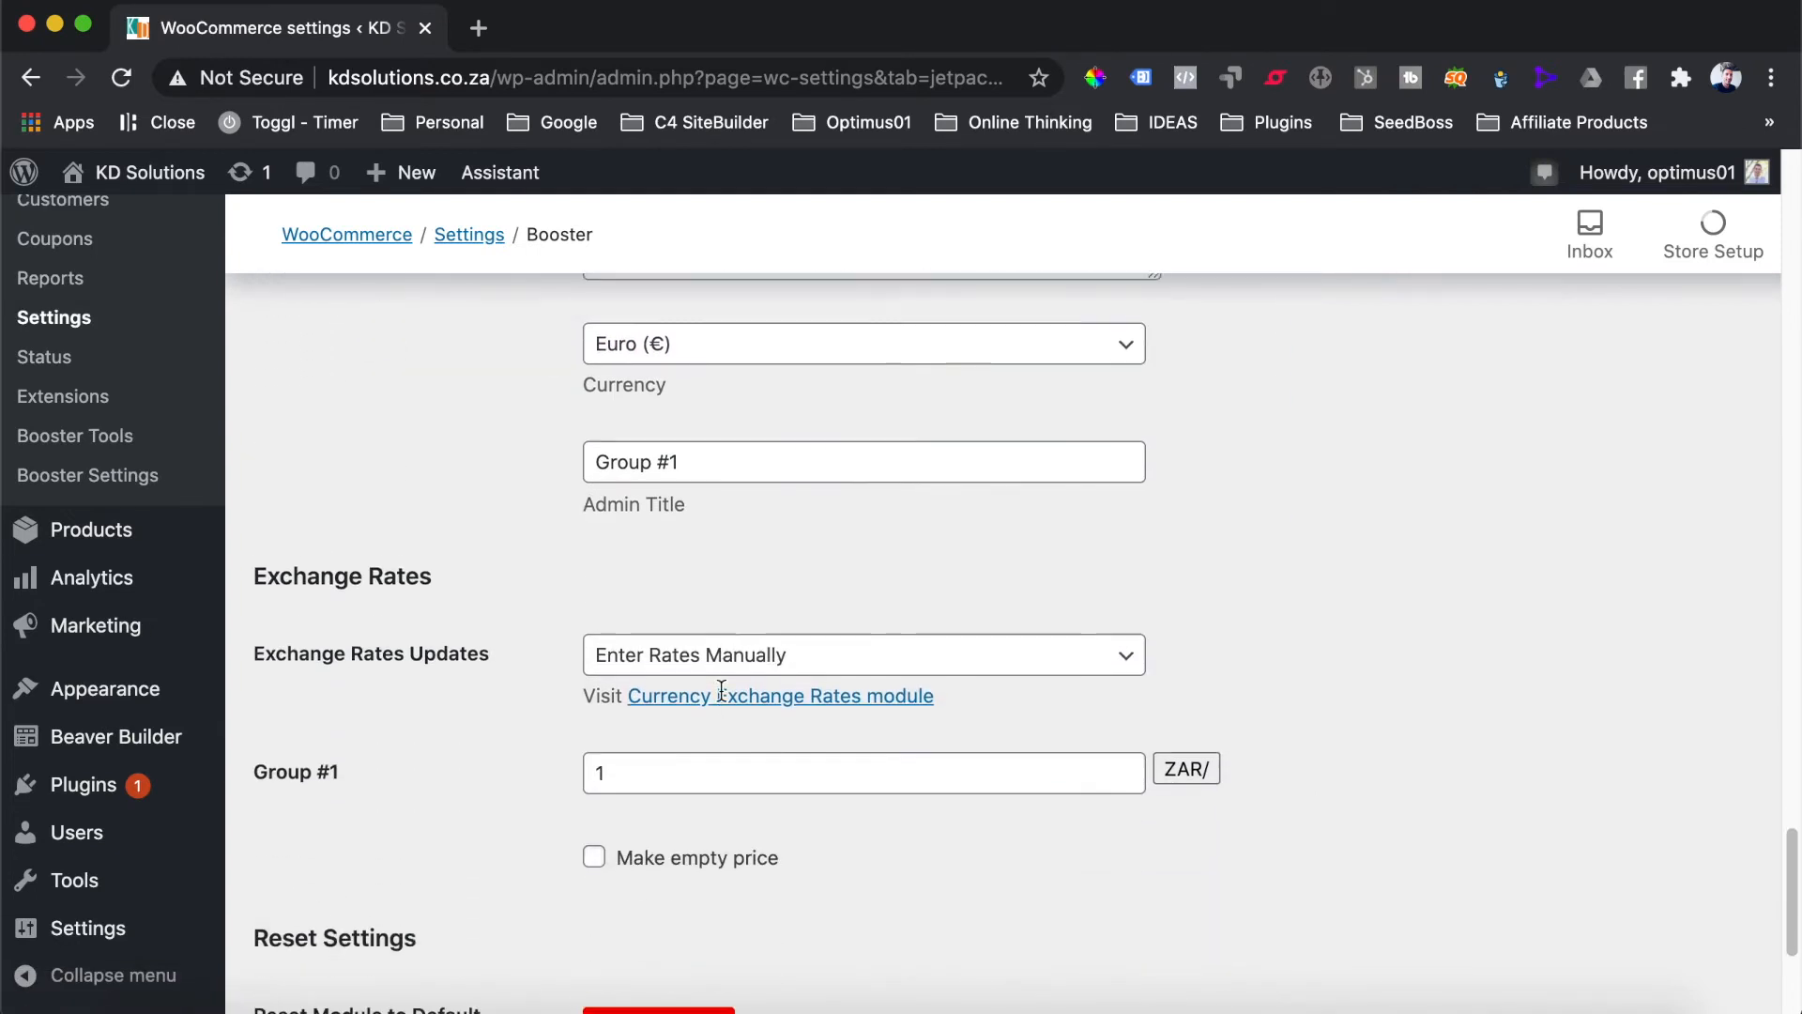
{"action": "scroll", "coordinate": [721, 690], "scroll_direction": "up", "scroll_amount": 5}
{"action": "scroll", "coordinate": [708, 673], "scroll_direction": "up", "scroll_amount": 1}
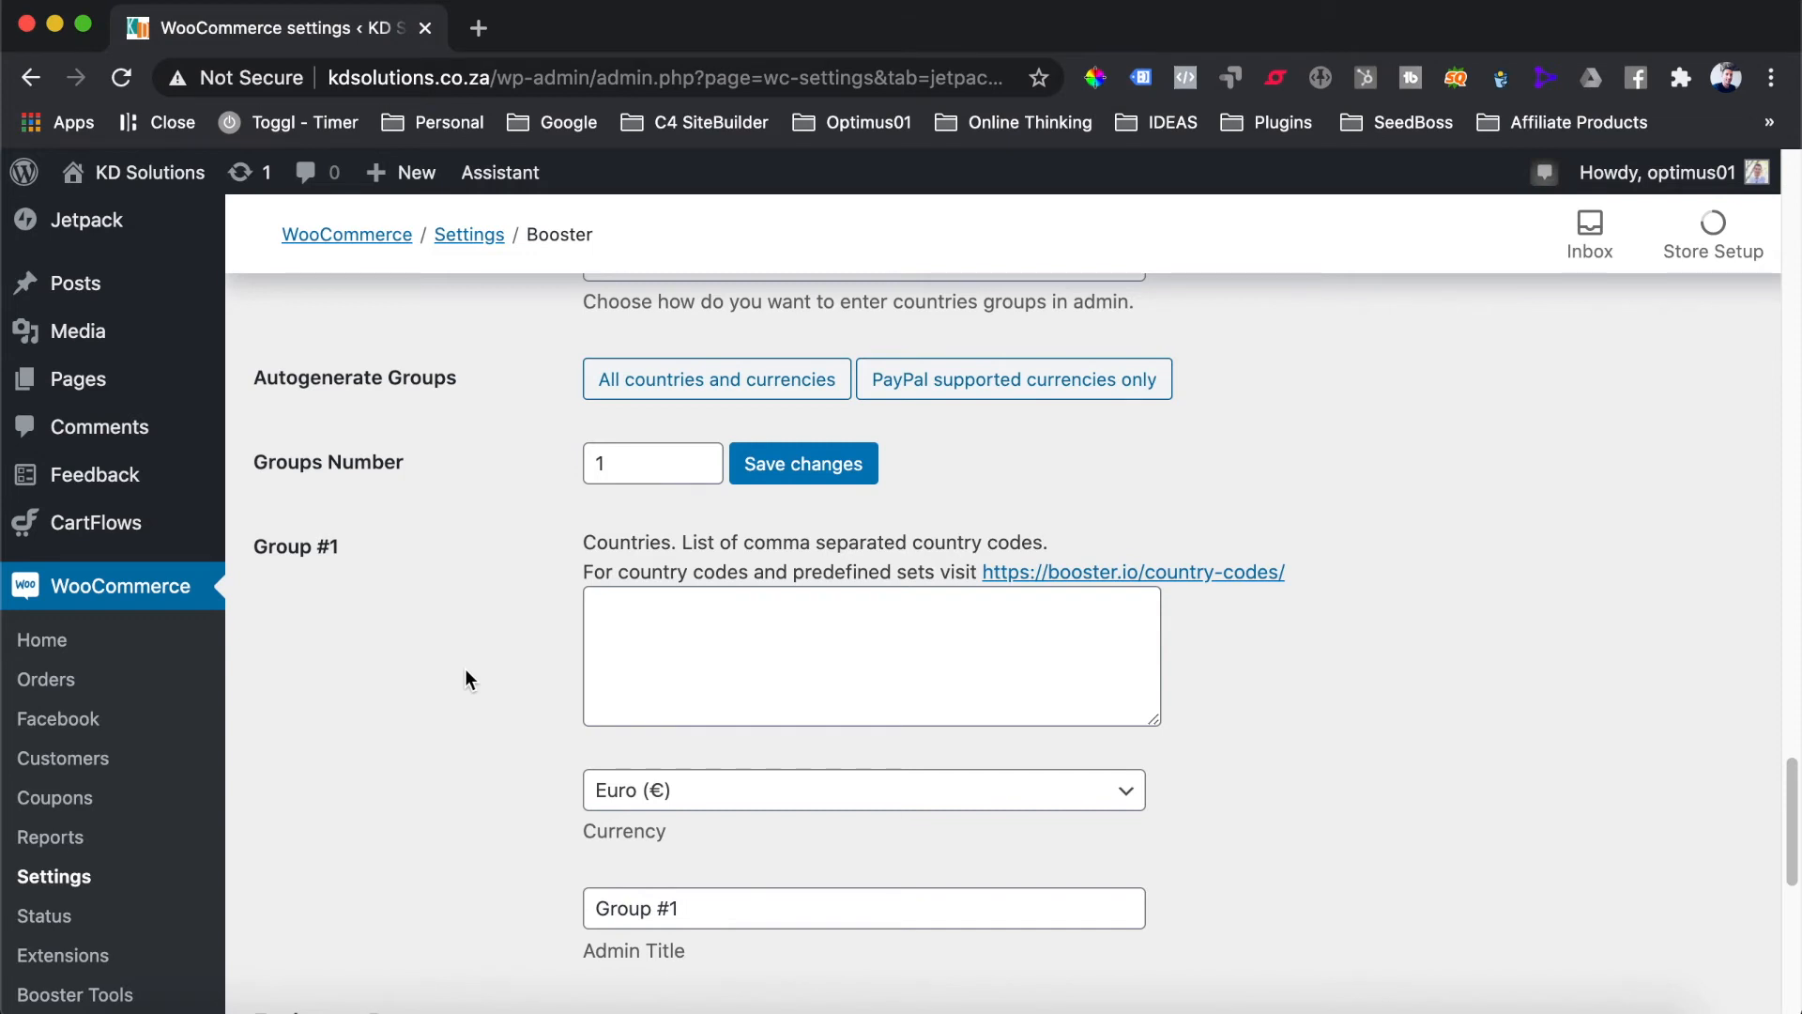
Set the Group #1 currency to United States (US) dollar ($) and its admin title to "PayPal Group #1"
{"action": "scroll", "coordinate": [466, 670], "scroll_direction": "down", "scroll_amount": 1}
{"action": "left_click", "coordinate": [502, 532]}
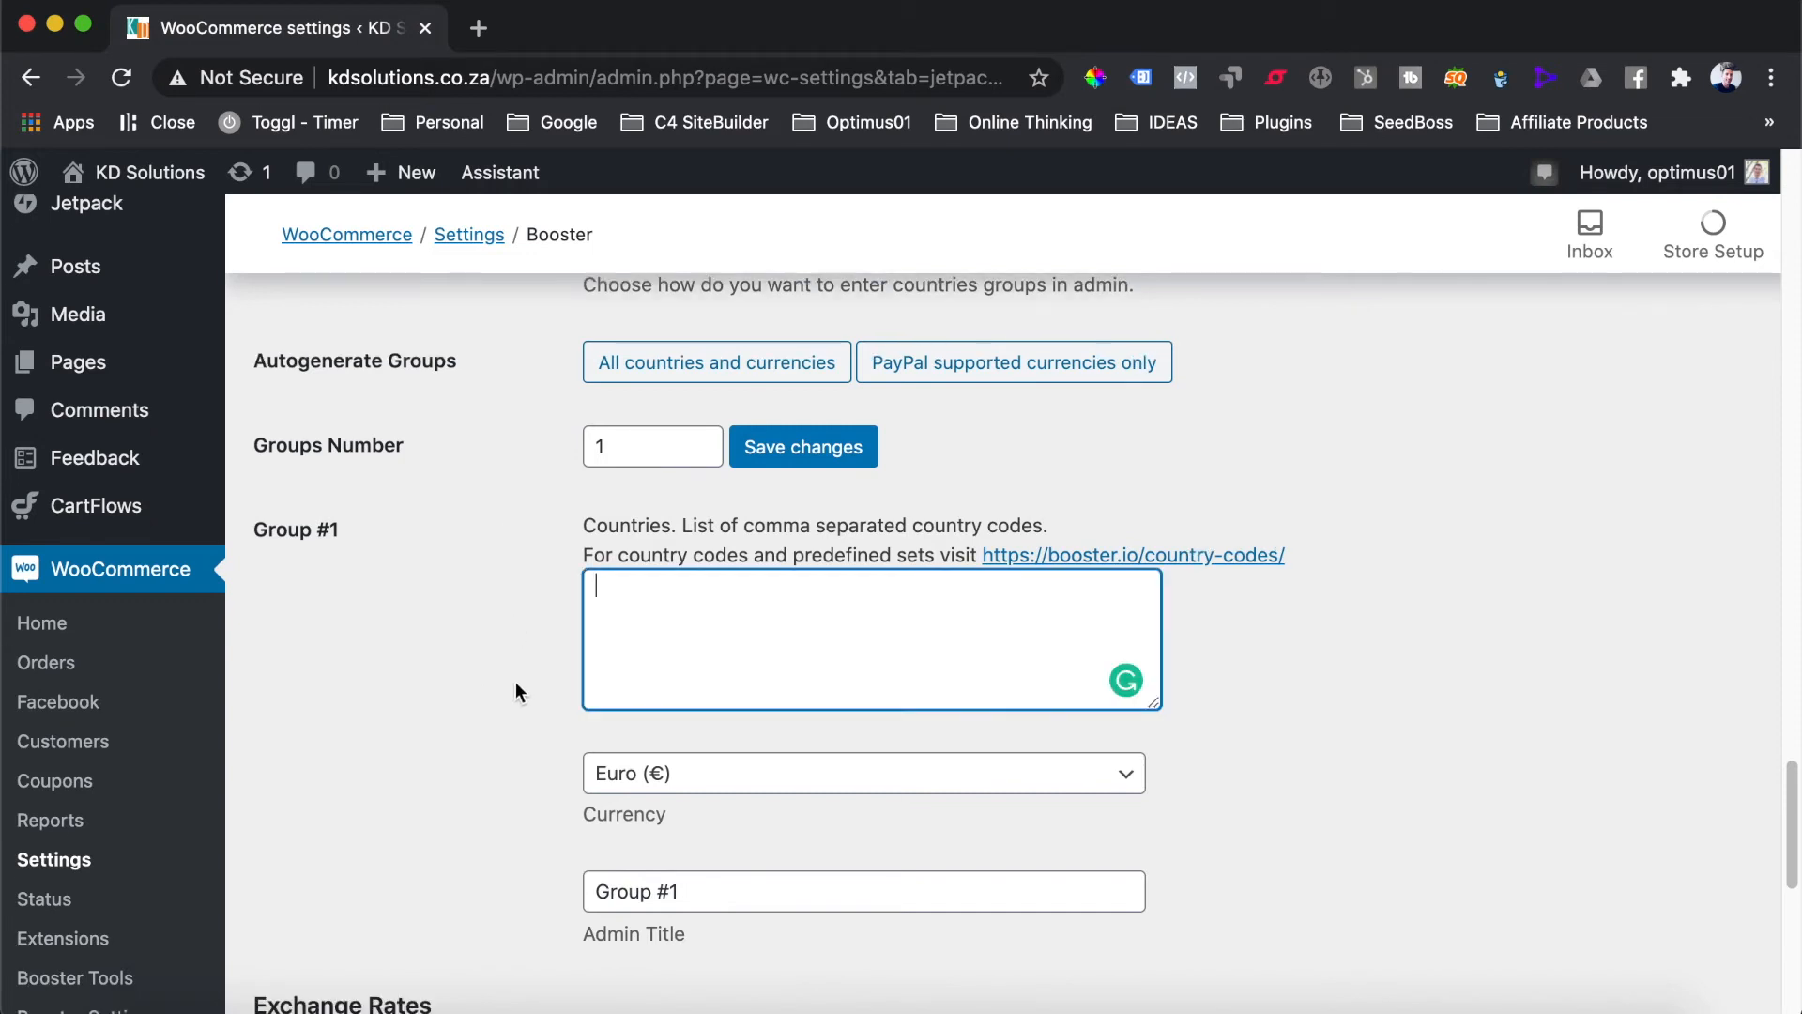
{"action": "left_click", "coordinate": [678, 777]}
{"action": "type", "text": "united"}
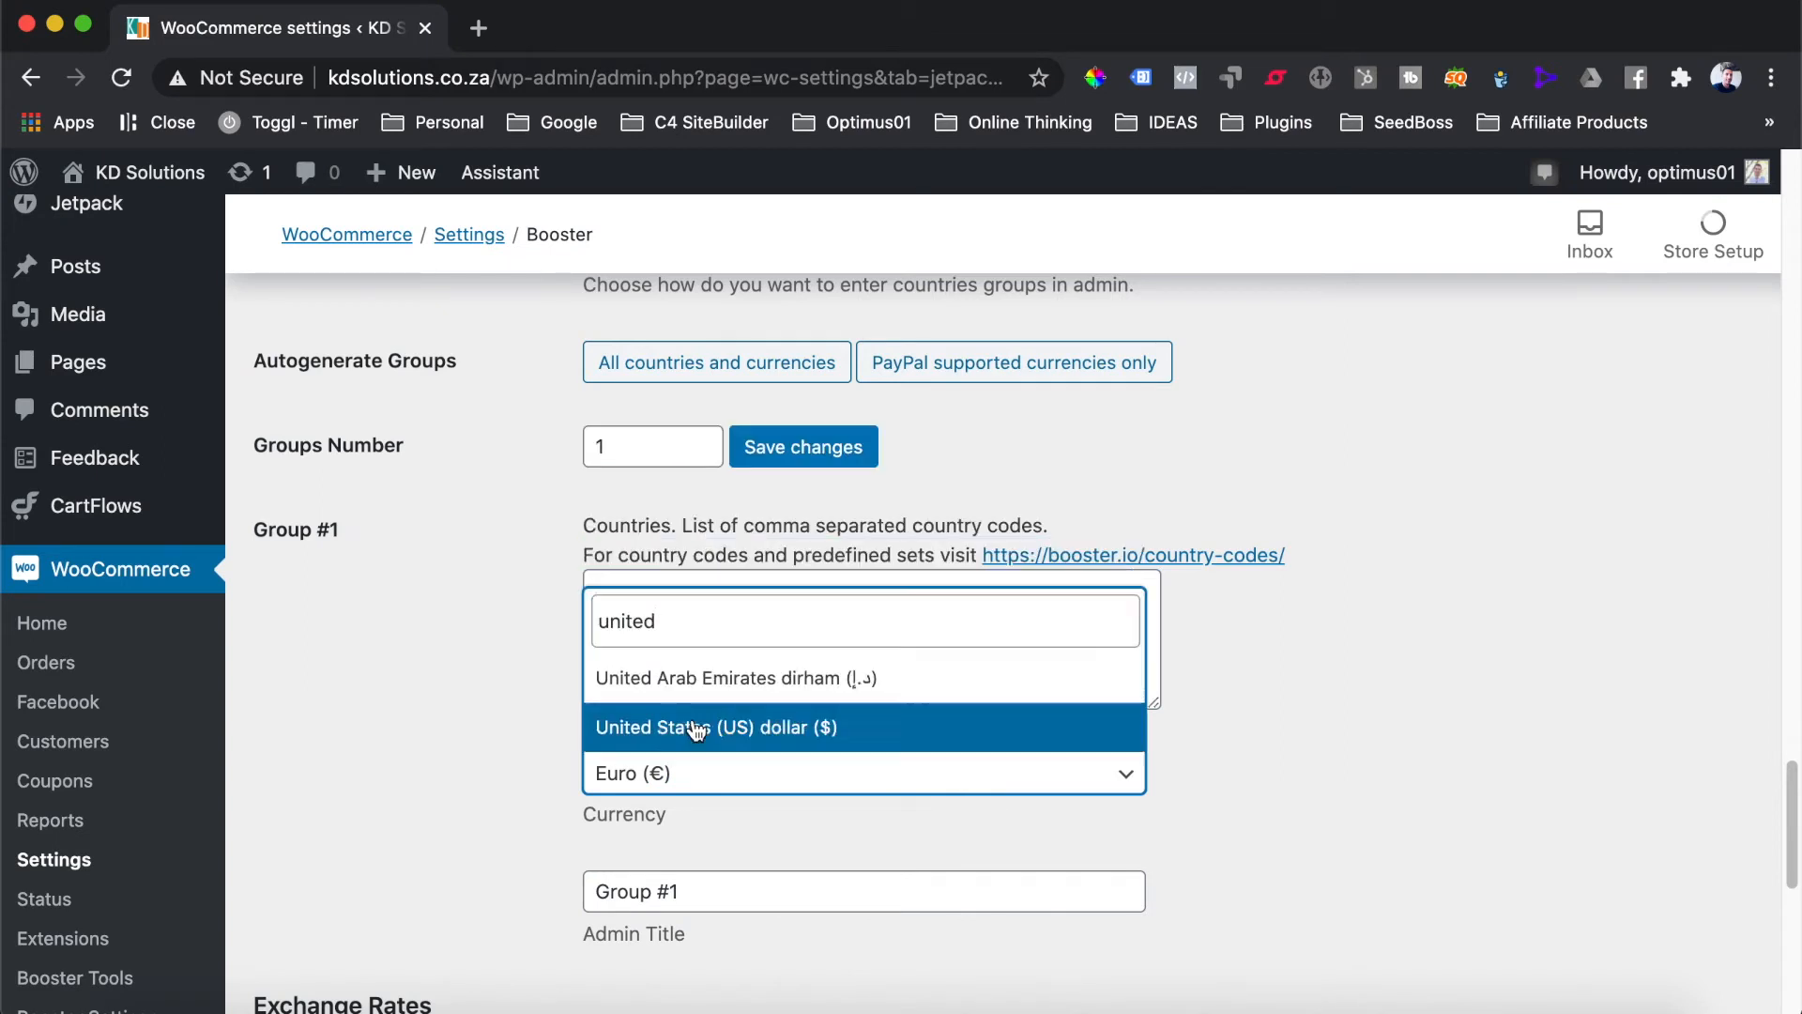
{"action": "left_click", "coordinate": [695, 728]}
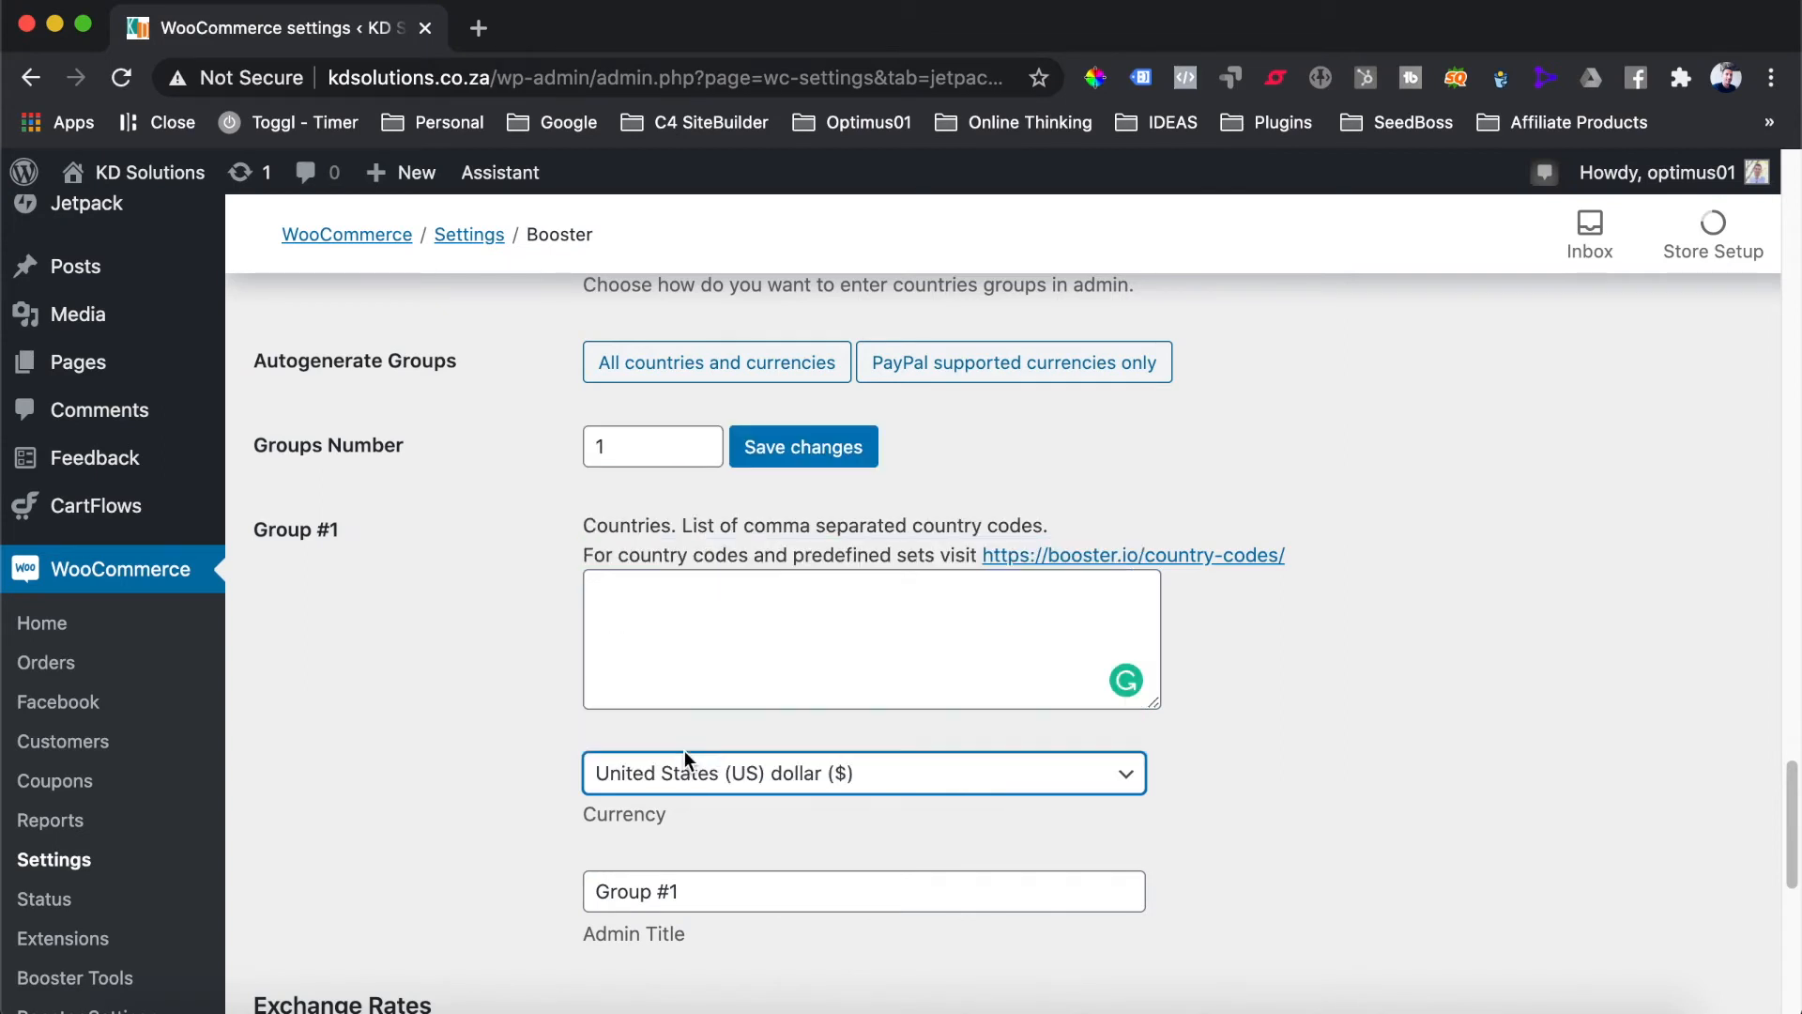
{"action": "scroll", "coordinate": [692, 857], "scroll_direction": "down", "scroll_amount": 5}
{"action": "left_click", "coordinate": [602, 616]}
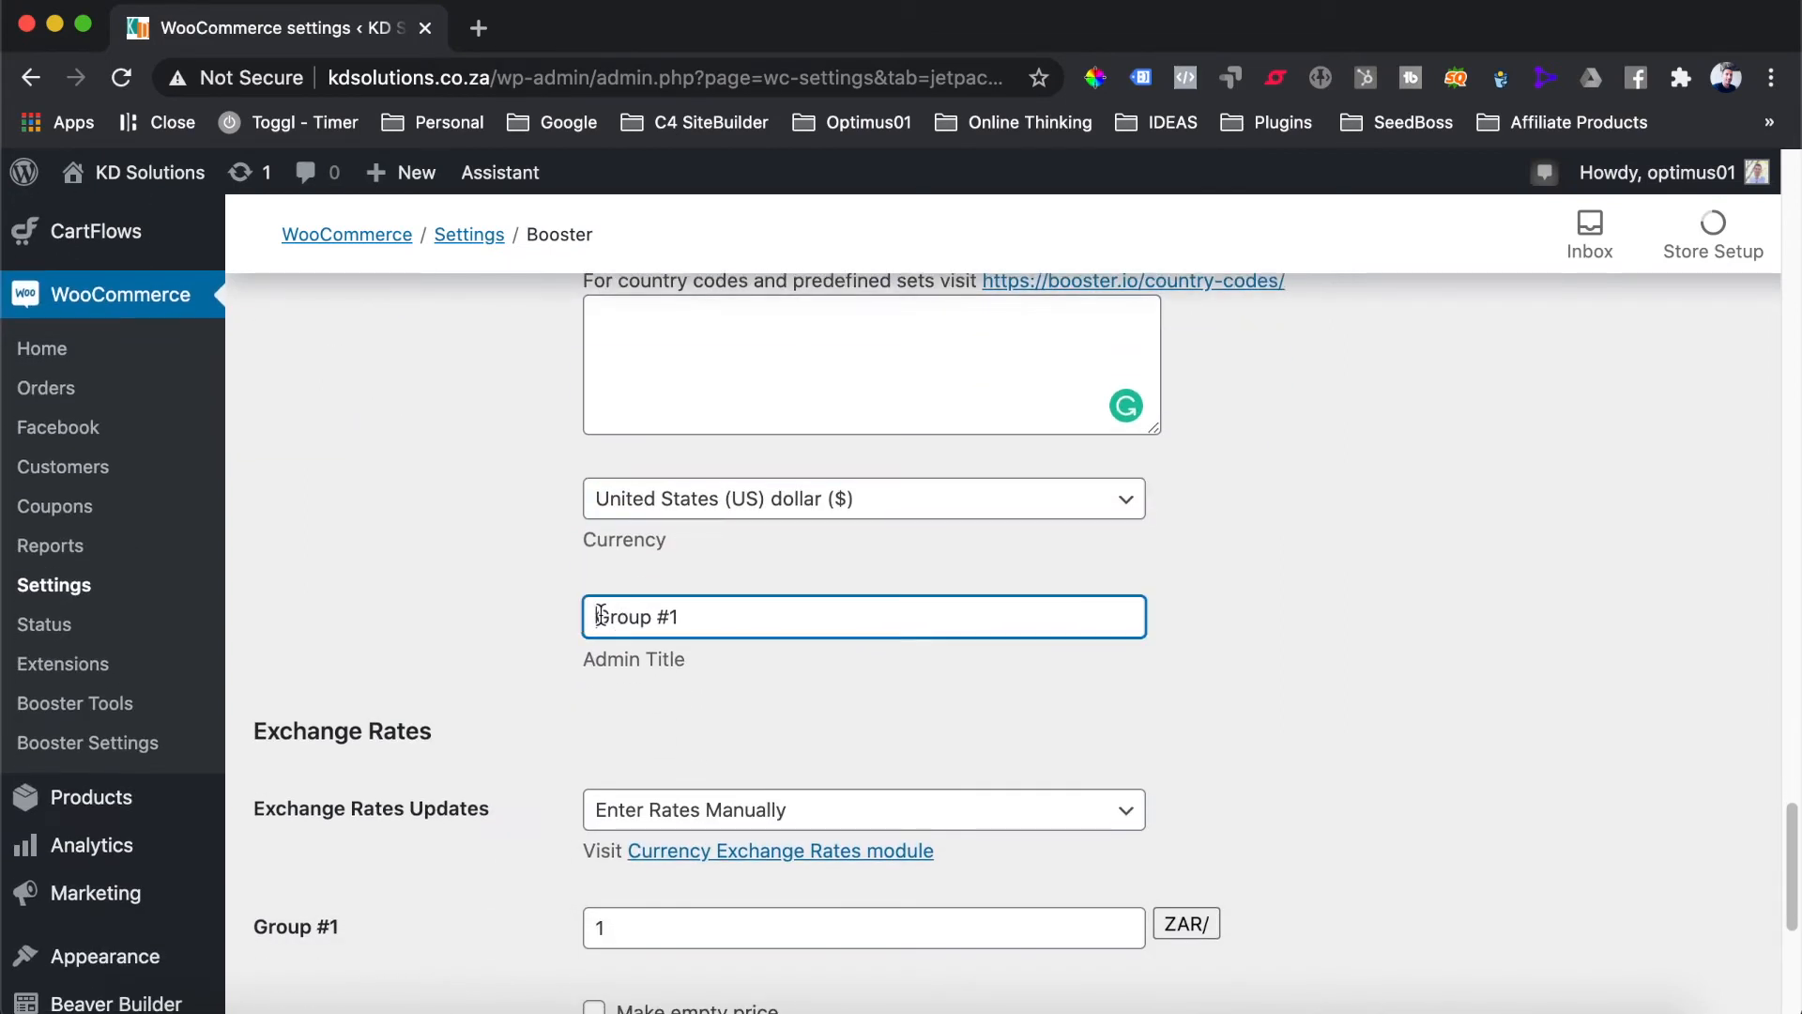
{"action": "type", "text": "PayPal"}
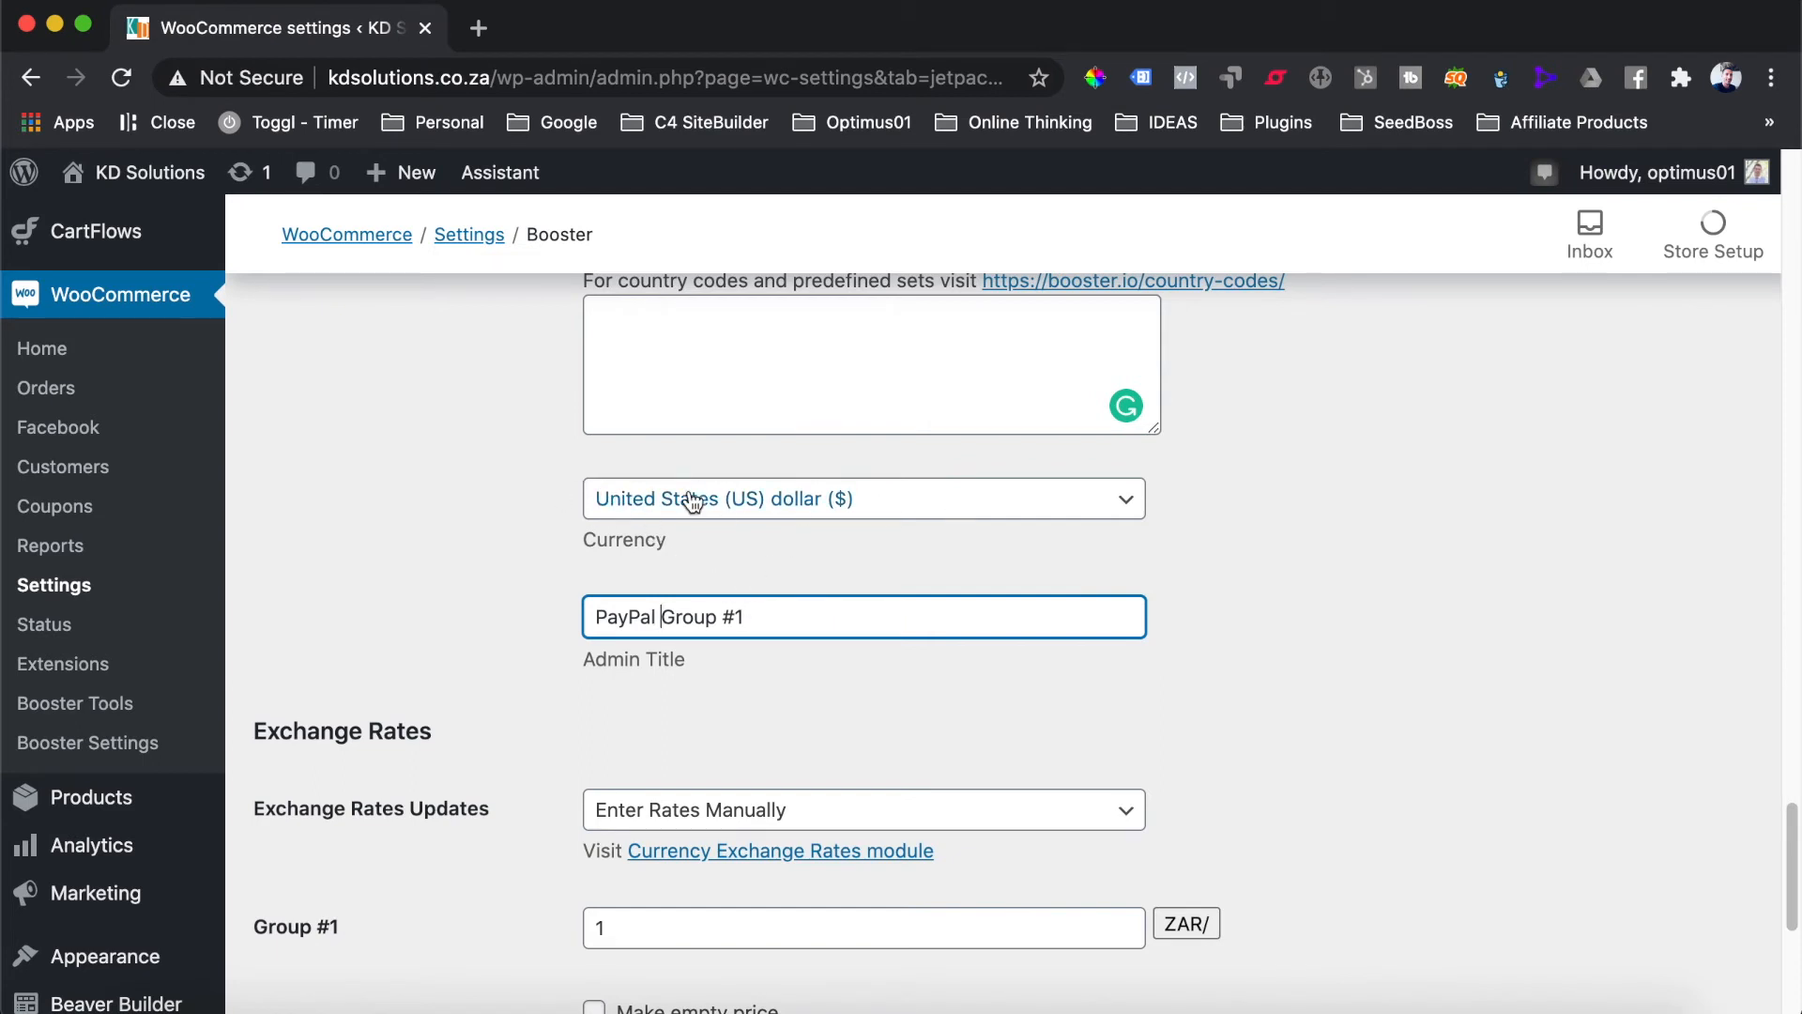
Set Exchange Rates Updates to Automatically via Currency Exchange Rates module, open that module's settings in a separate tab, and save the country settings
{"action": "scroll", "coordinate": [850, 517], "scroll_direction": "down", "scroll_amount": 4}
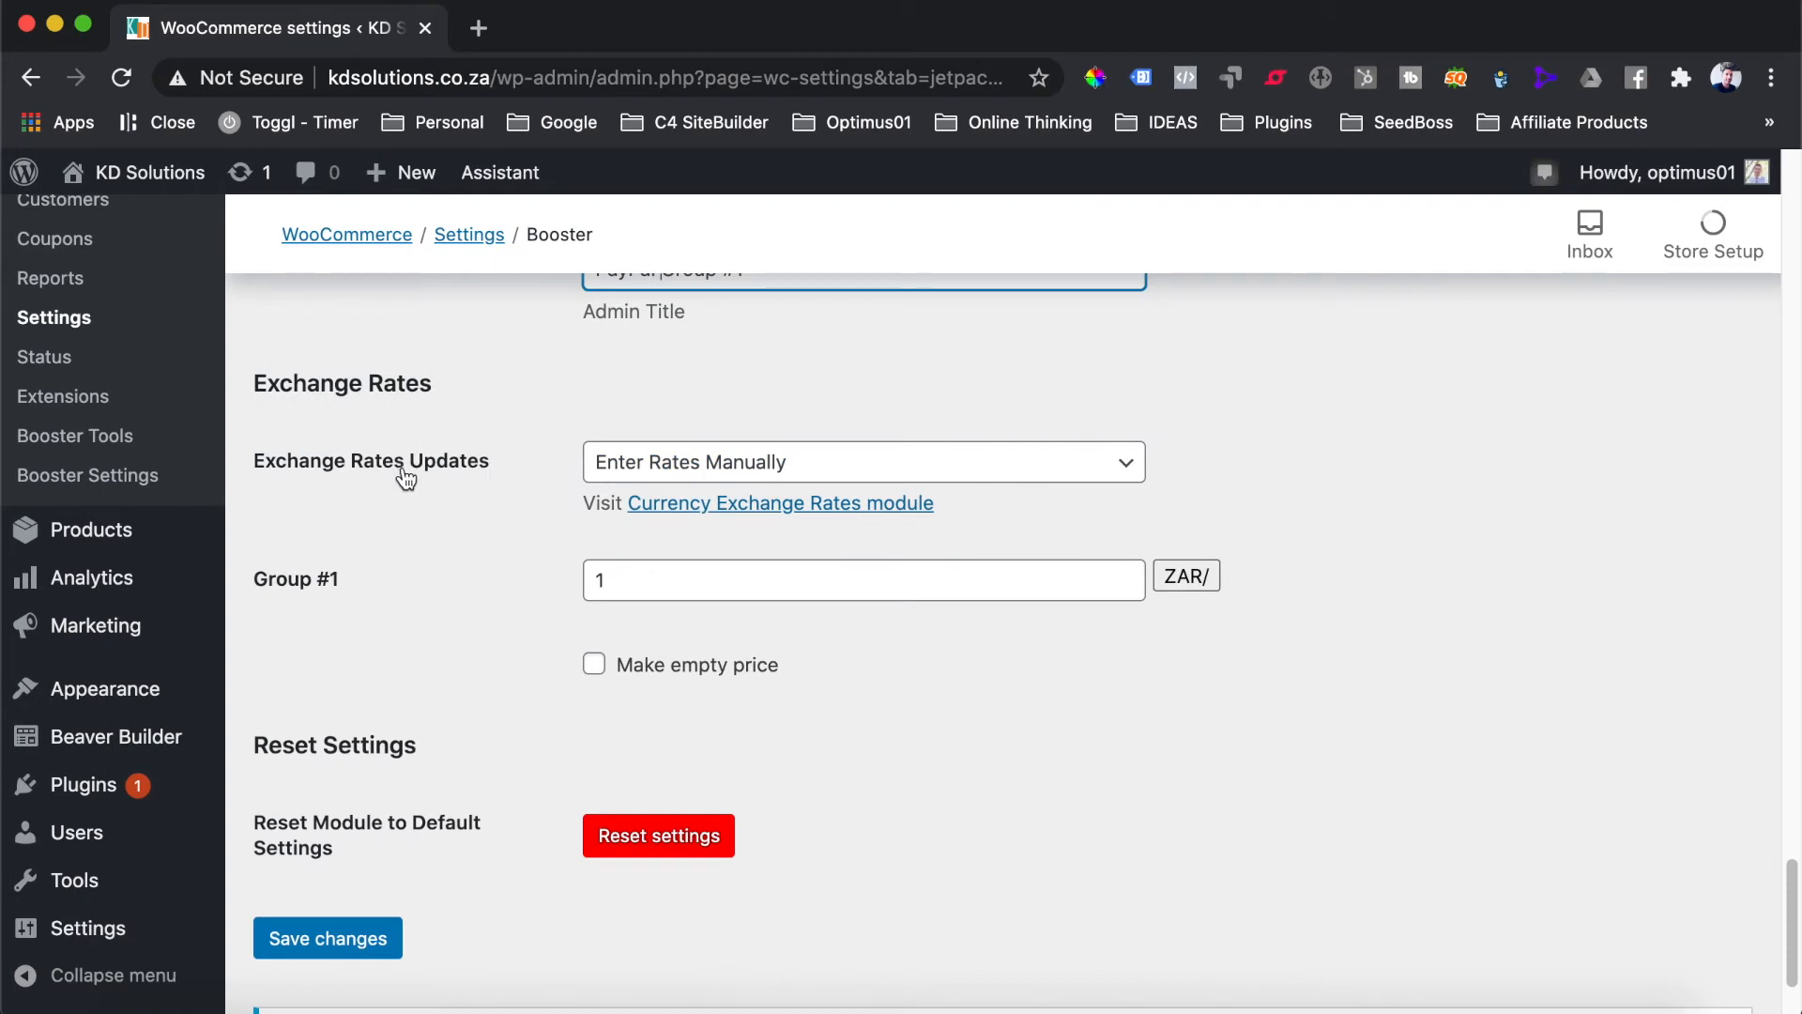
{"action": "left_click", "coordinate": [851, 474]}
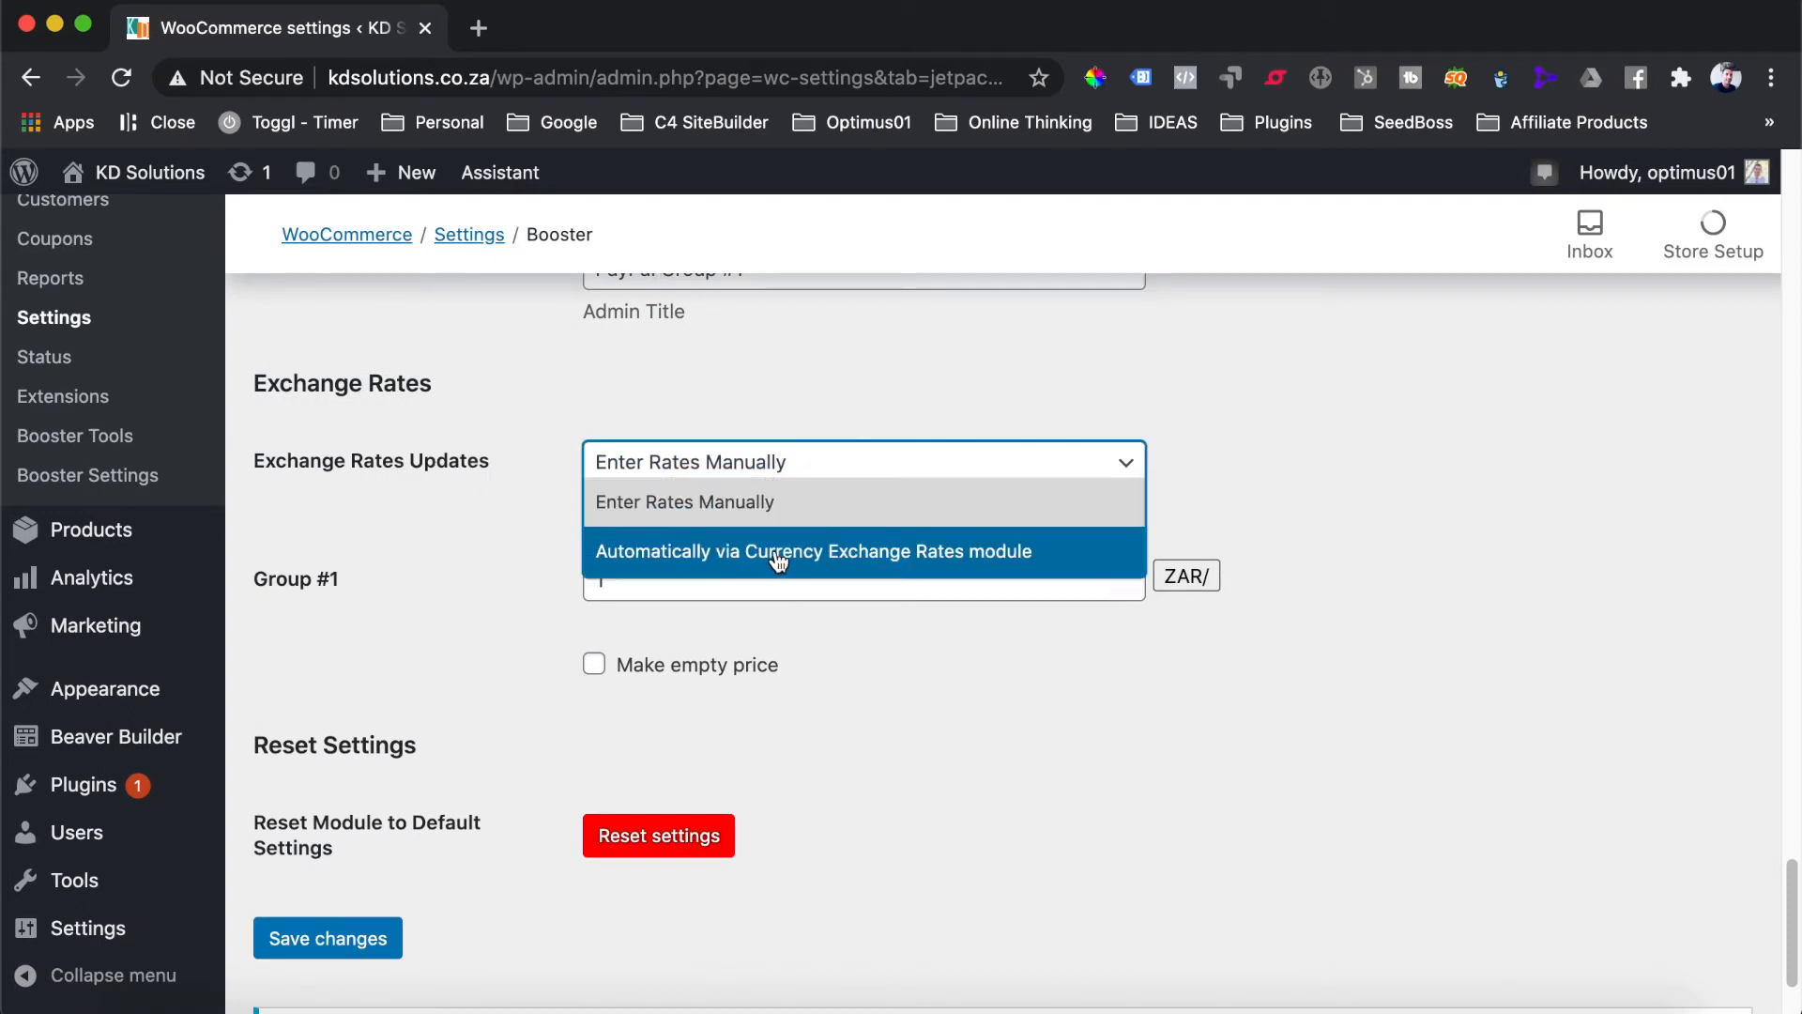
{"action": "left_click", "coordinate": [978, 550]}
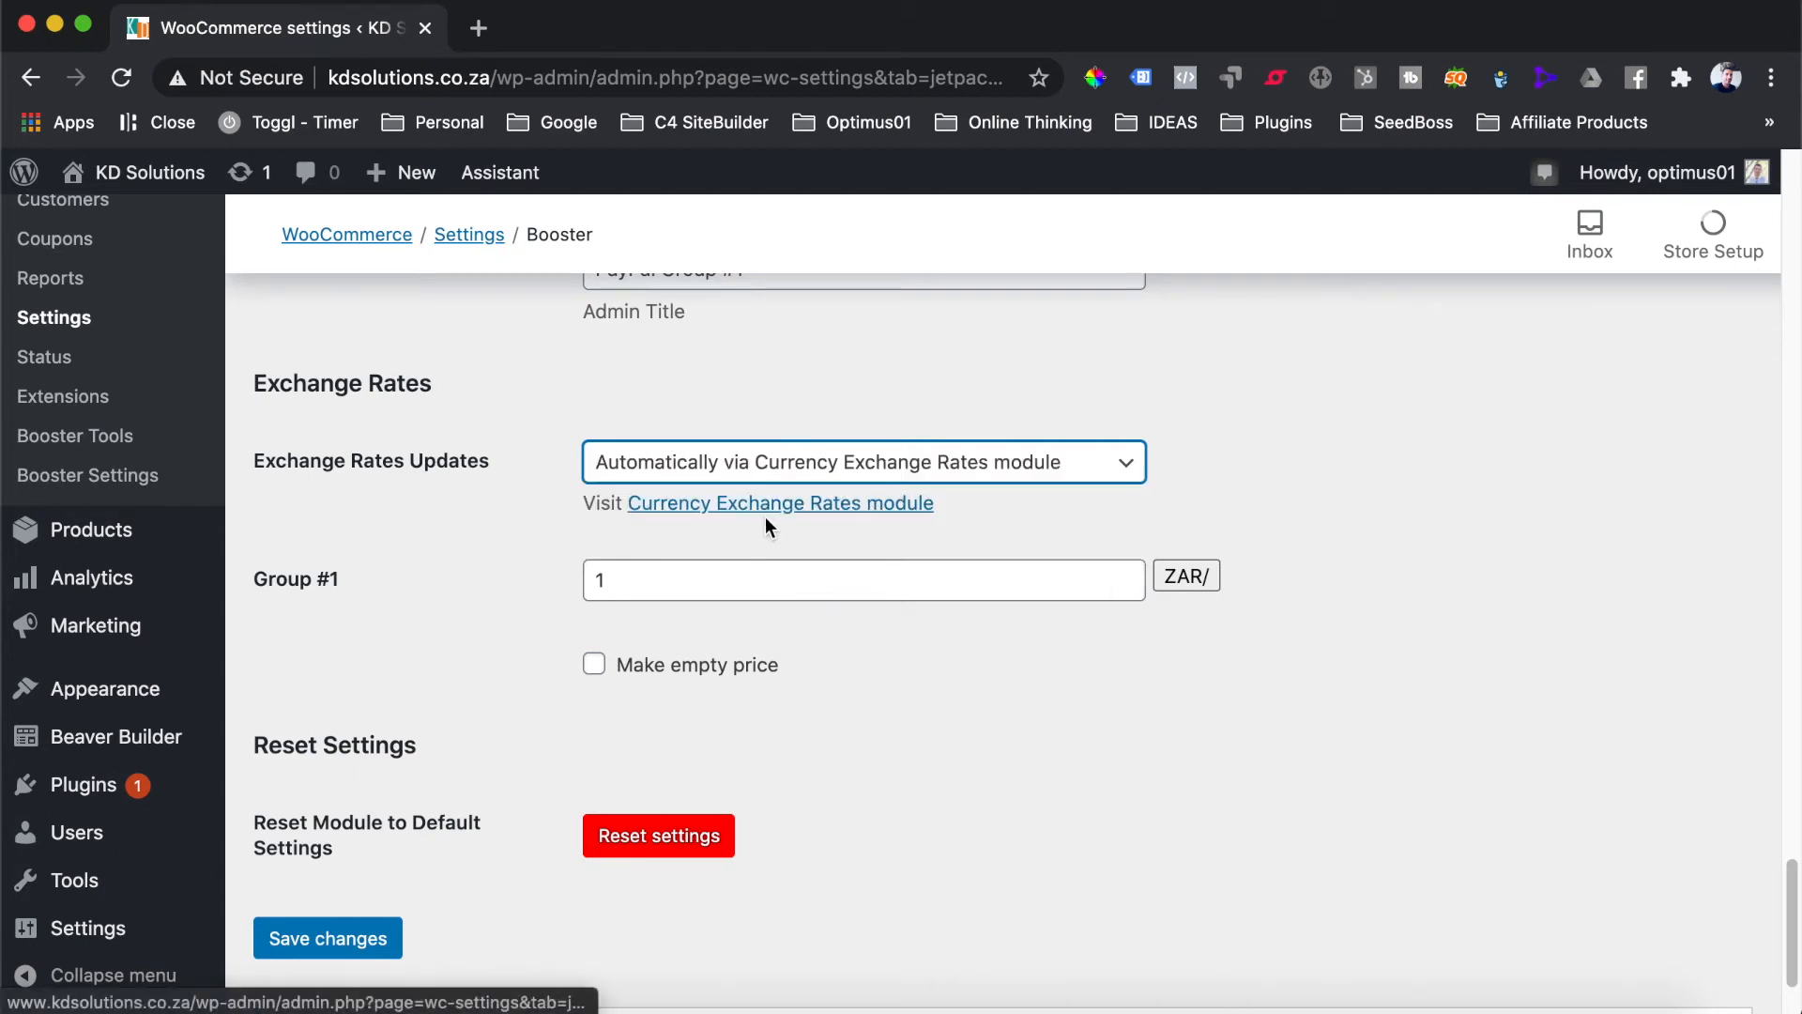
{"action": "right_click", "coordinate": [694, 512]}
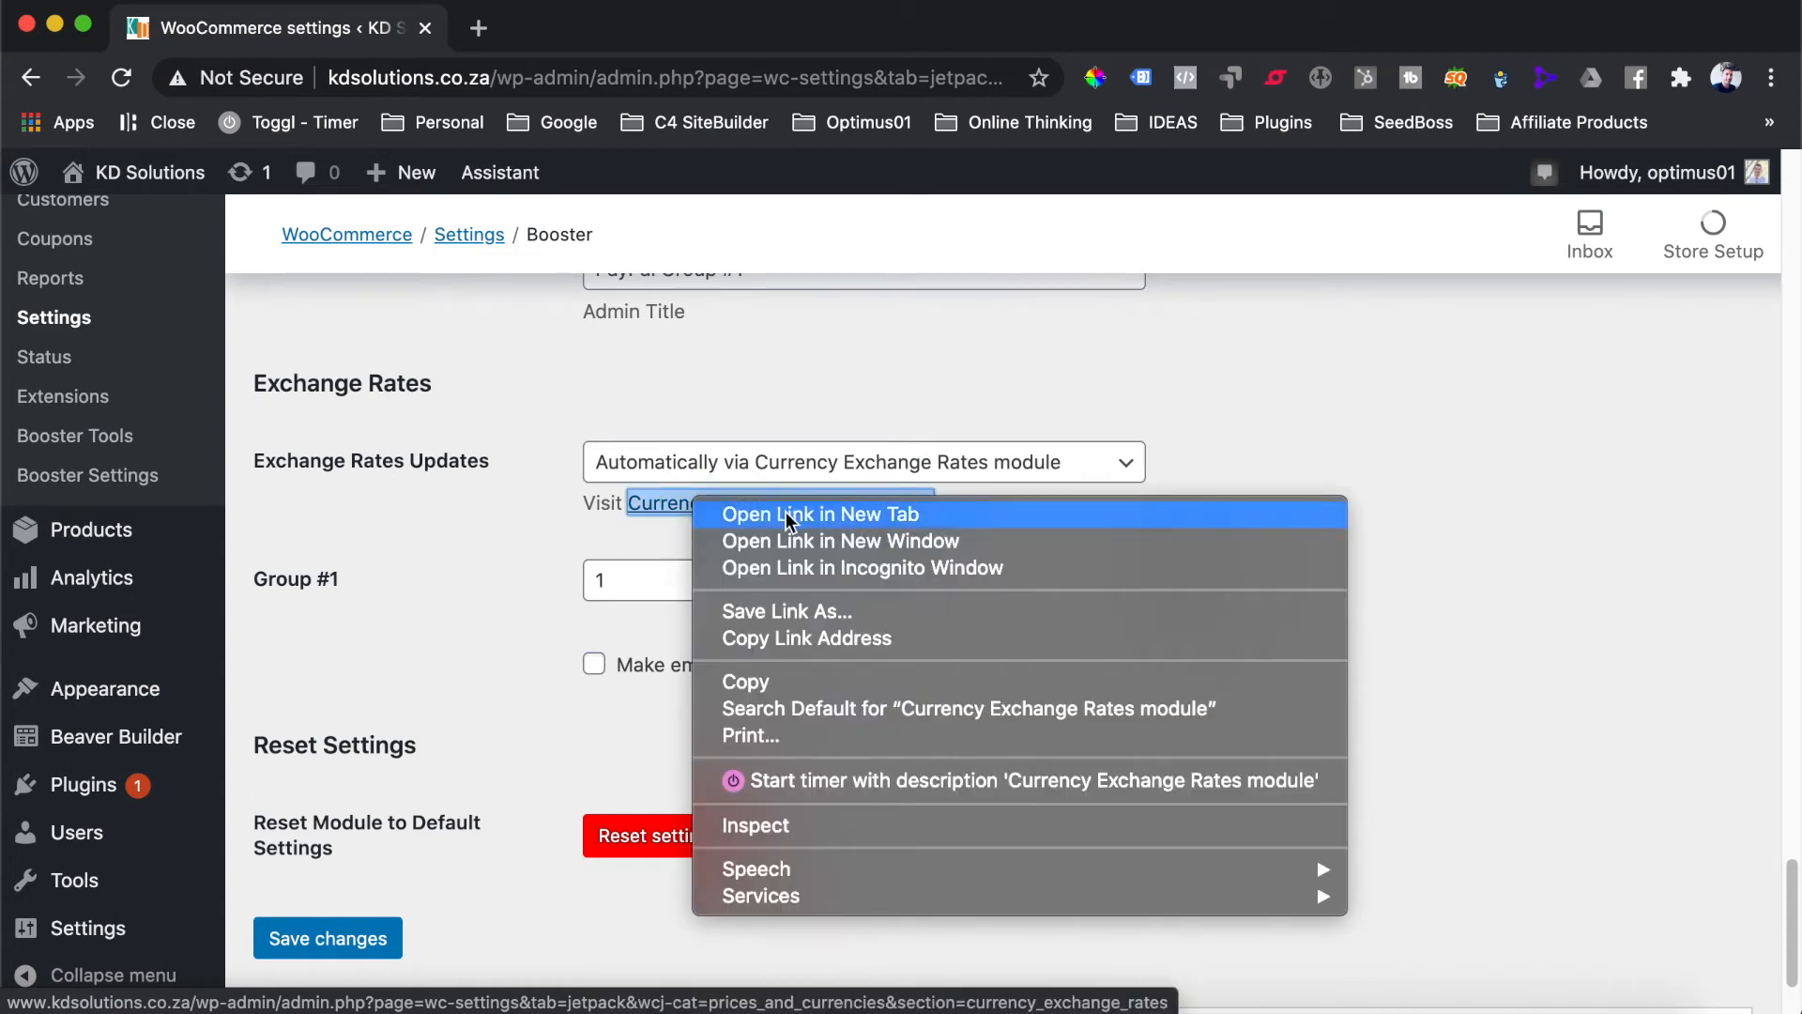
{"action": "left_click", "coordinate": [785, 511]}
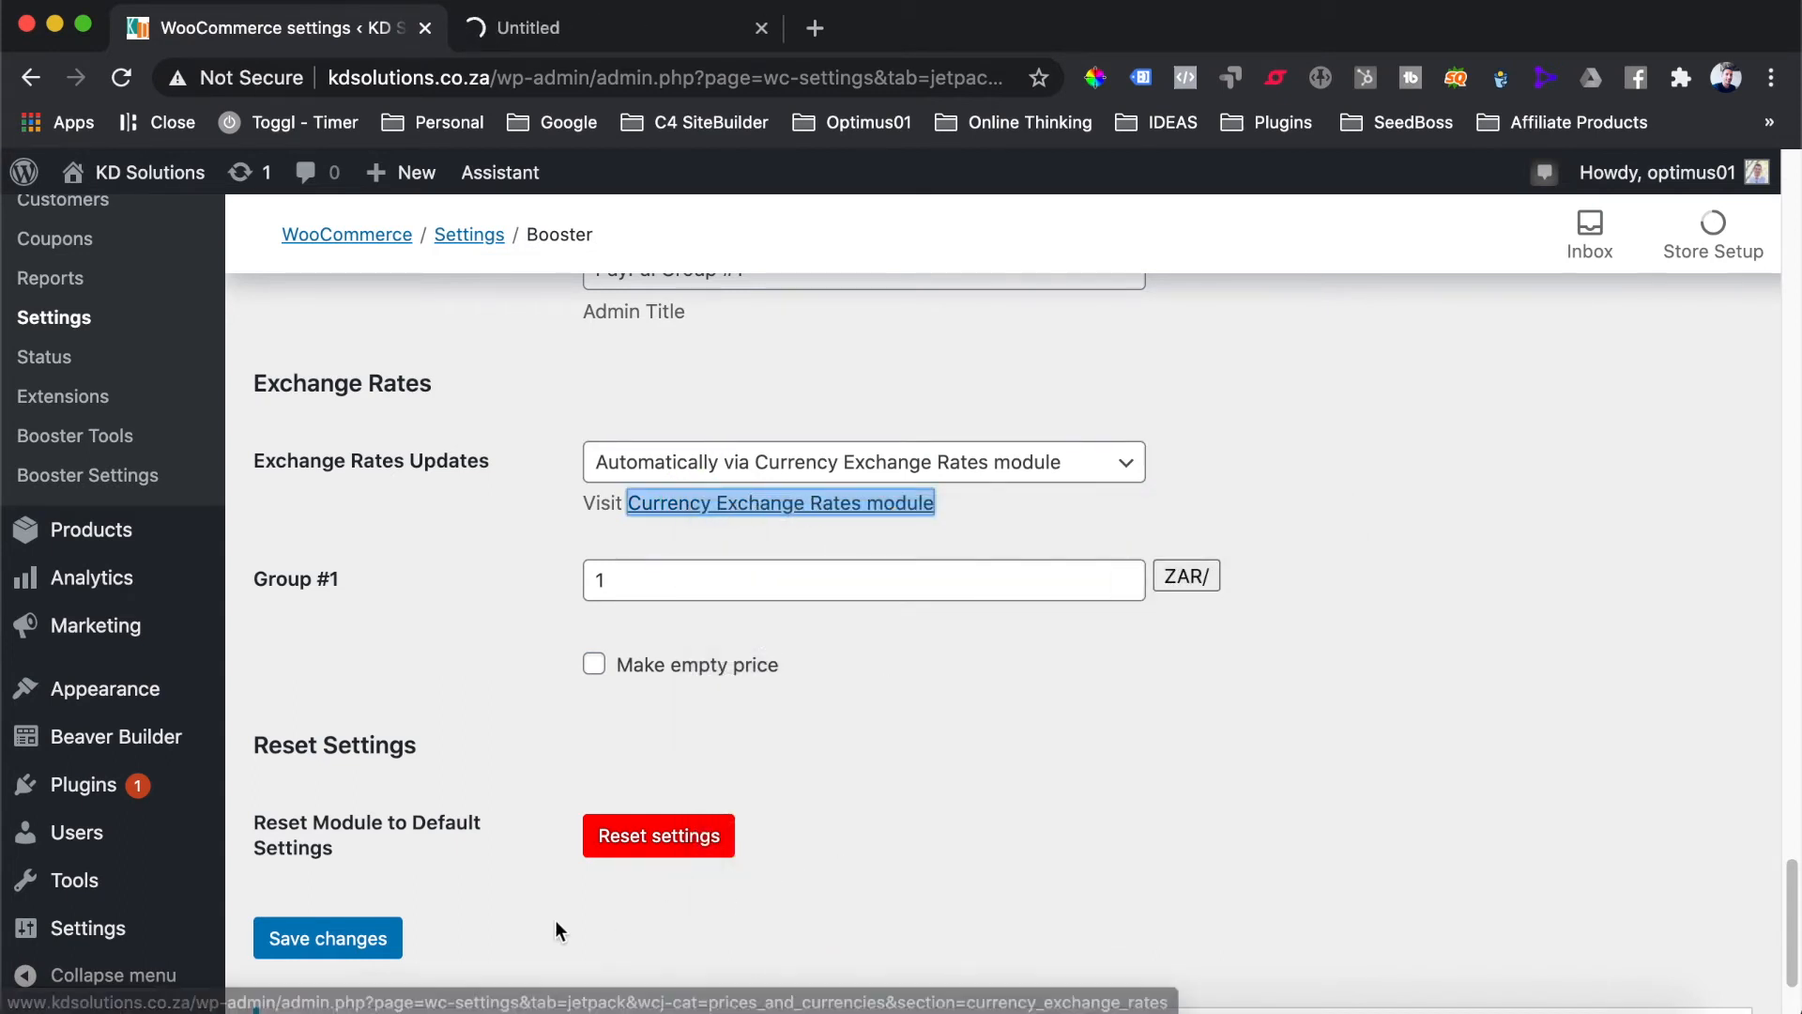
{"action": "left_click", "coordinate": [354, 942]}
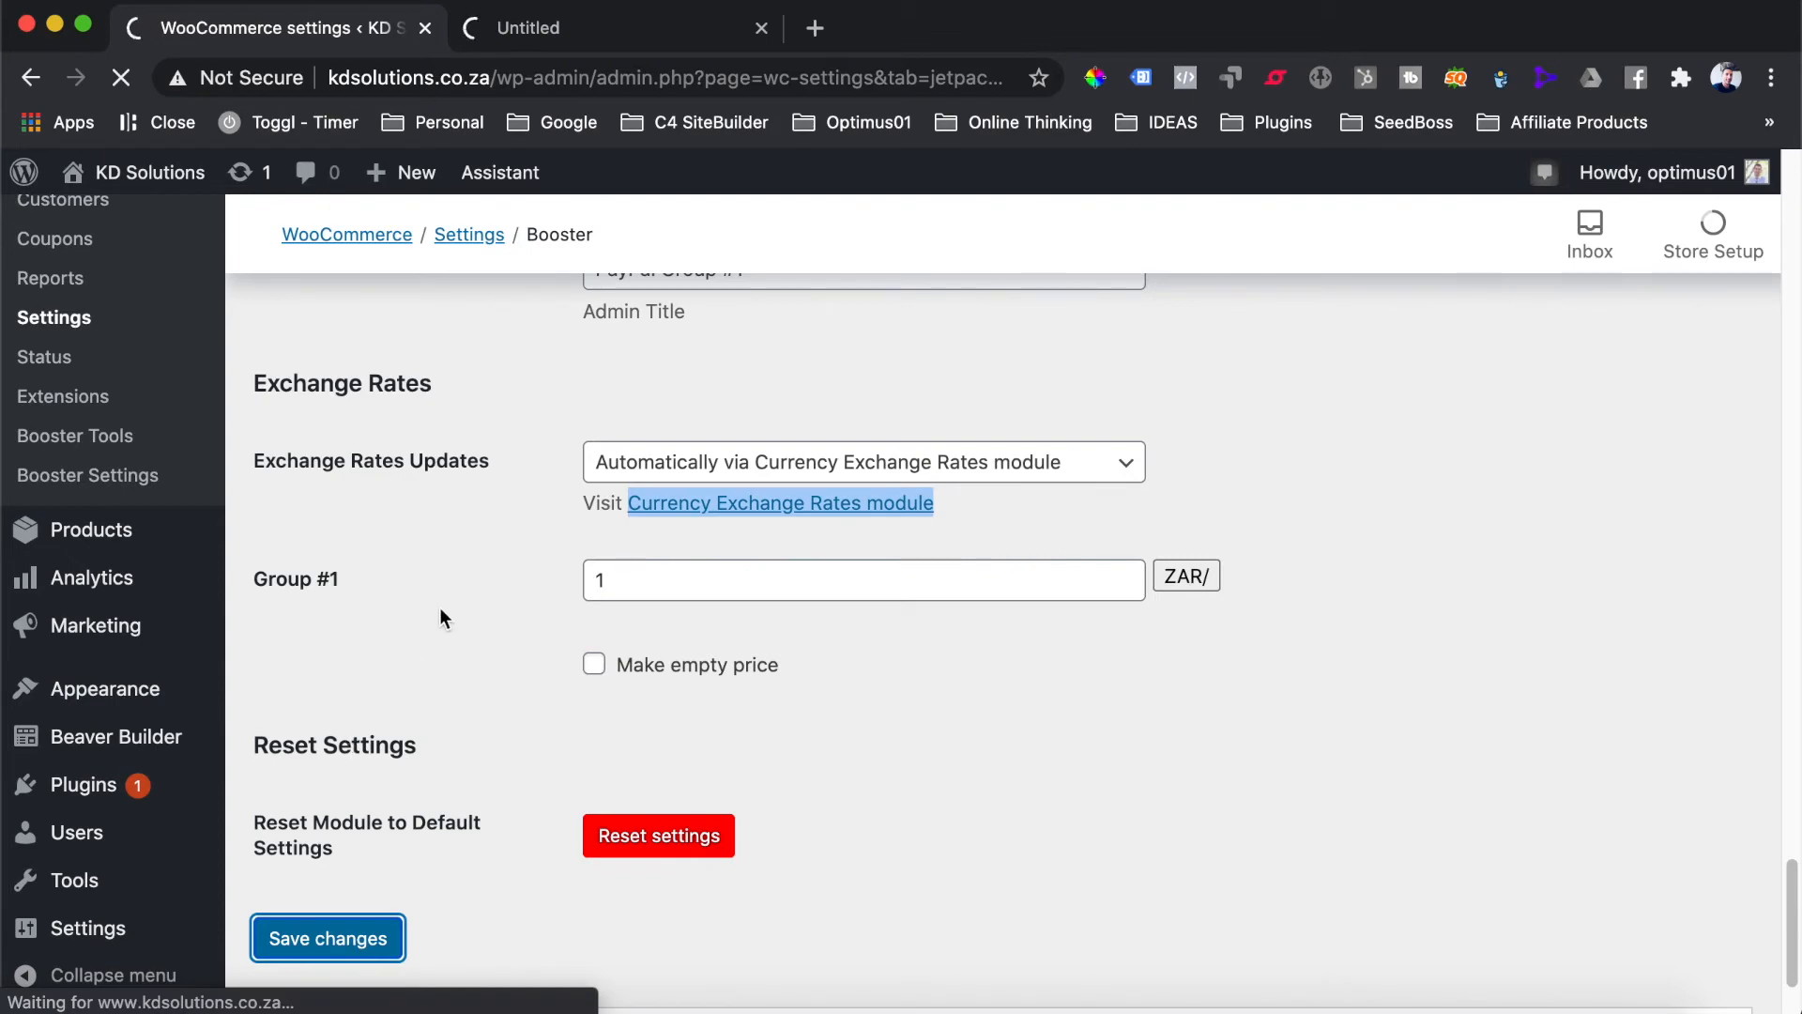
Choose Chosen select as the Countries Selection method in the Country Groups section
{"action": "scroll", "coordinate": [440, 606], "scroll_direction": "up", "scroll_amount": 2}
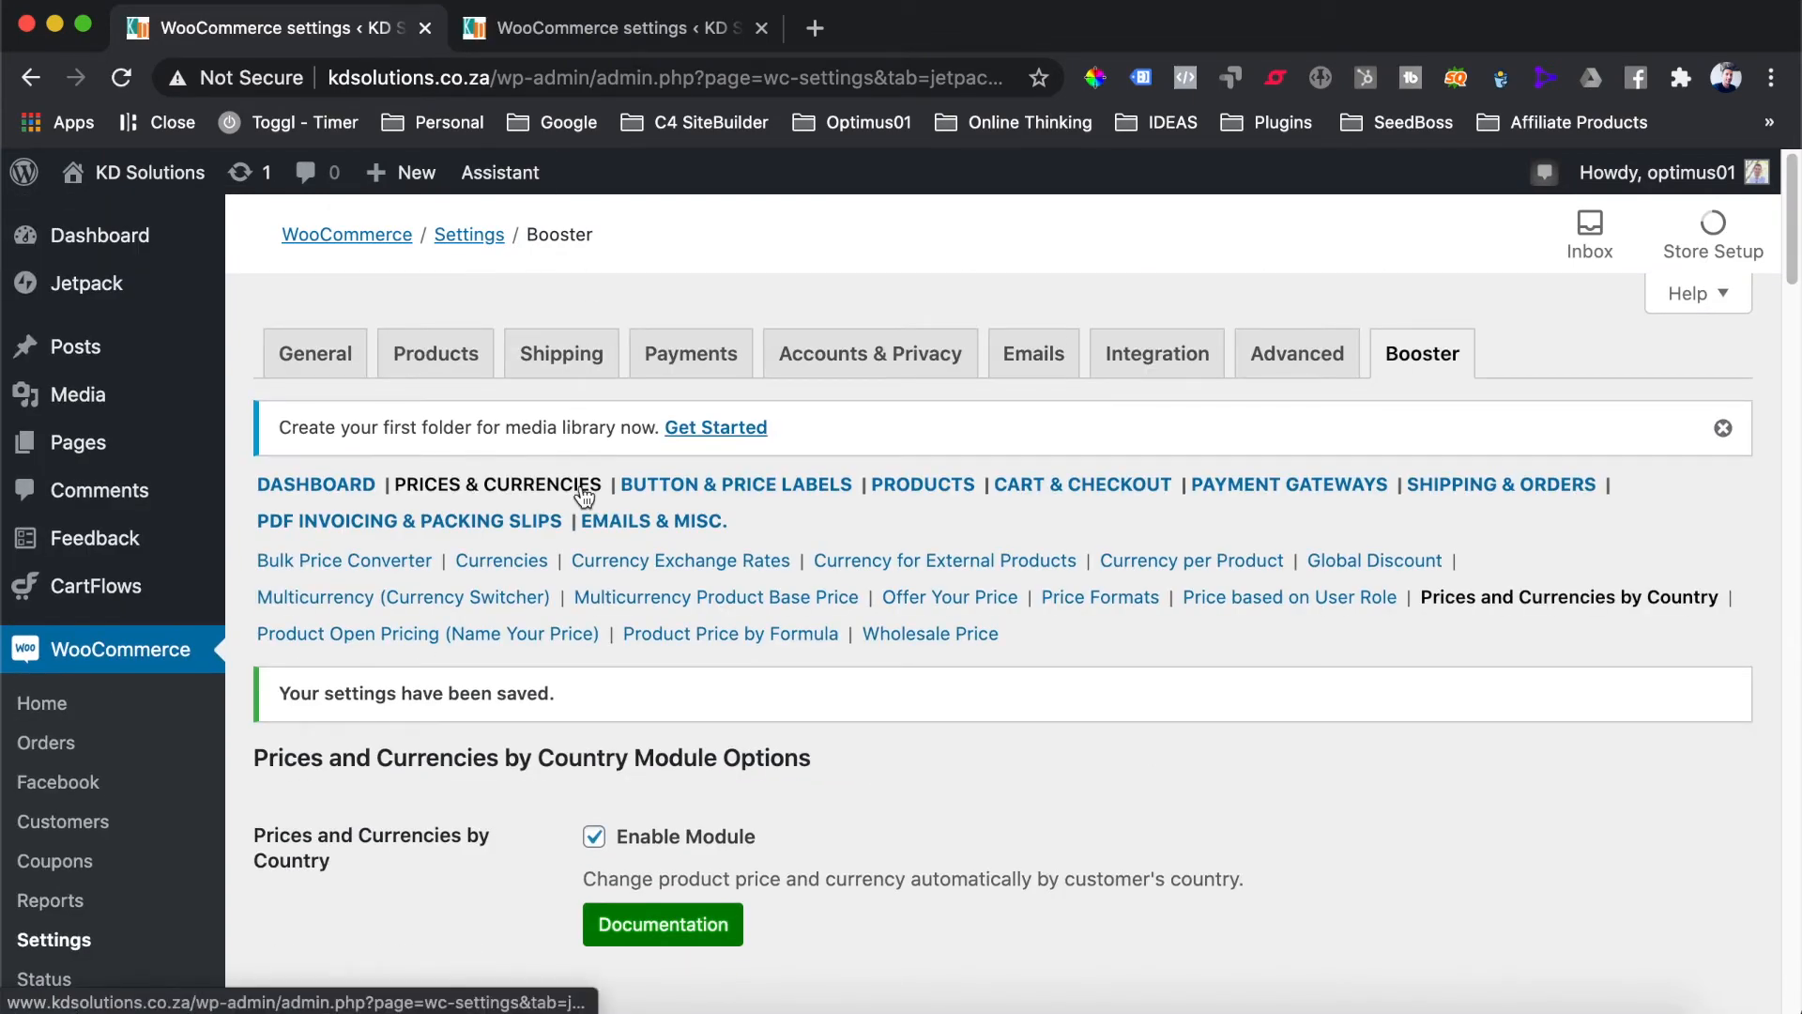
{"action": "scroll", "coordinate": [584, 495], "scroll_direction": "down", "scroll_amount": 20}
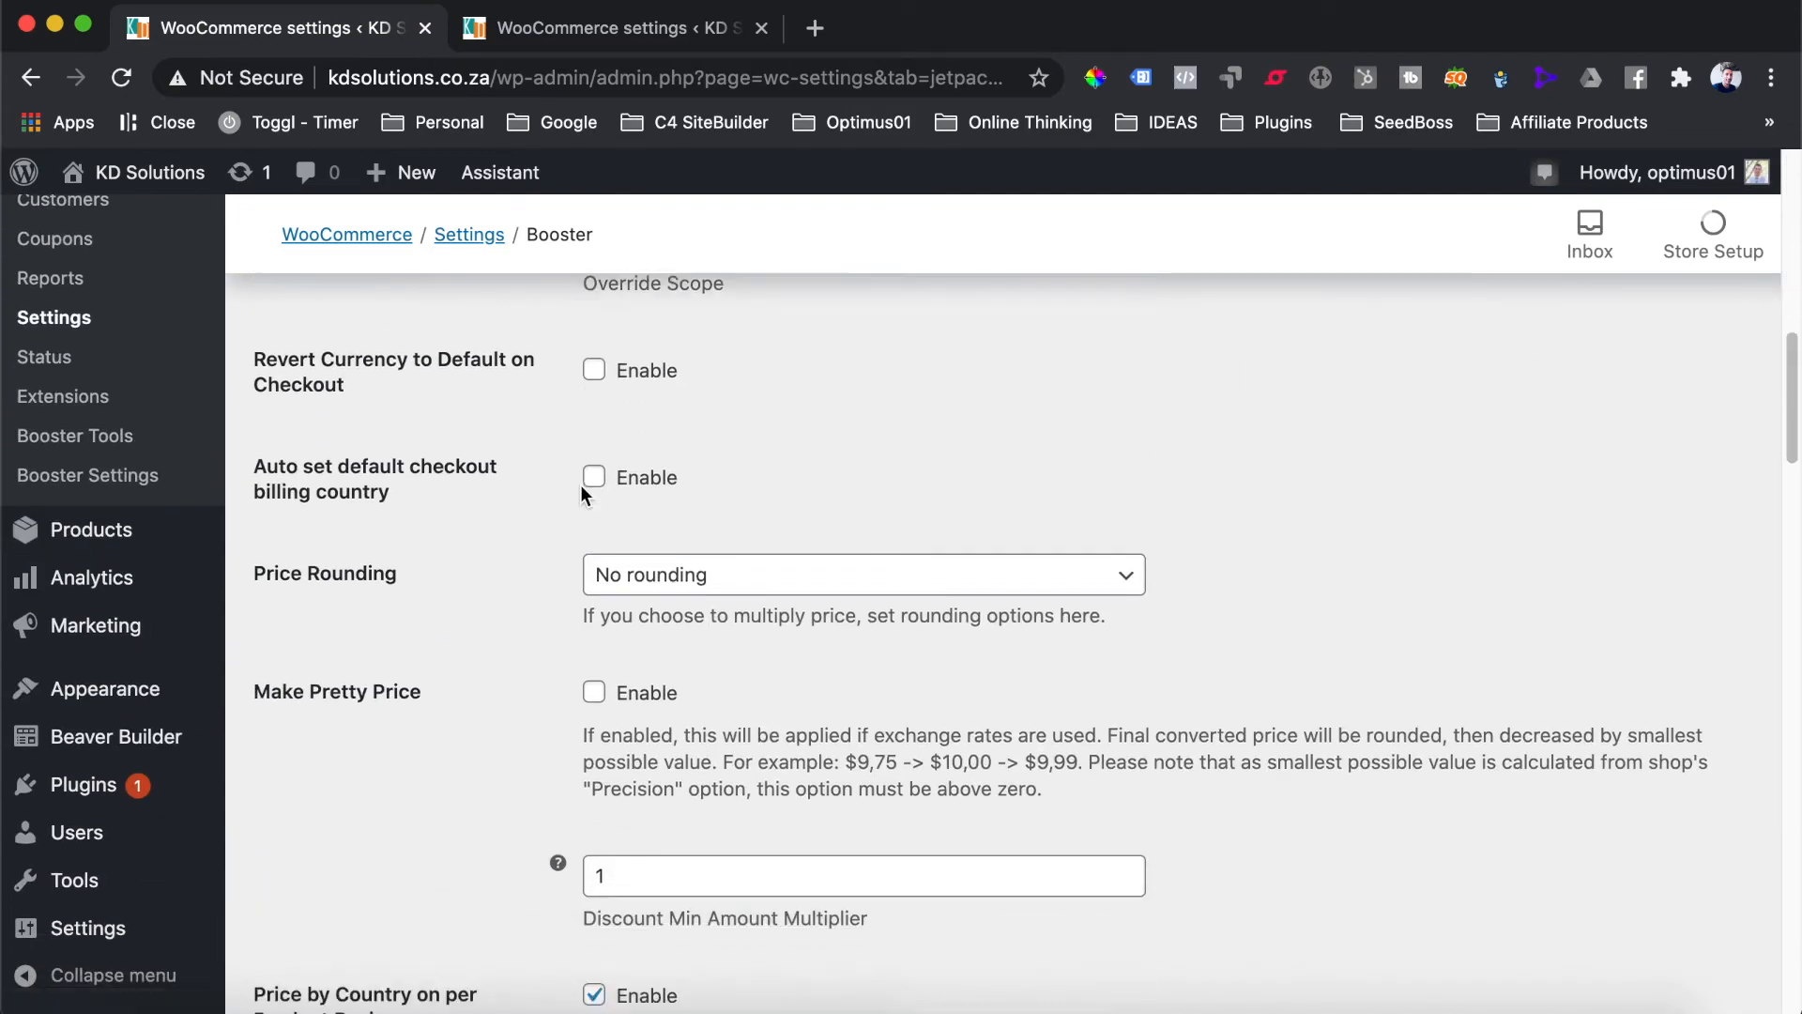
{"action": "scroll", "coordinate": [581, 486], "scroll_direction": "down", "scroll_amount": 15}
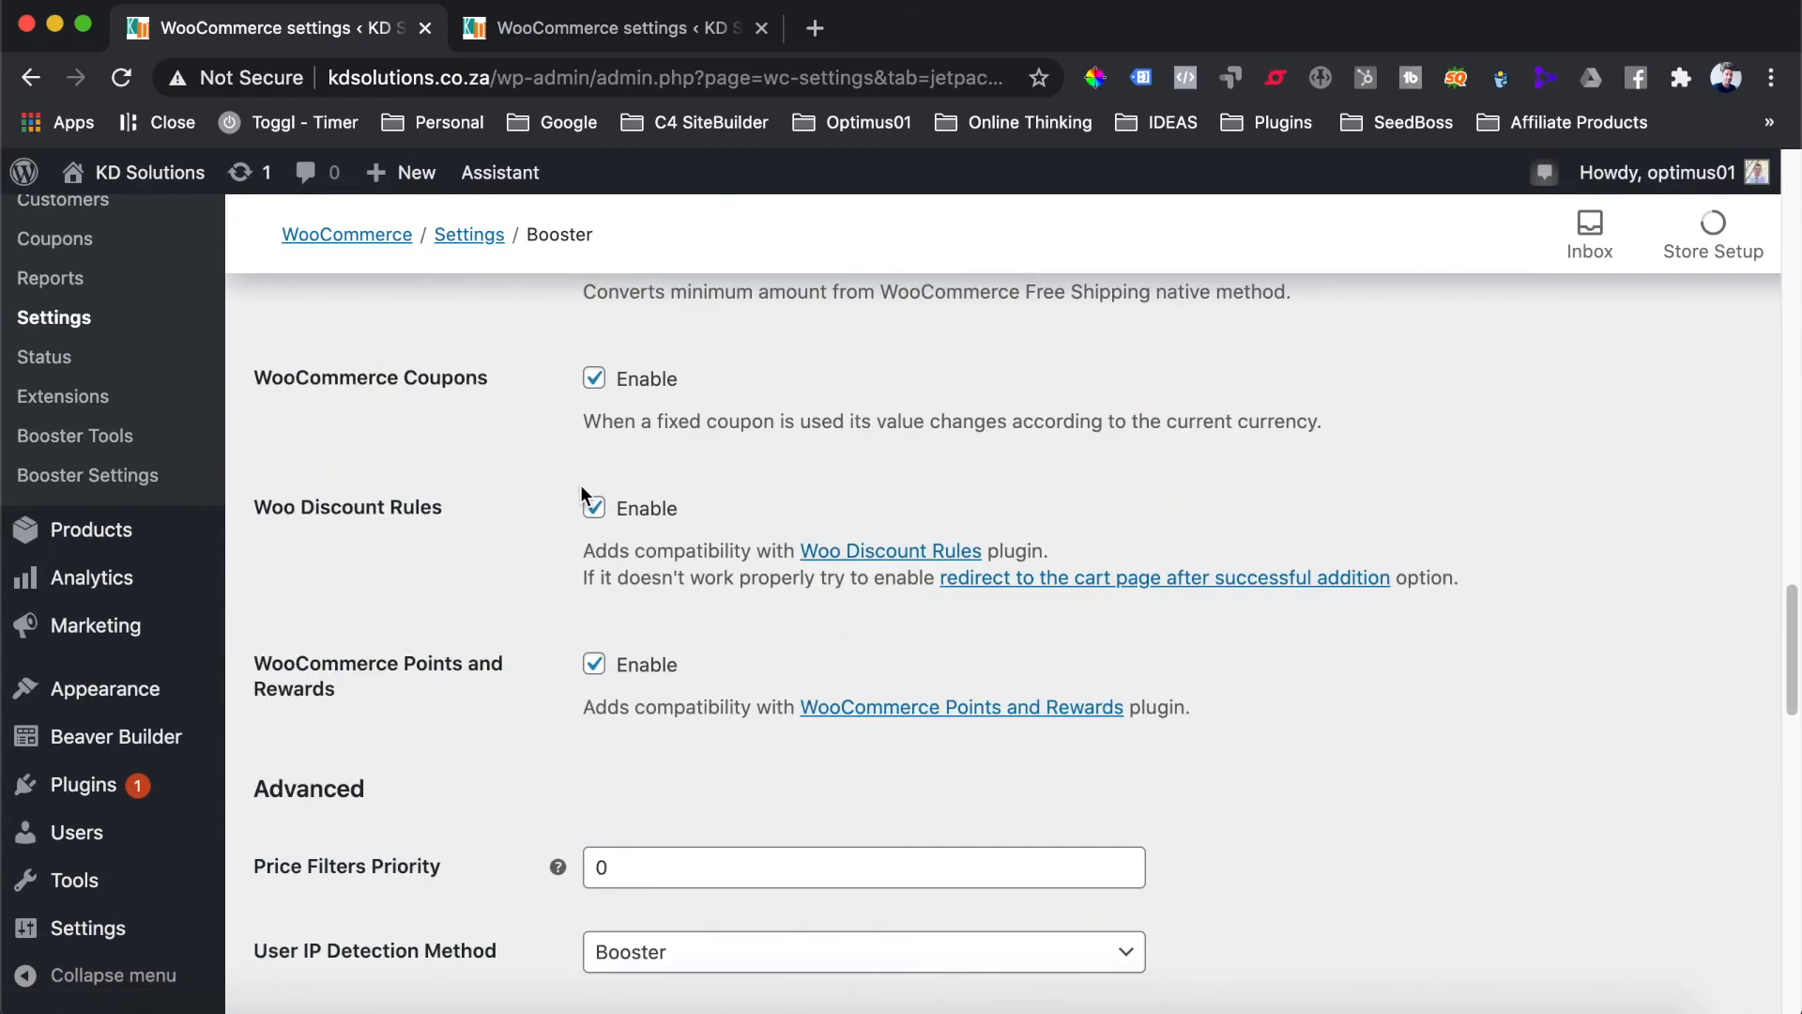
{"action": "scroll", "coordinate": [580, 523], "scroll_direction": "down", "scroll_amount": 5}
{"action": "scroll", "coordinate": [577, 538], "scroll_direction": "up", "scroll_amount": 3}
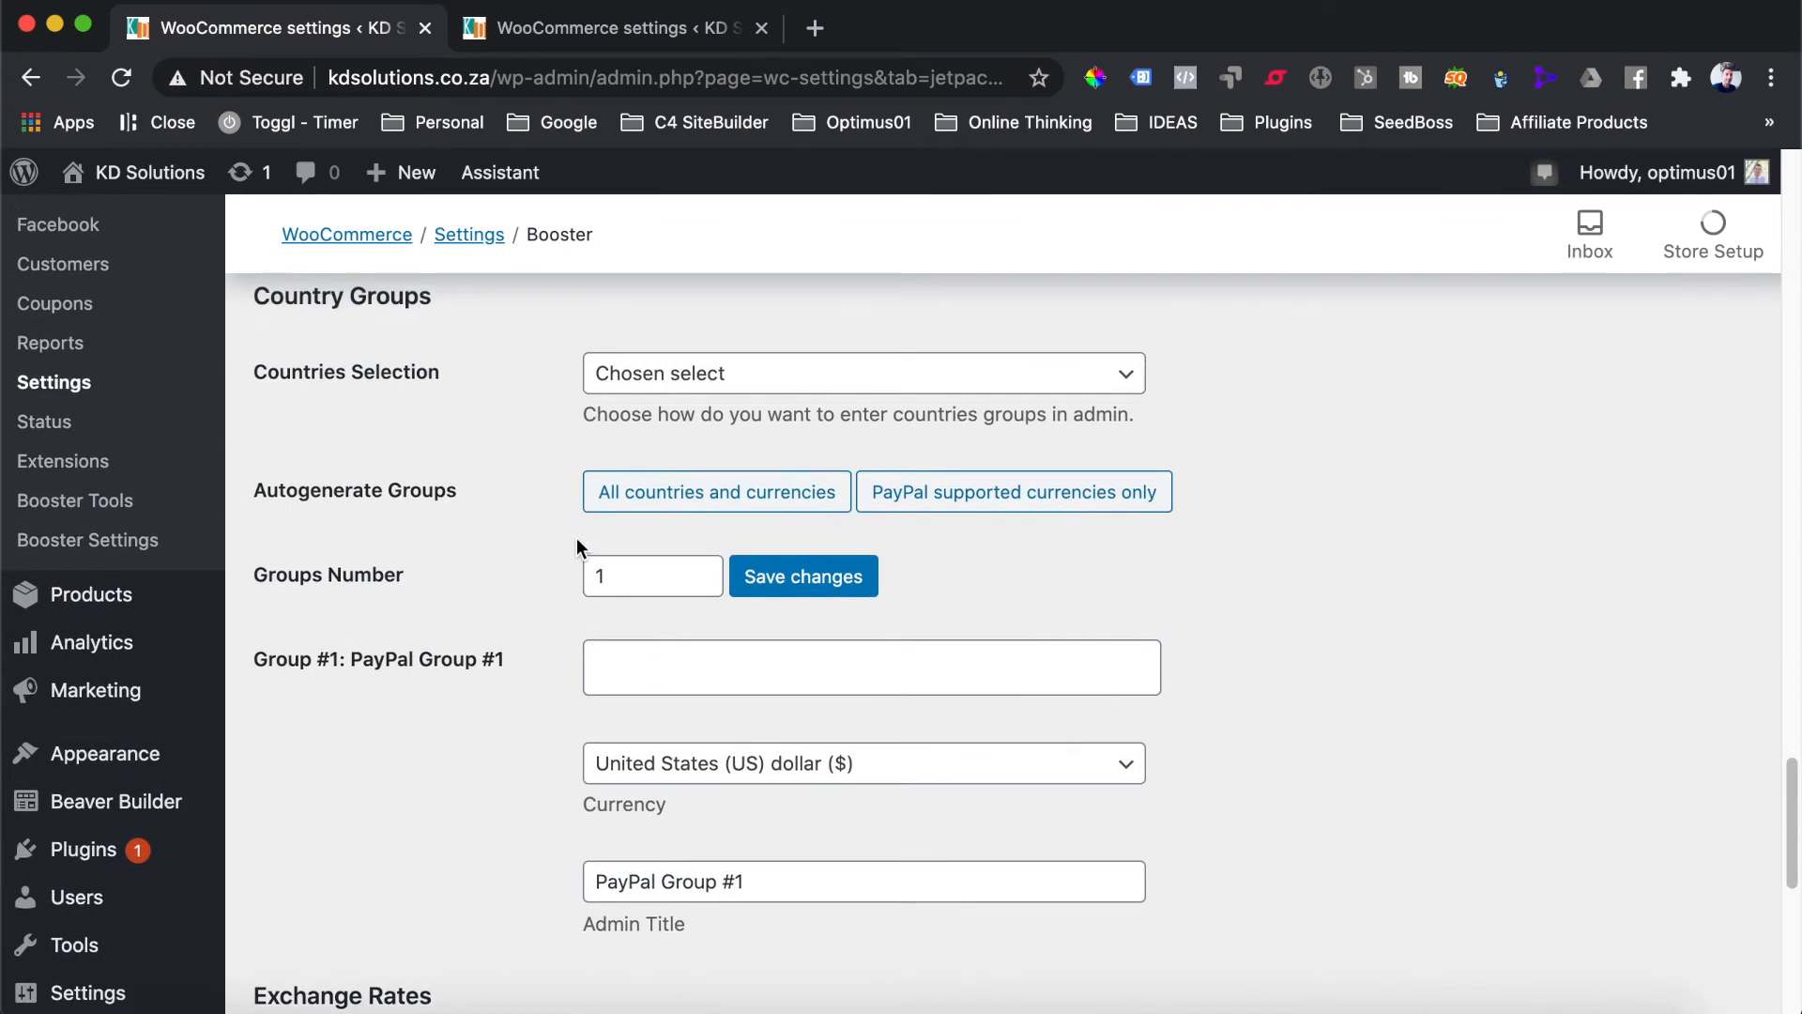
{"action": "scroll", "coordinate": [369, 330], "scroll_direction": "down", "scroll_amount": 1}
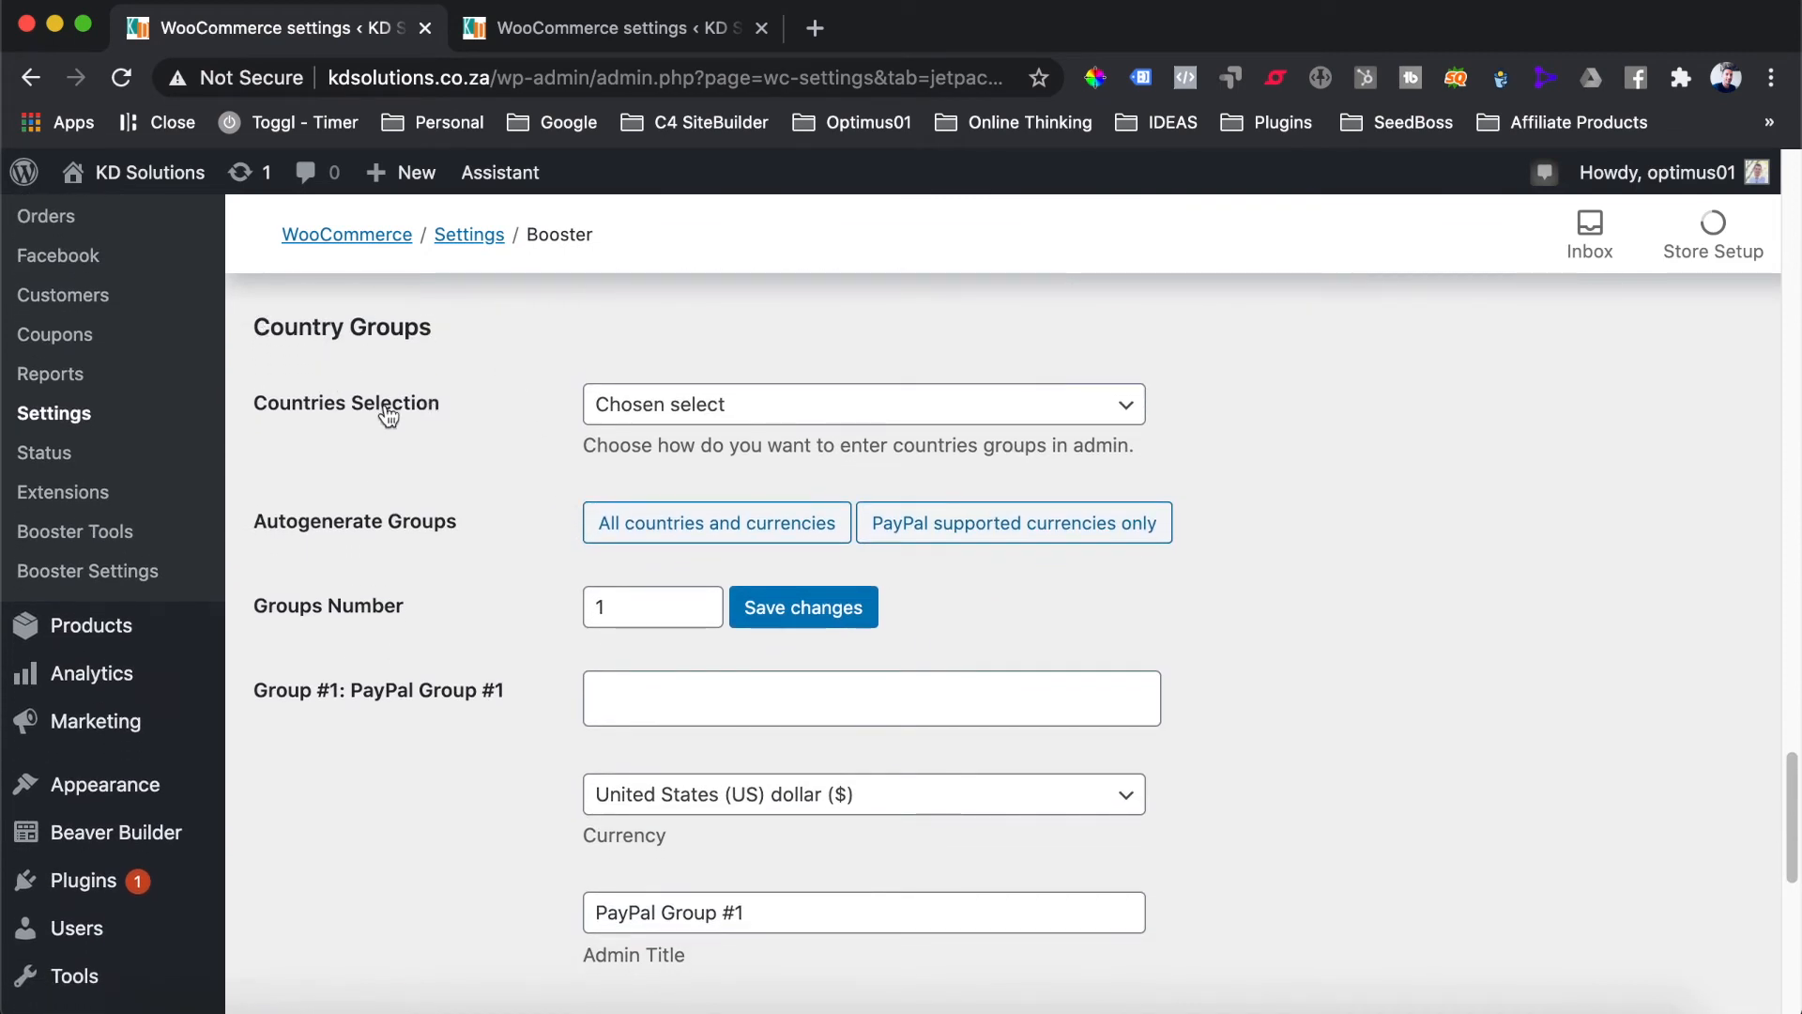
{"action": "left_click", "coordinate": [770, 411]}
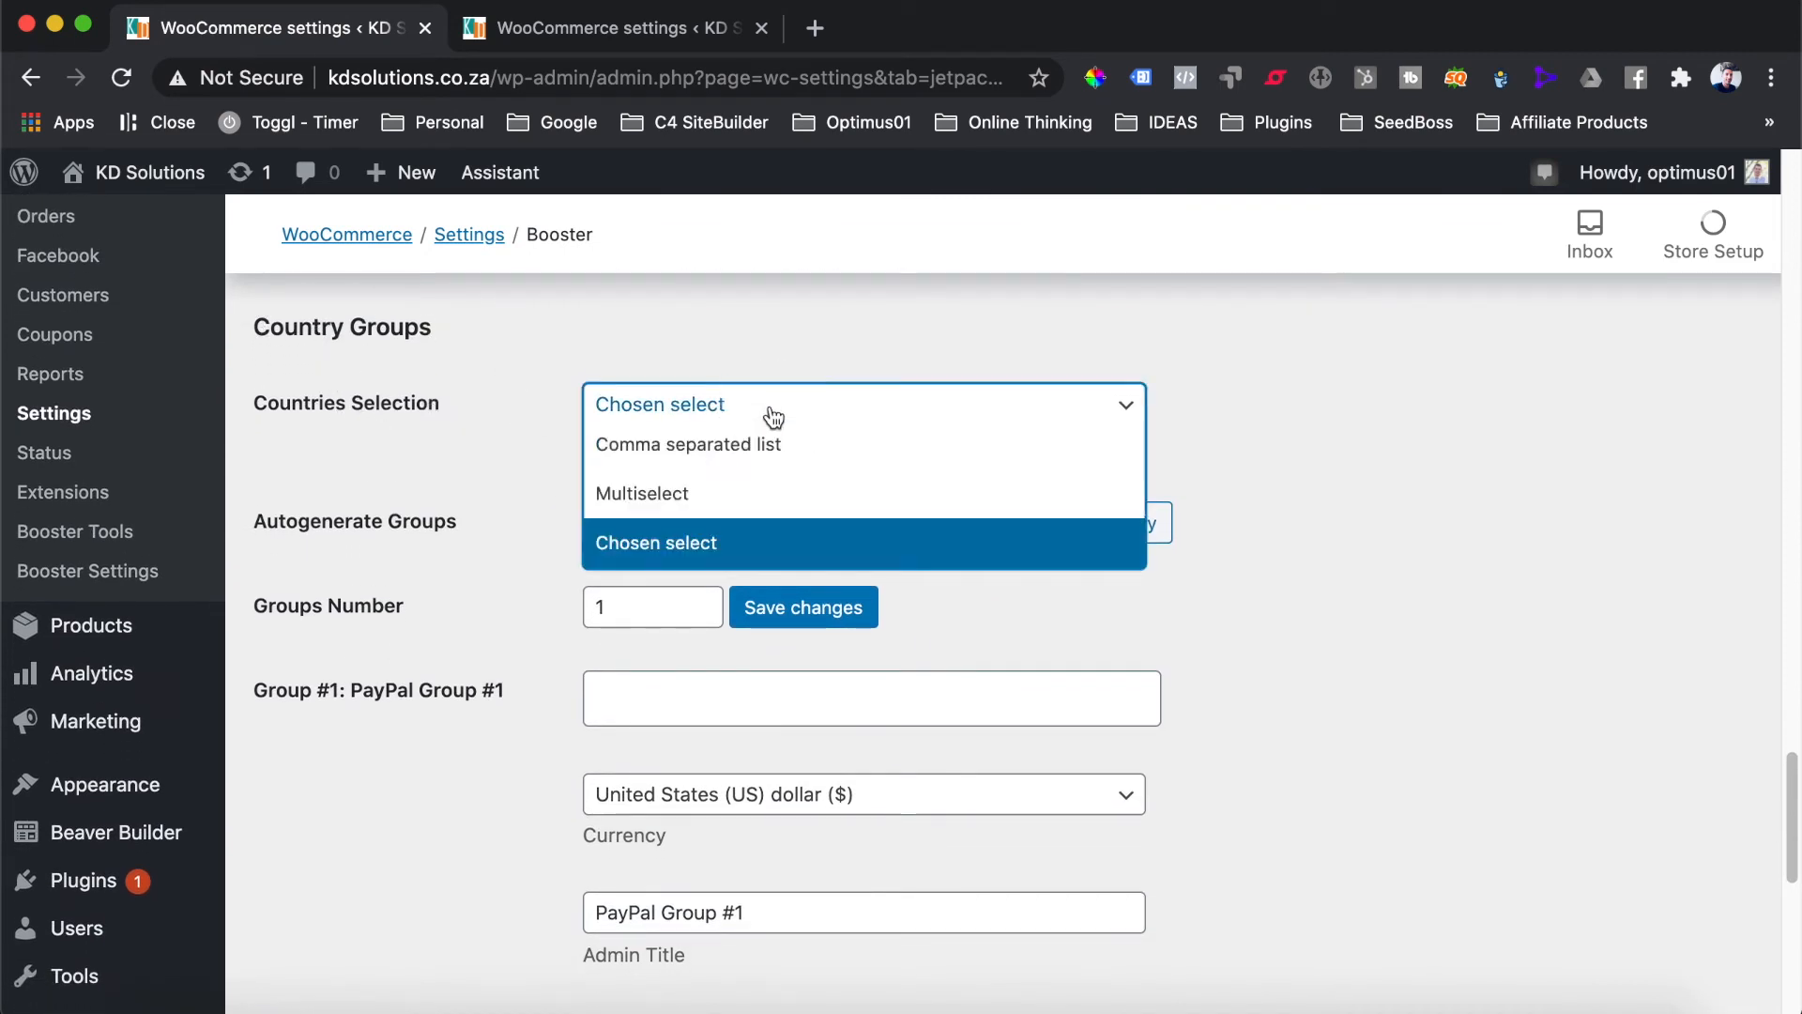
{"action": "left_click", "coordinate": [690, 543]}
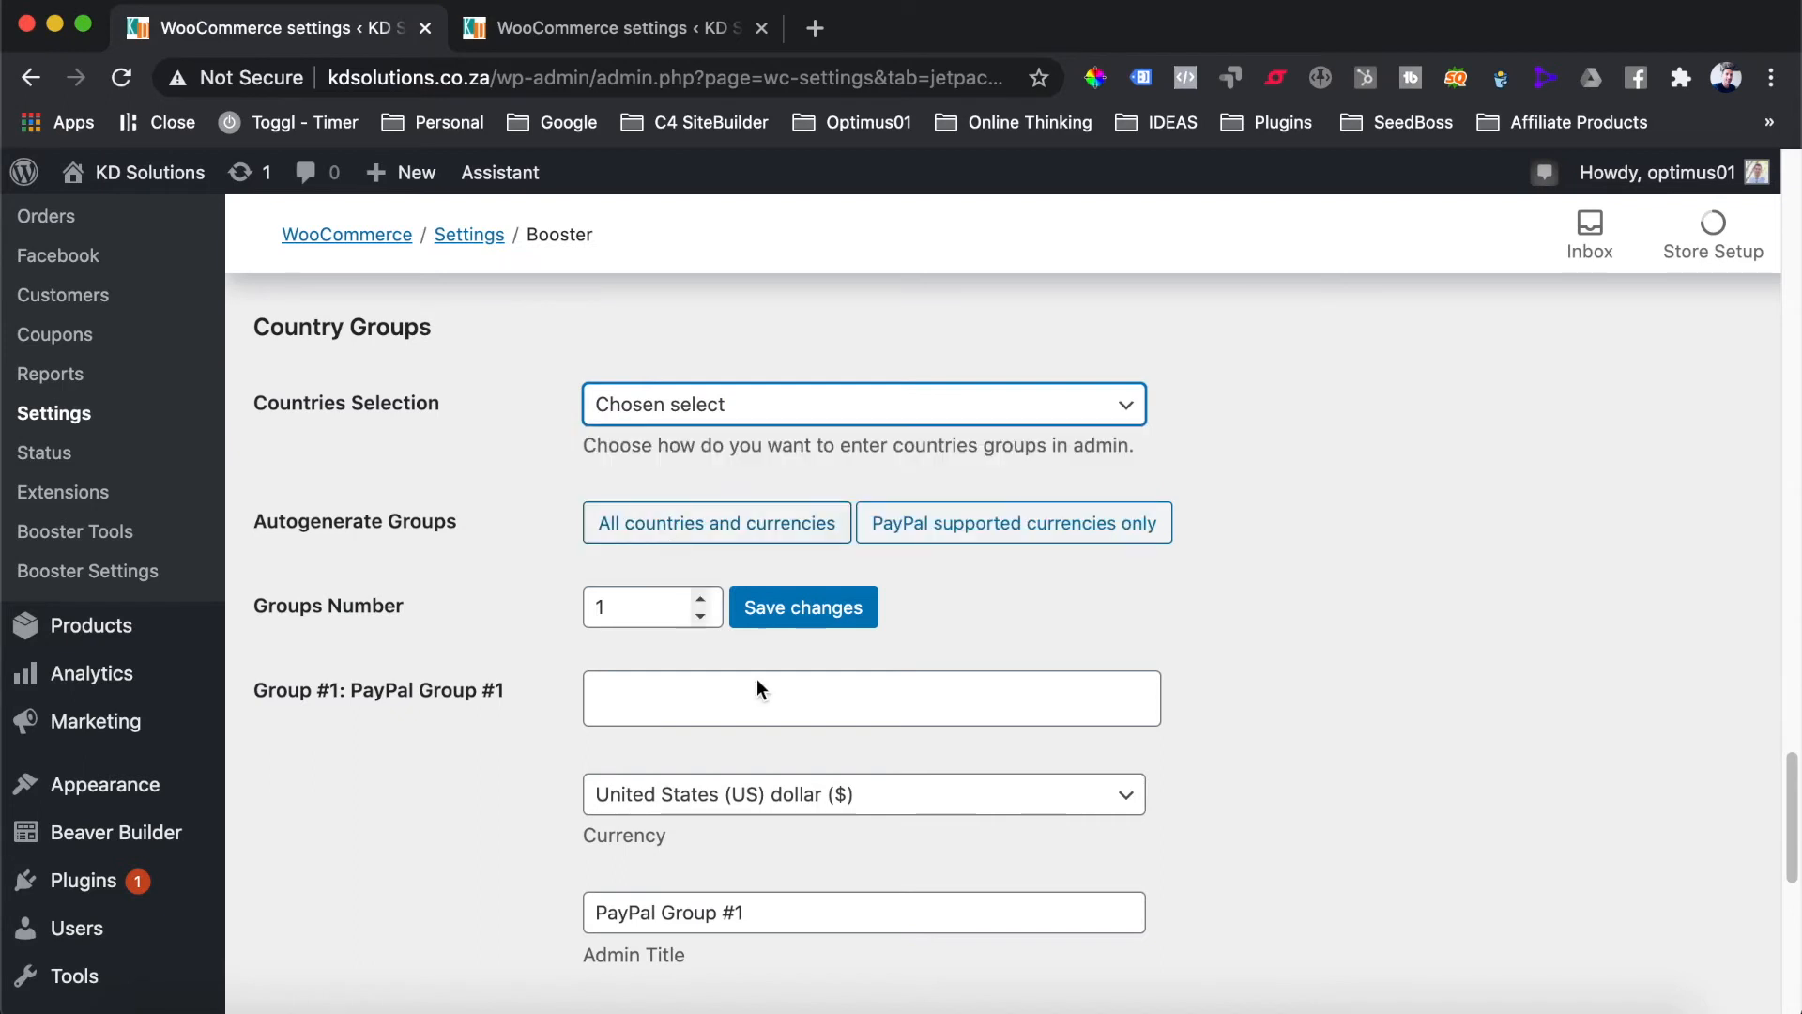
Add United States (US) and Australia to the countries of PayPal Group #1
{"action": "scroll", "coordinate": [526, 386], "scroll_direction": "down", "scroll_amount": 2}
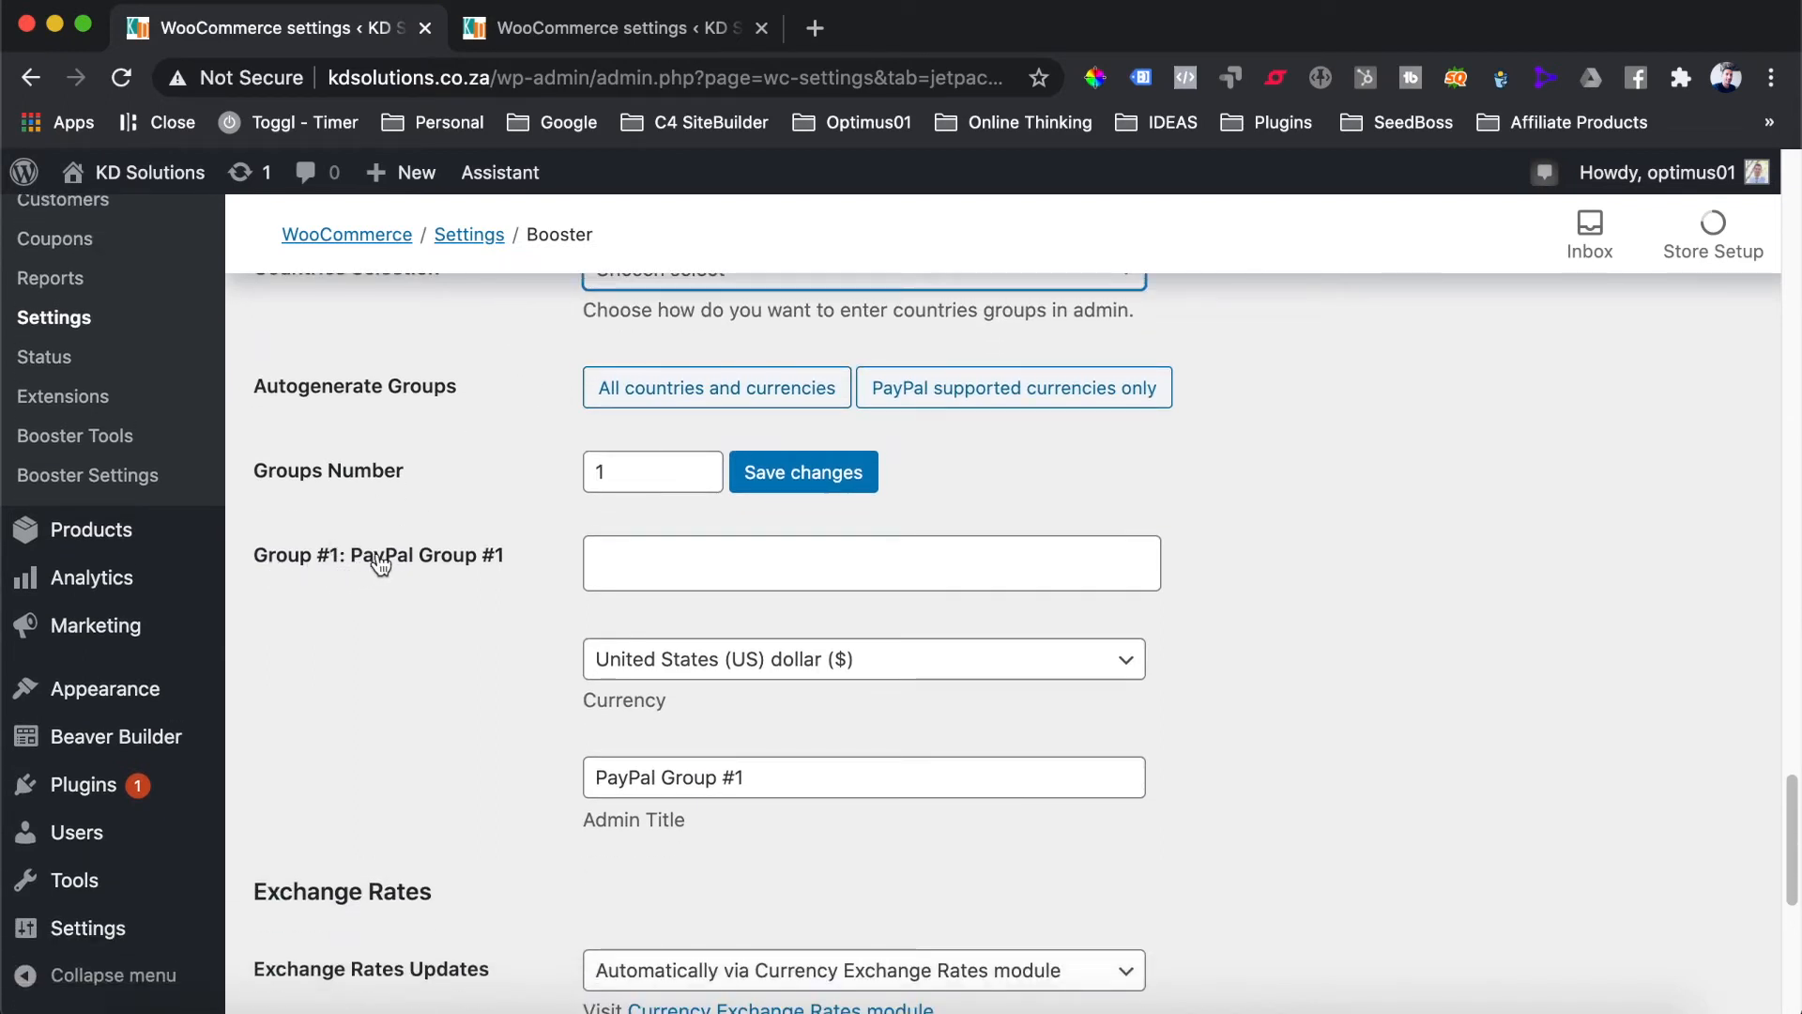
{"action": "left_click", "coordinate": [649, 557]}
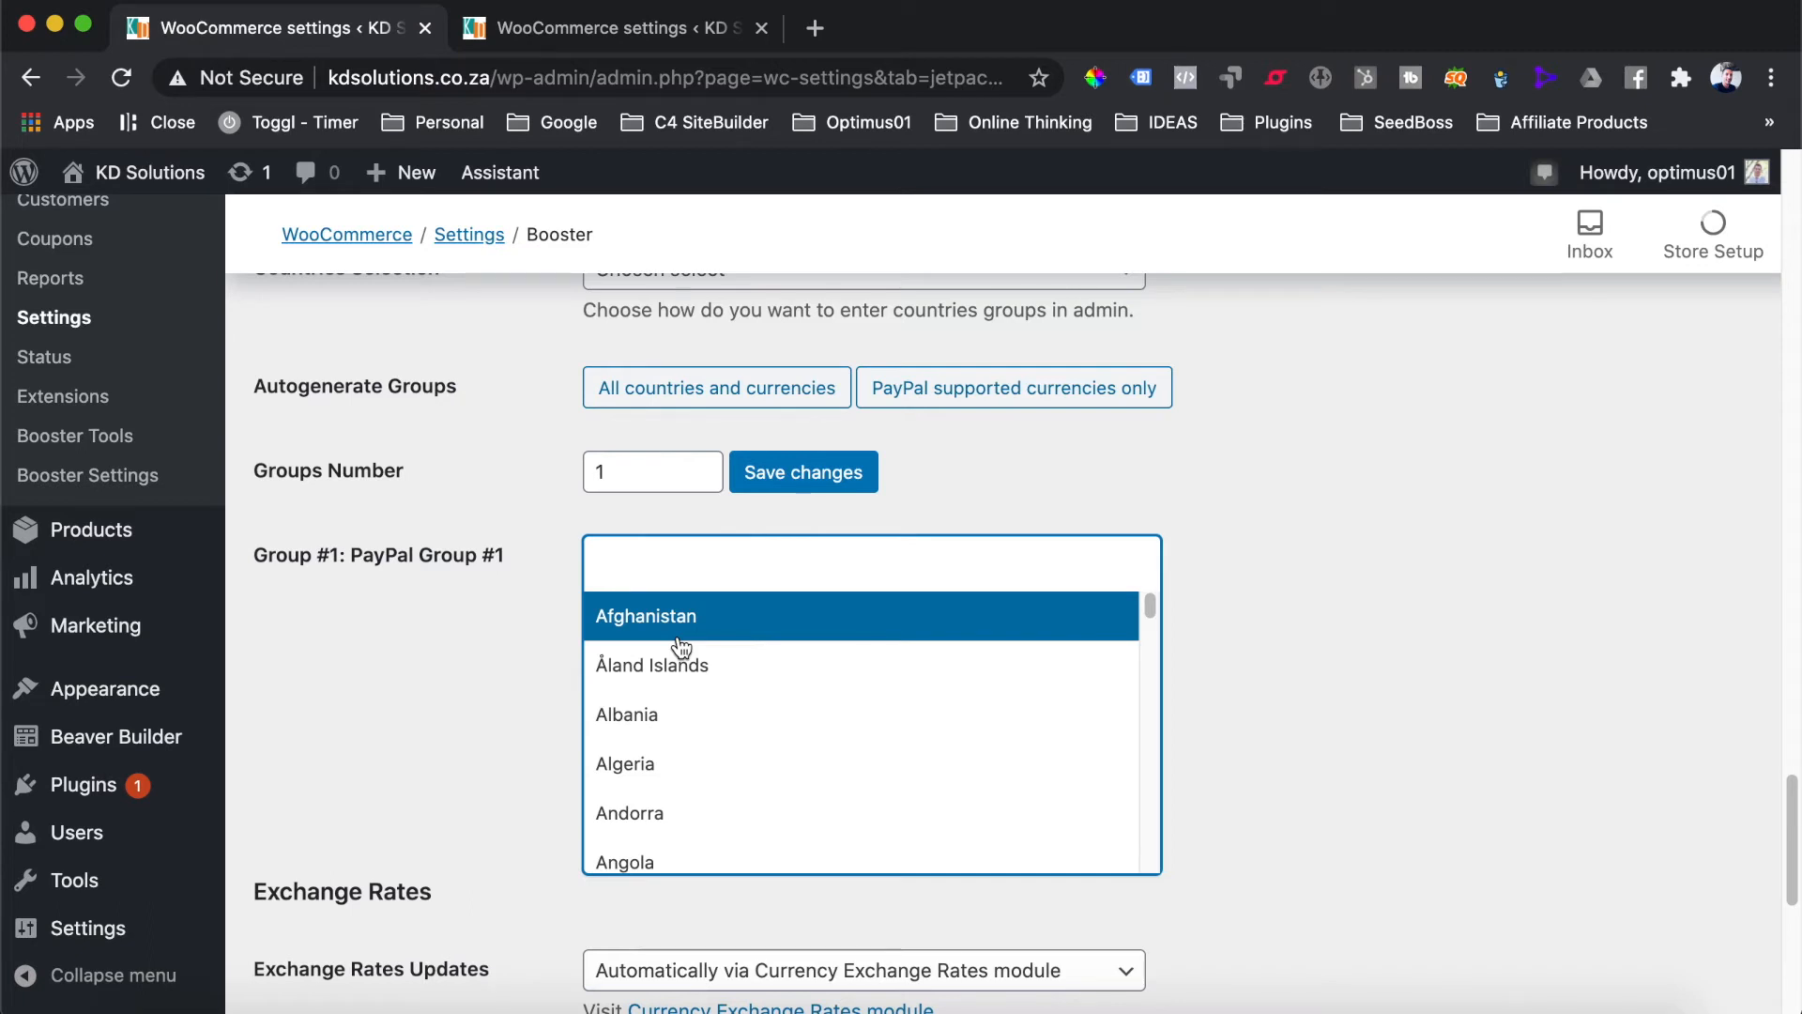
{"action": "left_click", "coordinate": [662, 560]}
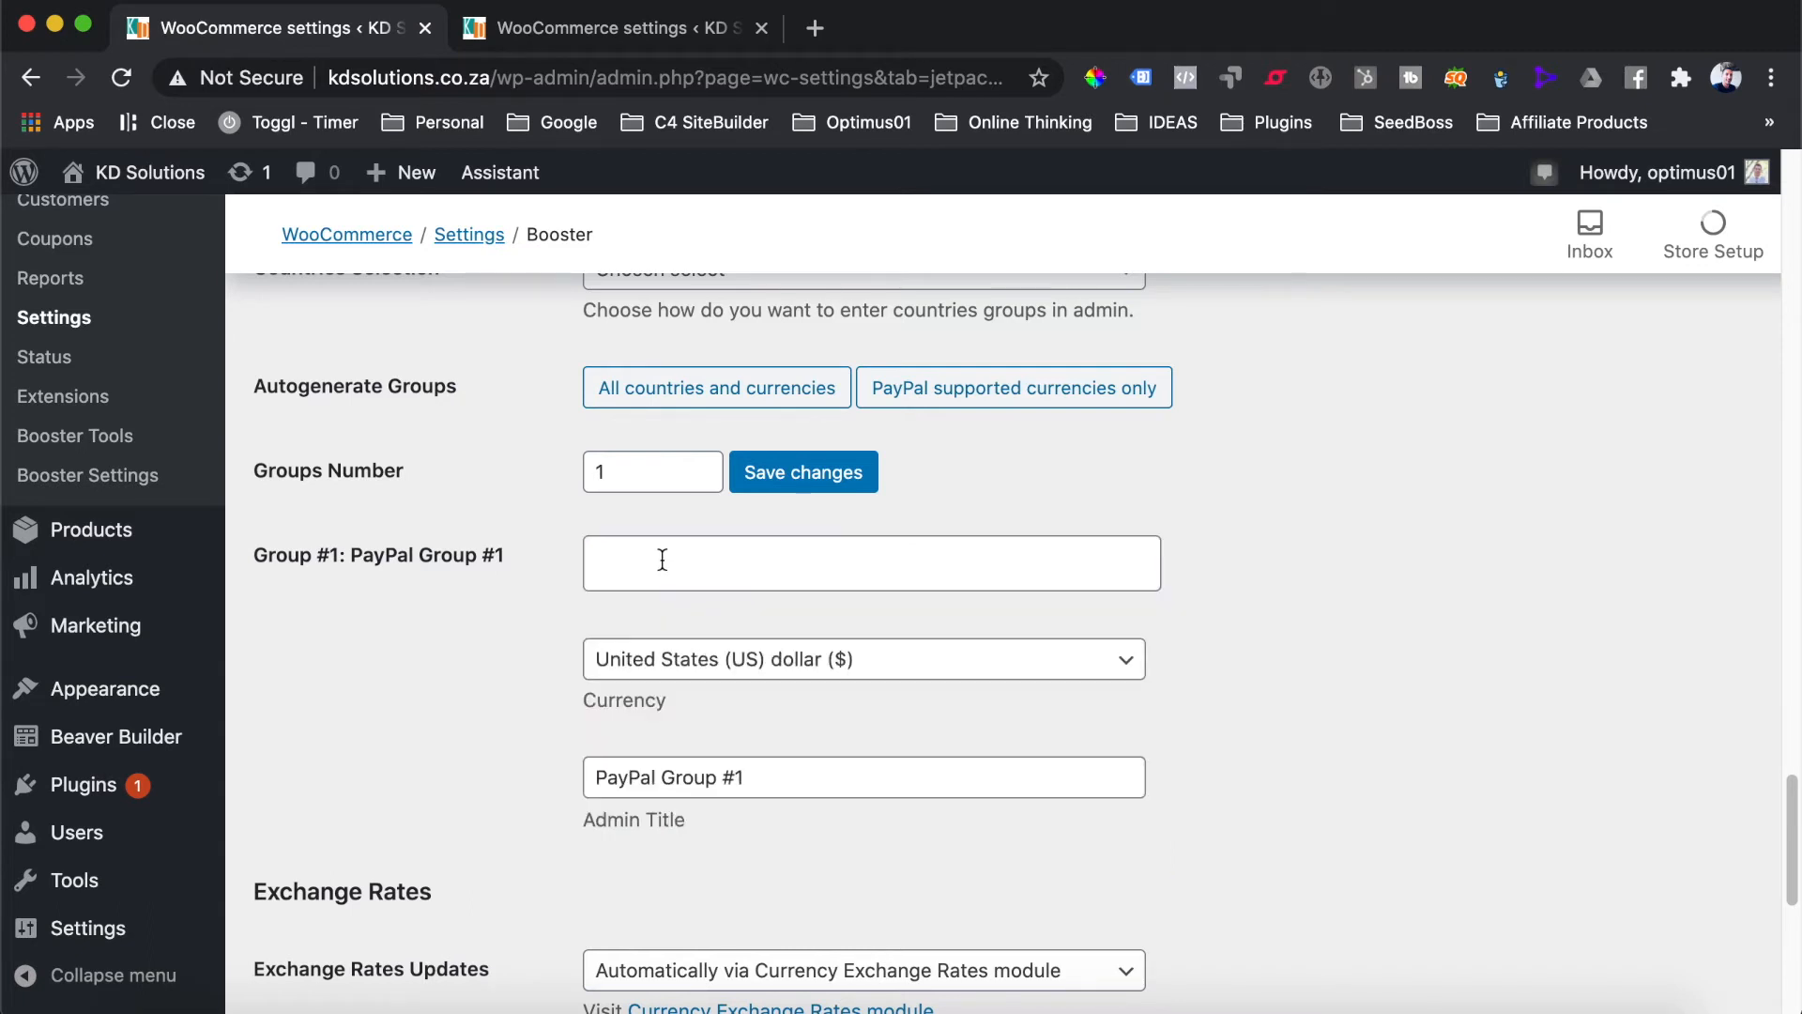
{"action": "left_click", "coordinate": [662, 560]}
{"action": "type", "text": "u"}
{"action": "scroll", "coordinate": [709, 624], "scroll_direction": "down", "scroll_amount": 2}
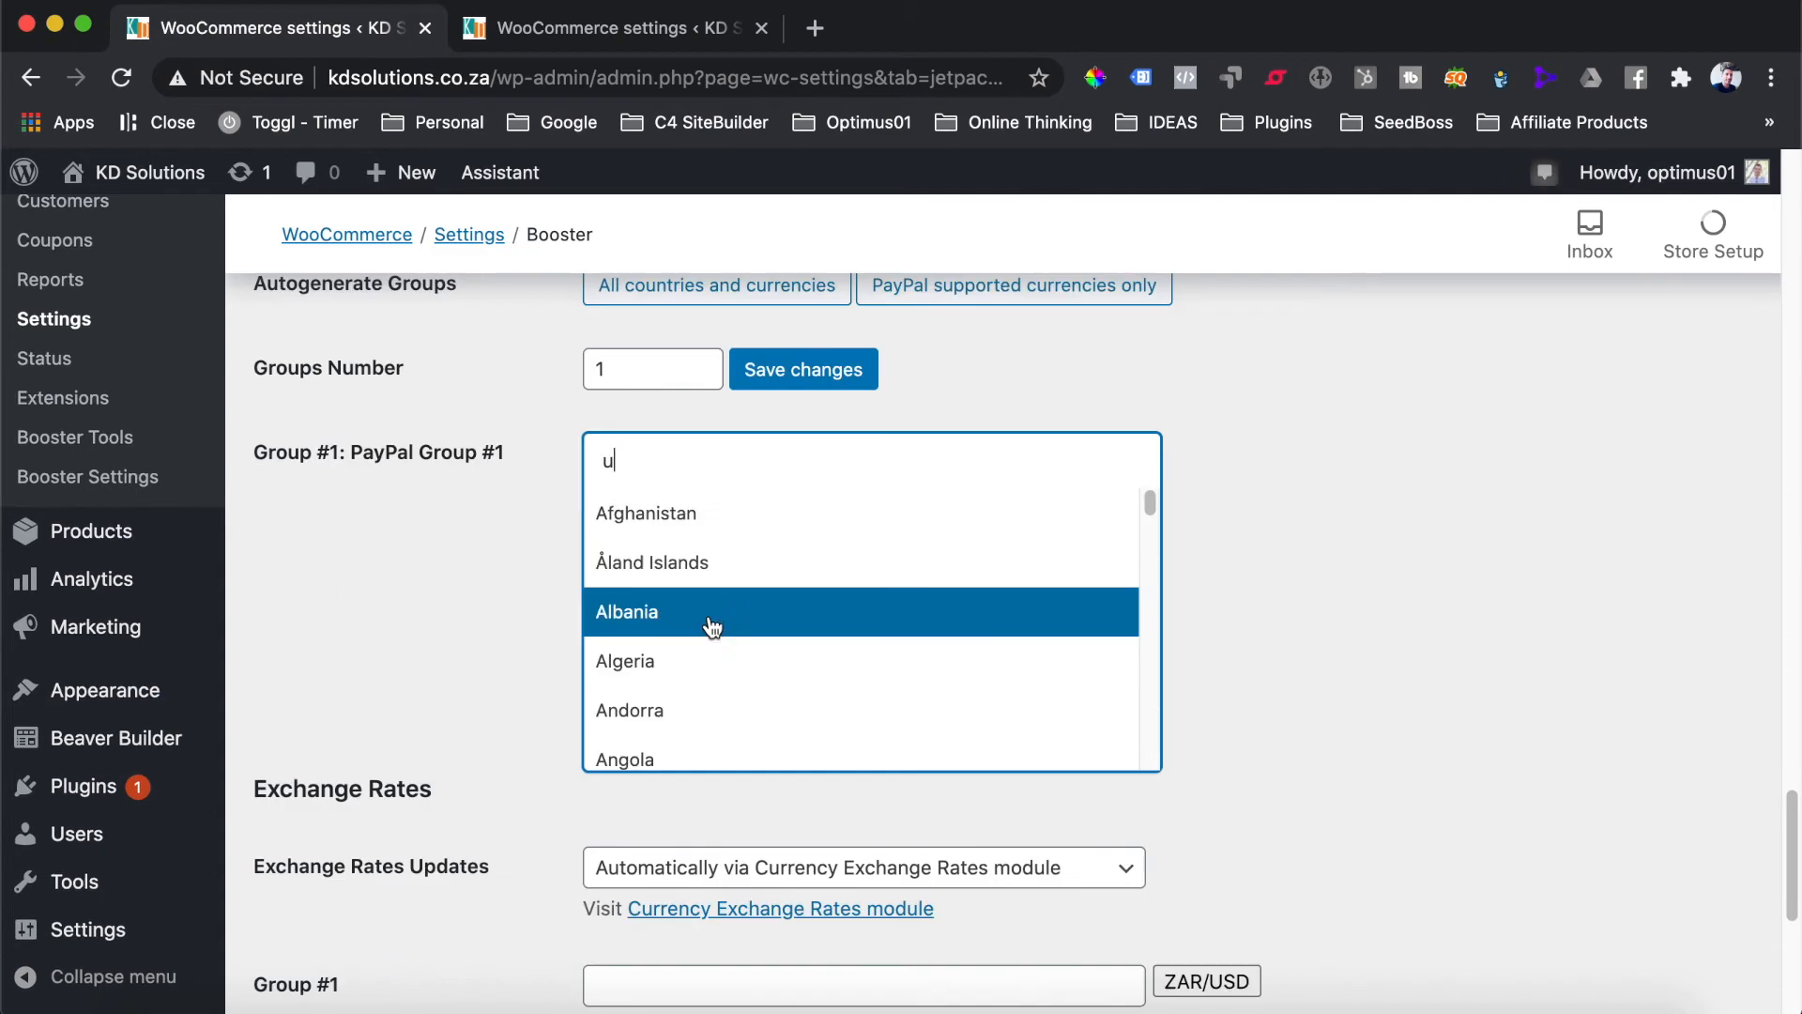
{"action": "type", "text": "nited"}
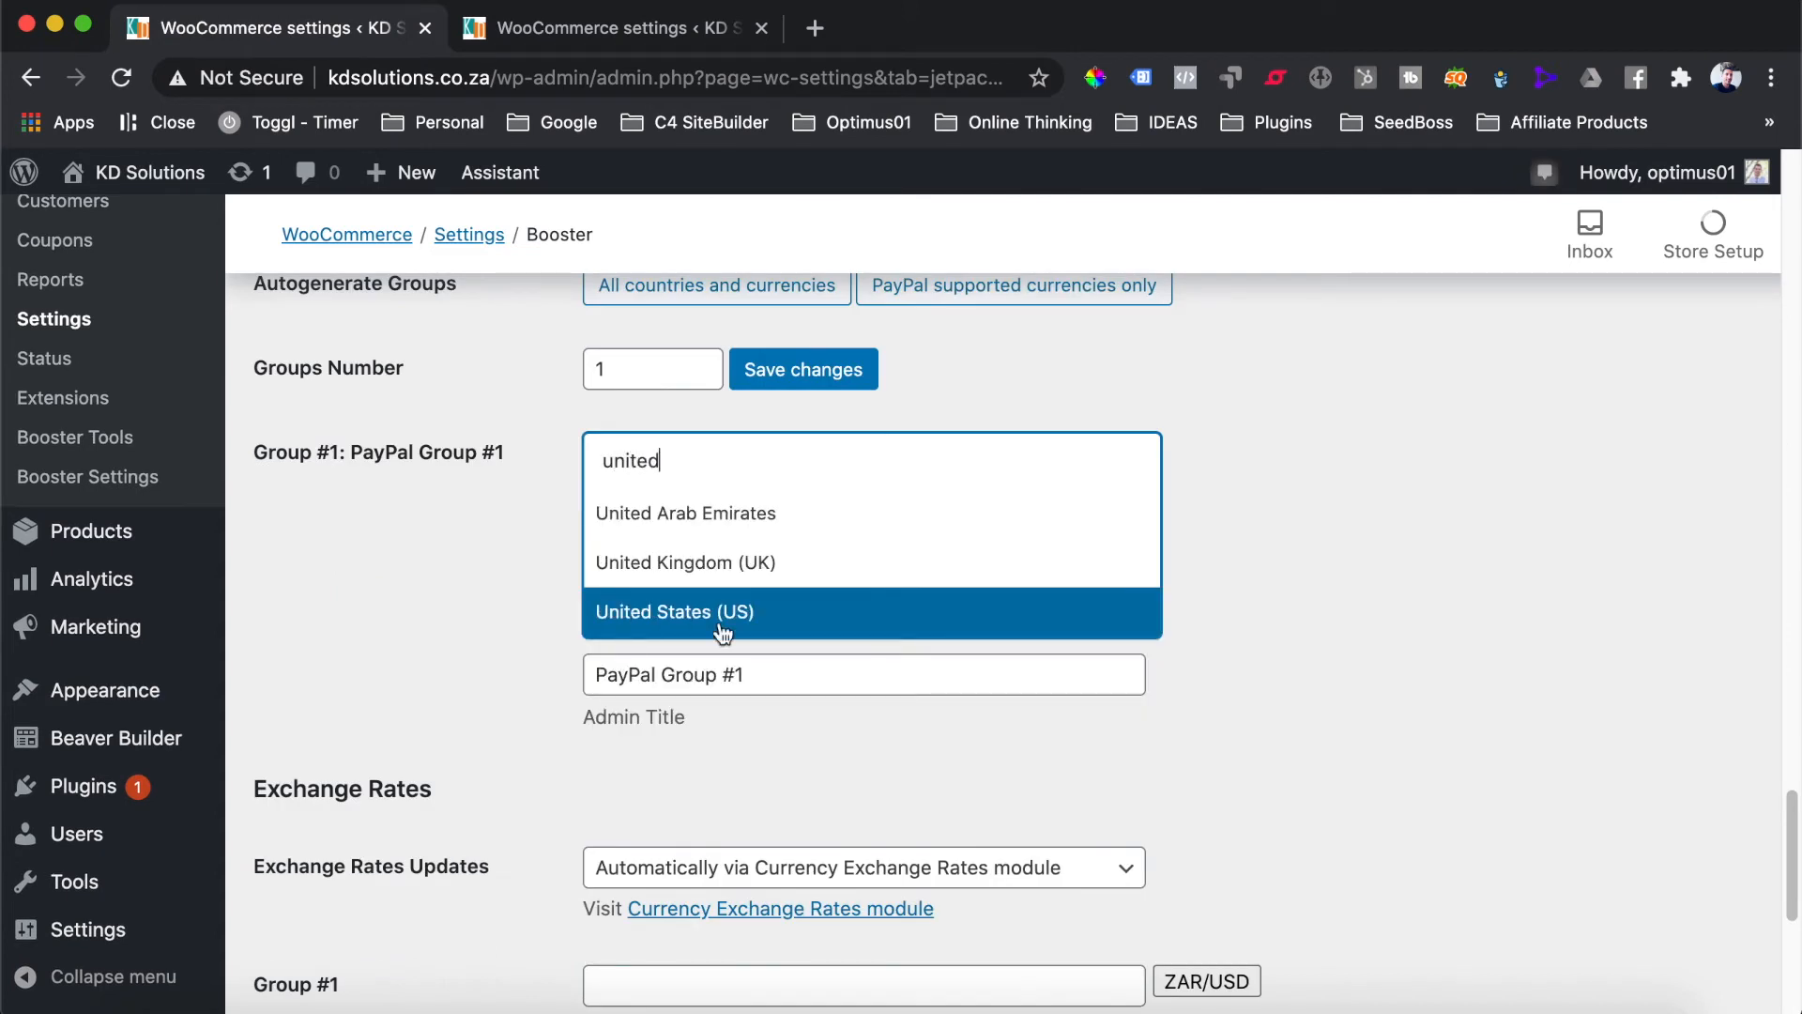
{"action": "left_click", "coordinate": [711, 612]}
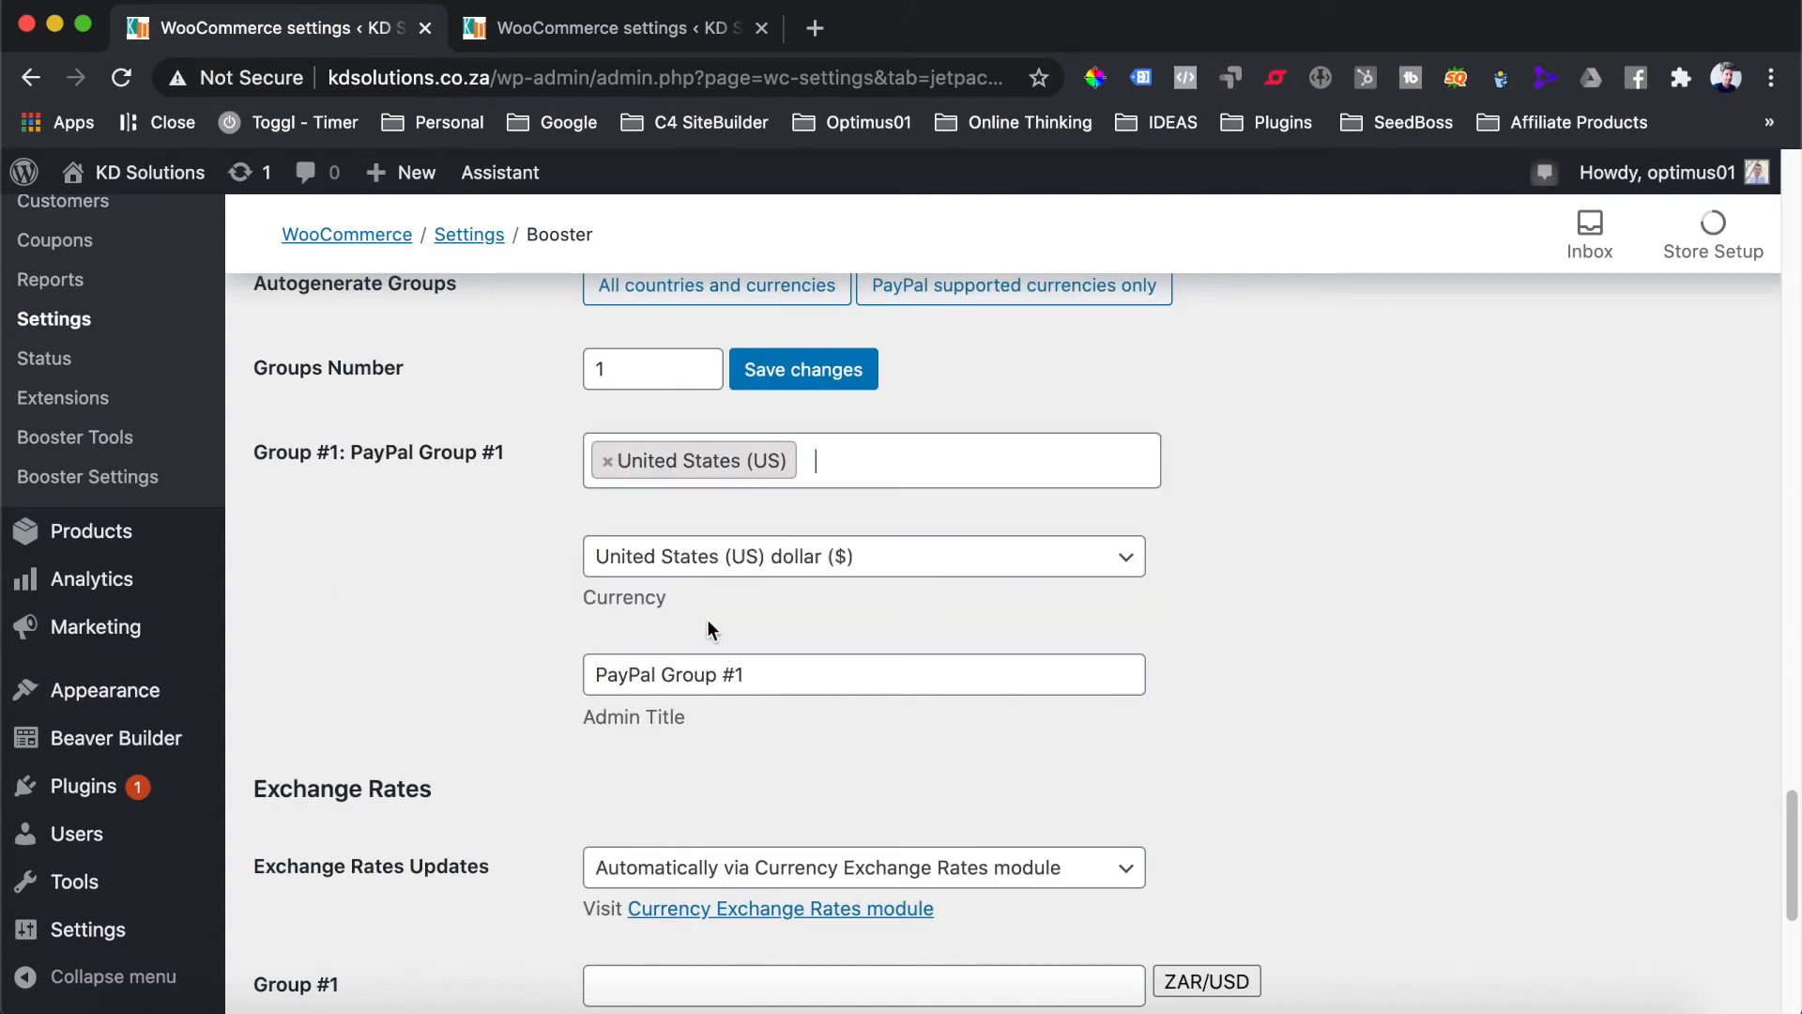
{"action": "type", "text": "aust"}
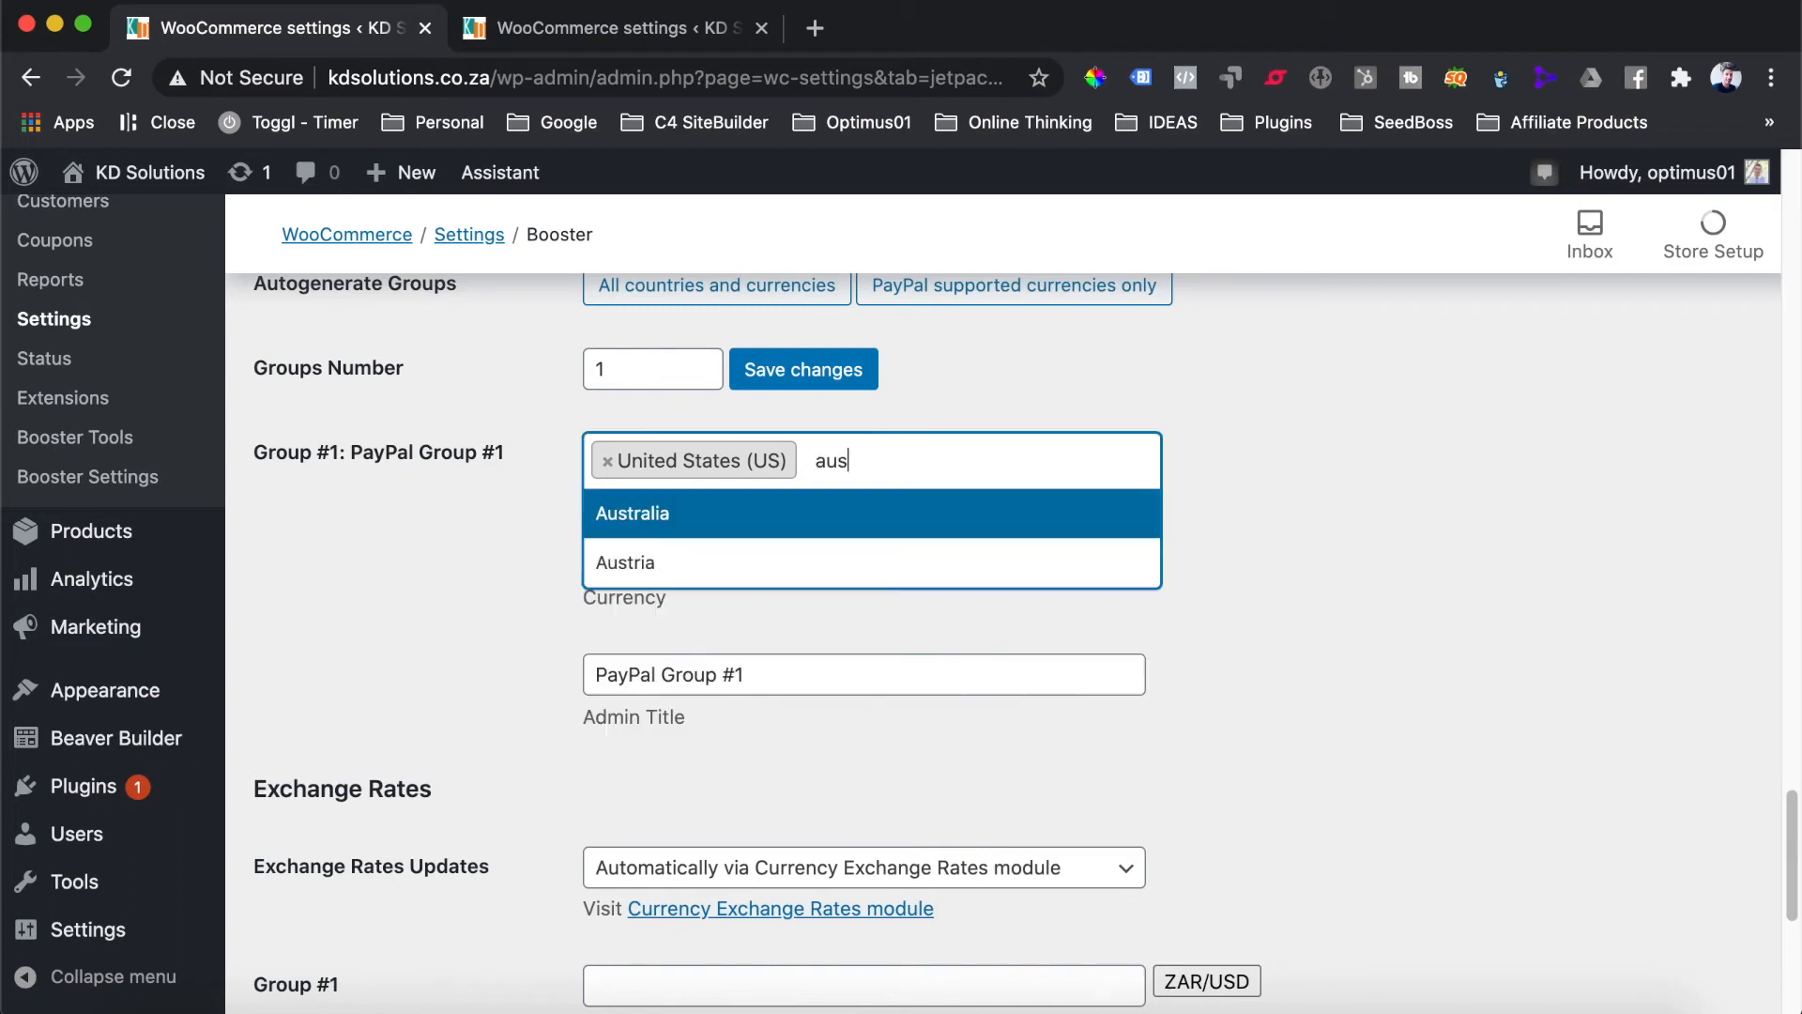
{"action": "left_click", "coordinate": [681, 522]}
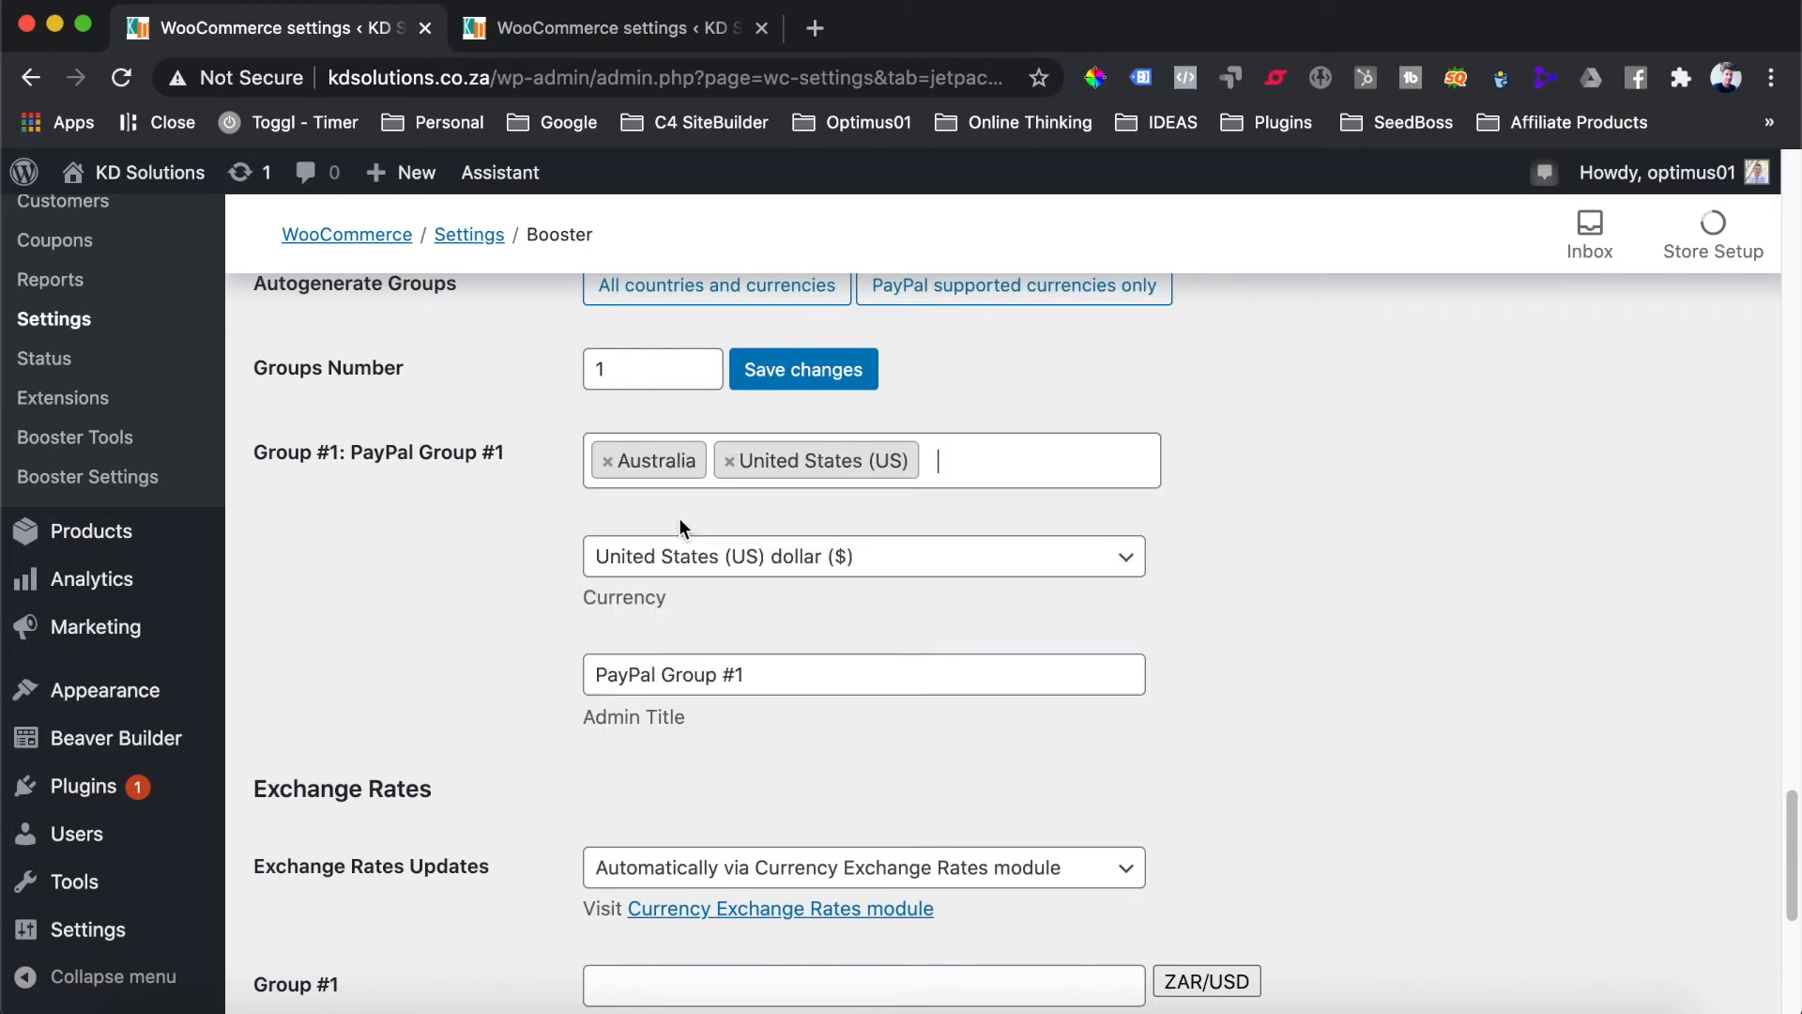
Add New Zealand, Canada, and United Kingdom (UK) to the countries of PayPal Group #1
{"action": "type", "text": "new"}
{"action": "left_click", "coordinate": [674, 554]}
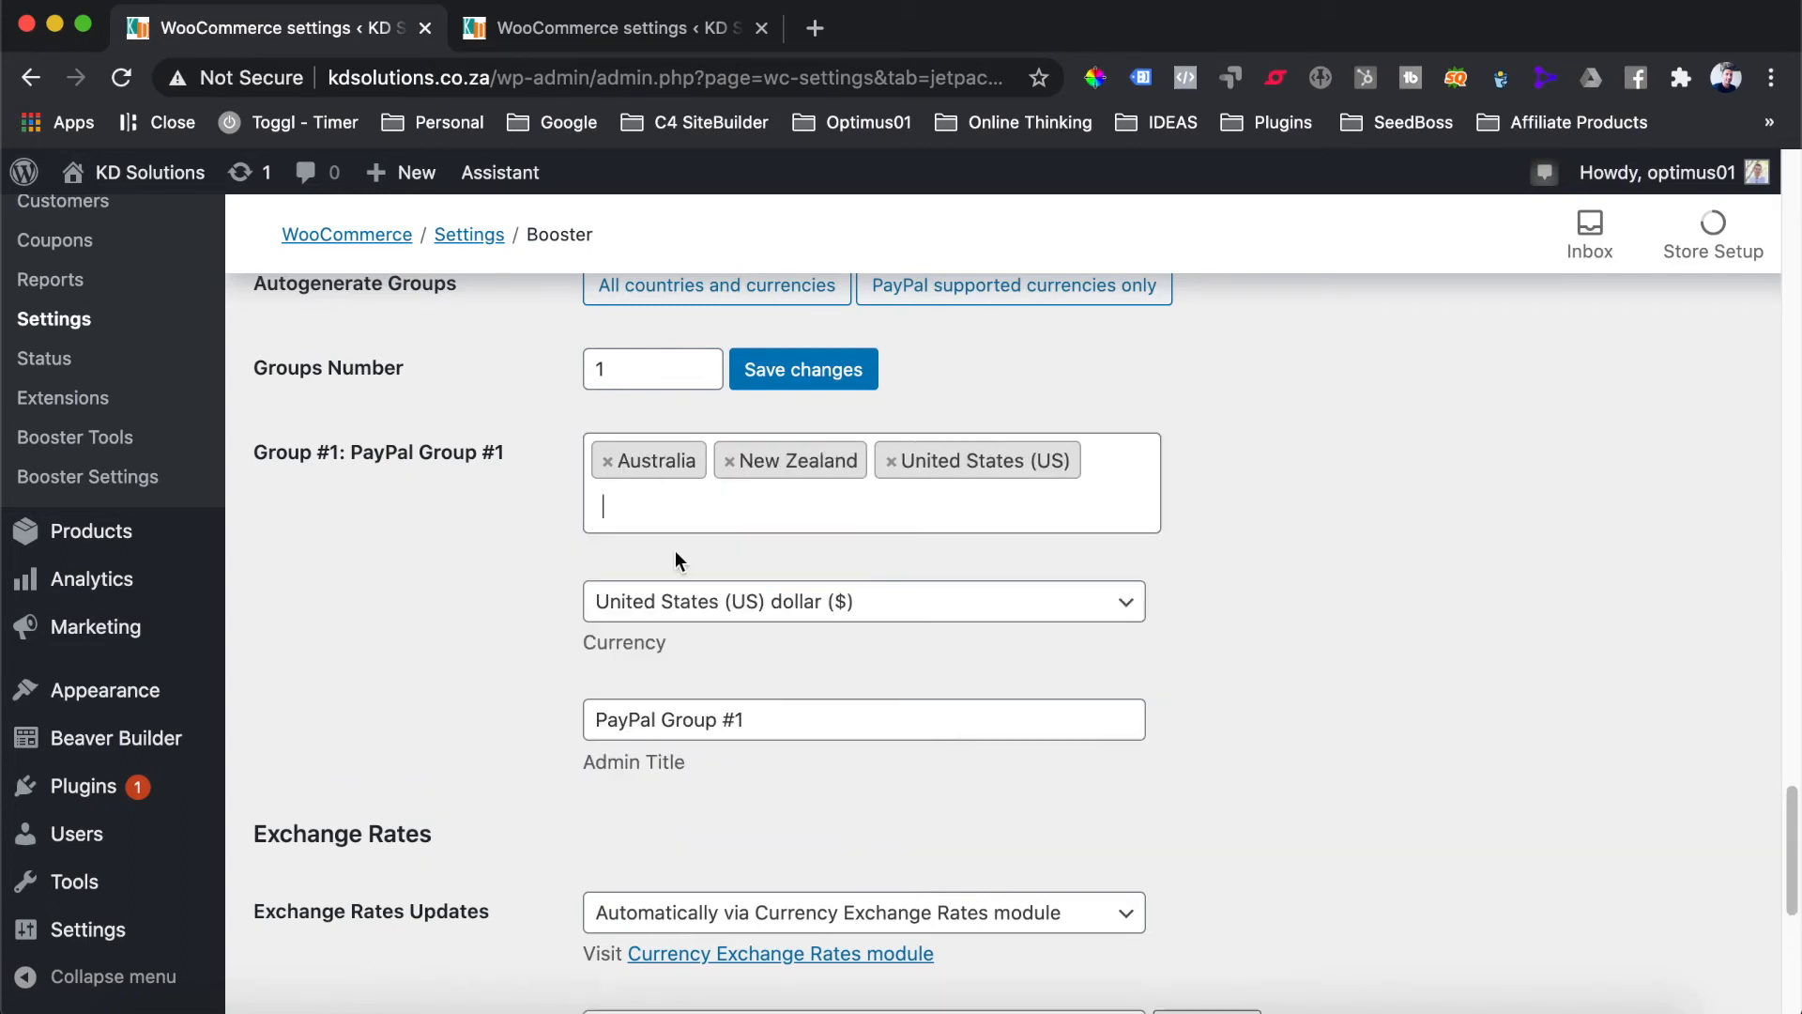
{"action": "type", "text": "can"}
{"action": "left_click", "coordinate": [679, 563]}
{"action": "type", "text": "united"}
{"action": "left_click", "coordinate": [752, 603]}
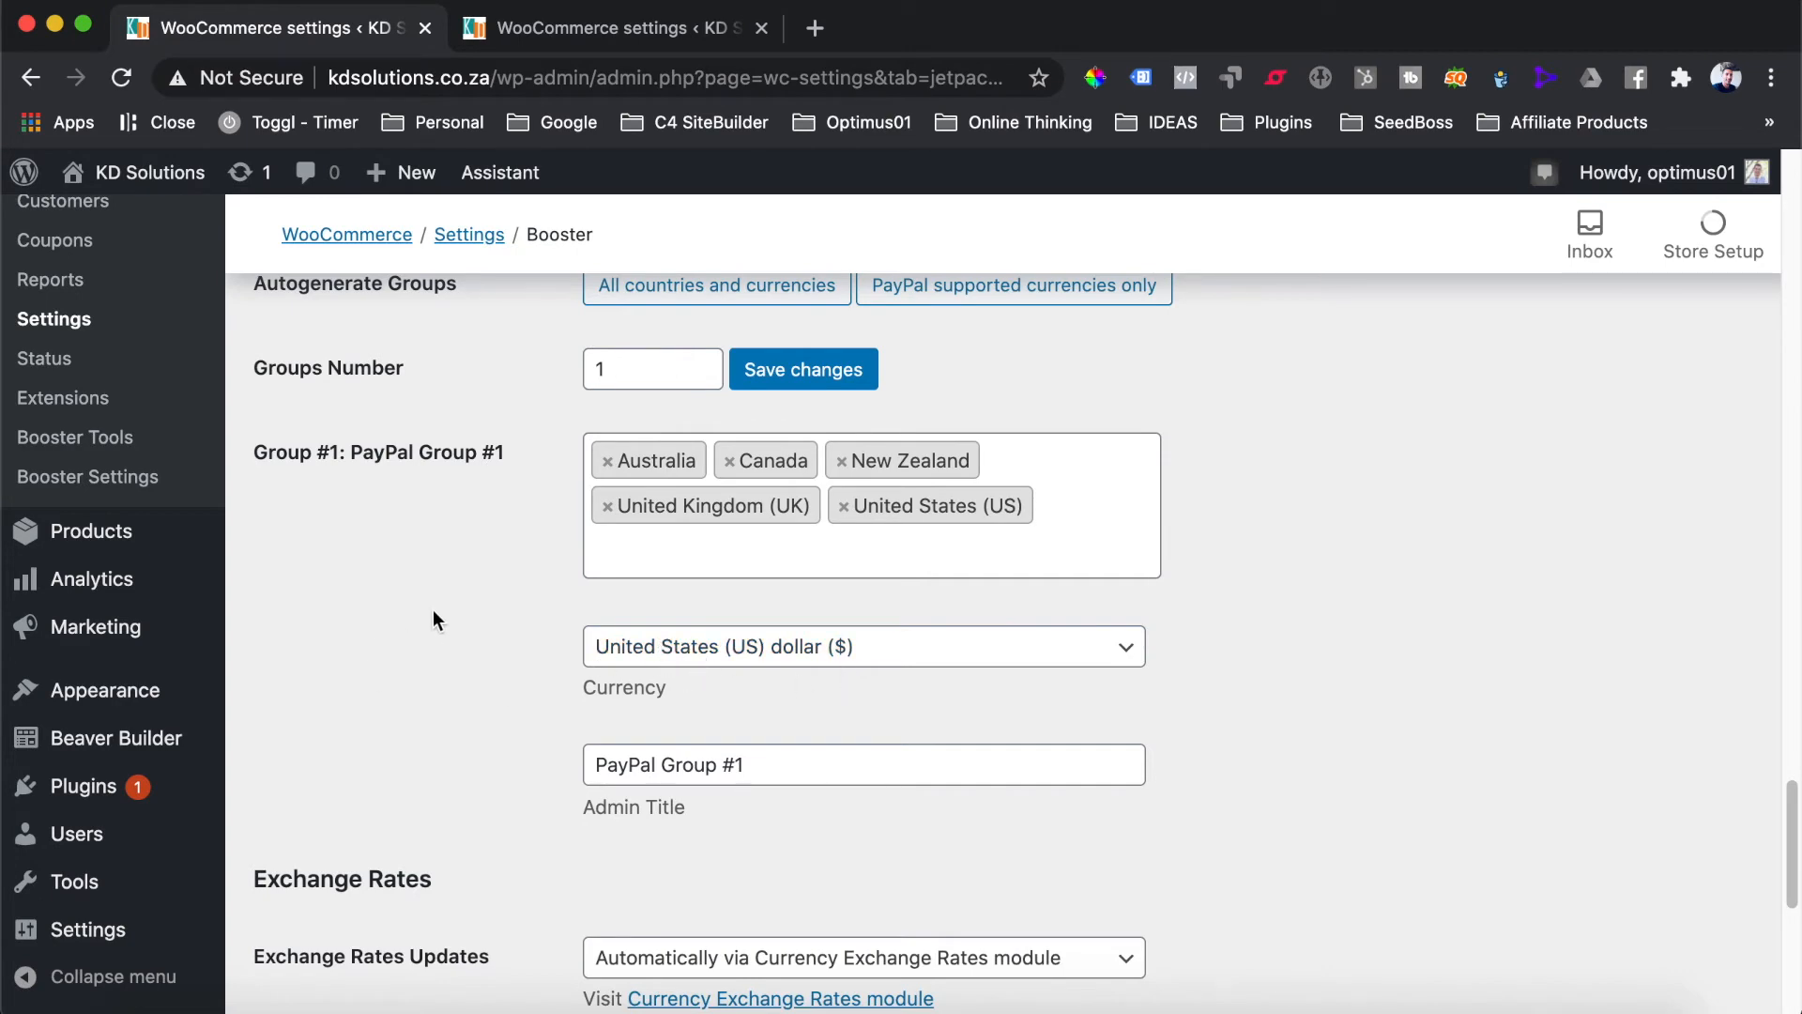
Save the Prices and Currencies by Country settings with the updated country group
{"action": "scroll", "coordinate": [432, 611], "scroll_direction": "down", "scroll_amount": 5}
{"action": "left_click", "coordinate": [925, 824]}
{"action": "scroll", "coordinate": [561, 804], "scroll_direction": "down", "scroll_amount": 5}
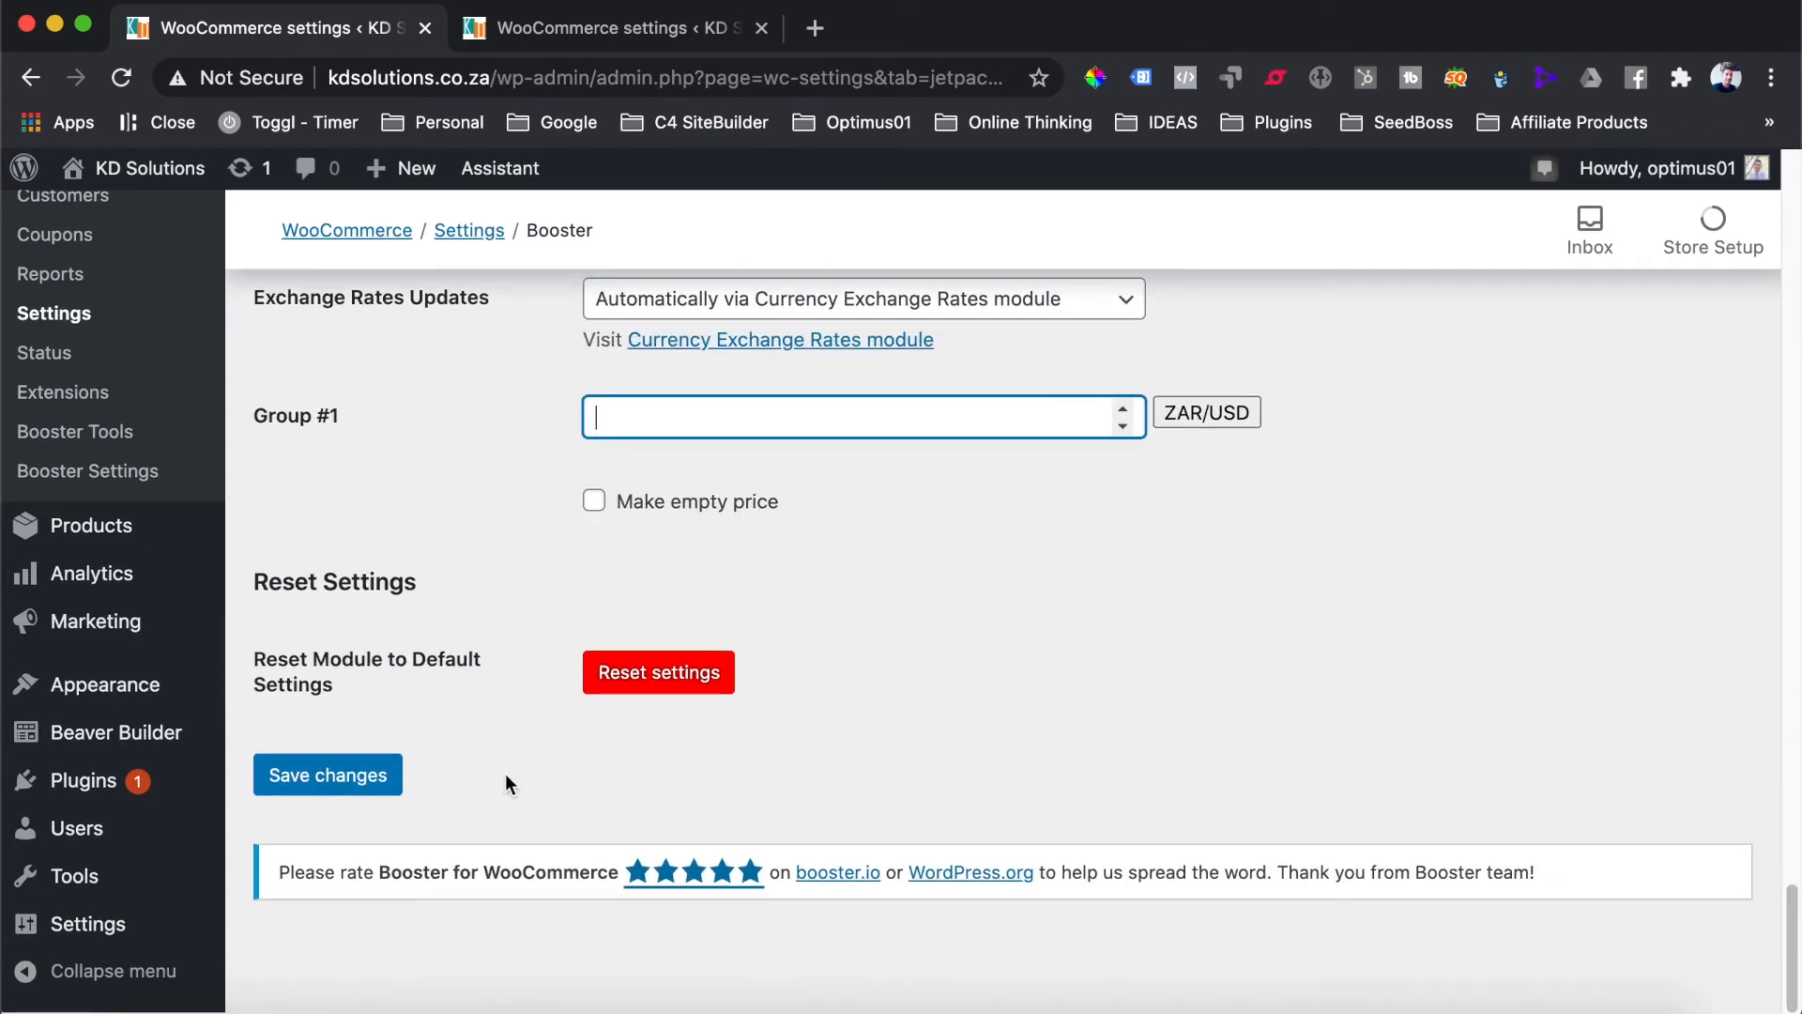
{"action": "left_click", "coordinate": [361, 793]}
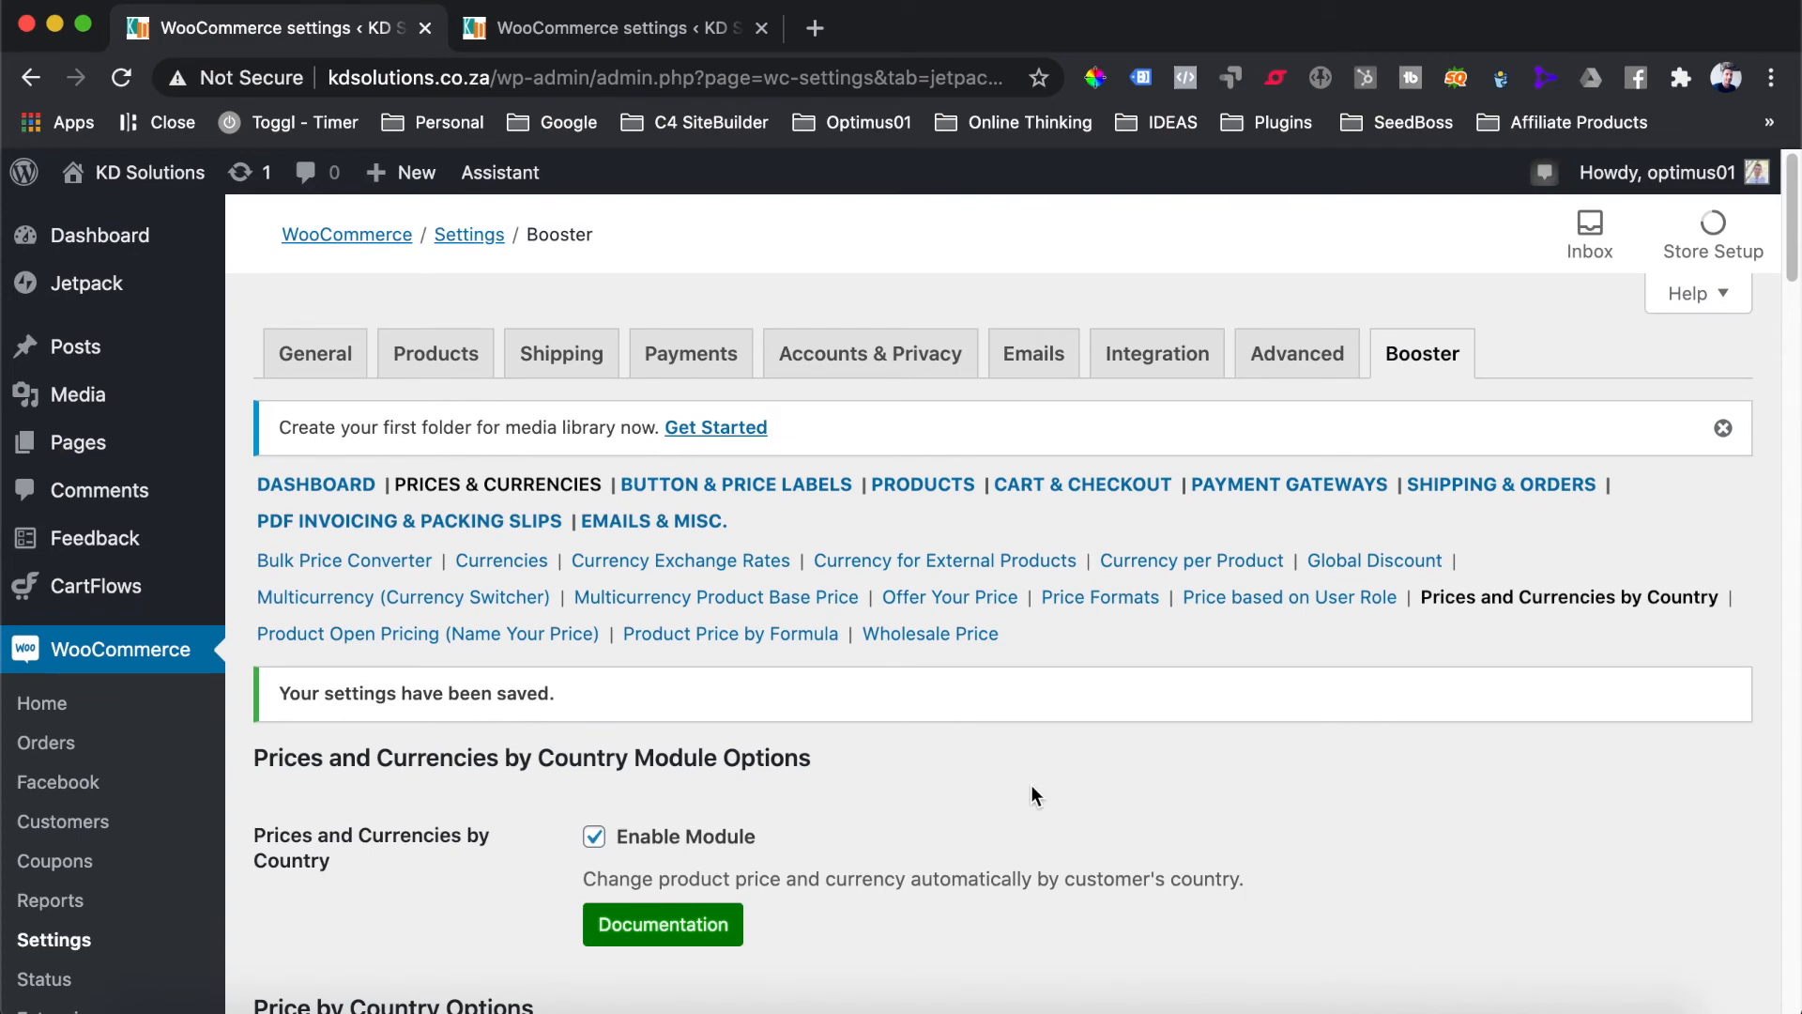
Switch to the separately opened Currency Exchange Rates settings and enable the module
{"action": "scroll", "coordinate": [1022, 905], "scroll_direction": "down", "scroll_amount": 15}
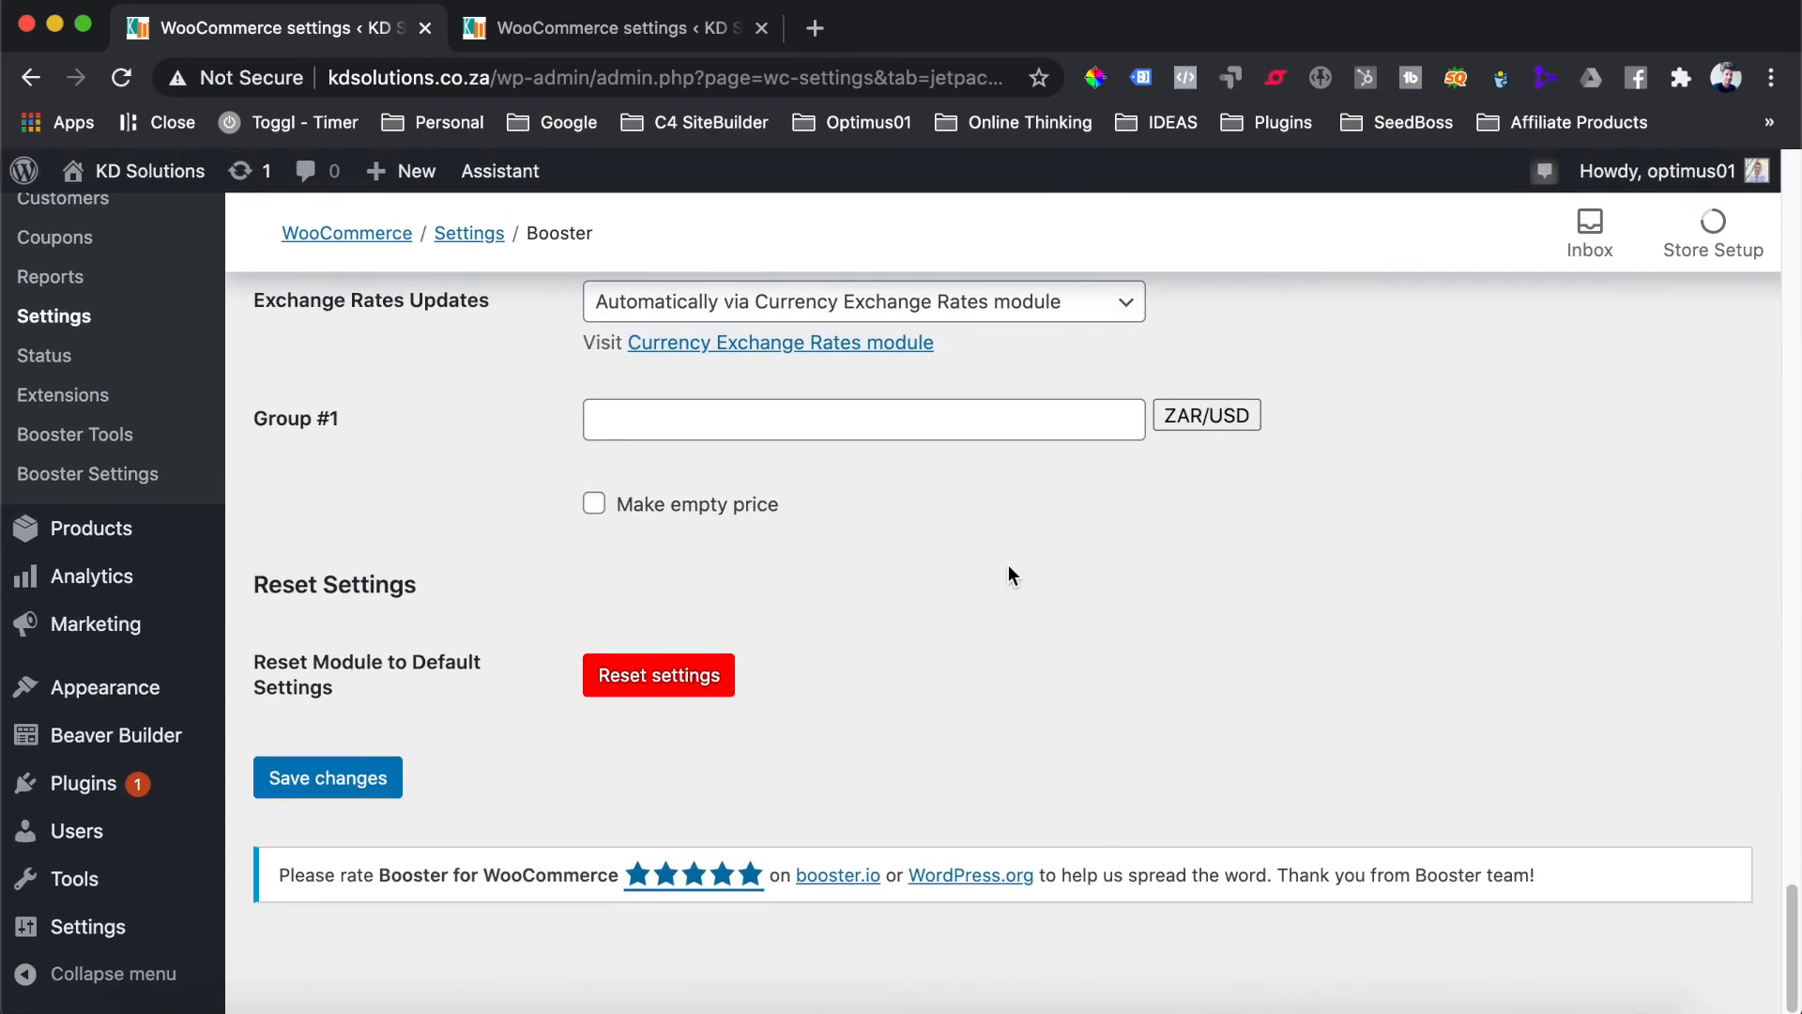
{"action": "scroll", "coordinate": [992, 661], "scroll_direction": "up", "scroll_amount": 5}
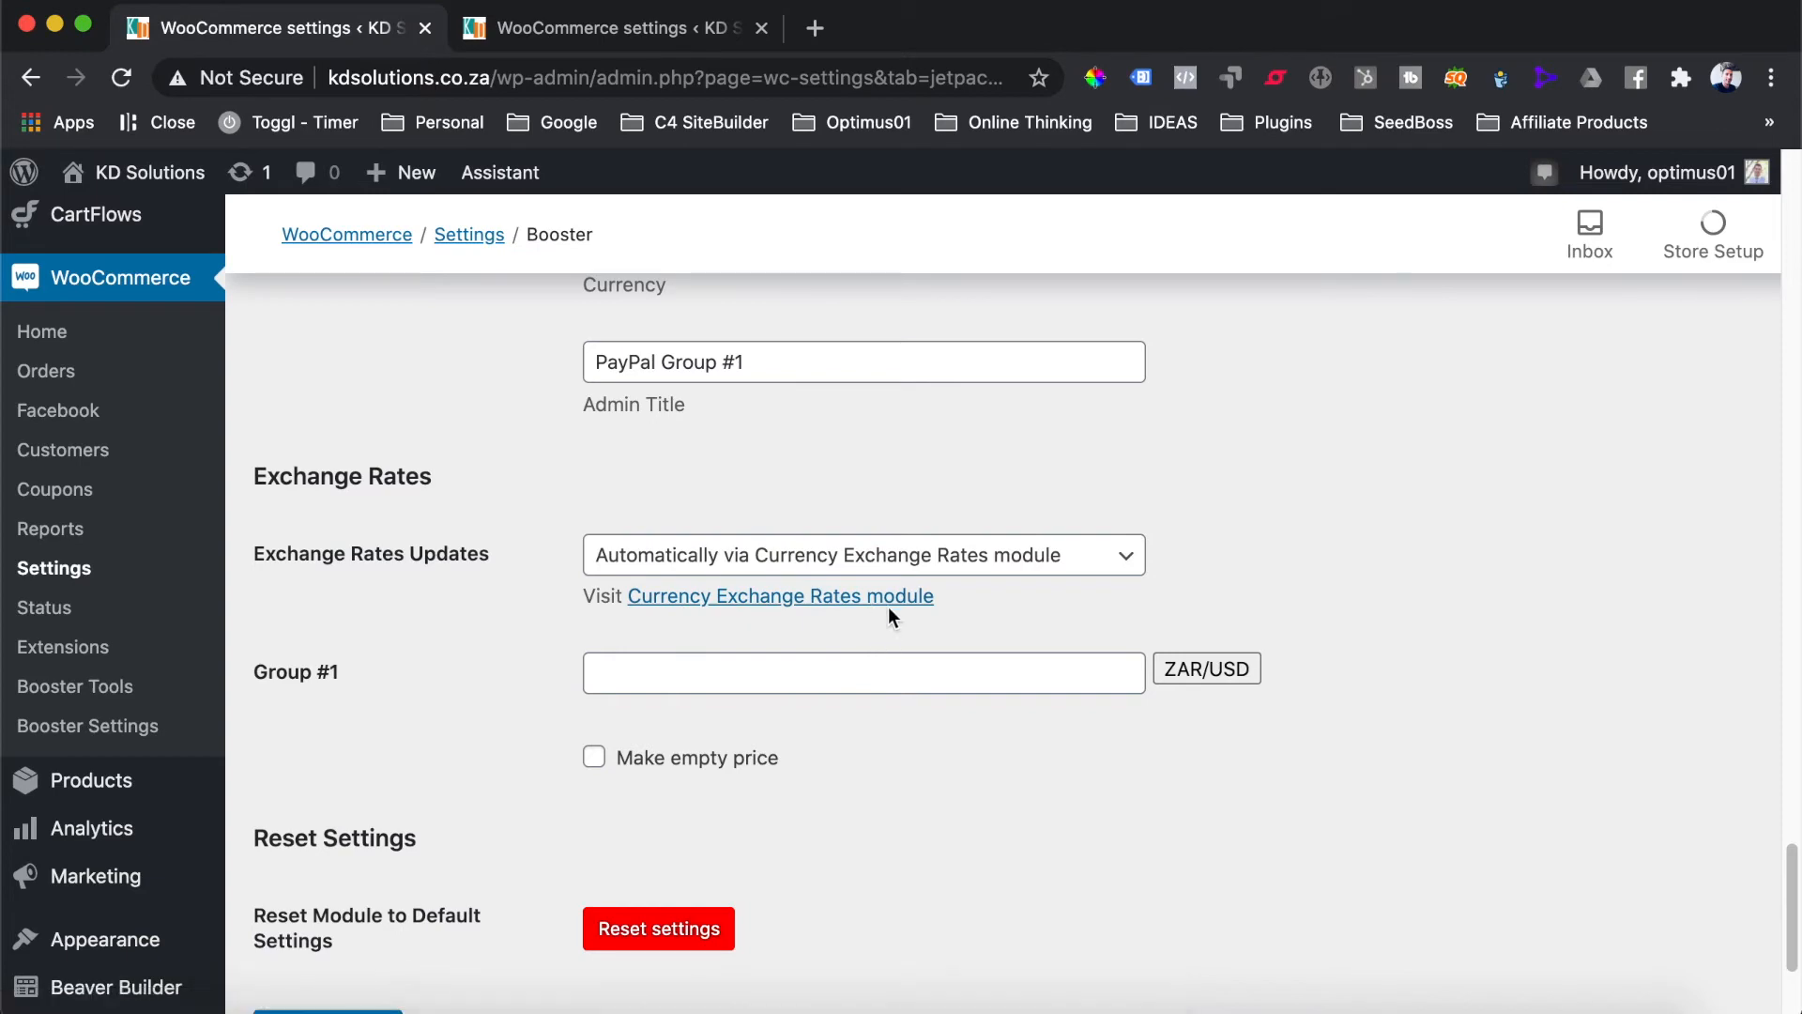
{"action": "left_click", "coordinate": [670, 30]}
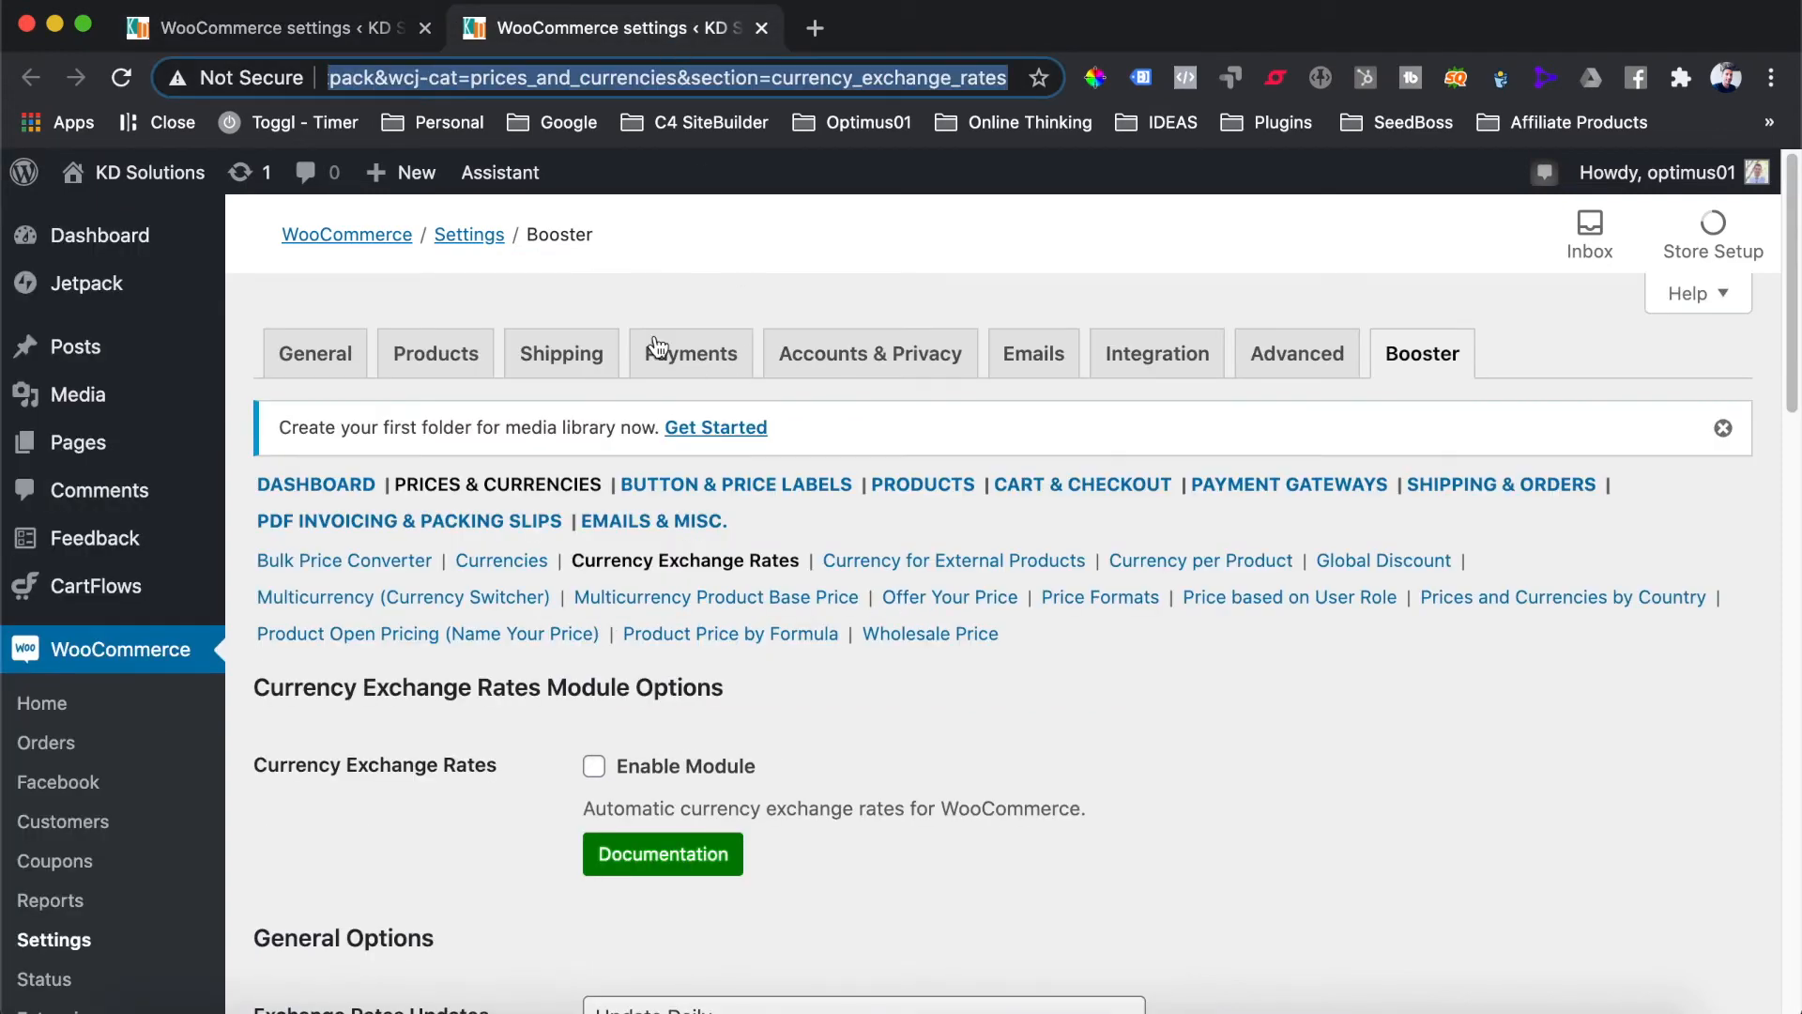
{"action": "left_click_drag", "start_coordinate": [252, 688], "coordinate": [723, 686]}
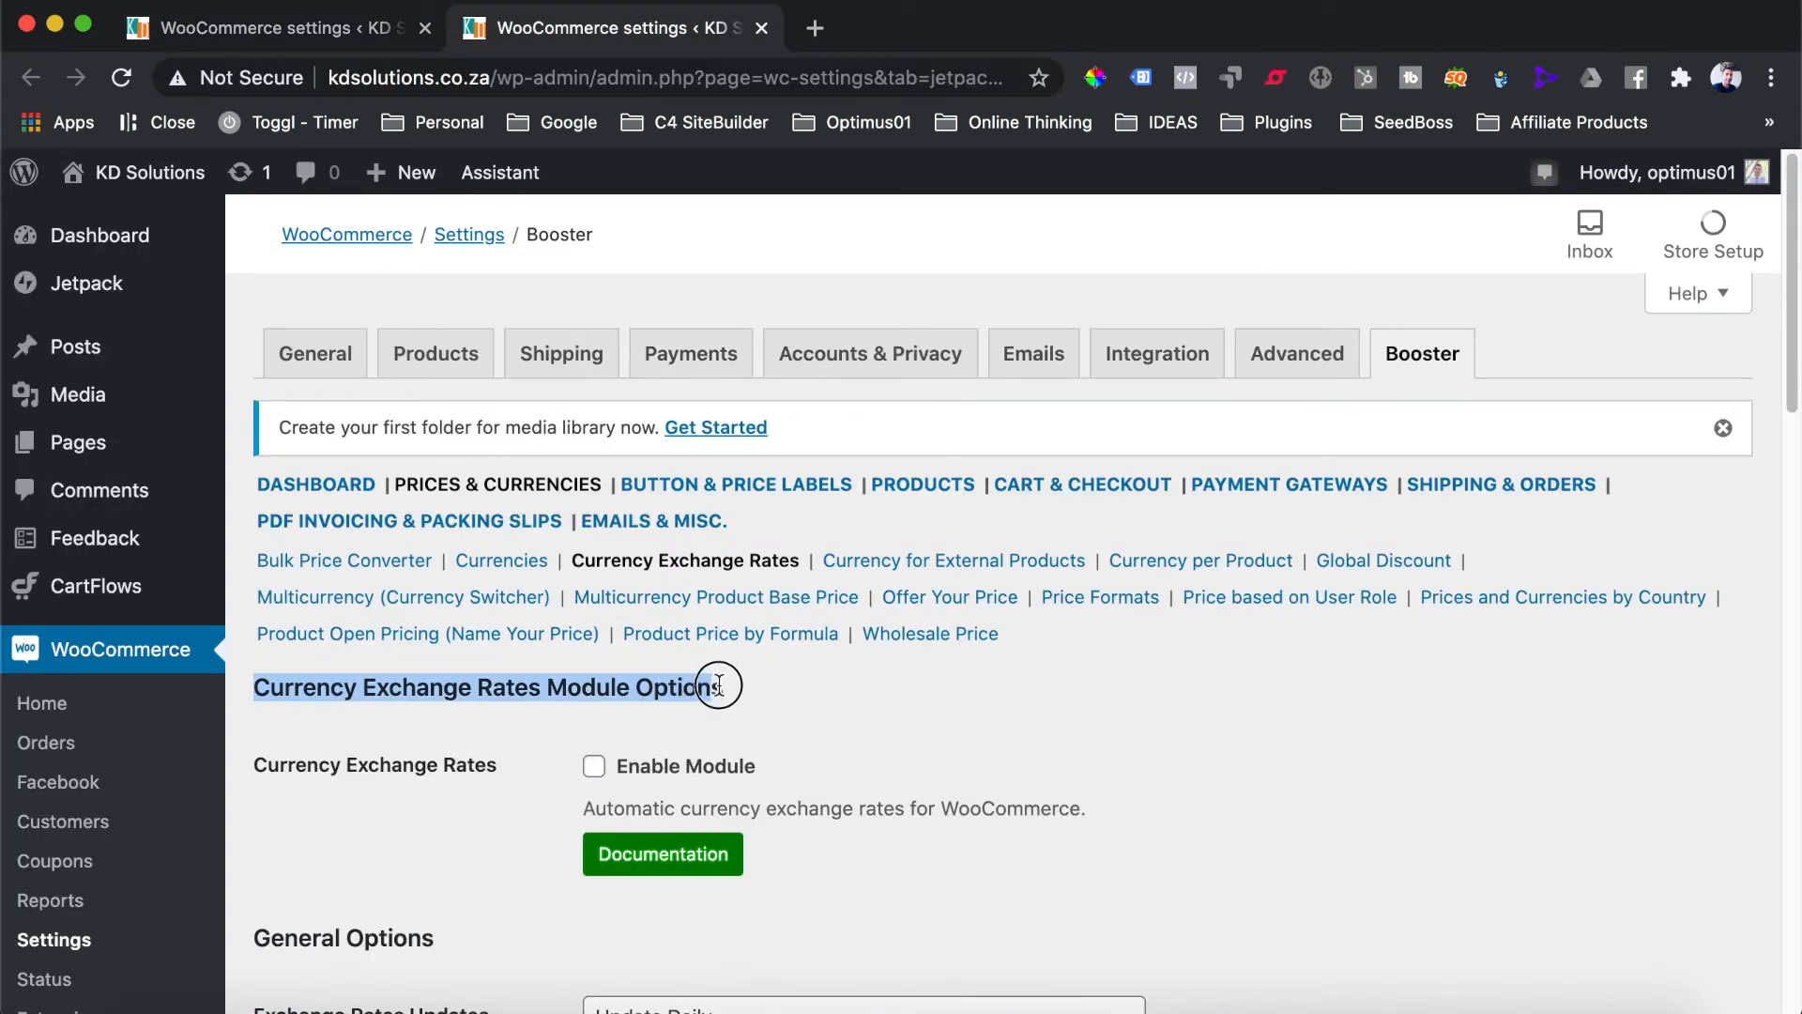
{"action": "scroll", "coordinate": [722, 687], "scroll_direction": "down", "scroll_amount": 5}
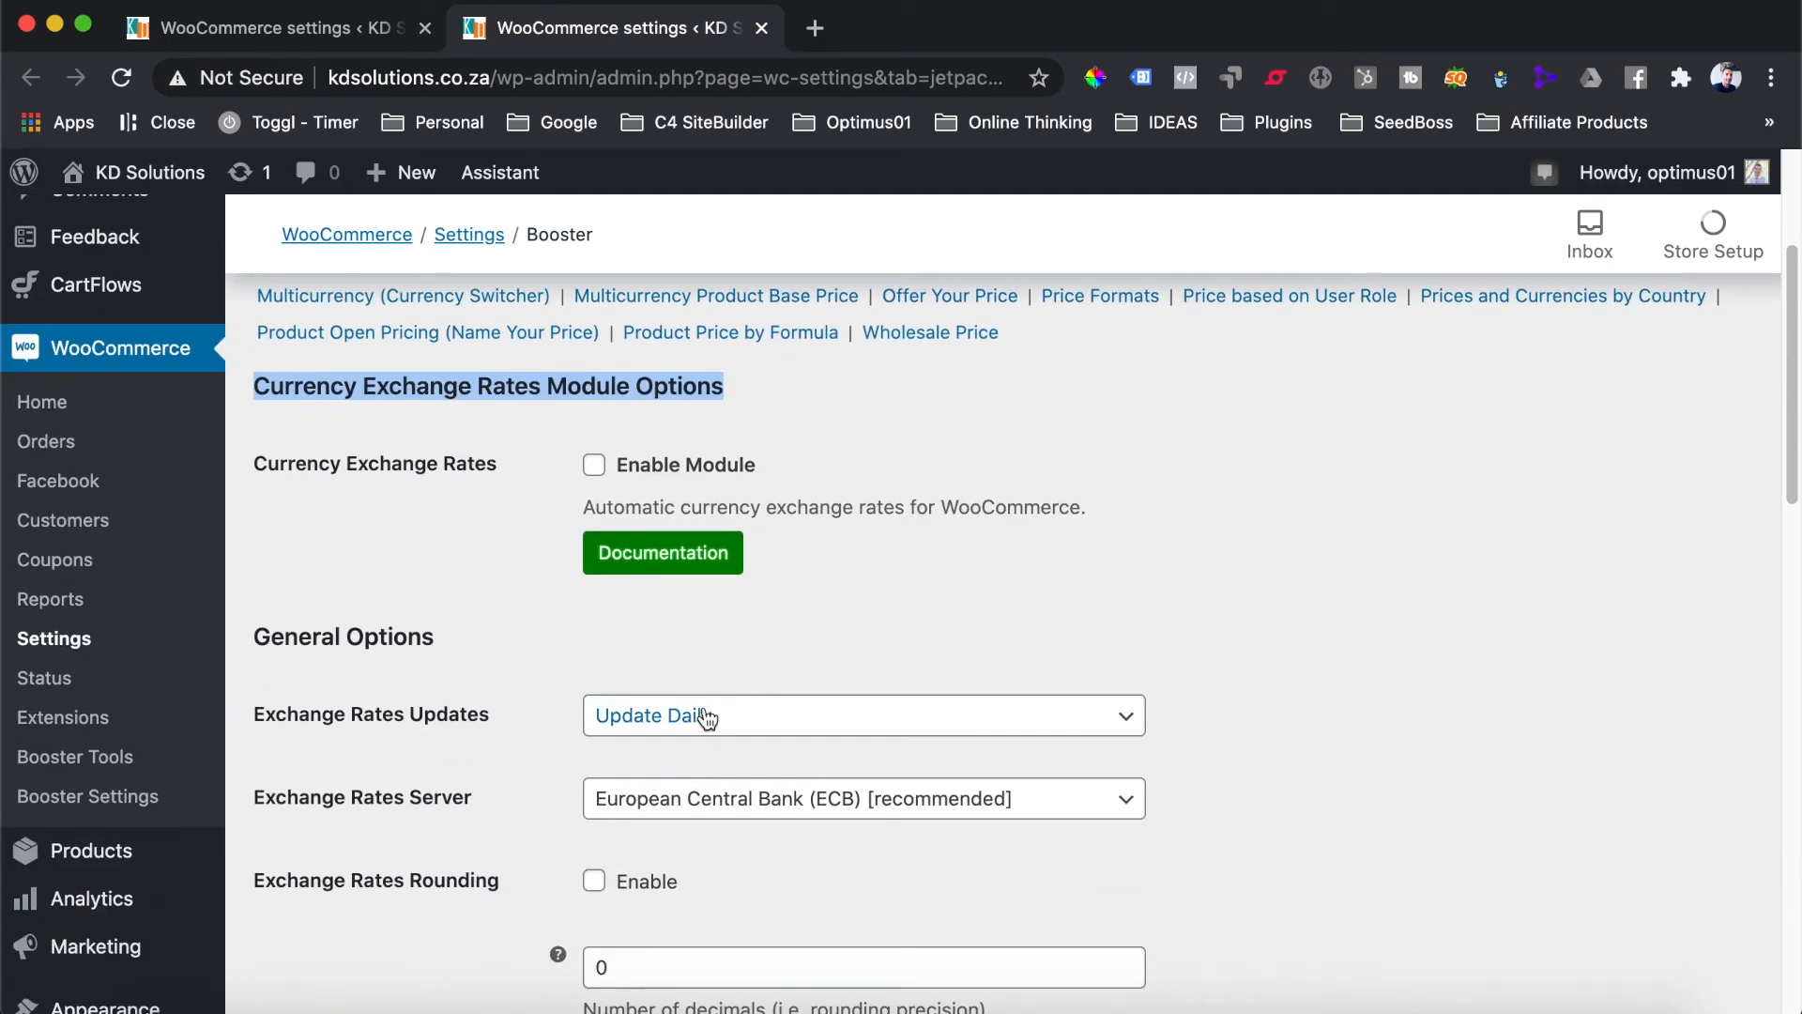
{"action": "scroll", "coordinate": [527, 577], "scroll_direction": "down", "scroll_amount": 1}
{"action": "left_click", "coordinate": [594, 407]}
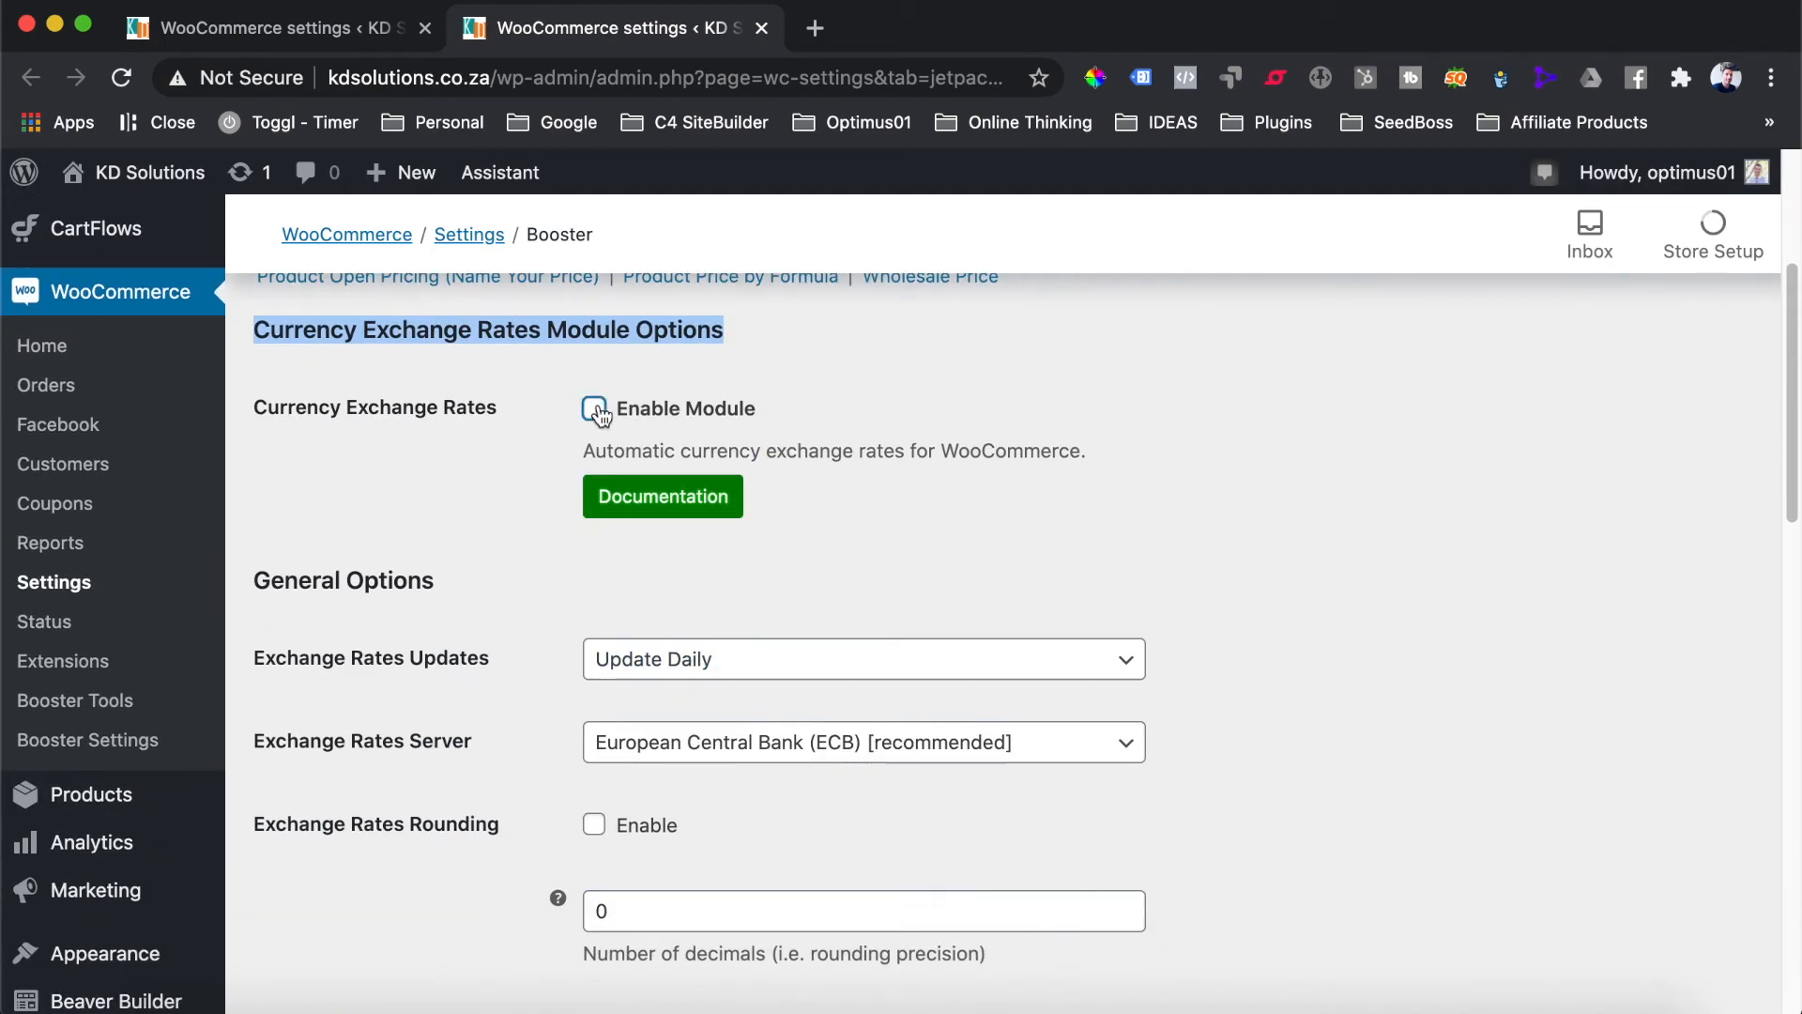
Set the module's Exchange Rates Updates to Update Daily and save the Currency Exchange Rates settings
{"action": "scroll", "coordinate": [482, 532], "scroll_direction": "down", "scroll_amount": 2}
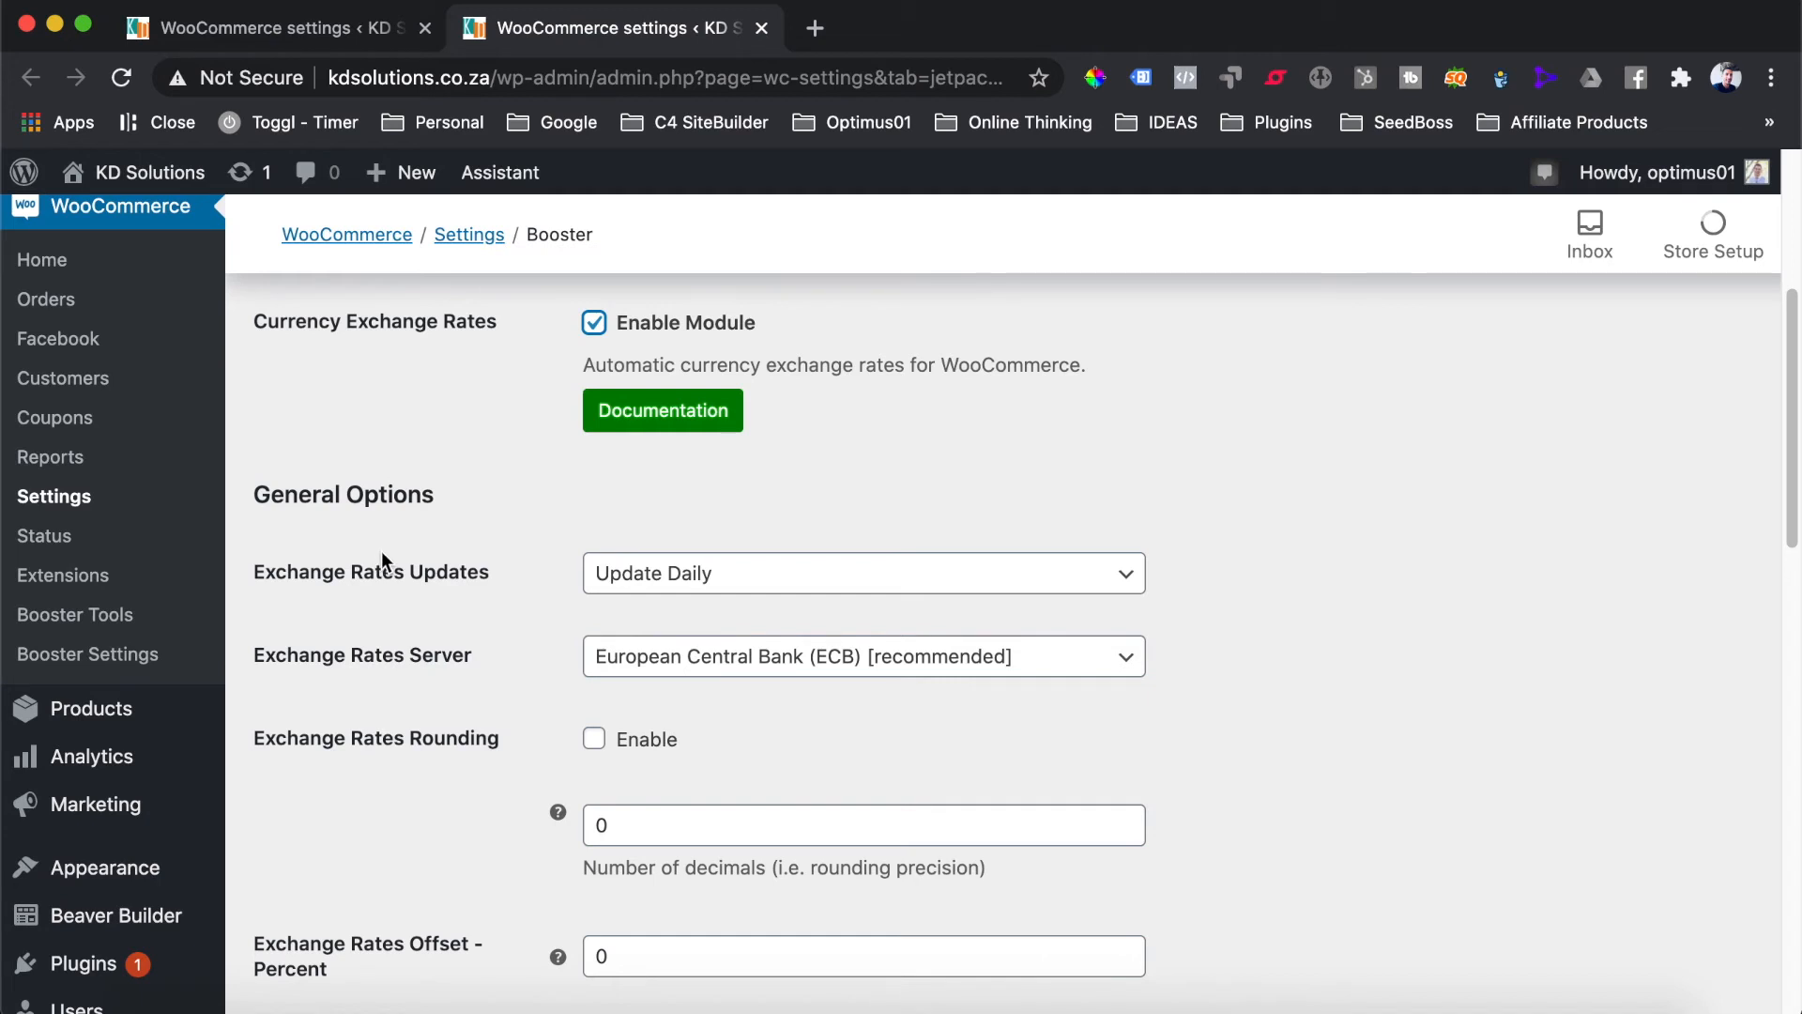
{"action": "left_click", "coordinate": [792, 585]}
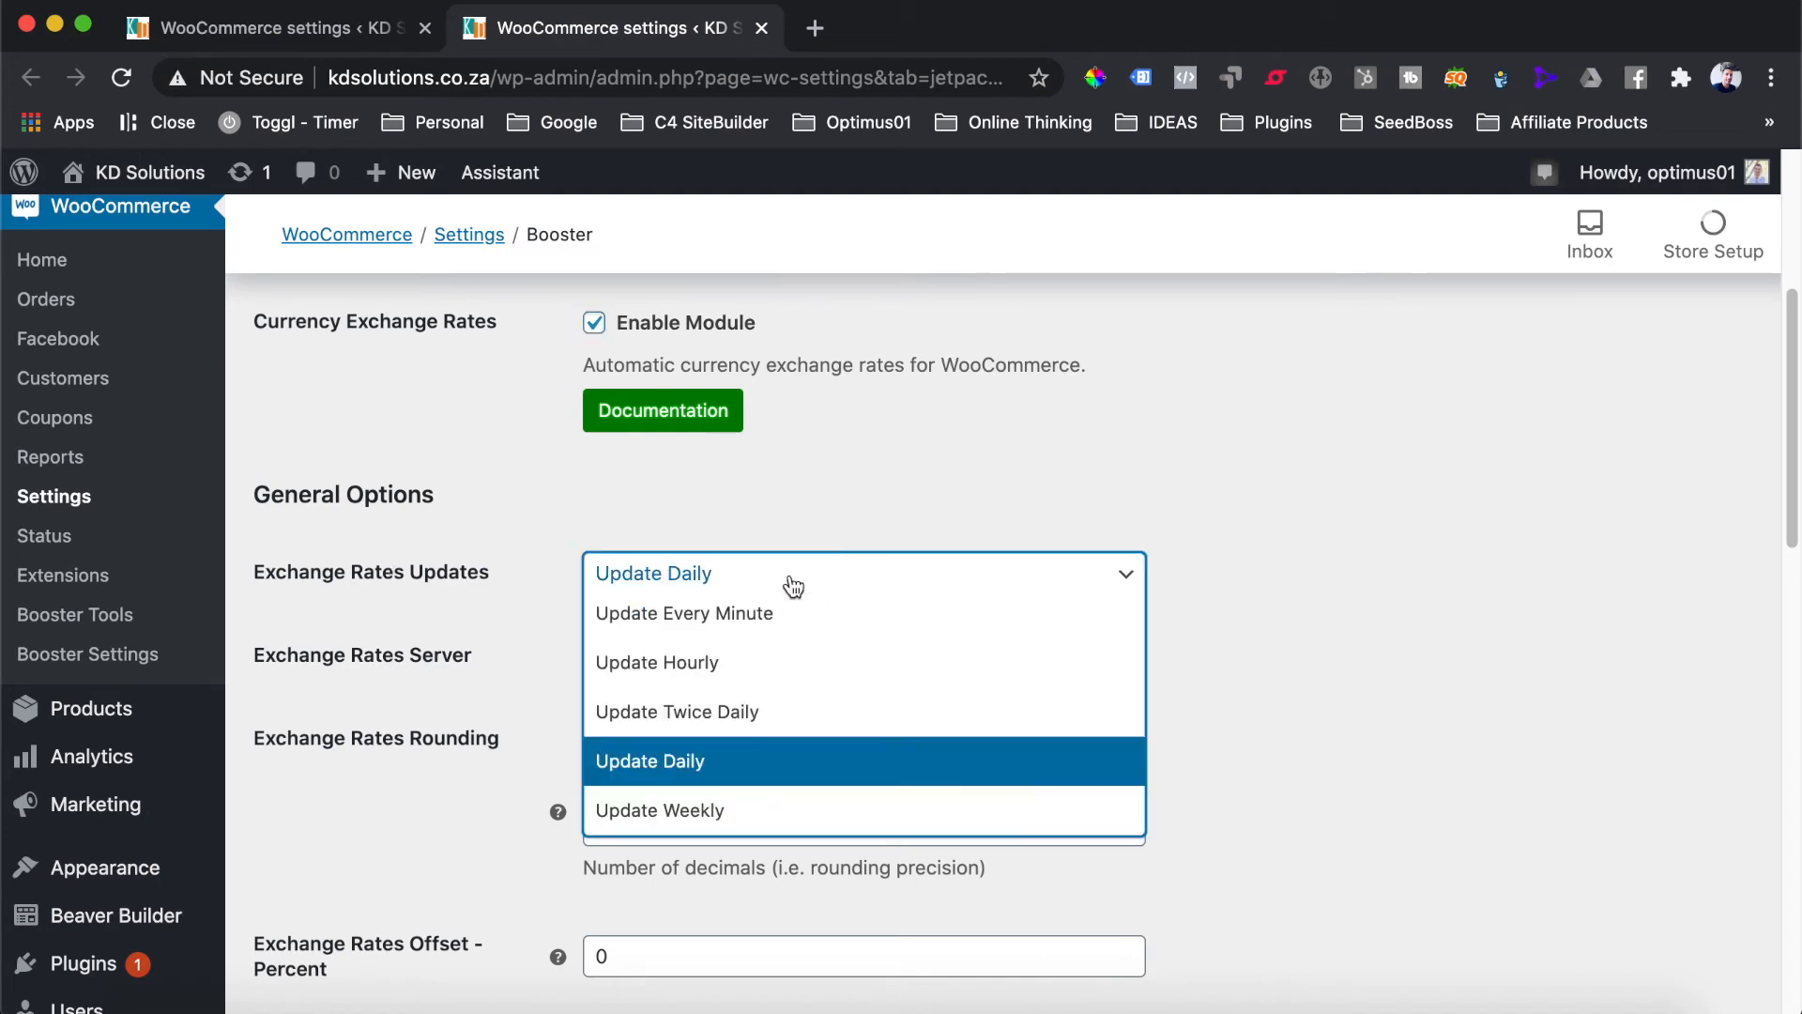
{"action": "left_click", "coordinate": [683, 762]}
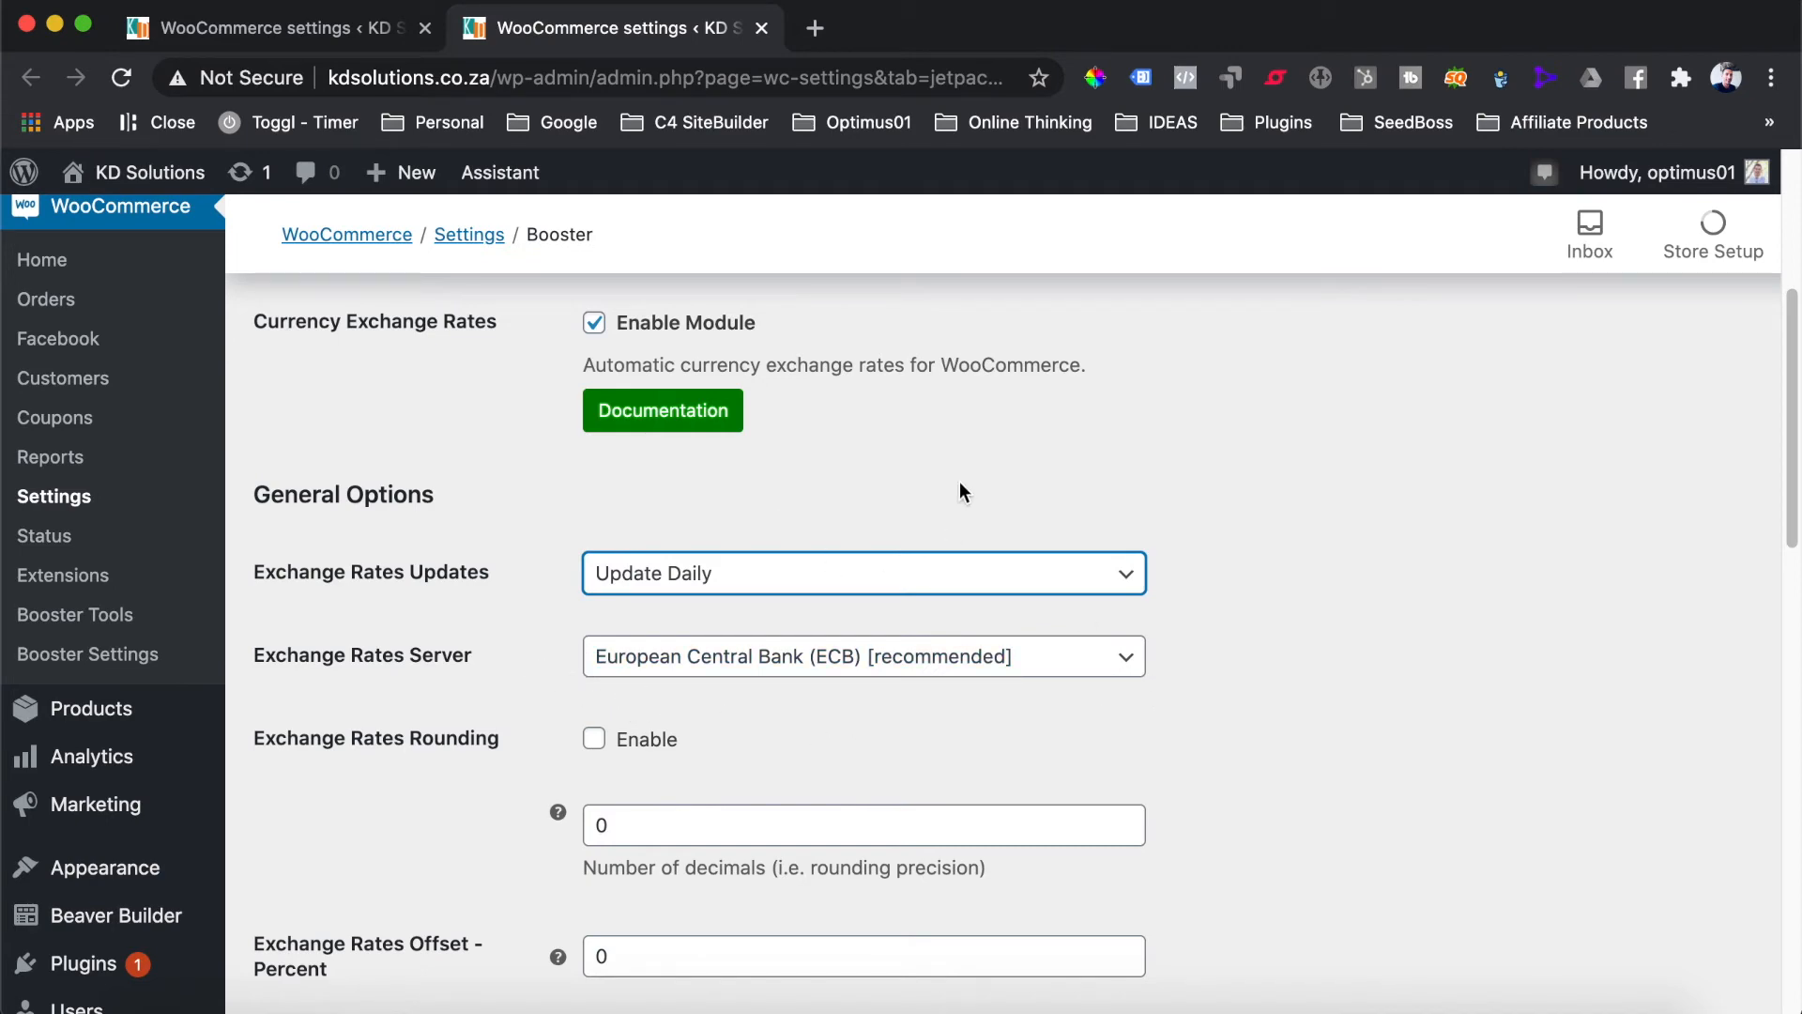
{"action": "scroll", "coordinate": [960, 482], "scroll_direction": "down", "scroll_amount": 15}
{"action": "left_click", "coordinate": [355, 780]}
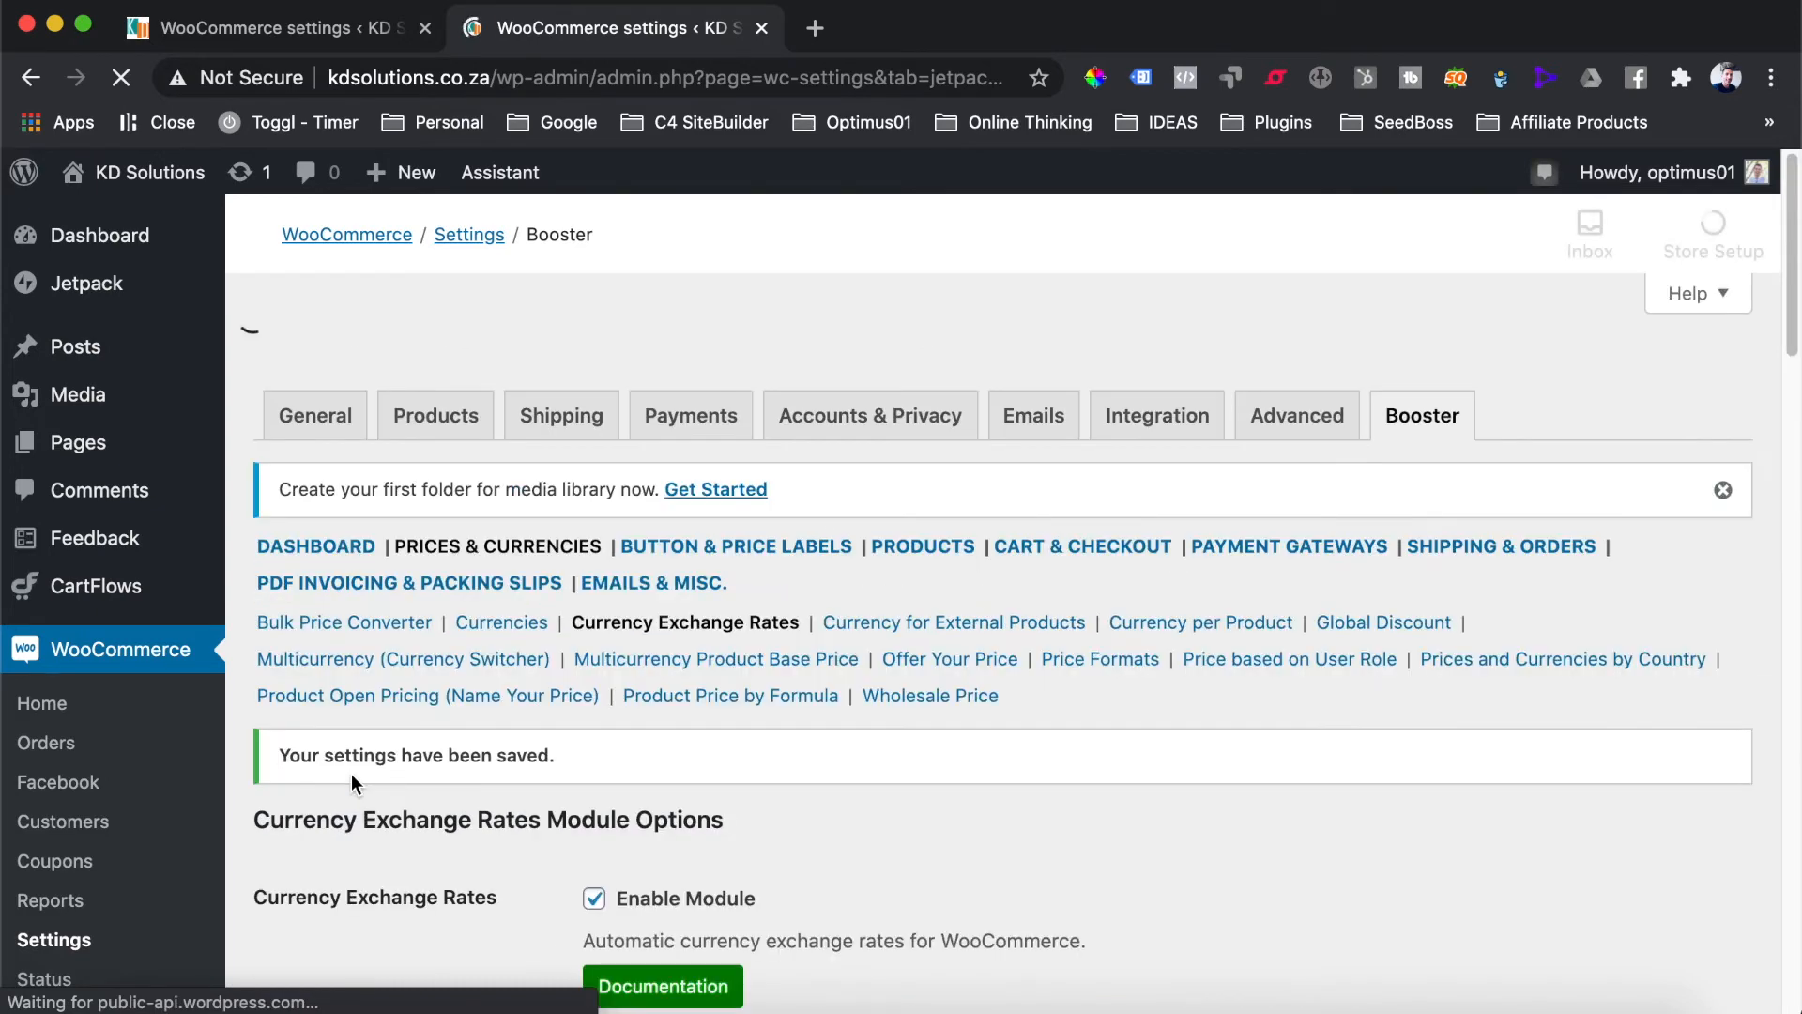
Update all exchange rates immediately from the Currency Exchange Rates module's General Options
{"action": "scroll", "coordinate": [351, 774], "scroll_direction": "down", "scroll_amount": 3}
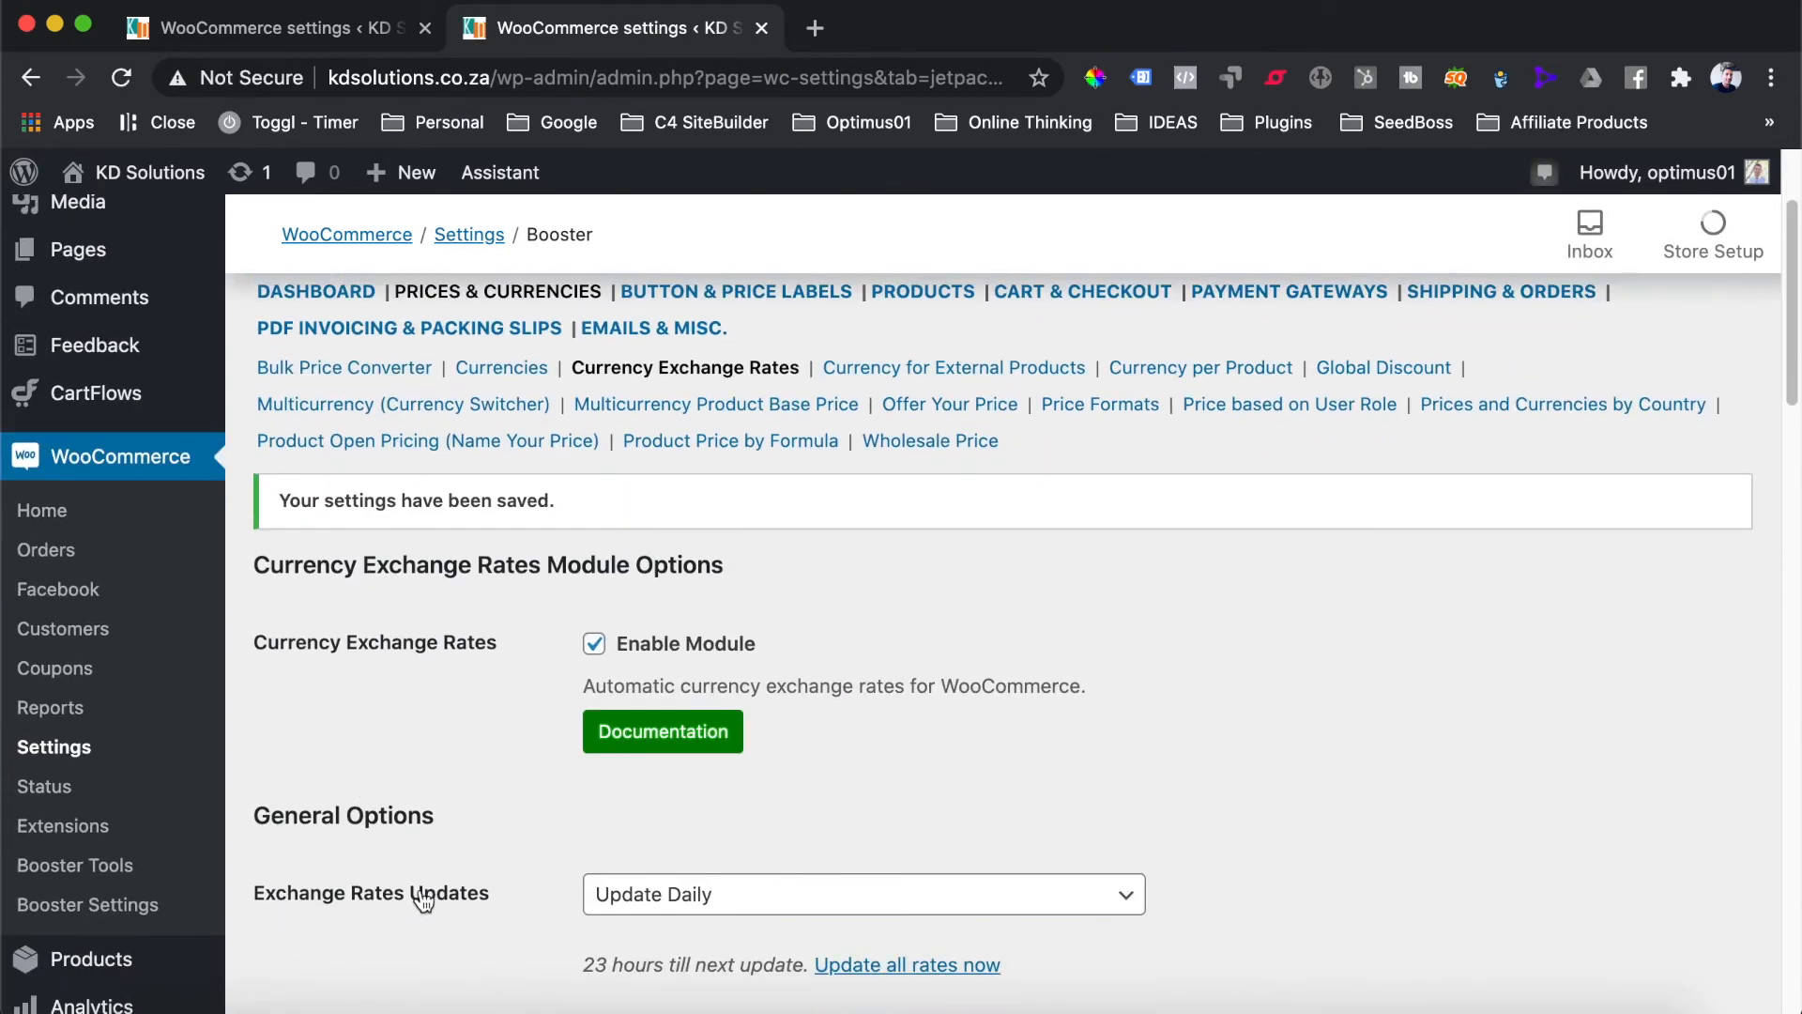
{"action": "scroll", "coordinate": [479, 847], "scroll_direction": "down", "scroll_amount": 3}
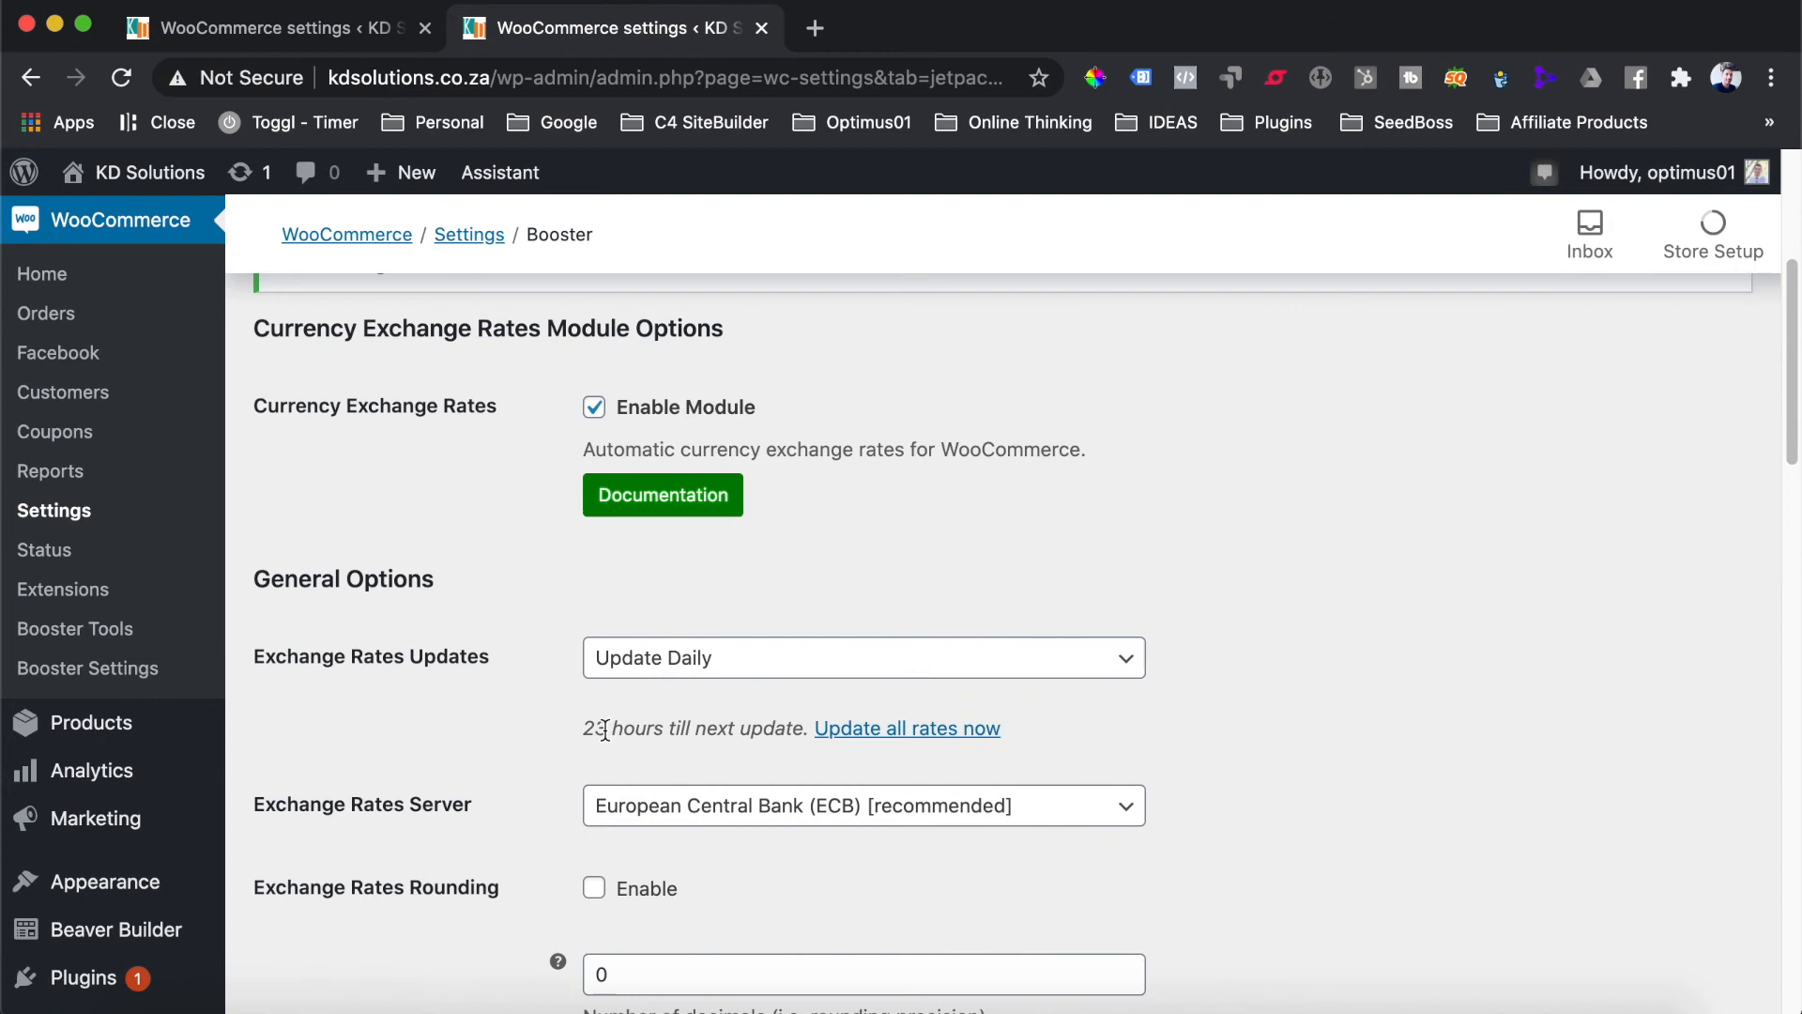
{"action": "left_click", "coordinate": [941, 733]}
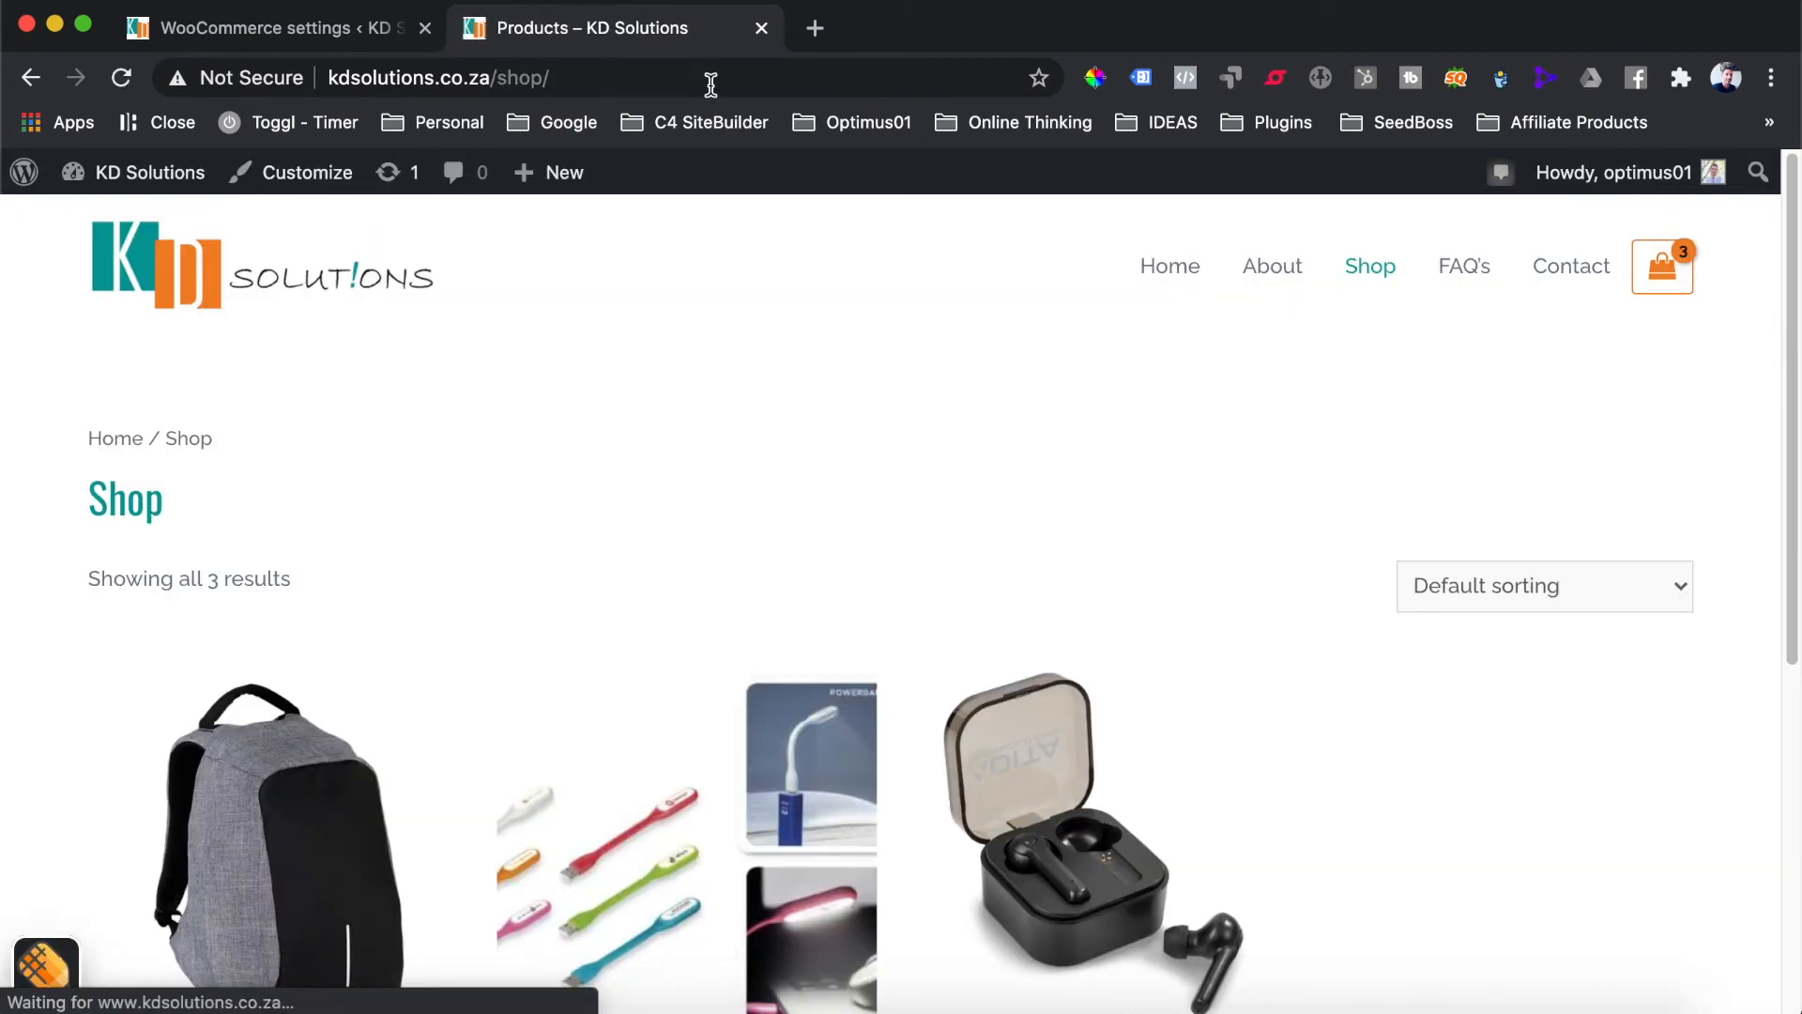
Check the currency and prices shown for the backpack, LED USB light and earbuds on the Shop page
{"action": "scroll", "coordinate": [695, 357], "scroll_direction": "down", "scroll_amount": 5}
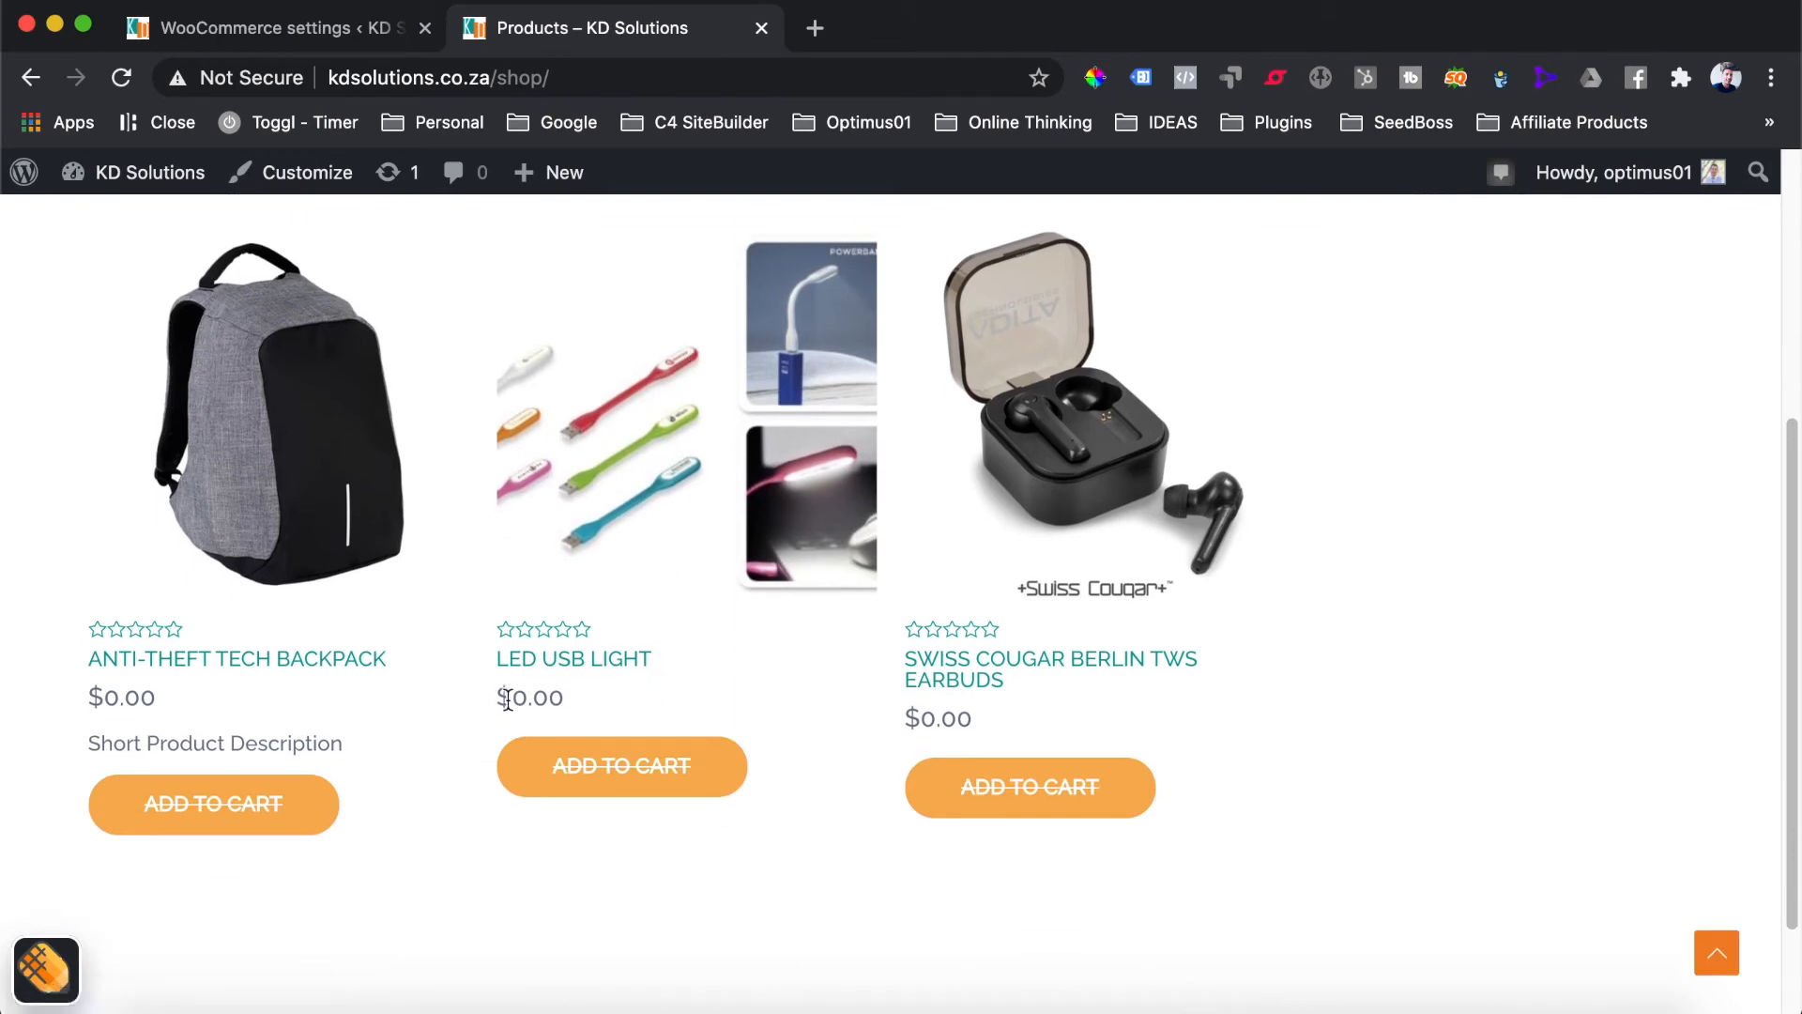
{"action": "left_click_drag", "start_coordinate": [510, 703], "coordinate": [500, 699]}
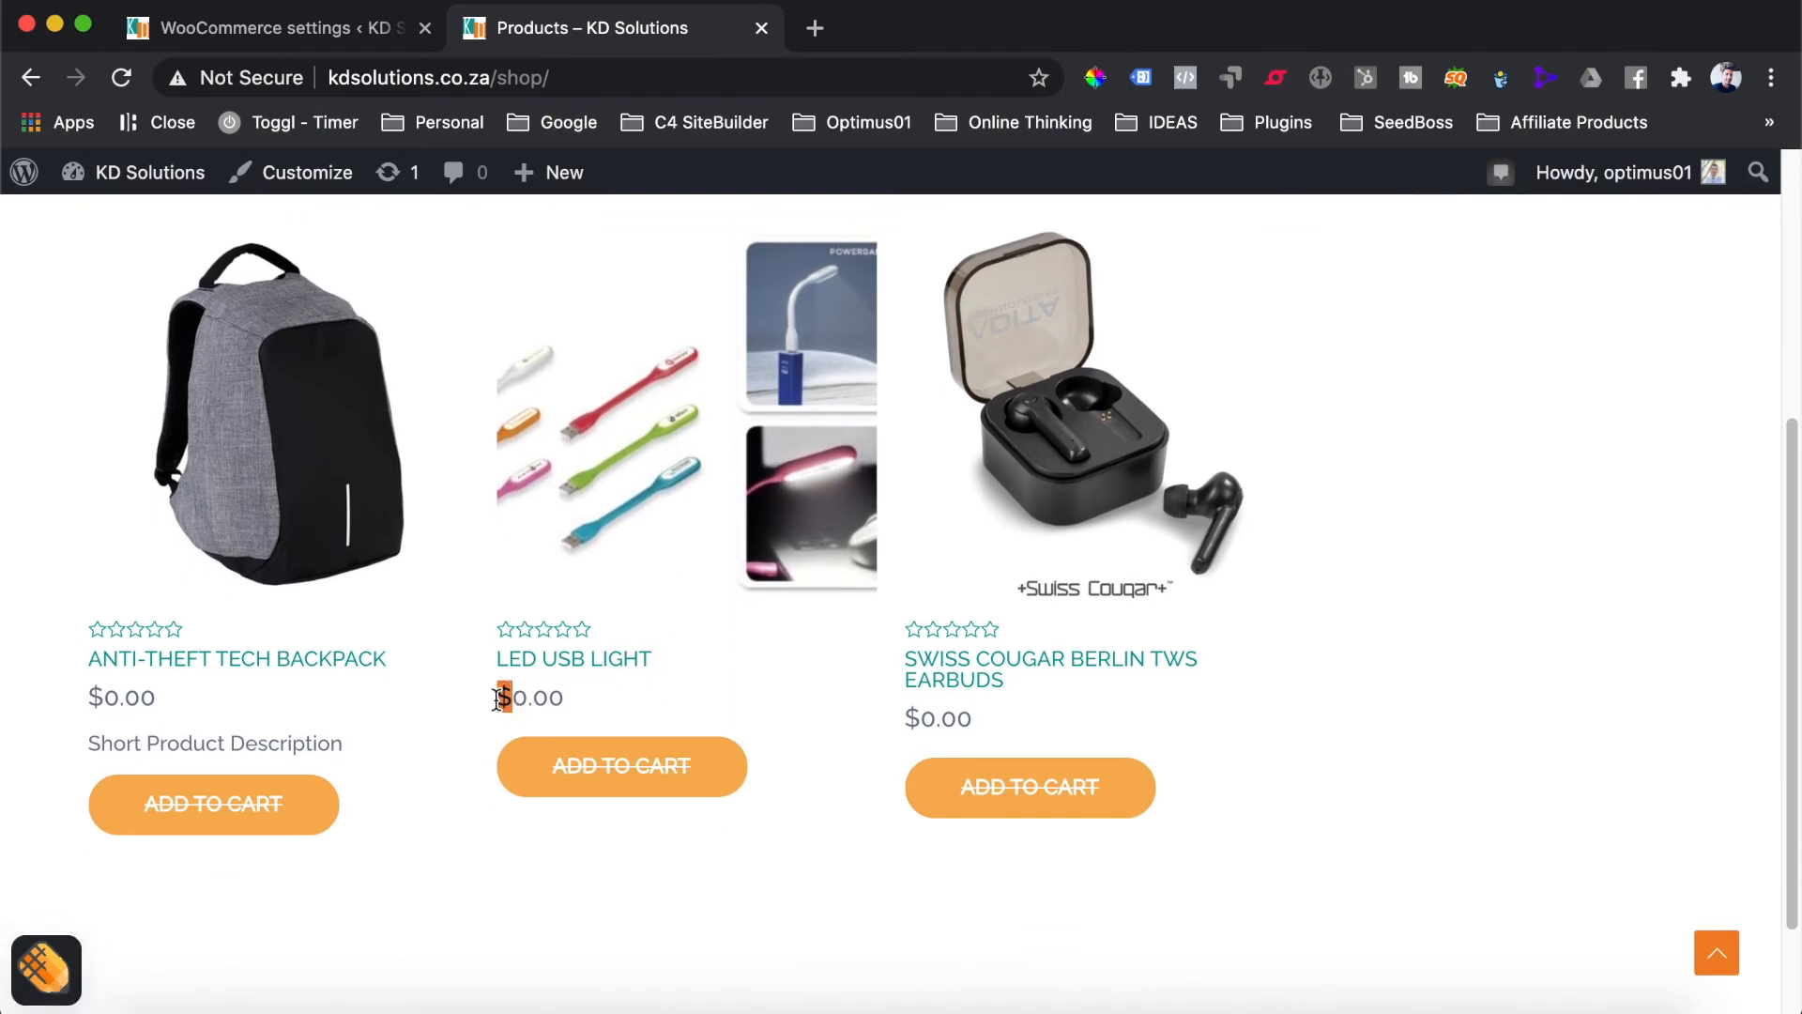
{"action": "left_click_drag", "start_coordinate": [921, 716], "coordinate": [969, 722]}
{"action": "left_click", "coordinate": [925, 721]}
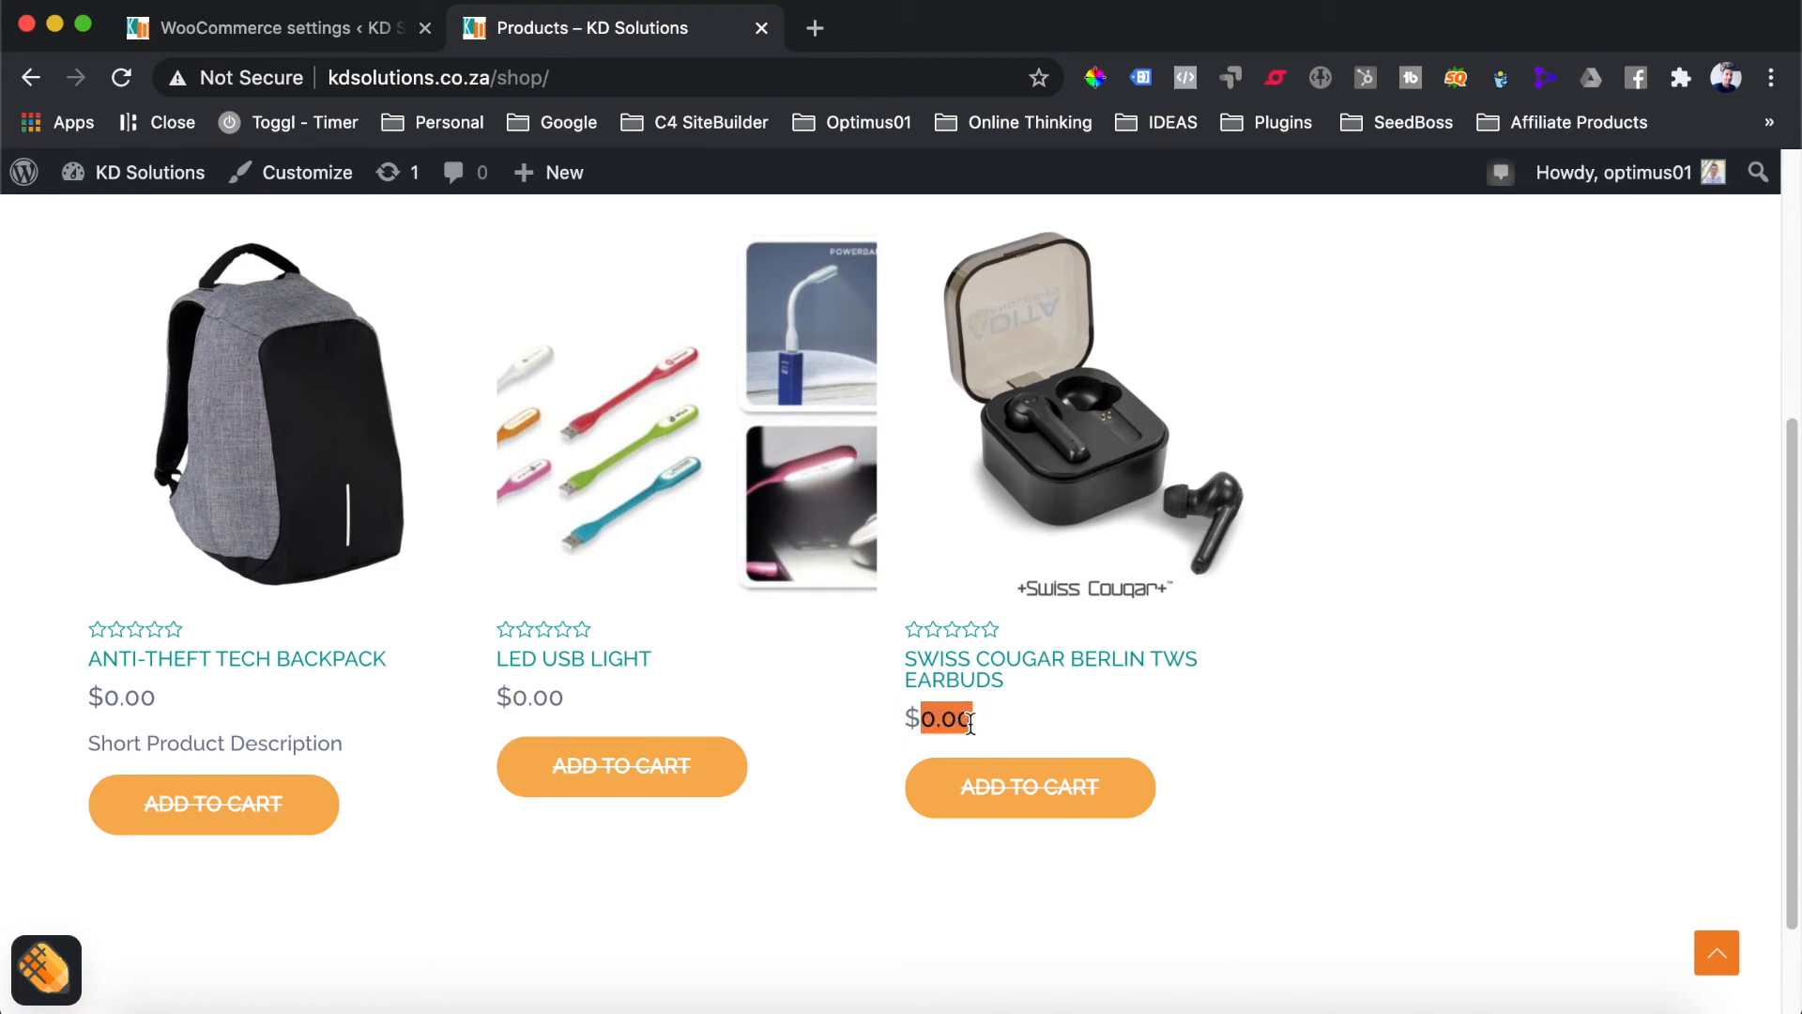
{"action": "scroll", "coordinate": [974, 730], "scroll_direction": "up", "scroll_amount": 5}
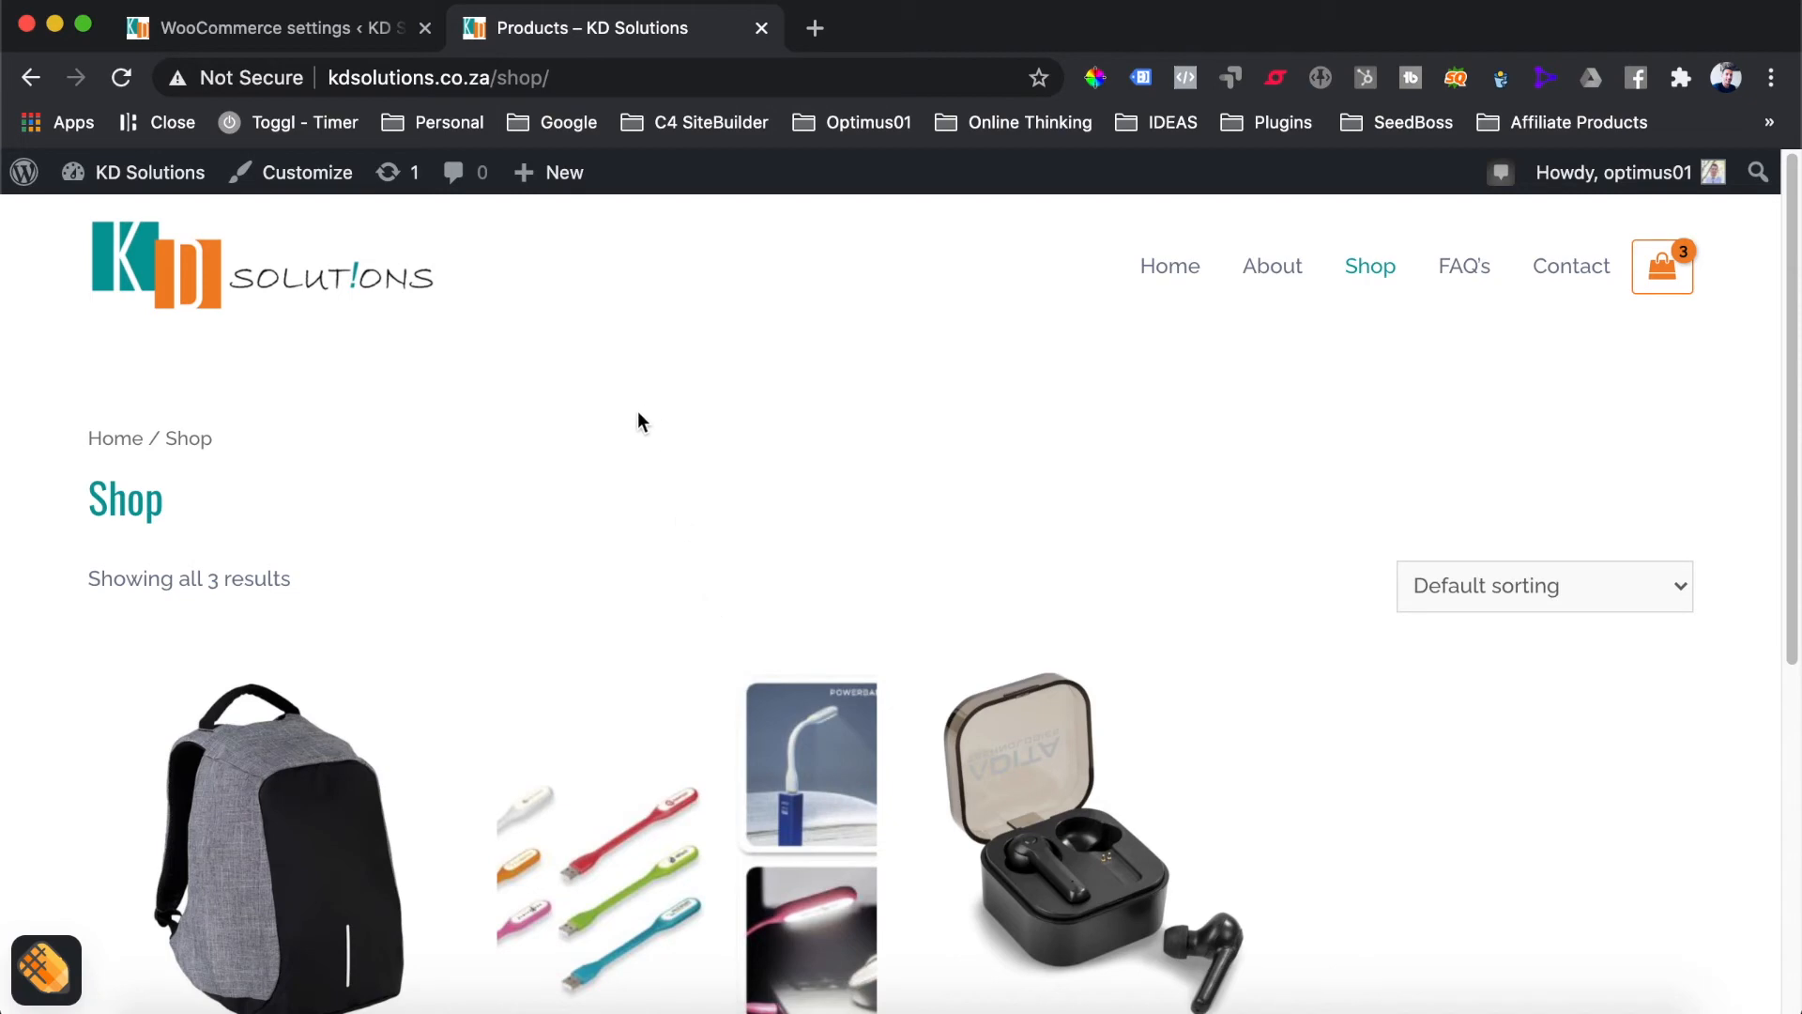
Return to the WooCommerce Booster settings and open the Currency Exchange Rates module
{"action": "left_click", "coordinate": [228, 31]}
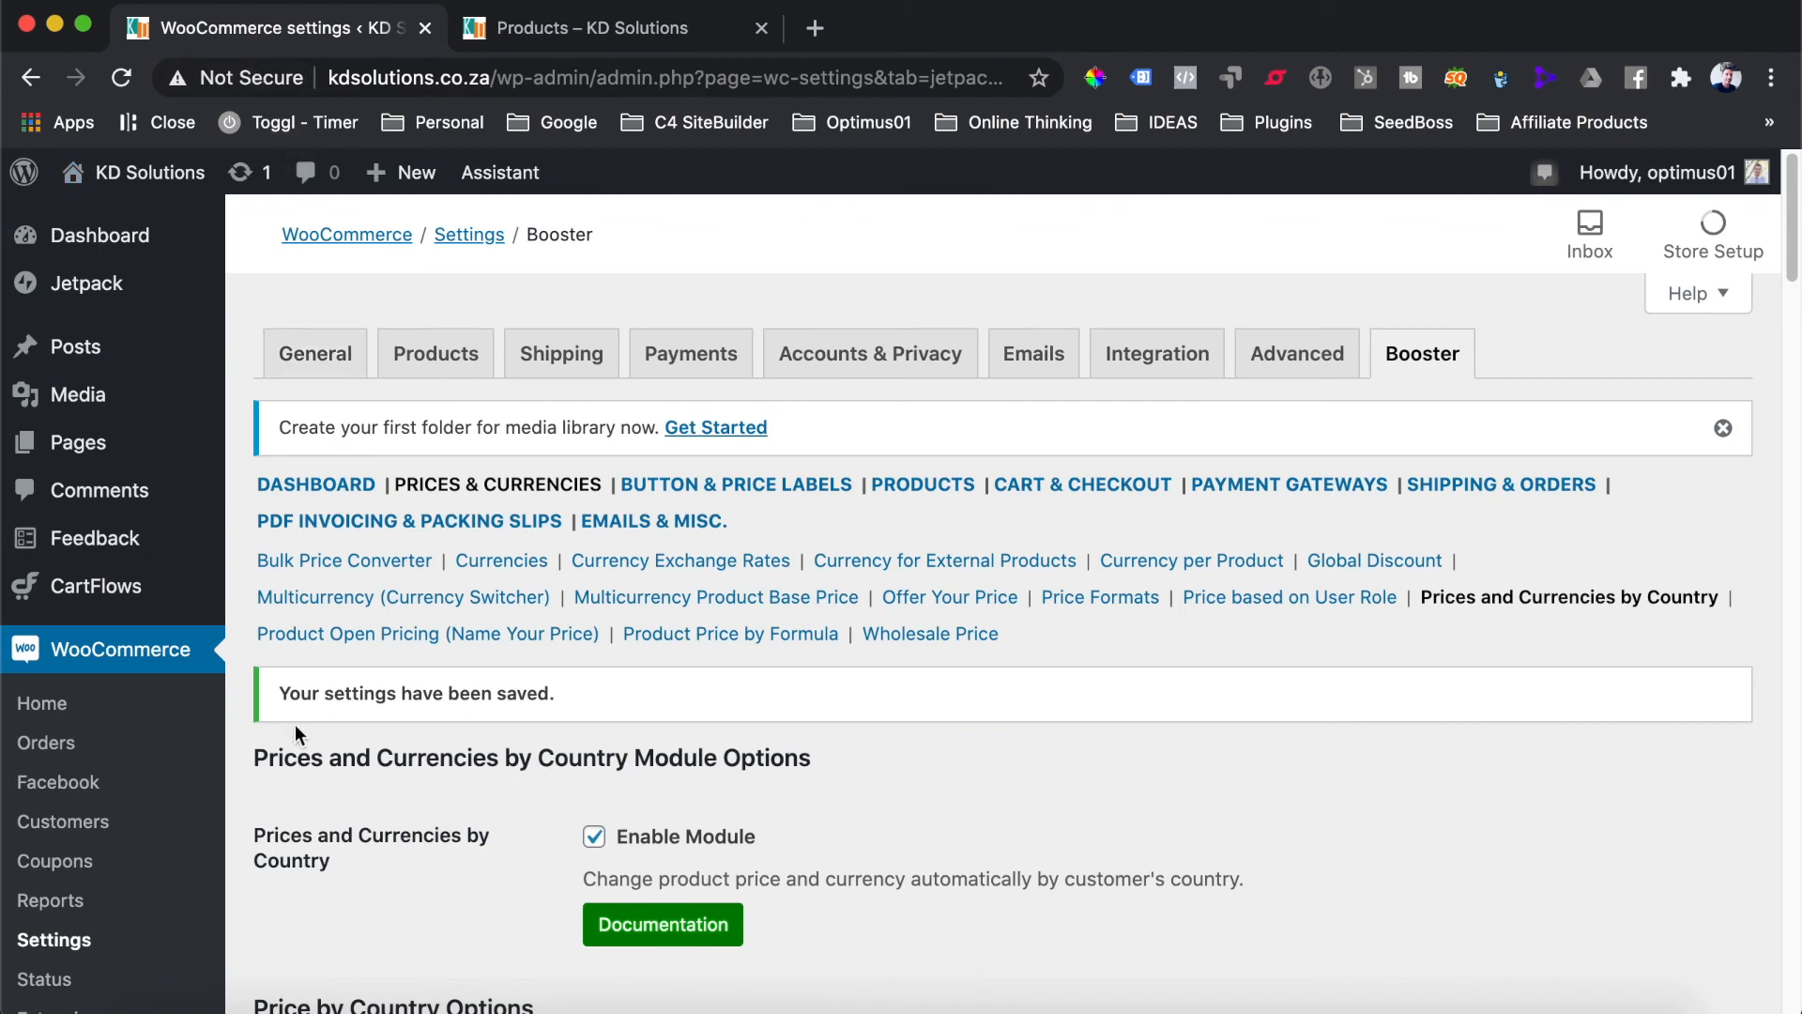
{"action": "scroll", "coordinate": [523, 526], "scroll_direction": "down", "scroll_amount": 3}
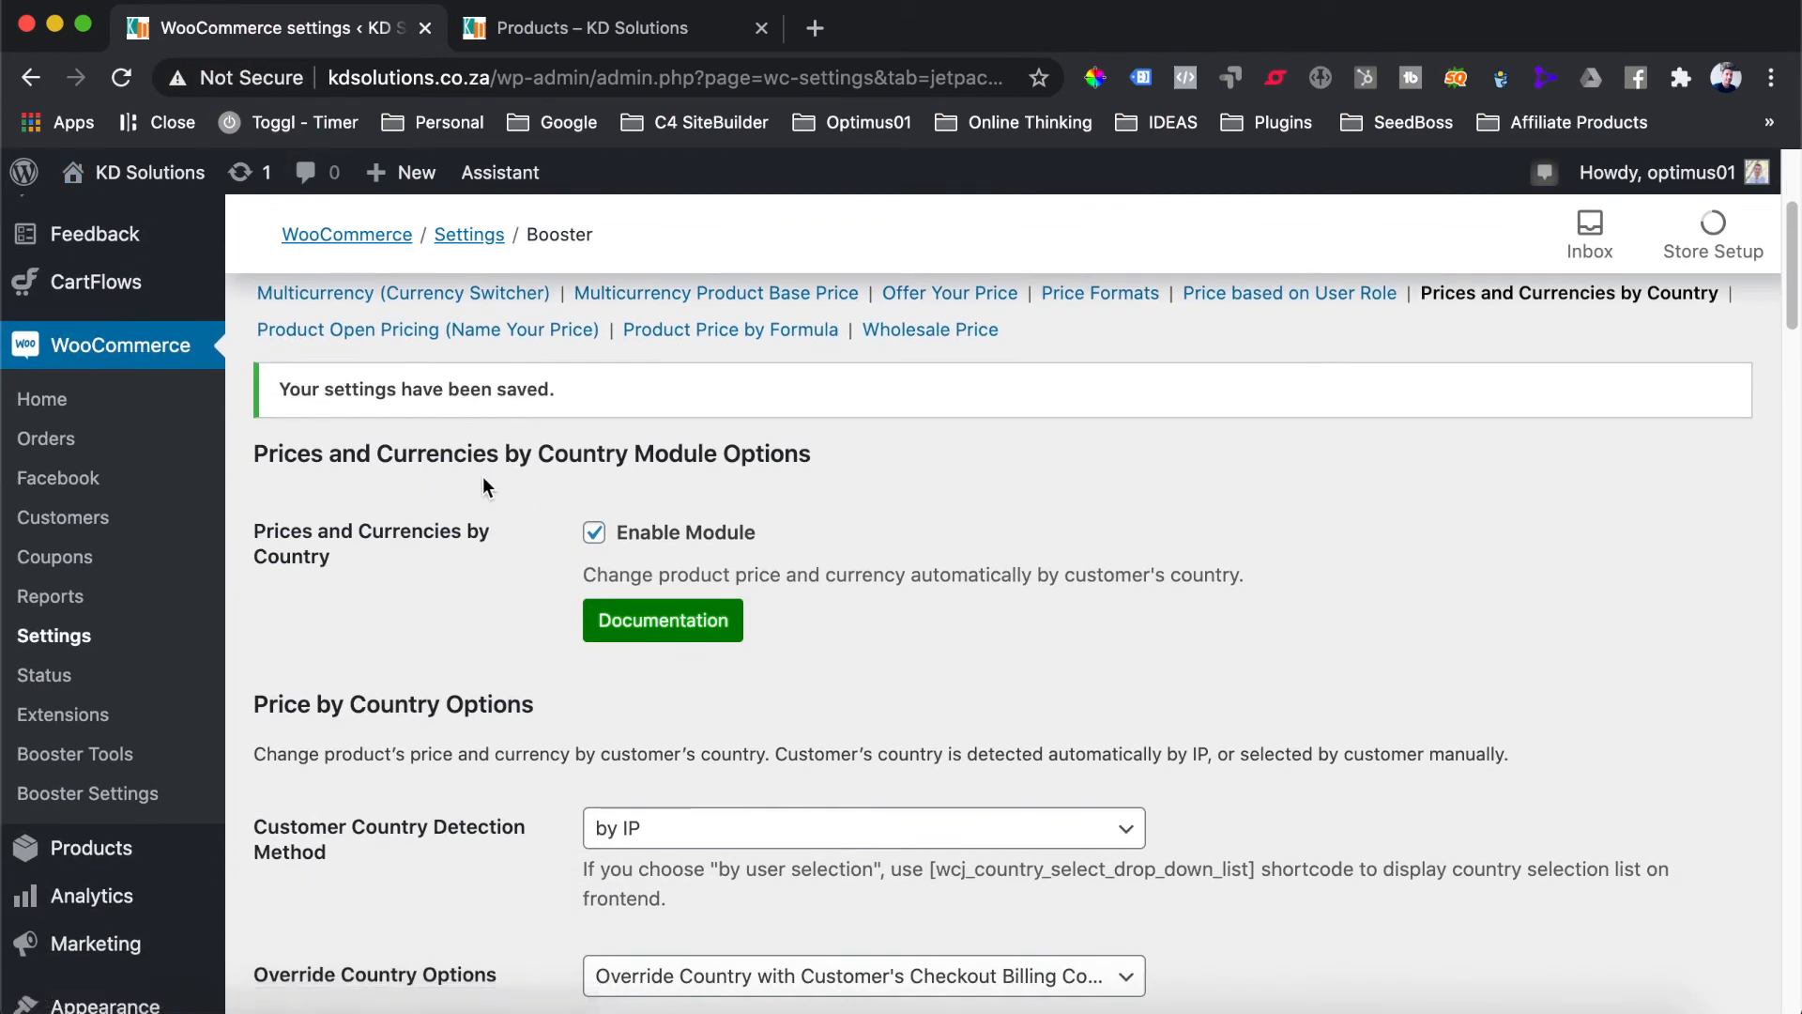
{"action": "scroll", "coordinate": [550, 549], "scroll_direction": "up", "scroll_amount": 2}
{"action": "left_click", "coordinate": [683, 441]}
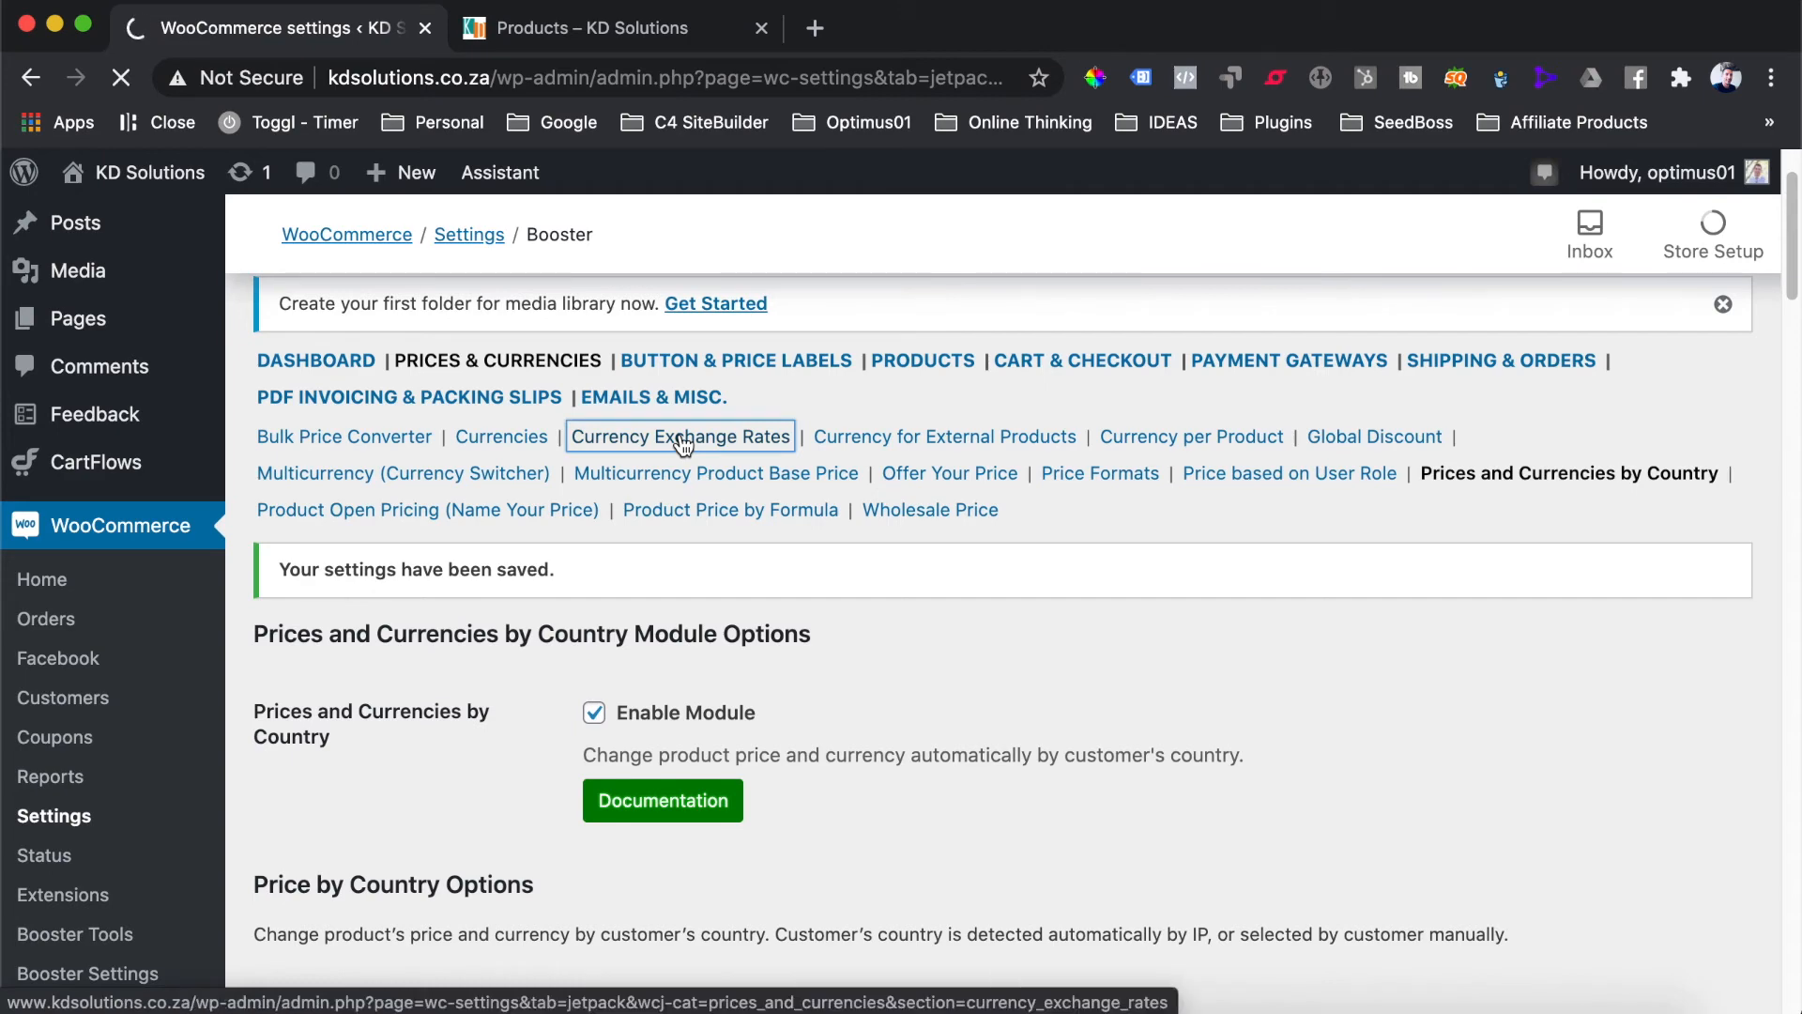
Open the free API key page linked under the Free Currency Converter setting in a new browser tab
{"action": "scroll", "coordinate": [732, 498], "scroll_direction": "down", "scroll_amount": 5}
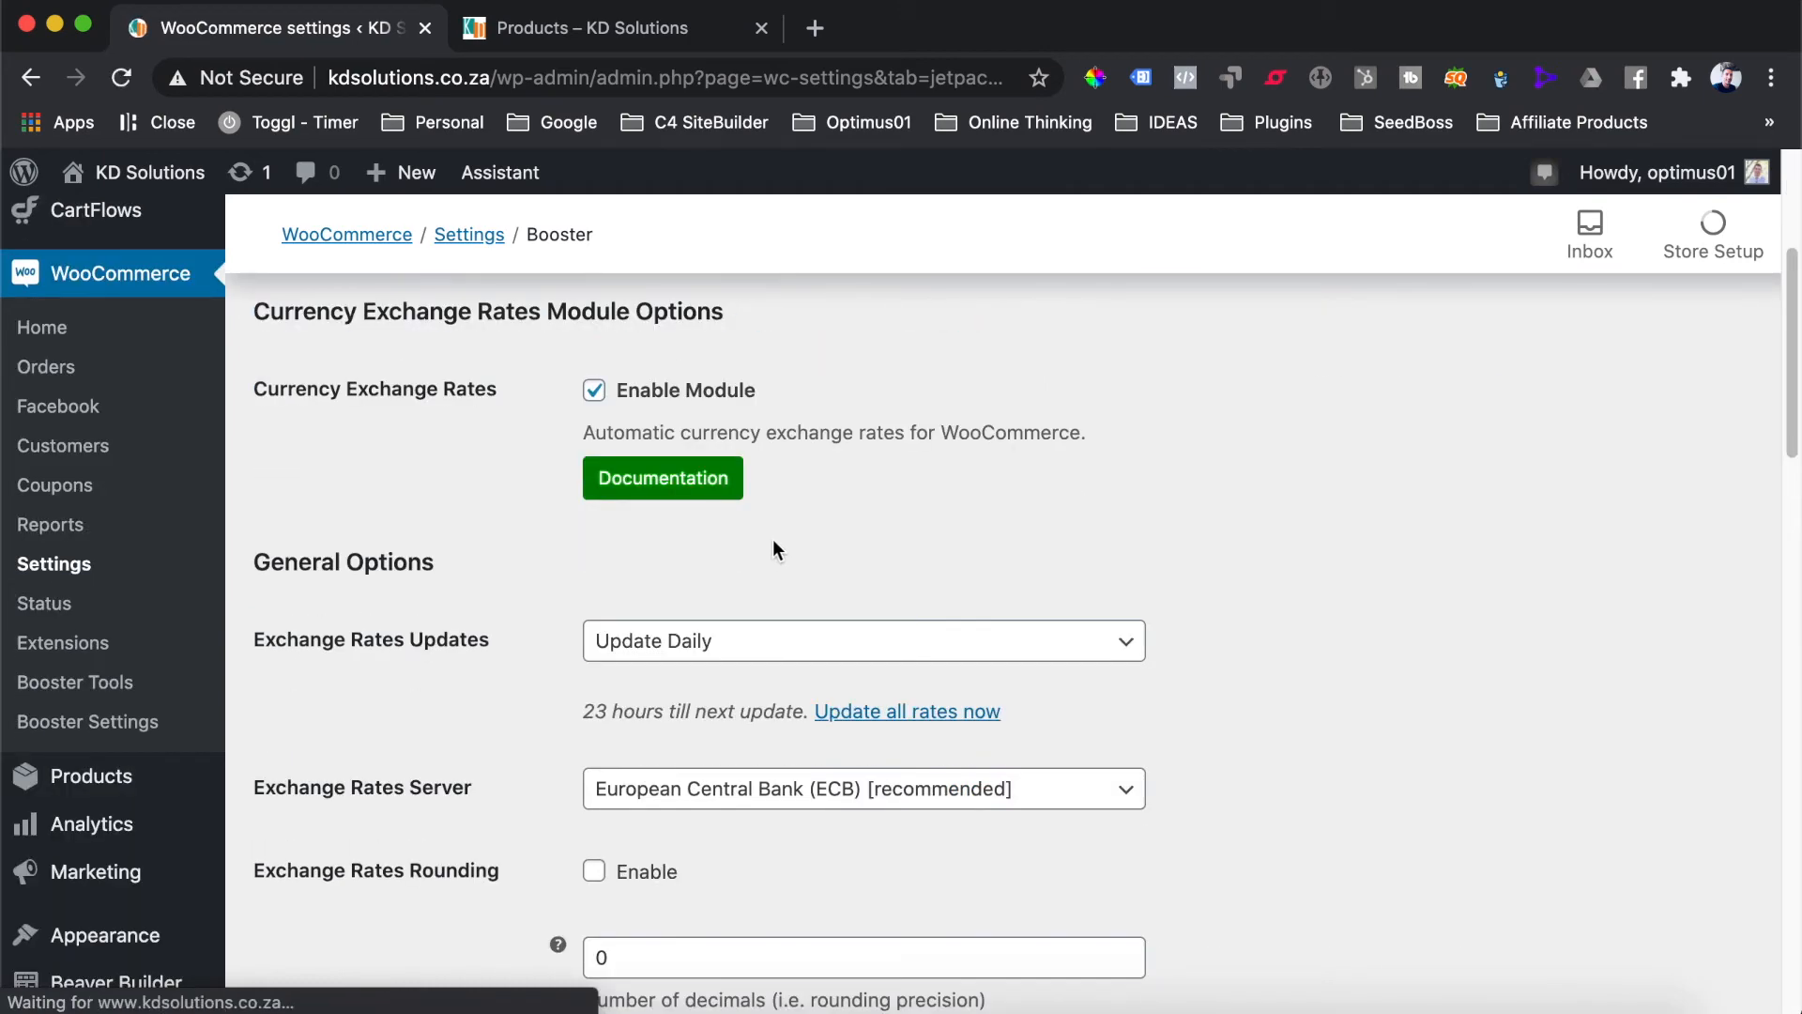
{"action": "scroll", "coordinate": [773, 541], "scroll_direction": "down", "scroll_amount": 4}
{"action": "scroll", "coordinate": [394, 532], "scroll_direction": "down", "scroll_amount": 1}
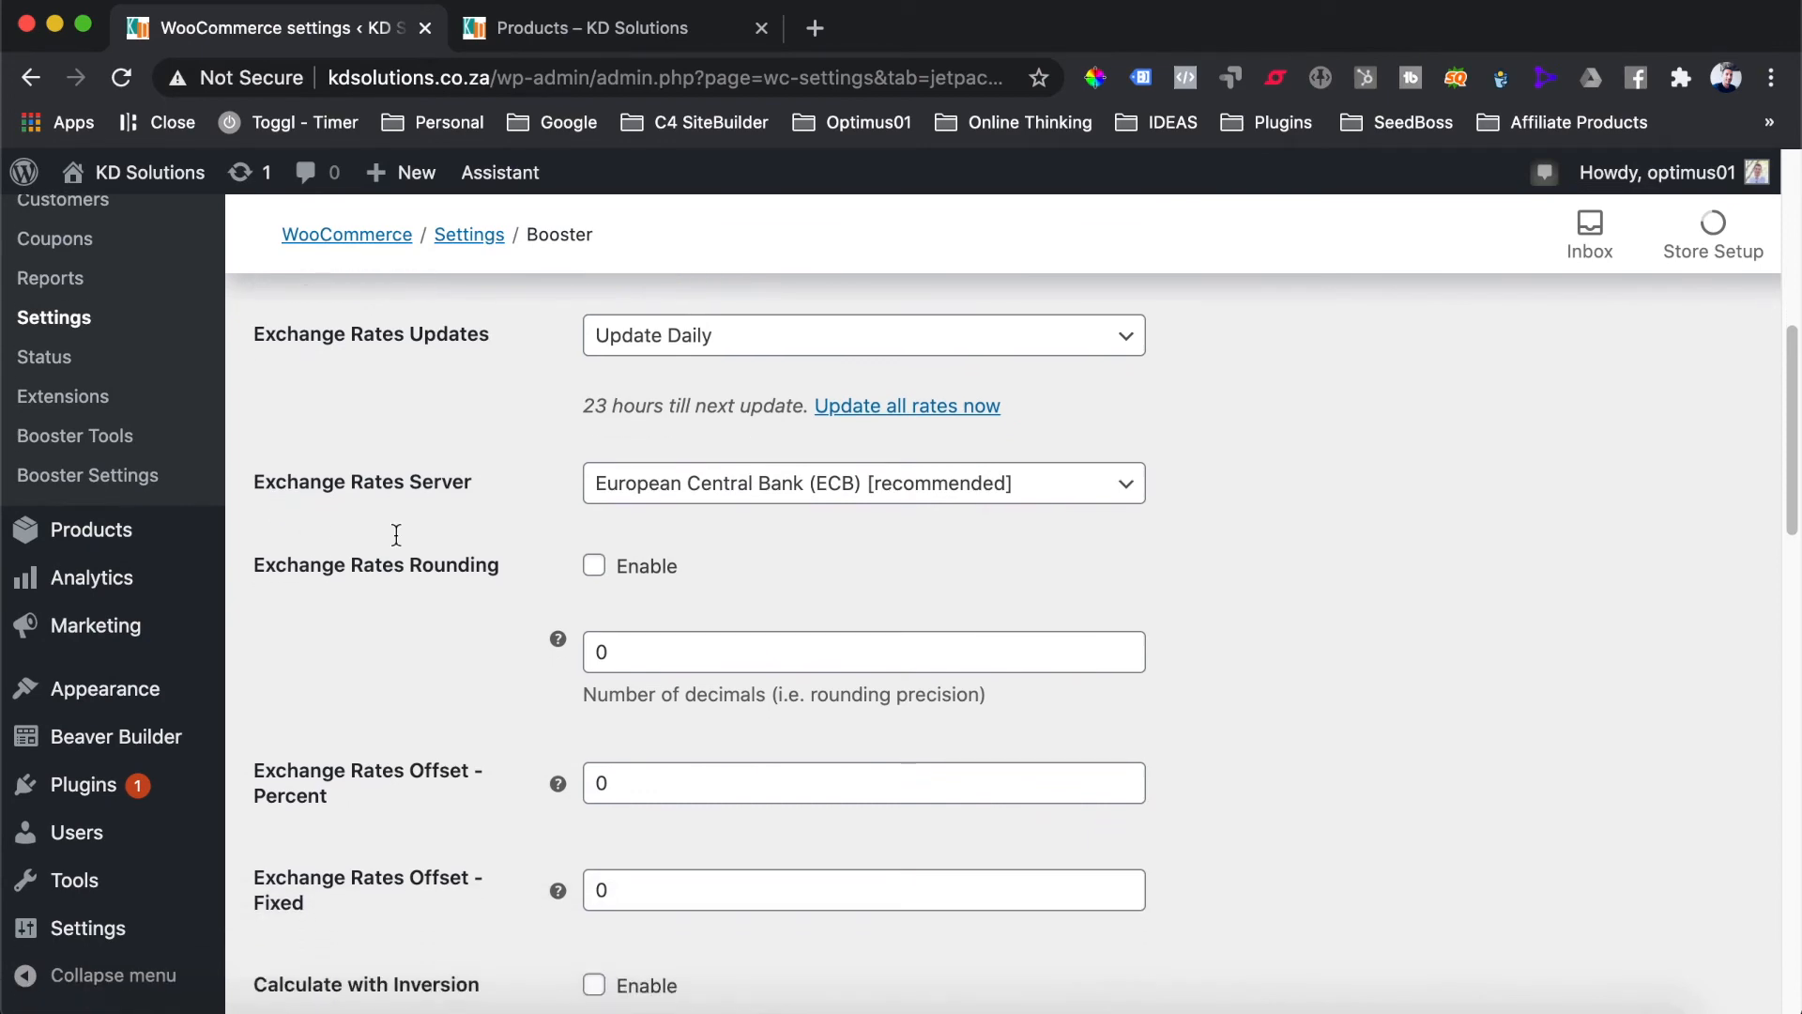
{"action": "scroll", "coordinate": [723, 563], "scroll_direction": "down", "scroll_amount": 2}
{"action": "scroll", "coordinate": [721, 563], "scroll_direction": "down", "scroll_amount": 10}
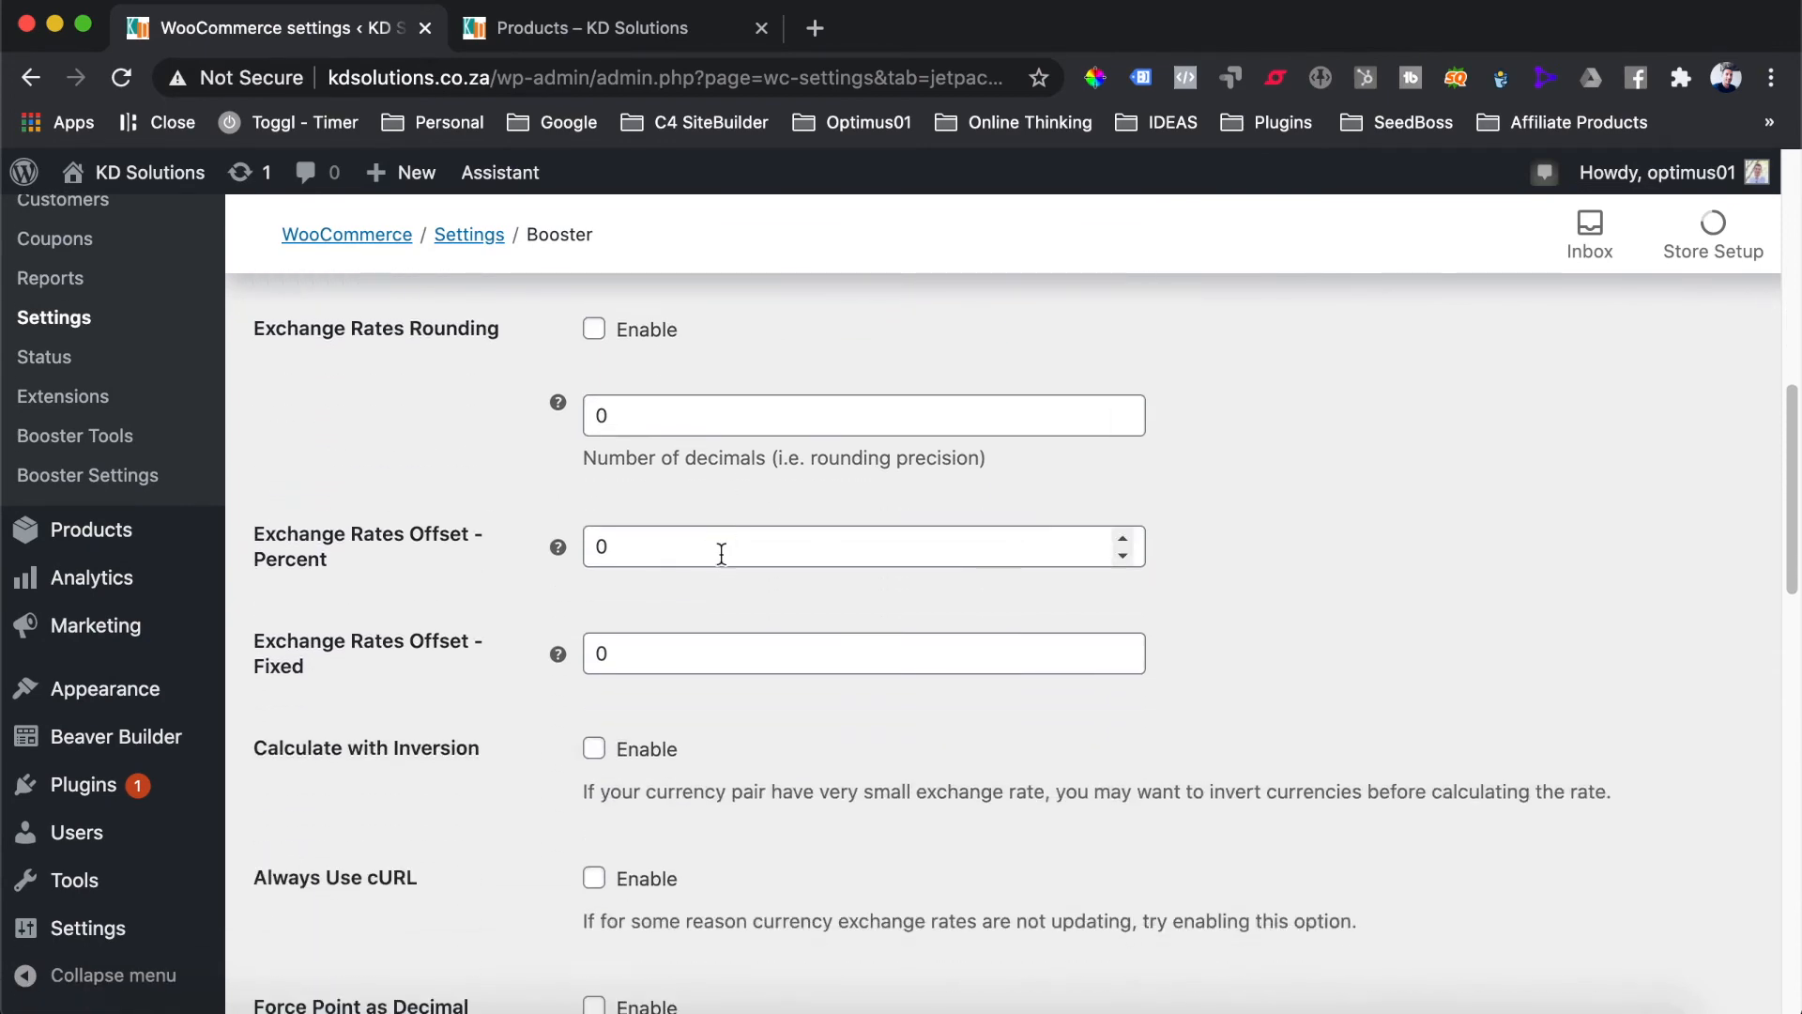
{"action": "scroll", "coordinate": [721, 575], "scroll_direction": "down", "scroll_amount": 1}
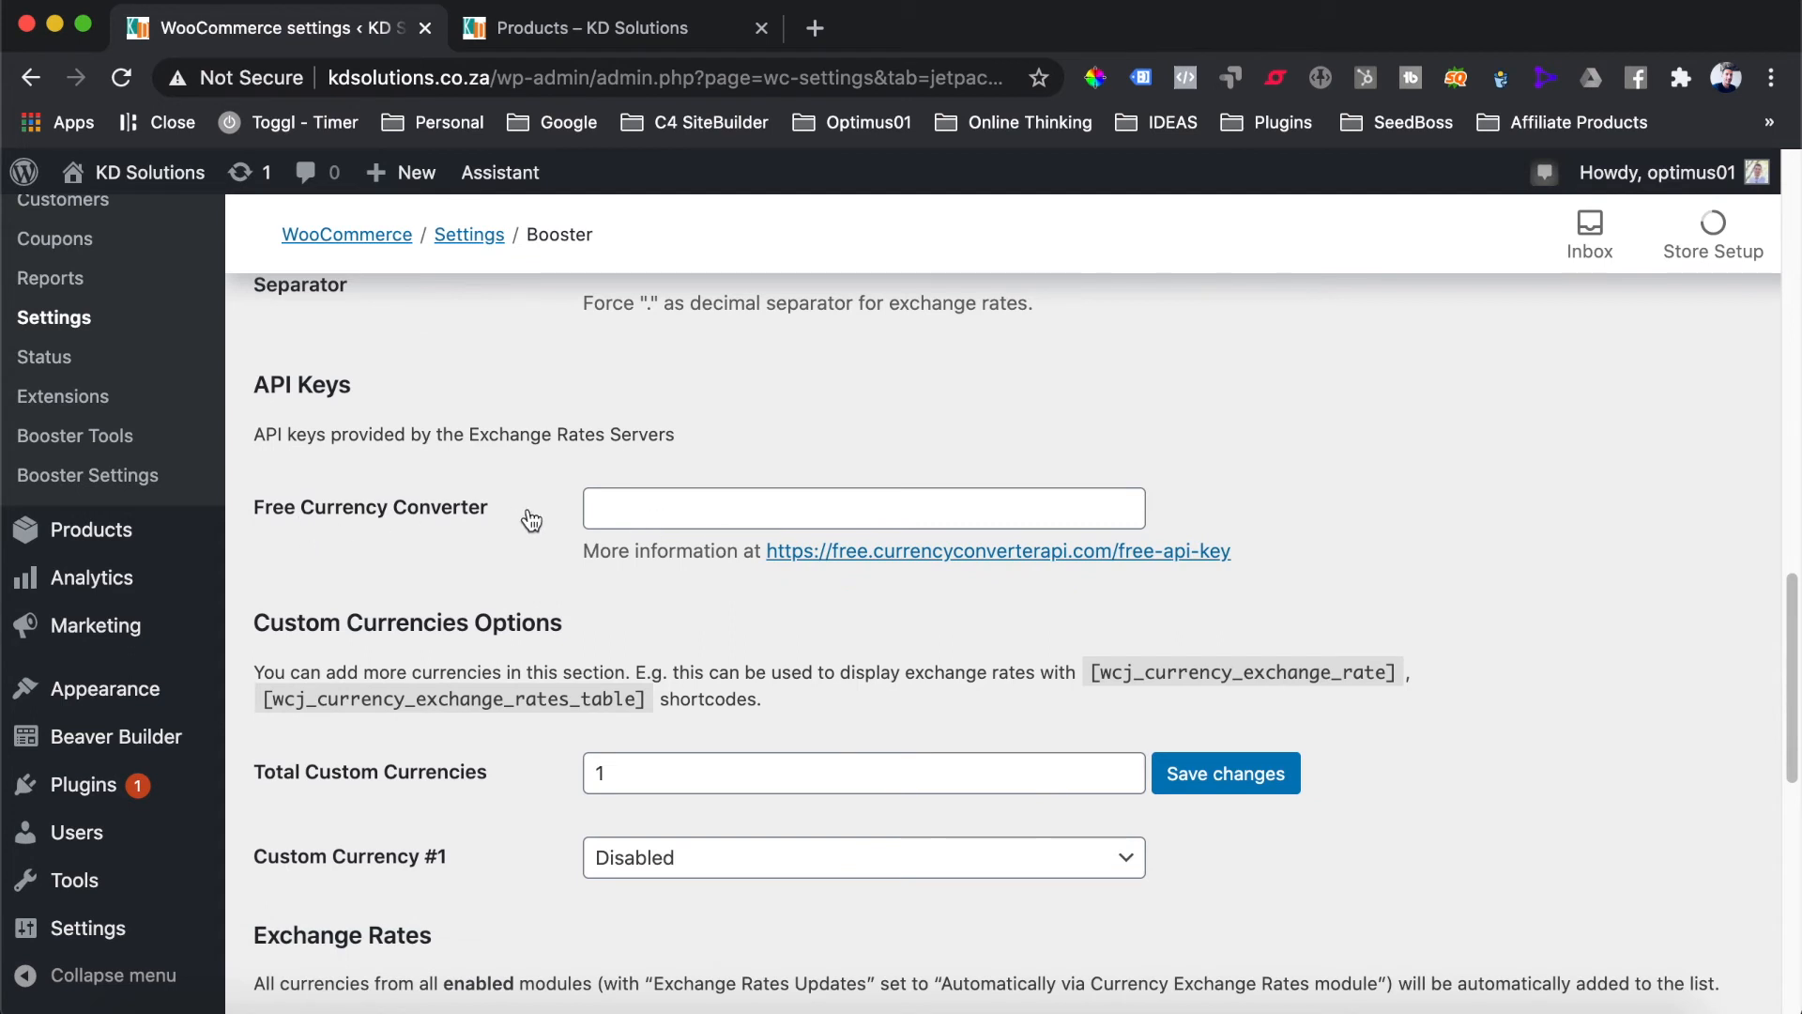
{"action": "right_click", "coordinate": [849, 549]}
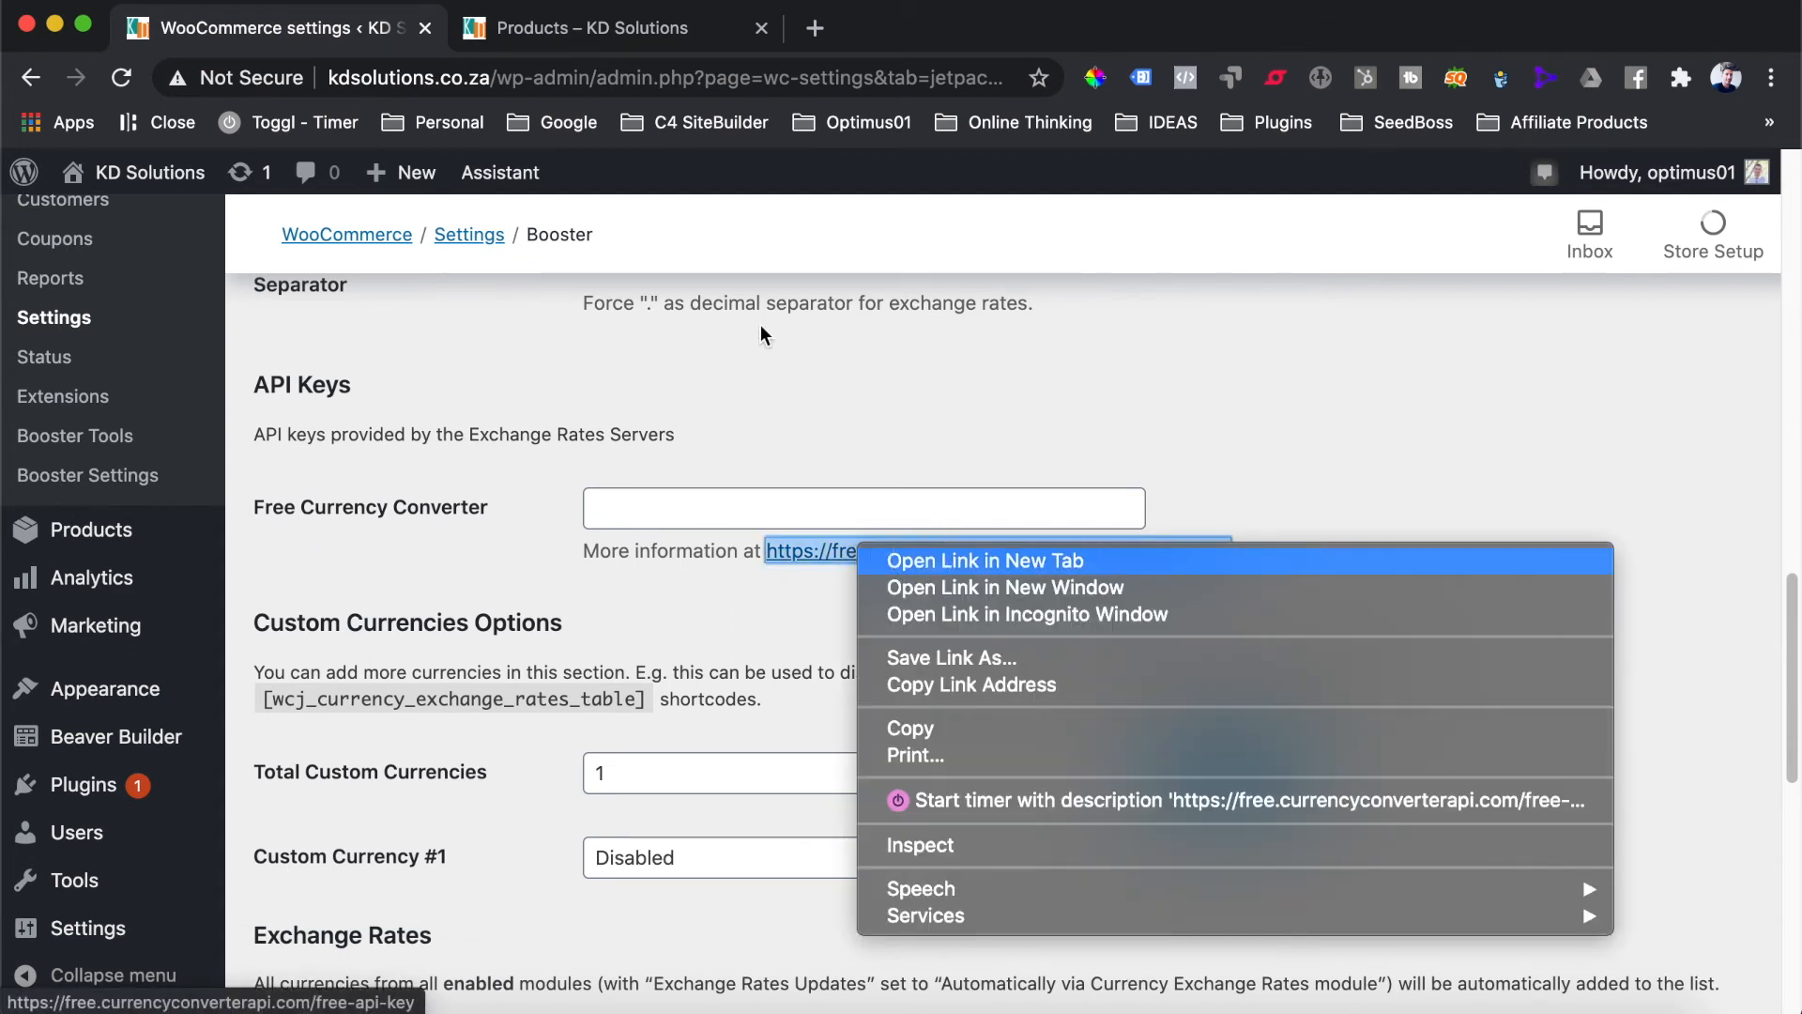
{"action": "left_click", "coordinate": [901, 561]}
{"action": "left_click", "coordinate": [650, 32]}
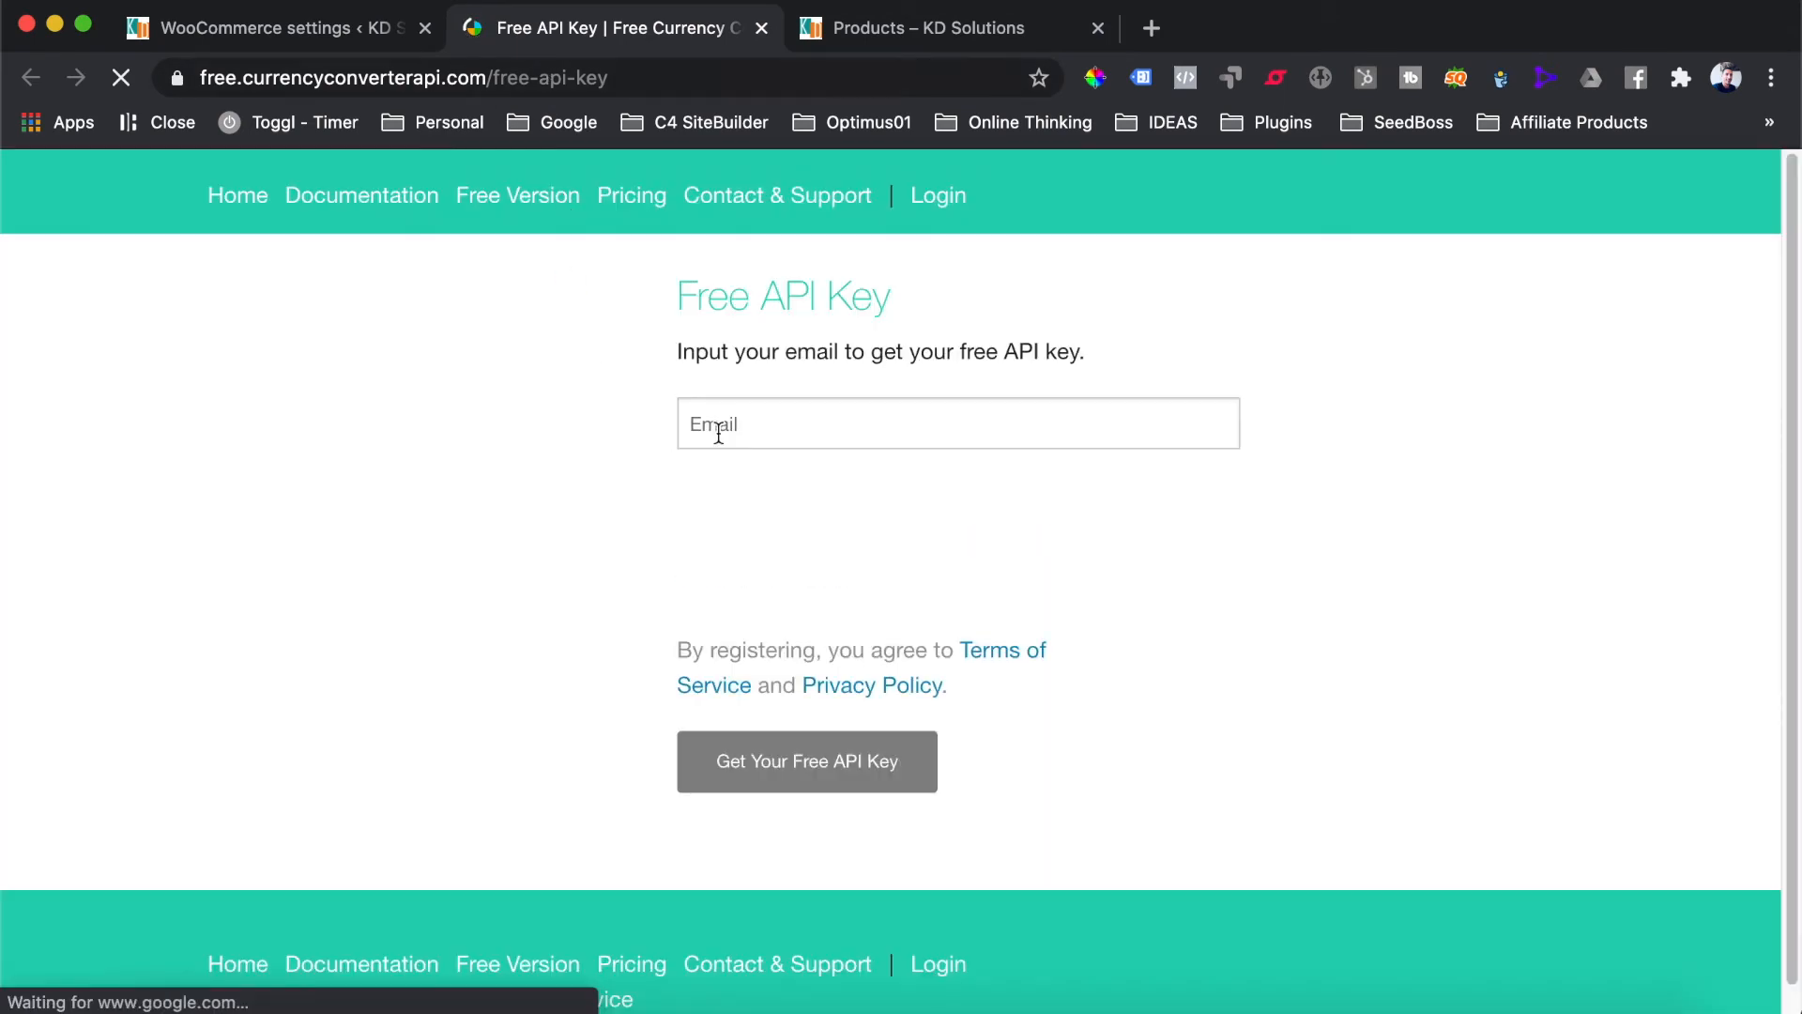
Try to request a free API key with the account holder's email address, completing the reCAPTCHA tractor image check
{"action": "left_click", "coordinate": [719, 427]}
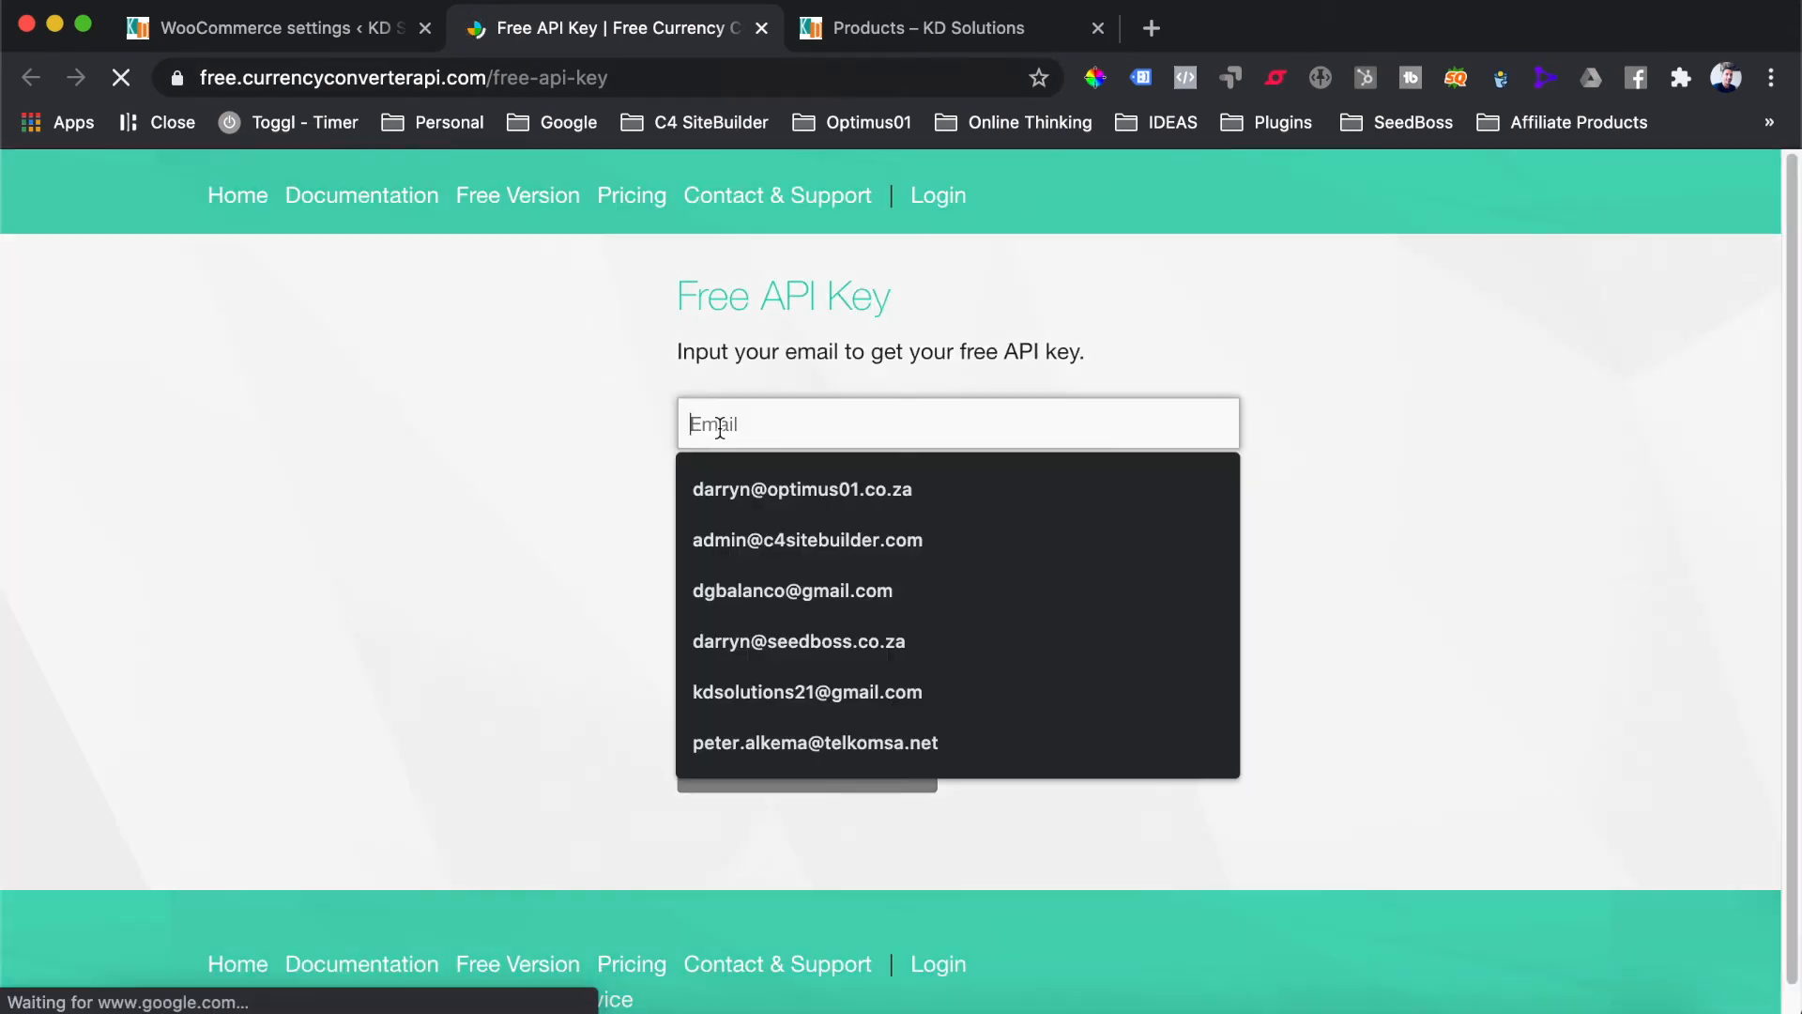
{"action": "left_click", "coordinate": [770, 490]}
{"action": "left_click", "coordinate": [712, 526]}
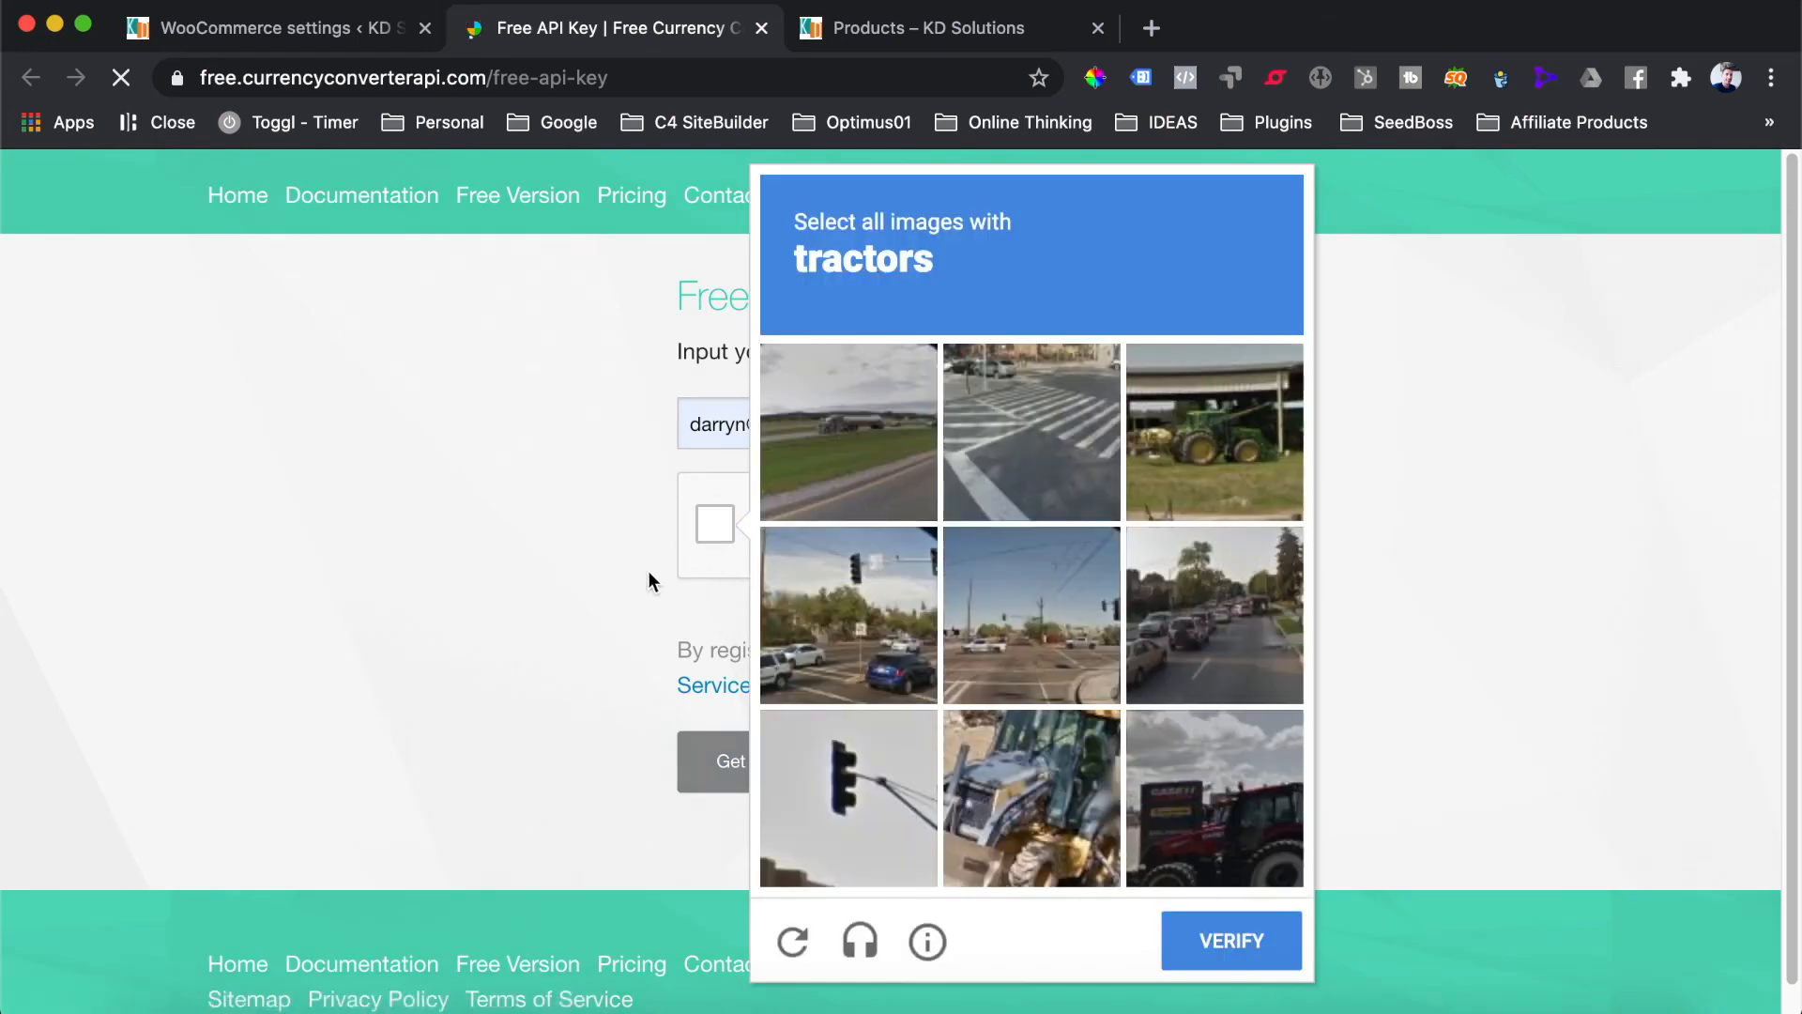
{"action": "left_click", "coordinate": [1223, 438]}
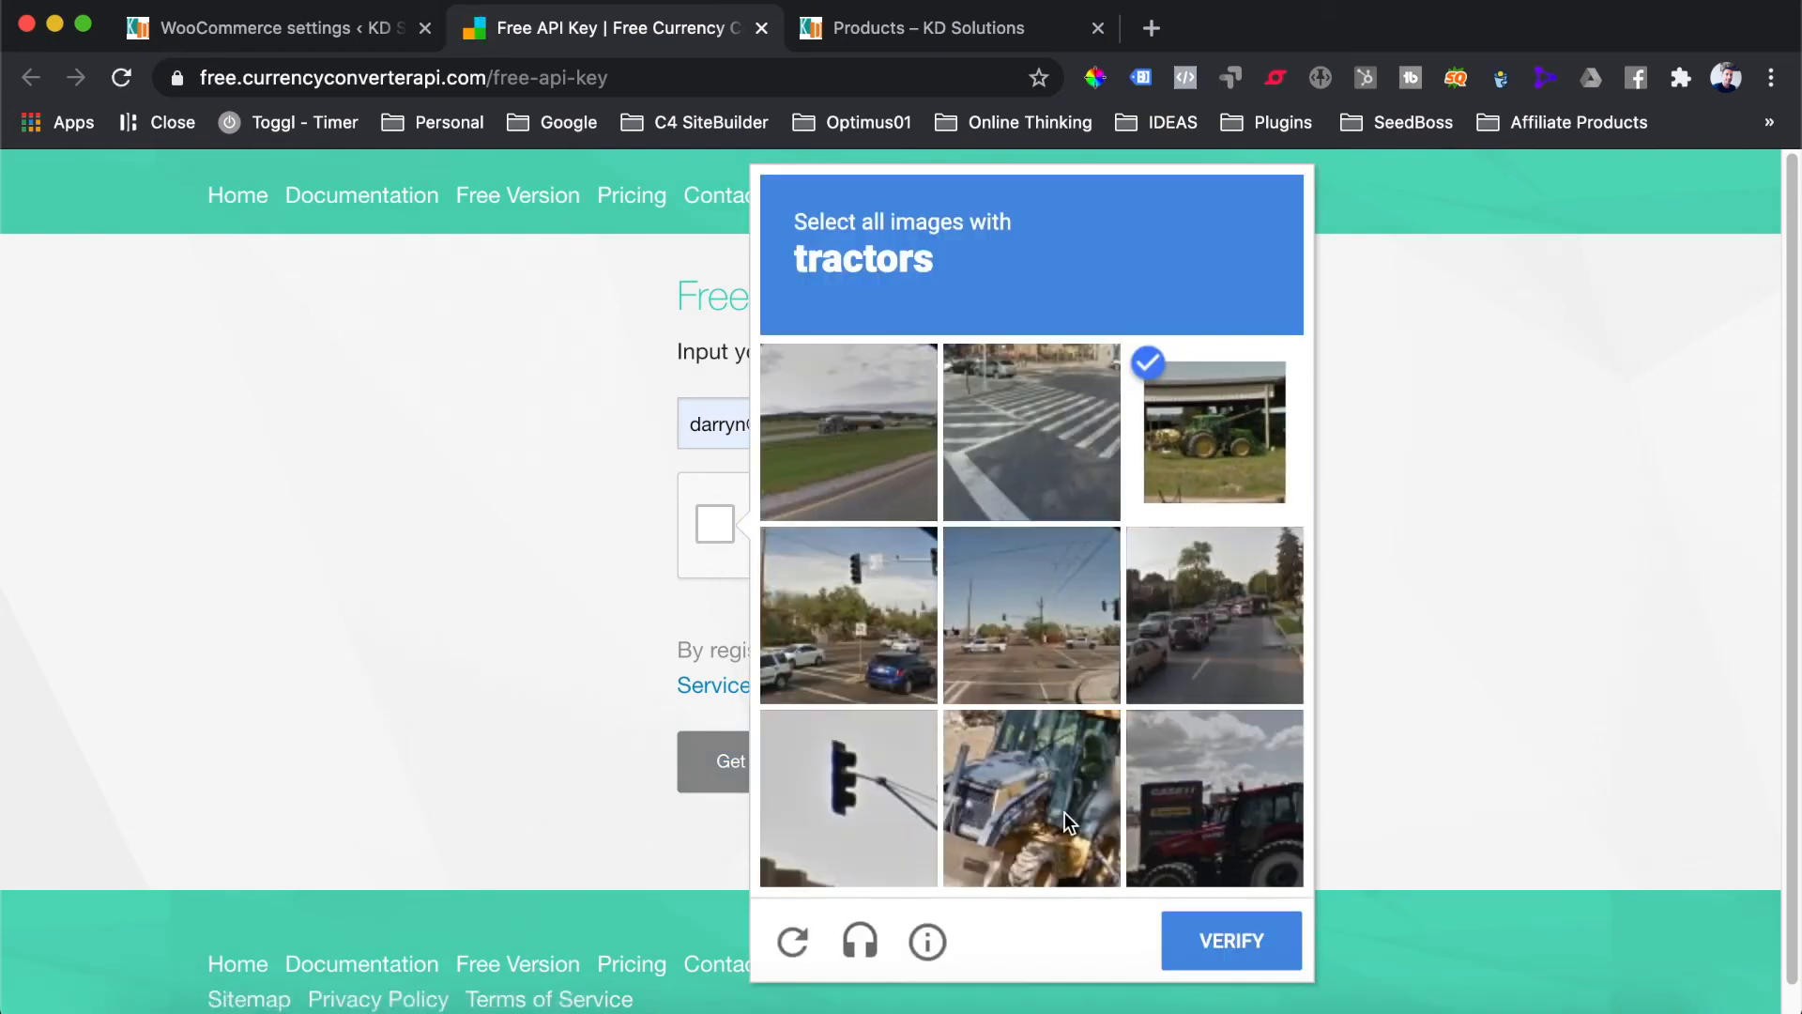
{"action": "left_click", "coordinate": [1058, 808]}
{"action": "left_click", "coordinate": [1228, 807]}
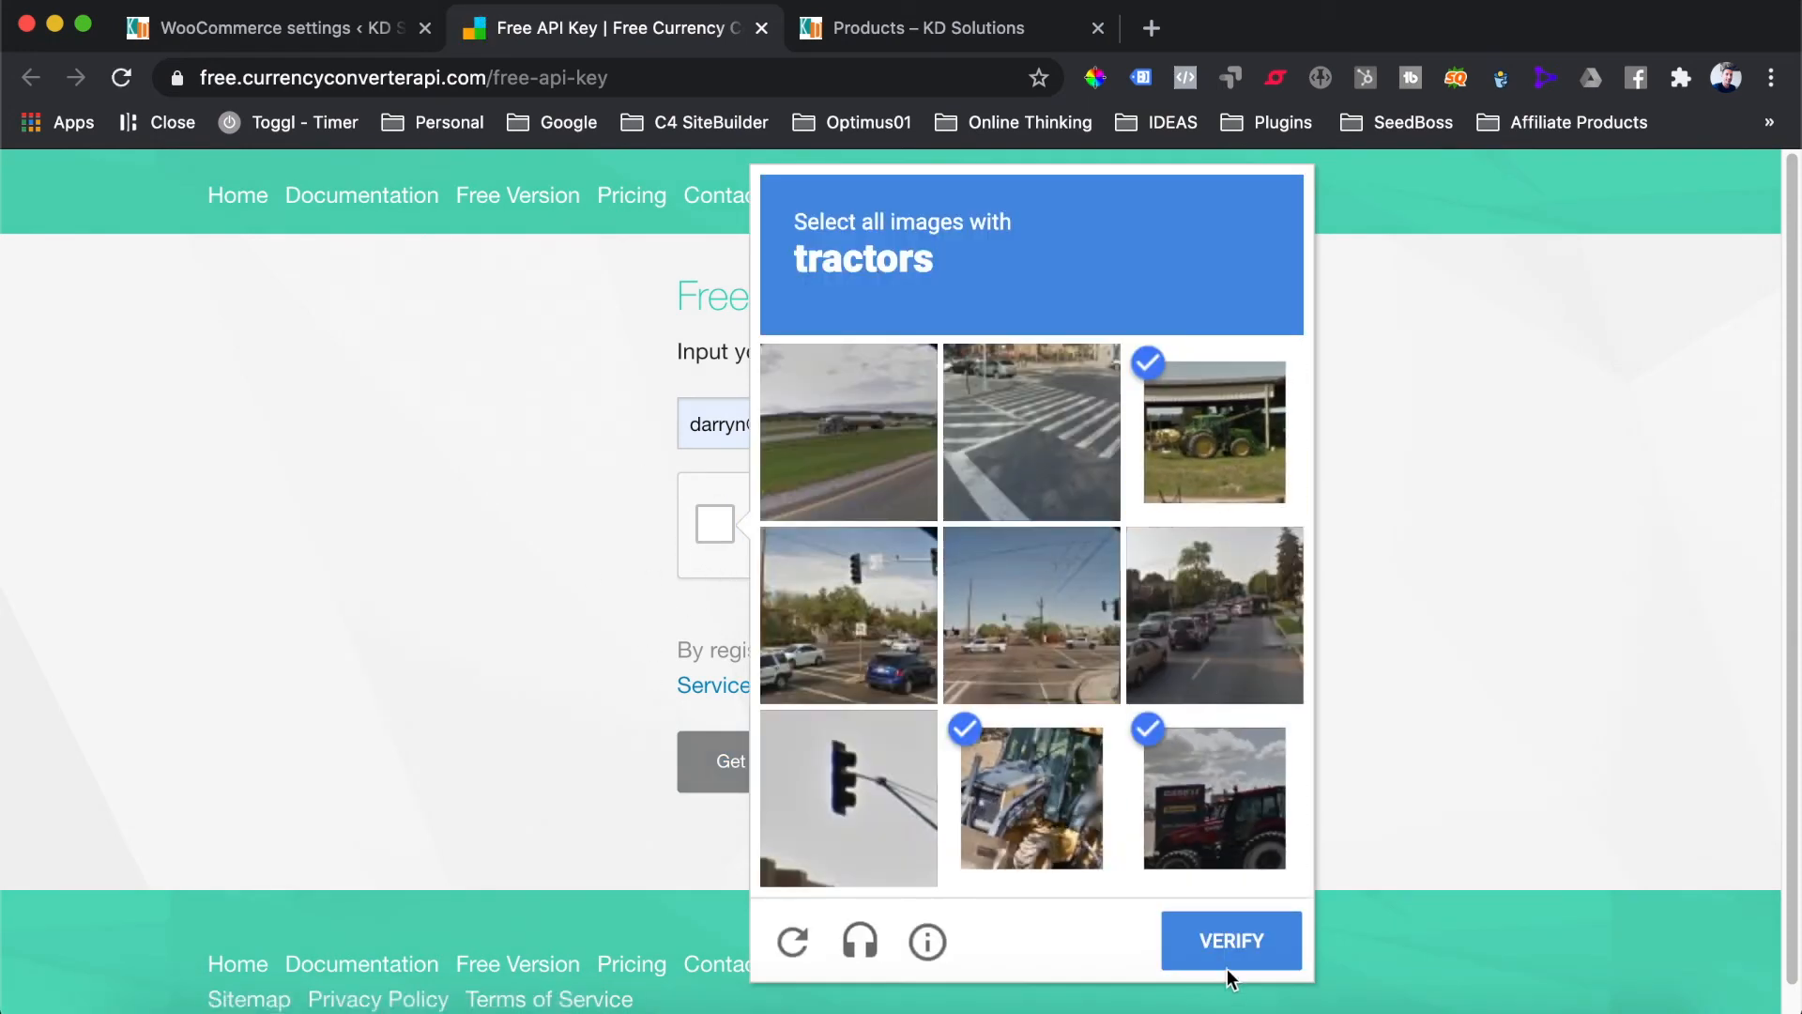
{"action": "left_click", "coordinate": [1224, 942]}
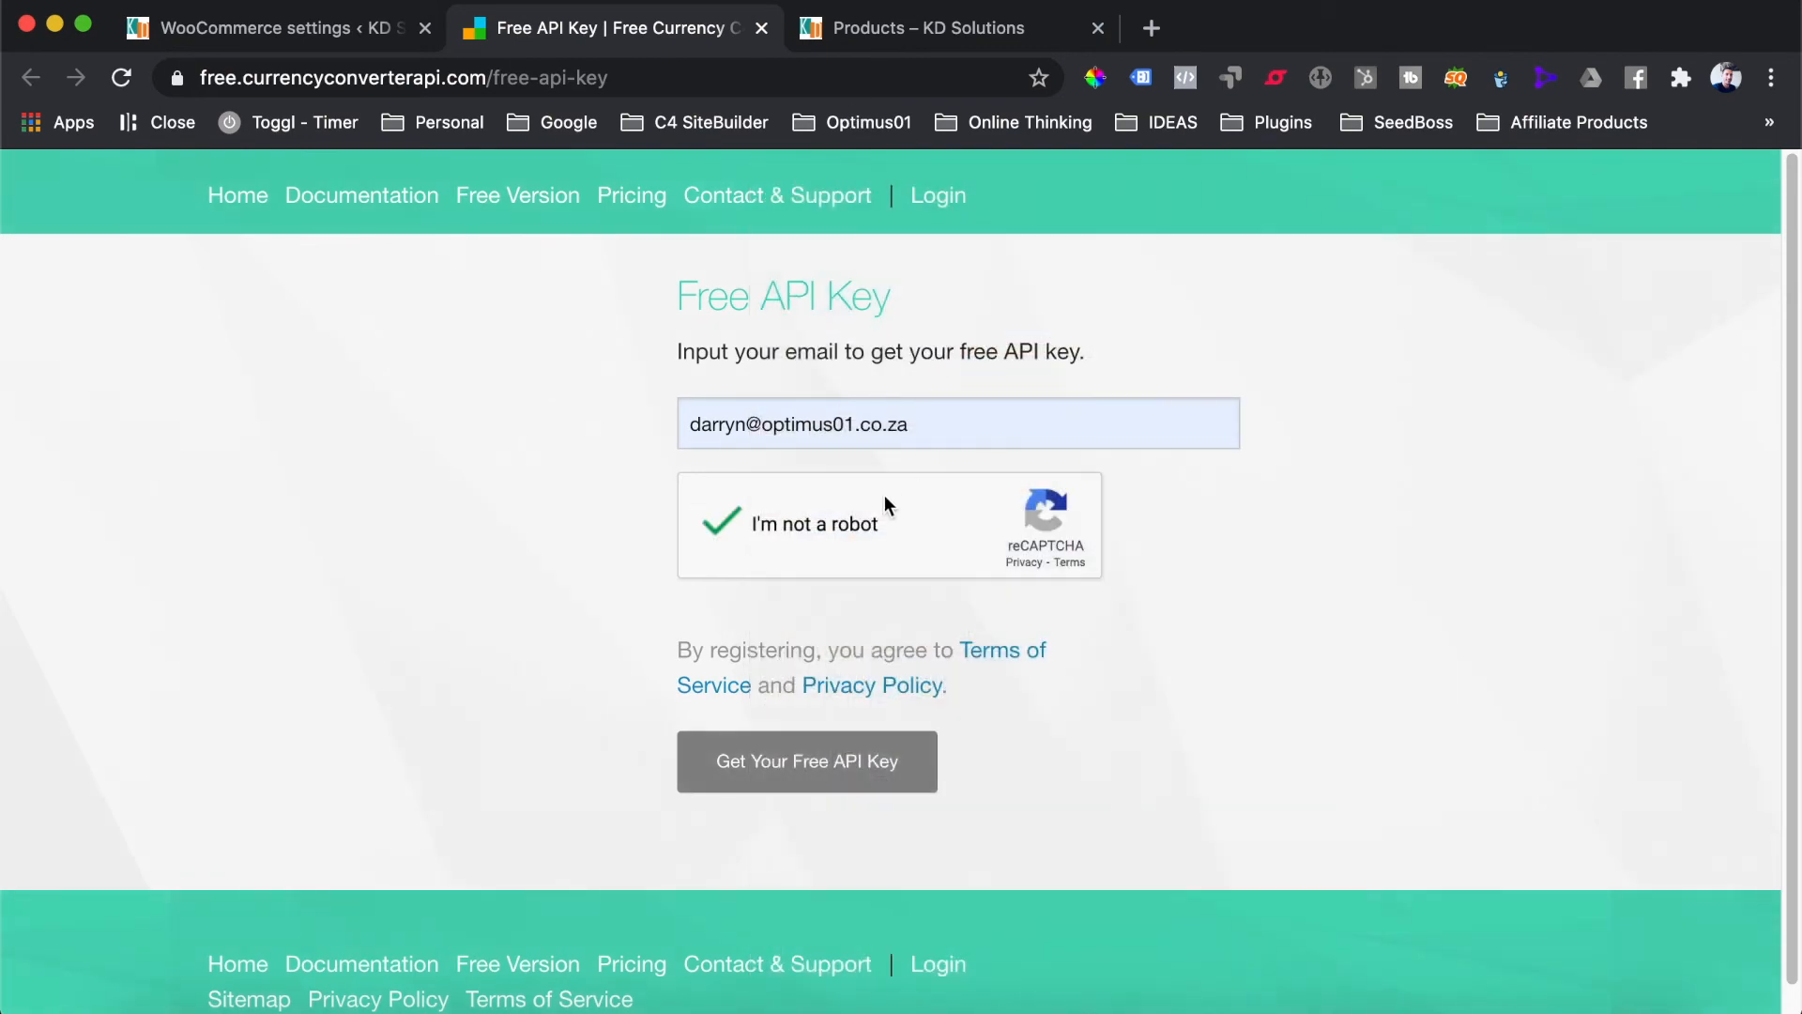
{"action": "left_click", "coordinate": [787, 791]}
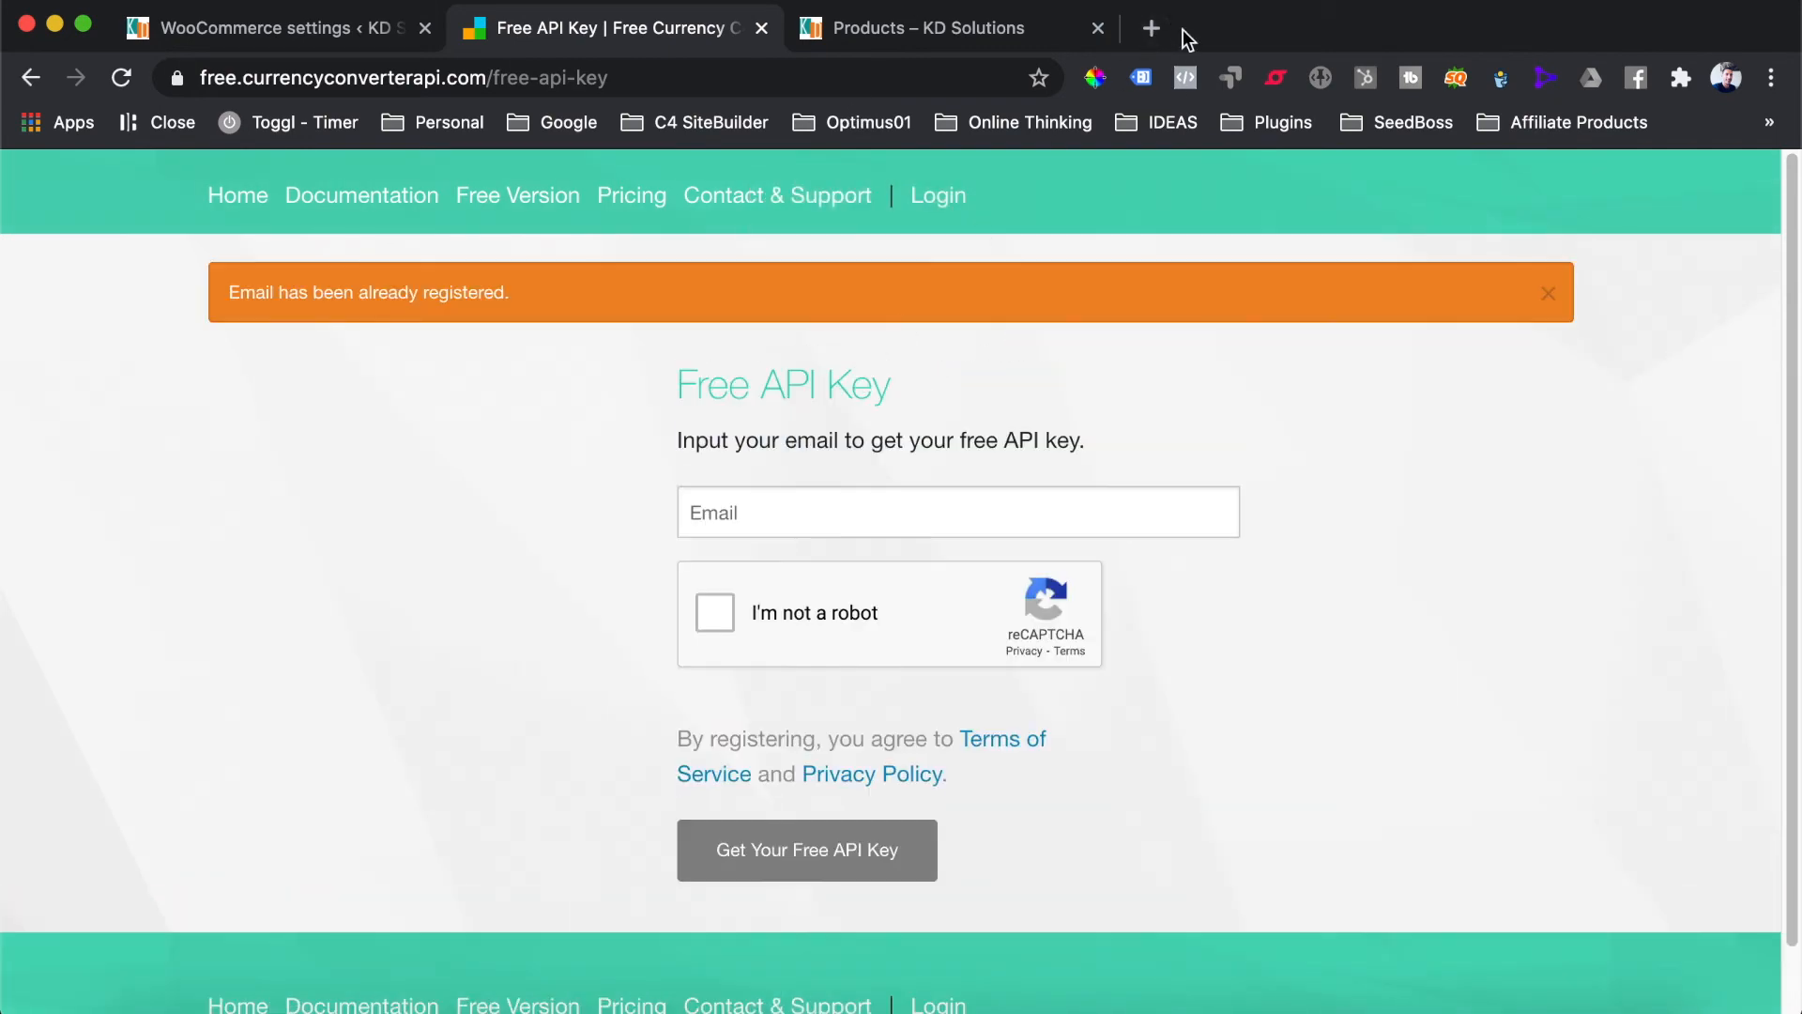
Close the Free API Key page and open the Currency Converter API key email in the other Google account's Gmail
{"action": "left_click", "coordinate": [1153, 28]}
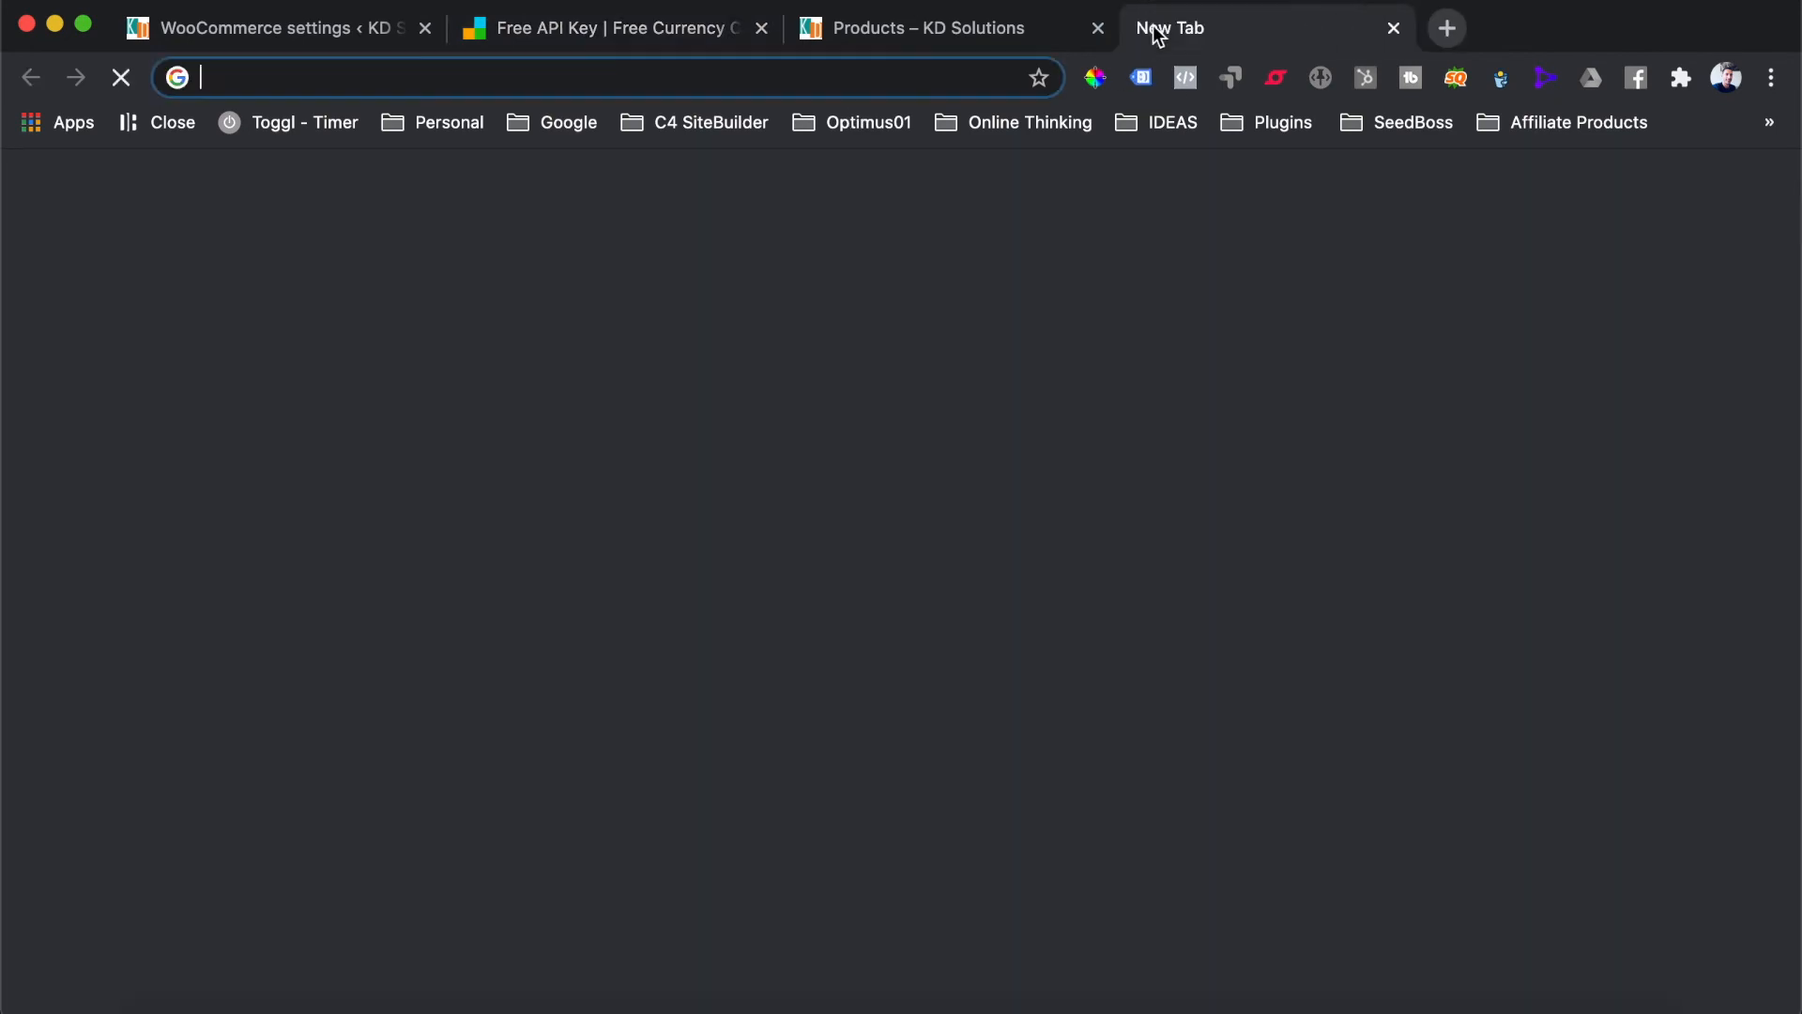
{"action": "left_click", "coordinate": [719, 30]}
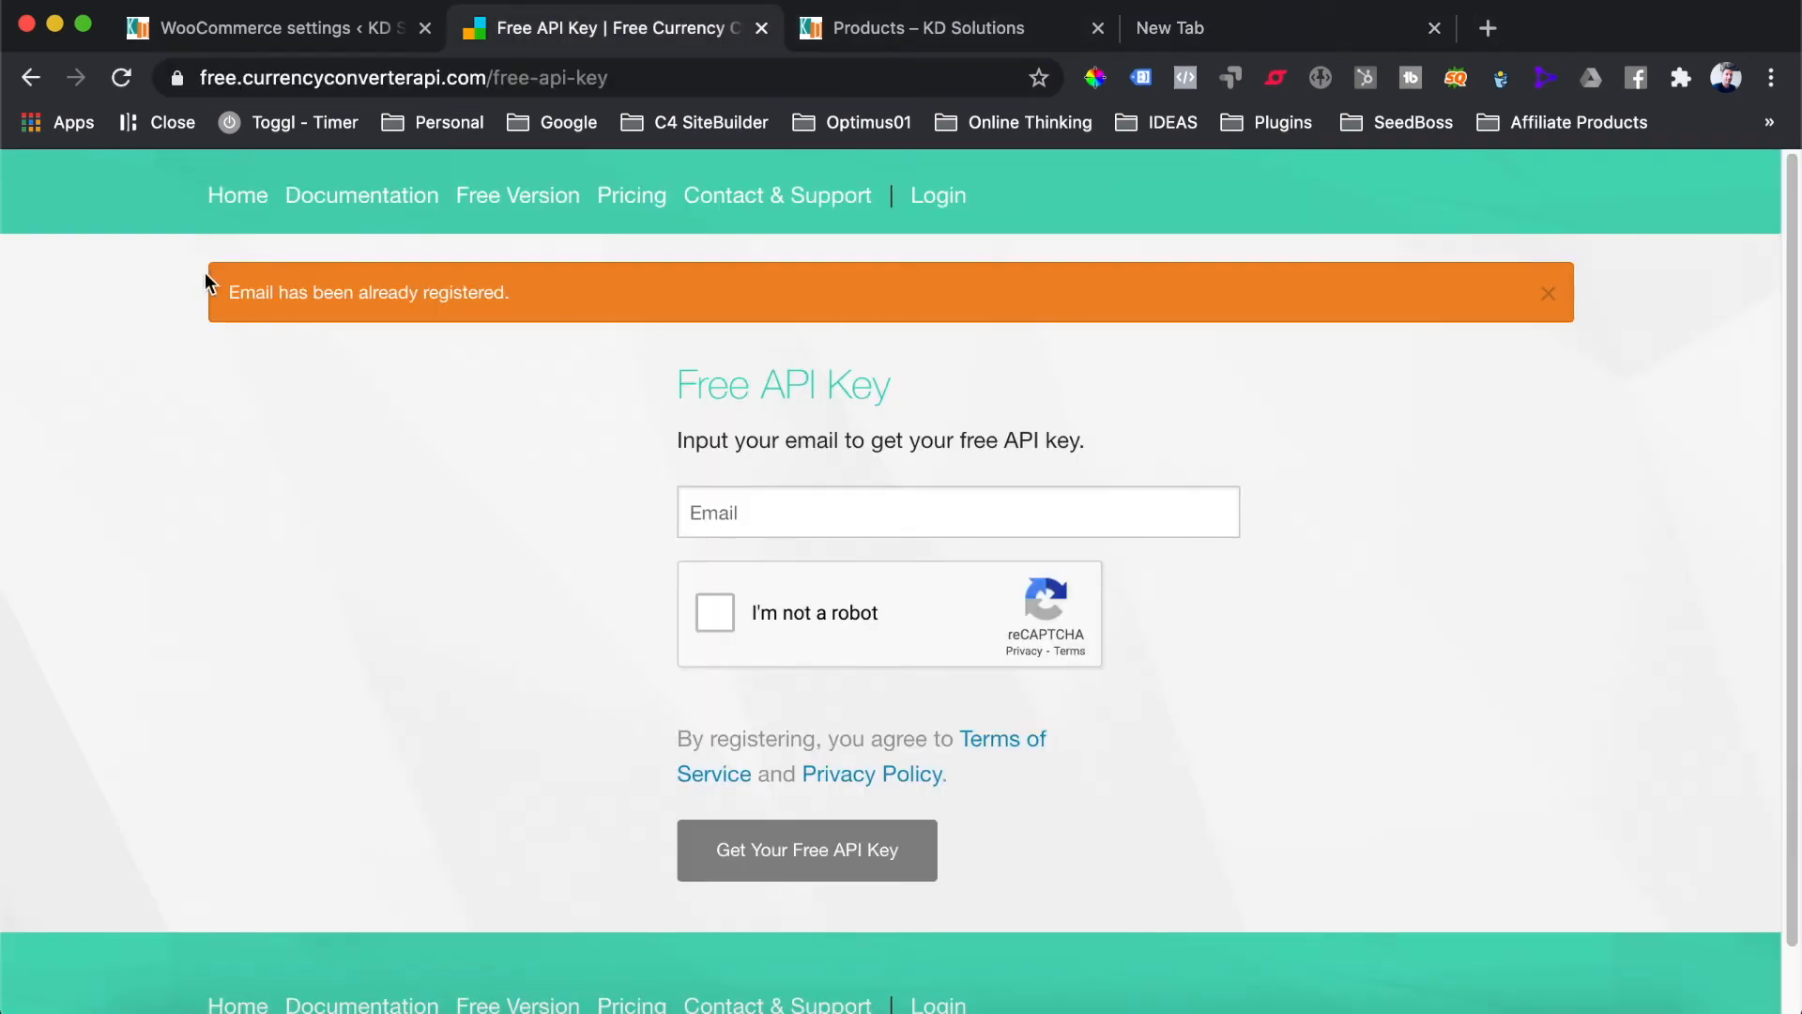
{"action": "left_click", "coordinate": [1225, 28]}
{"action": "left_click", "coordinate": [1738, 189]}
{"action": "left_click", "coordinate": [1476, 617]}
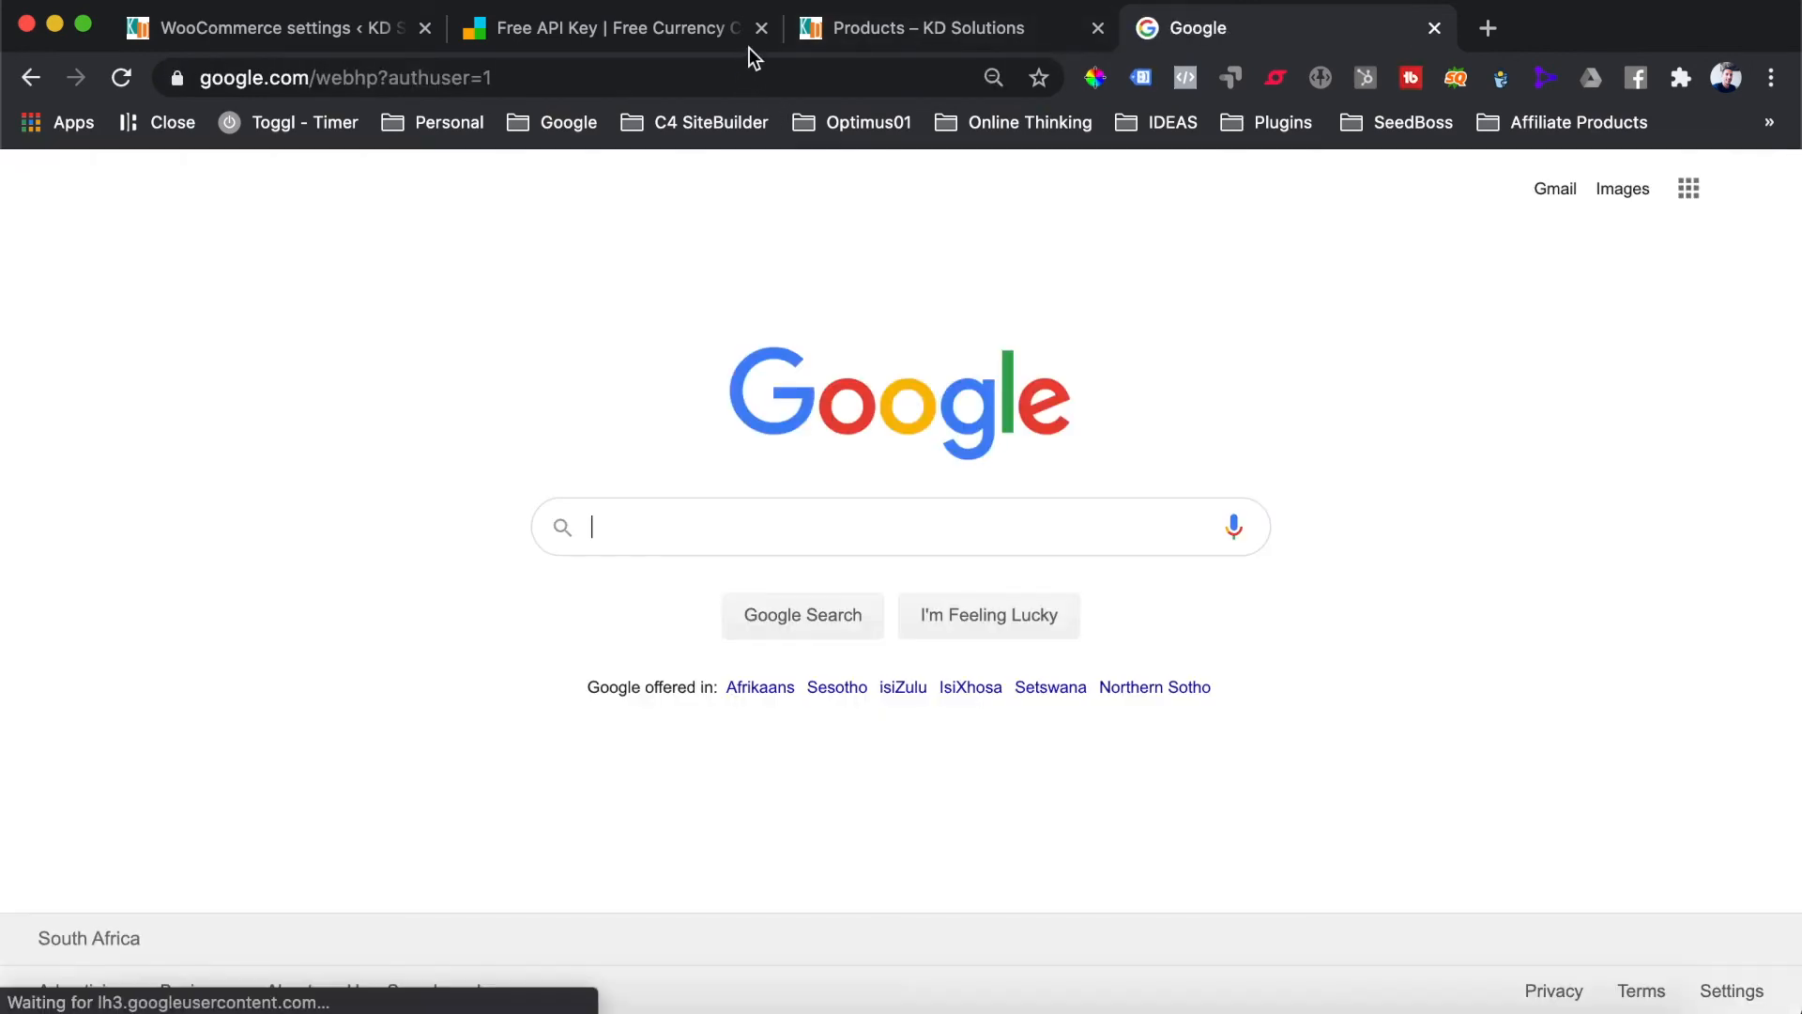
{"action": "left_click", "coordinate": [761, 28]}
{"action": "left_click", "coordinate": [1689, 189]}
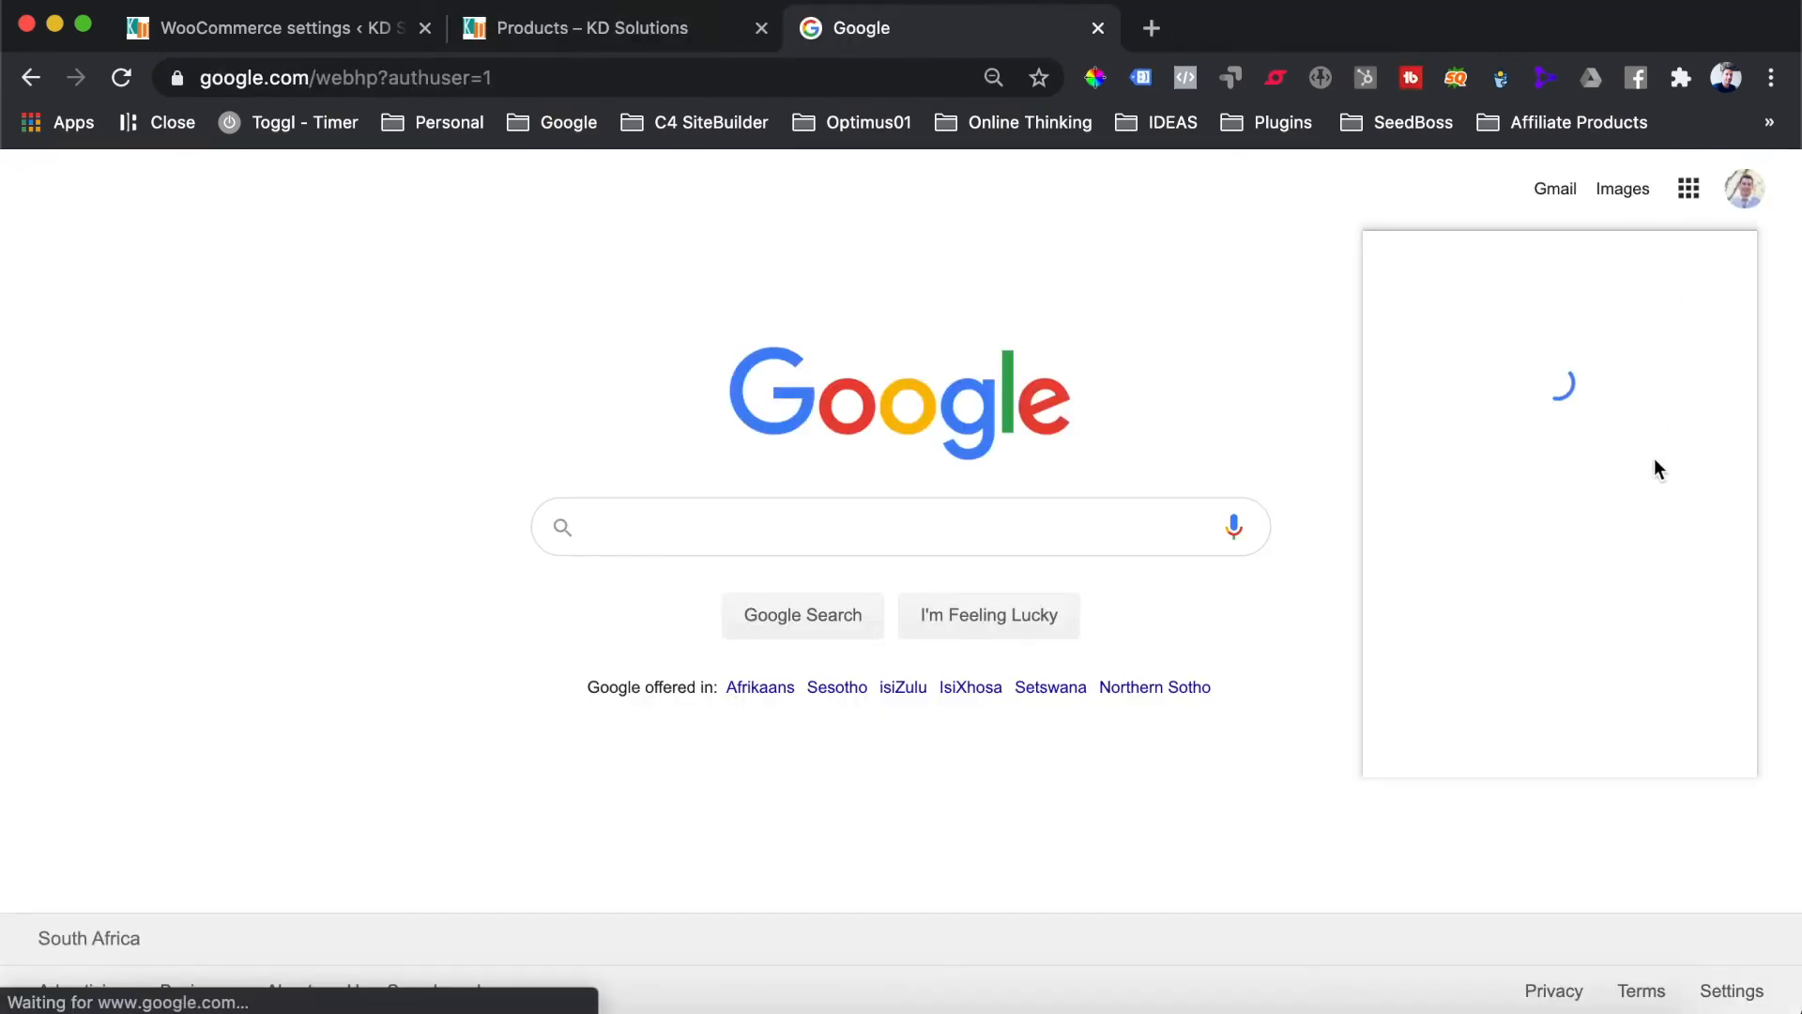
{"action": "left_click", "coordinate": [1654, 458]}
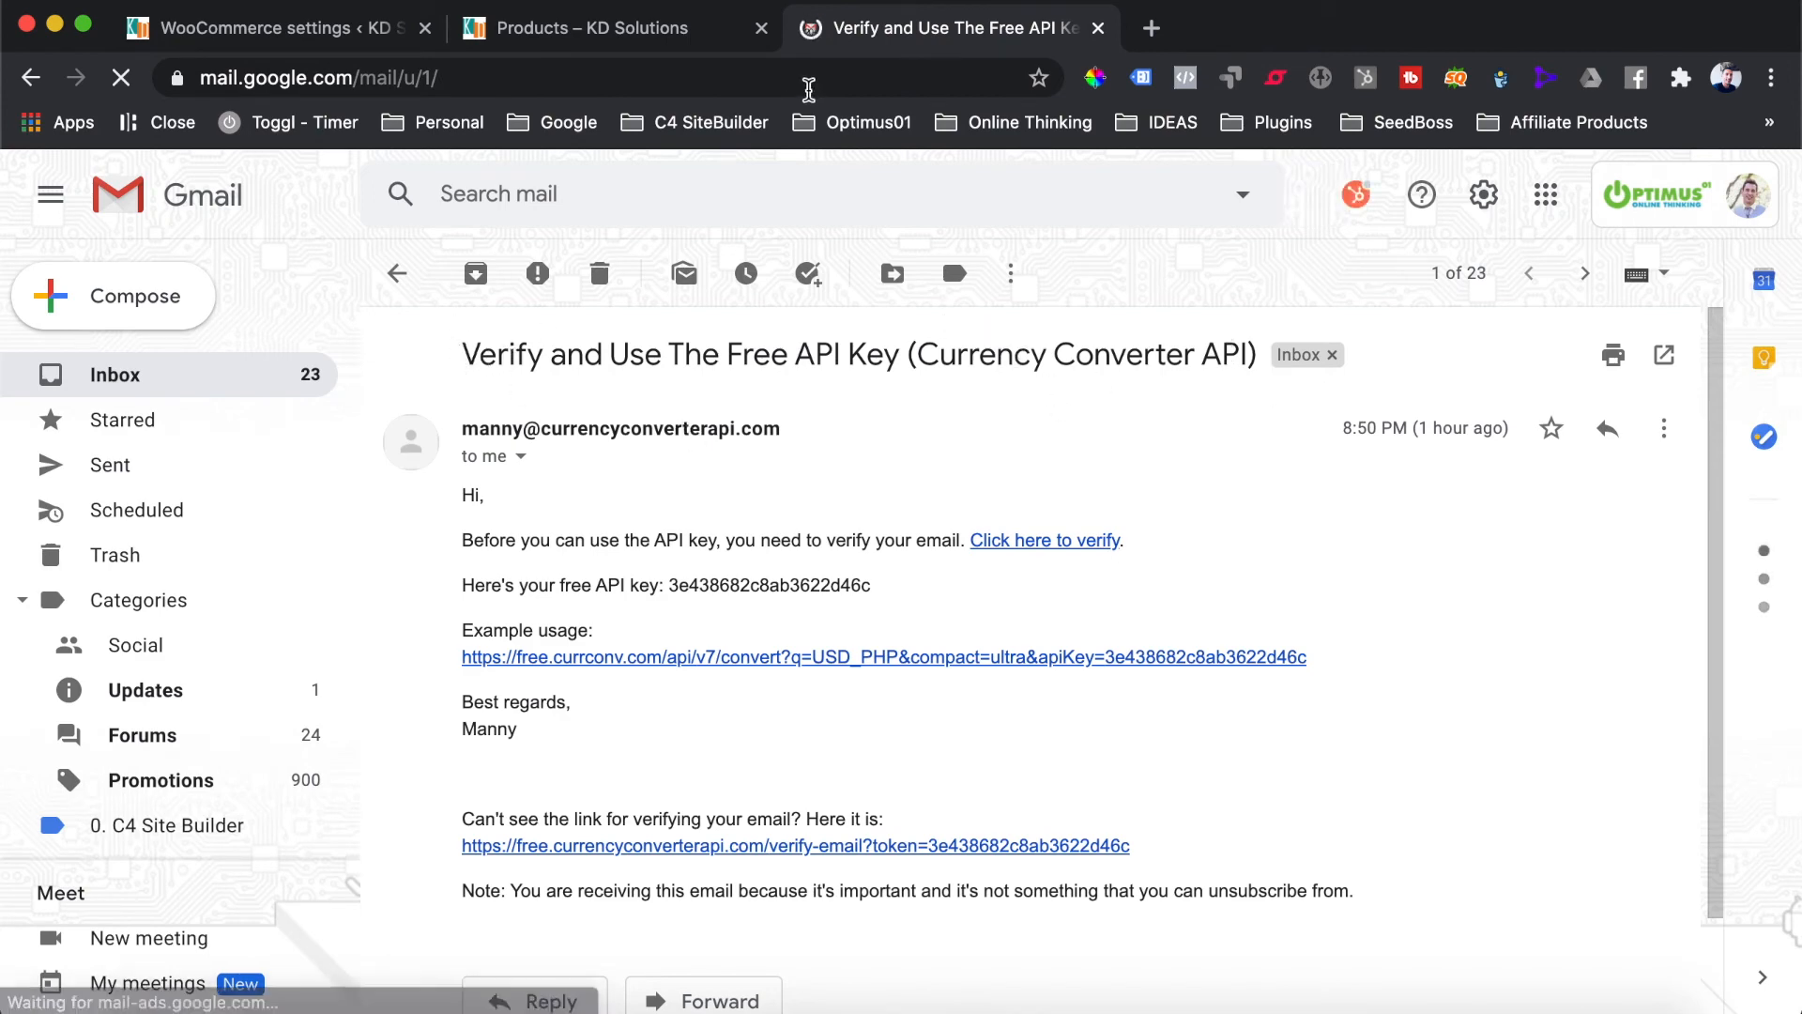
Copy the API key from the email and paste it into Booster's Free Currency Converter API key field
{"action": "left_click_drag", "start_coordinate": [461, 584], "coordinate": [662, 586]}
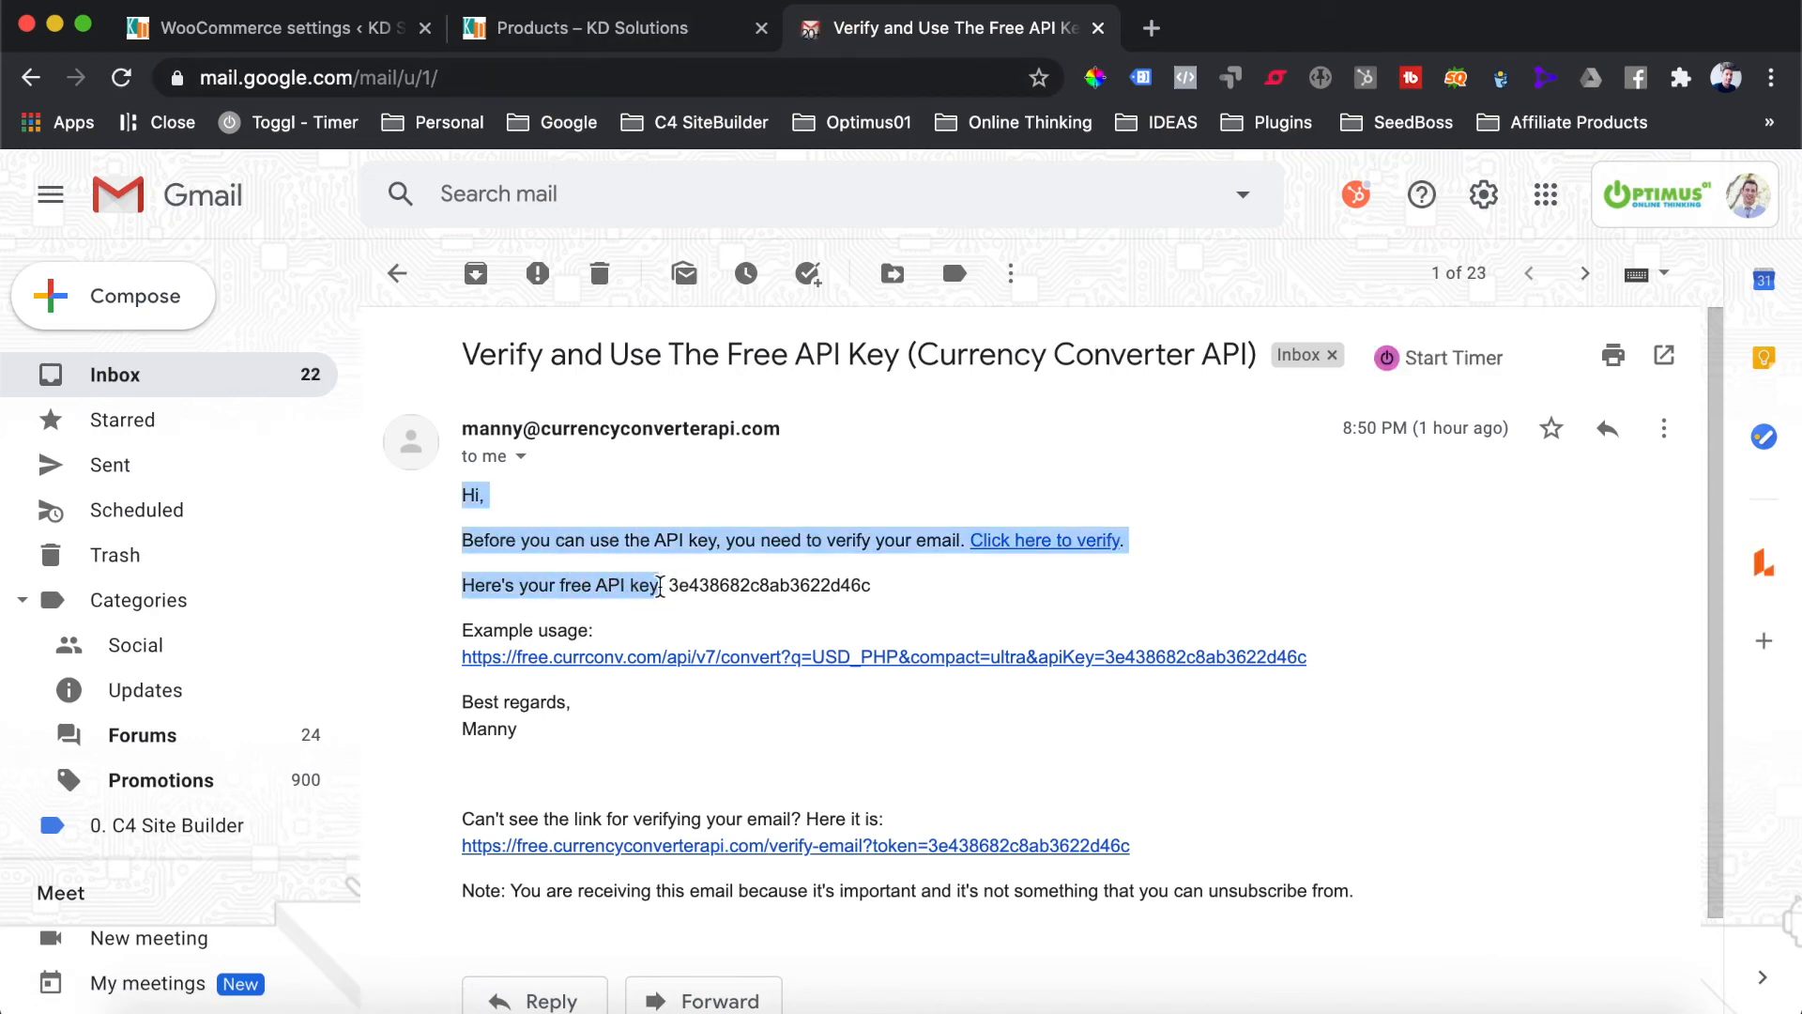
{"action": "left_click", "coordinate": [782, 585]}
{"action": "double_click", "coordinate": [782, 585]}
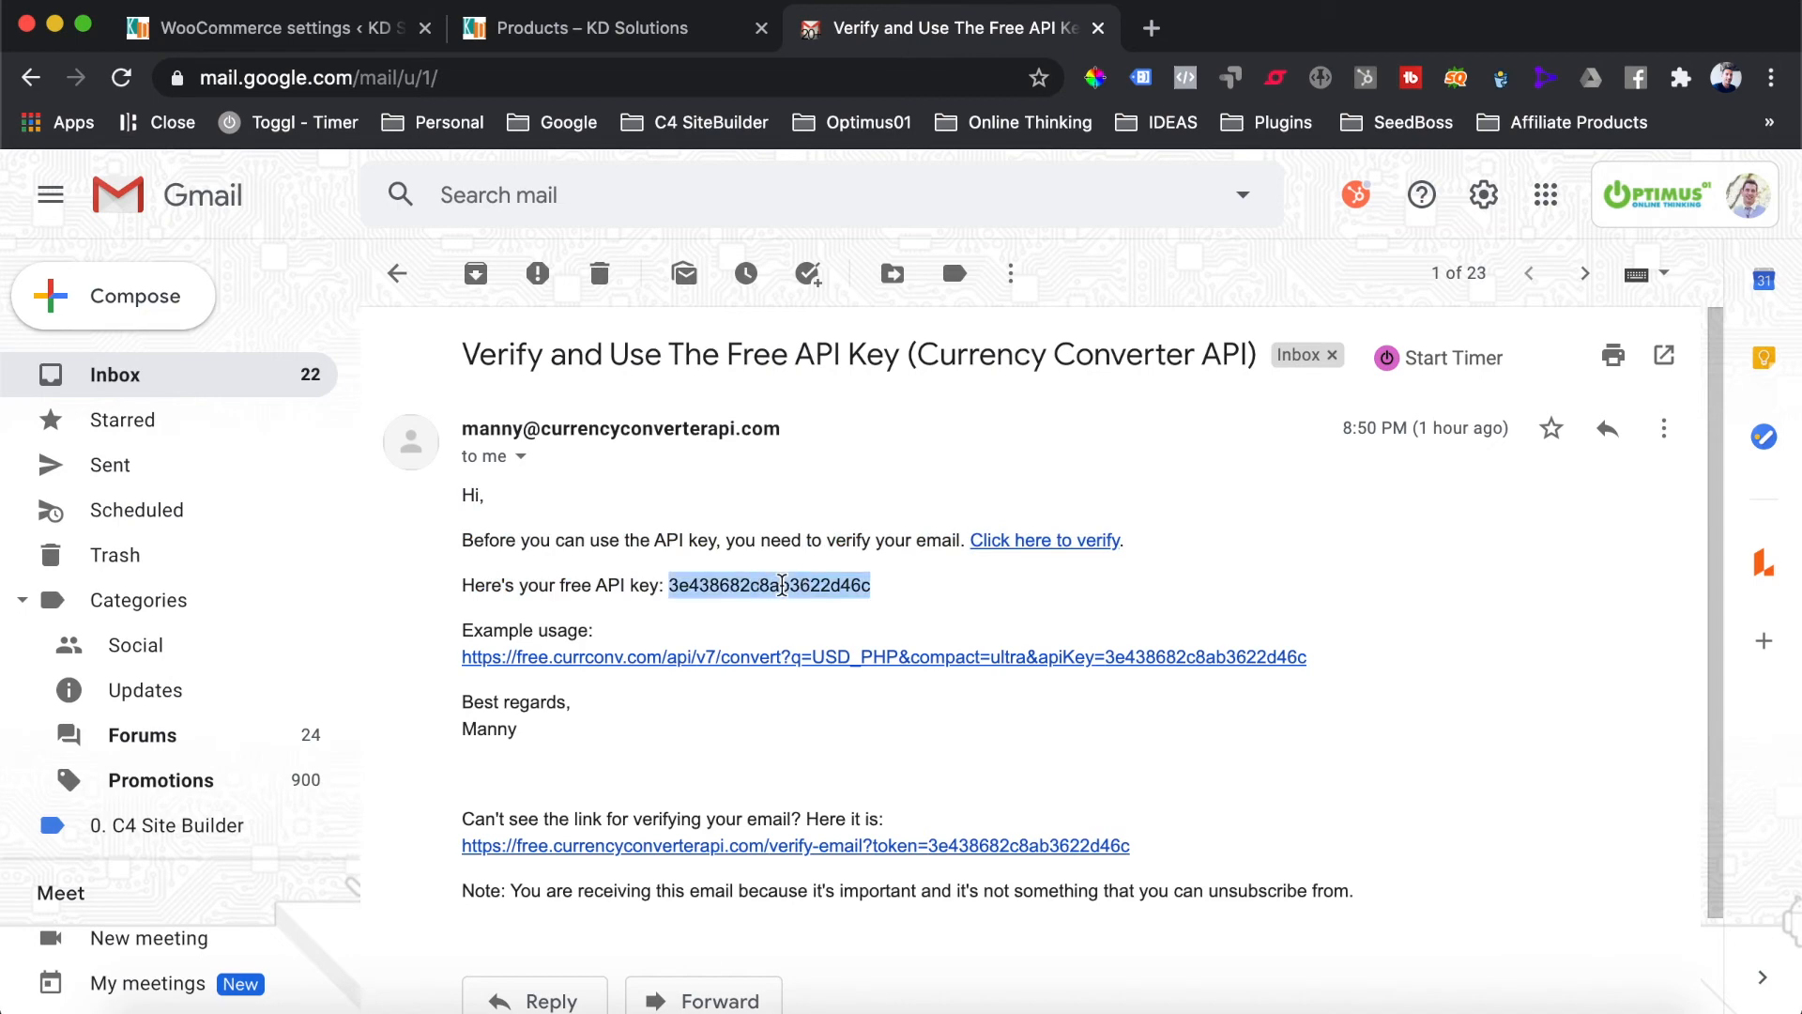
{"action": "left_click", "coordinate": [782, 585]}
{"action": "double_click", "coordinate": [779, 586]}
{"action": "key", "text": "super+c"}
{"action": "left_click", "coordinate": [289, 28]}
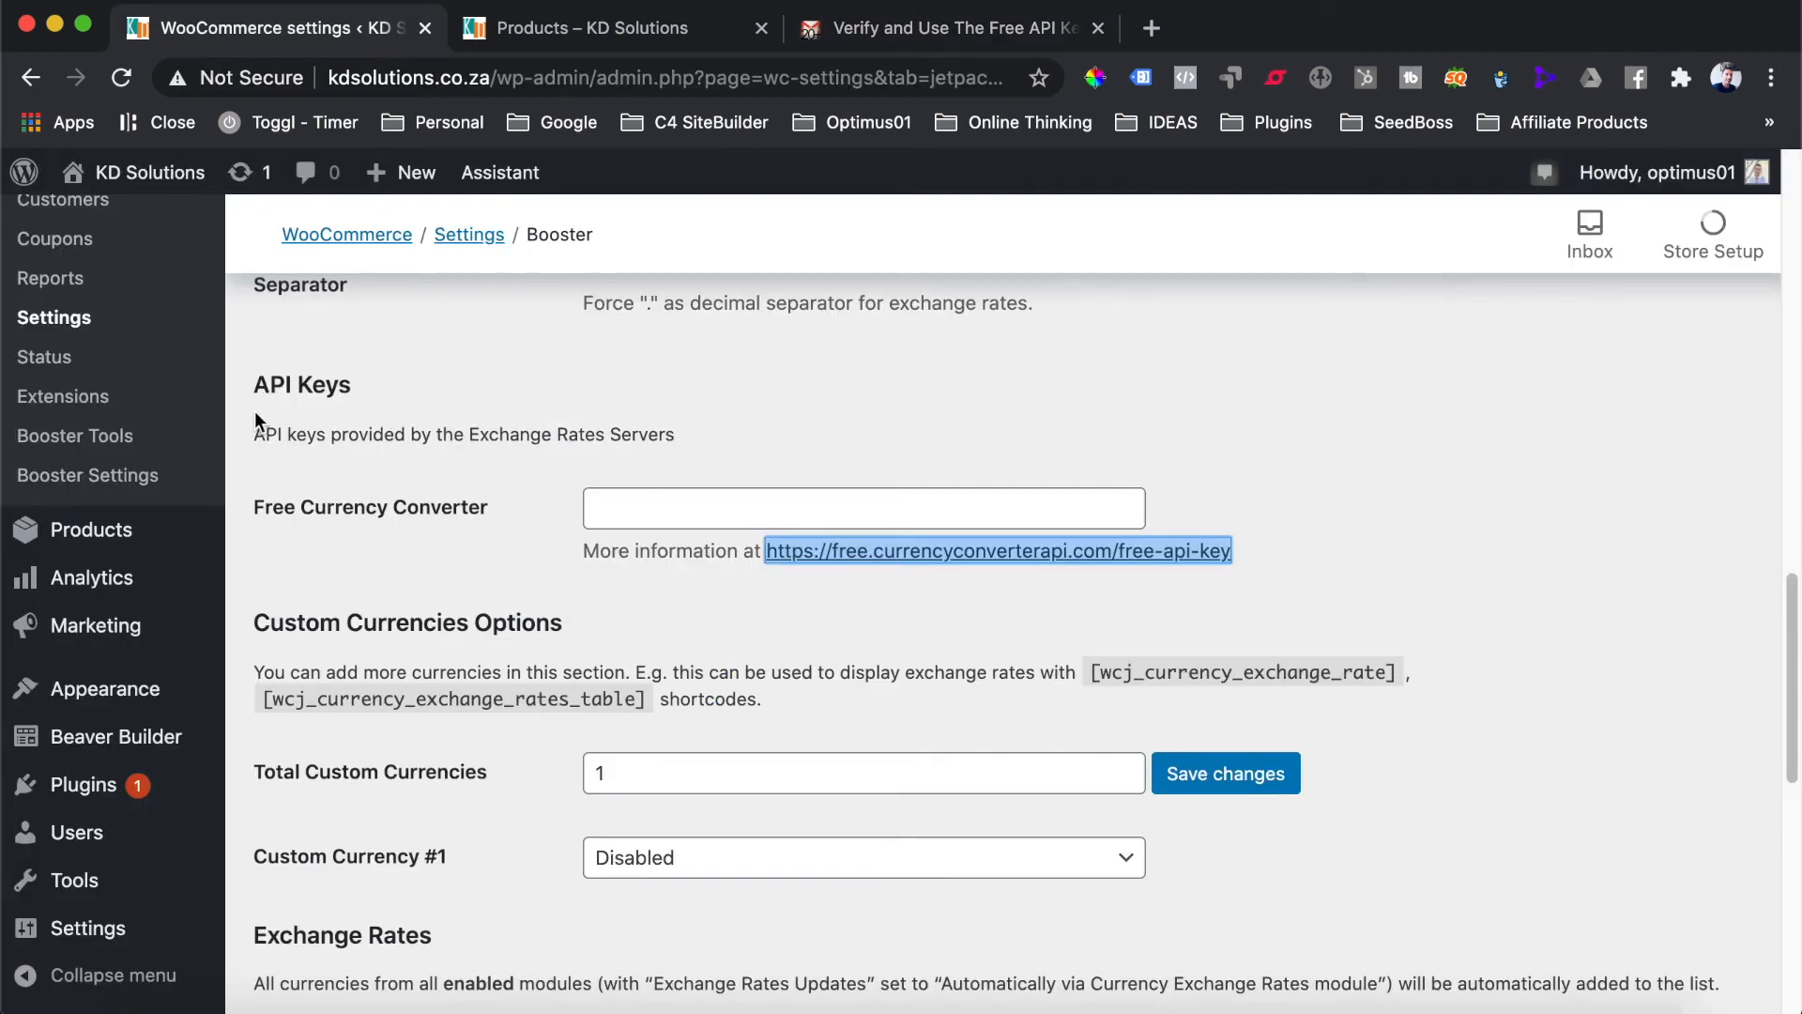
{"action": "left_click", "coordinate": [631, 508]}
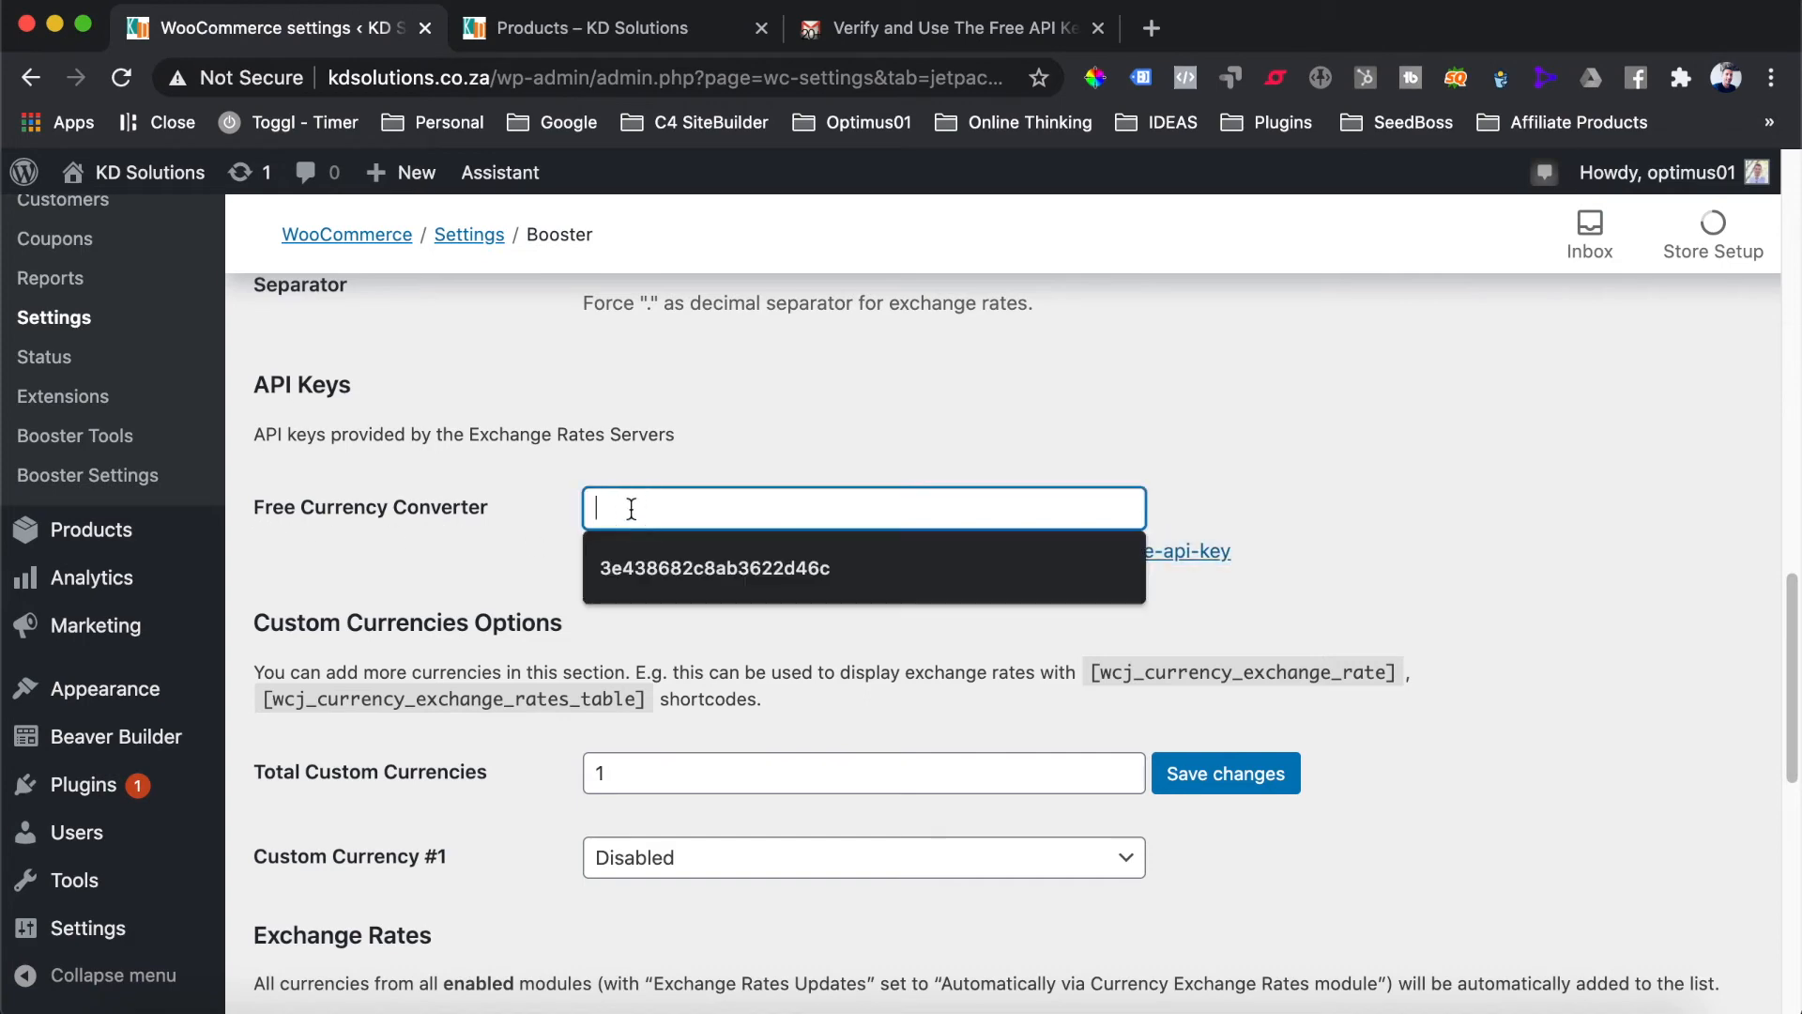
{"action": "key", "text": "super+v"}
{"action": "left_click", "coordinate": [548, 513]}
Set the ZAR / USD exchange rates server to The Free Currency Converter API and save the module settings
{"action": "scroll", "coordinate": [546, 504], "scroll_direction": "down", "scroll_amount": 4}
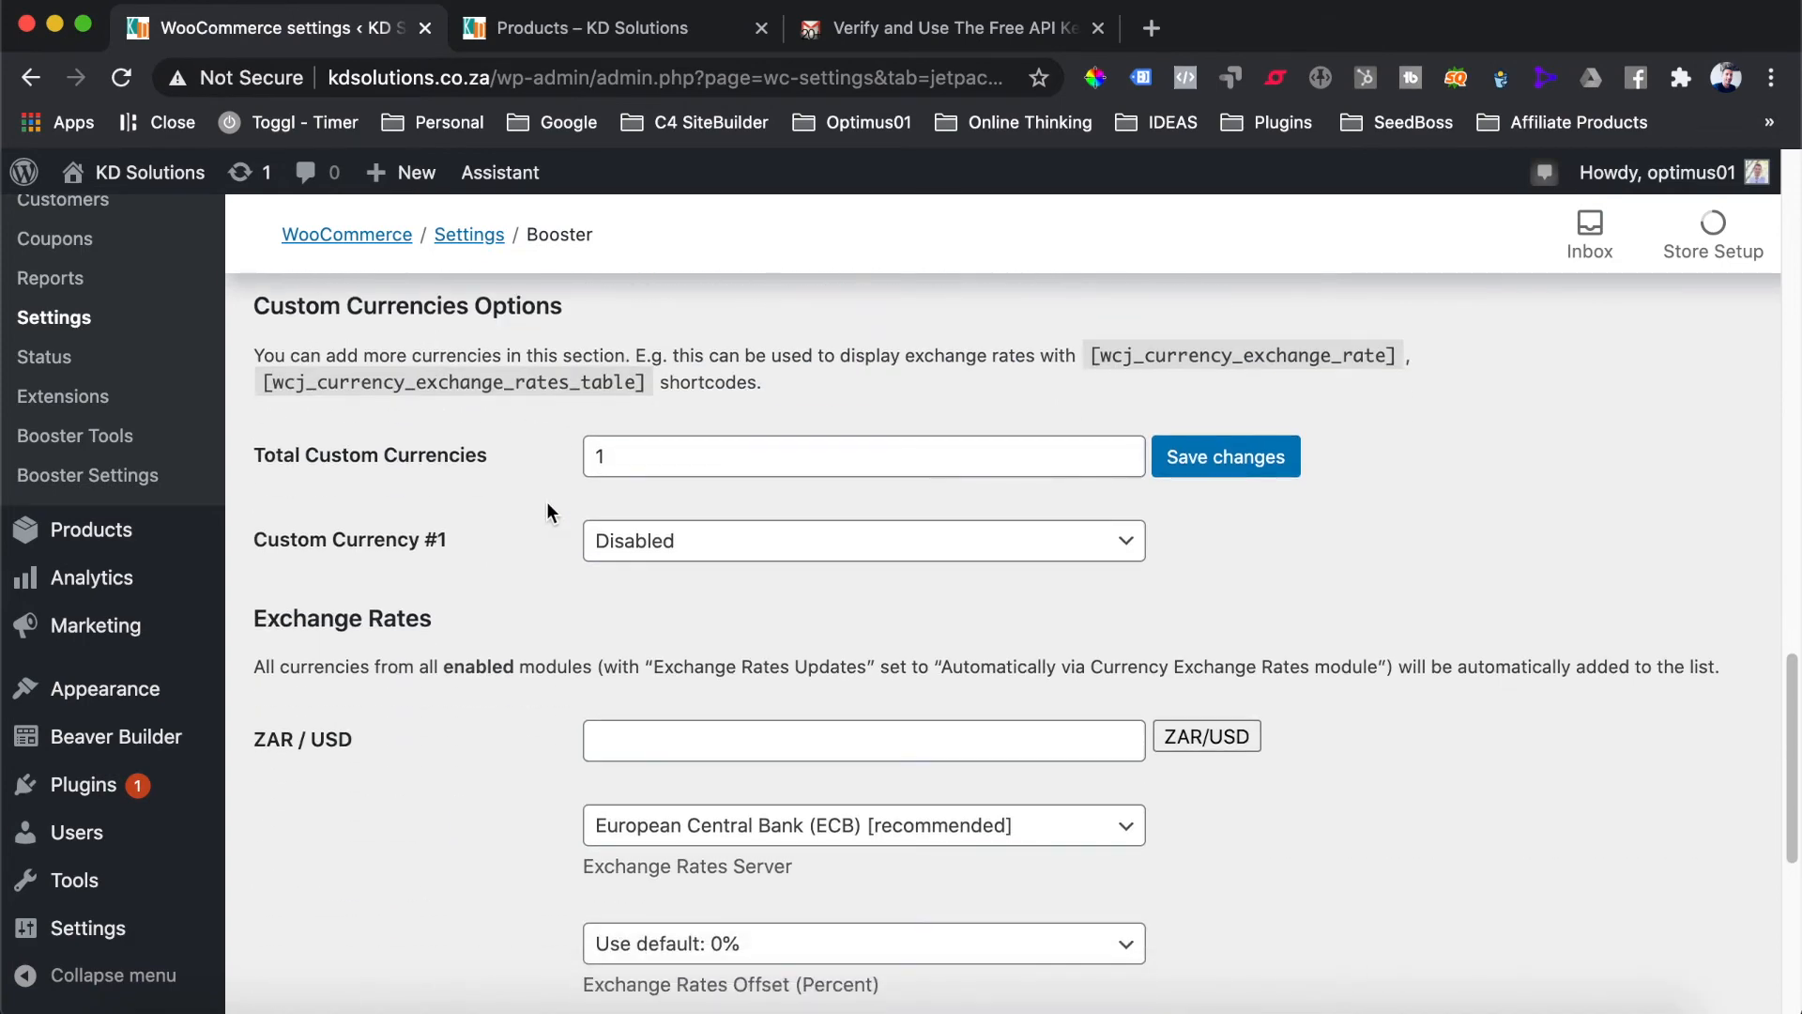
{"action": "scroll", "coordinate": [573, 470], "scroll_direction": "up", "scroll_amount": 4}
{"action": "scroll", "coordinate": [631, 478], "scroll_direction": "down", "scroll_amount": 5}
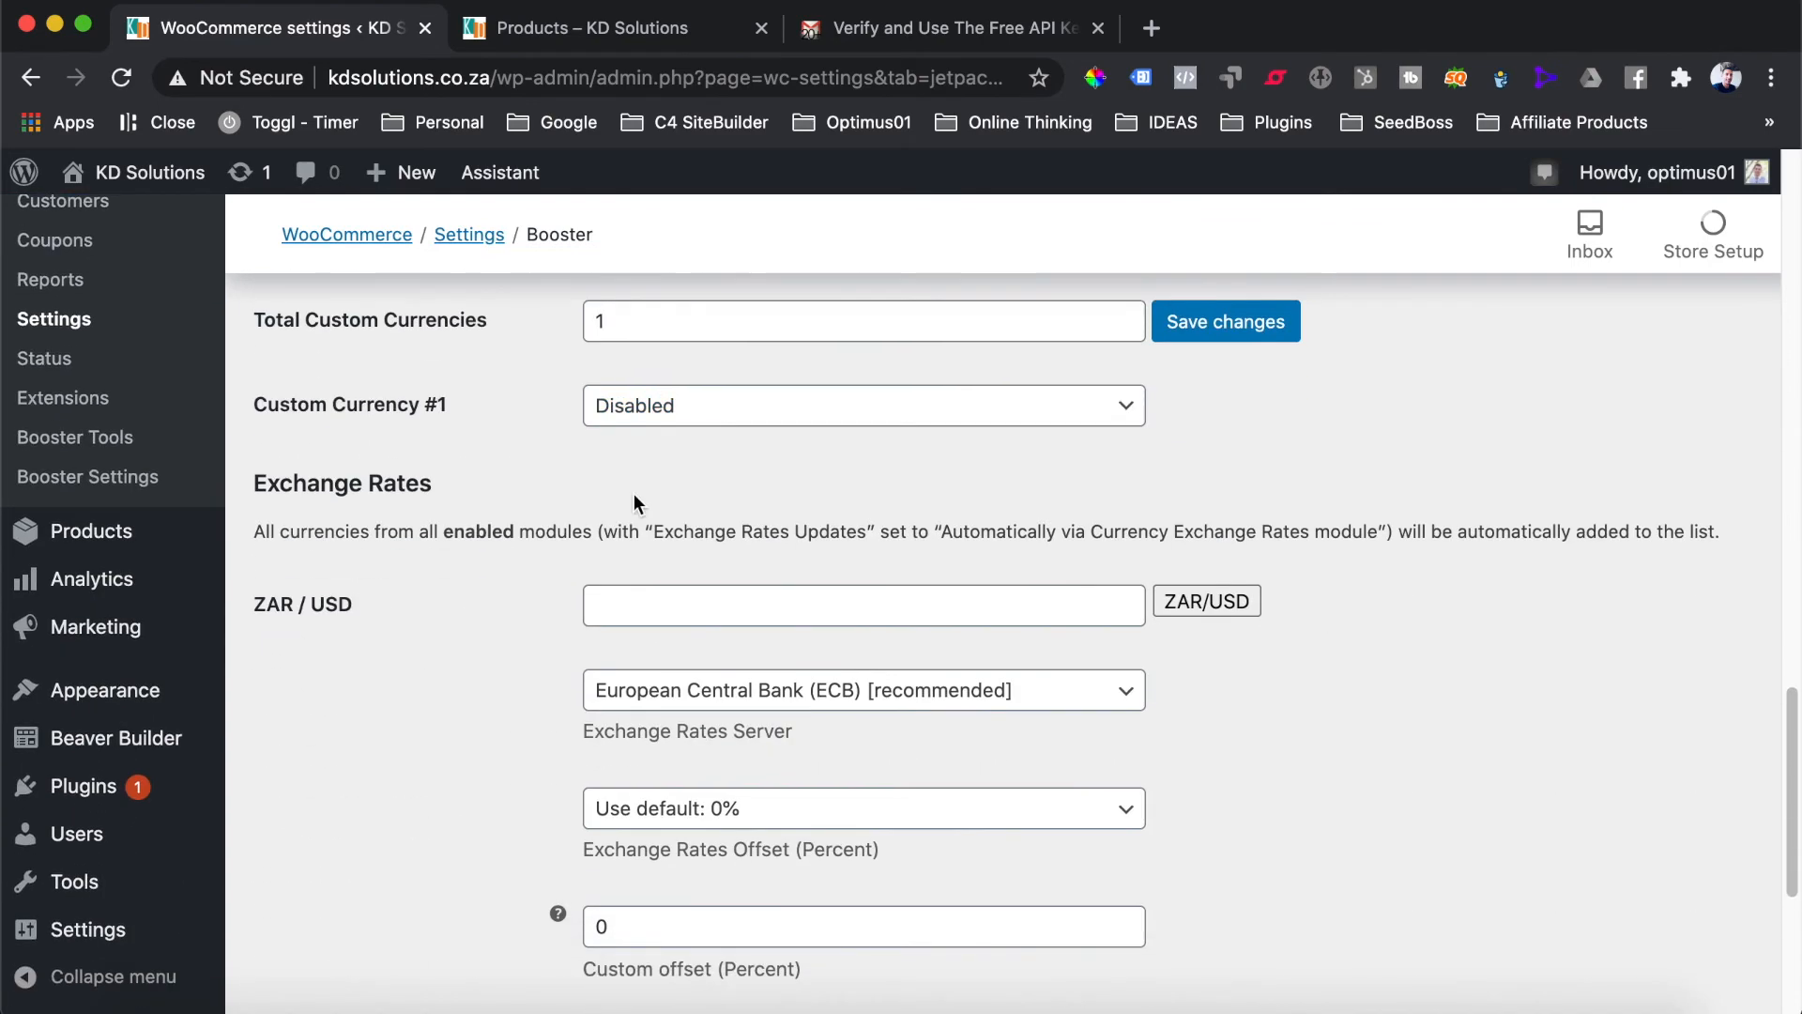
{"action": "scroll", "coordinate": [529, 670], "scroll_direction": "down", "scroll_amount": 2}
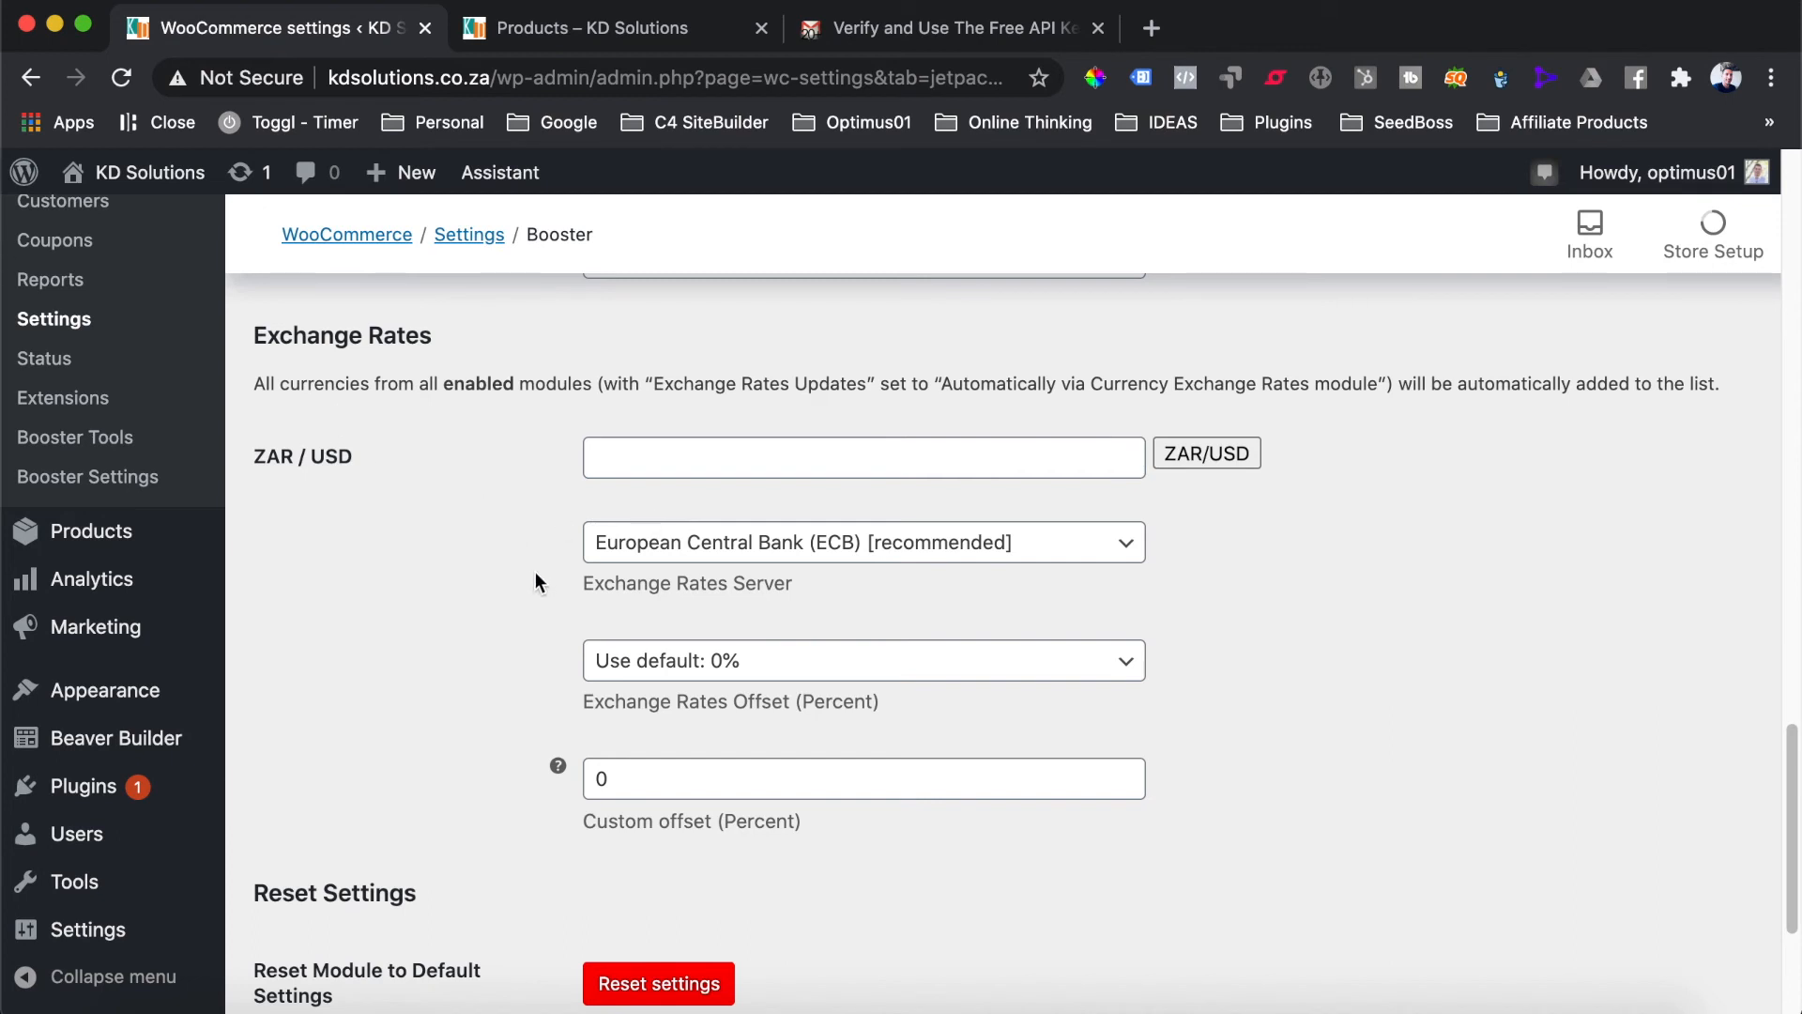
{"action": "left_click", "coordinate": [1079, 553]}
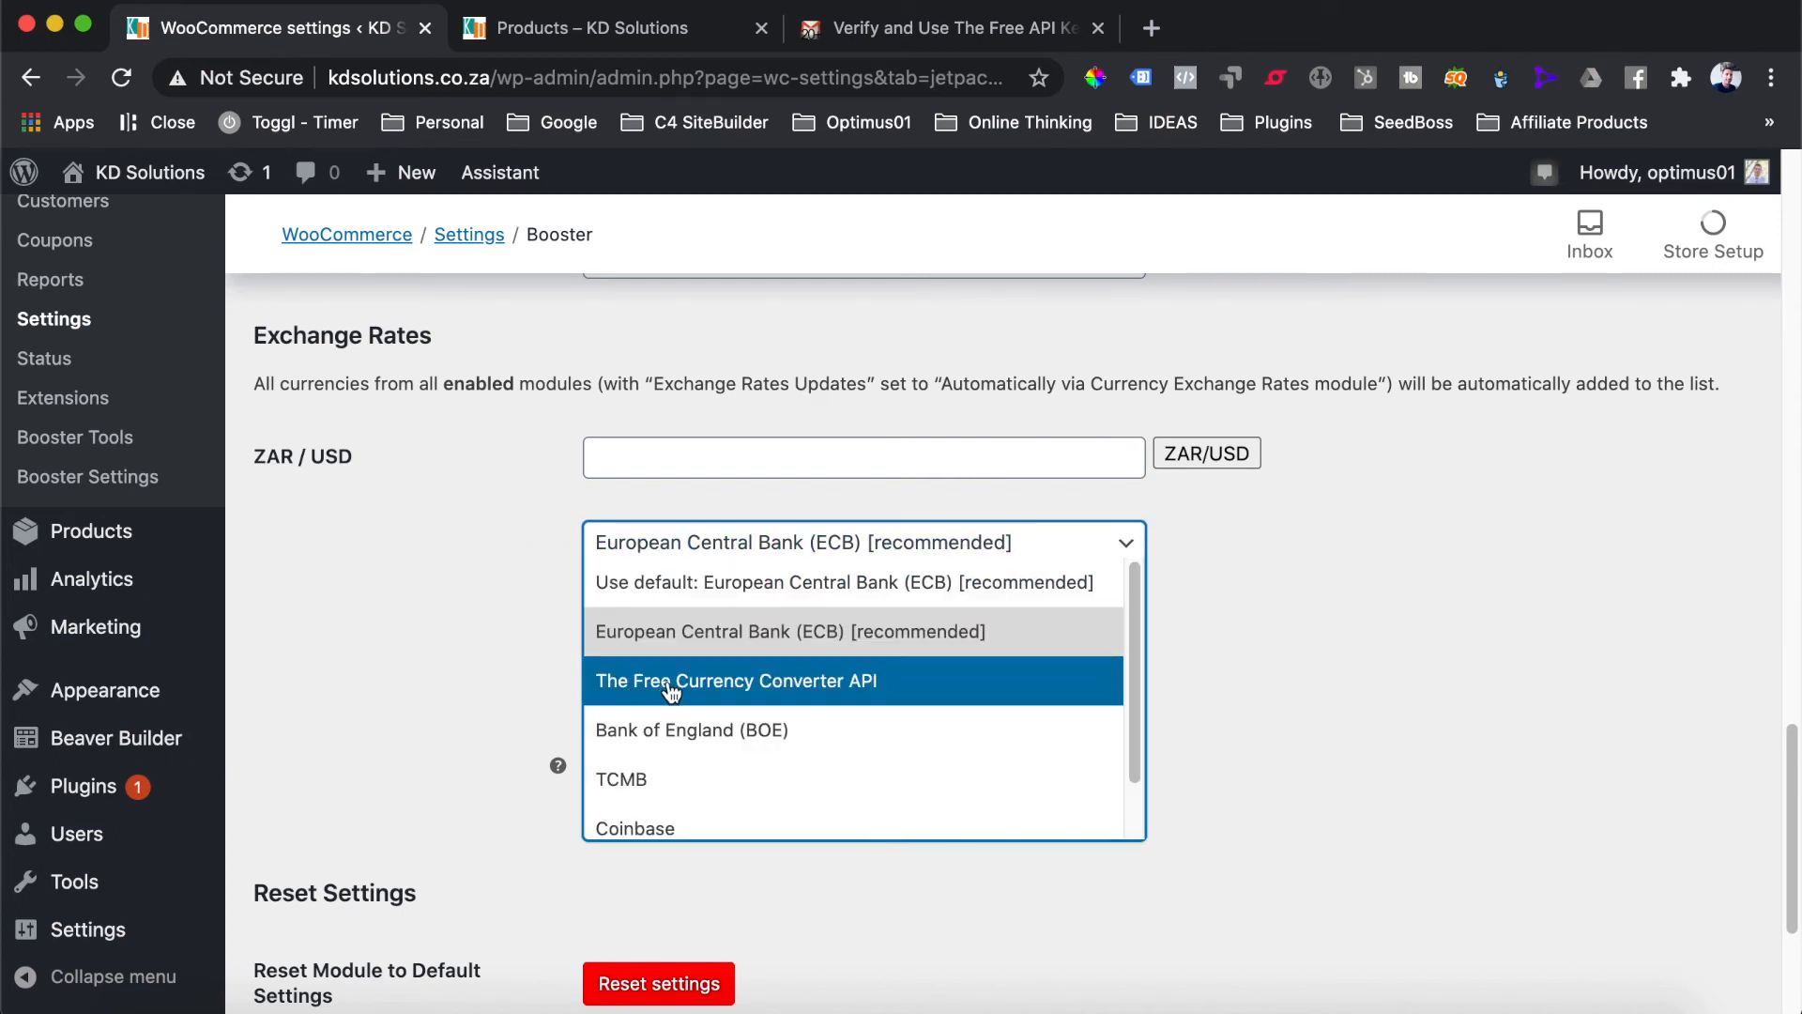
{"action": "left_click", "coordinate": [860, 691]}
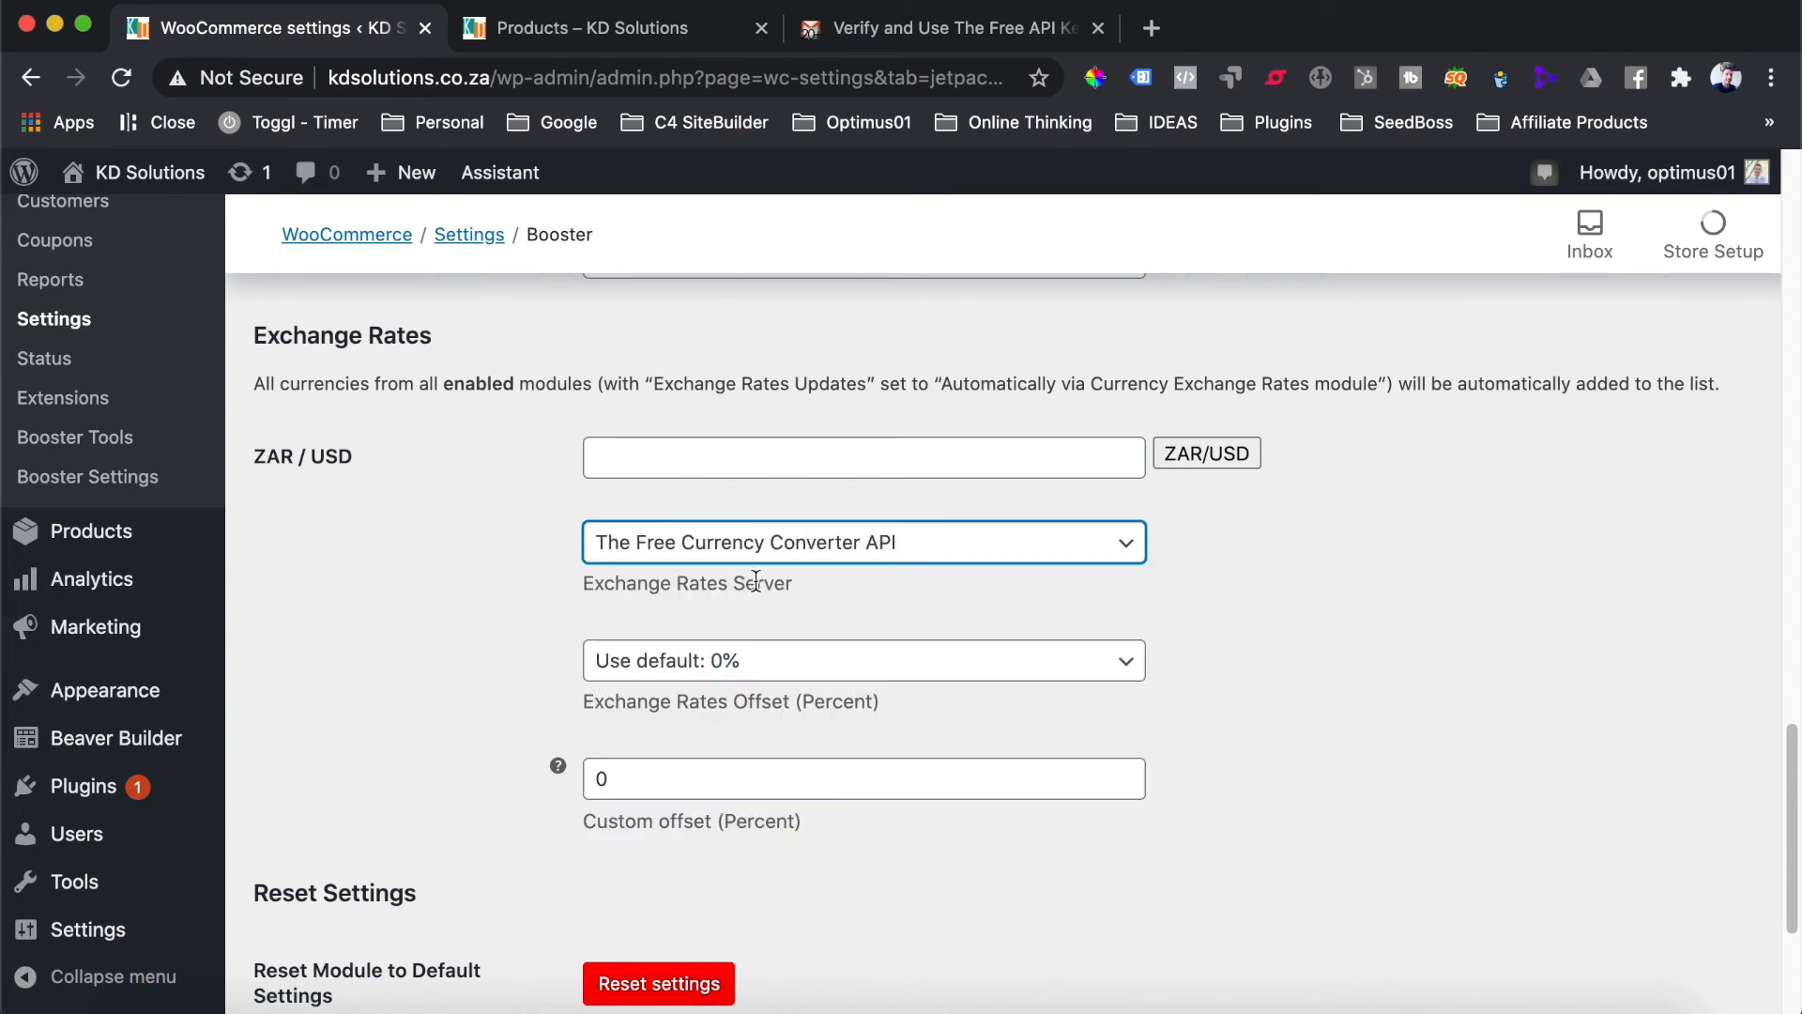
{"action": "scroll", "coordinate": [386, 663], "scroll_direction": "down", "scroll_amount": 3}
{"action": "left_click", "coordinate": [341, 775]}
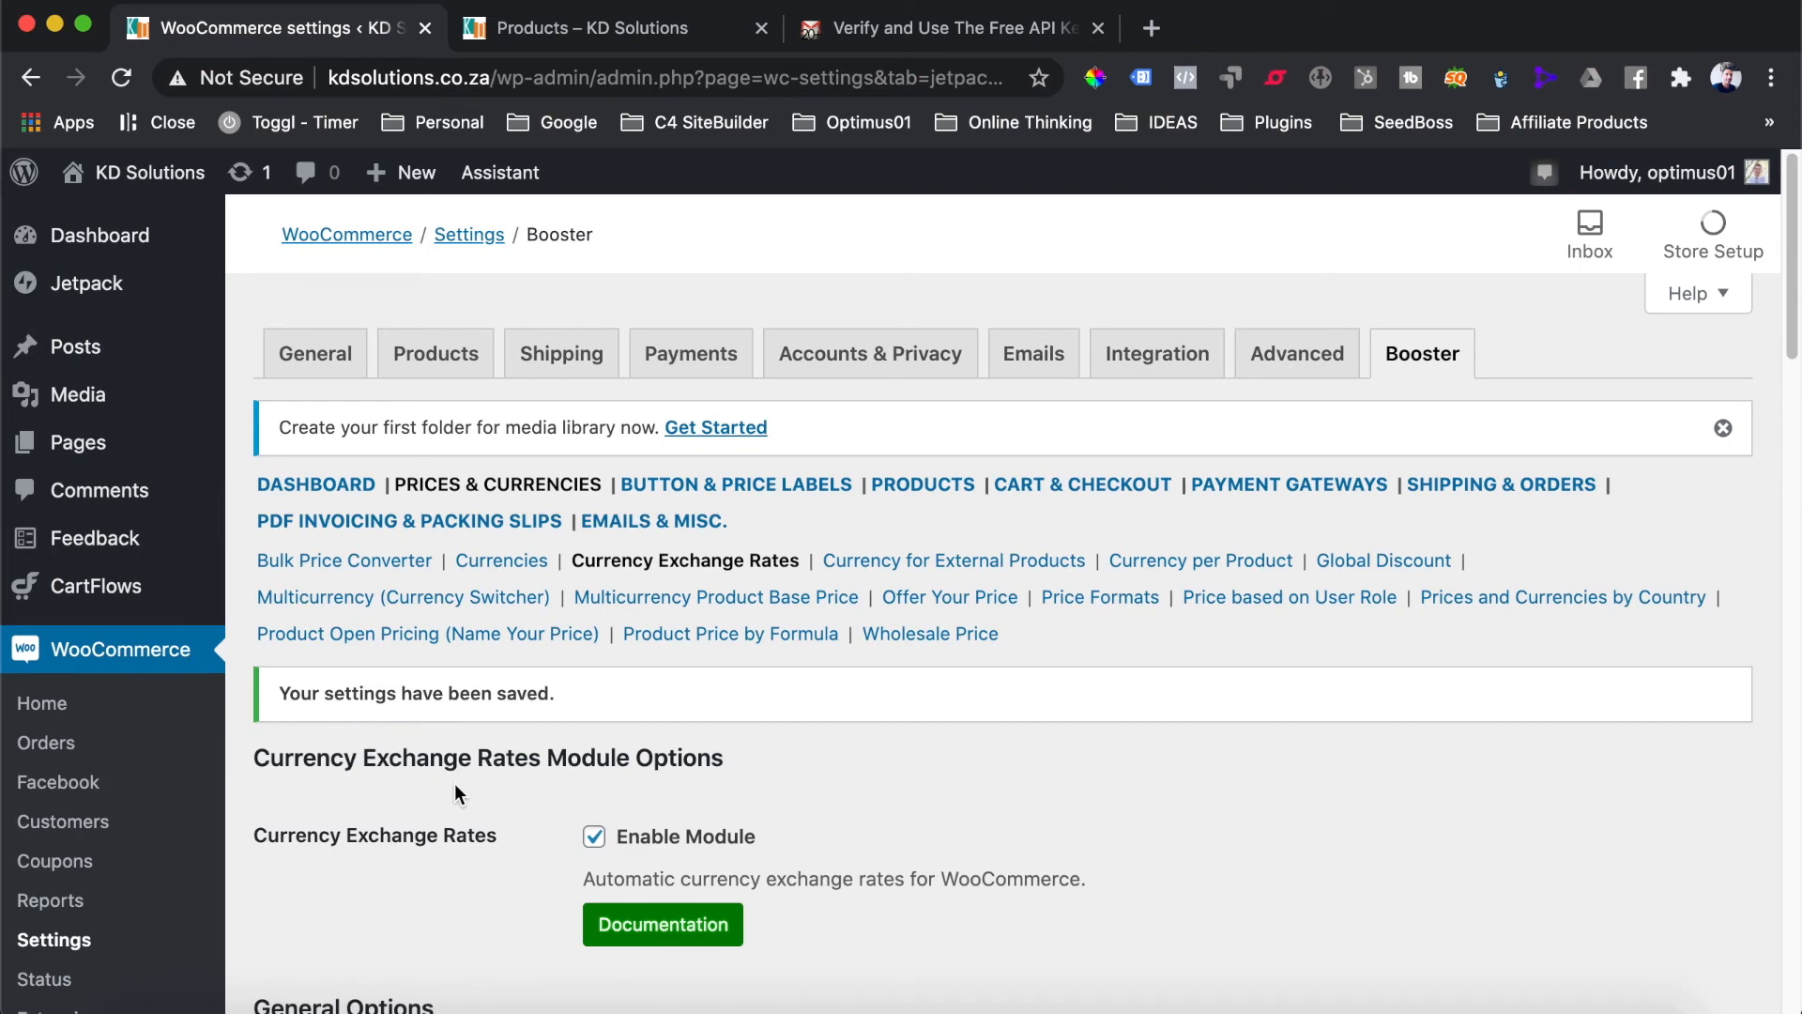
Fetch the current ZAR / USD rate into the Exchange Rates section and save the Currency Exchange Rates module
{"action": "scroll", "coordinate": [443, 885], "scroll_direction": "down", "scroll_amount": 10}
{"action": "scroll", "coordinate": [443, 892], "scroll_direction": "down", "scroll_amount": 13}
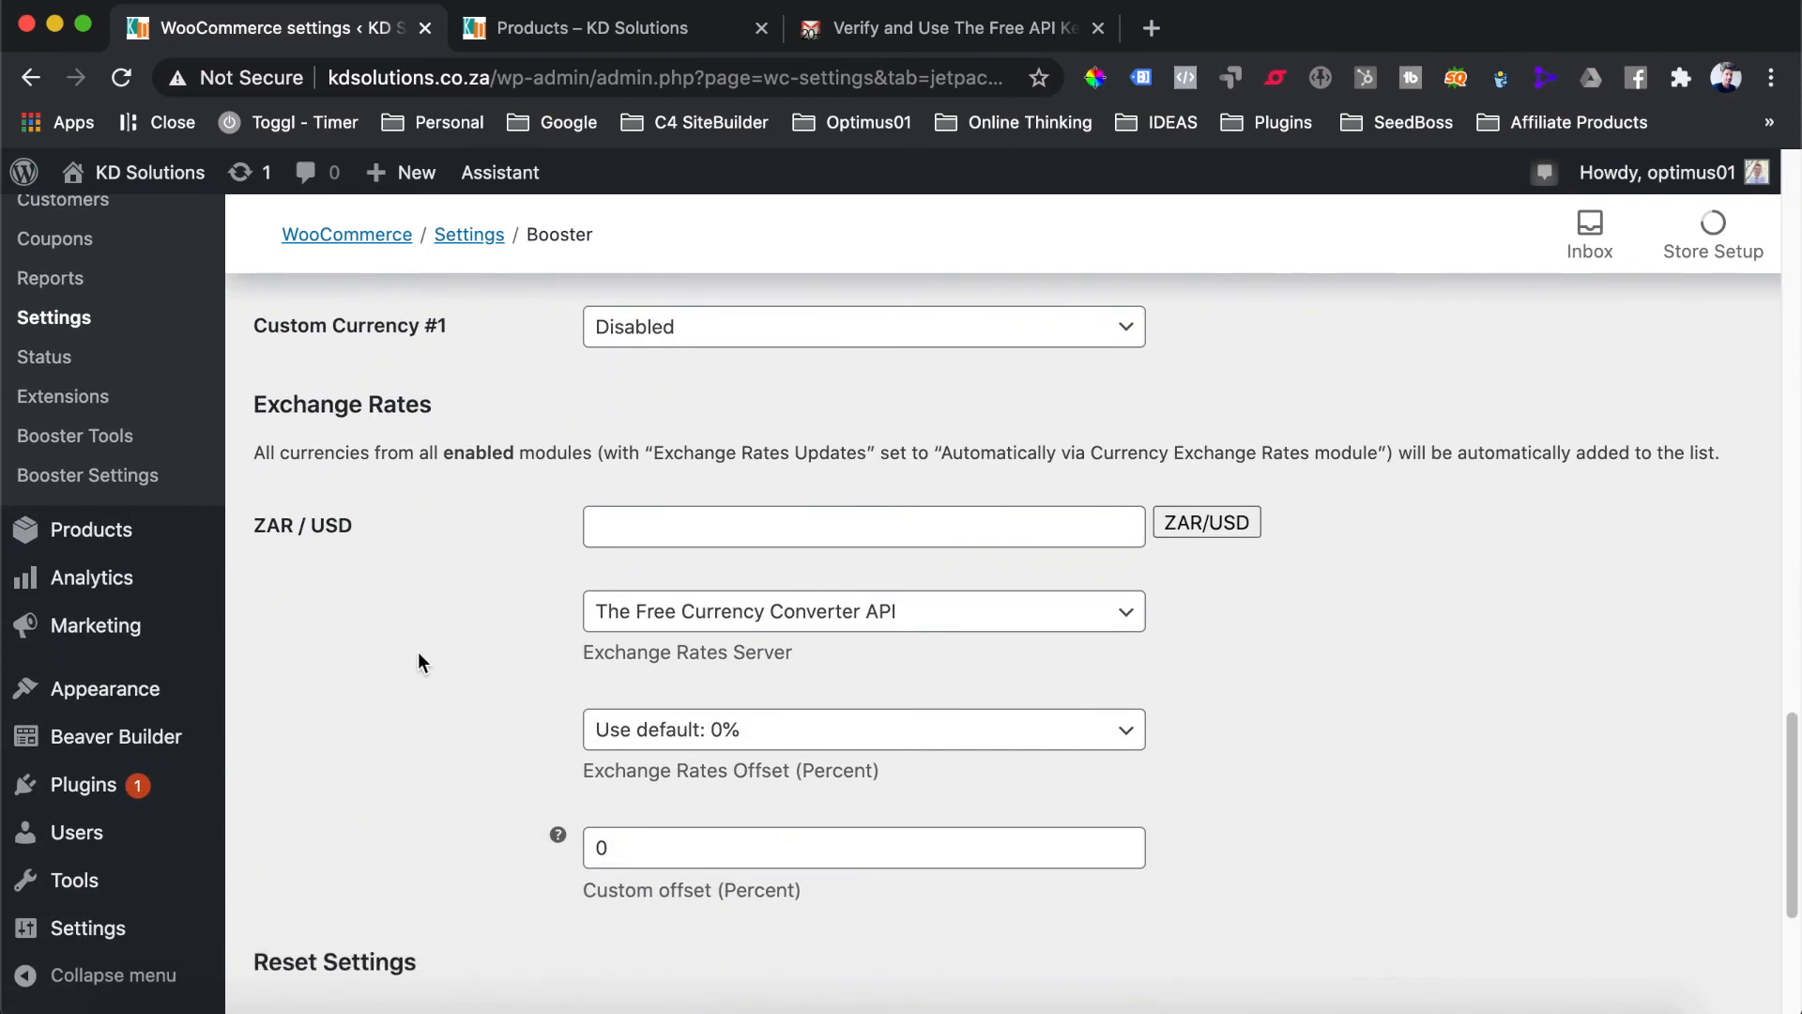
{"action": "scroll", "coordinate": [420, 668], "scroll_direction": "down", "scroll_amount": 2}
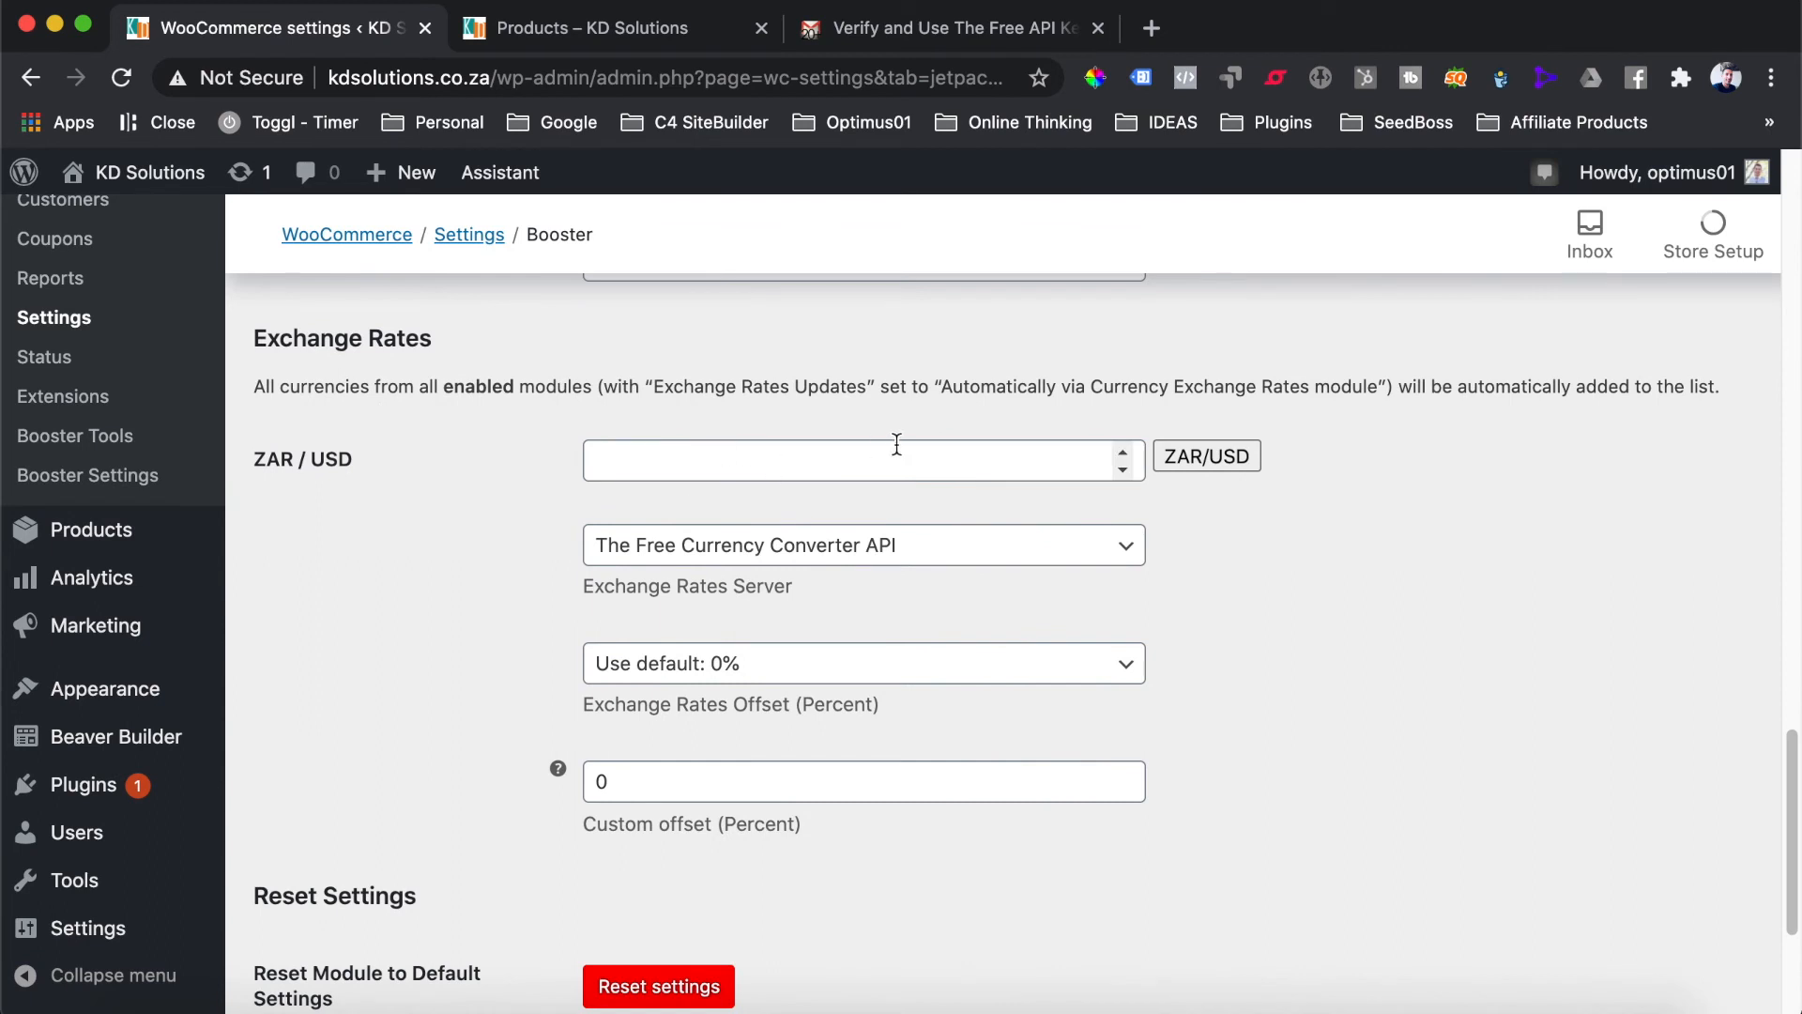
{"action": "left_click", "coordinate": [800, 457]}
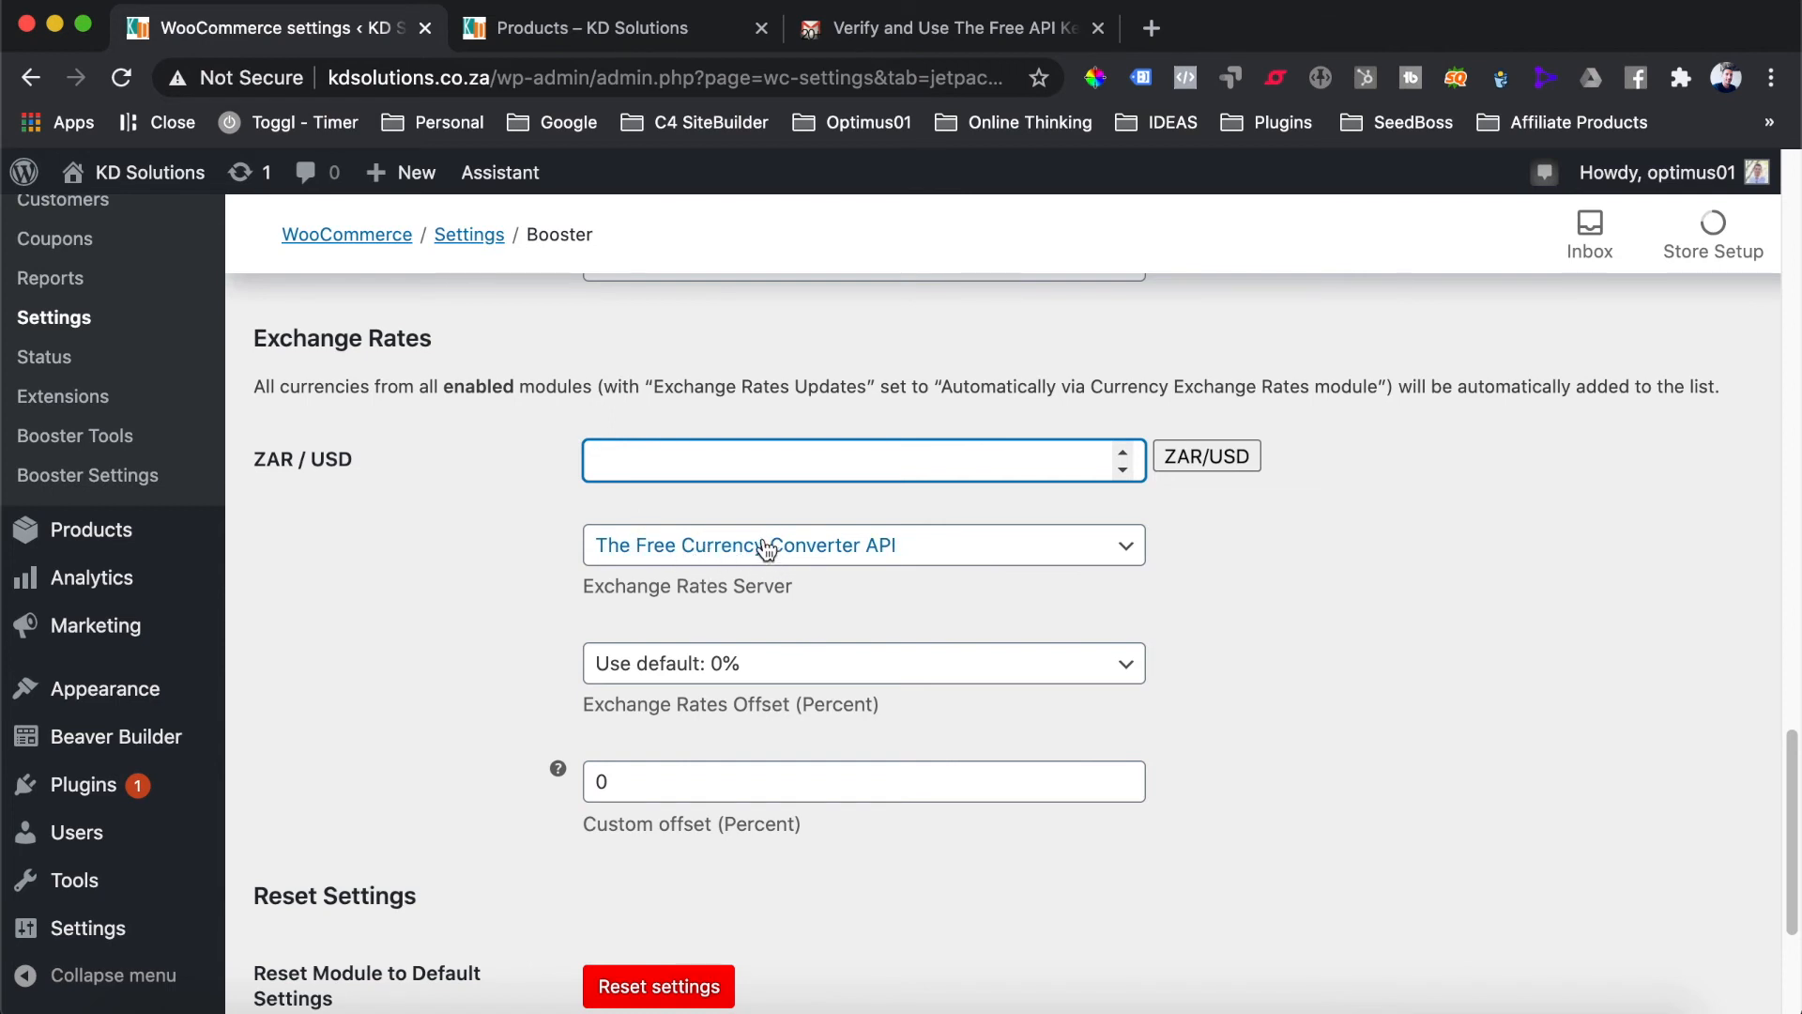
{"action": "left_click", "coordinate": [1218, 457]}
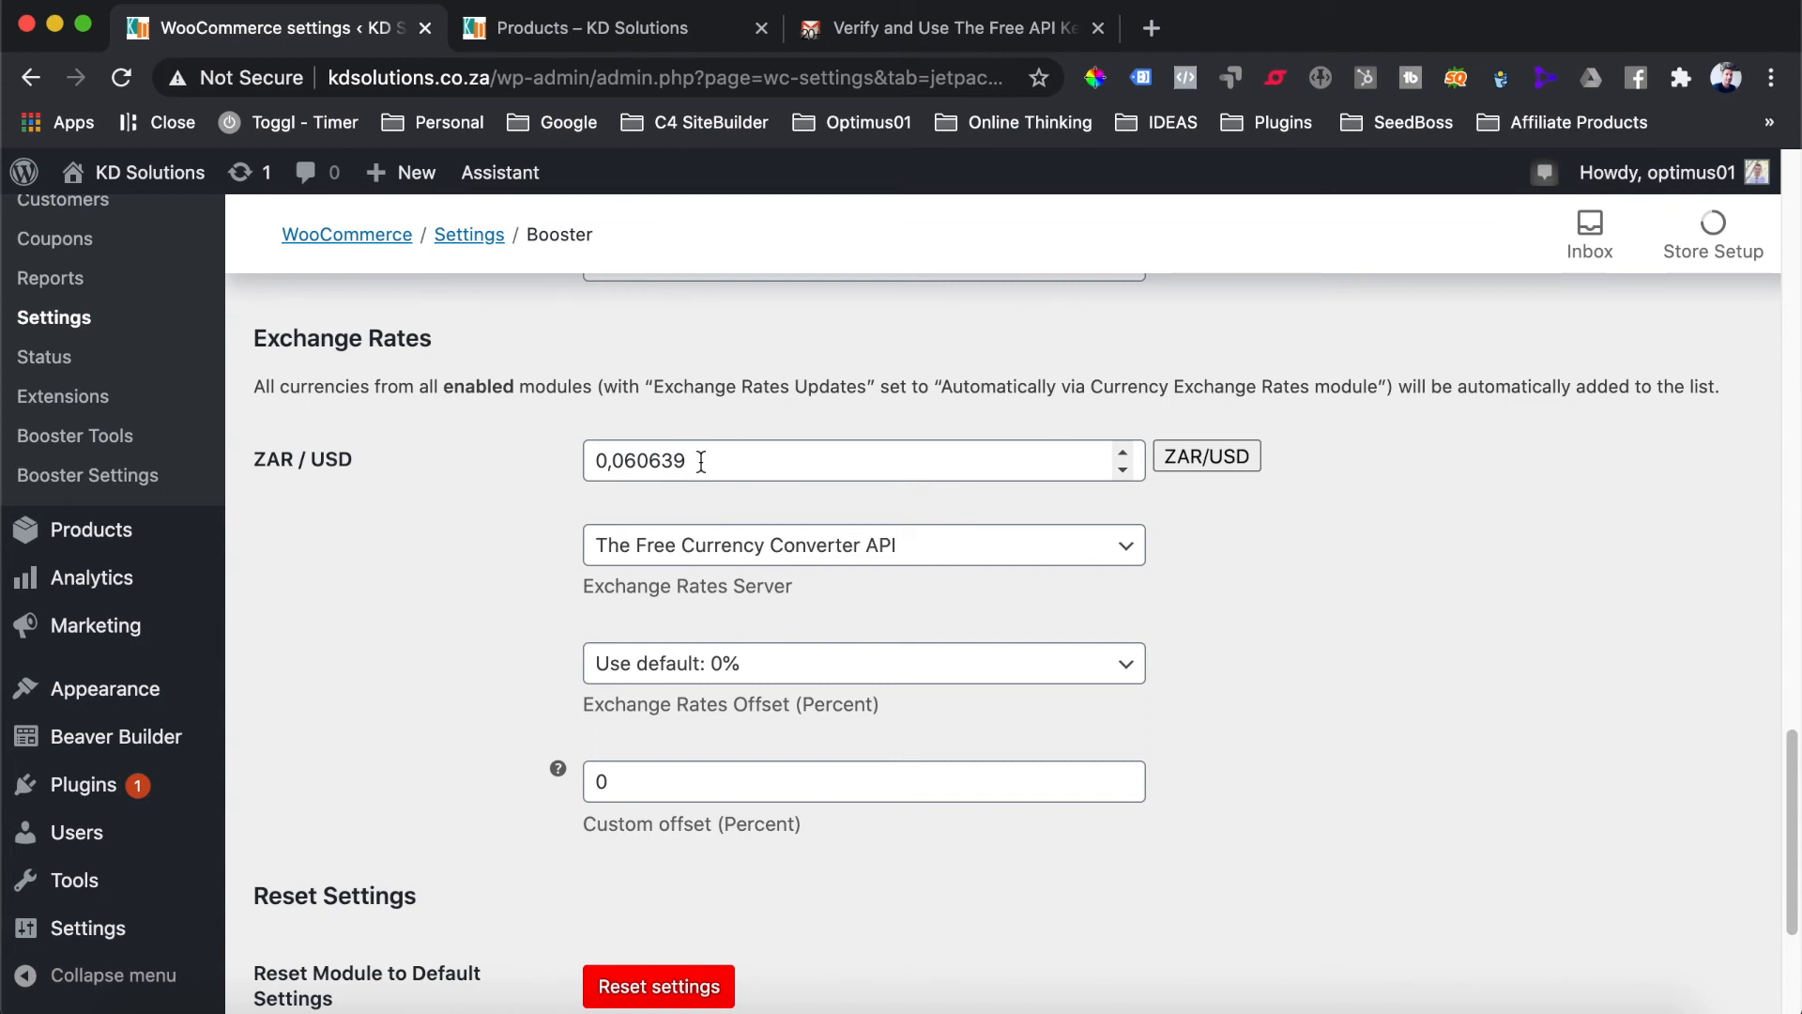
{"action": "scroll", "coordinate": [702, 462], "scroll_direction": "down", "scroll_amount": 5}
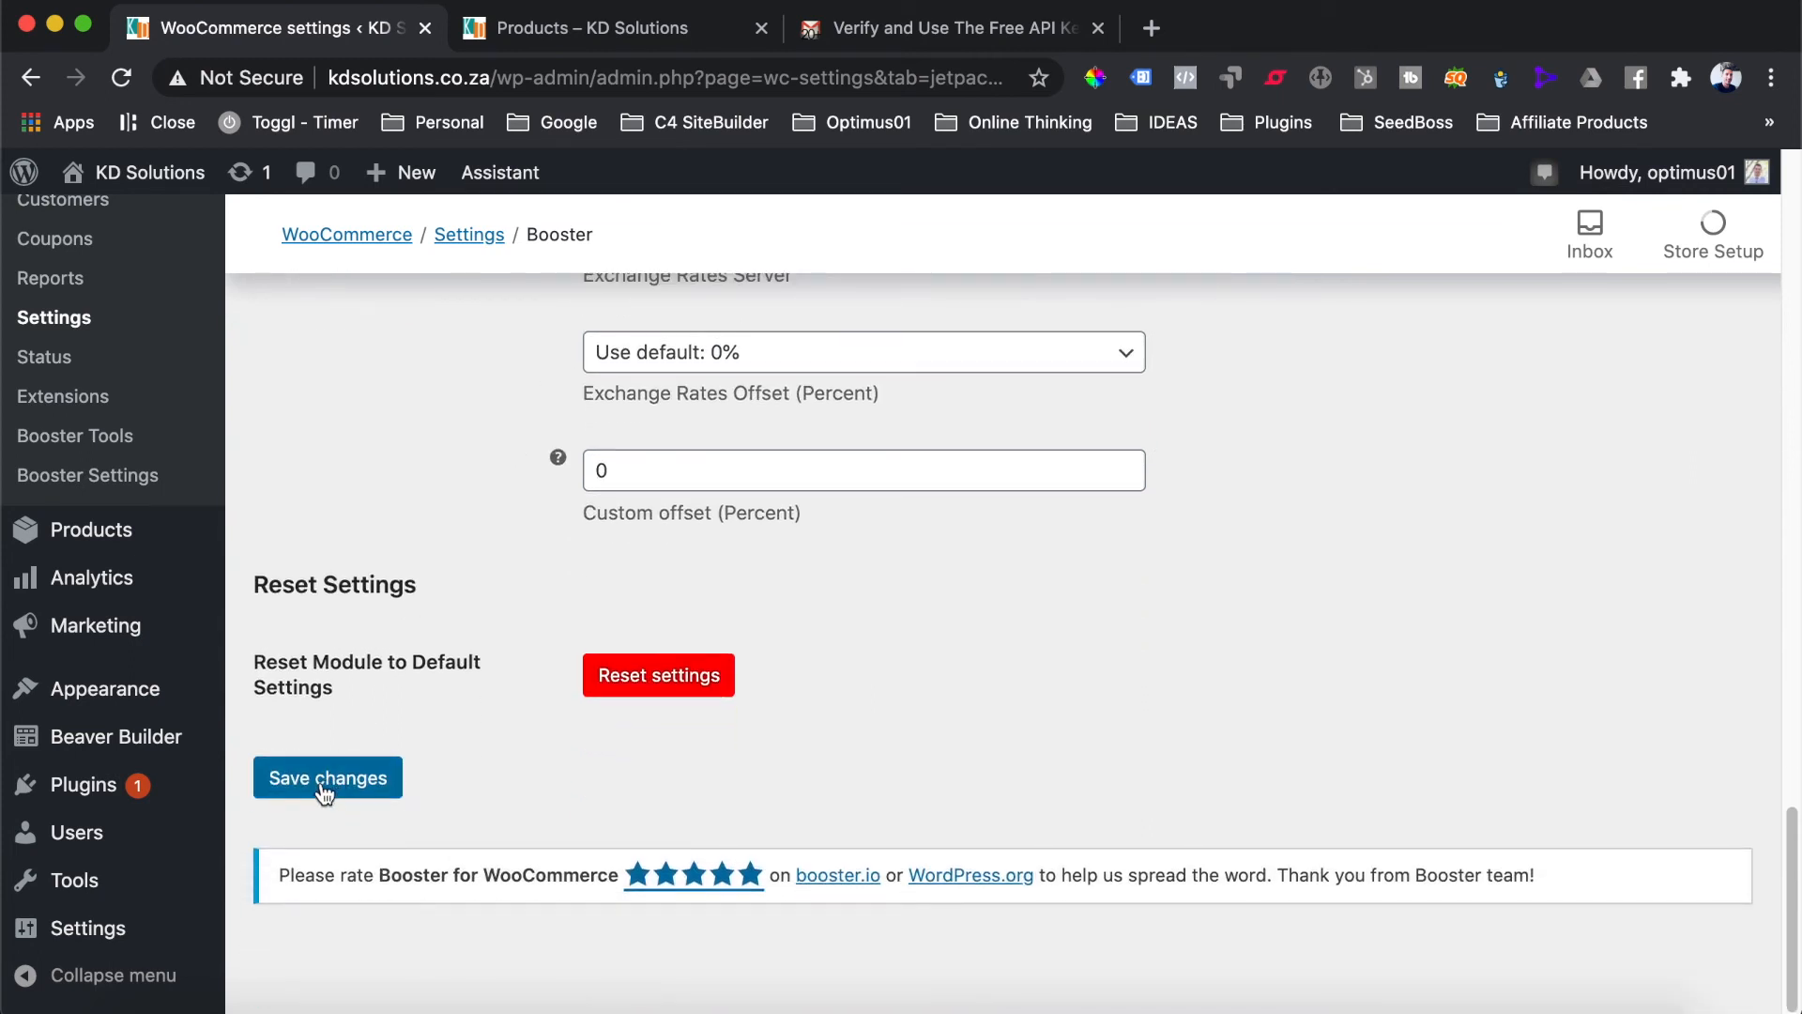
{"action": "left_click", "coordinate": [323, 788]}
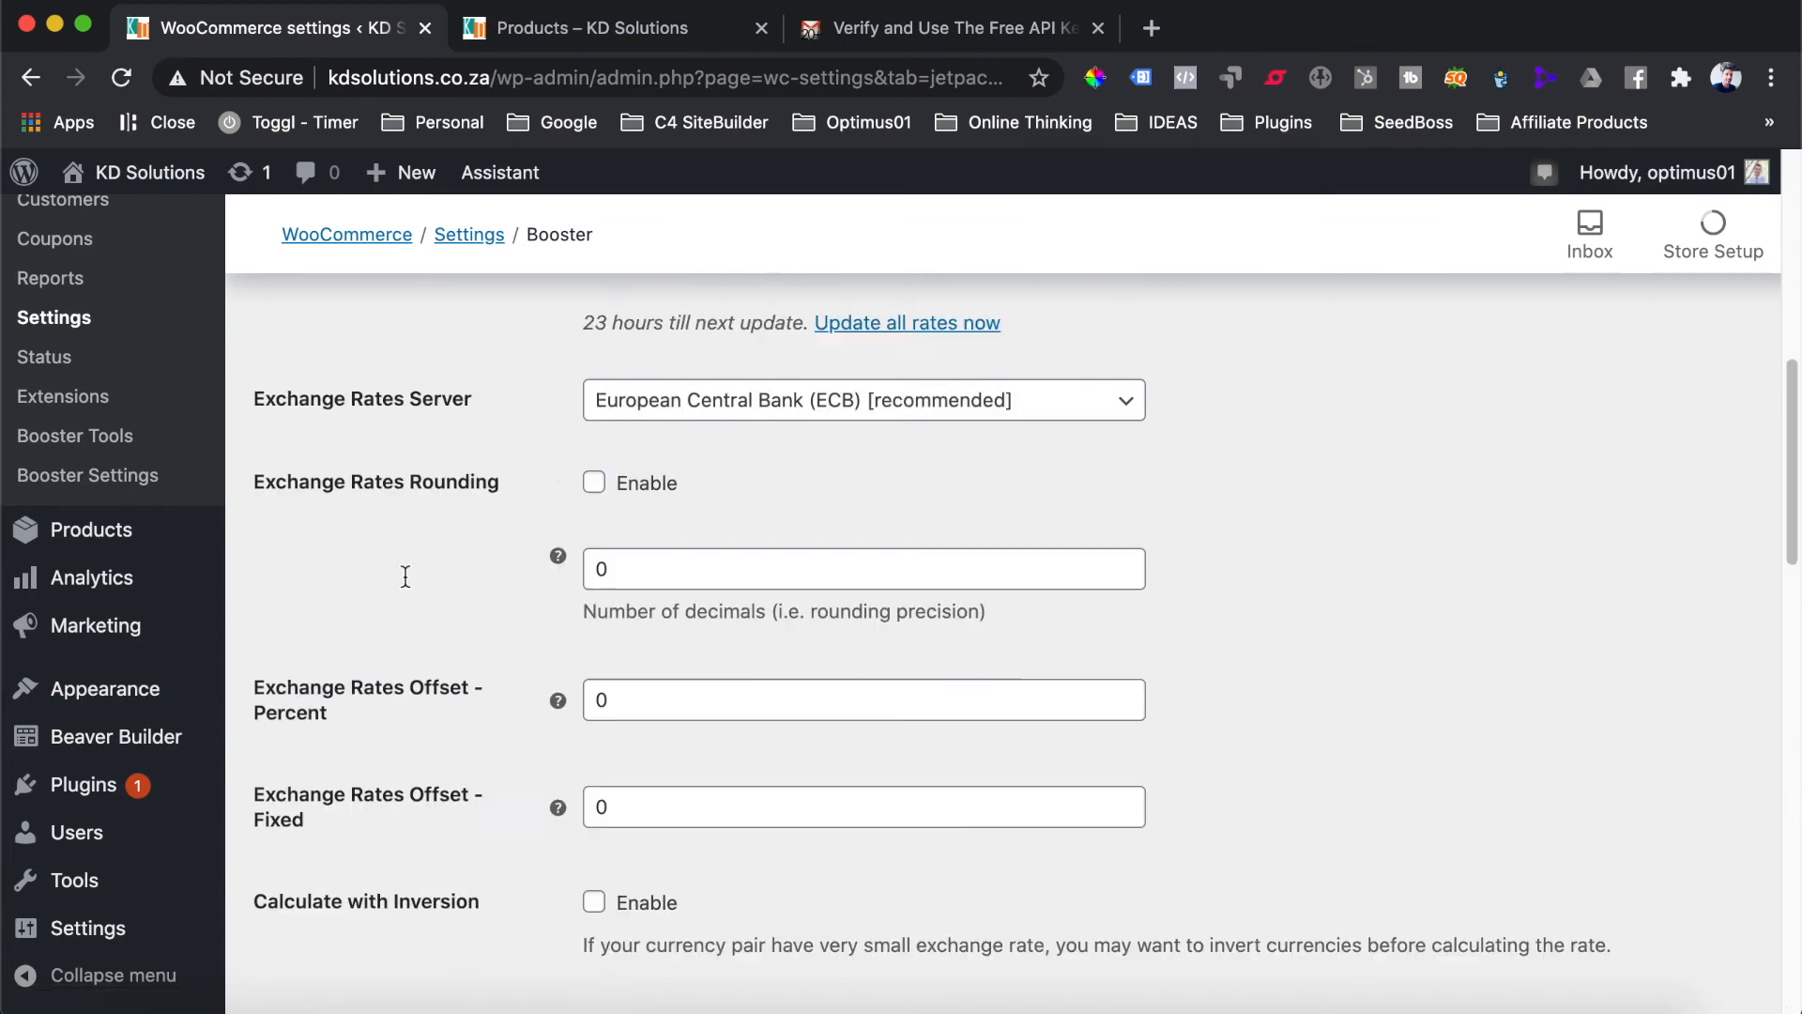
{"action": "scroll", "coordinate": [404, 586], "scroll_direction": "down", "scroll_amount": 10}
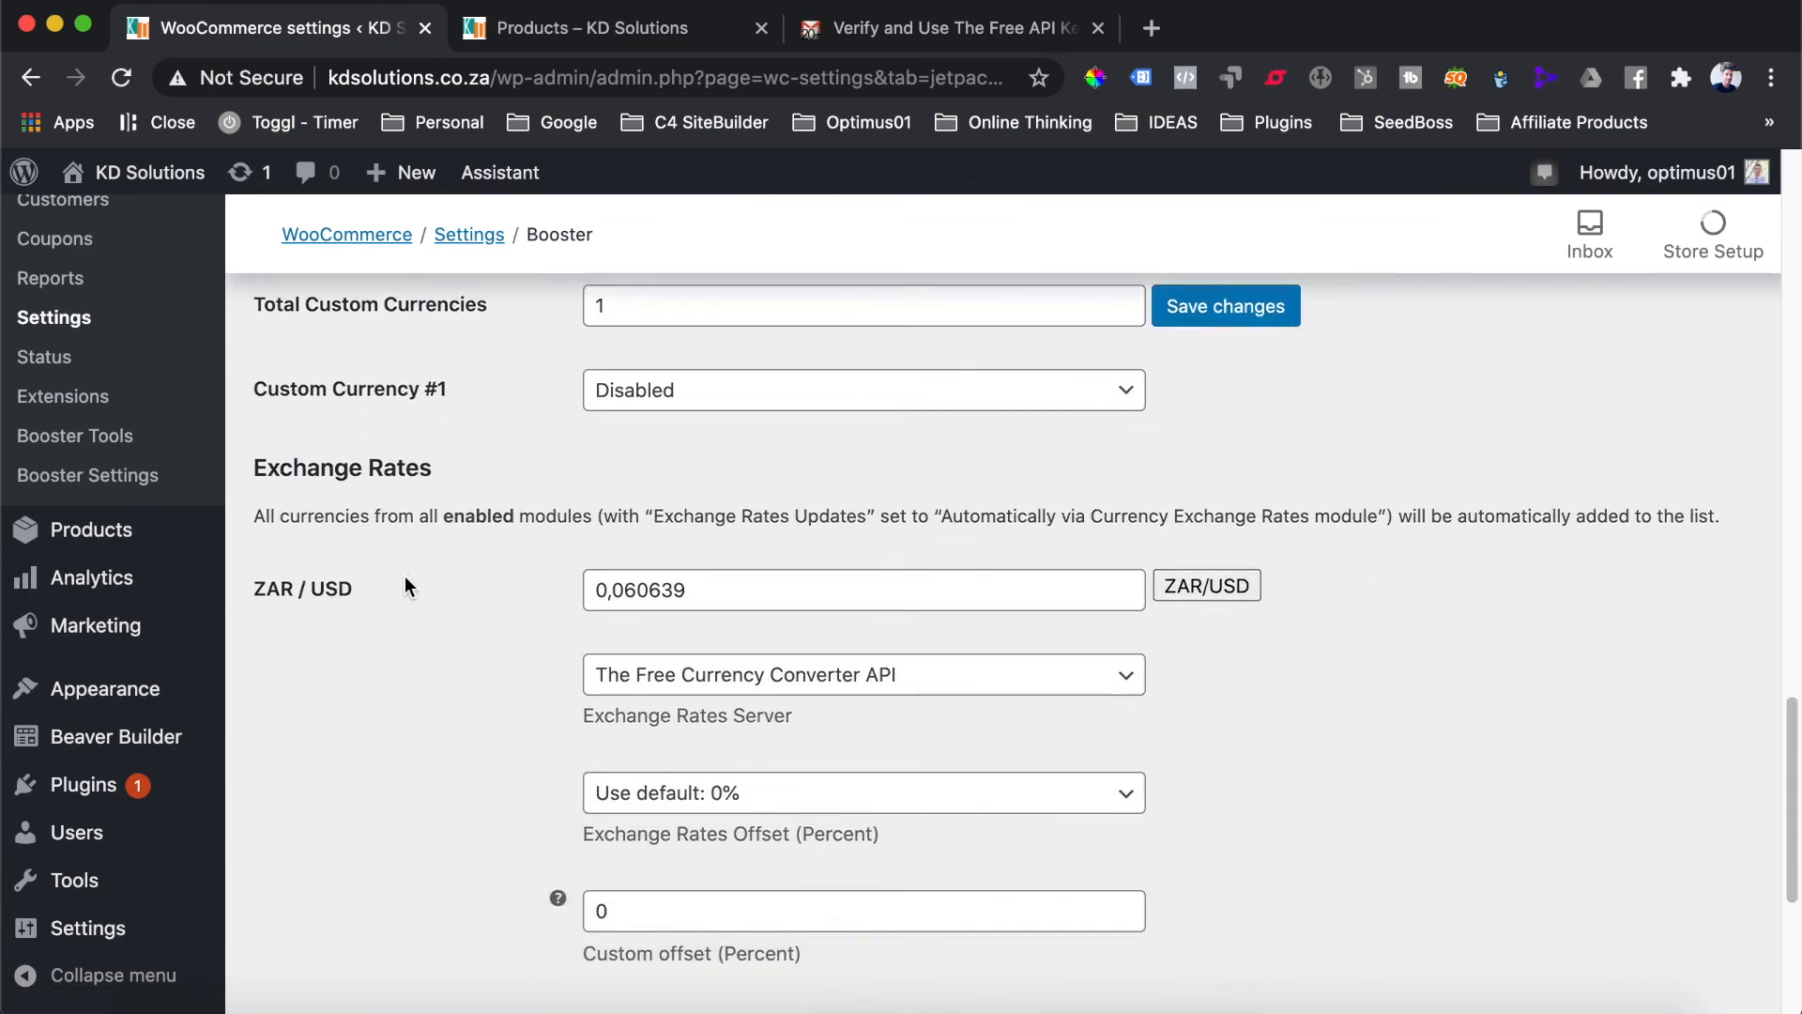
{"action": "scroll", "coordinate": [405, 580], "scroll_direction": "down", "scroll_amount": 3}
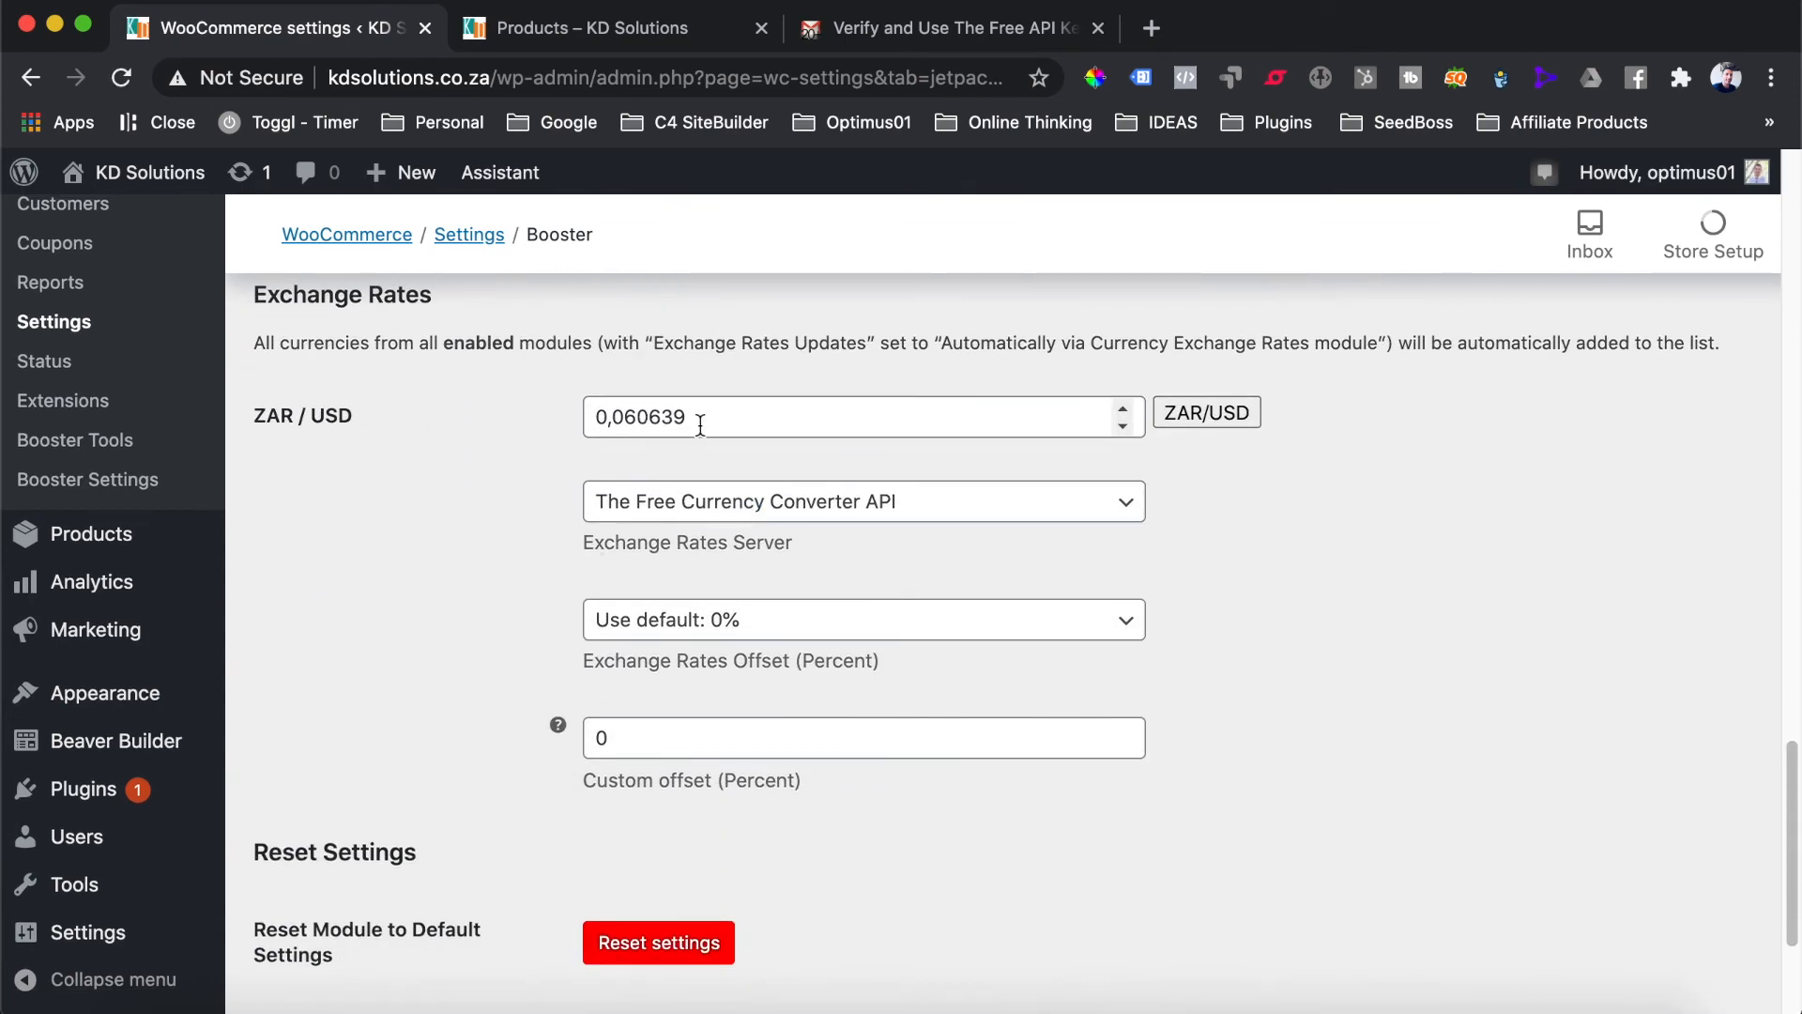
Fill Group #1 in Prices and Currencies by Country with the fetched ZAR/USD rate and save the module
{"action": "scroll", "coordinate": [905, 546], "scroll_direction": "up", "scroll_amount": 20}
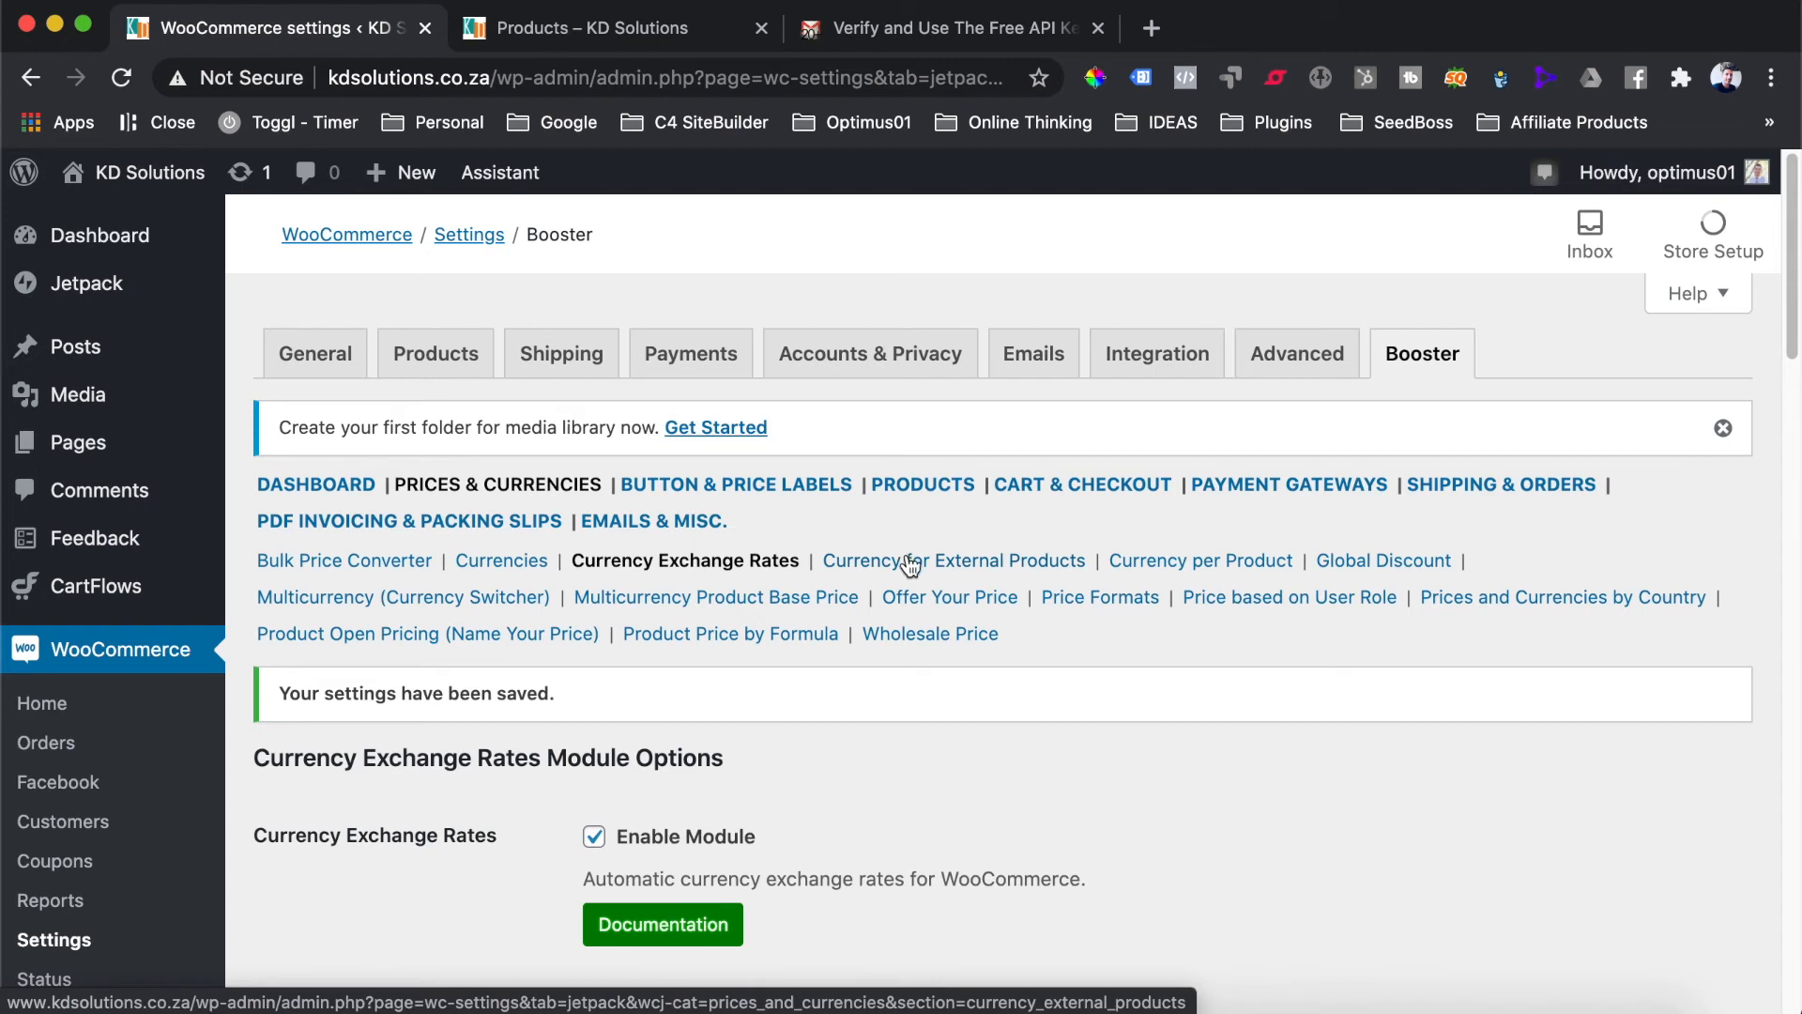
{"action": "left_click", "coordinate": [1456, 606]}
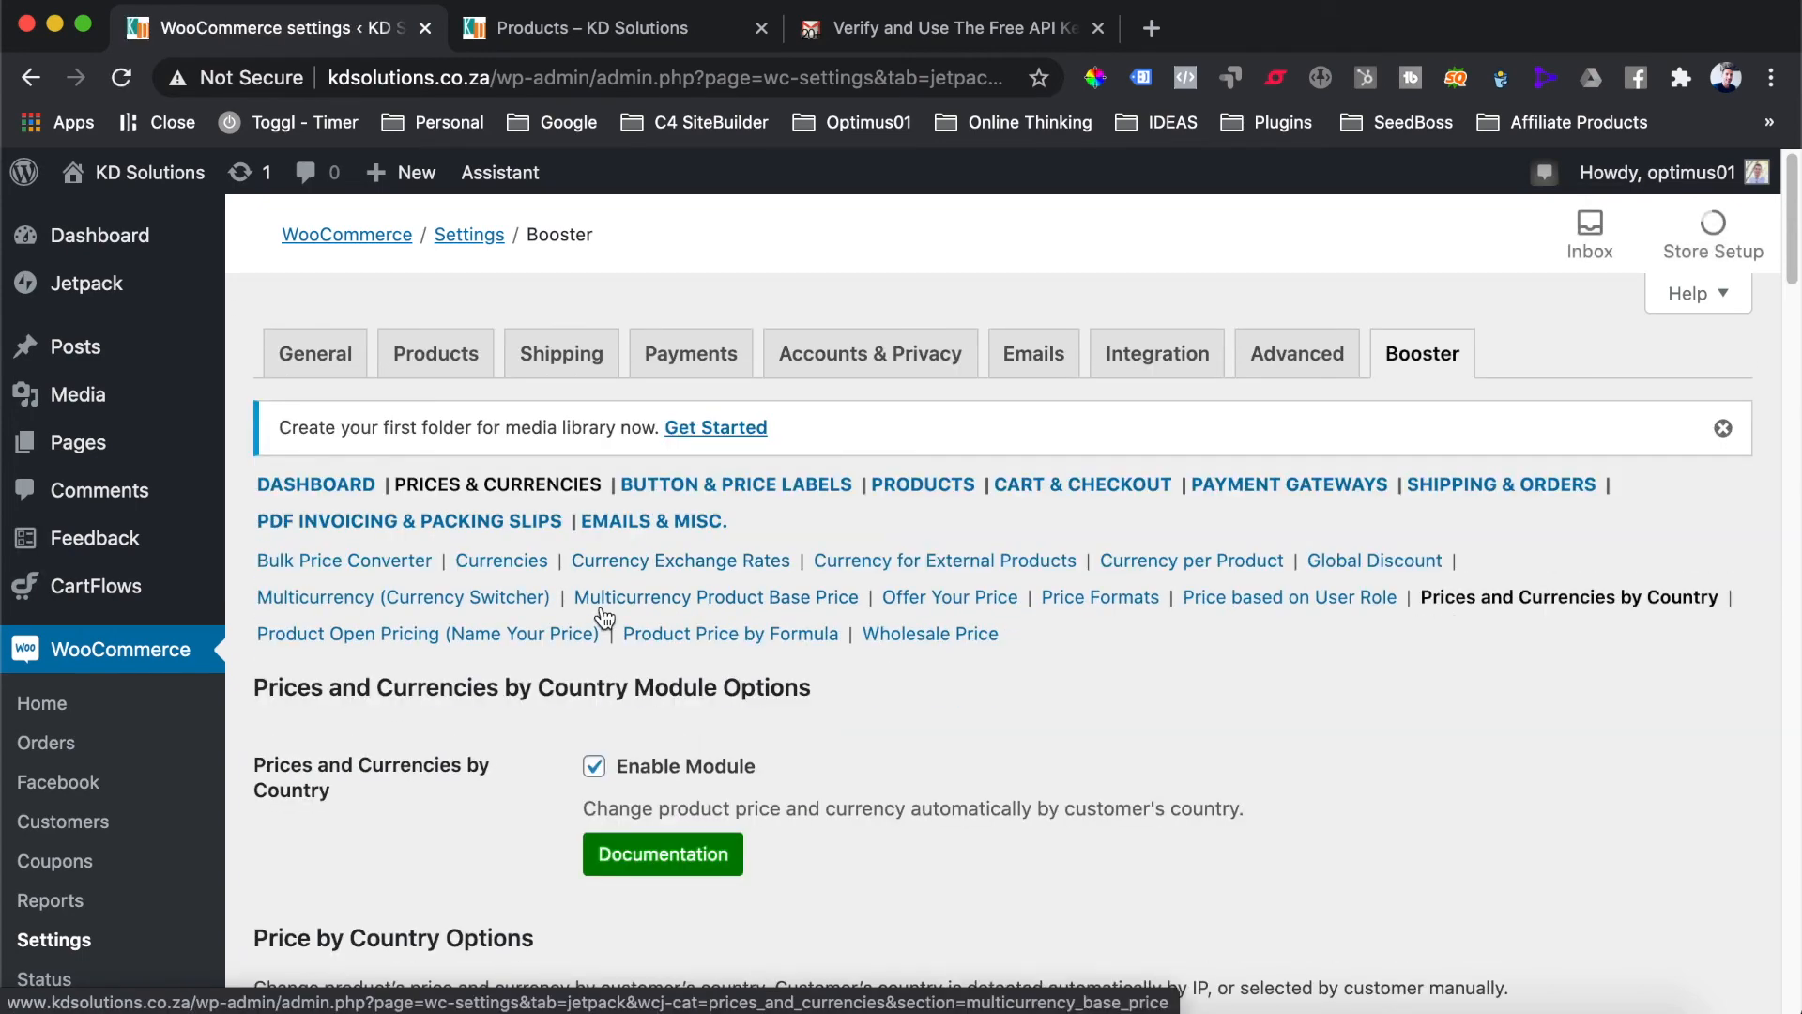
{"action": "scroll", "coordinate": [601, 615], "scroll_direction": "down", "scroll_amount": 8}
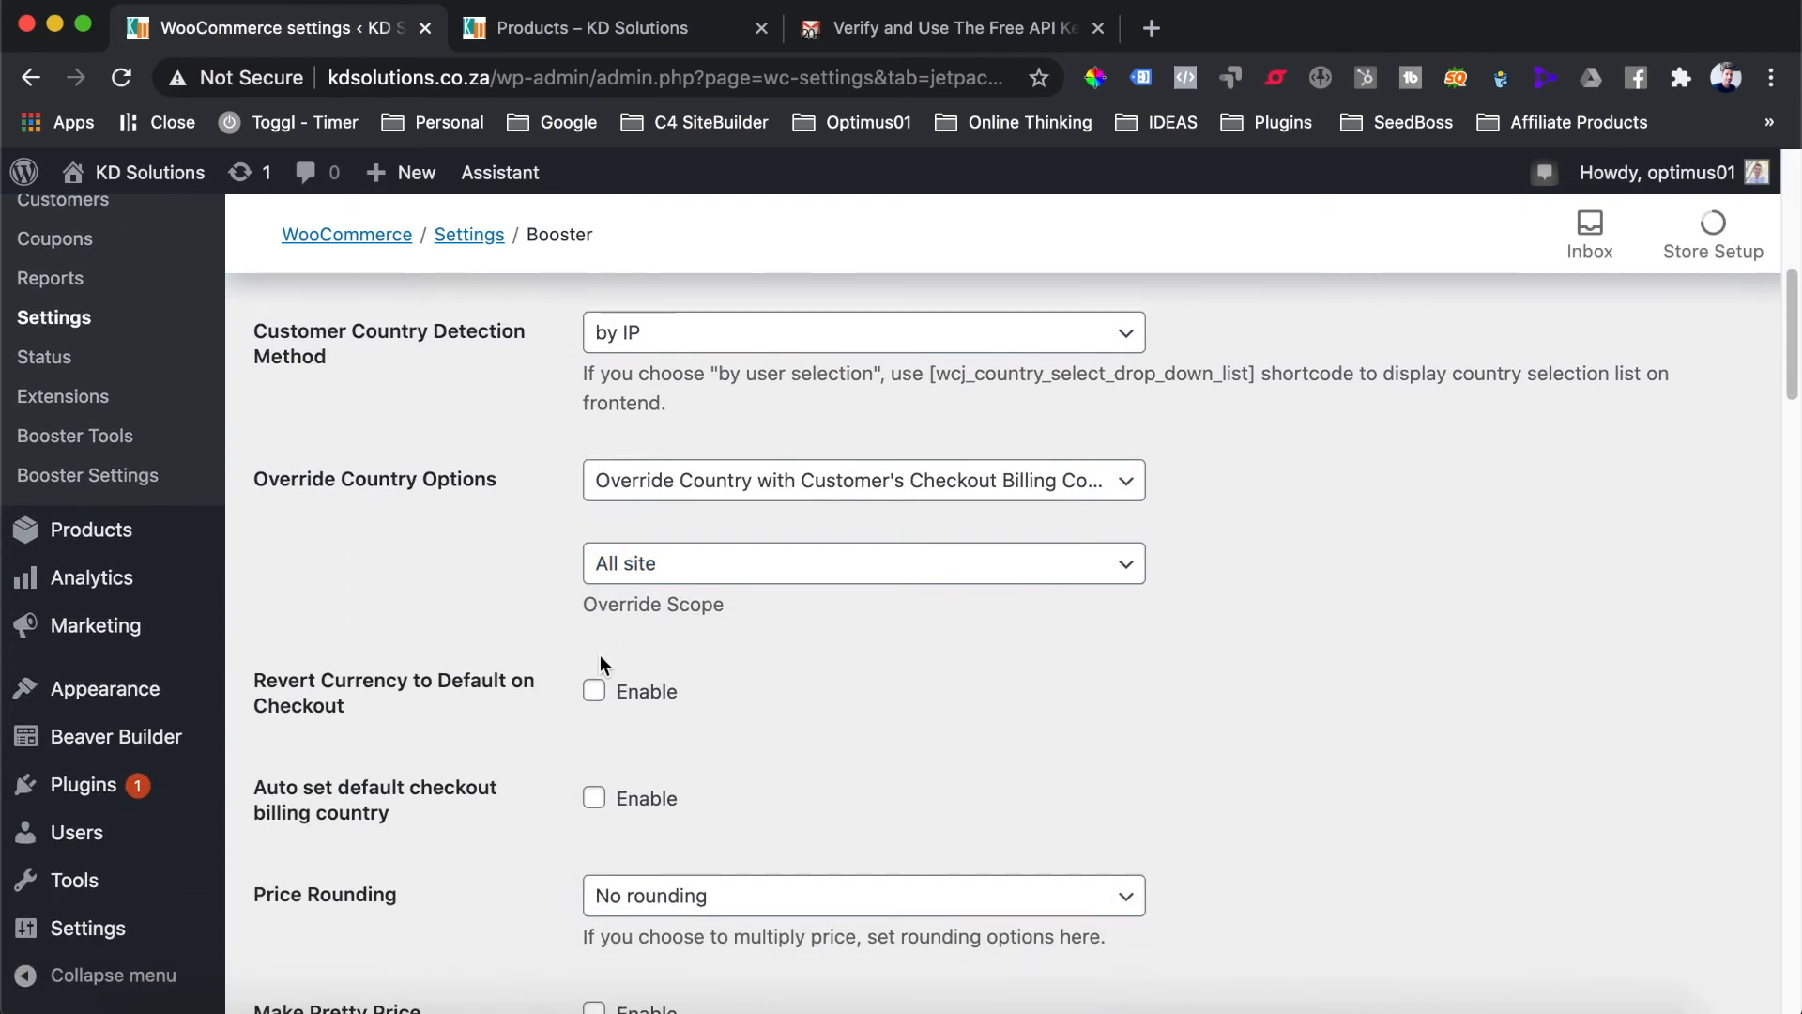
{"action": "scroll", "coordinate": [600, 656], "scroll_direction": "down", "scroll_amount": 12}
{"action": "scroll", "coordinate": [594, 768], "scroll_direction": "down", "scroll_amount": 12}
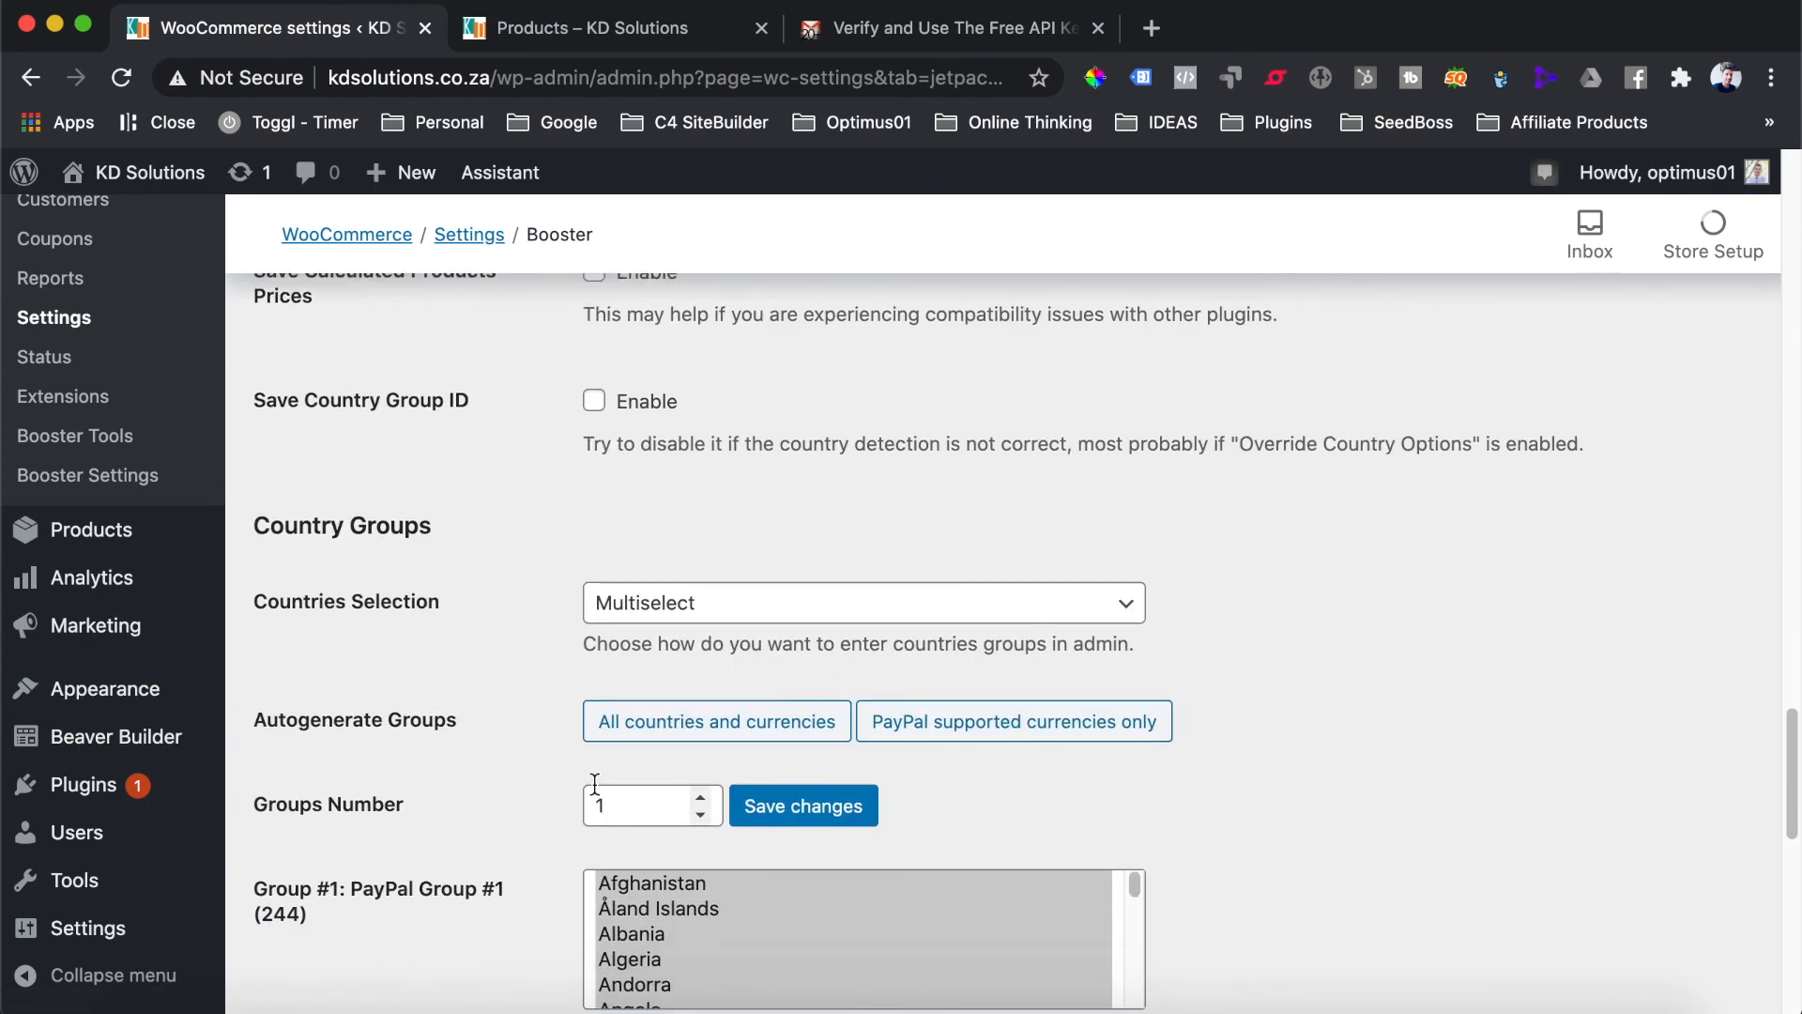
{"action": "scroll", "coordinate": [594, 783], "scroll_direction": "down", "scroll_amount": 12}
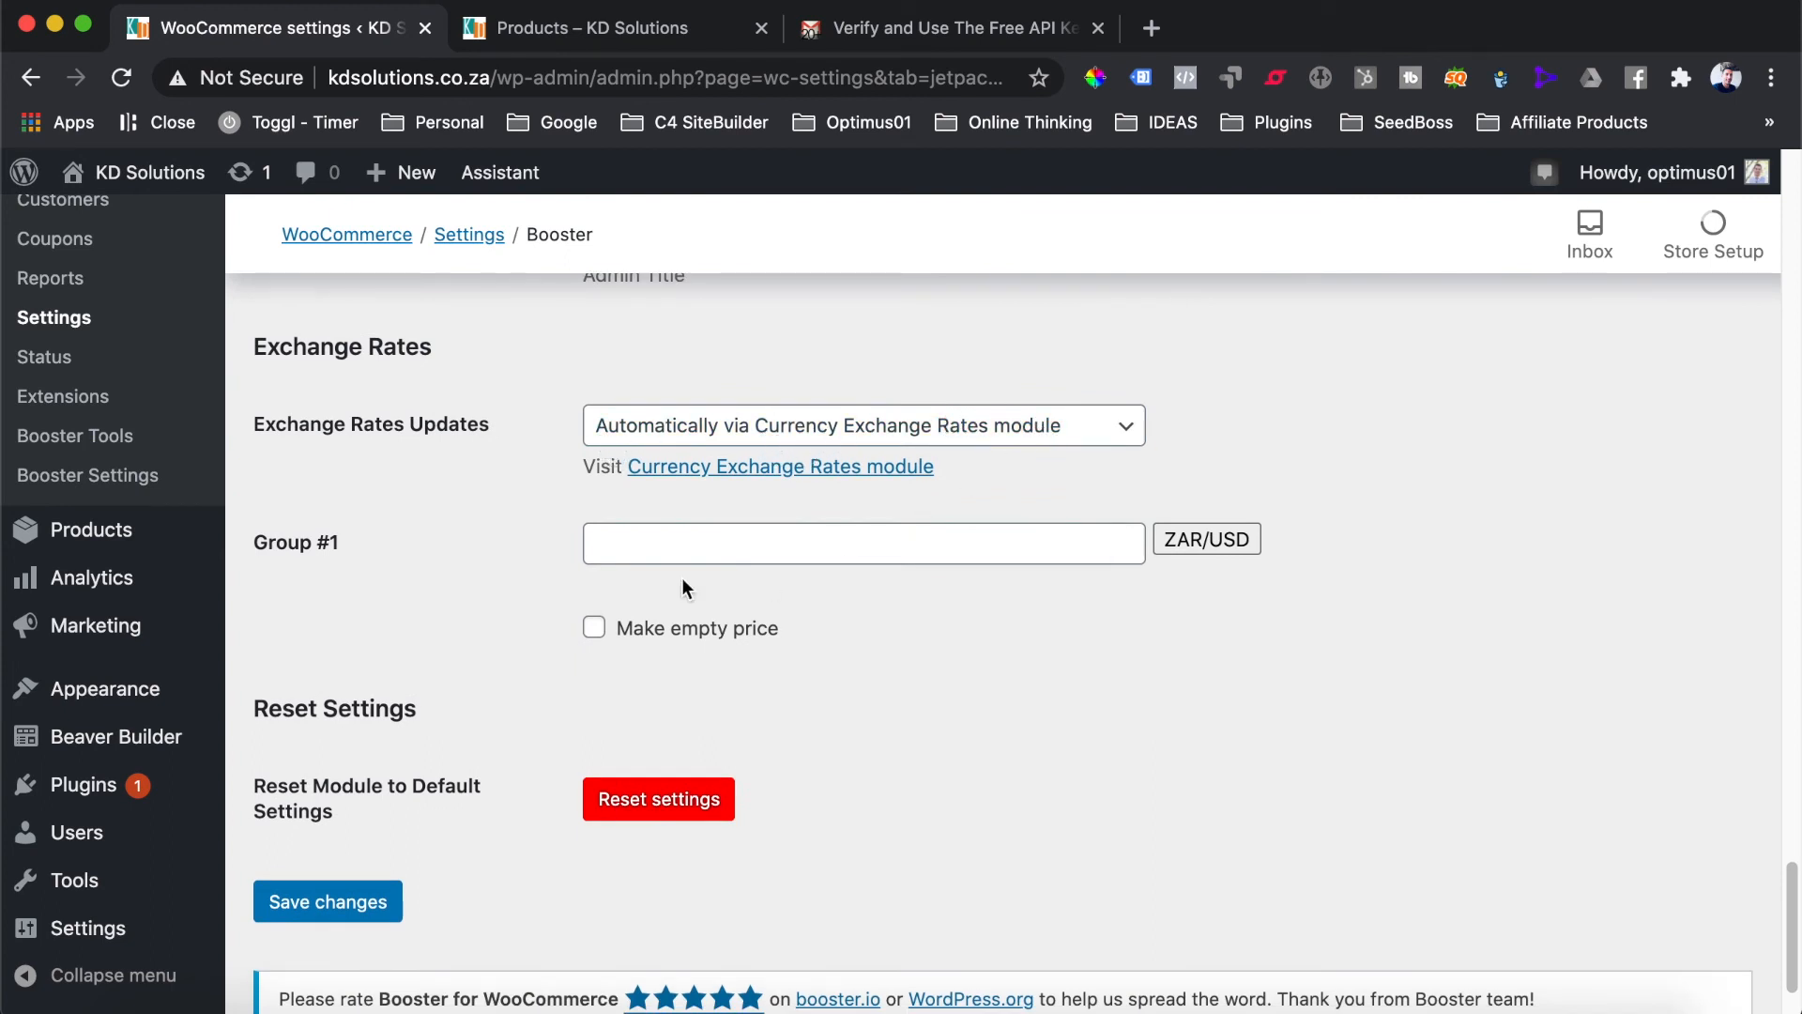
{"action": "left_click", "coordinate": [603, 546]}
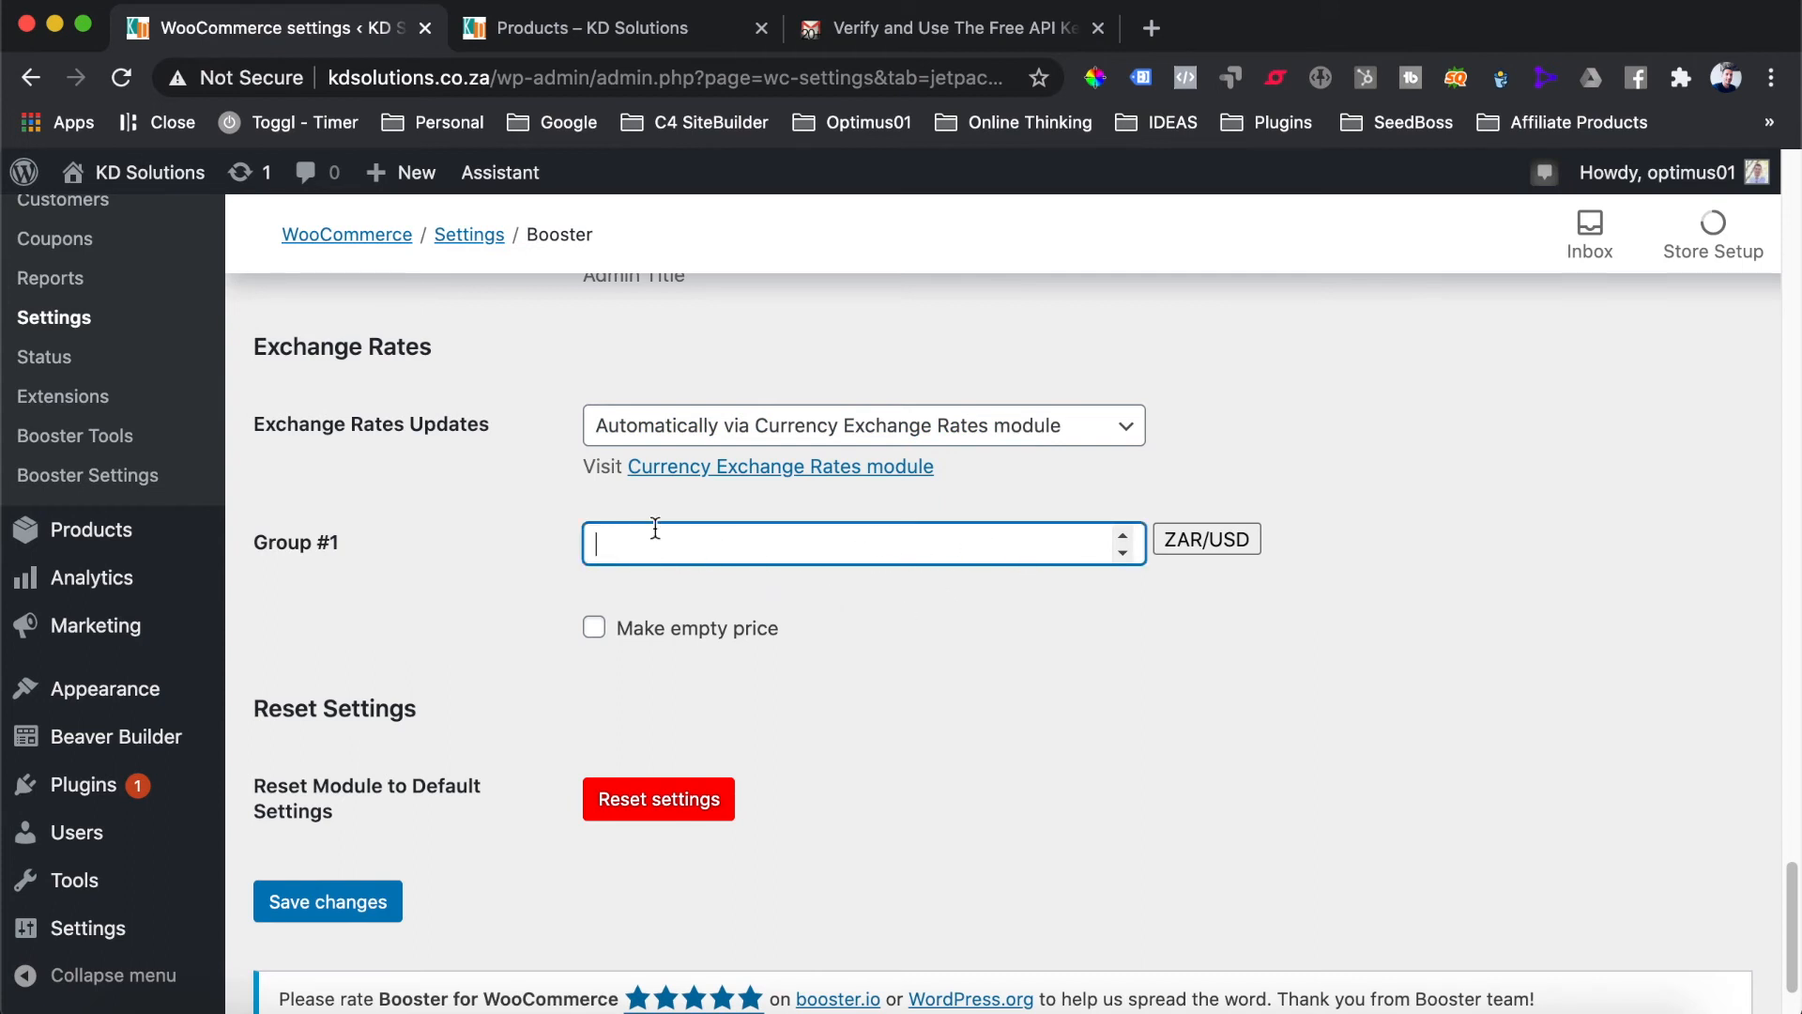
{"action": "left_click", "coordinate": [1197, 549]}
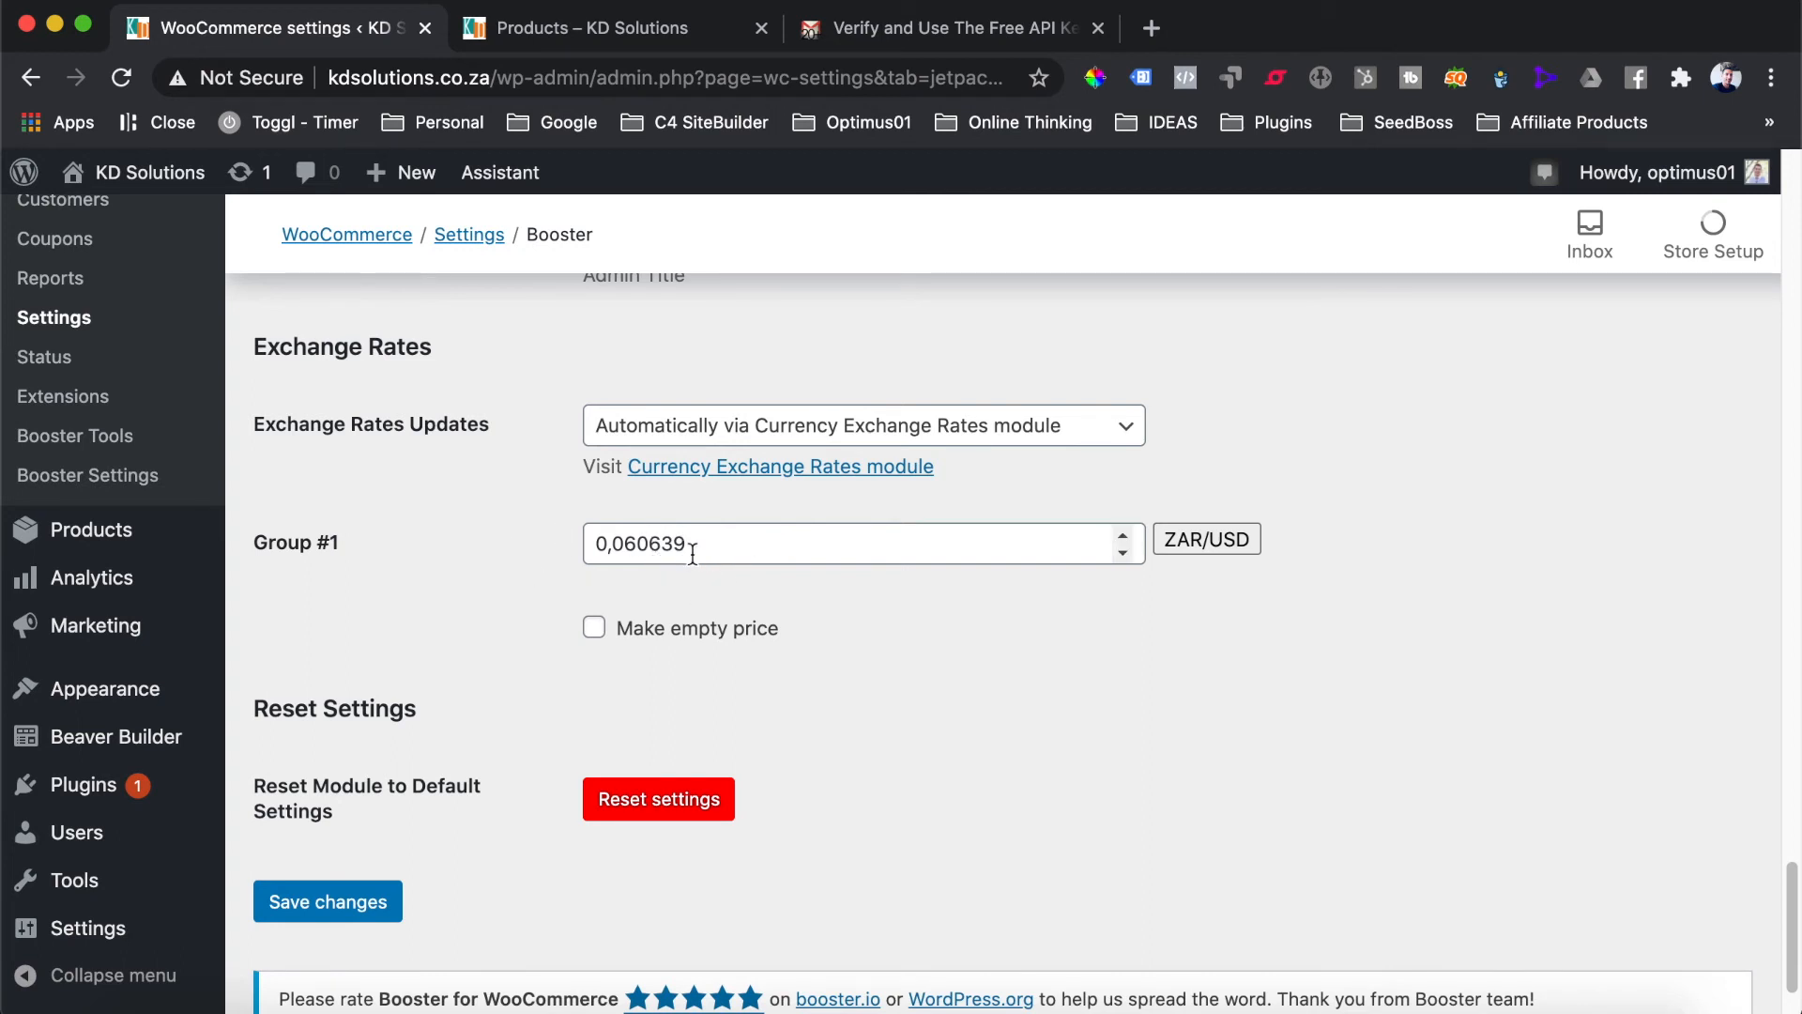
{"action": "left_click", "coordinate": [364, 913]}
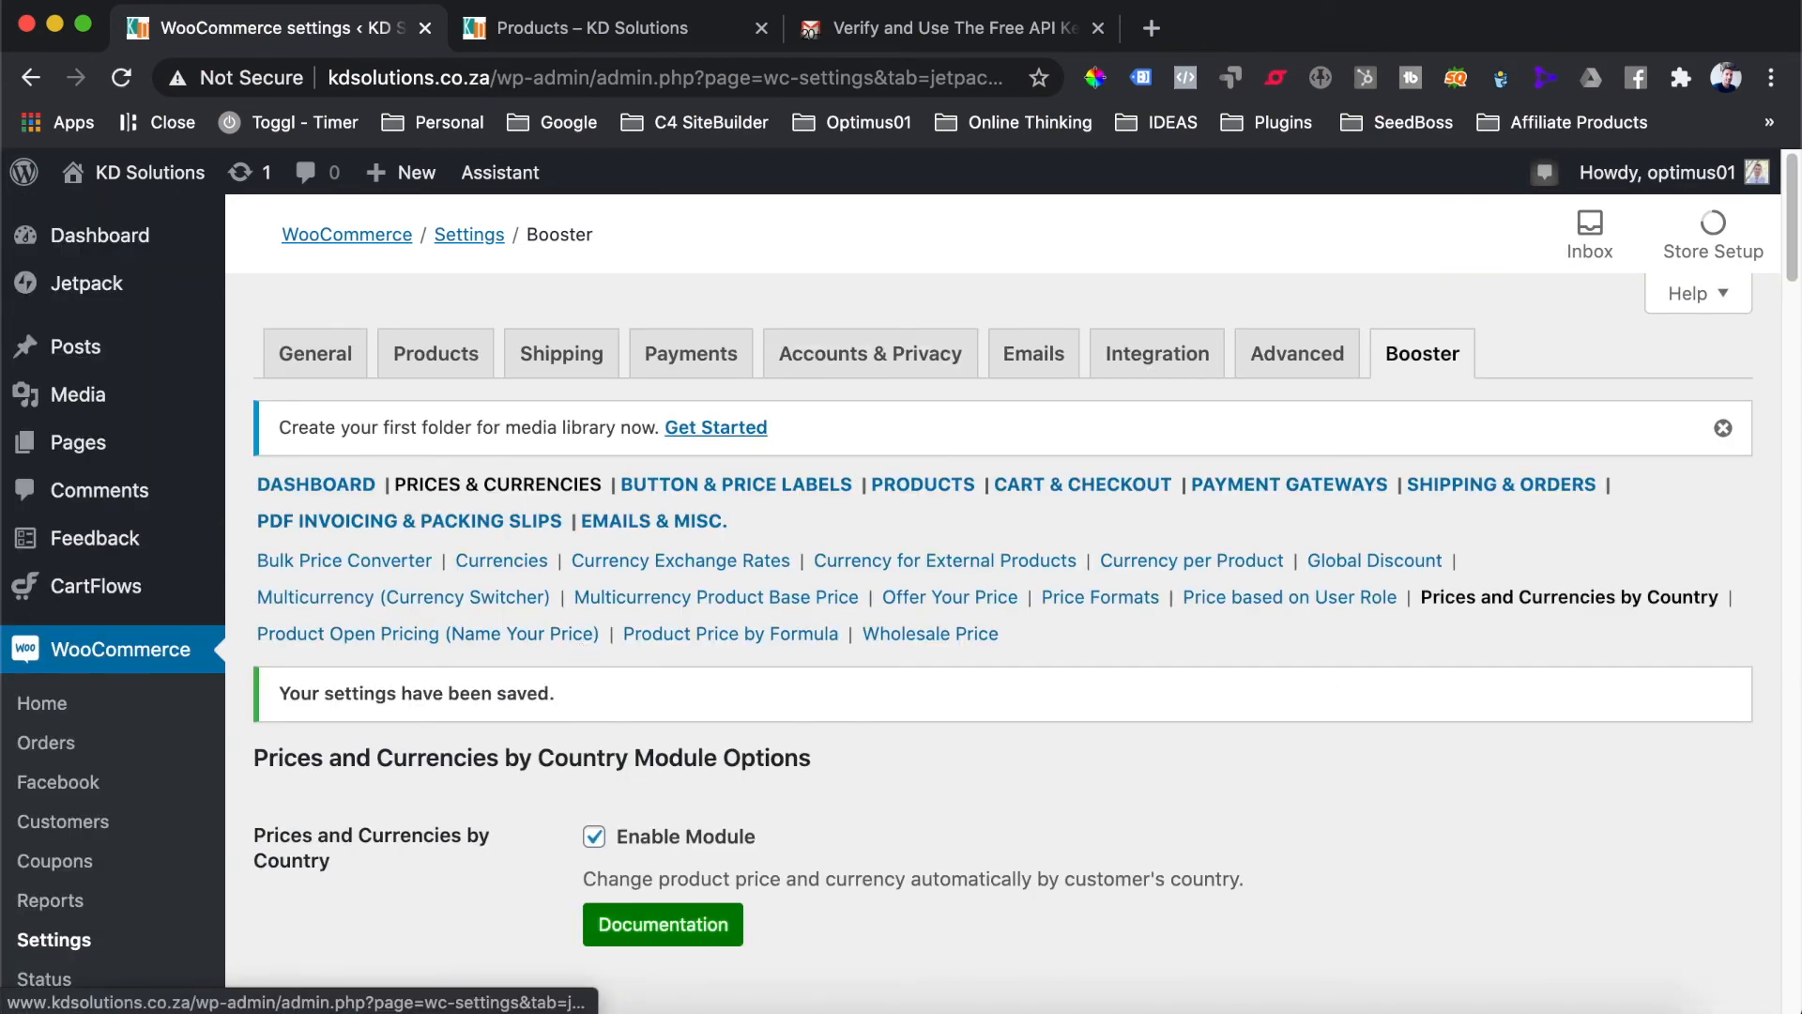
Reload the storefront's Shop page and examine the regular and sale prices of the products in dollars
{"action": "left_click", "coordinate": [535, 27]}
{"action": "scroll", "coordinate": [785, 632], "scroll_direction": "down", "scroll_amount": 4}
{"action": "scroll", "coordinate": [785, 632], "scroll_direction": "up", "scroll_amount": 5}
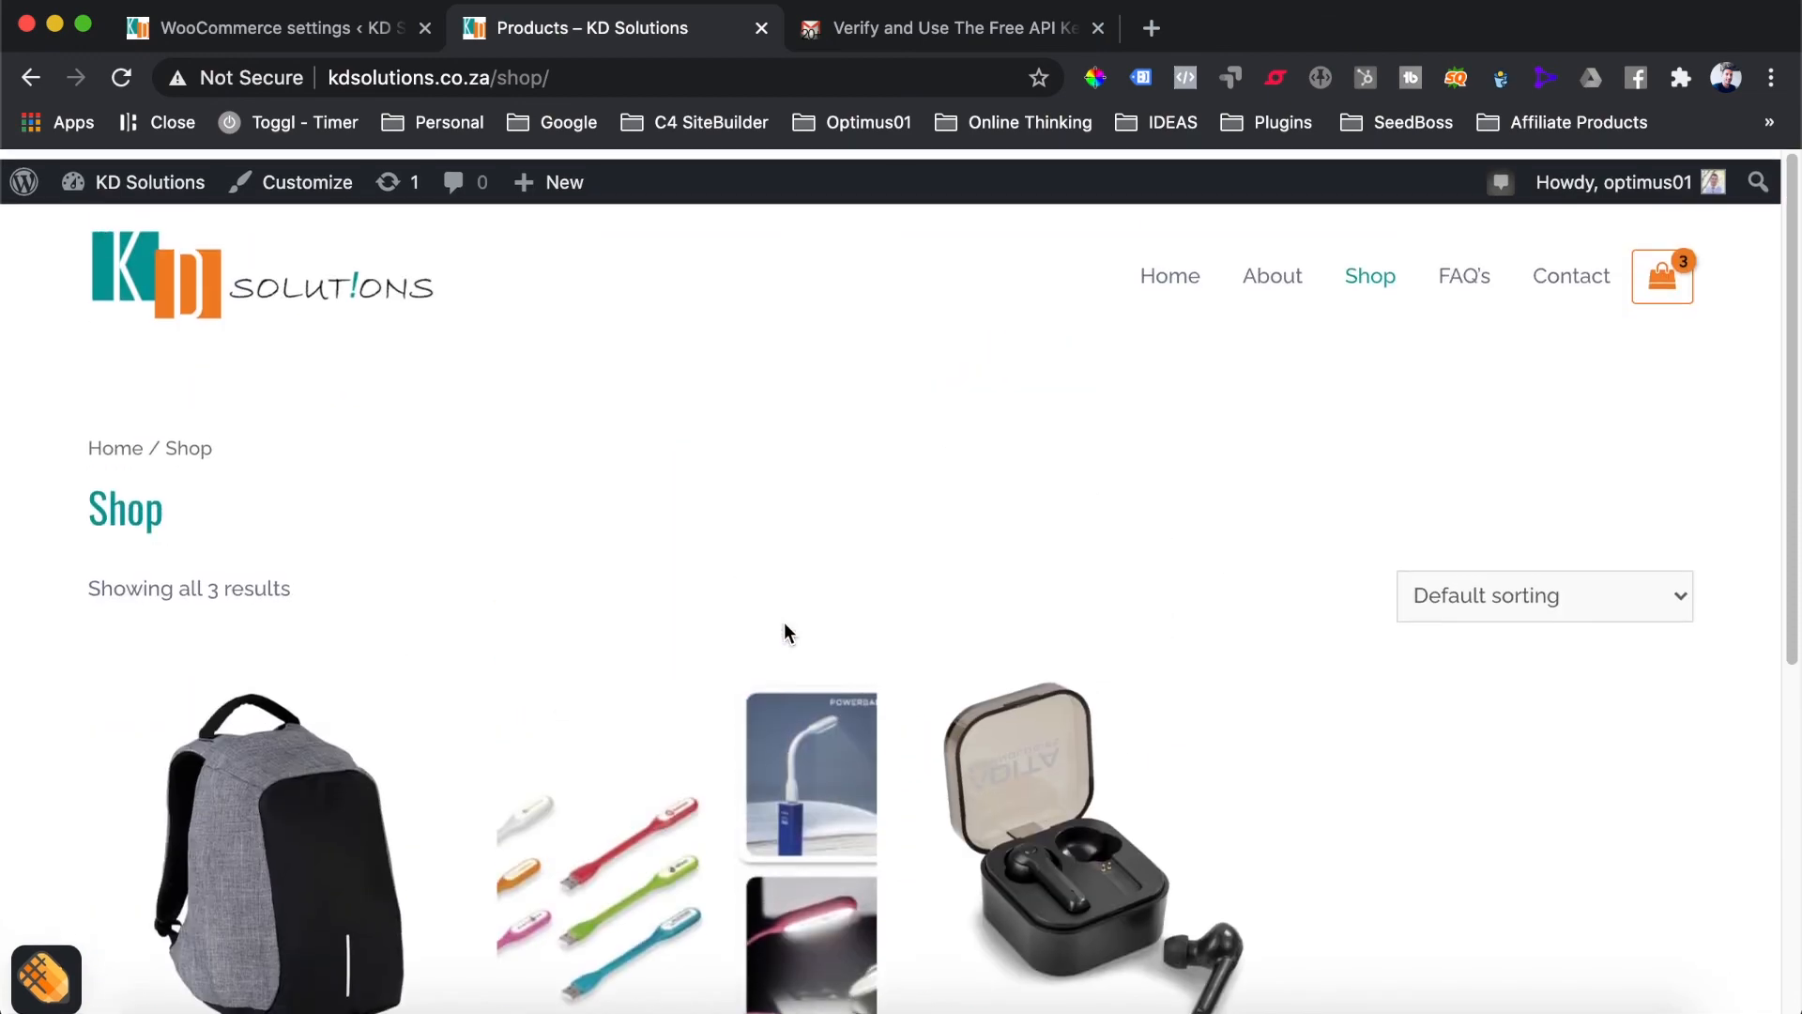
{"action": "left_click", "coordinate": [120, 77]}
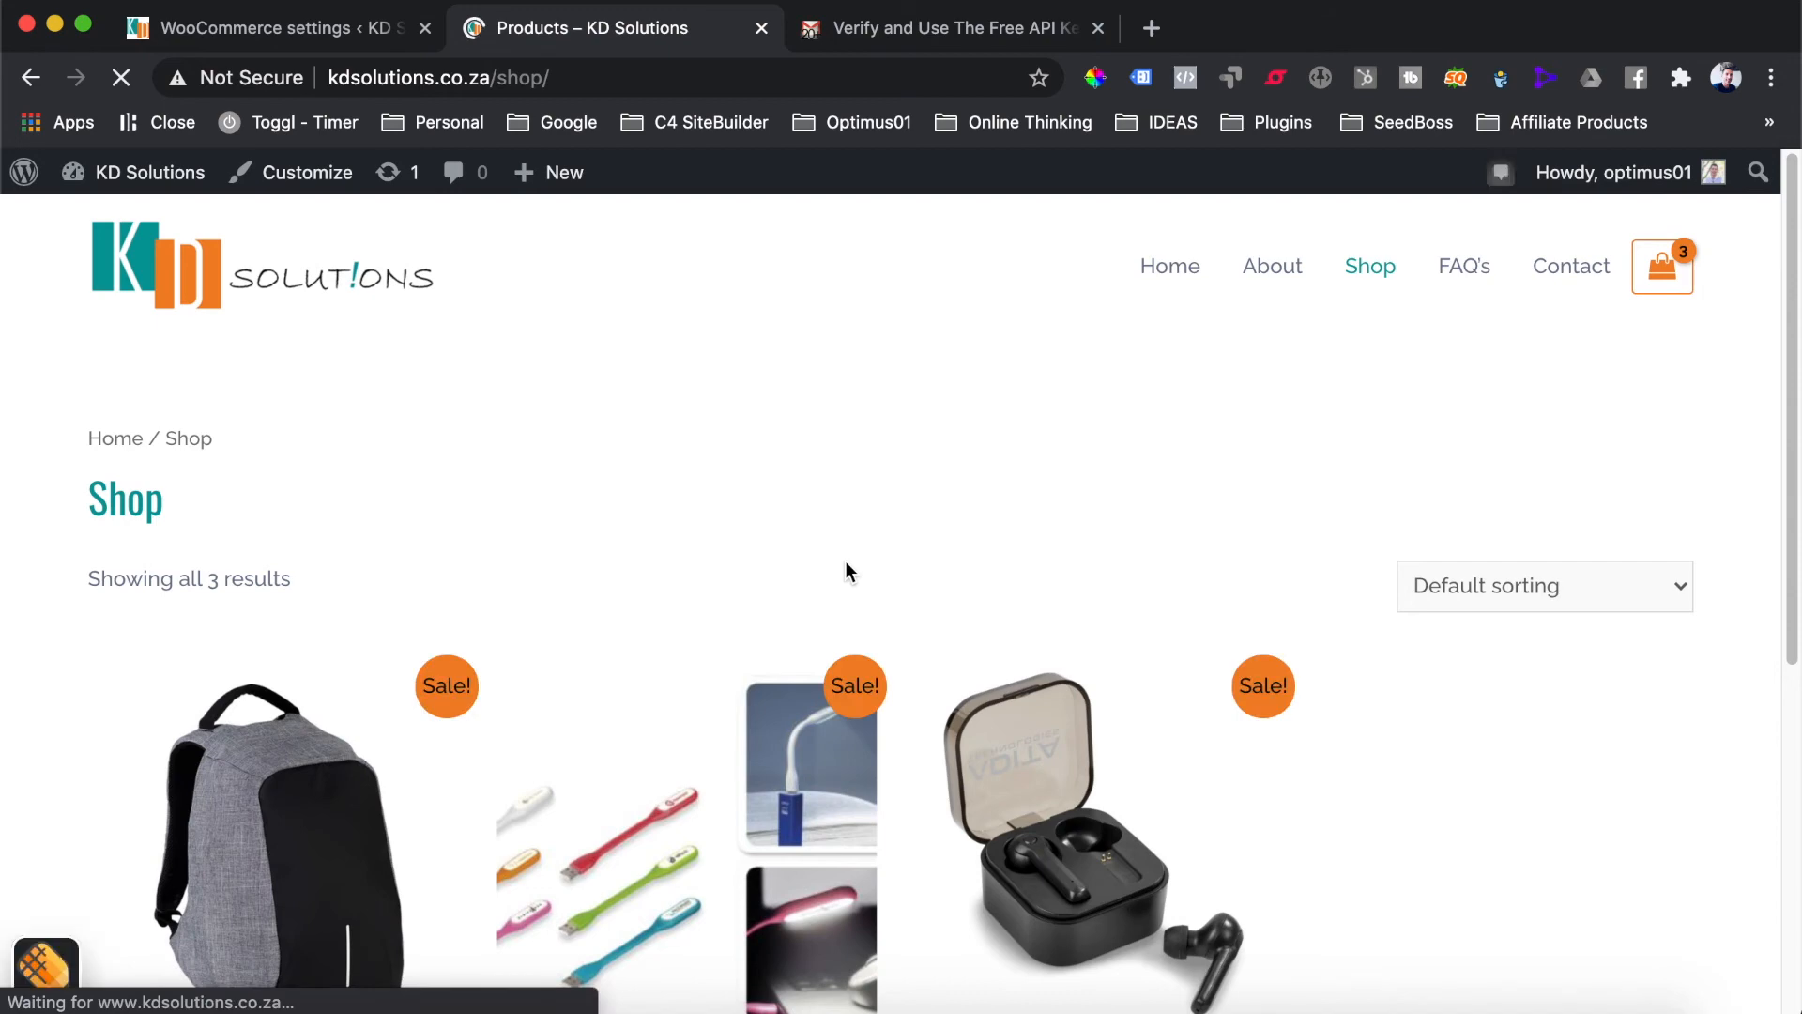
{"action": "scroll", "coordinate": [850, 572], "scroll_direction": "down", "scroll_amount": 5}
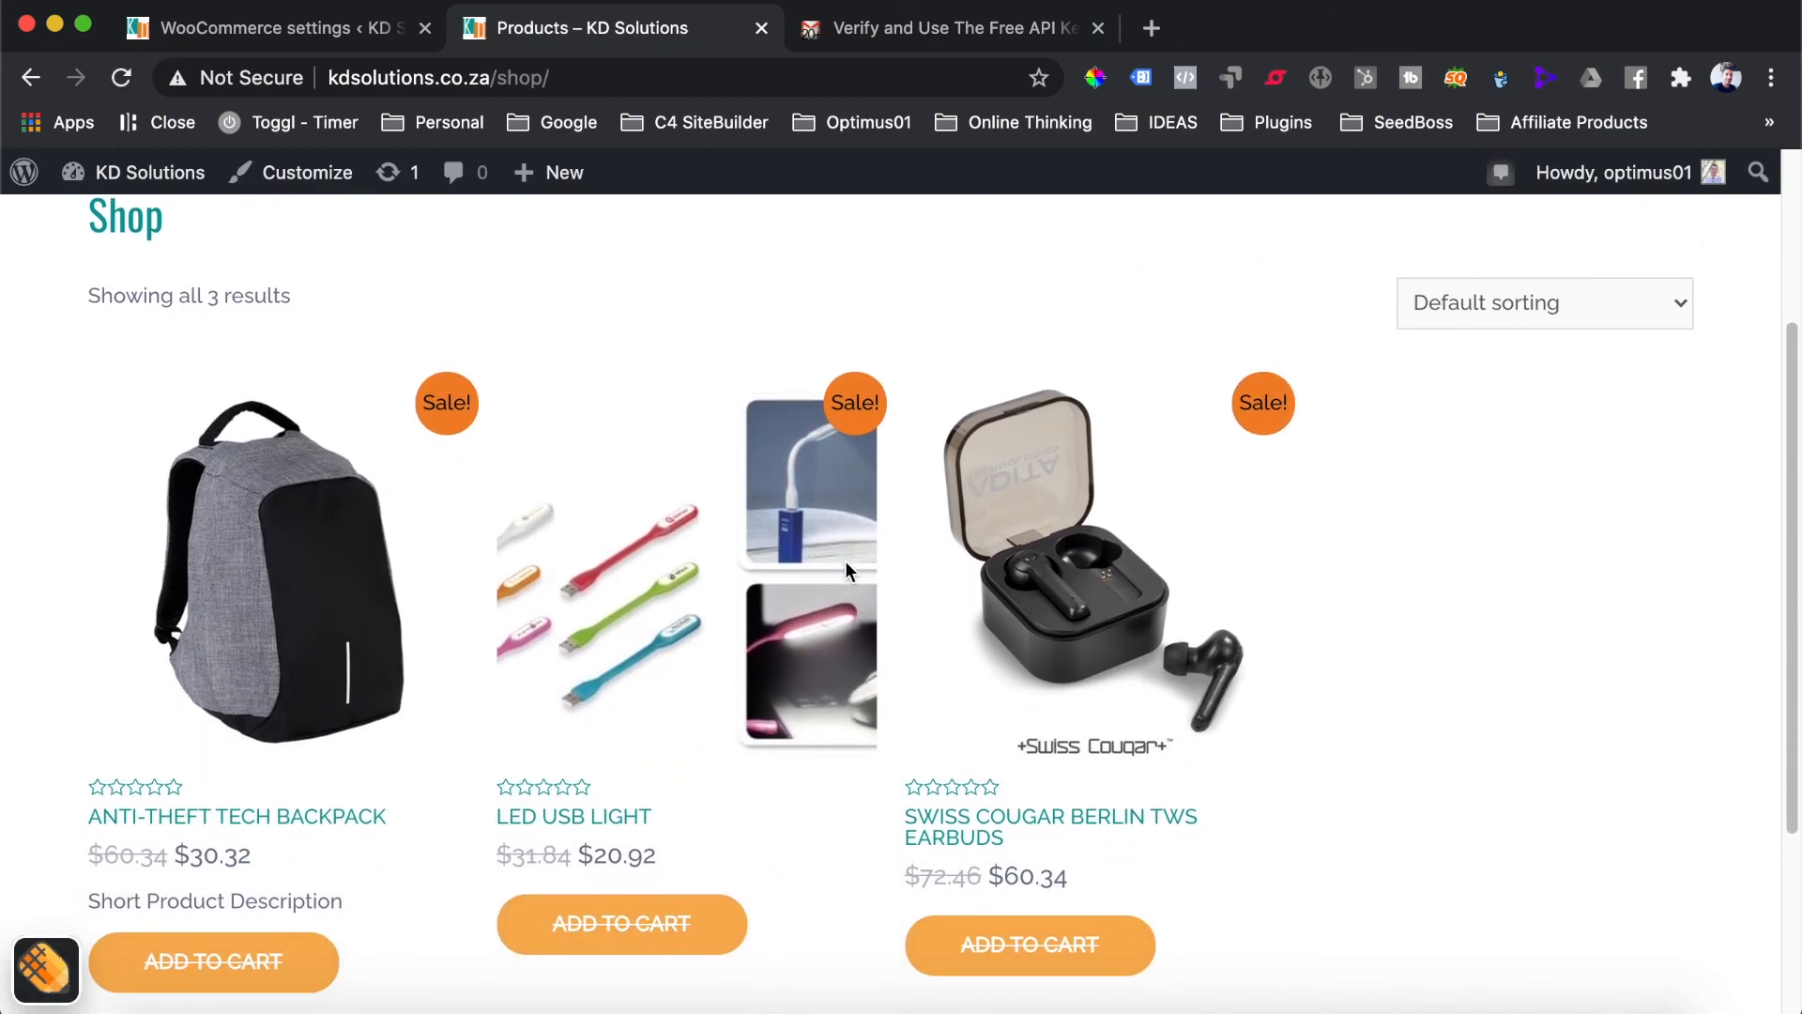
{"action": "scroll", "coordinate": [850, 572], "scroll_direction": "down", "scroll_amount": 2}
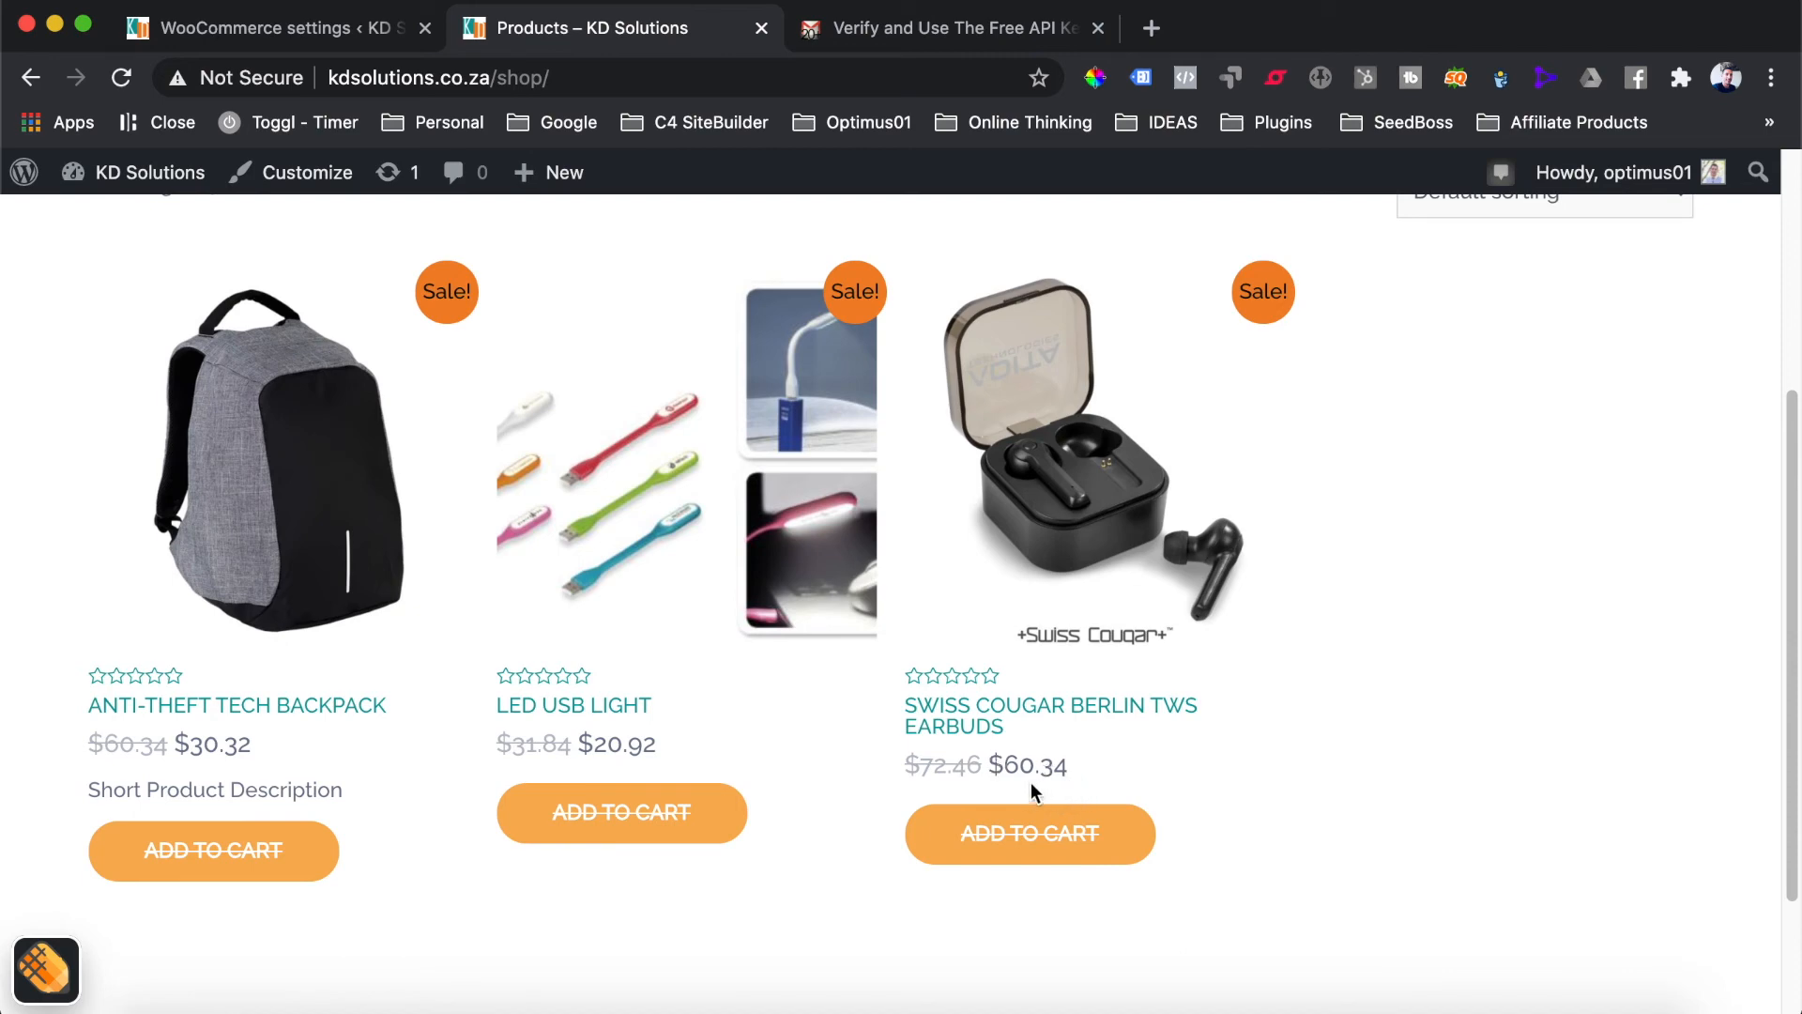
{"action": "left_click", "coordinate": [1002, 767]}
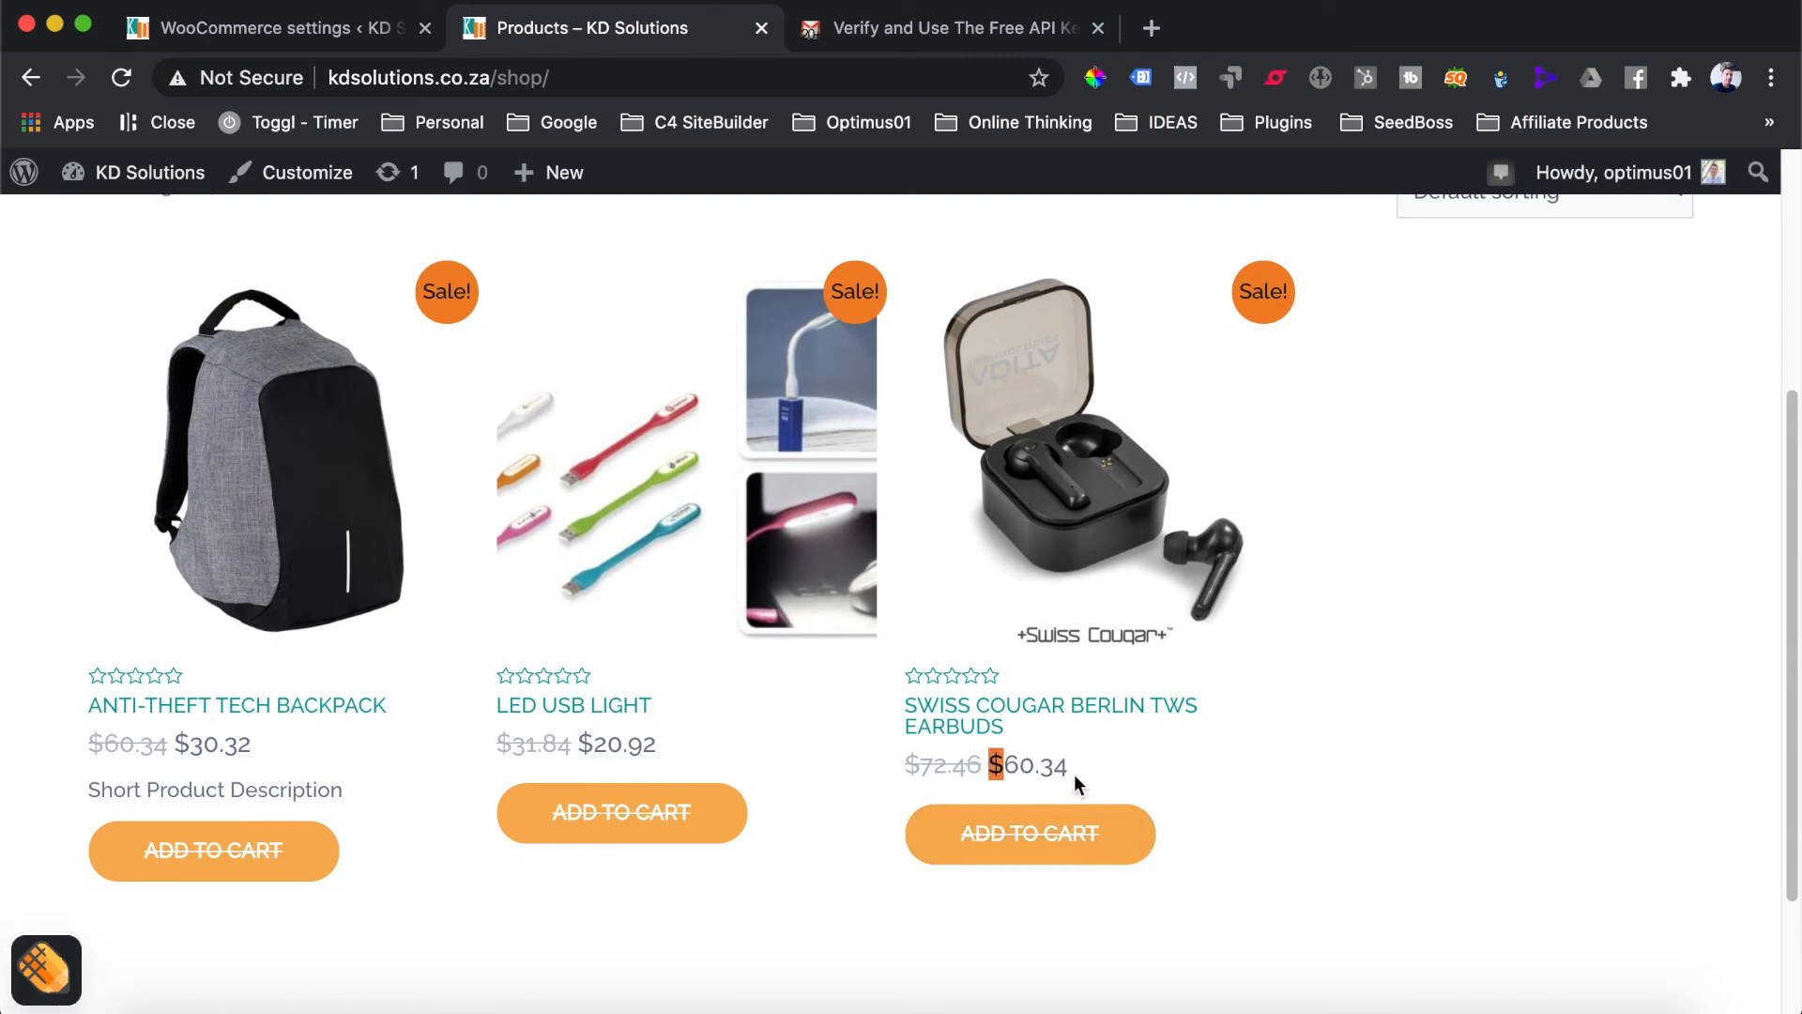
{"action": "left_click_drag", "start_coordinate": [1071, 770], "coordinate": [920, 764]}
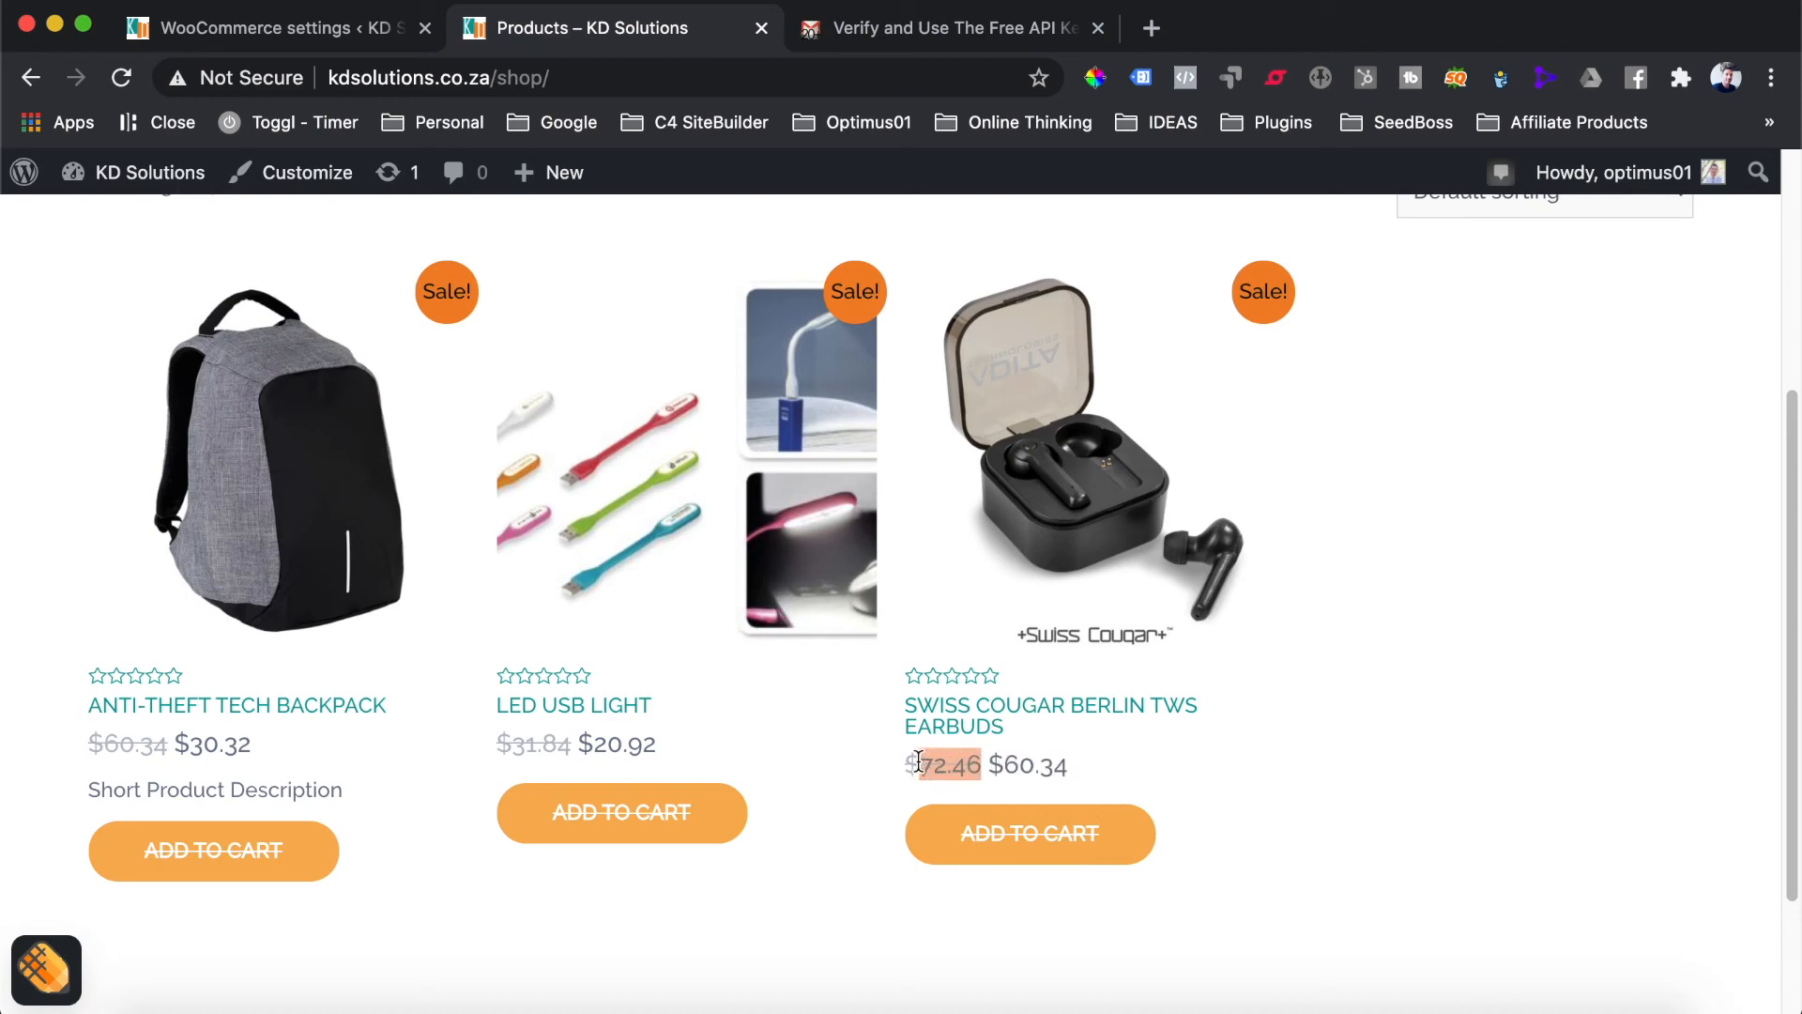
{"action": "left_click", "coordinate": [1073, 749]}
{"action": "scroll", "coordinate": [1073, 749], "scroll_direction": "up", "scroll_amount": 5}
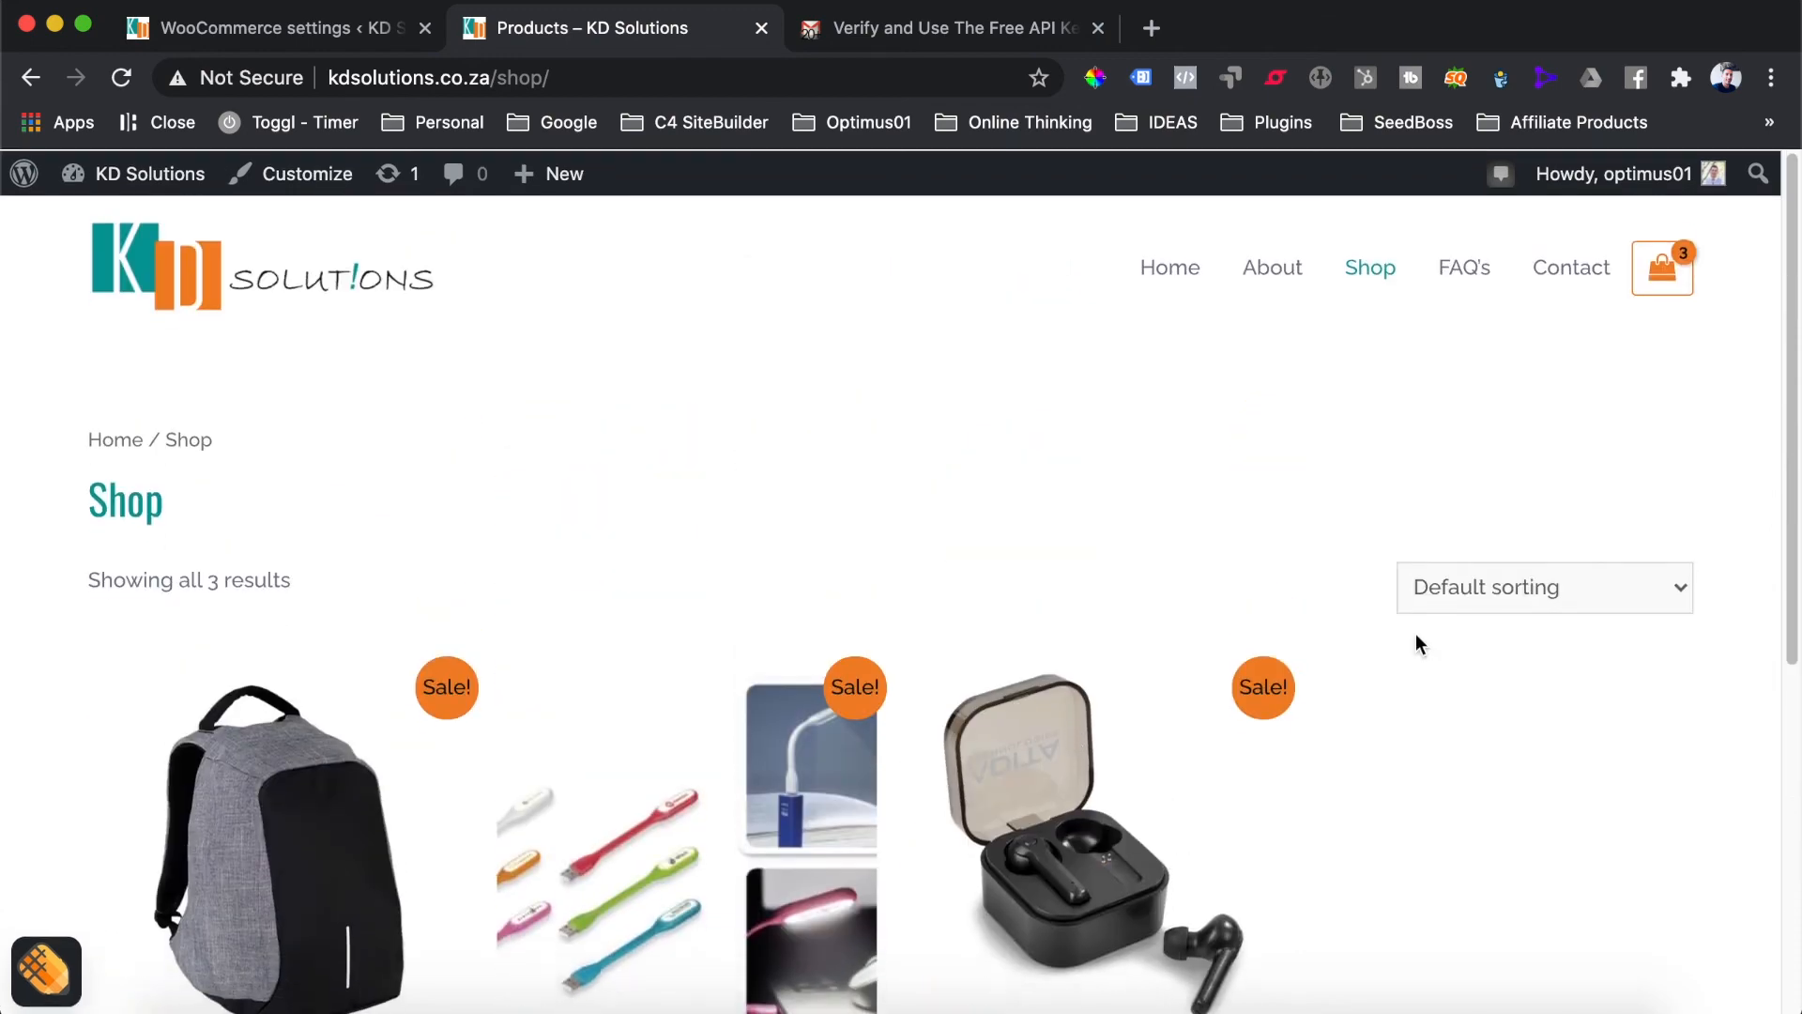
Open the full cart page, check the item prices and cart totals, and proceed to checkout
{"action": "mouse_move", "coordinate": [1672, 273]}
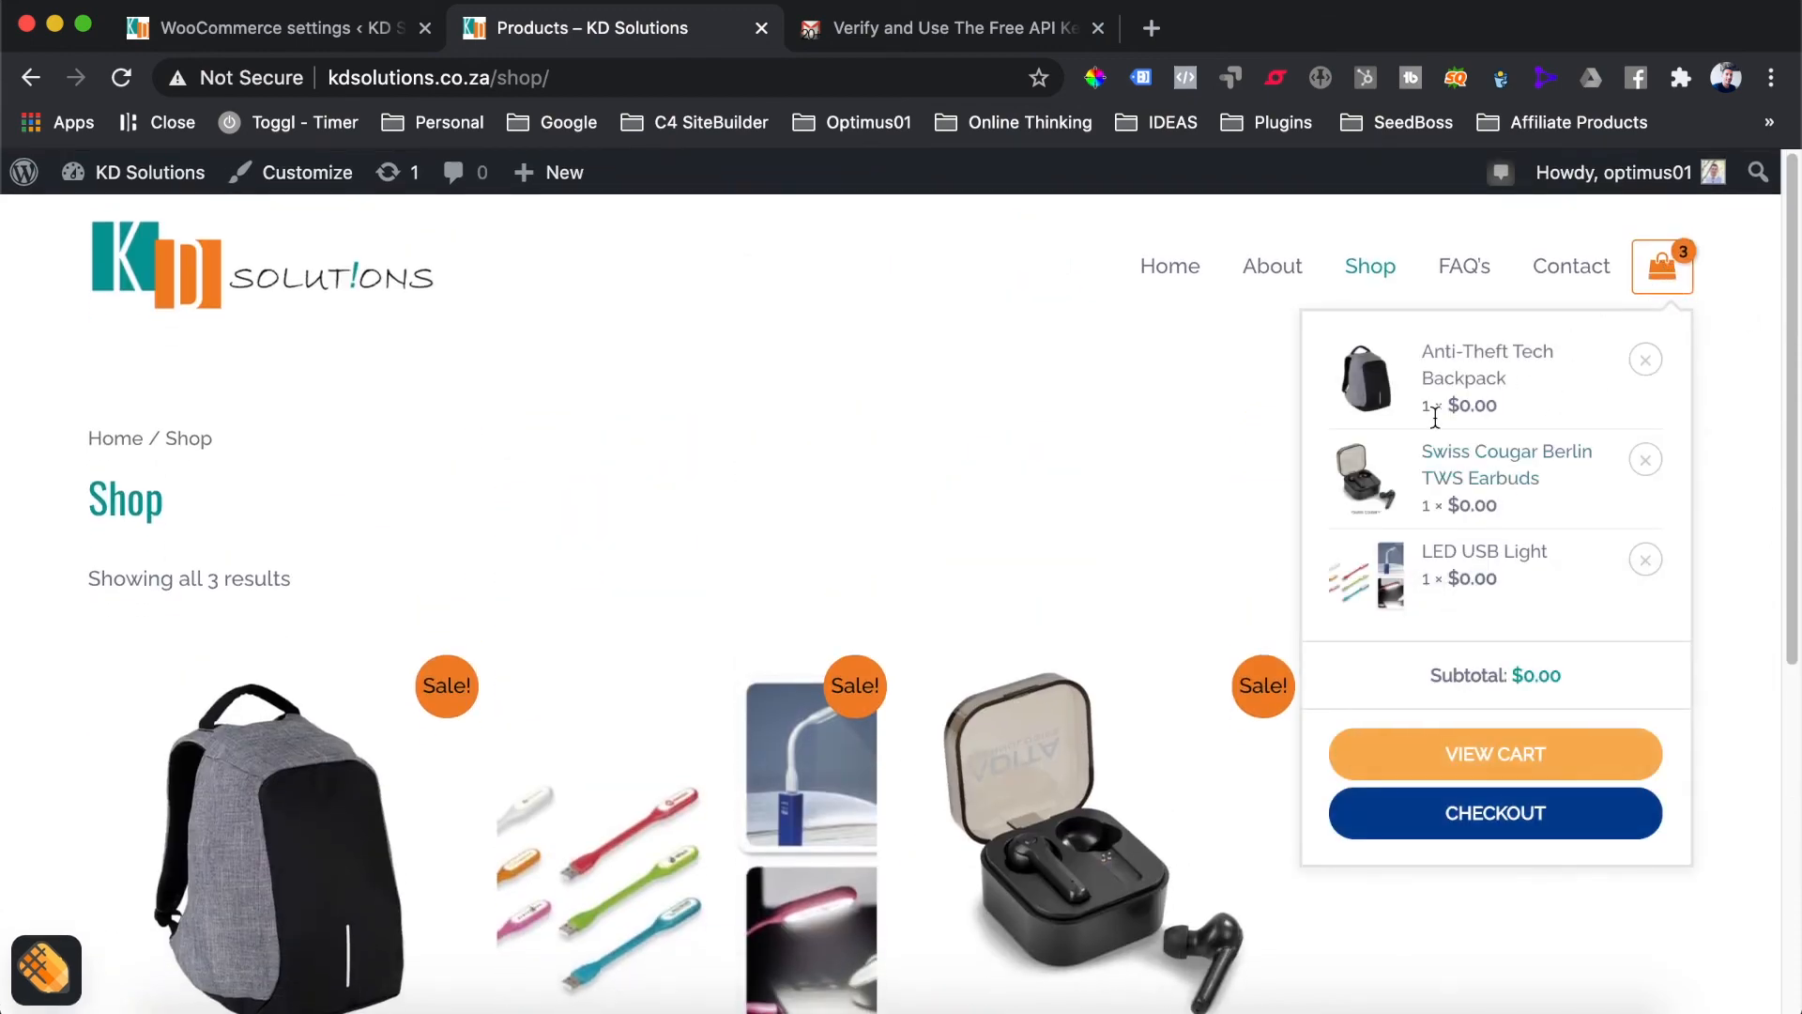
{"action": "left_click", "coordinate": [1492, 759]}
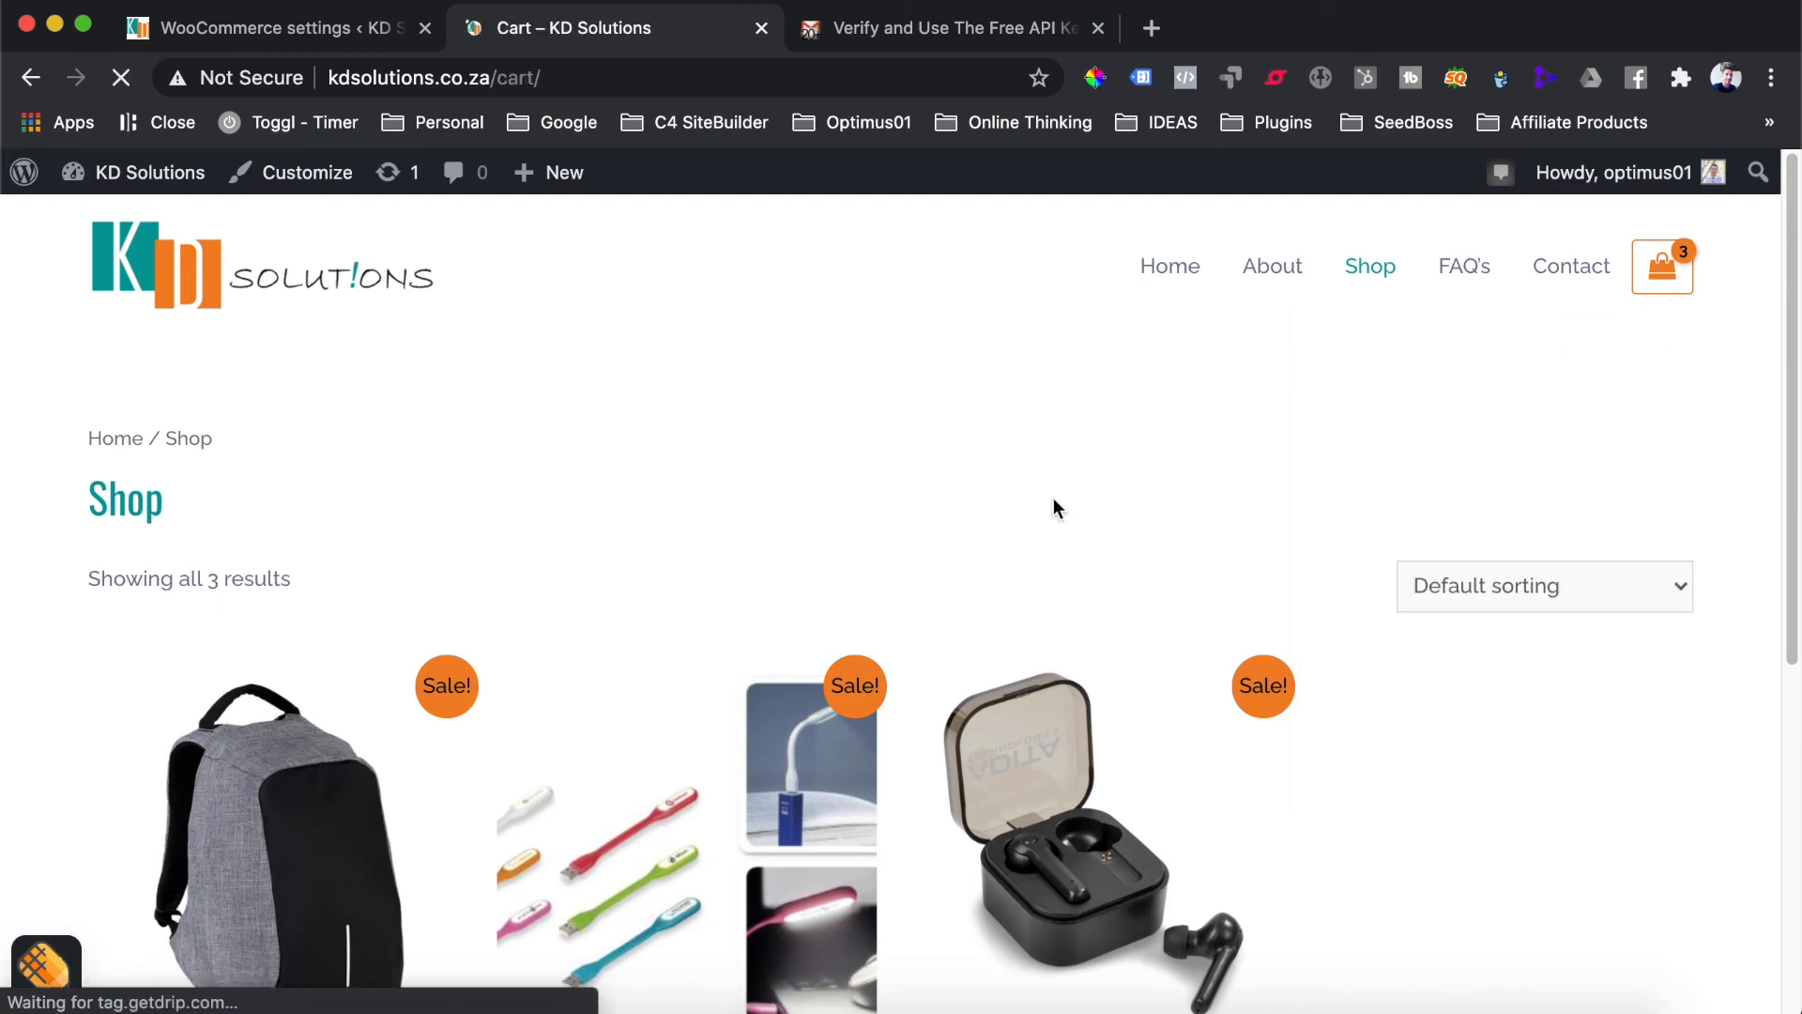
{"action": "scroll", "coordinate": [849, 418], "scroll_direction": "down", "scroll_amount": 1}
{"action": "scroll", "coordinate": [850, 418], "scroll_direction": "down", "scroll_amount": 3}
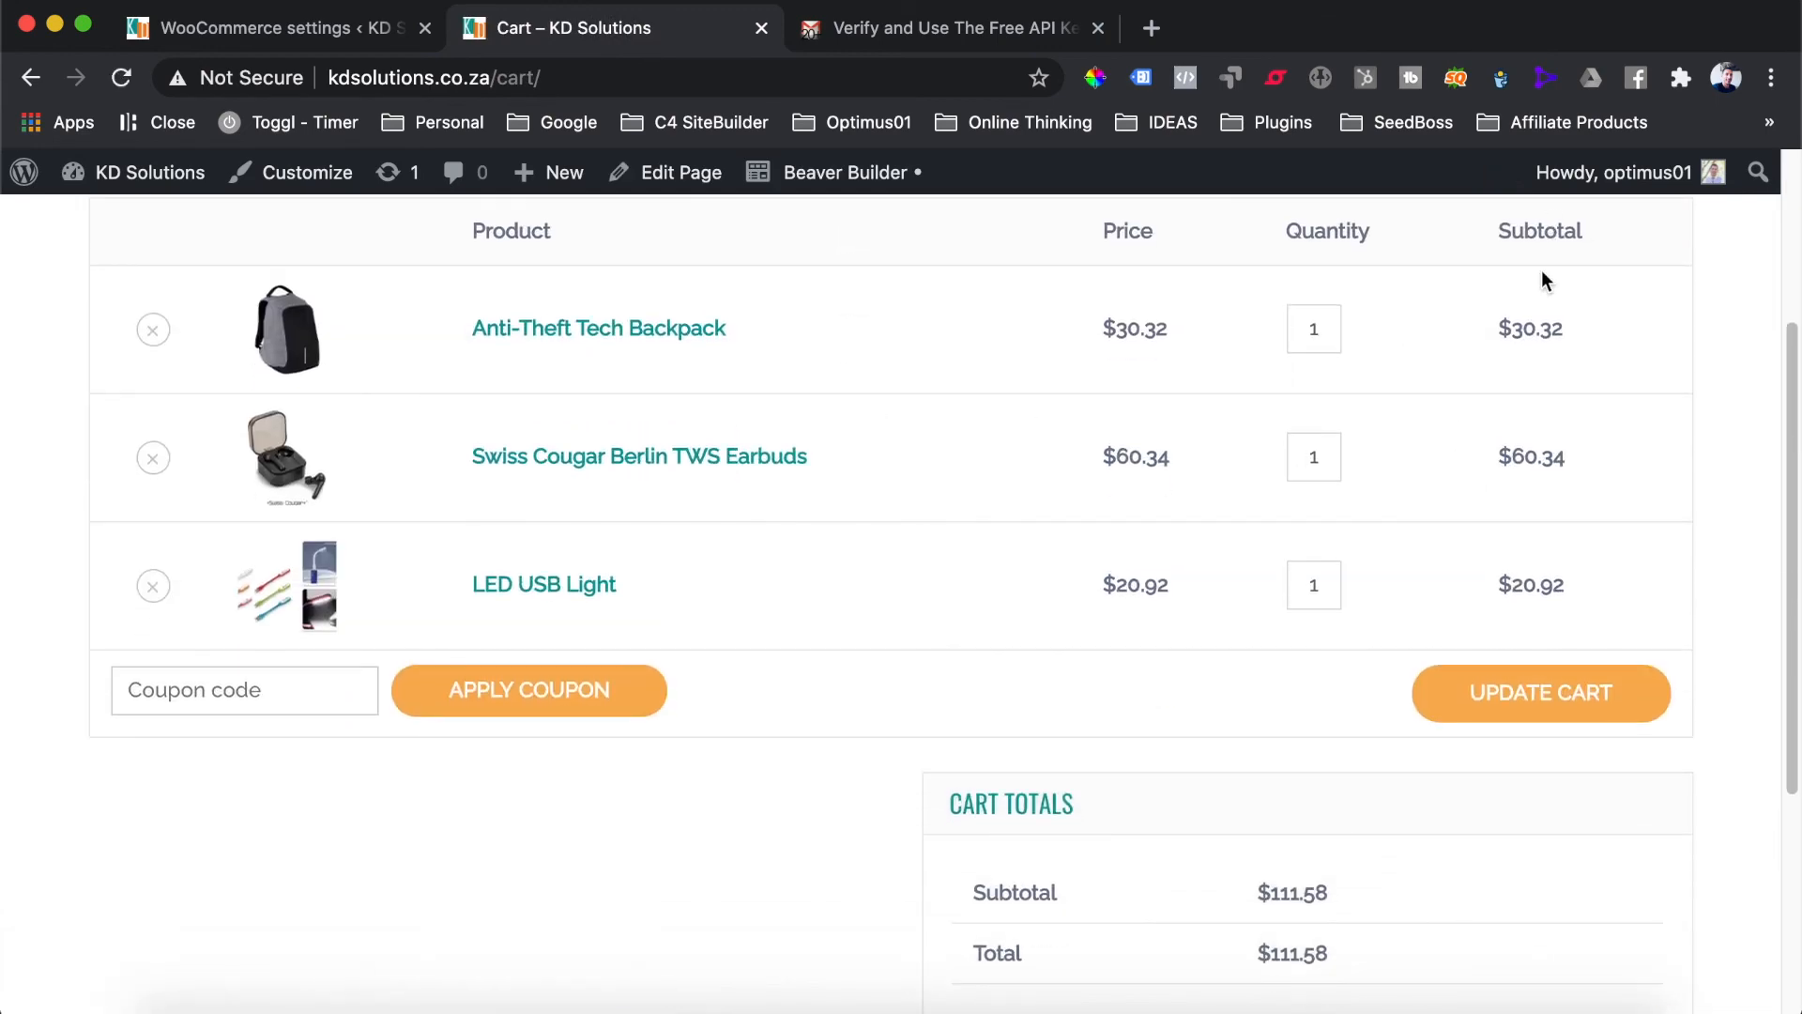
{"action": "scroll", "coordinate": [1512, 437], "scroll_direction": "down", "scroll_amount": 3}
{"action": "left_click", "coordinate": [1311, 759]}
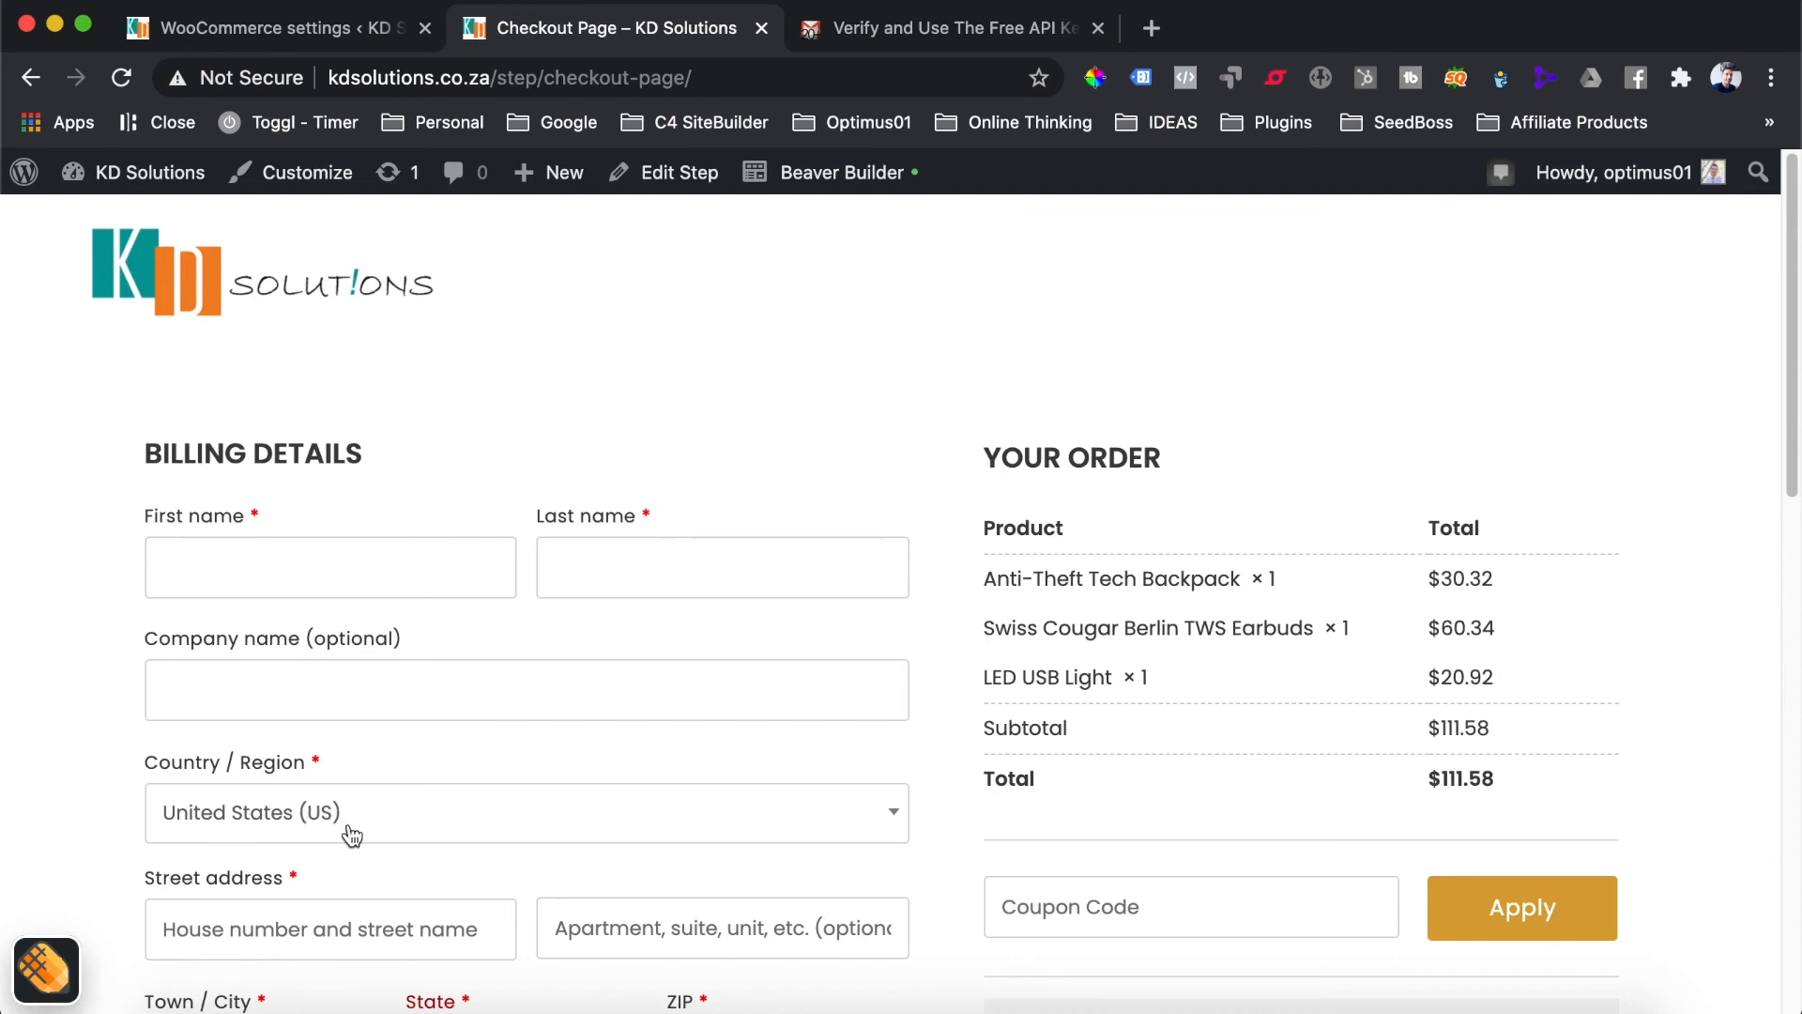
Set the checkout's billing country to South Africa and check the order prices, total and offered payment method
{"action": "left_click", "coordinate": [390, 824]}
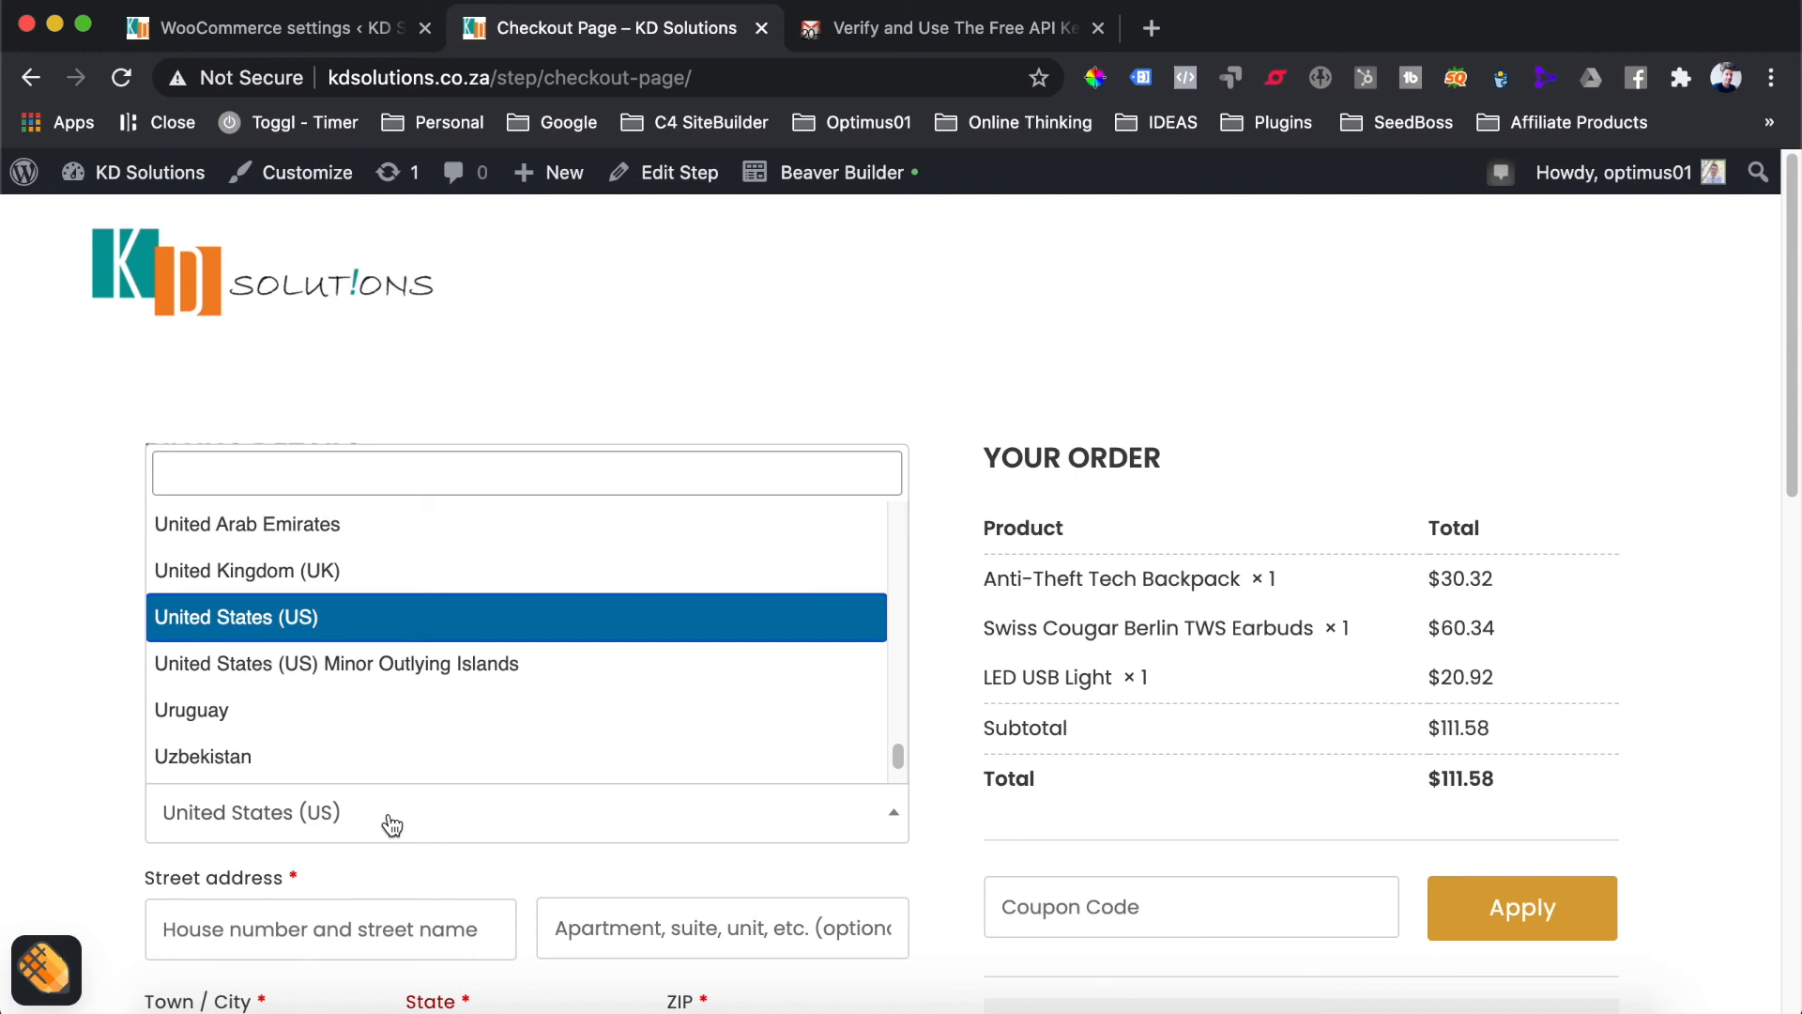
{"action": "type", "text": "south"}
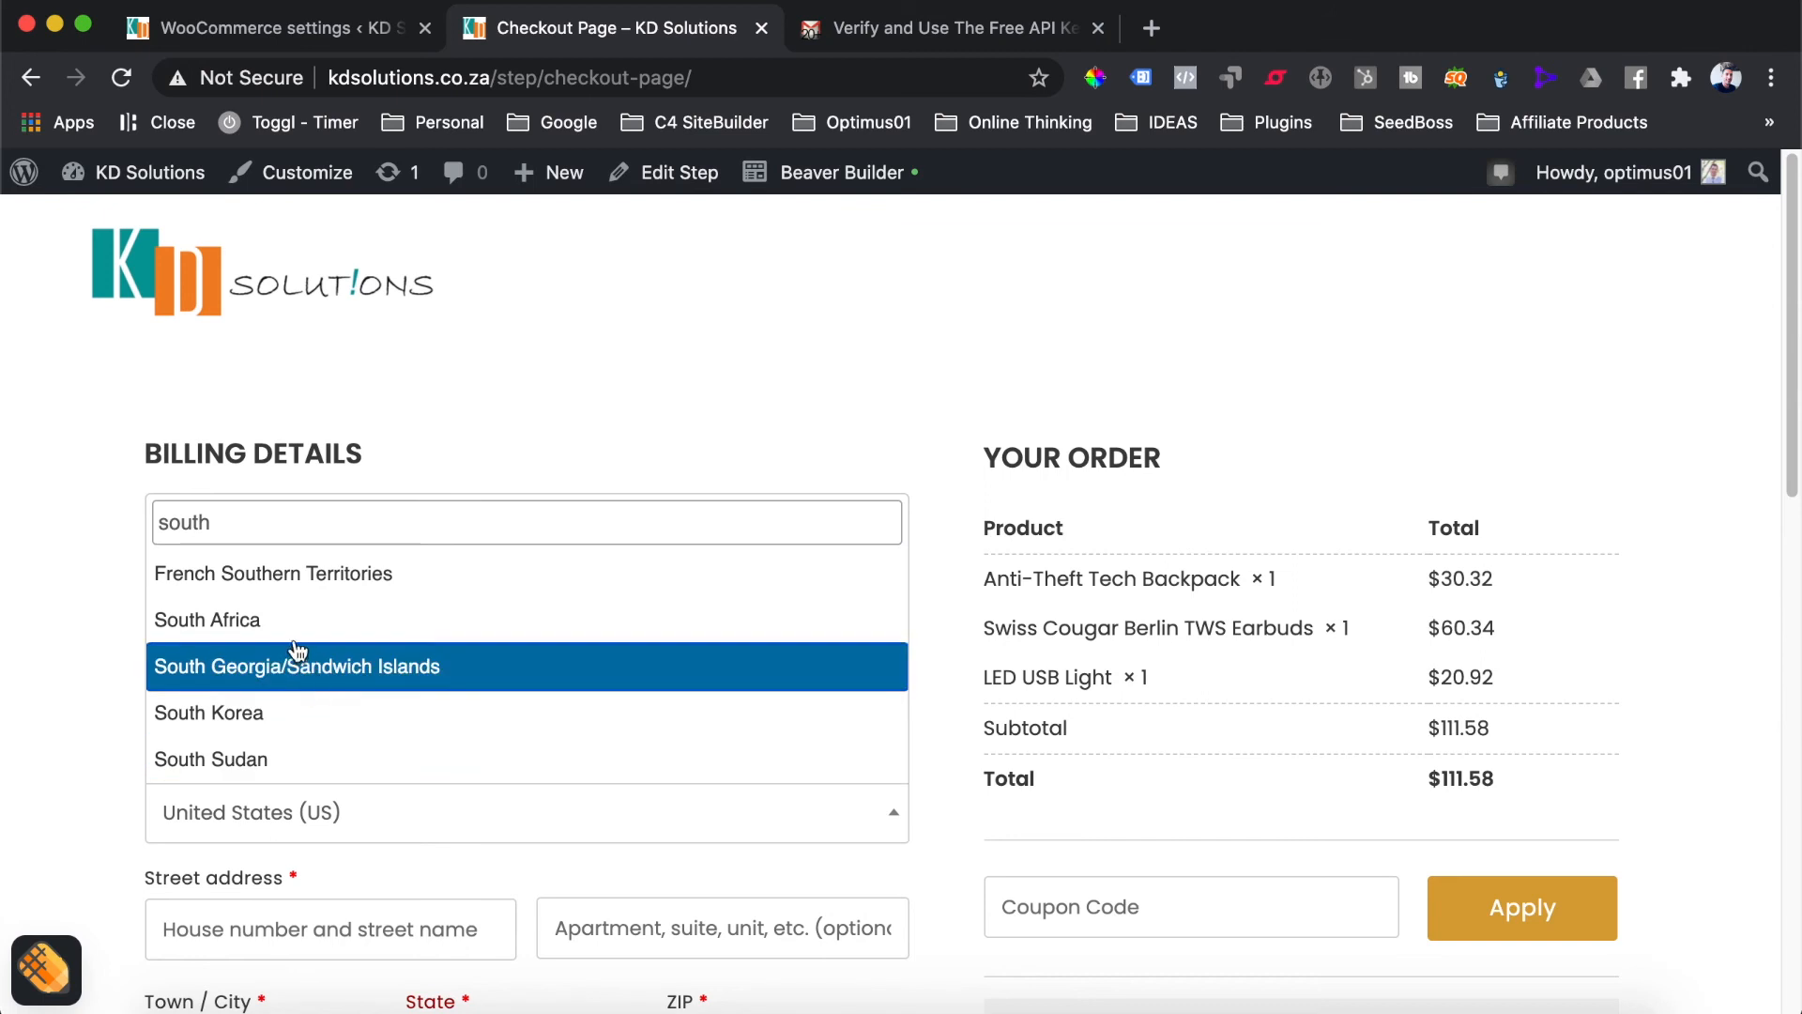
{"action": "left_click", "coordinate": [282, 619]}
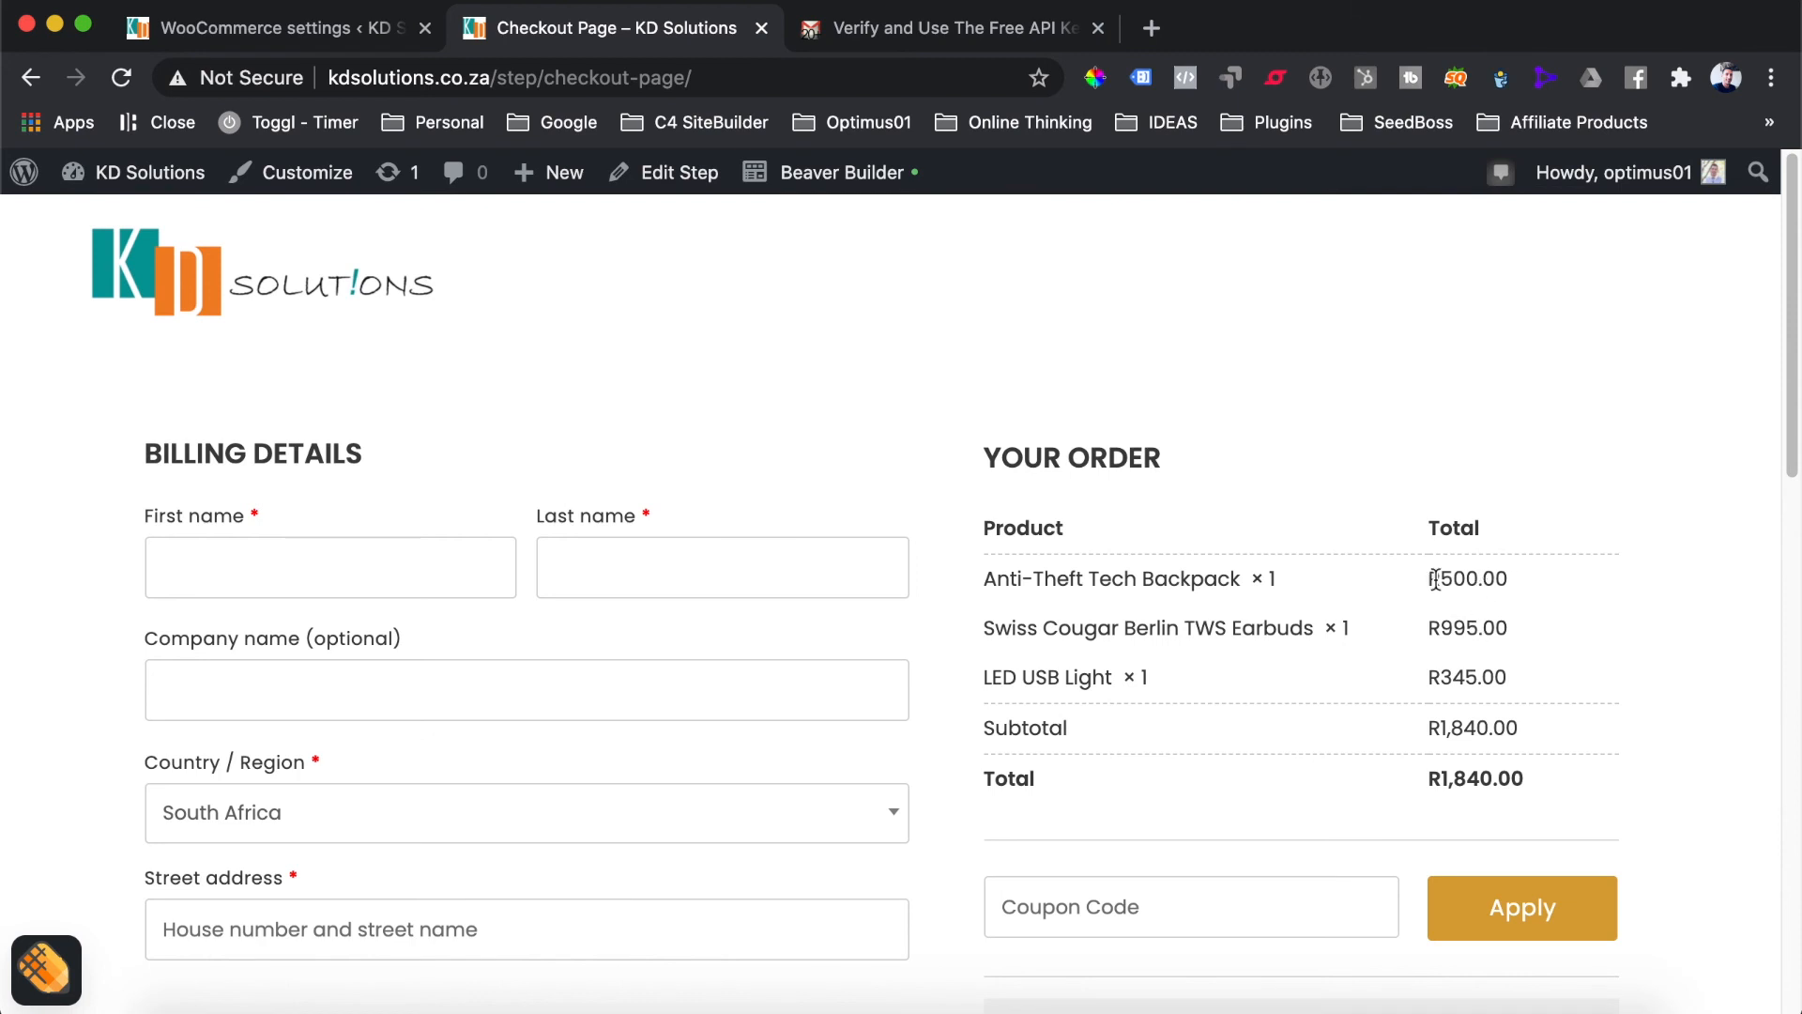
{"action": "scroll", "coordinate": [1437, 577], "scroll_direction": "down", "scroll_amount": 3}
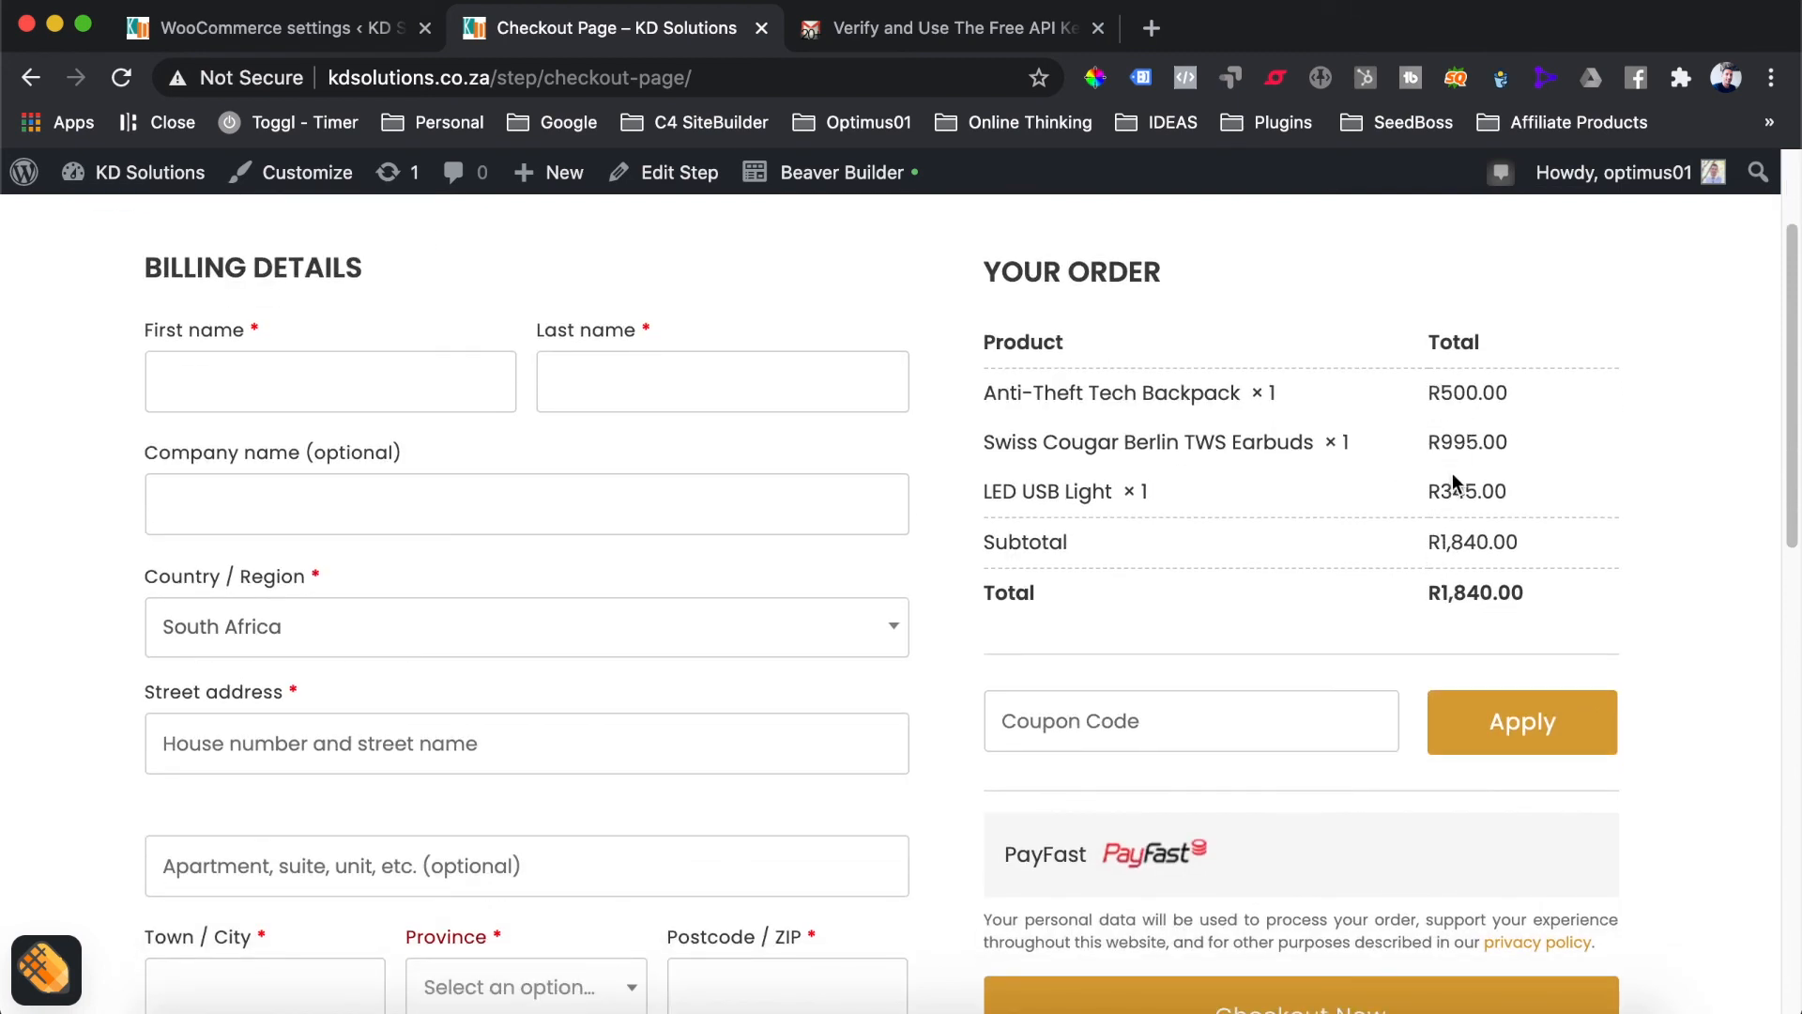
Change the billing country to Australia and check the order currency, total and payment method
{"action": "left_click", "coordinate": [262, 631]}
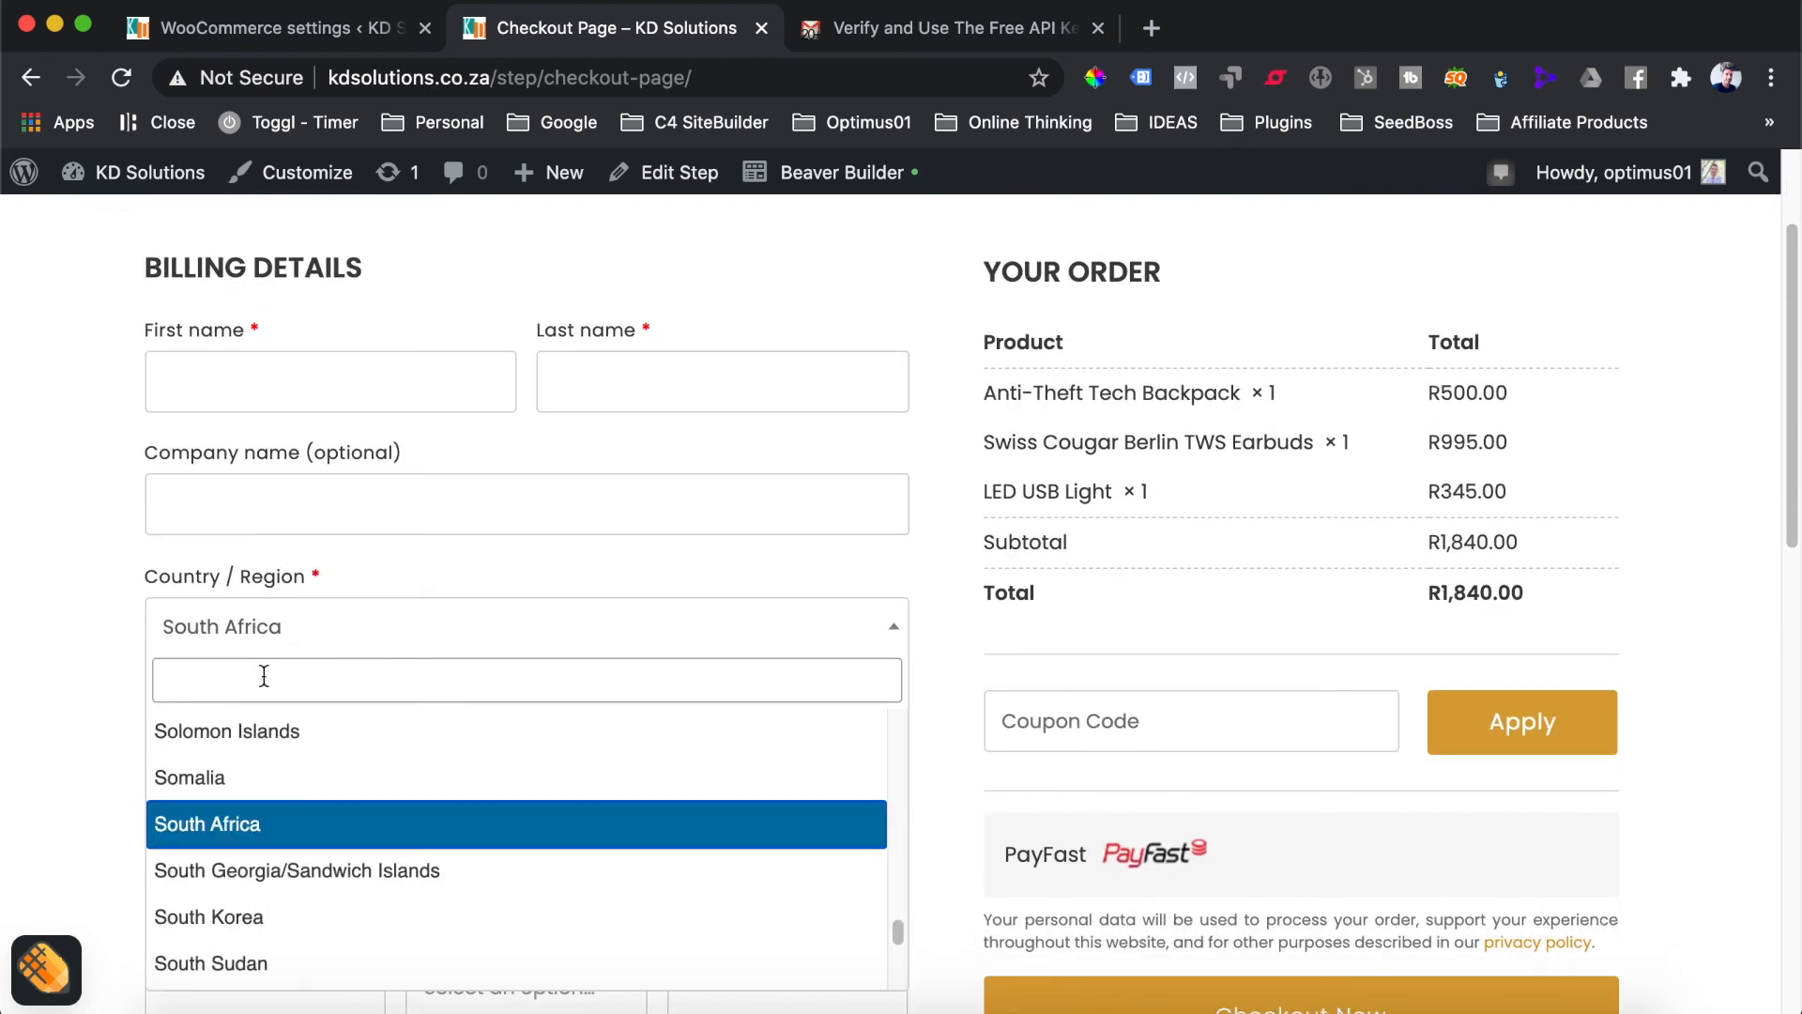
{"action": "type", "text": "austial"}
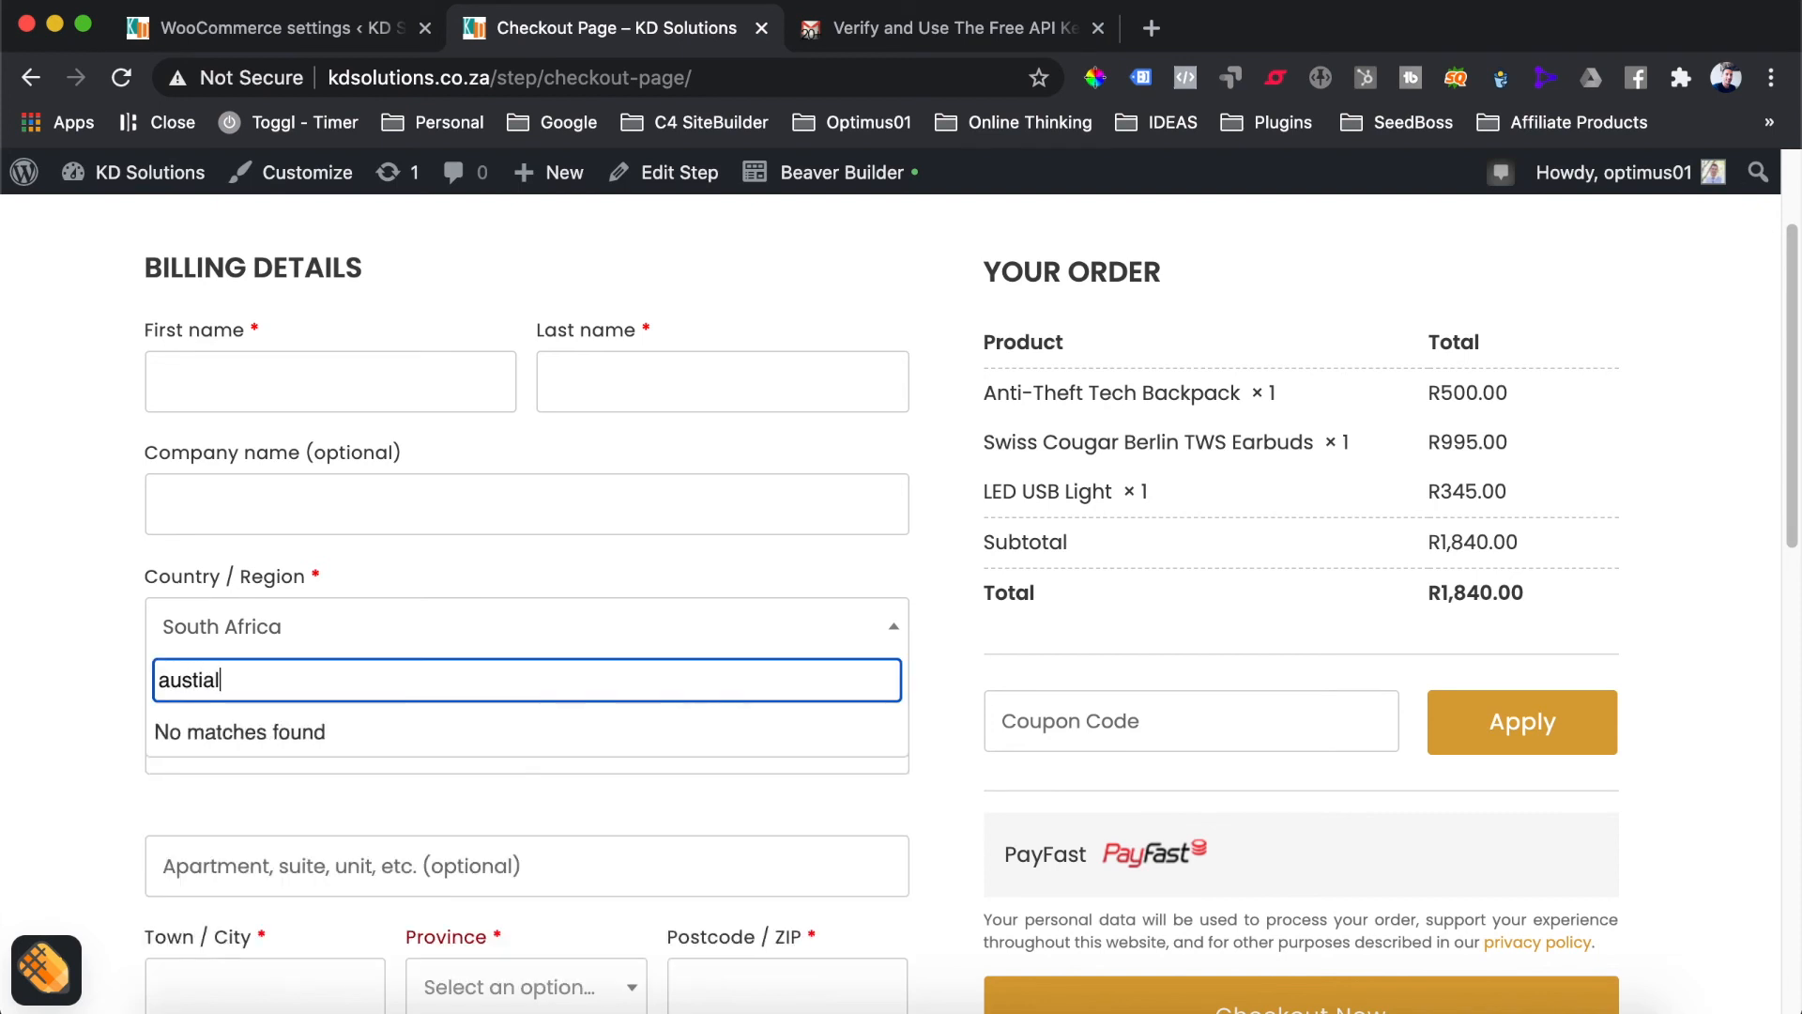
{"action": "key", "text": "BackSpace"}
{"action": "key", "text": "BackSpace"}
{"action": "key", "text": "BackSpace"}
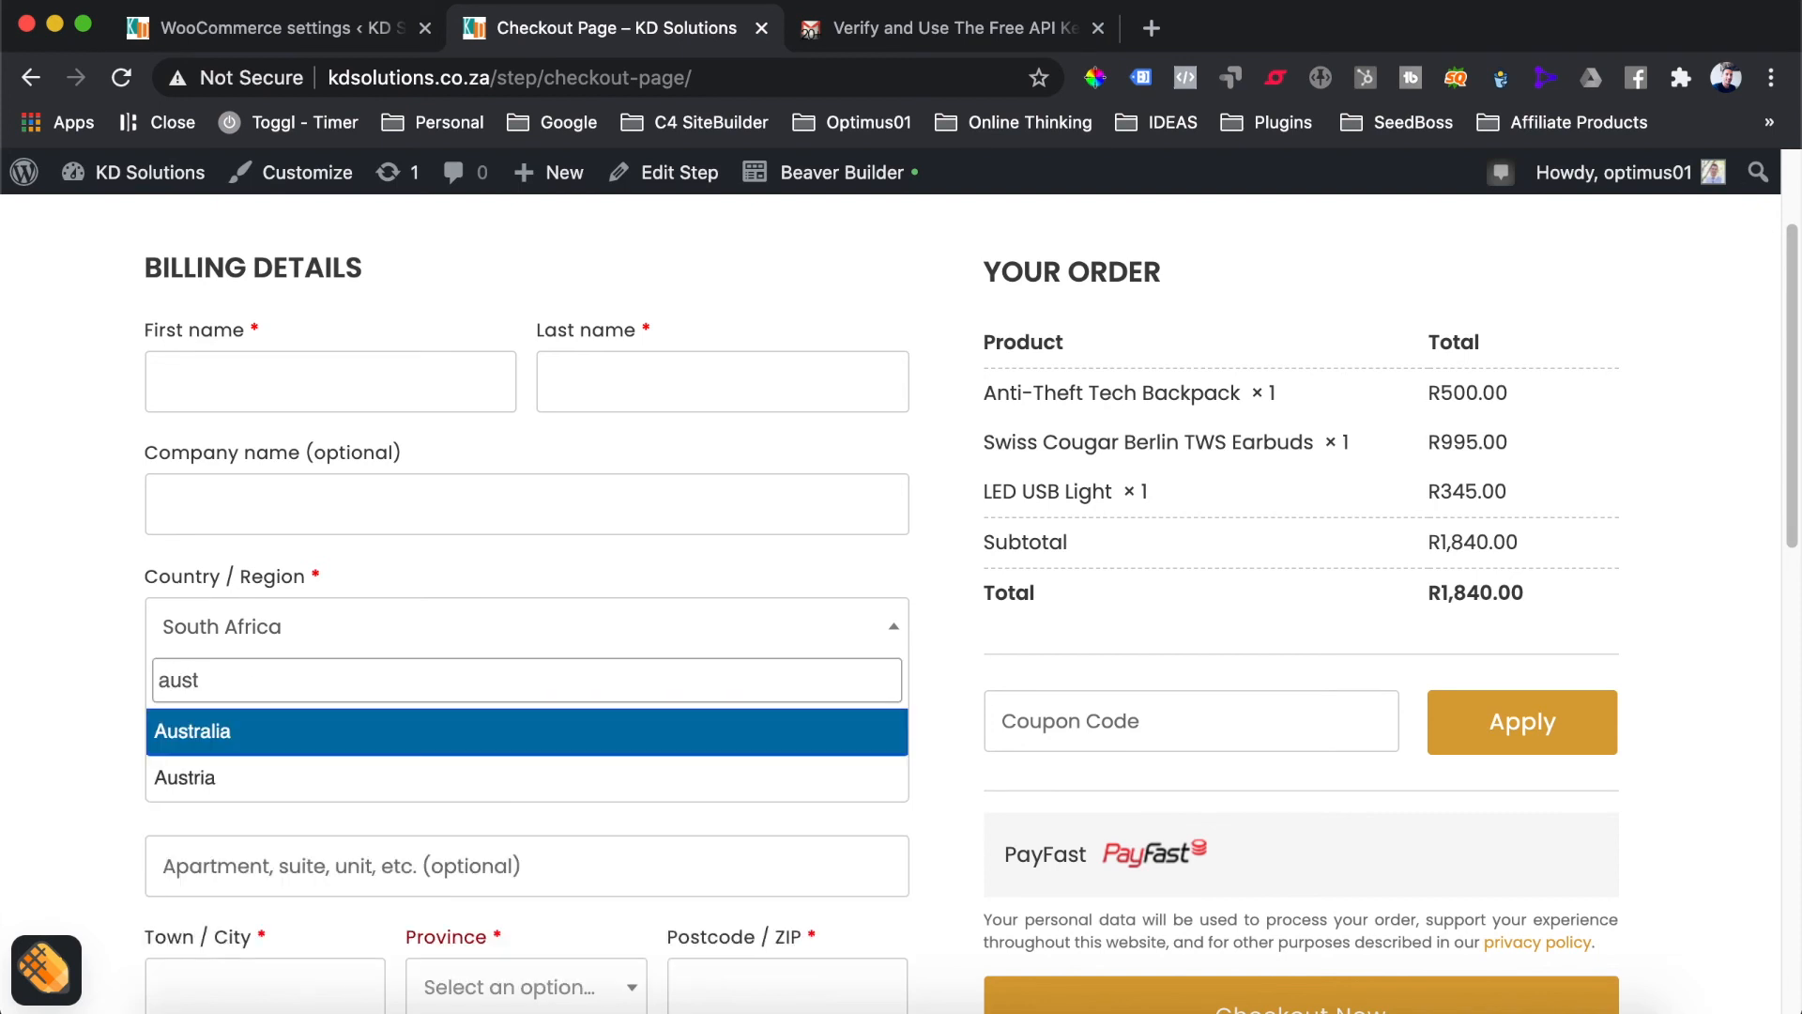
{"action": "left_click", "coordinate": [222, 732]}
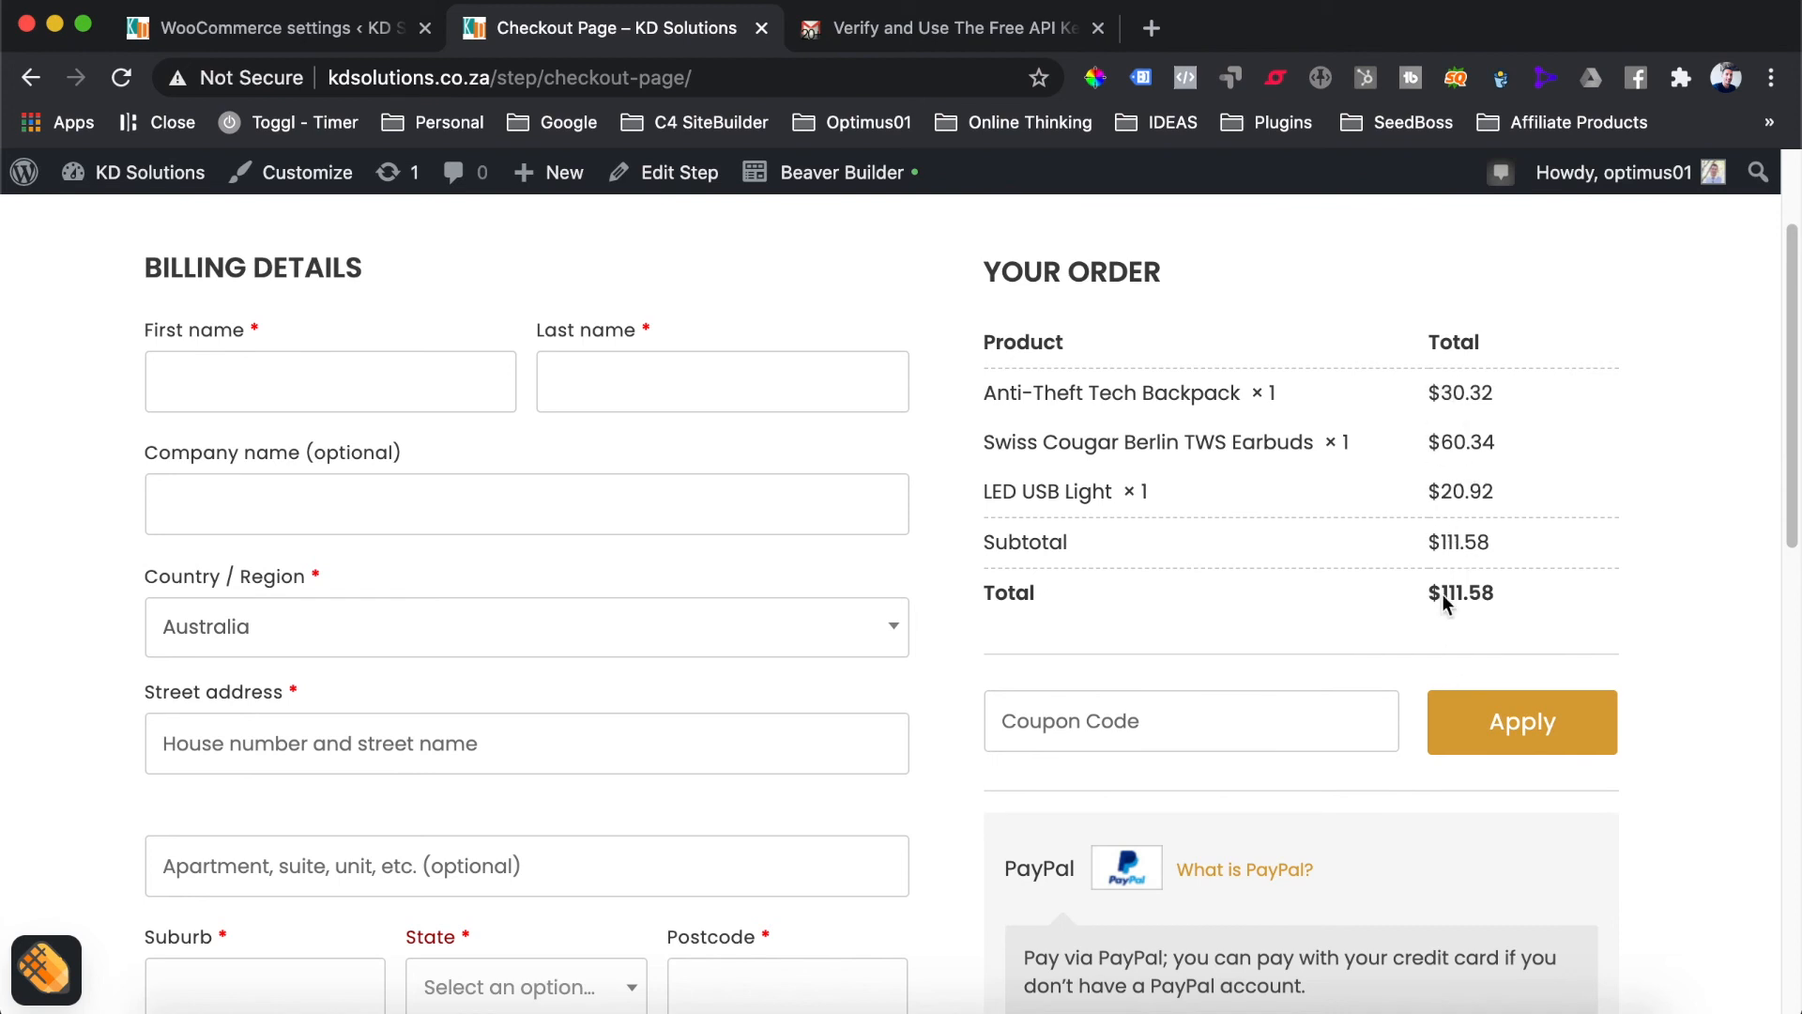
{"action": "scroll", "coordinate": [1187, 563], "scroll_direction": "down", "scroll_amount": 2}
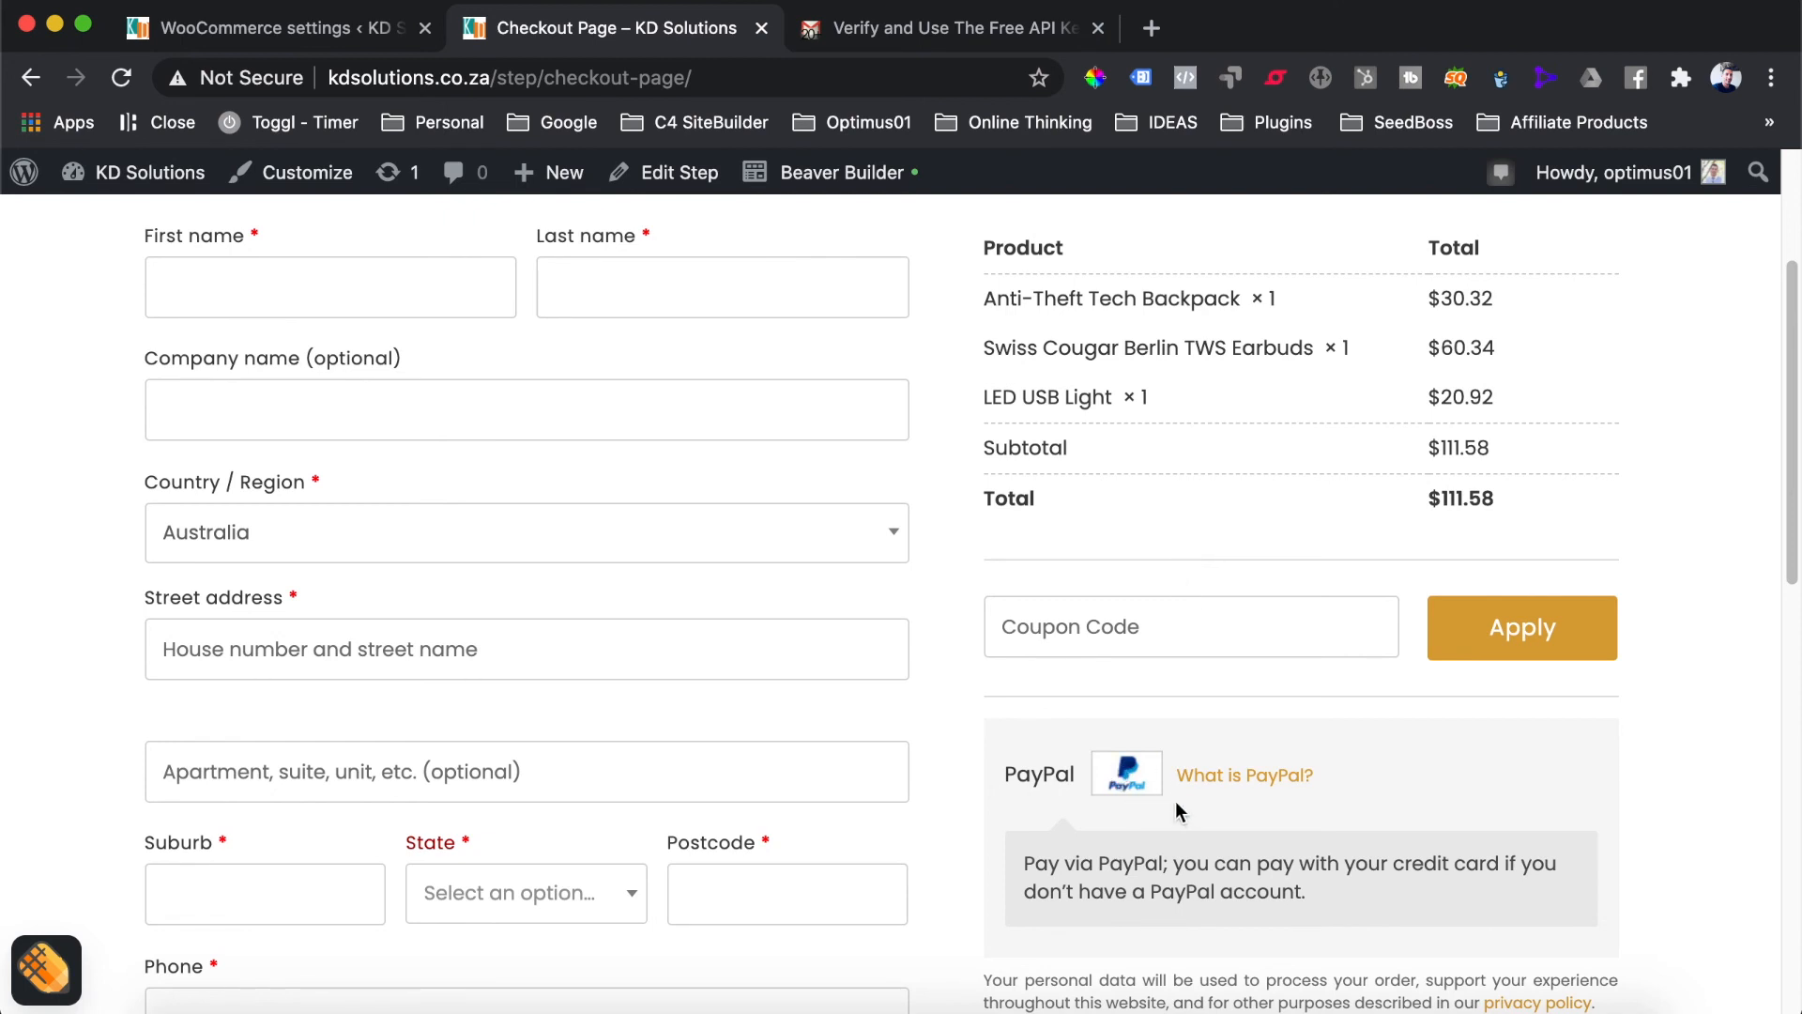
Change the billing country to United States (US) and check which payment method the checkout offers
{"action": "left_click", "coordinate": [564, 546]}
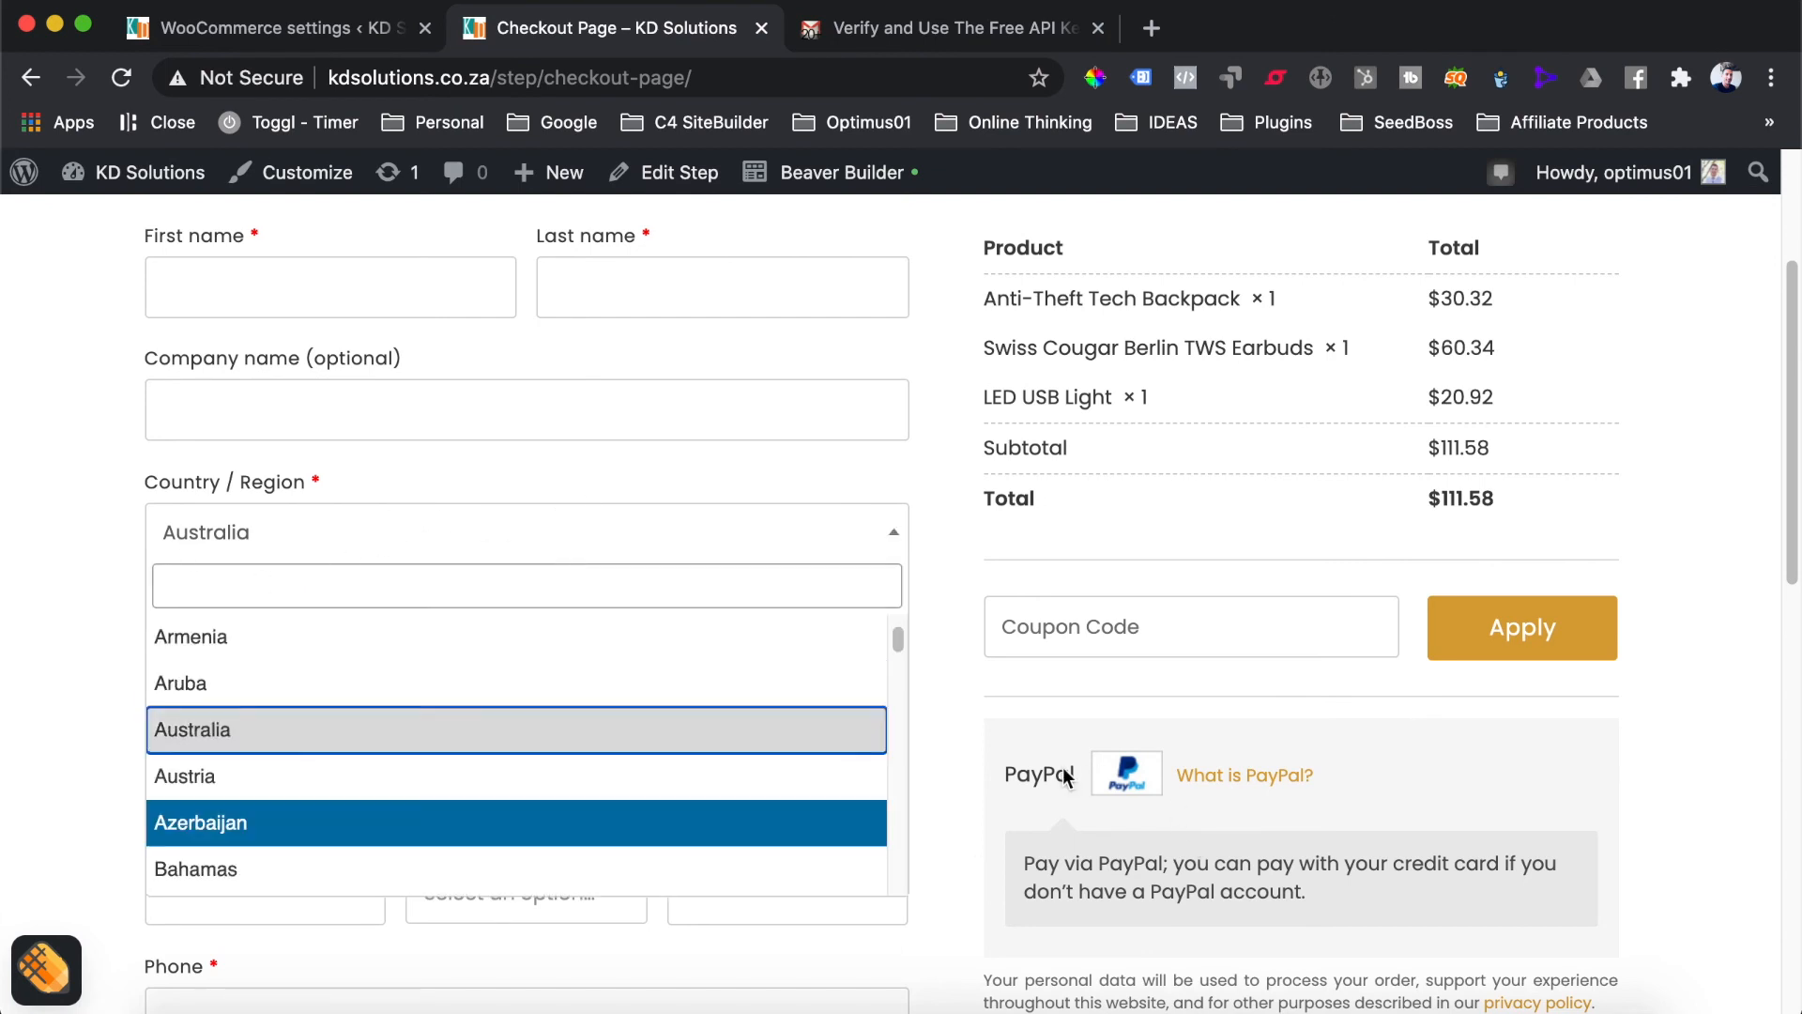
{"action": "left_click", "coordinate": [1049, 777]}
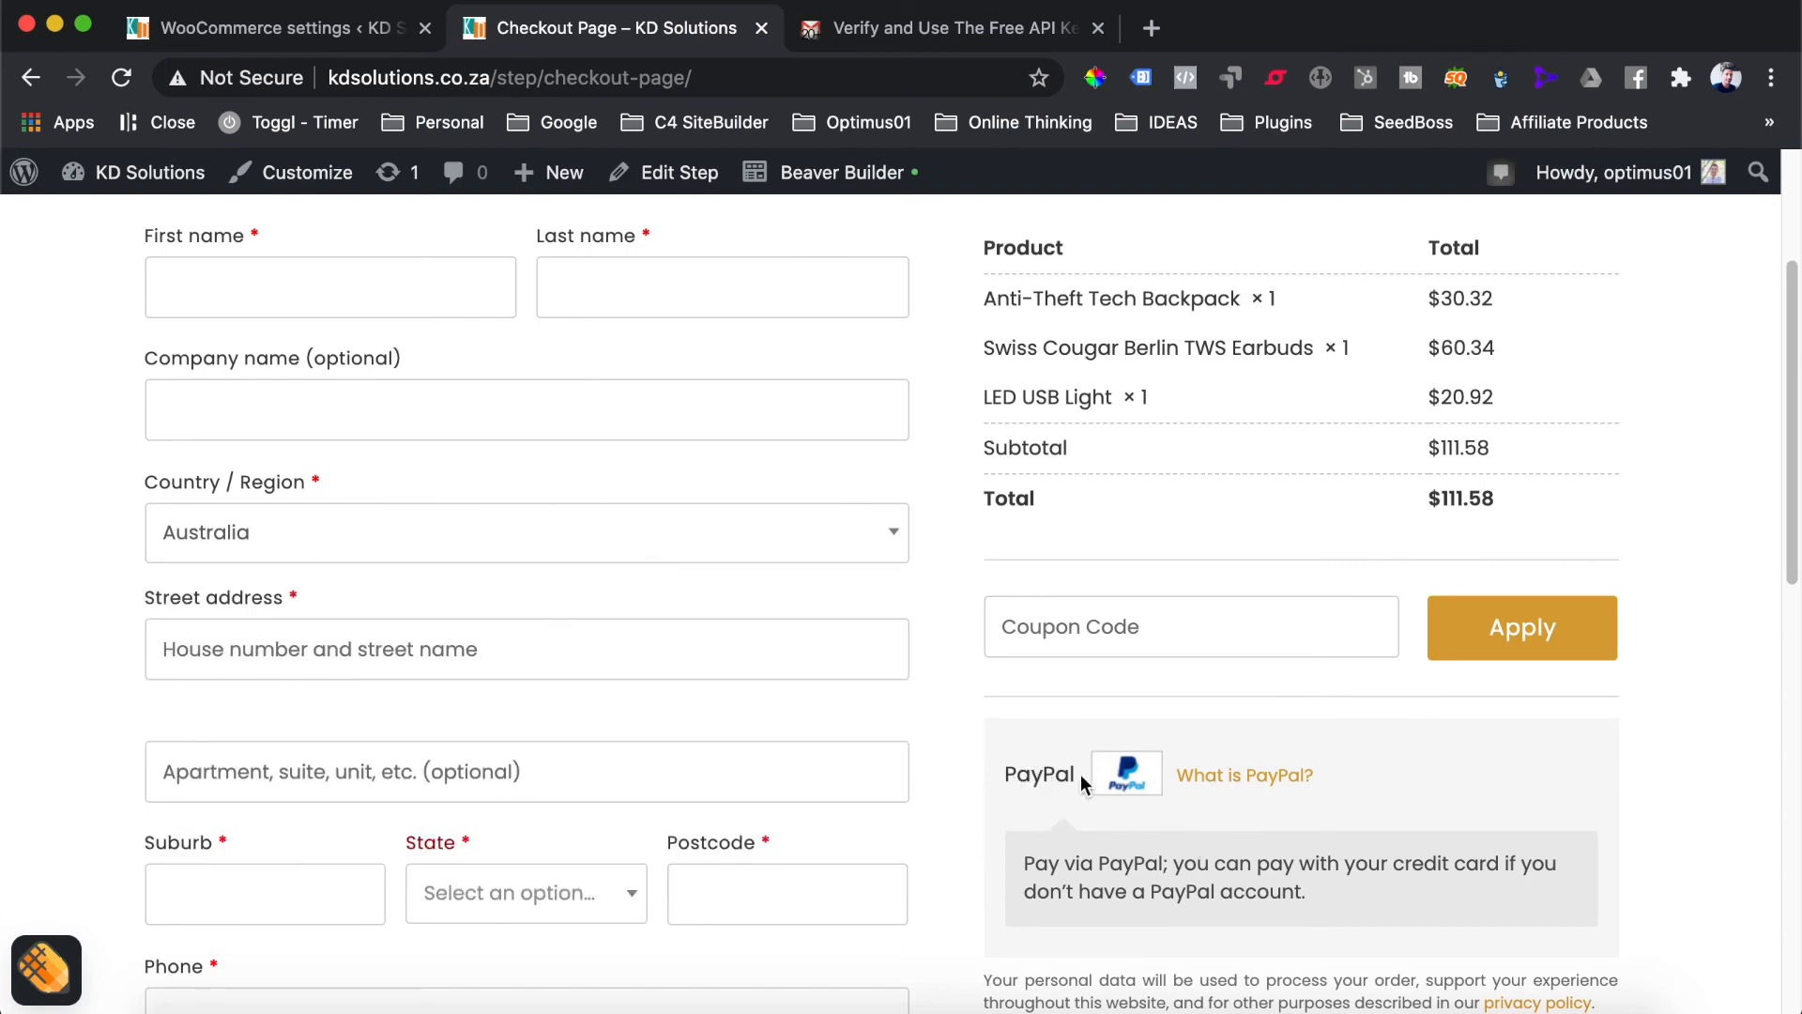
{"action": "left_click", "coordinate": [515, 525]}
{"action": "type", "text": "united"}
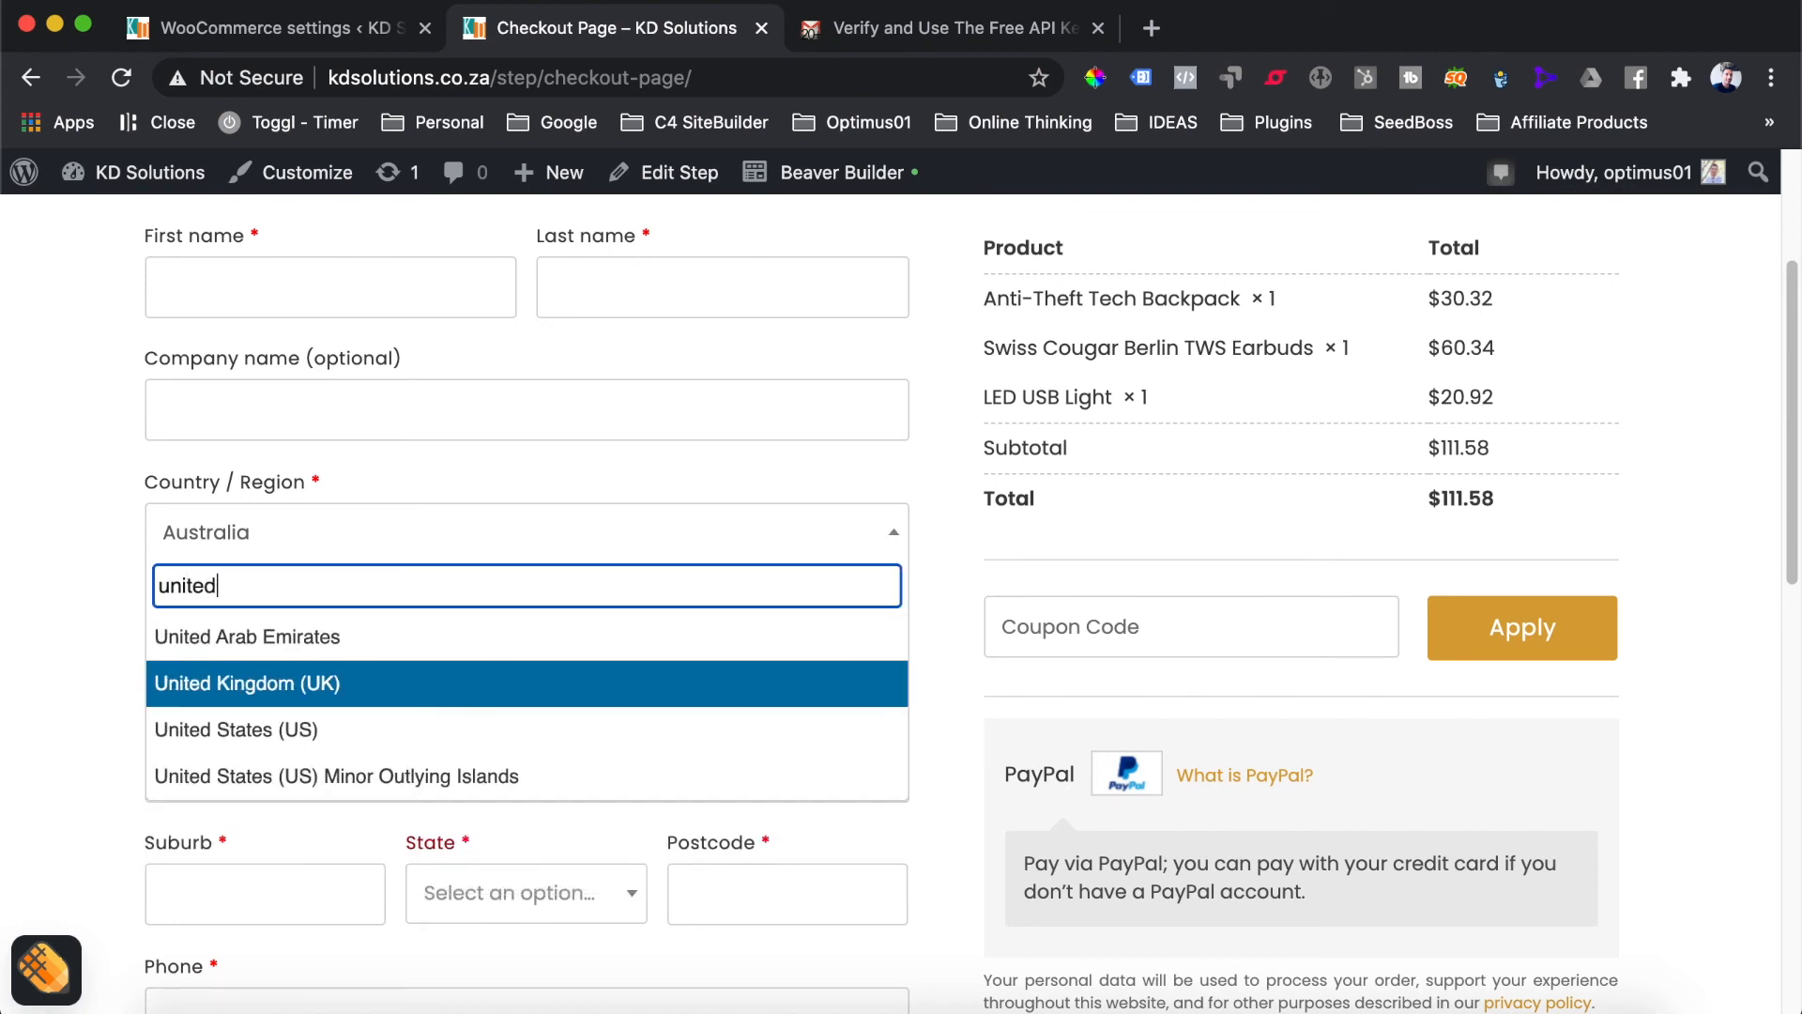
{"action": "left_click", "coordinate": [305, 733]}
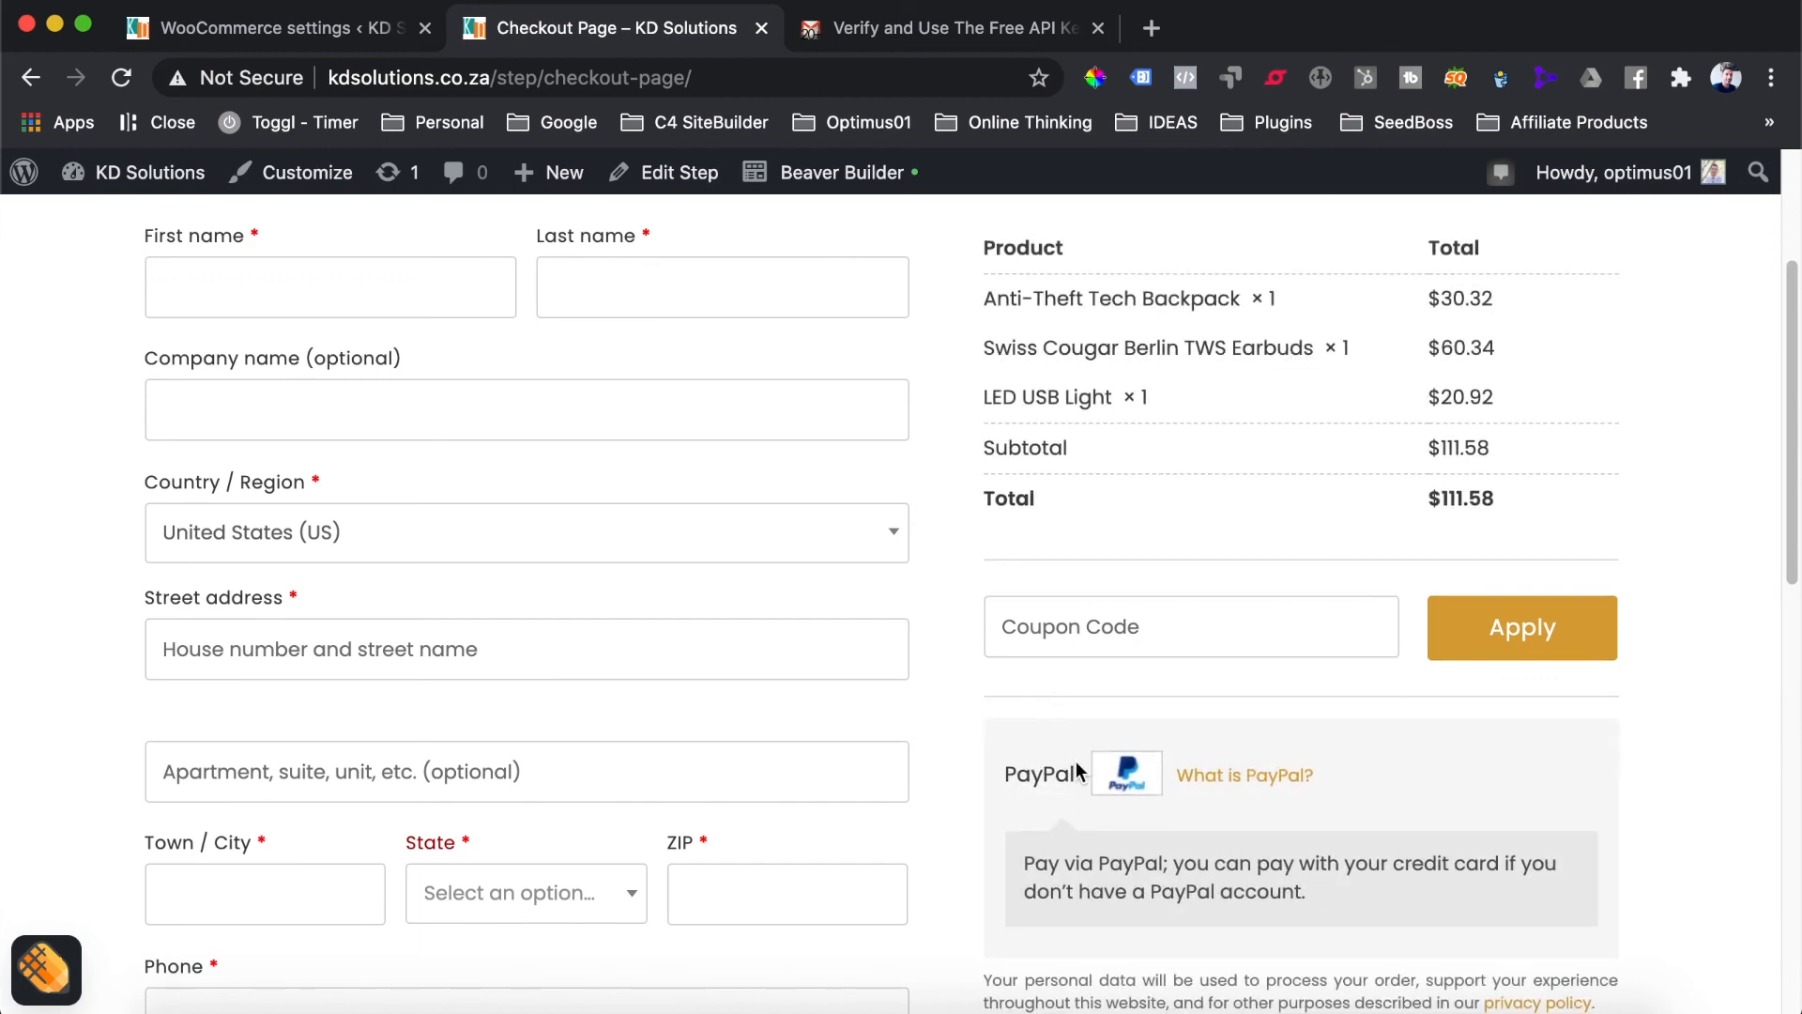
Switch the billing country back to South Africa and compare the order total and payment method
{"action": "left_click", "coordinate": [567, 539]}
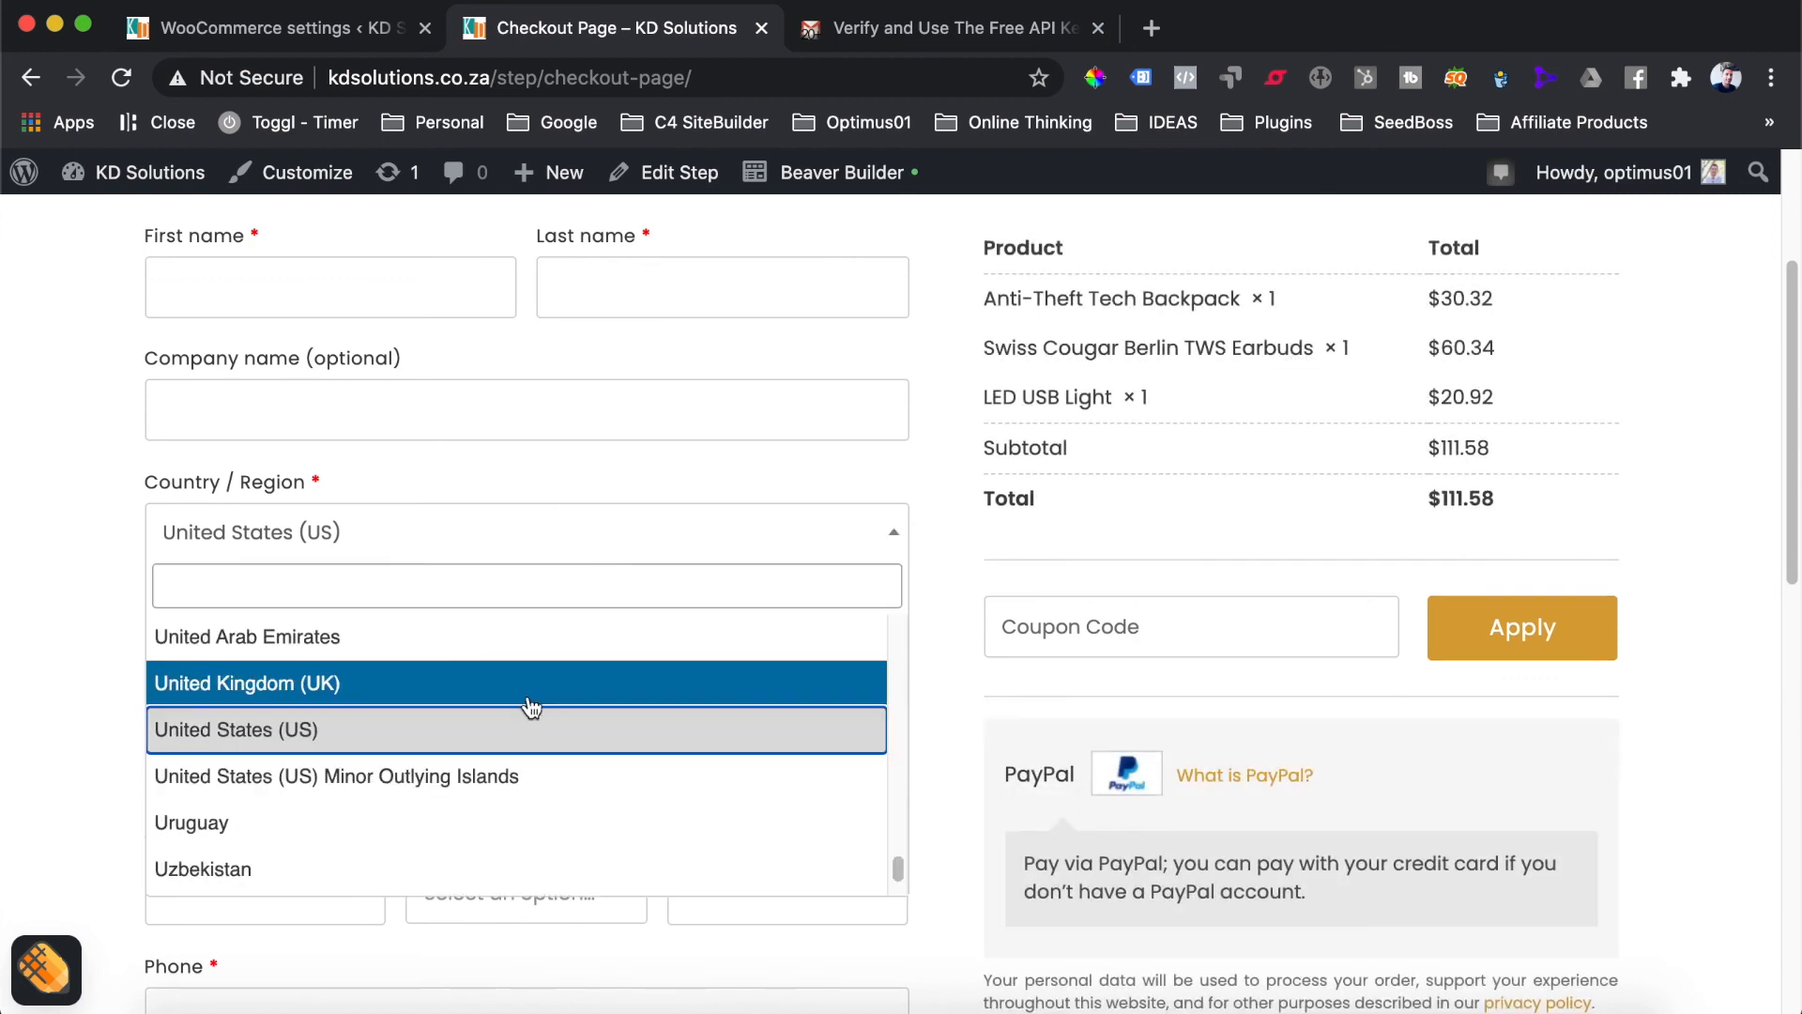
{"action": "type", "text": "south"}
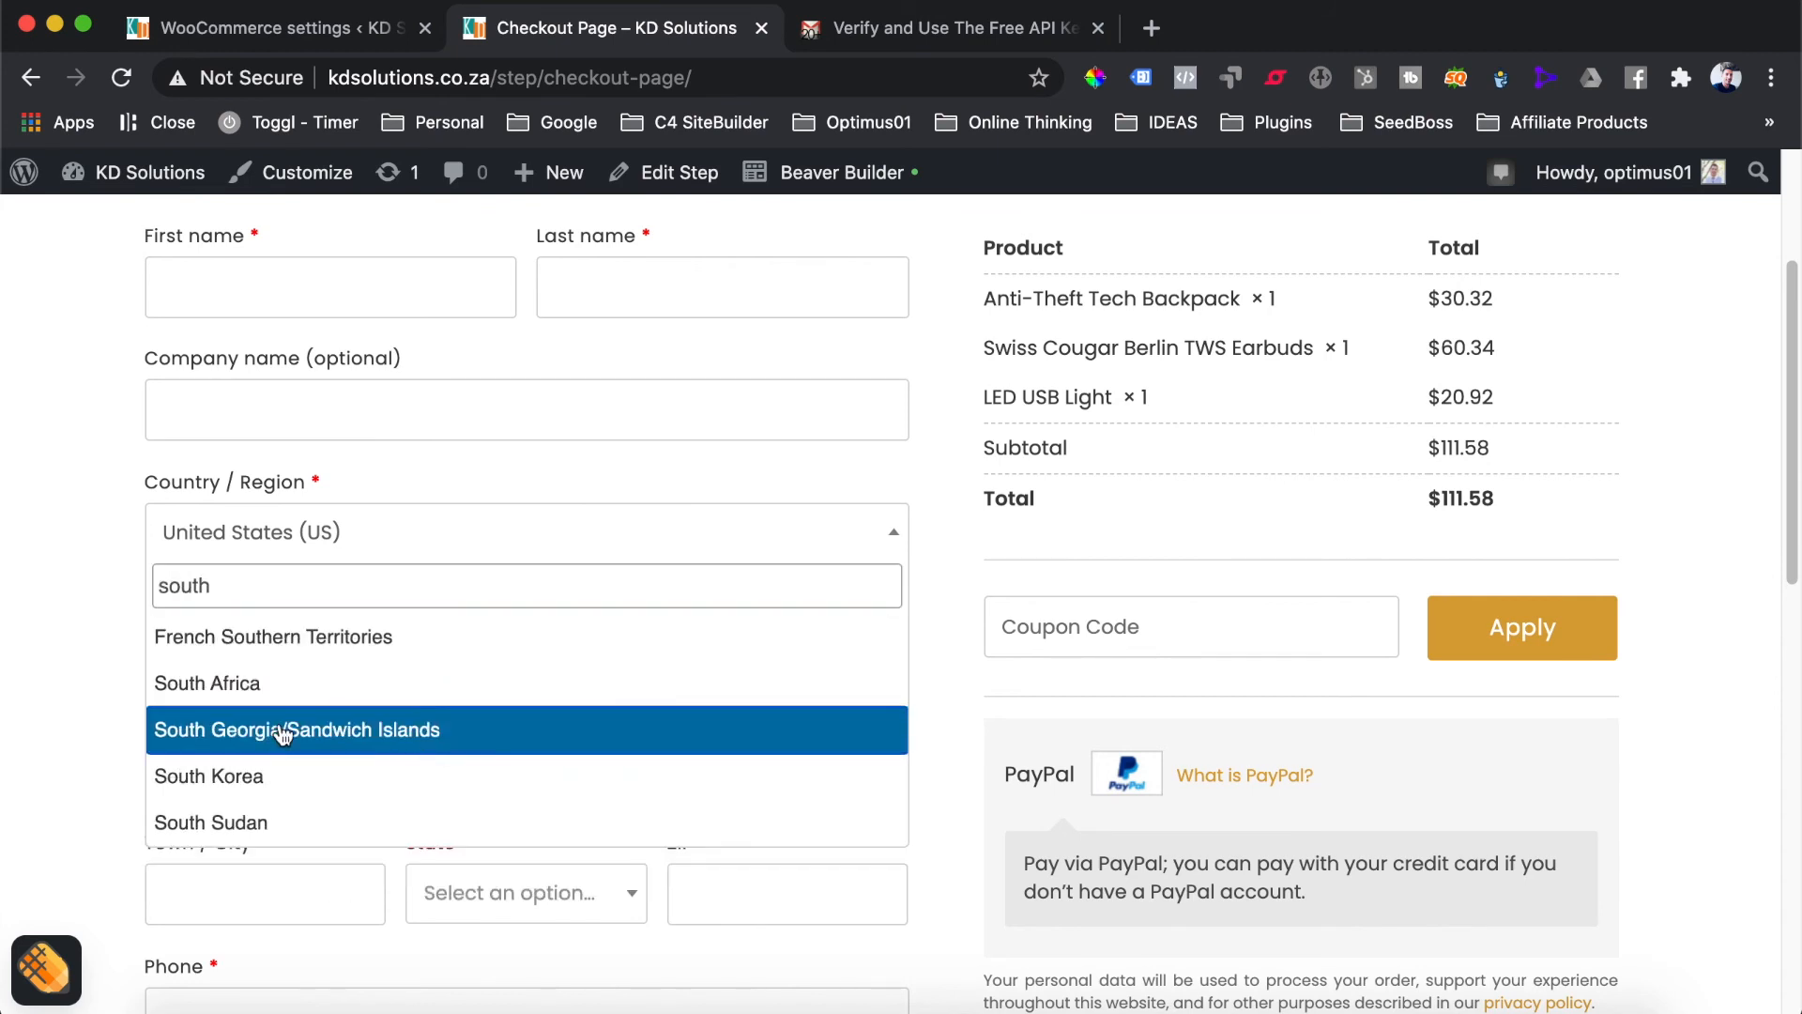
{"action": "left_click", "coordinate": [280, 686]}
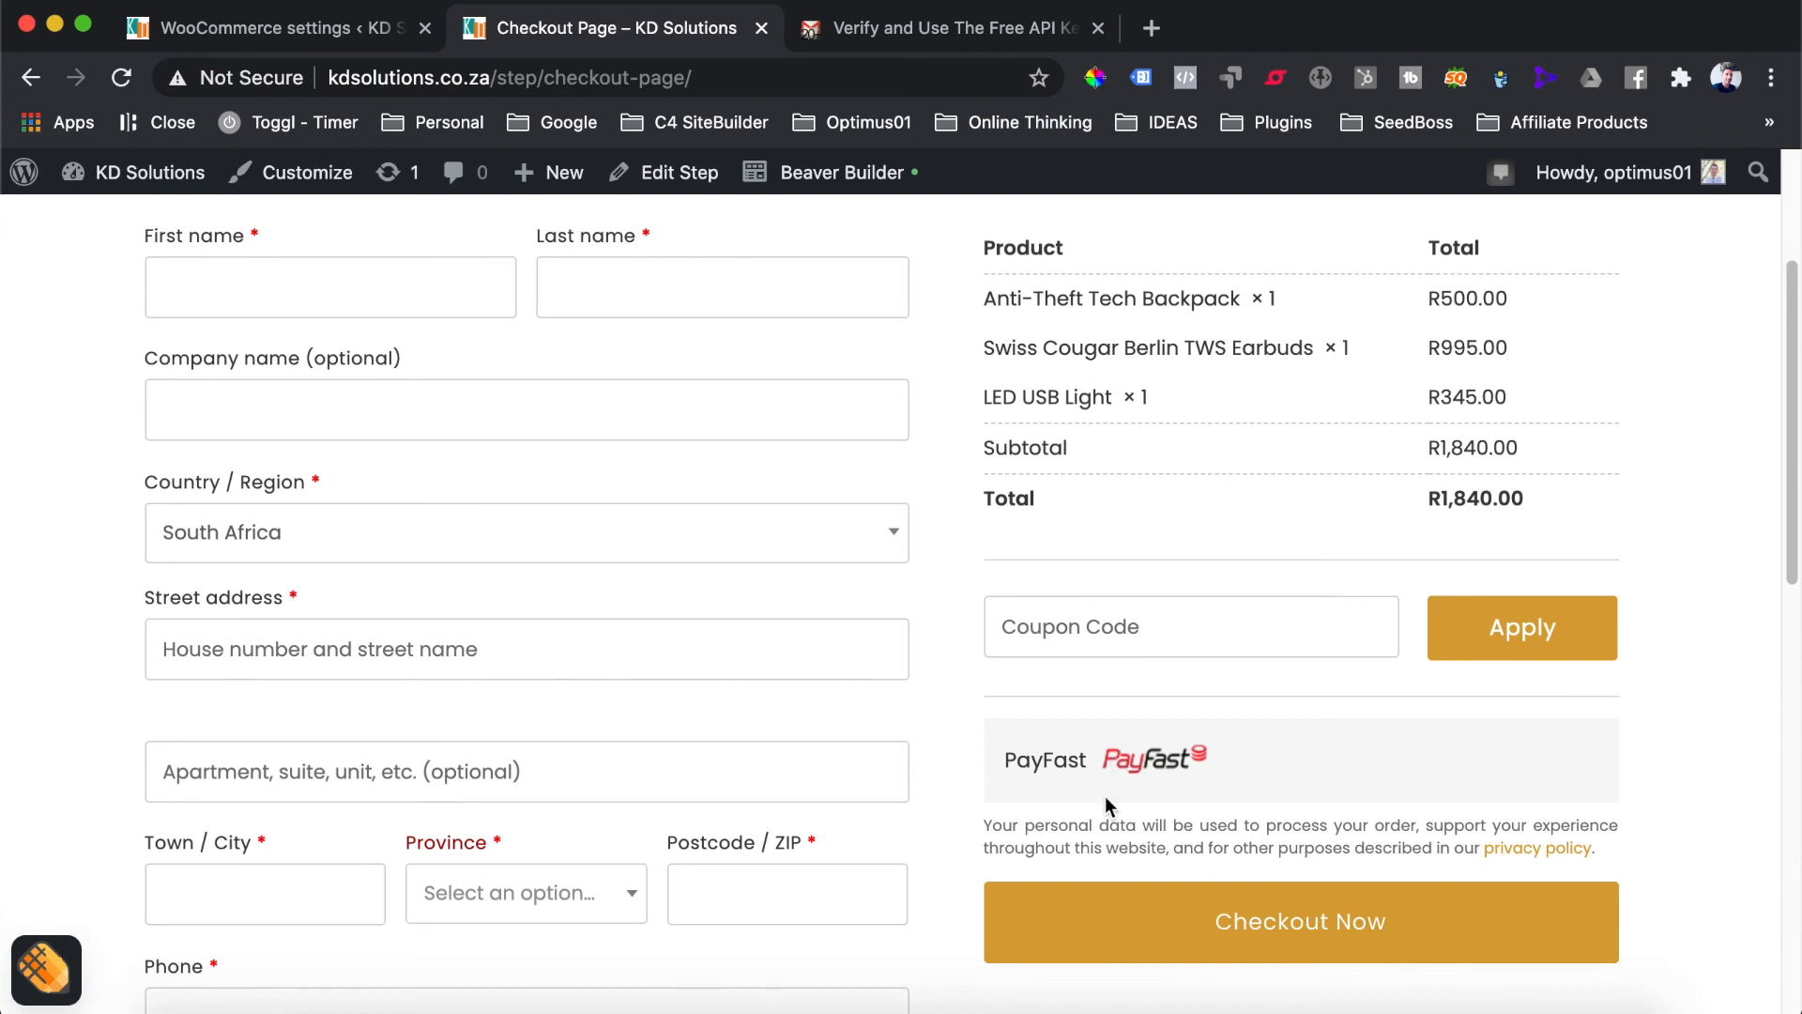
Return to the WooCommerce settings, open Booster's Gateways by Currency settings among the payment gateway modules, and enable the module
{"action": "left_click", "coordinate": [317, 28]}
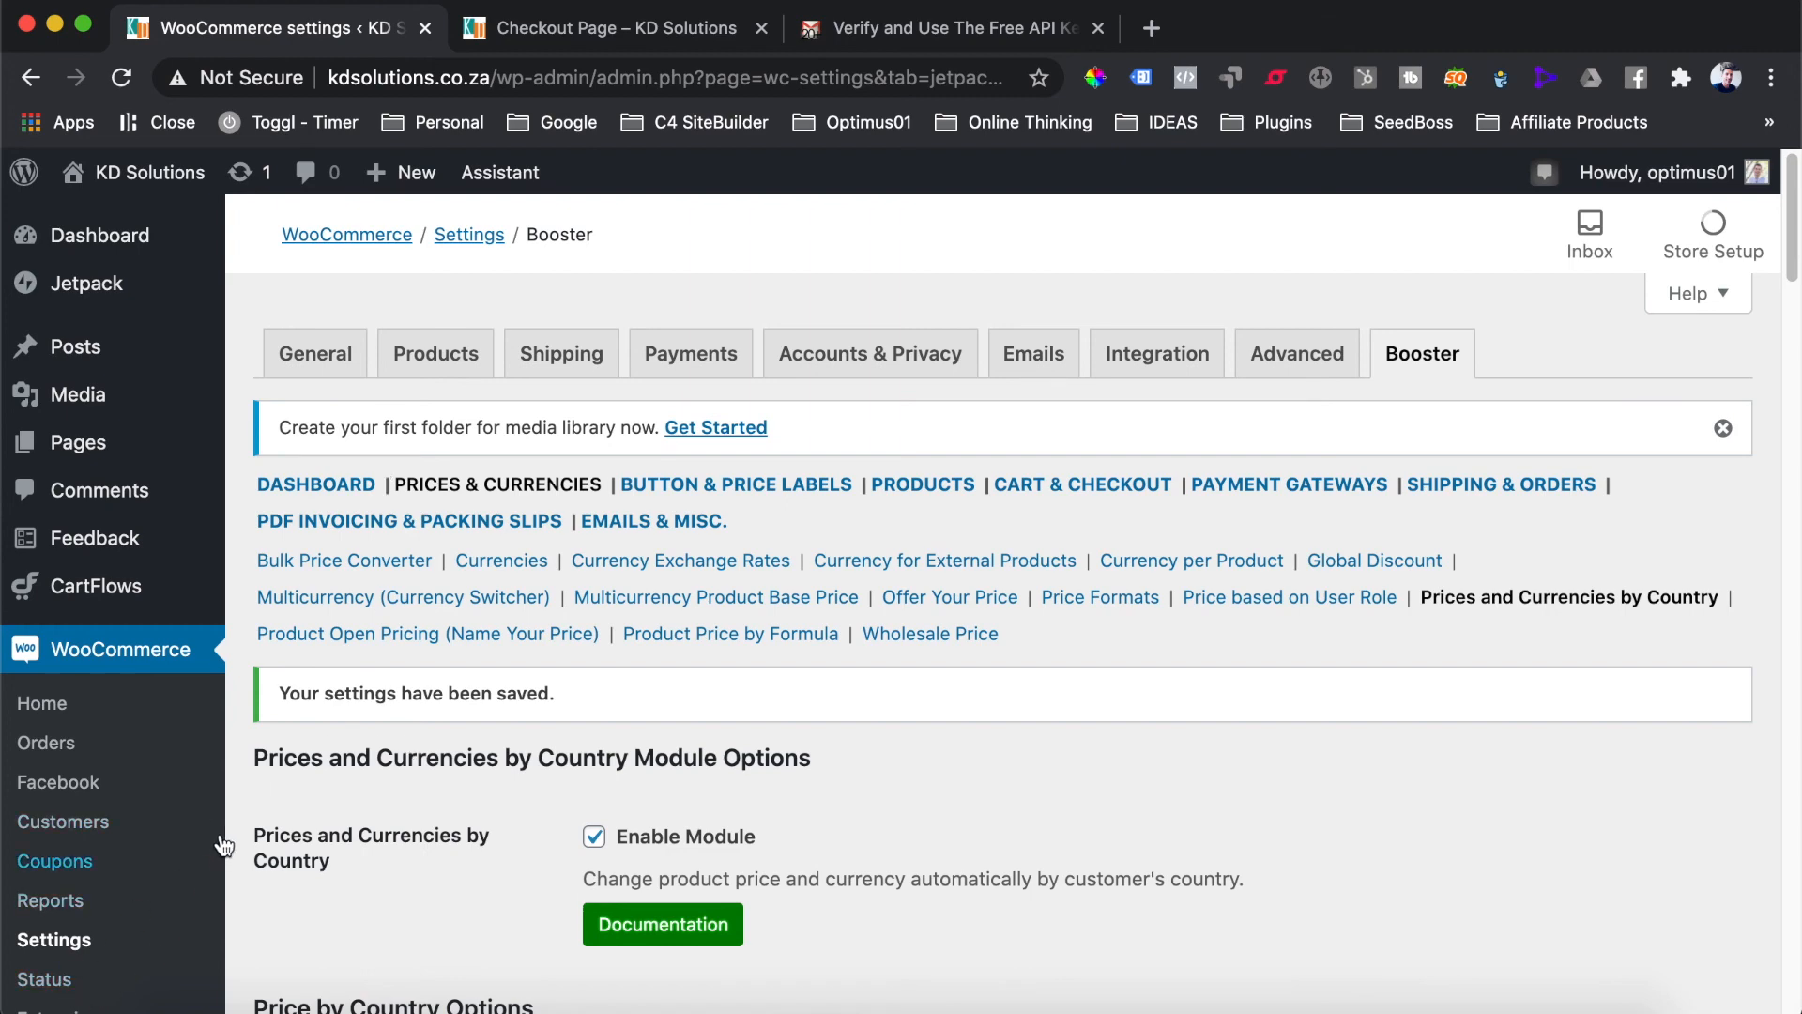
{"action": "scroll", "coordinate": [141, 891], "scroll_direction": "down", "scroll_amount": 5}
{"action": "left_click", "coordinate": [103, 850]}
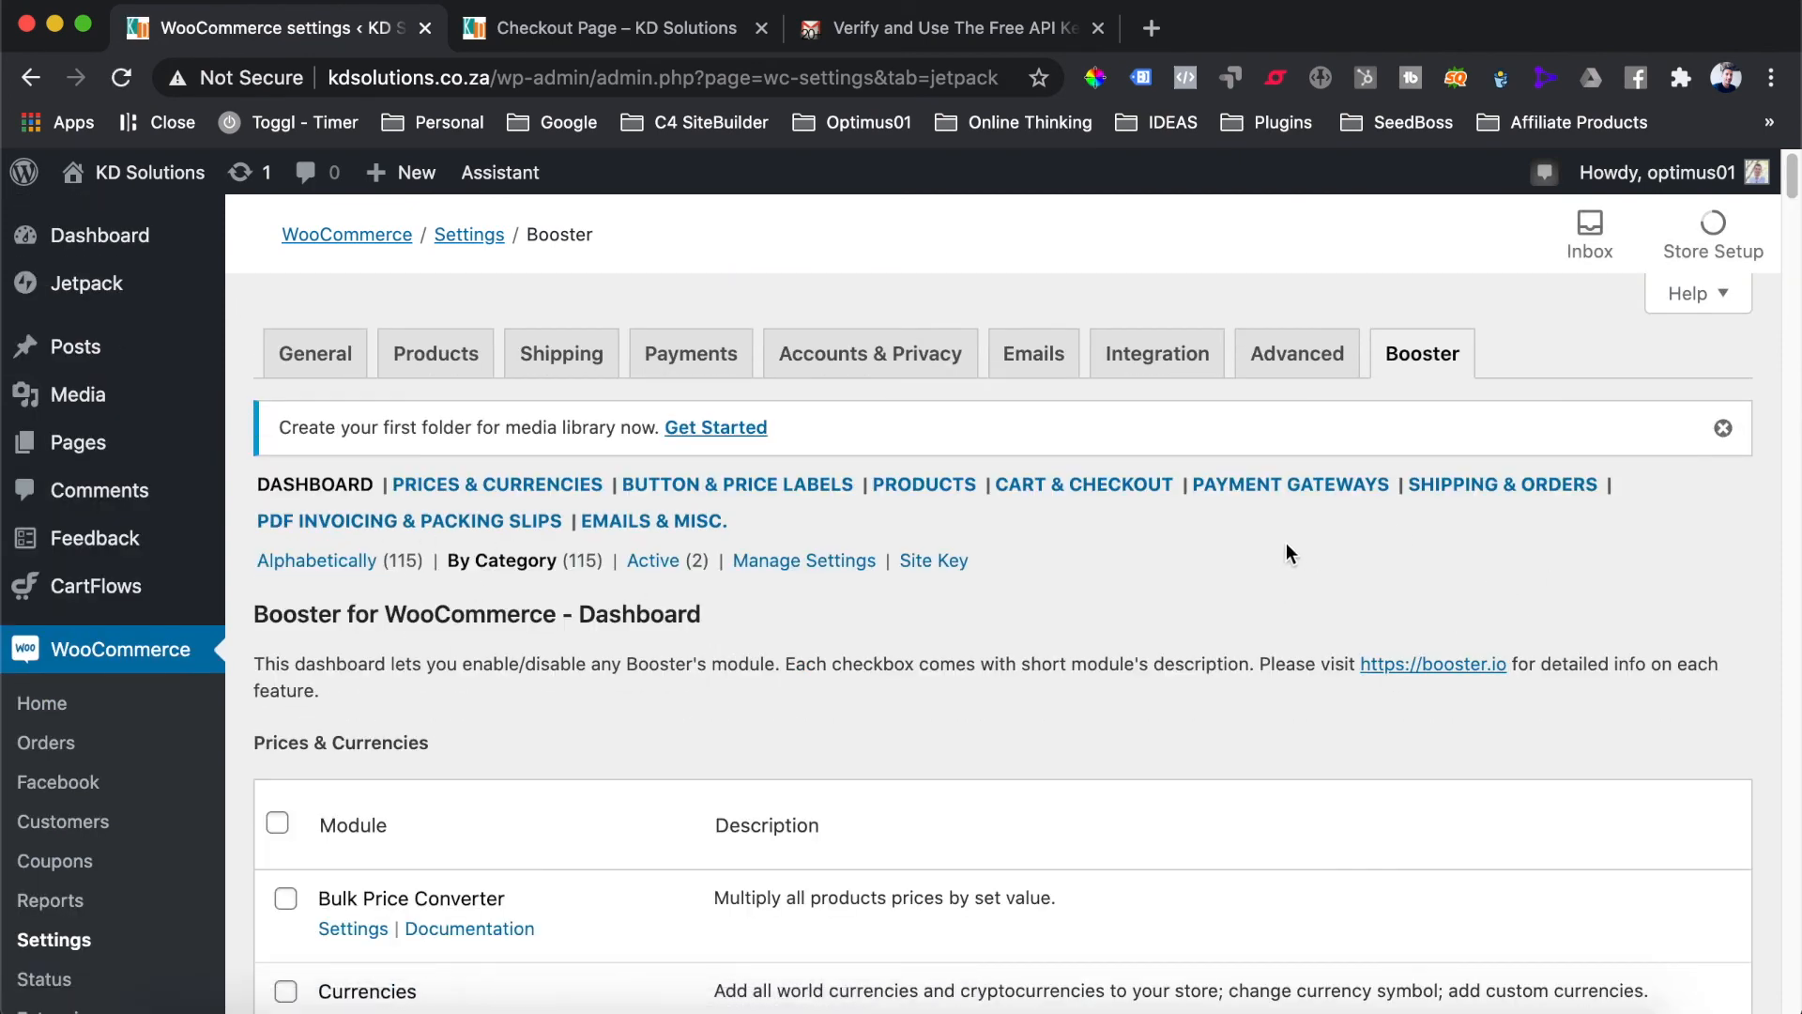
{"action": "left_click", "coordinate": [1241, 488]}
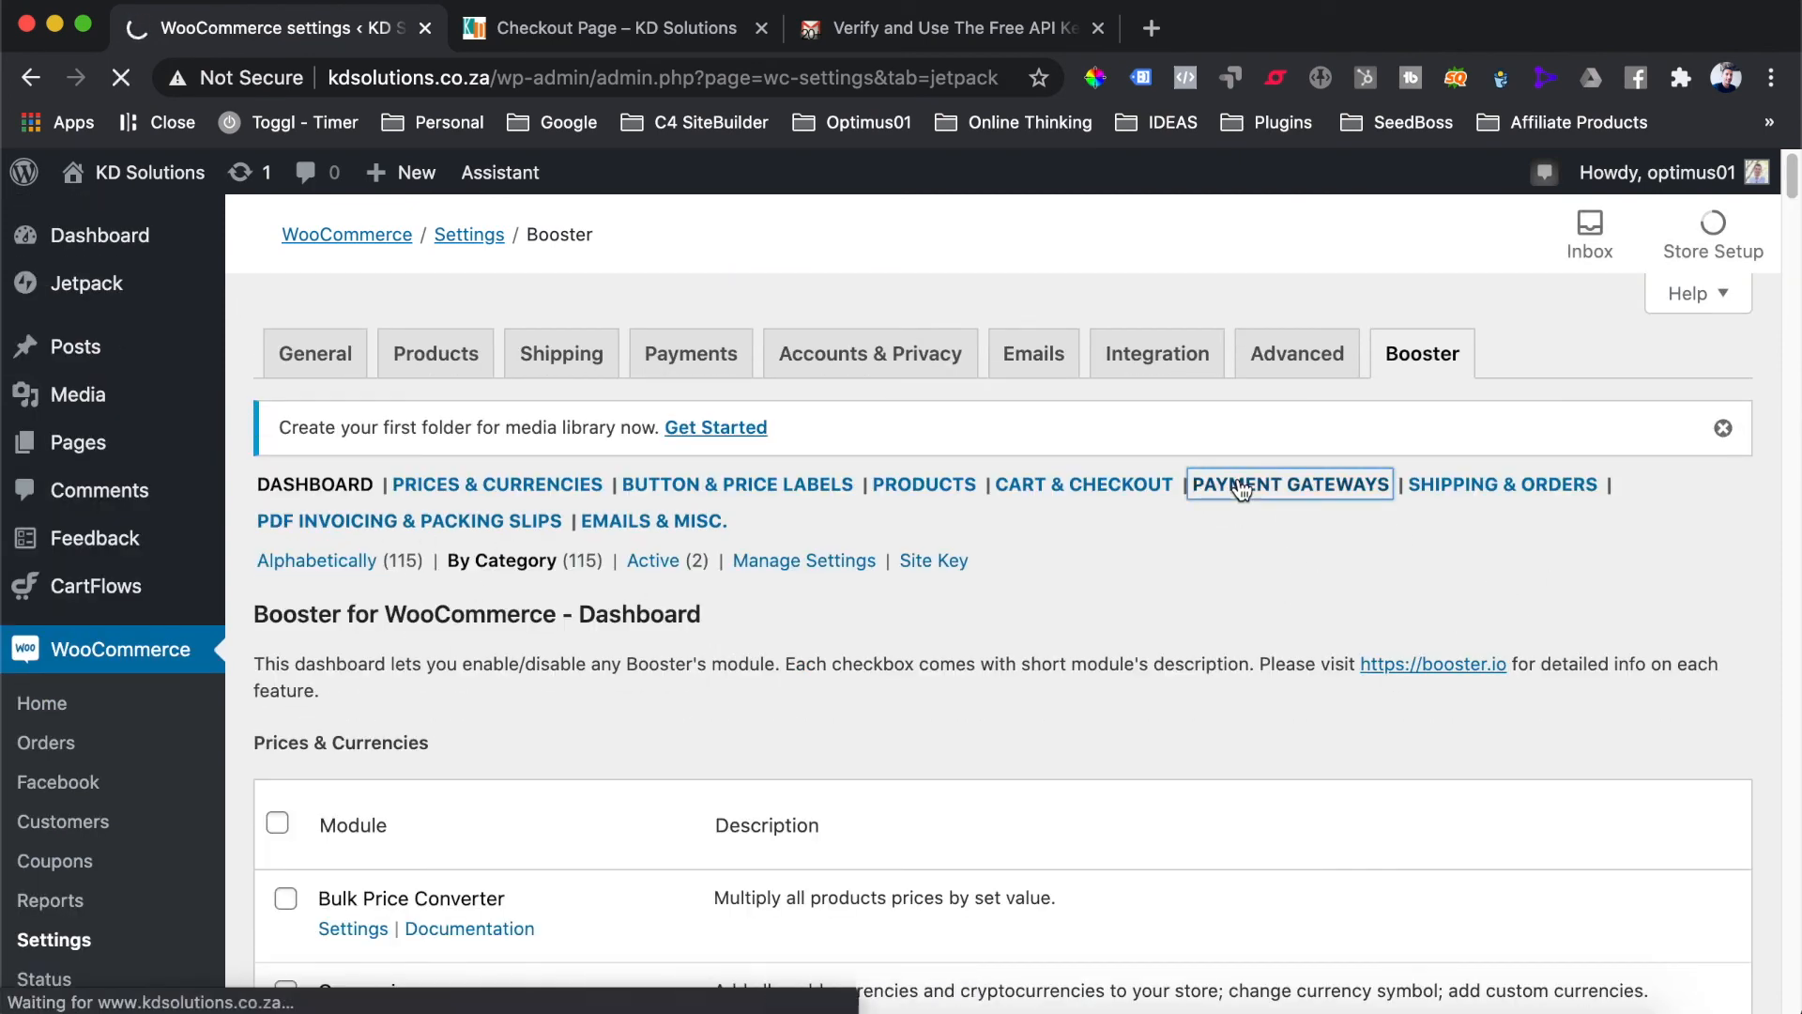
{"action": "scroll", "coordinate": [886, 615], "scroll_direction": "down", "scroll_amount": 6}
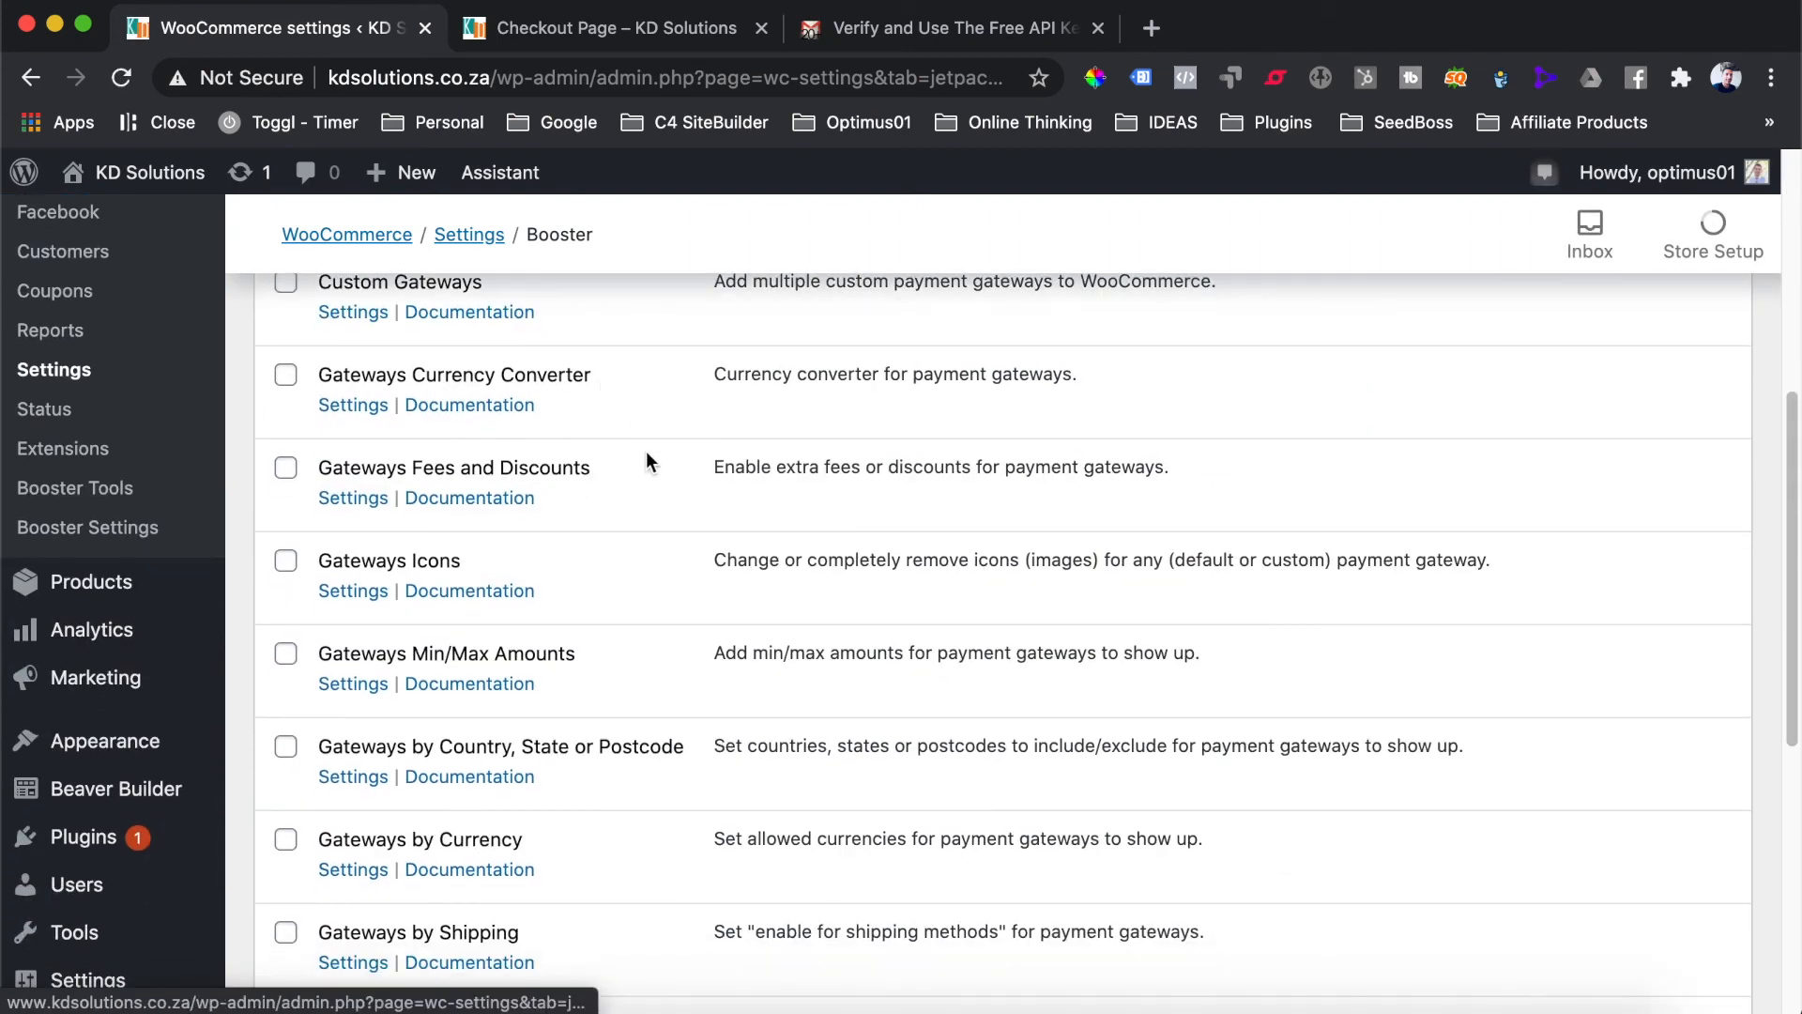
{"action": "scroll", "coordinate": [642, 419], "scroll_direction": "down", "scroll_amount": 3}
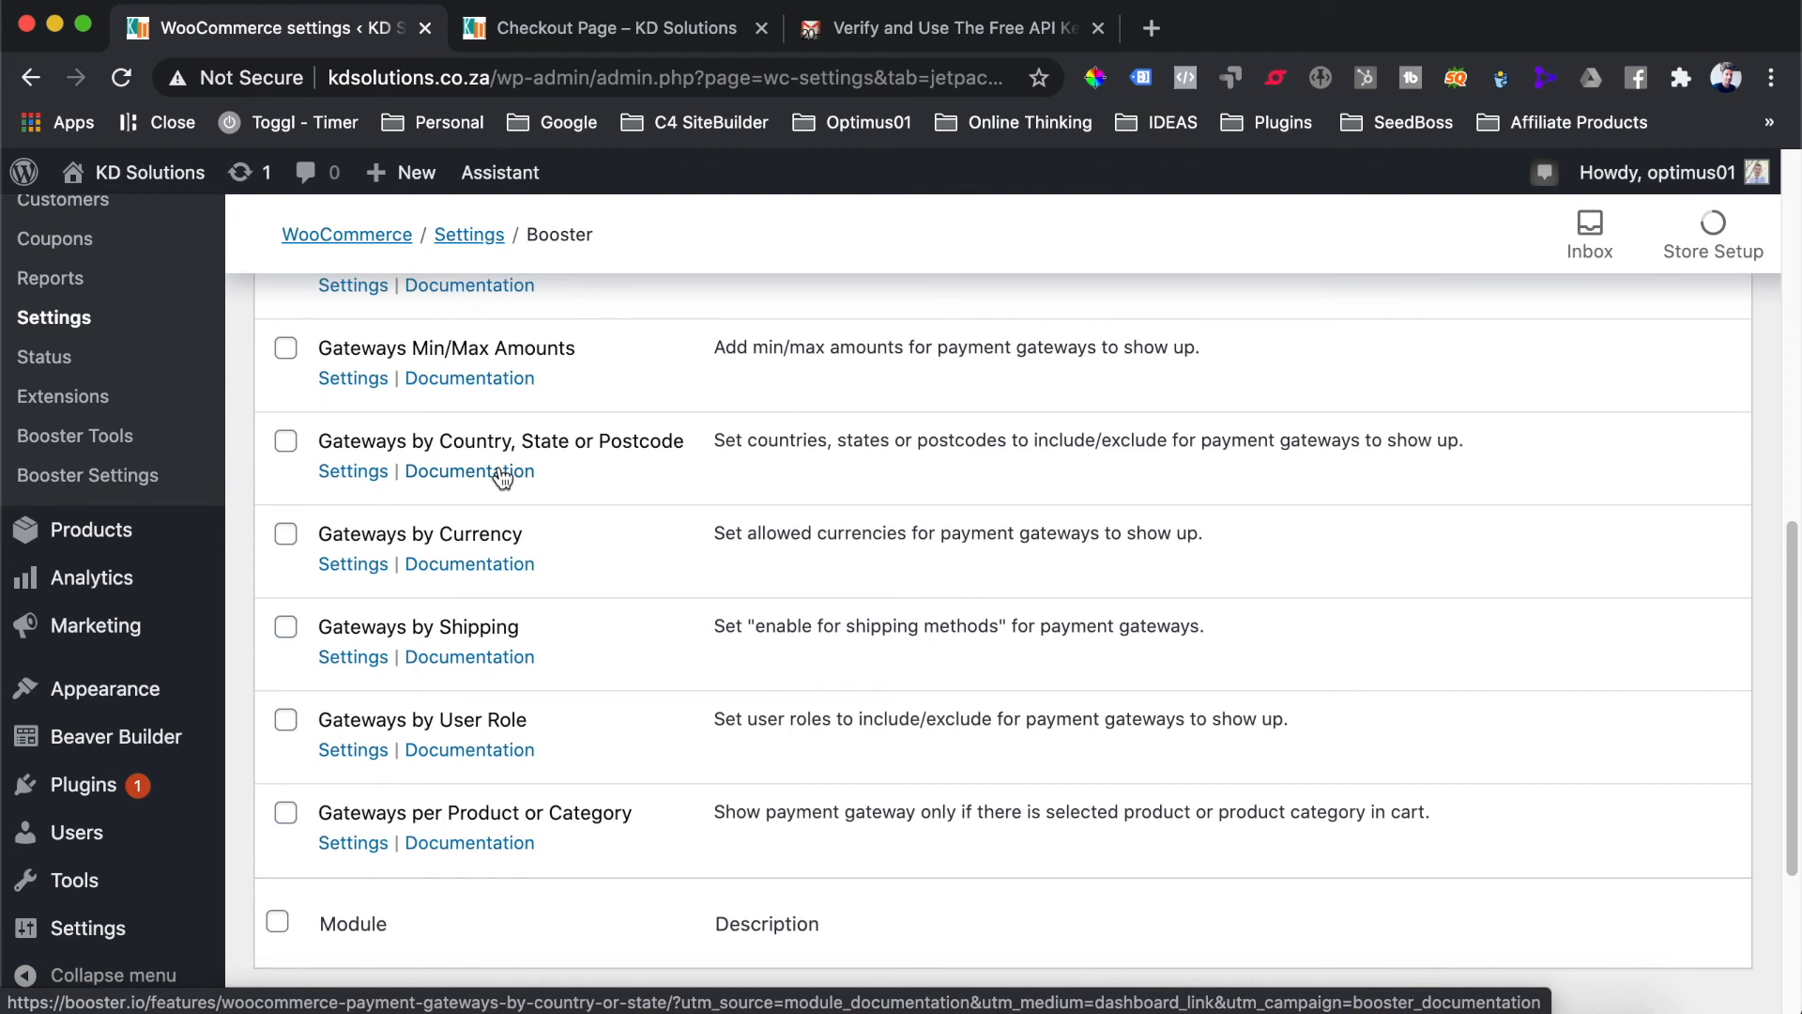
{"action": "left_click", "coordinate": [354, 567]}
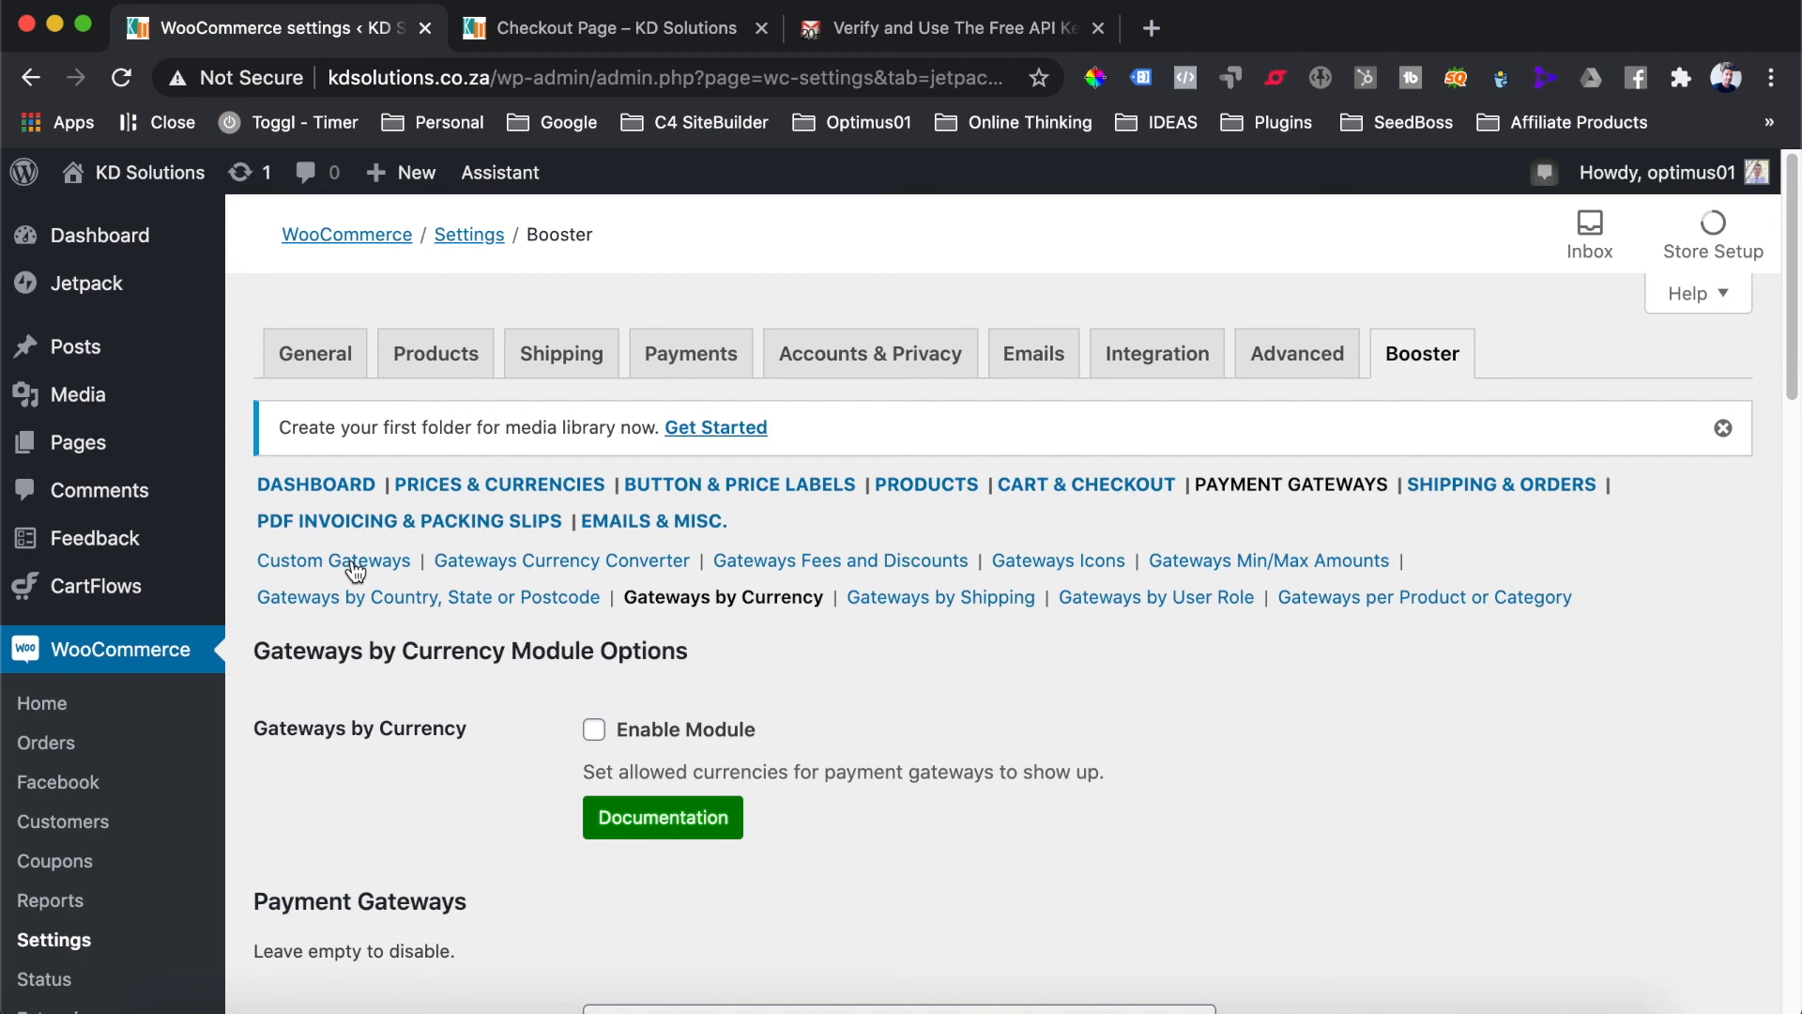
{"action": "scroll", "coordinate": [355, 571], "scroll_direction": "down", "scroll_amount": 5}
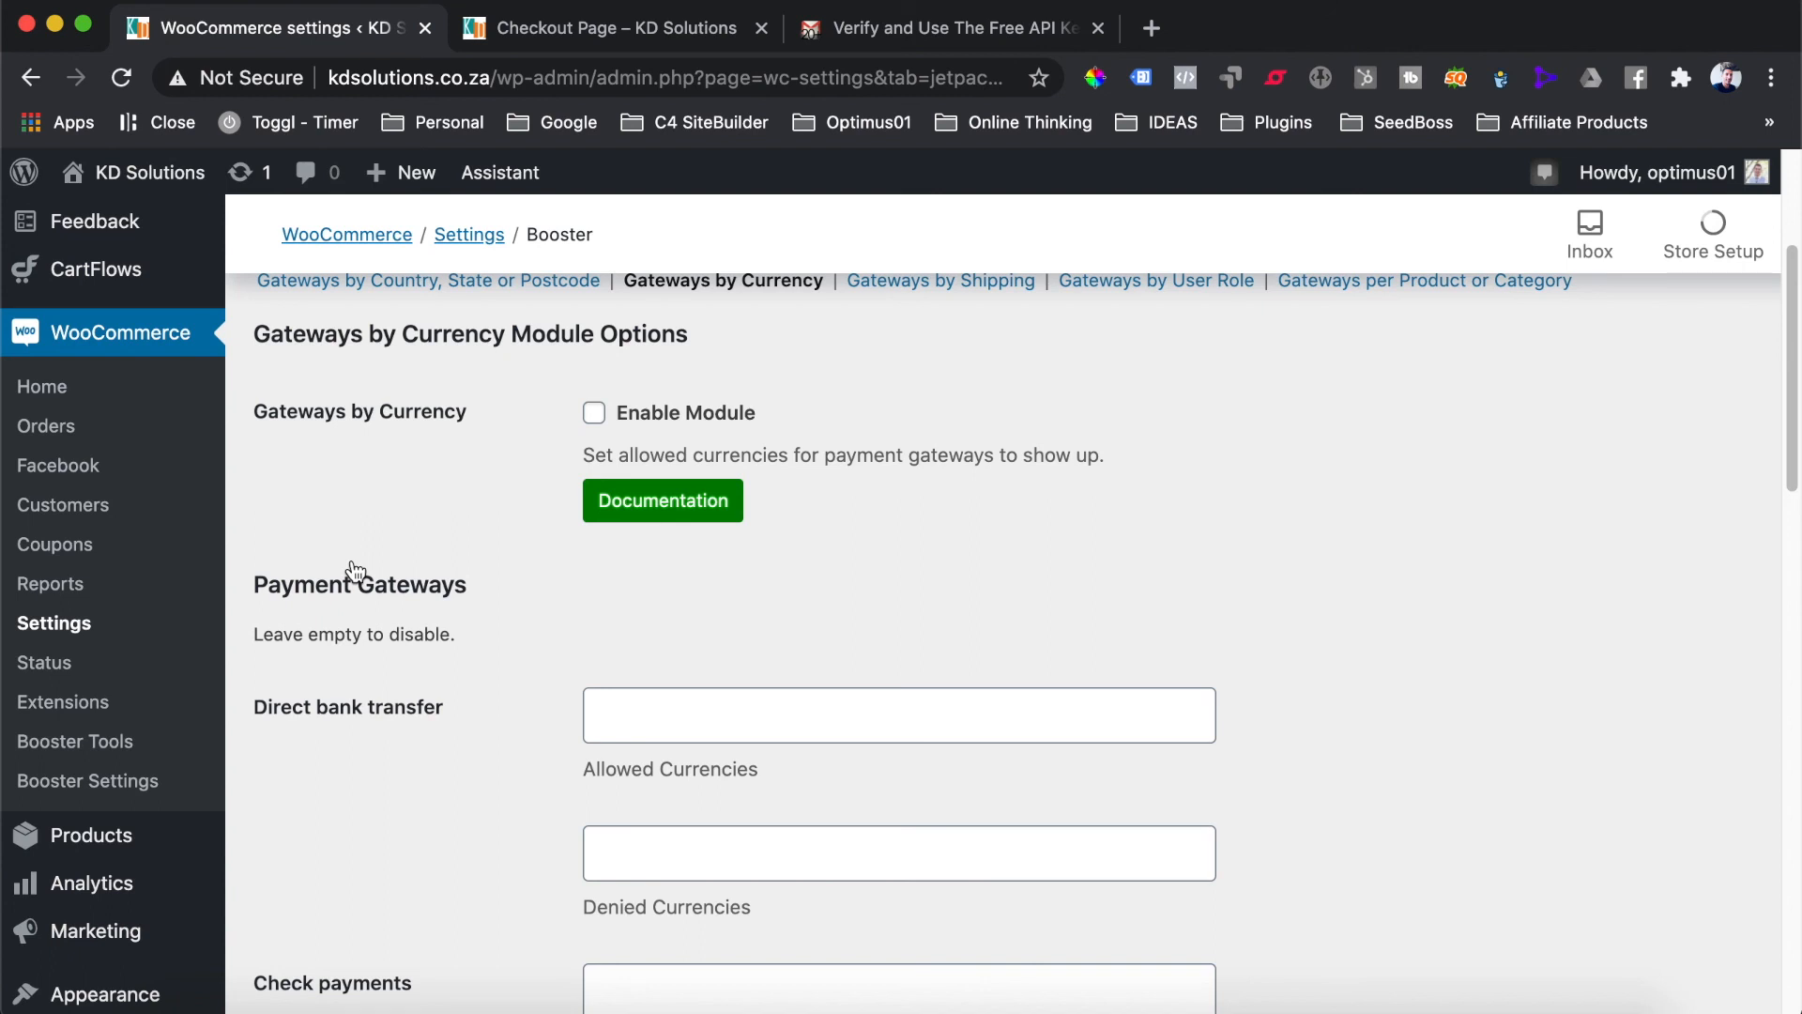
{"action": "left_click", "coordinate": [597, 419]}
Add United States (US) dollar to the allowed currencies of the PayPal gateway
{"action": "scroll", "coordinate": [419, 492], "scroll_direction": "down", "scroll_amount": 3}
{"action": "scroll", "coordinate": [419, 493], "scroll_direction": "down", "scroll_amount": 2}
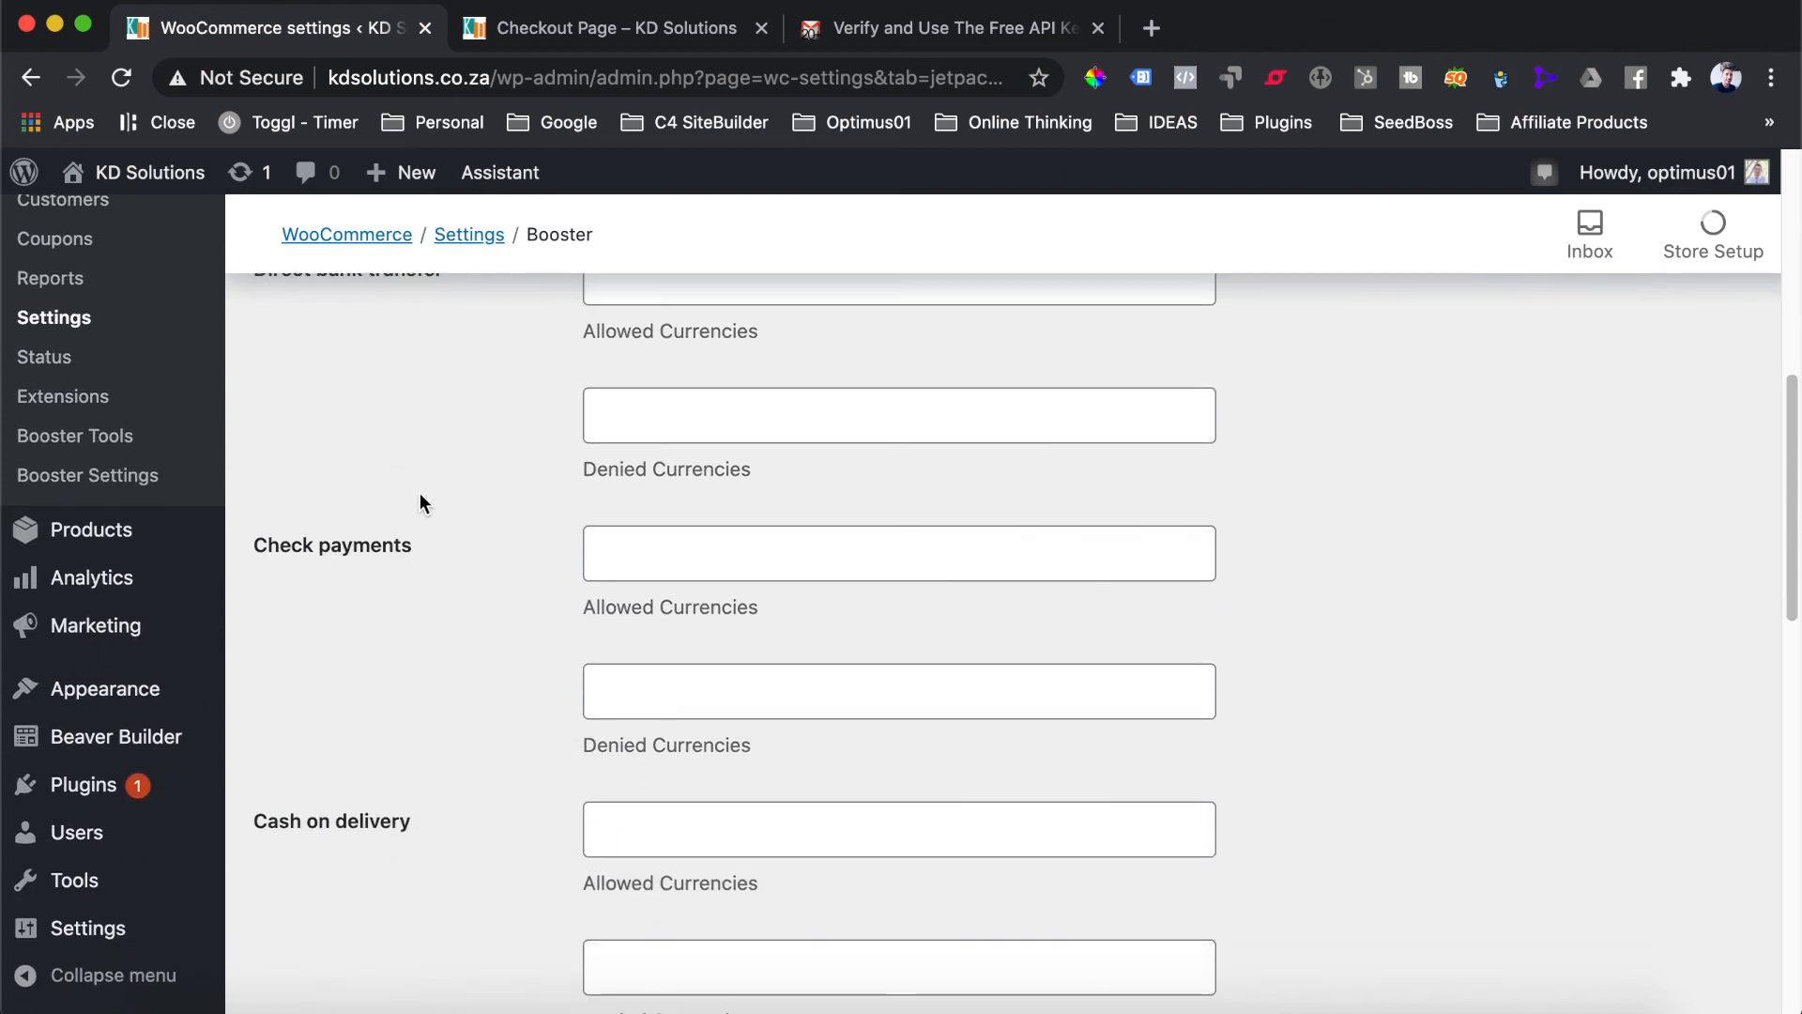
{"action": "scroll", "coordinate": [422, 441], "scroll_direction": "down", "scroll_amount": 2}
{"action": "scroll", "coordinate": [421, 483], "scroll_direction": "up", "scroll_amount": 3}
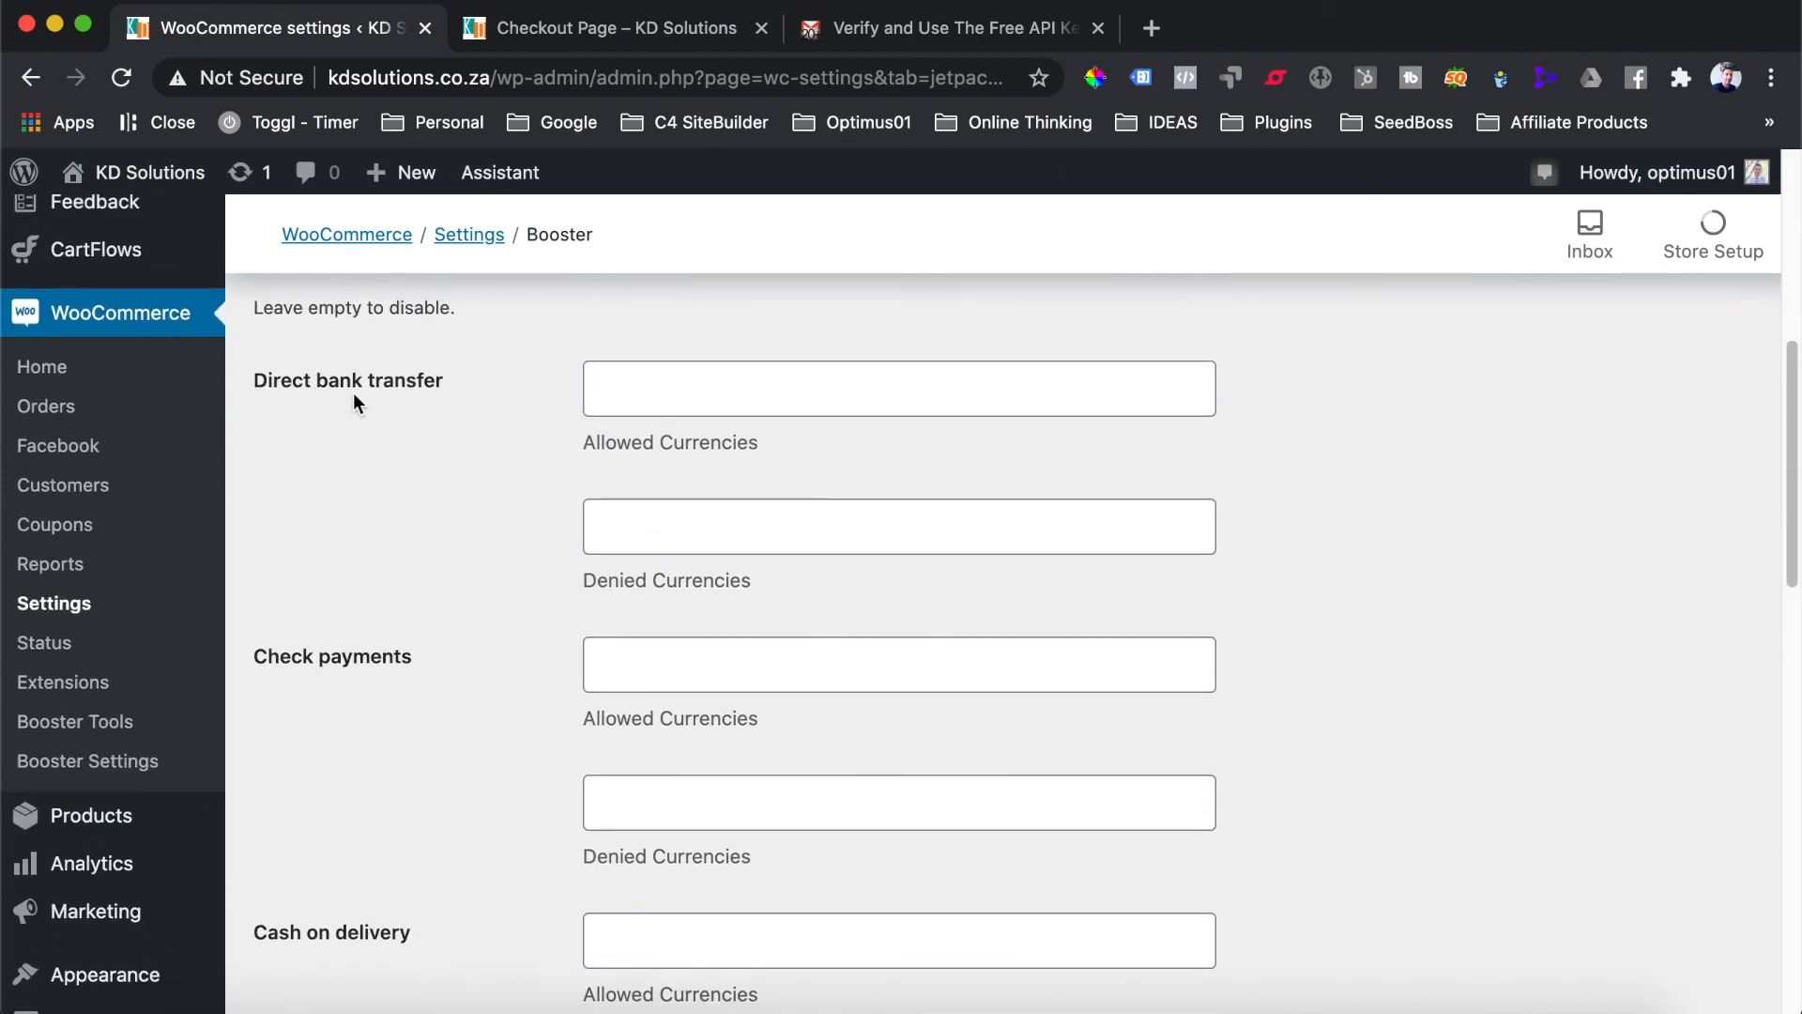
{"action": "scroll", "coordinate": [442, 469], "scroll_direction": "down", "scroll_amount": 2}
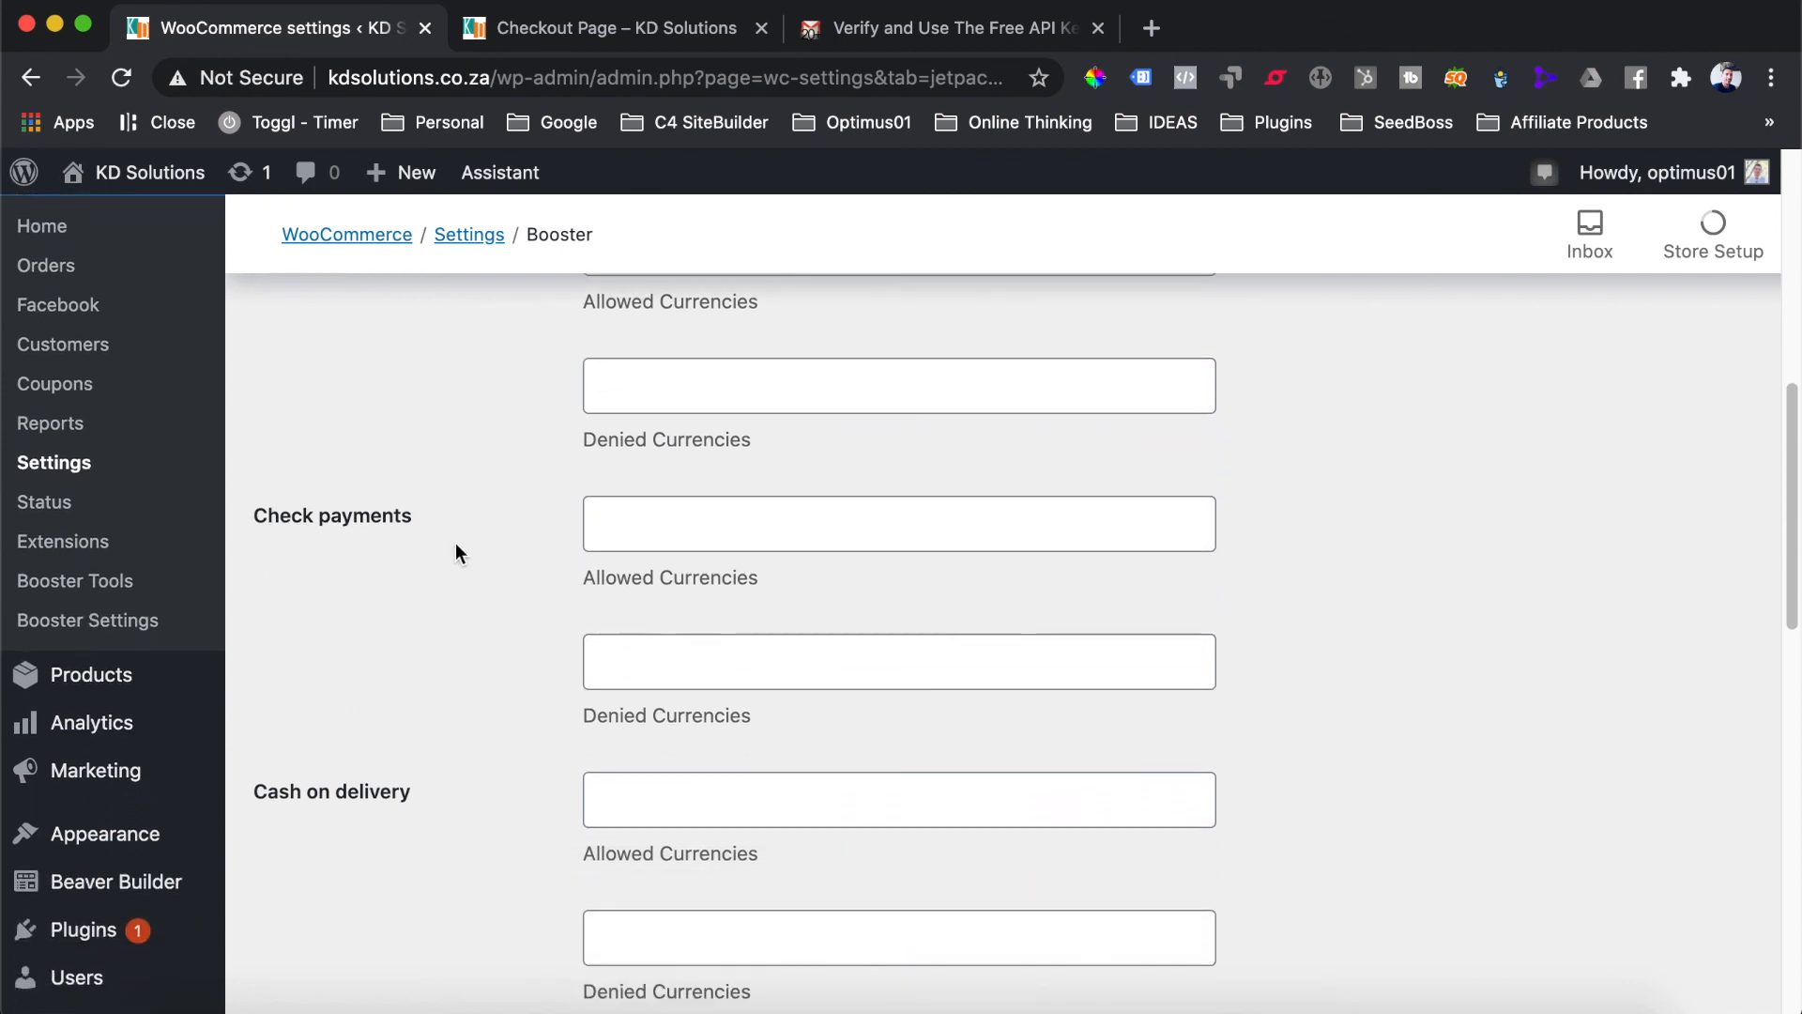
{"action": "scroll", "coordinate": [345, 564], "scroll_direction": "down", "scroll_amount": 4}
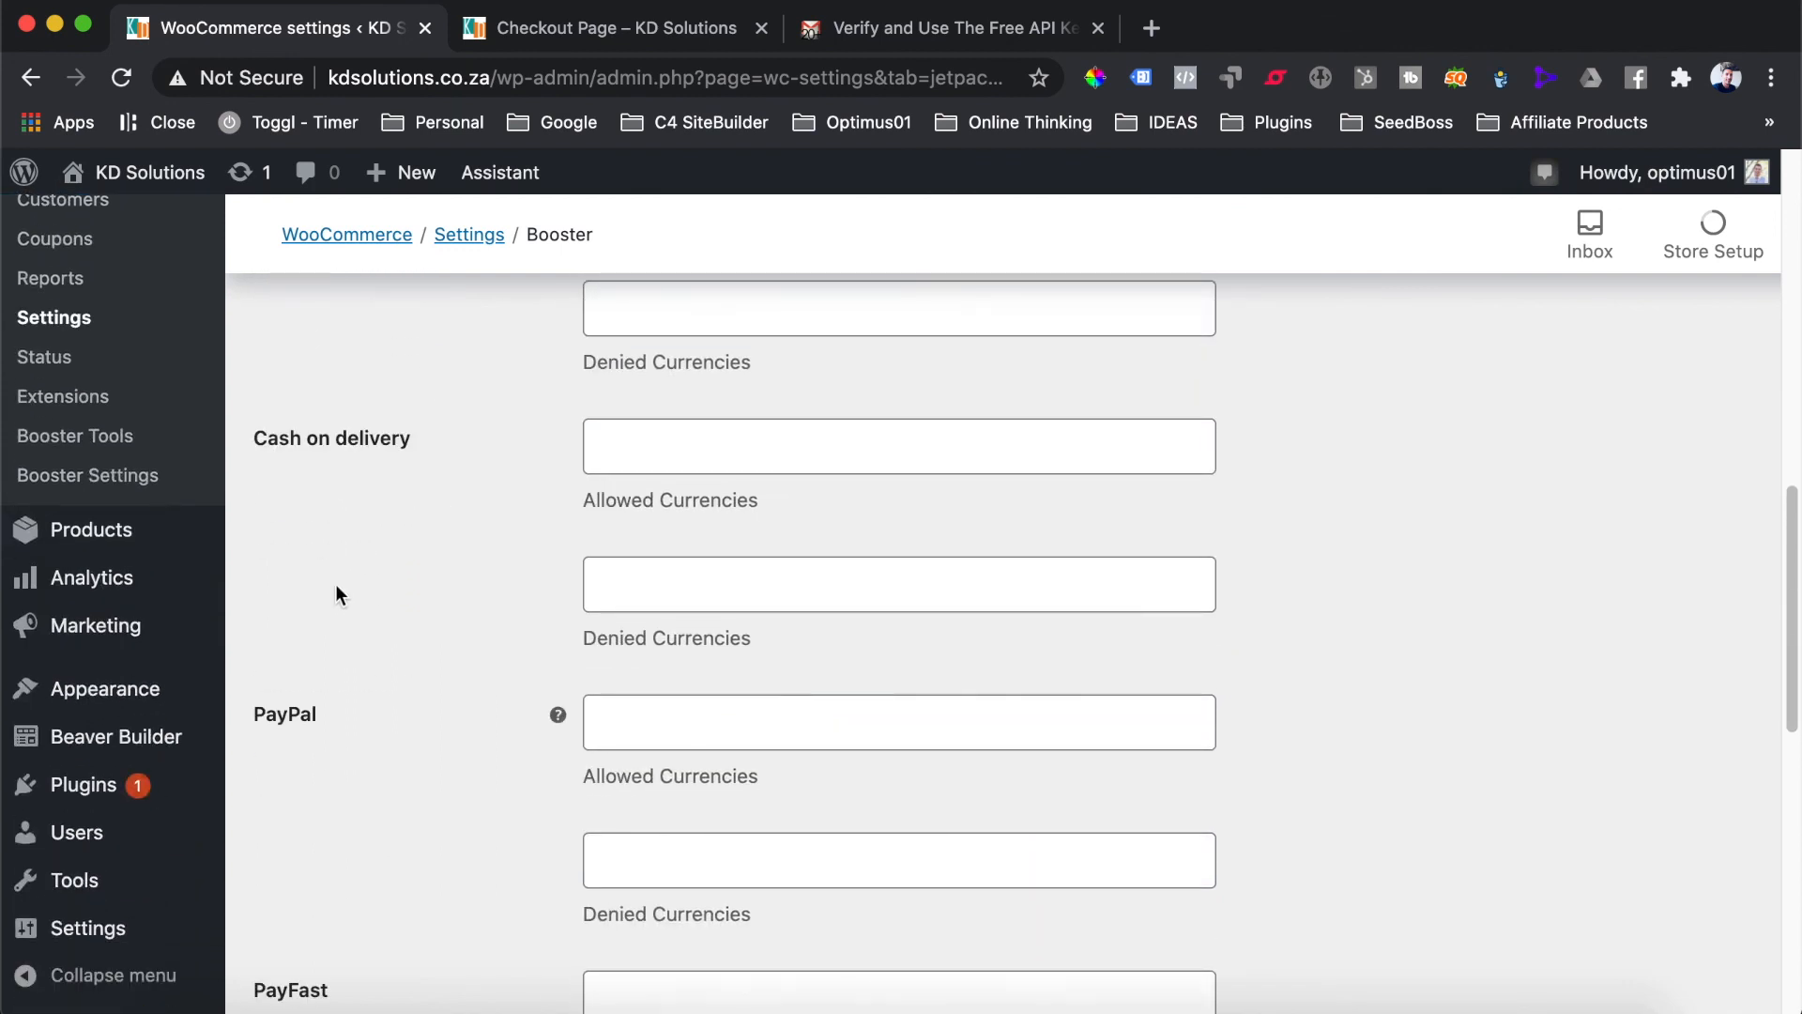
{"action": "scroll", "coordinate": [360, 685], "scroll_direction": "down", "scroll_amount": 3}
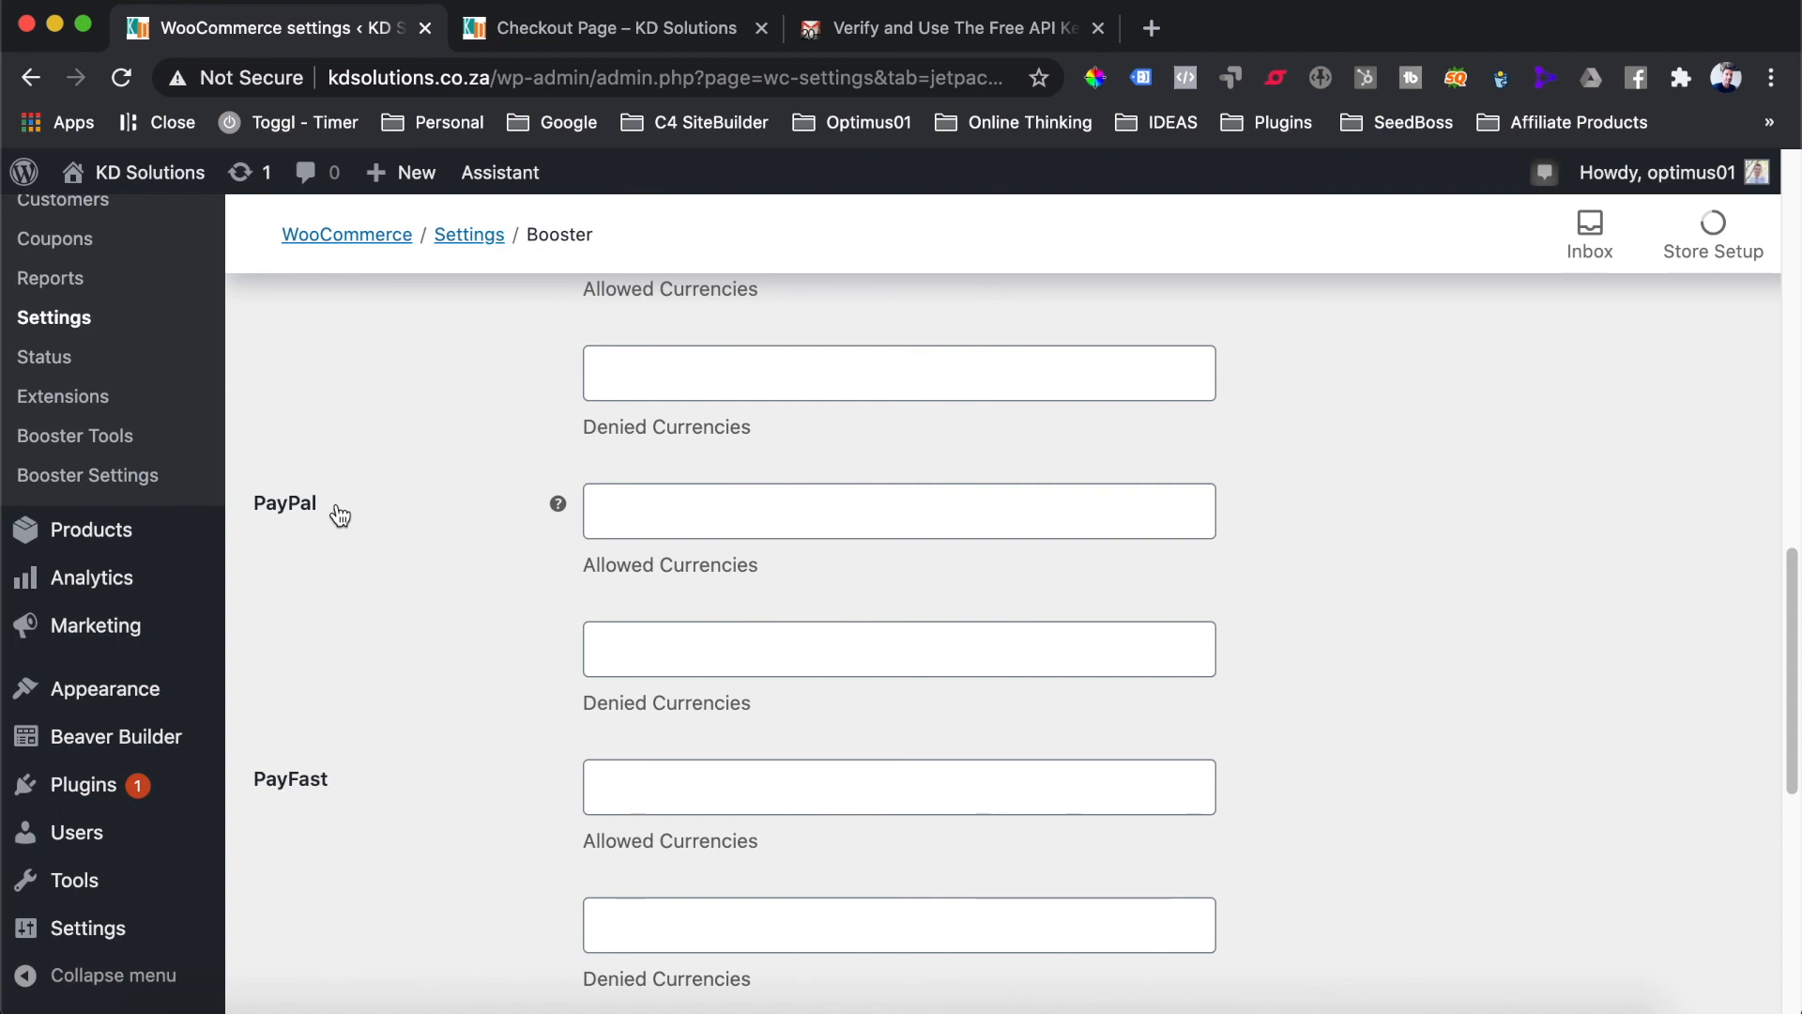
{"action": "scroll", "coordinate": [340, 515], "scroll_direction": "down", "scroll_amount": 1}
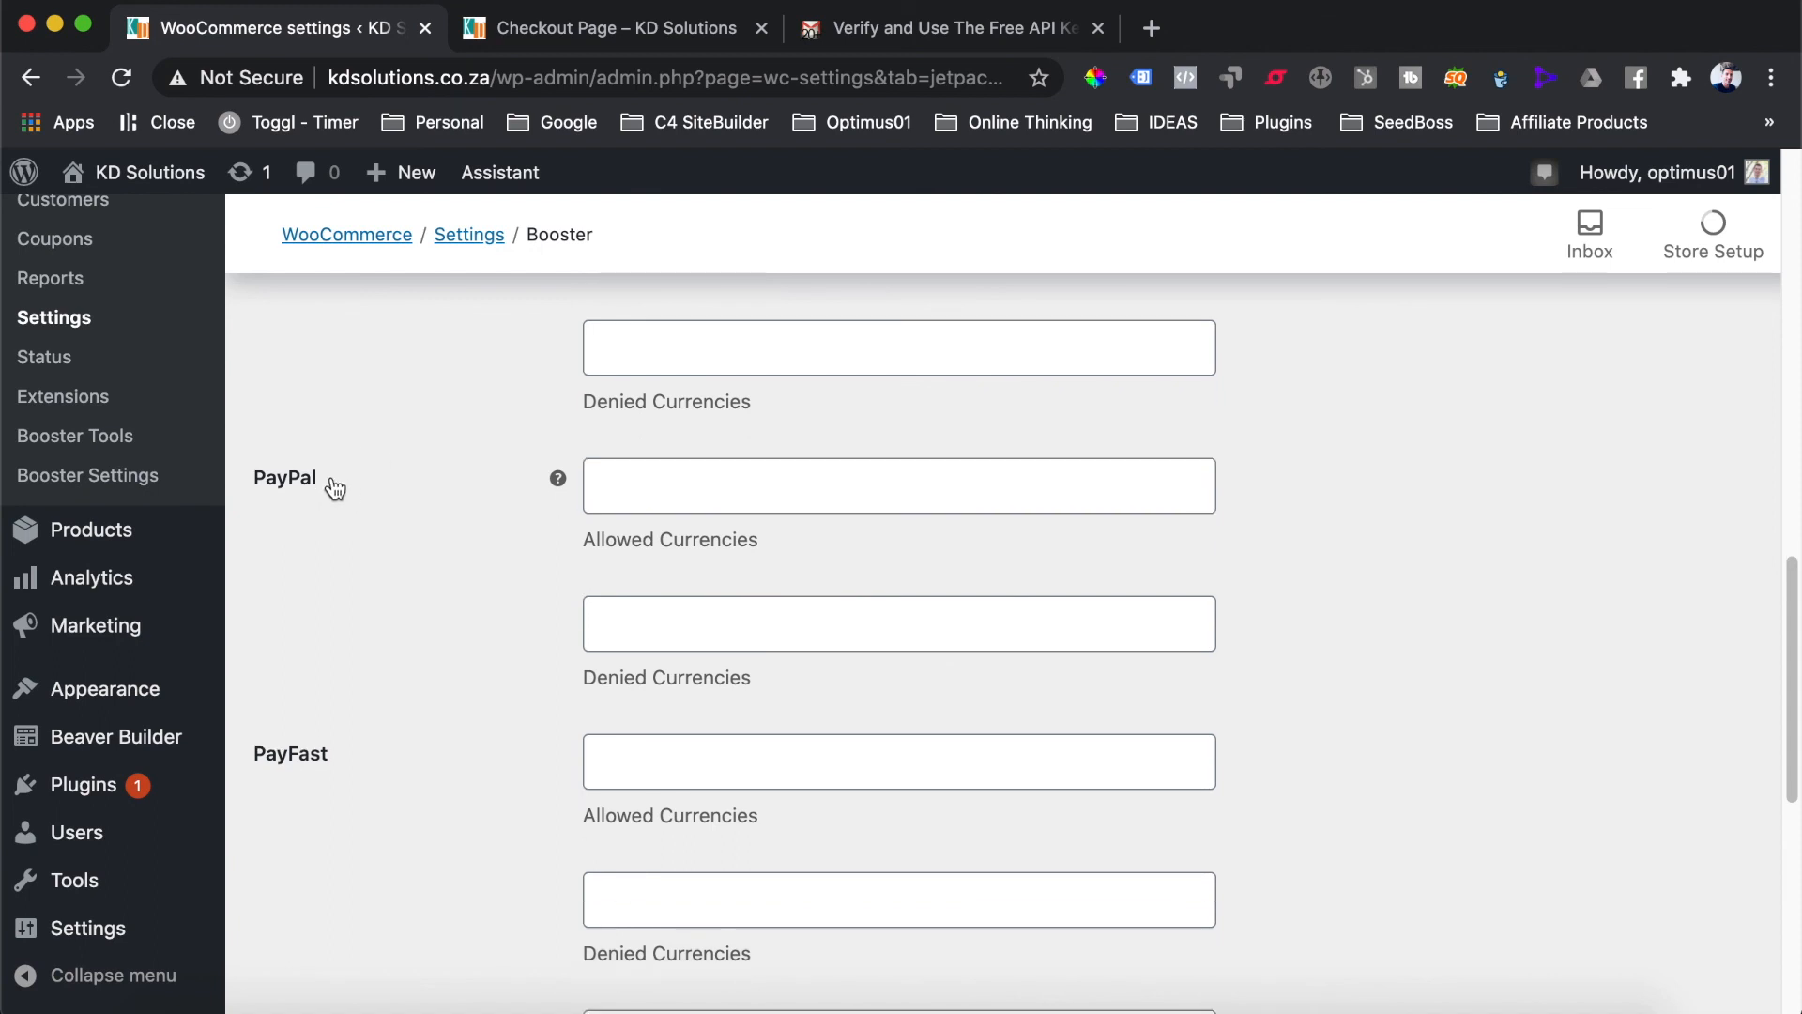
{"action": "left_click", "coordinate": [640, 492]}
{"action": "type", "text": "united"}
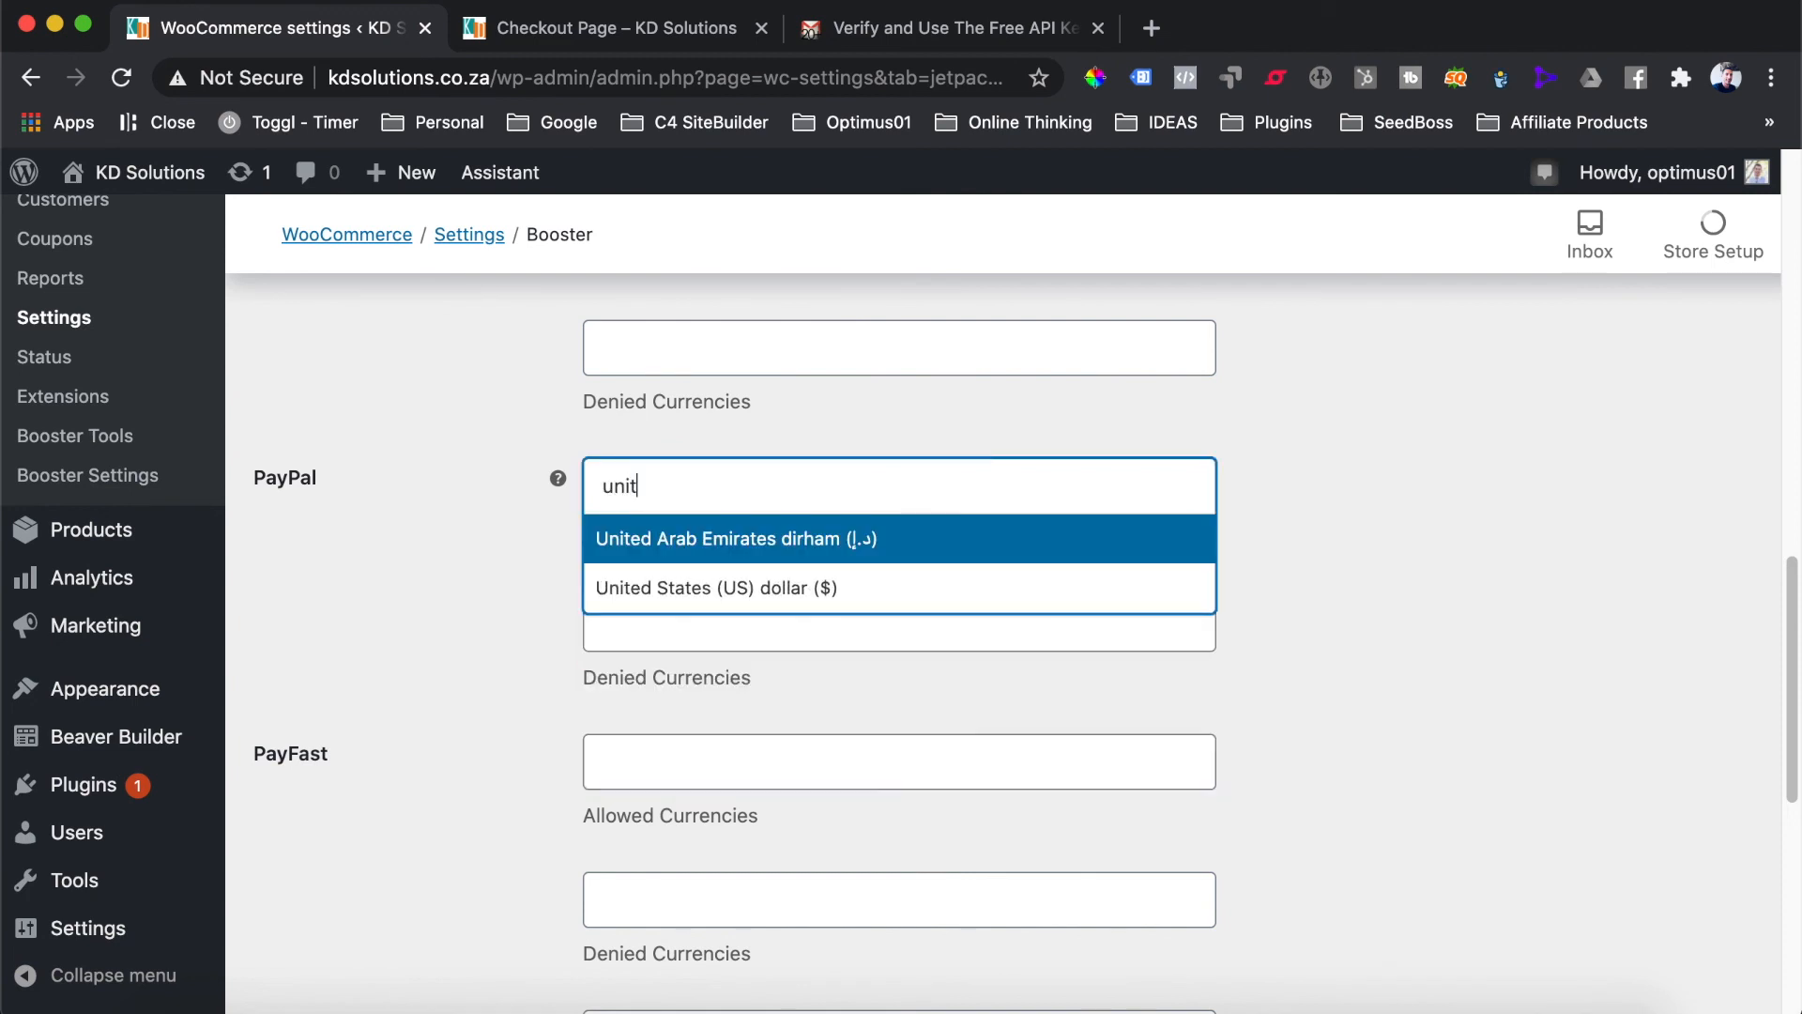
{"action": "left_click", "coordinate": [624, 590]}
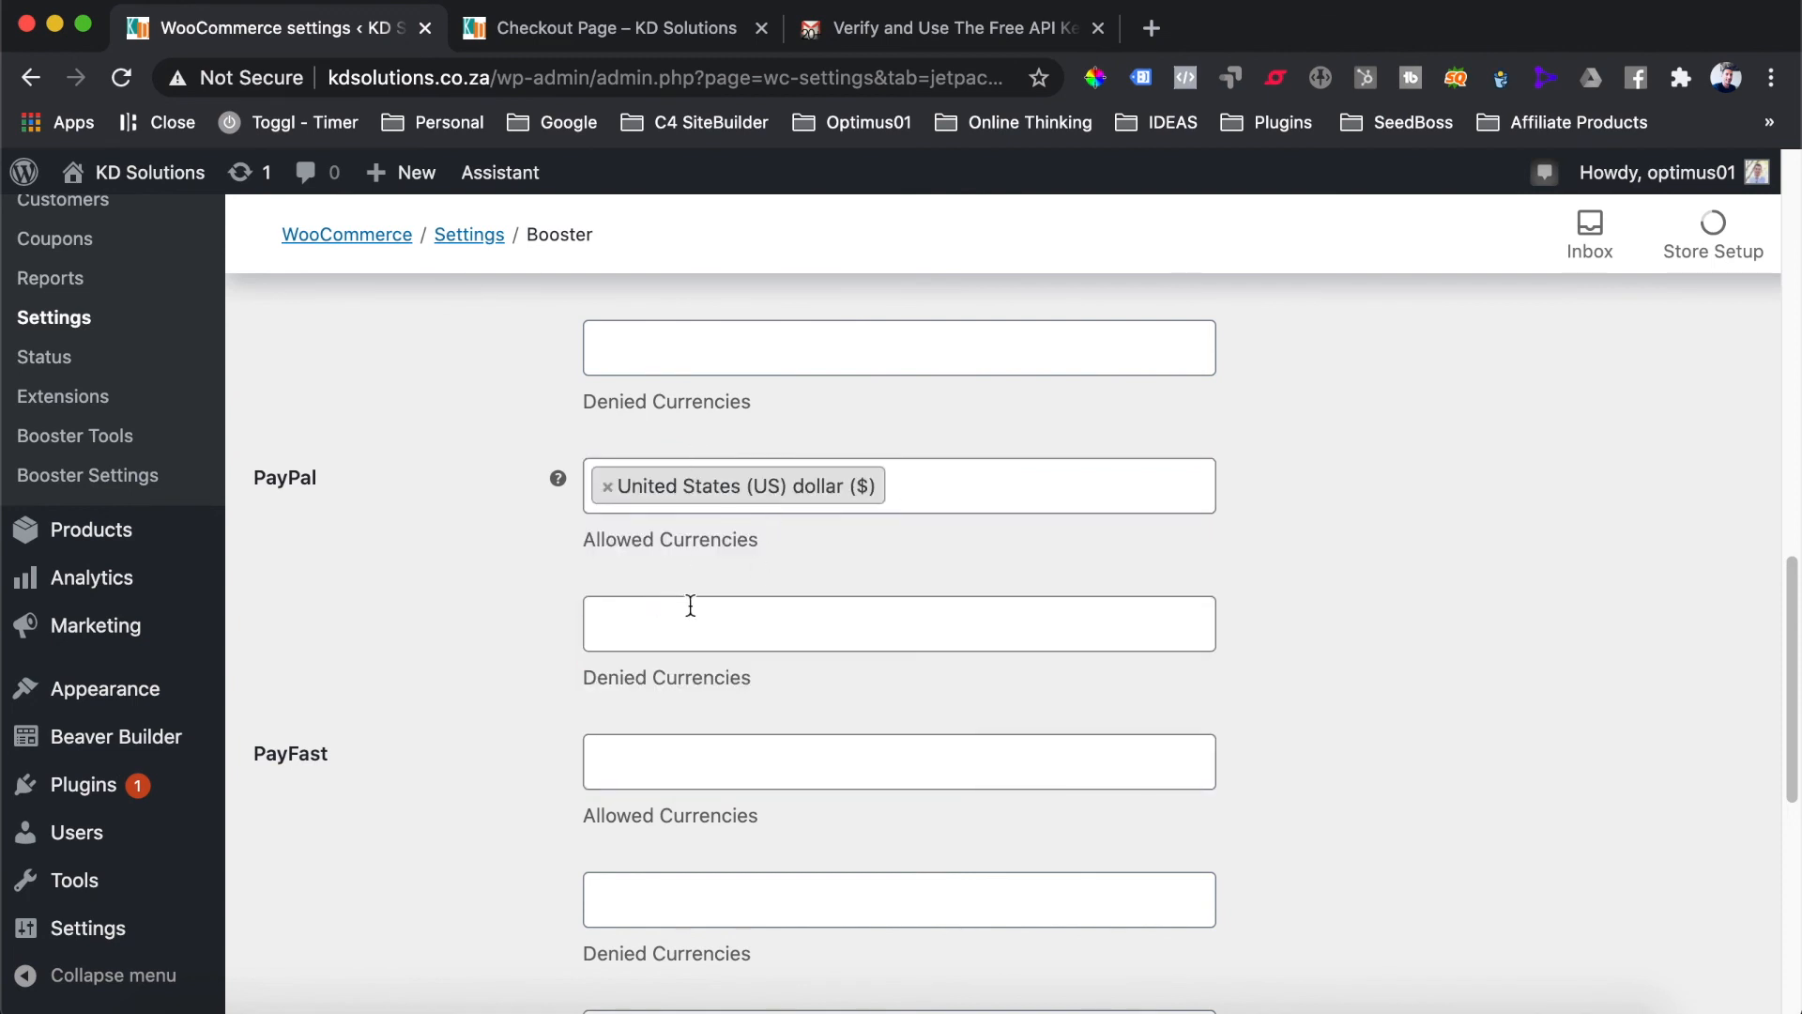
Add South African rand to the denied currencies of the PayPal gateway
{"action": "scroll", "coordinate": [415, 575], "scroll_direction": "down", "scroll_amount": 2}
{"action": "left_click", "coordinate": [623, 510]}
{"action": "type", "text": "souh"}
{"action": "key", "text": "BackSpace"}
{"action": "type", "text": "t"}
{"action": "left_click", "coordinate": [676, 664]}
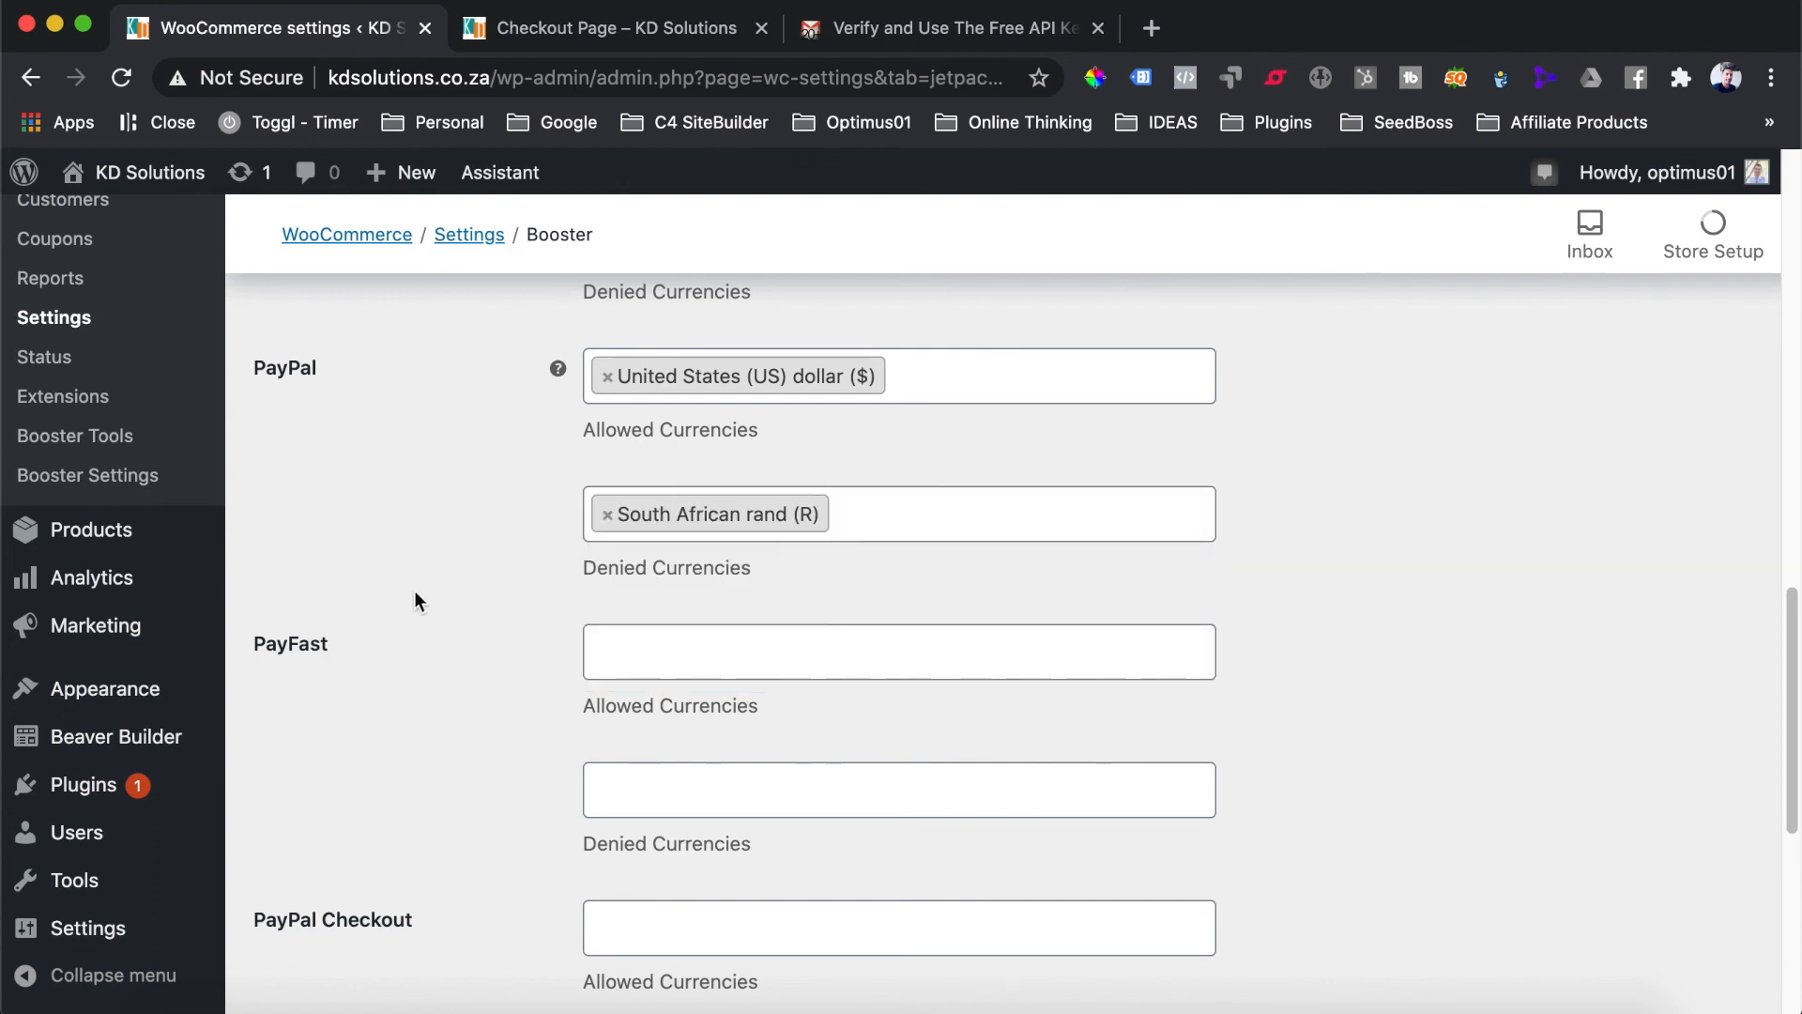
Add South African rand to the allowed currencies of the PayFast gateway
{"action": "scroll", "coordinate": [411, 586], "scroll_direction": "down", "scroll_amount": 3}
{"action": "scroll", "coordinate": [410, 586], "scroll_direction": "up", "scroll_amount": 1}
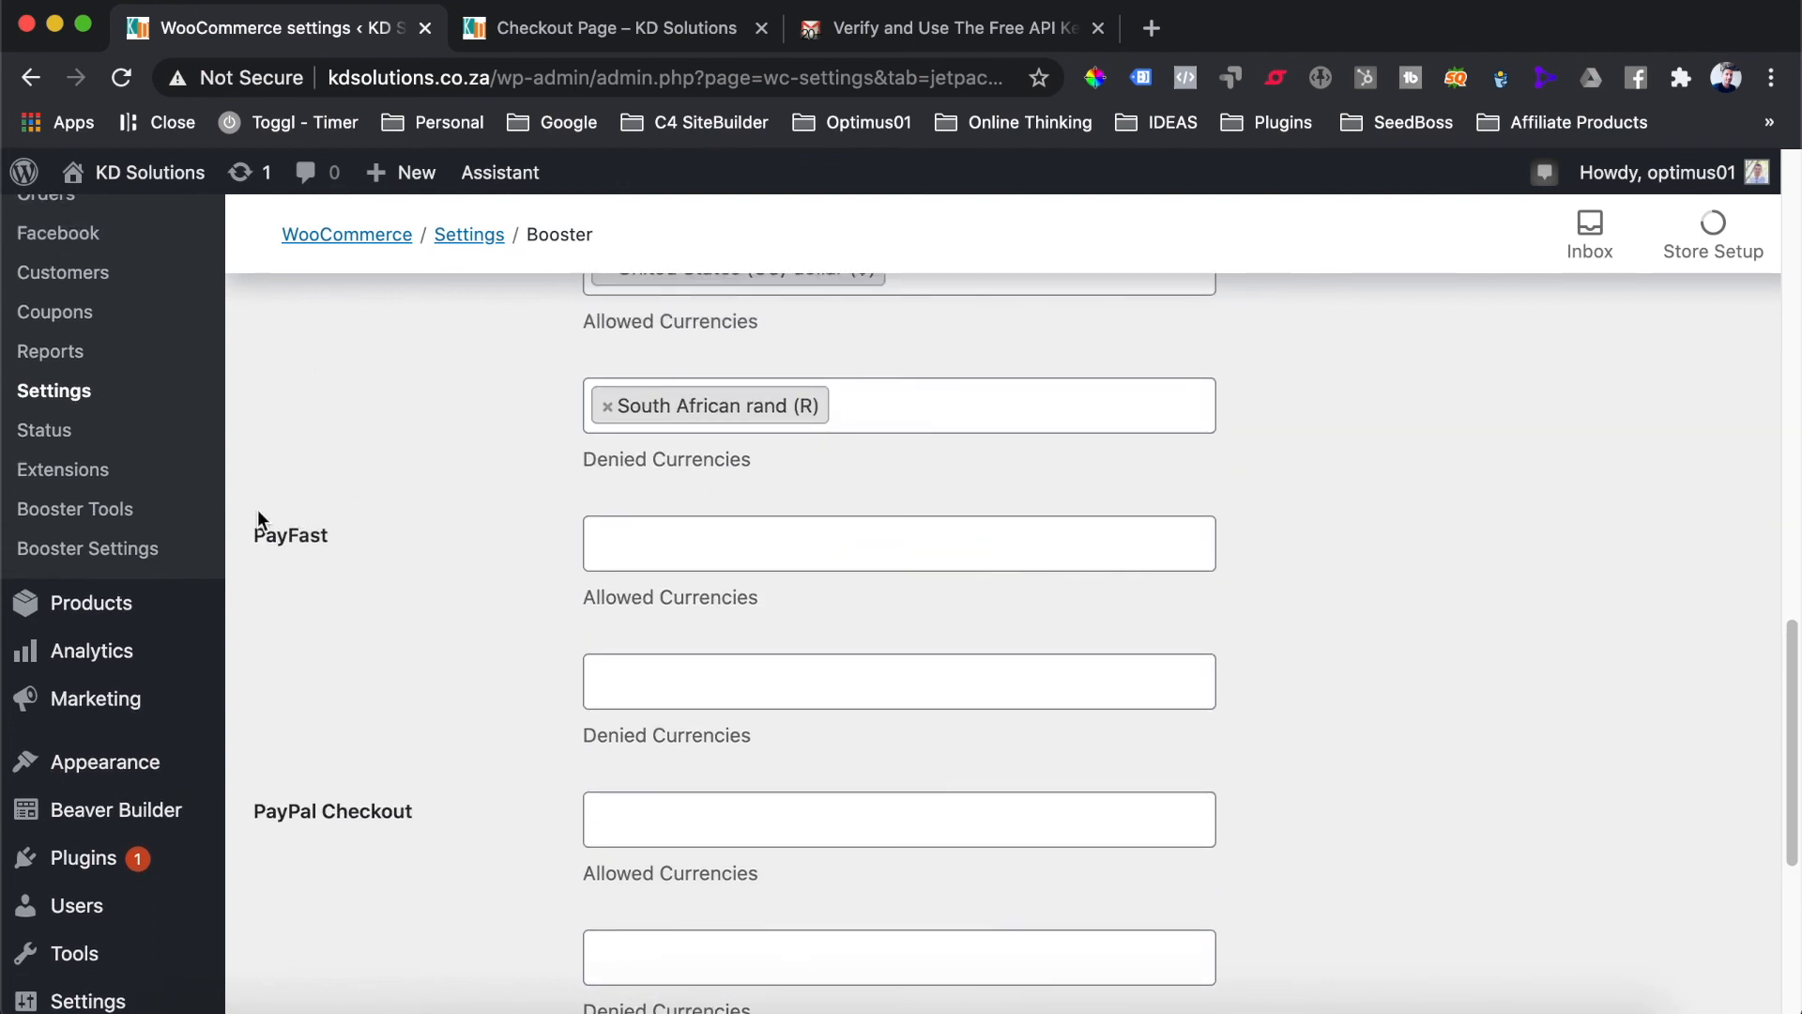
{"action": "scroll", "coordinate": [423, 592], "scroll_direction": "up", "scroll_amount": 2}
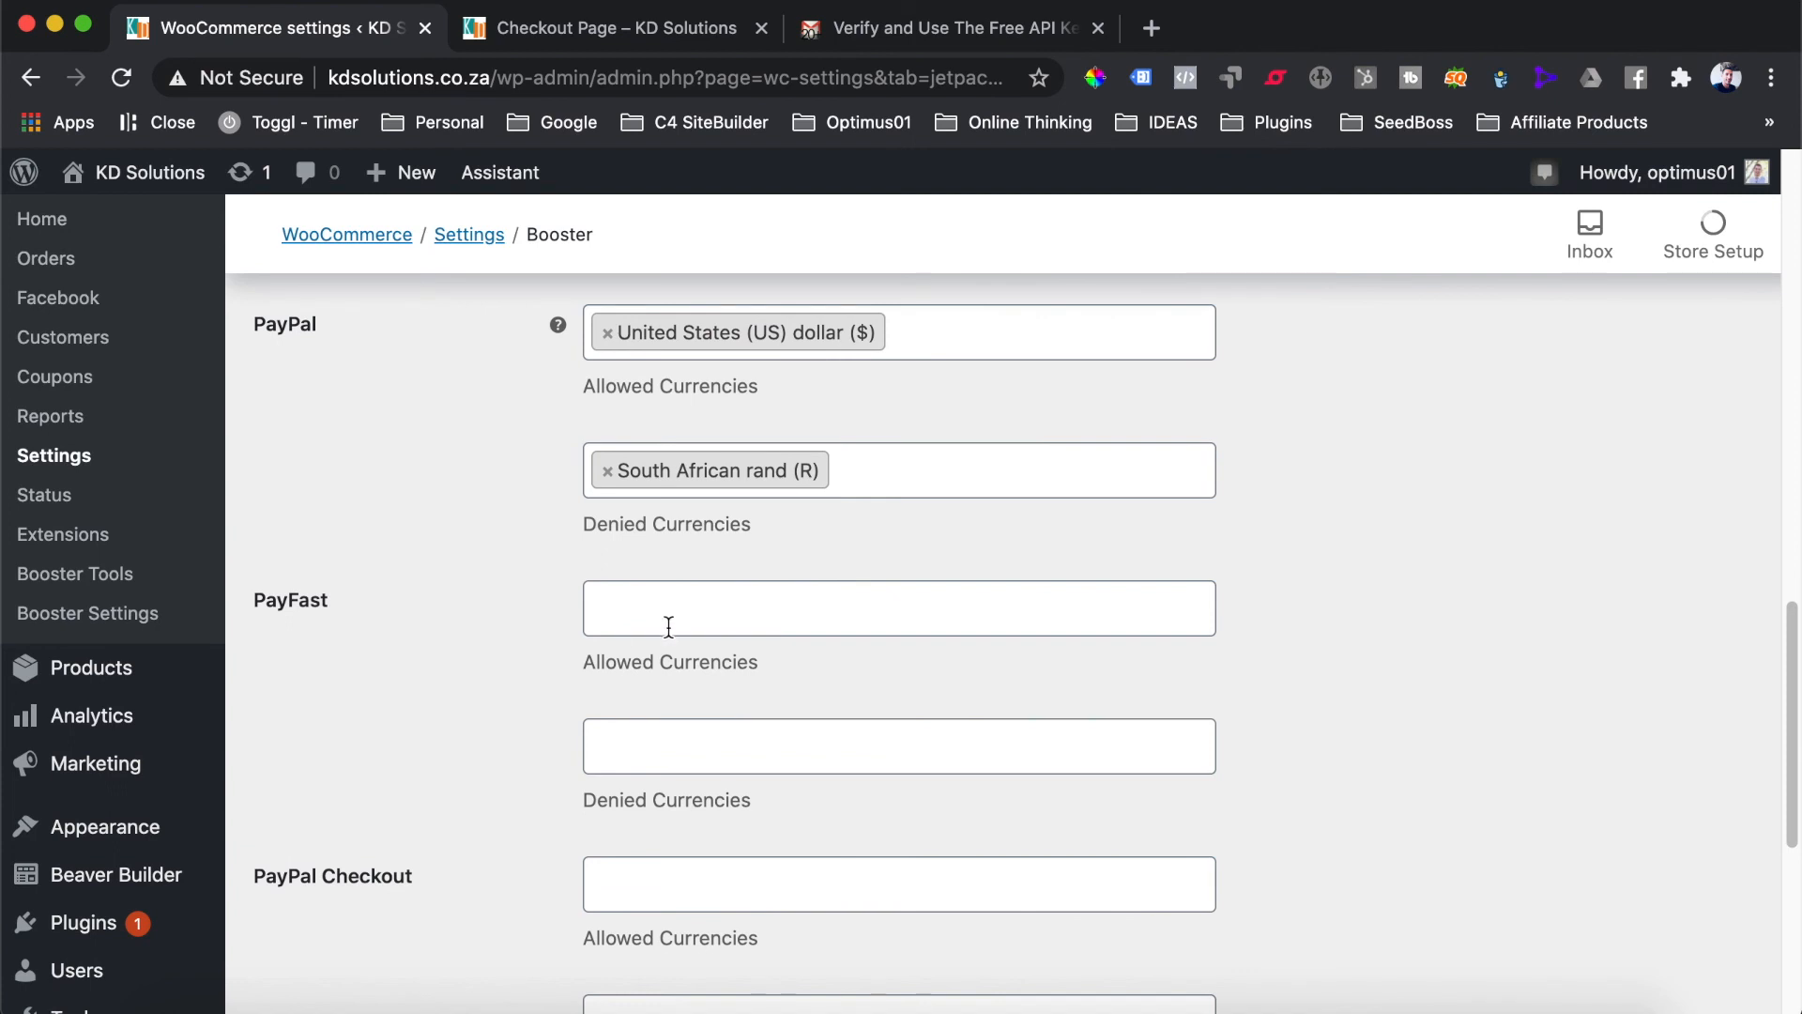
{"action": "left_click", "coordinate": [660, 622]}
{"action": "type", "text": "south"}
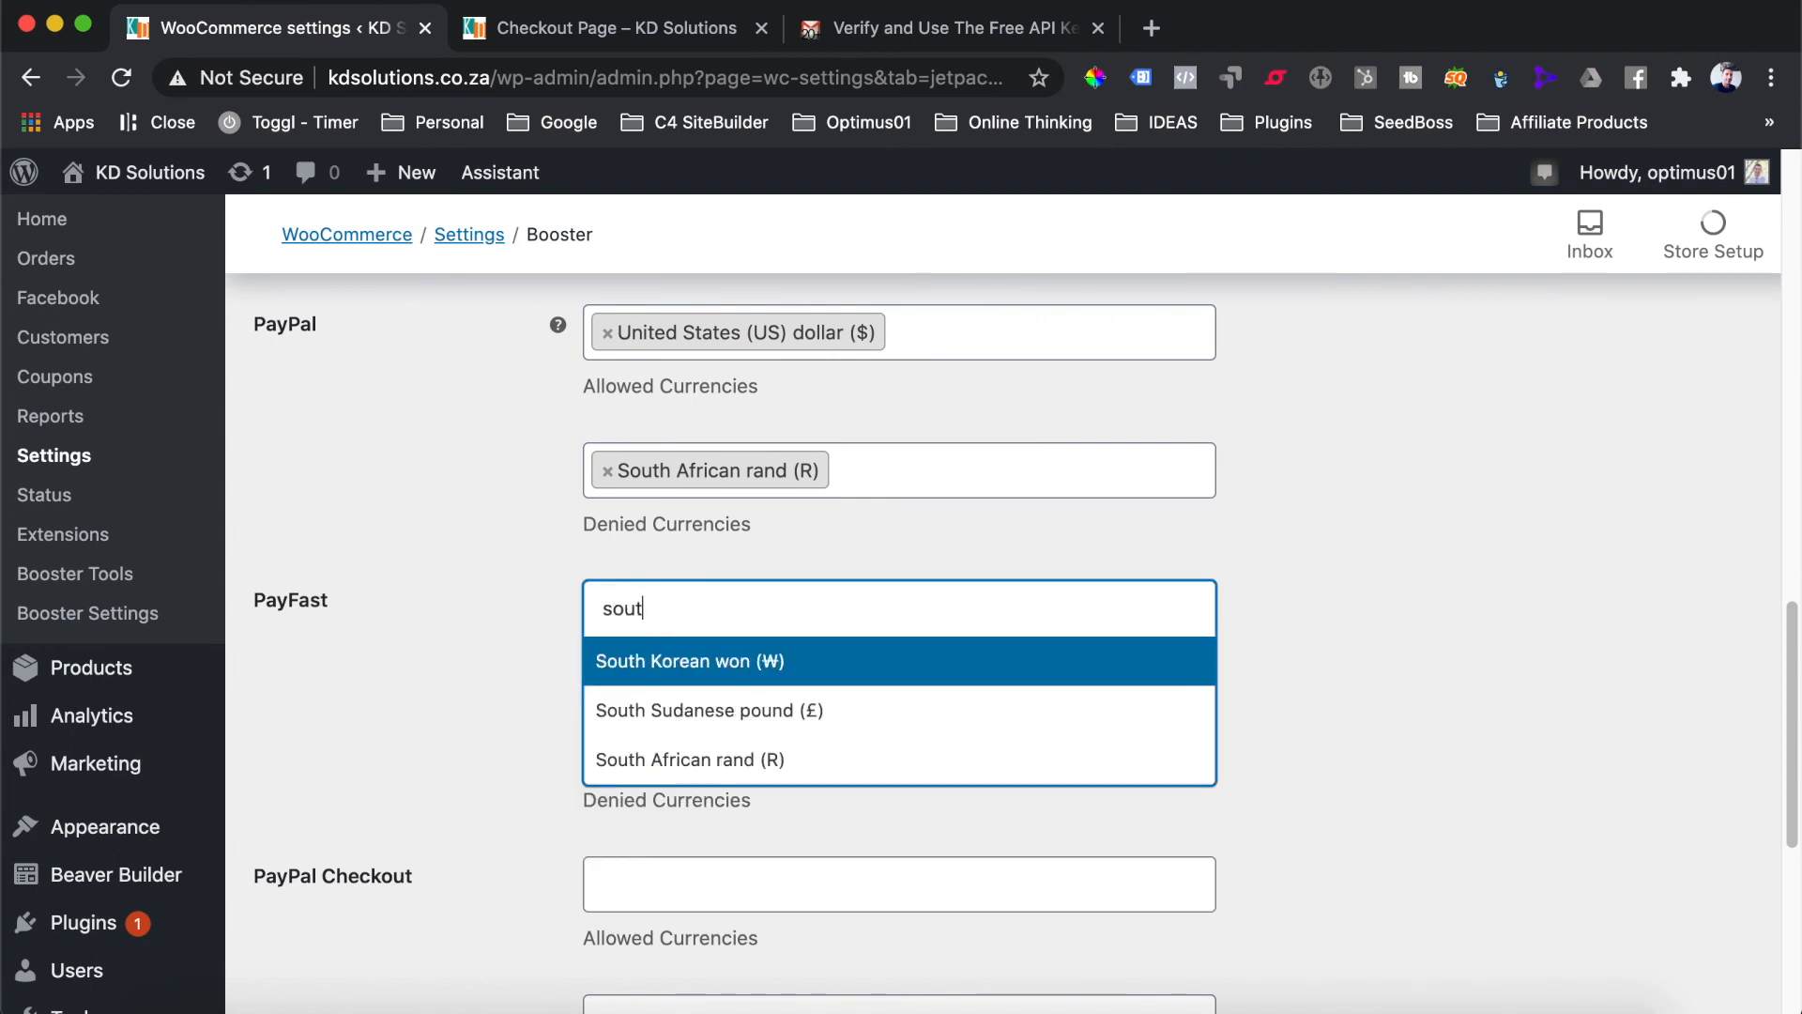
{"action": "left_click", "coordinate": [655, 759]}
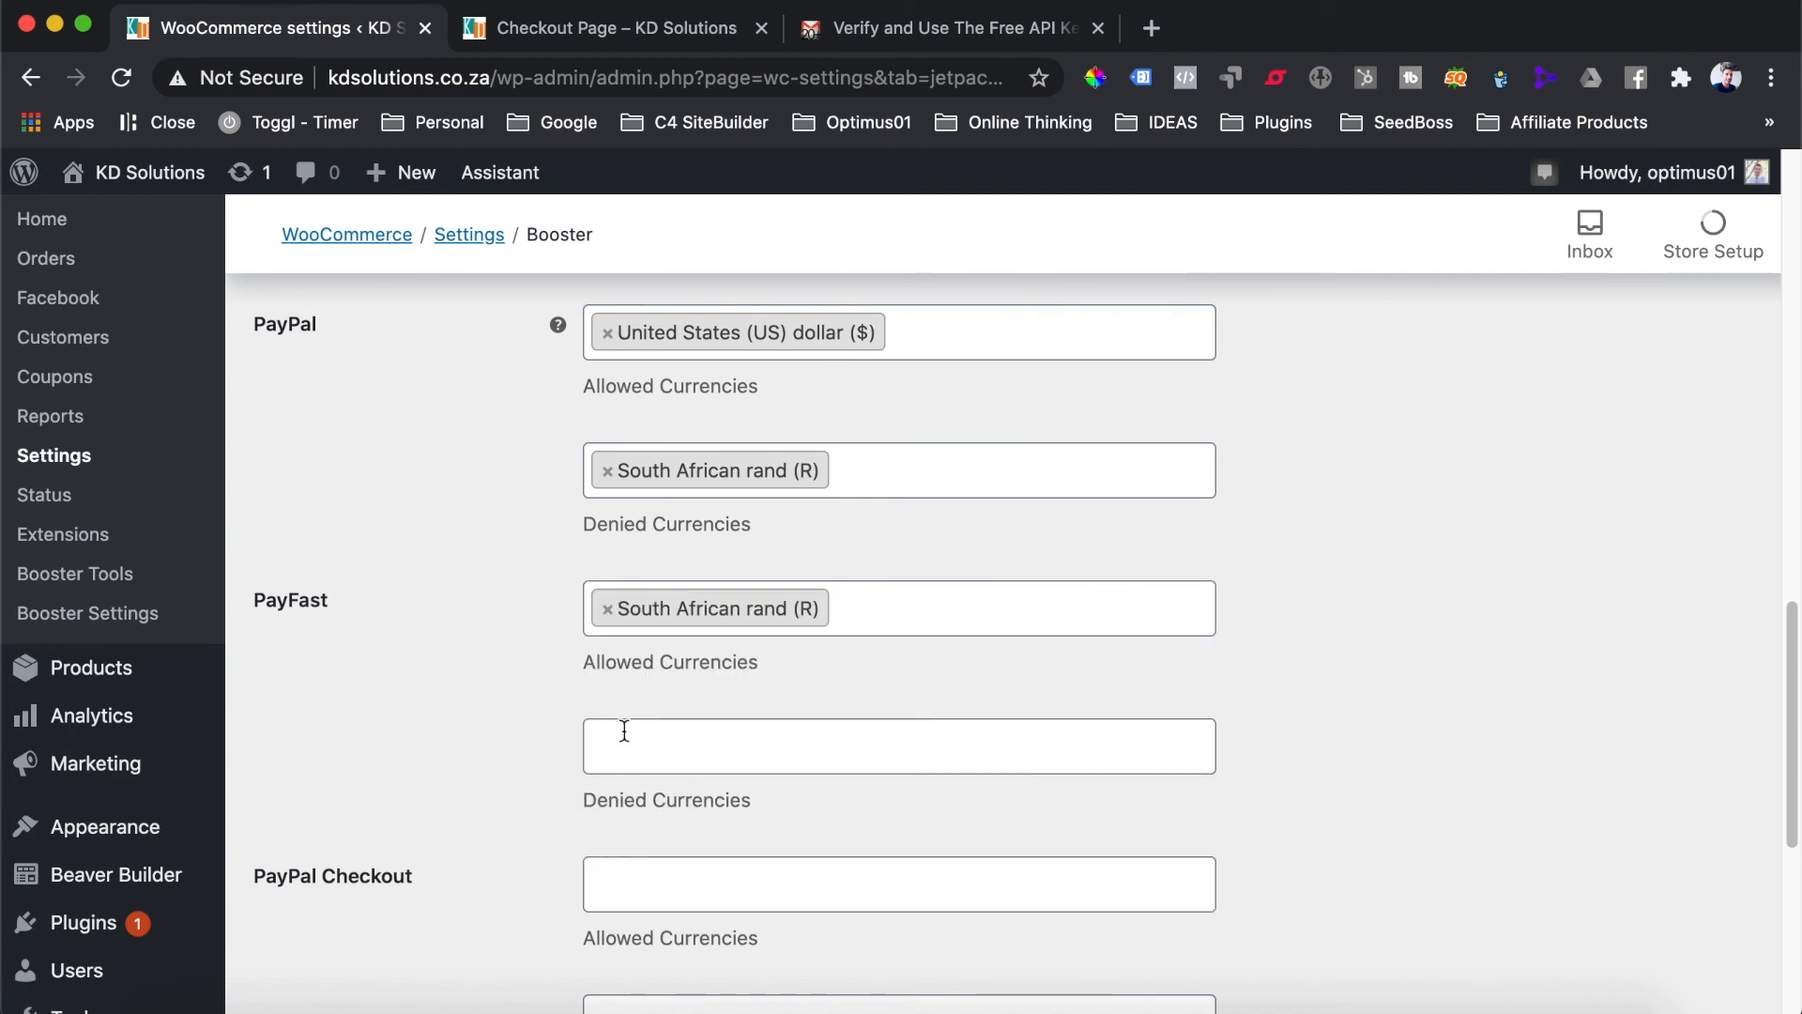
Add United States (US) dollar to the denied currencies of the PayFast gateway
{"action": "left_click", "coordinate": [628, 746]}
{"action": "type", "text": "unit"}
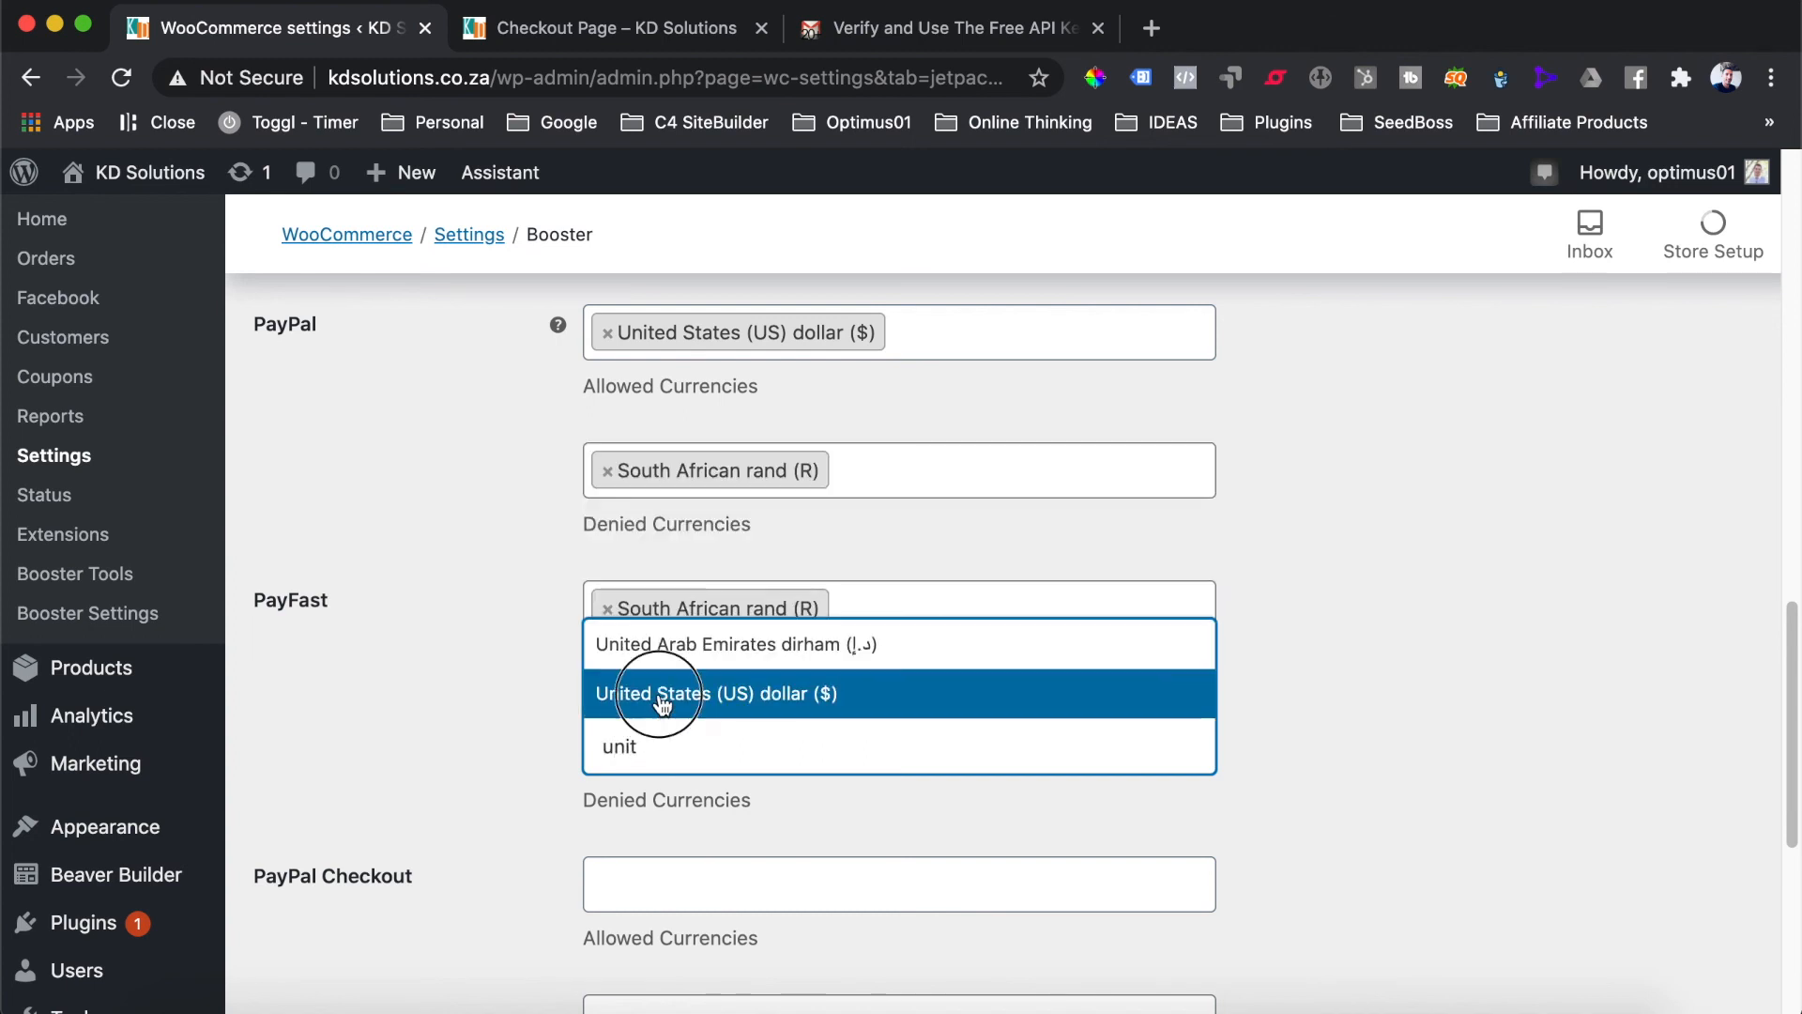
{"action": "left_click", "coordinate": [710, 704]}
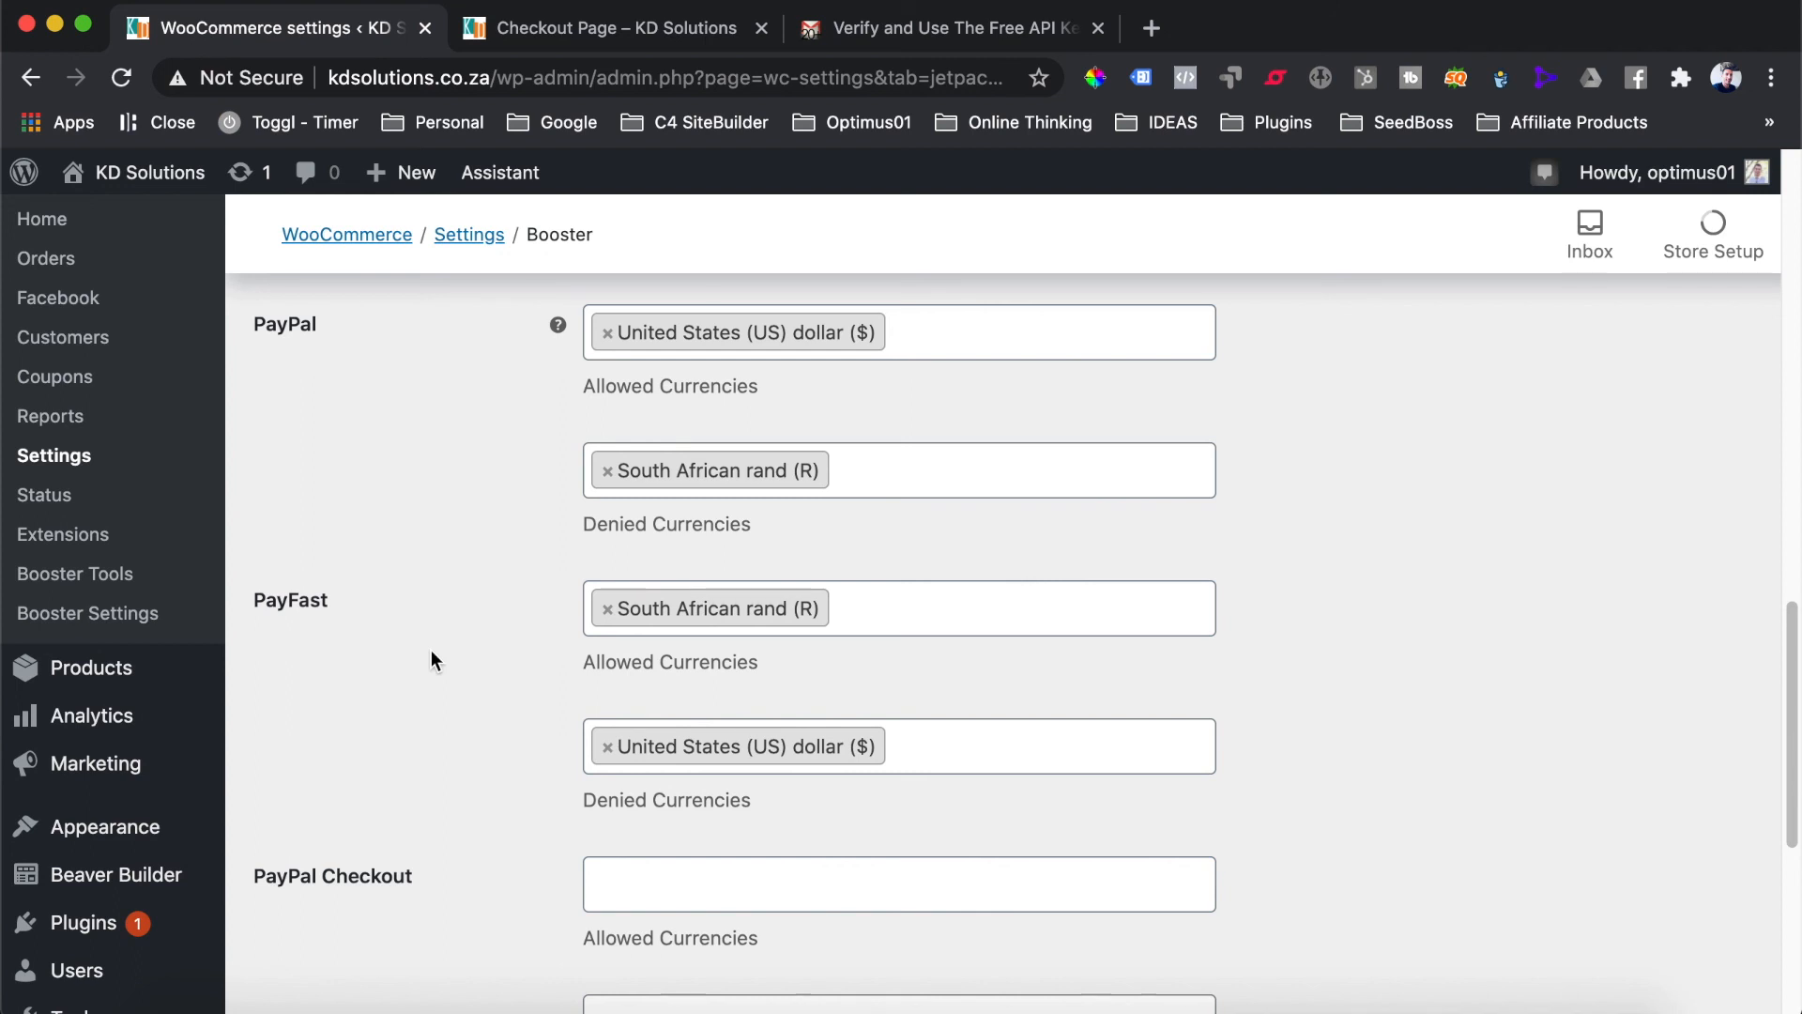
Save the Gateways by Currency settings and review the stored PayPal and PayFast currency rules
{"action": "scroll", "coordinate": [431, 649], "scroll_direction": "down", "scroll_amount": 3}
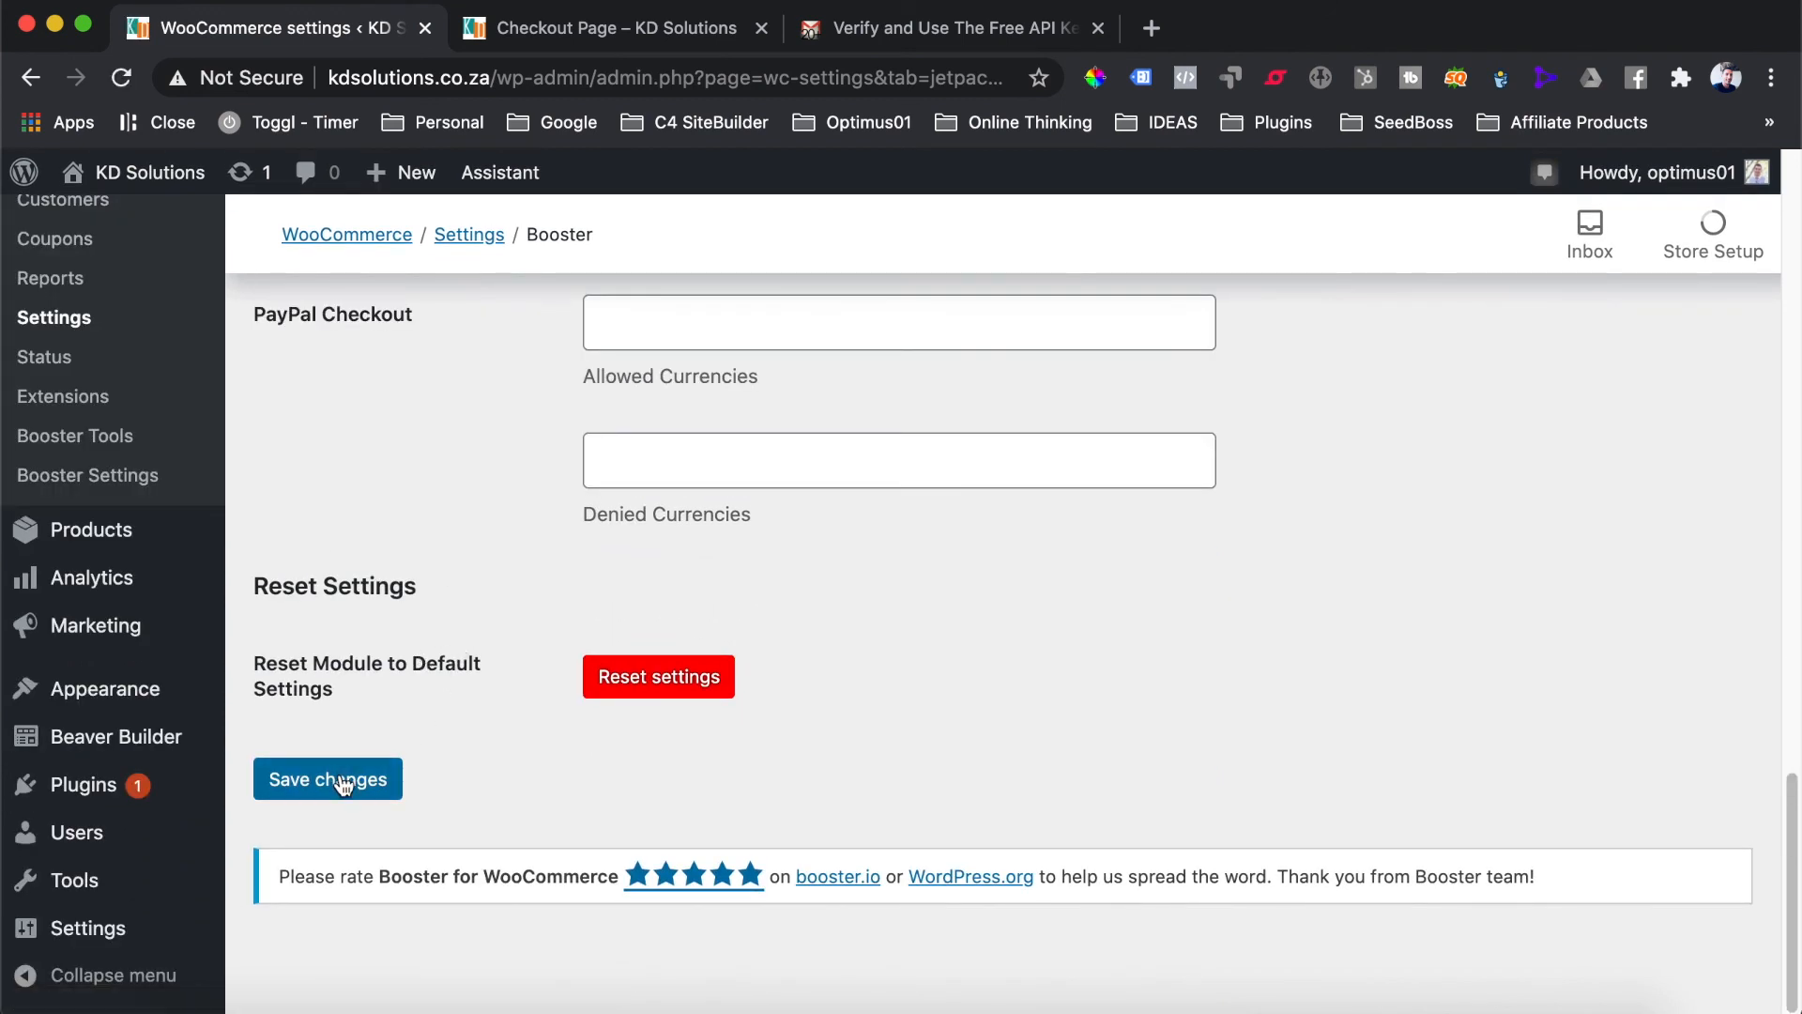
{"action": "left_click", "coordinate": [344, 786]}
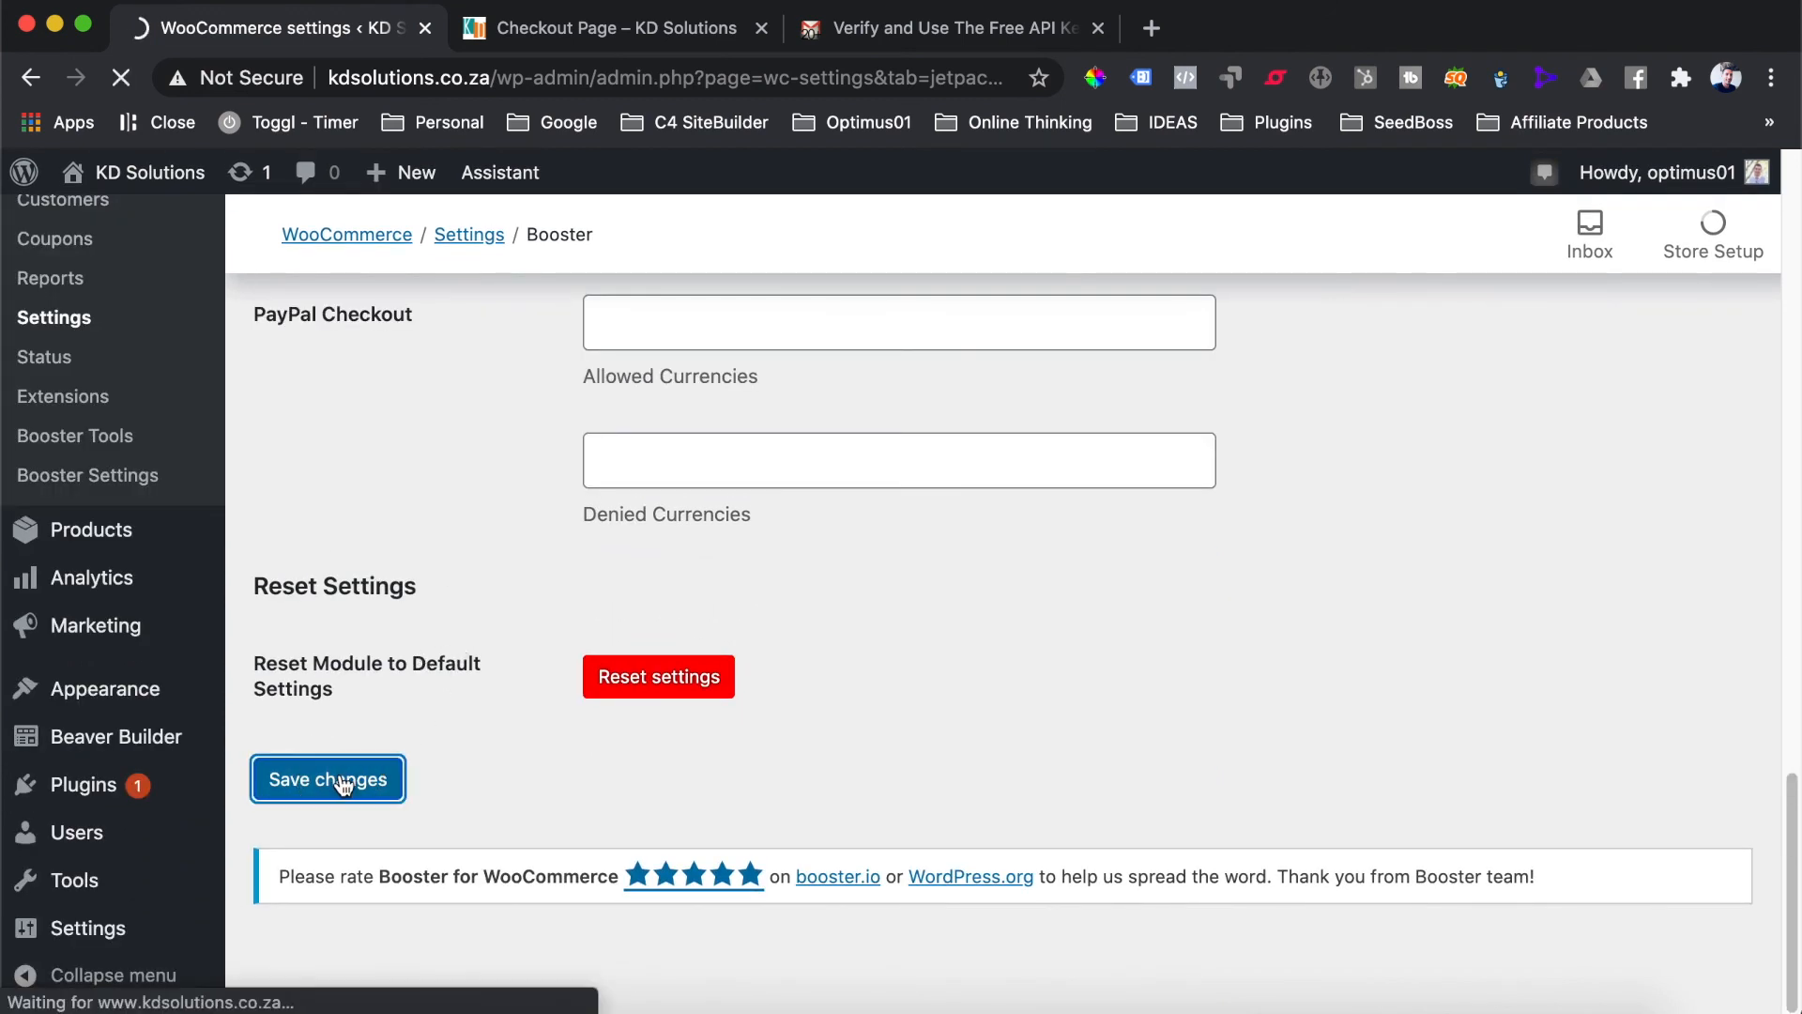
{"action": "scroll", "coordinate": [344, 786], "scroll_direction": "down", "scroll_amount": 7}
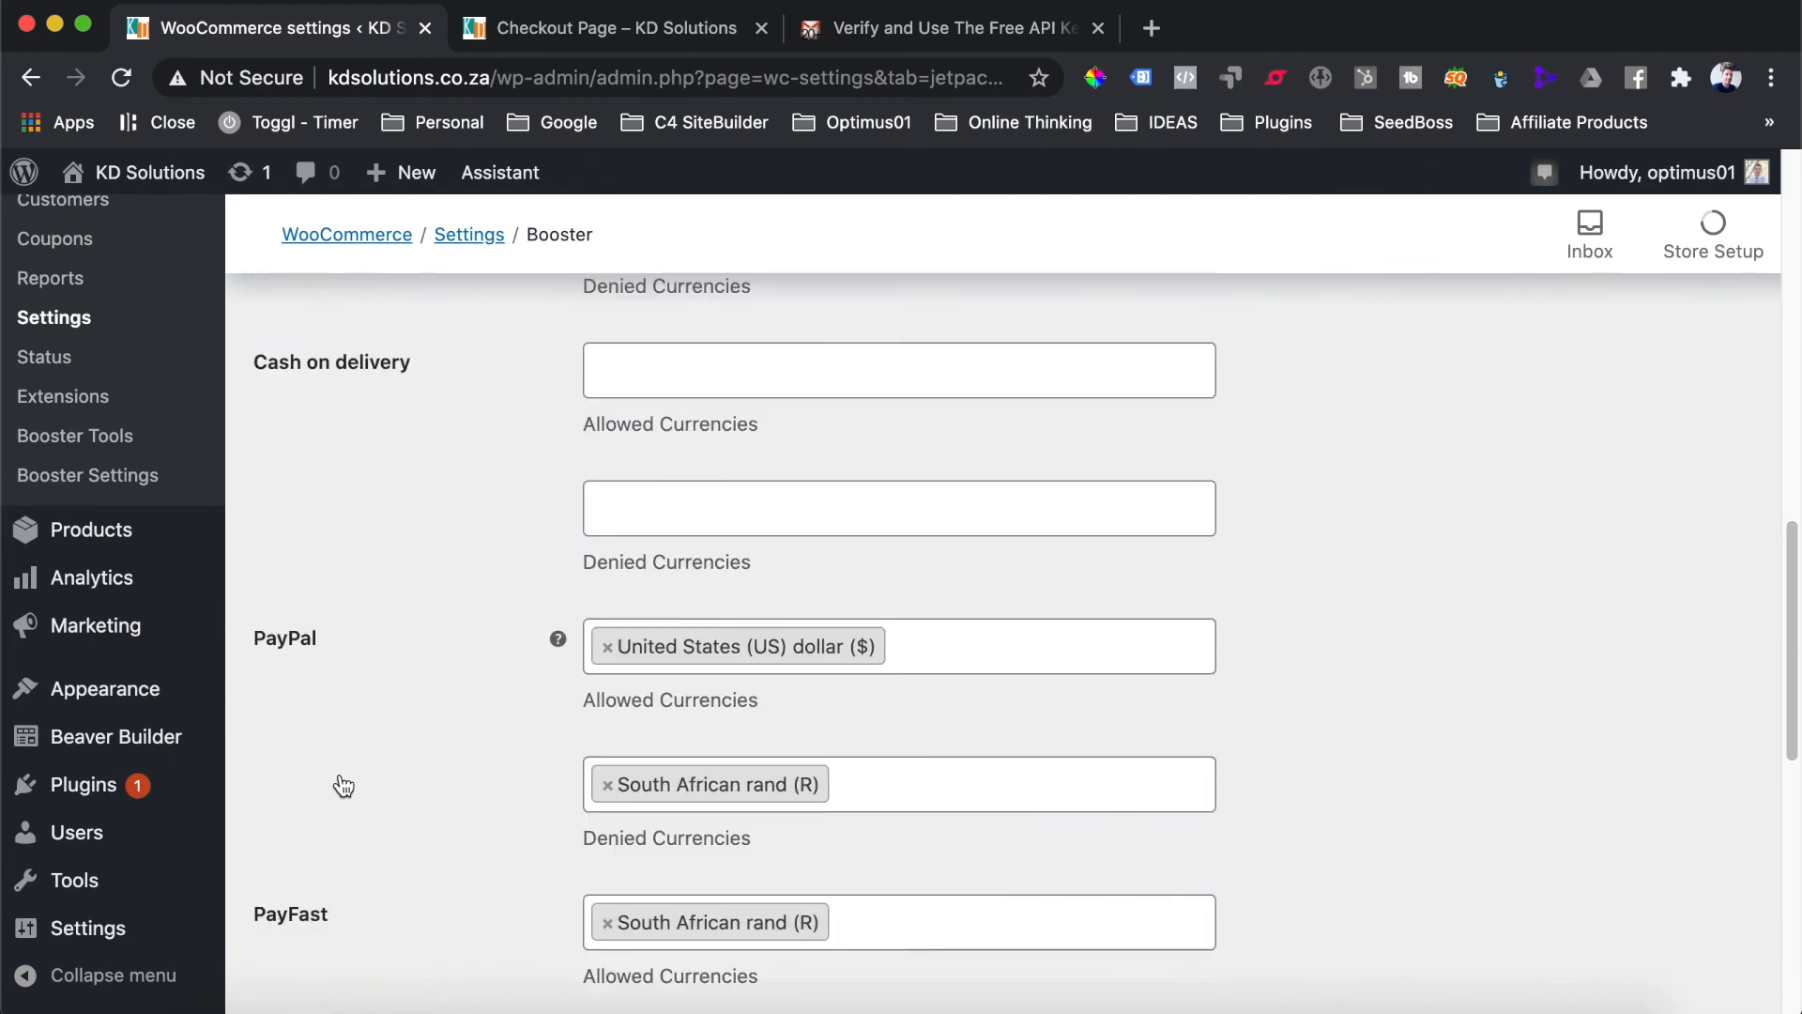
{"action": "scroll", "coordinate": [344, 786], "scroll_direction": "down", "scroll_amount": 3}
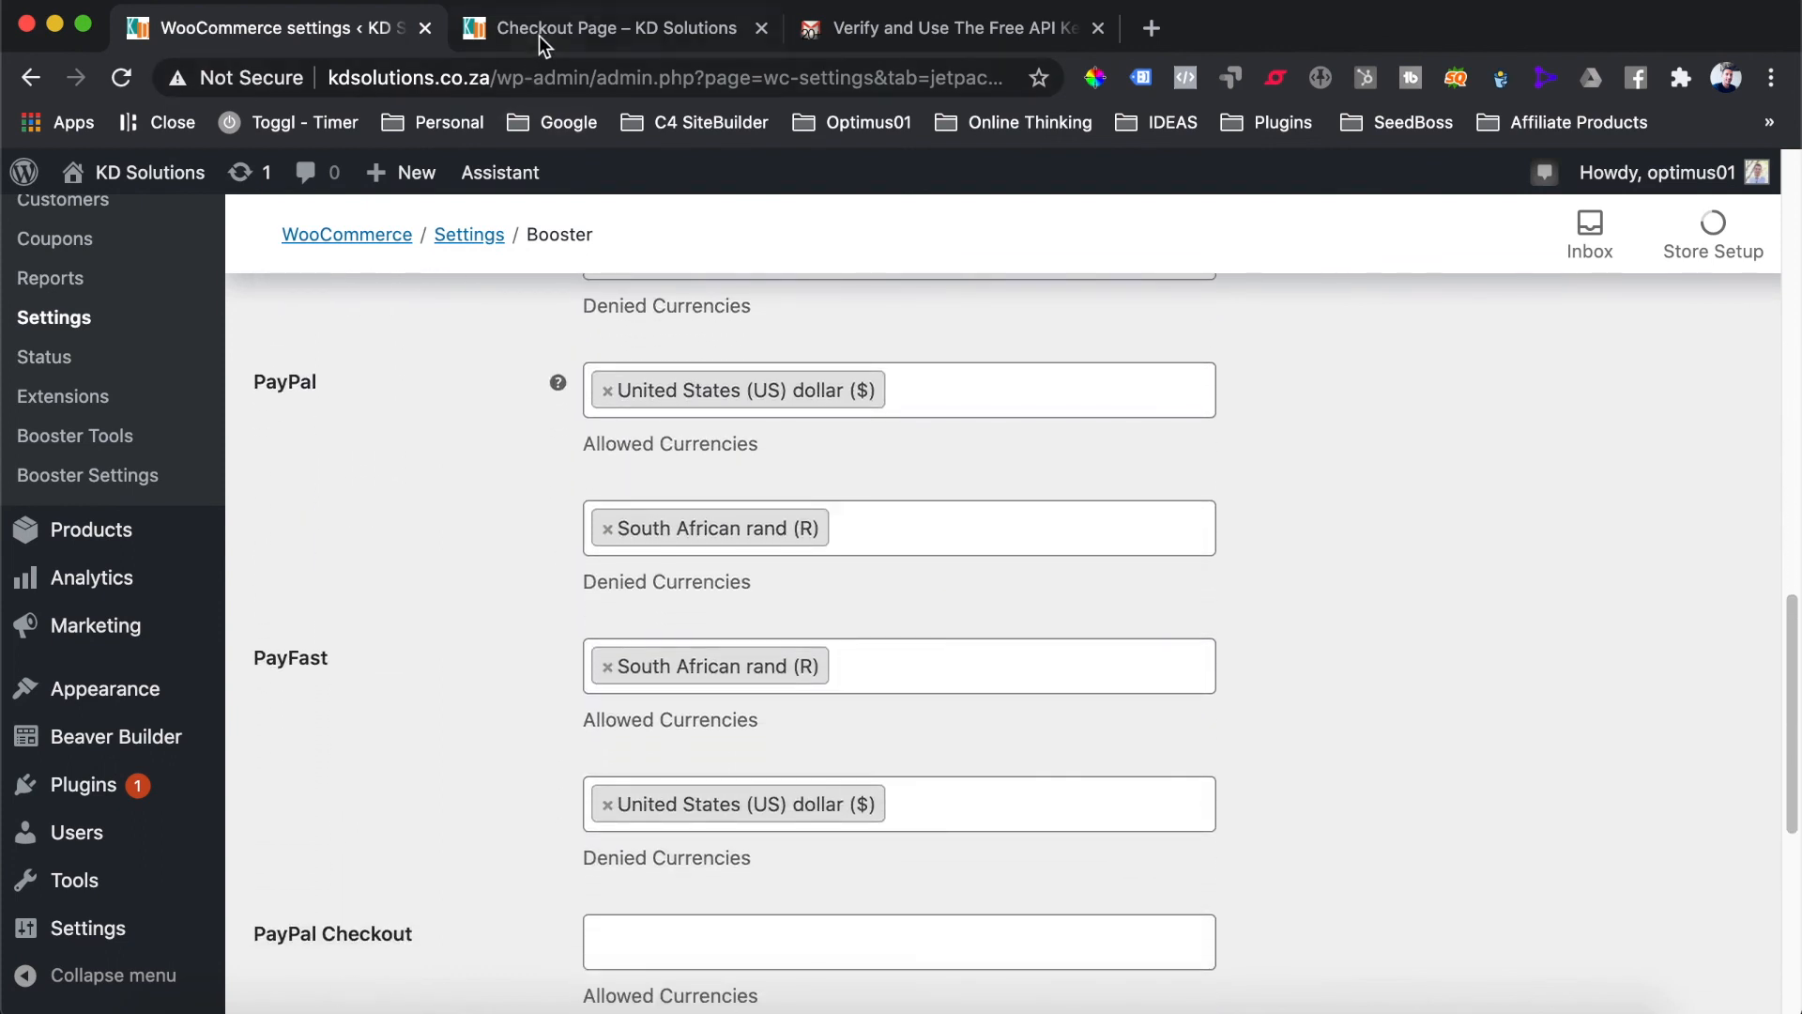
Return to the store's checkout page and review the order's product prices, total and payment method for South Africa
{"action": "left_click", "coordinate": [539, 34]}
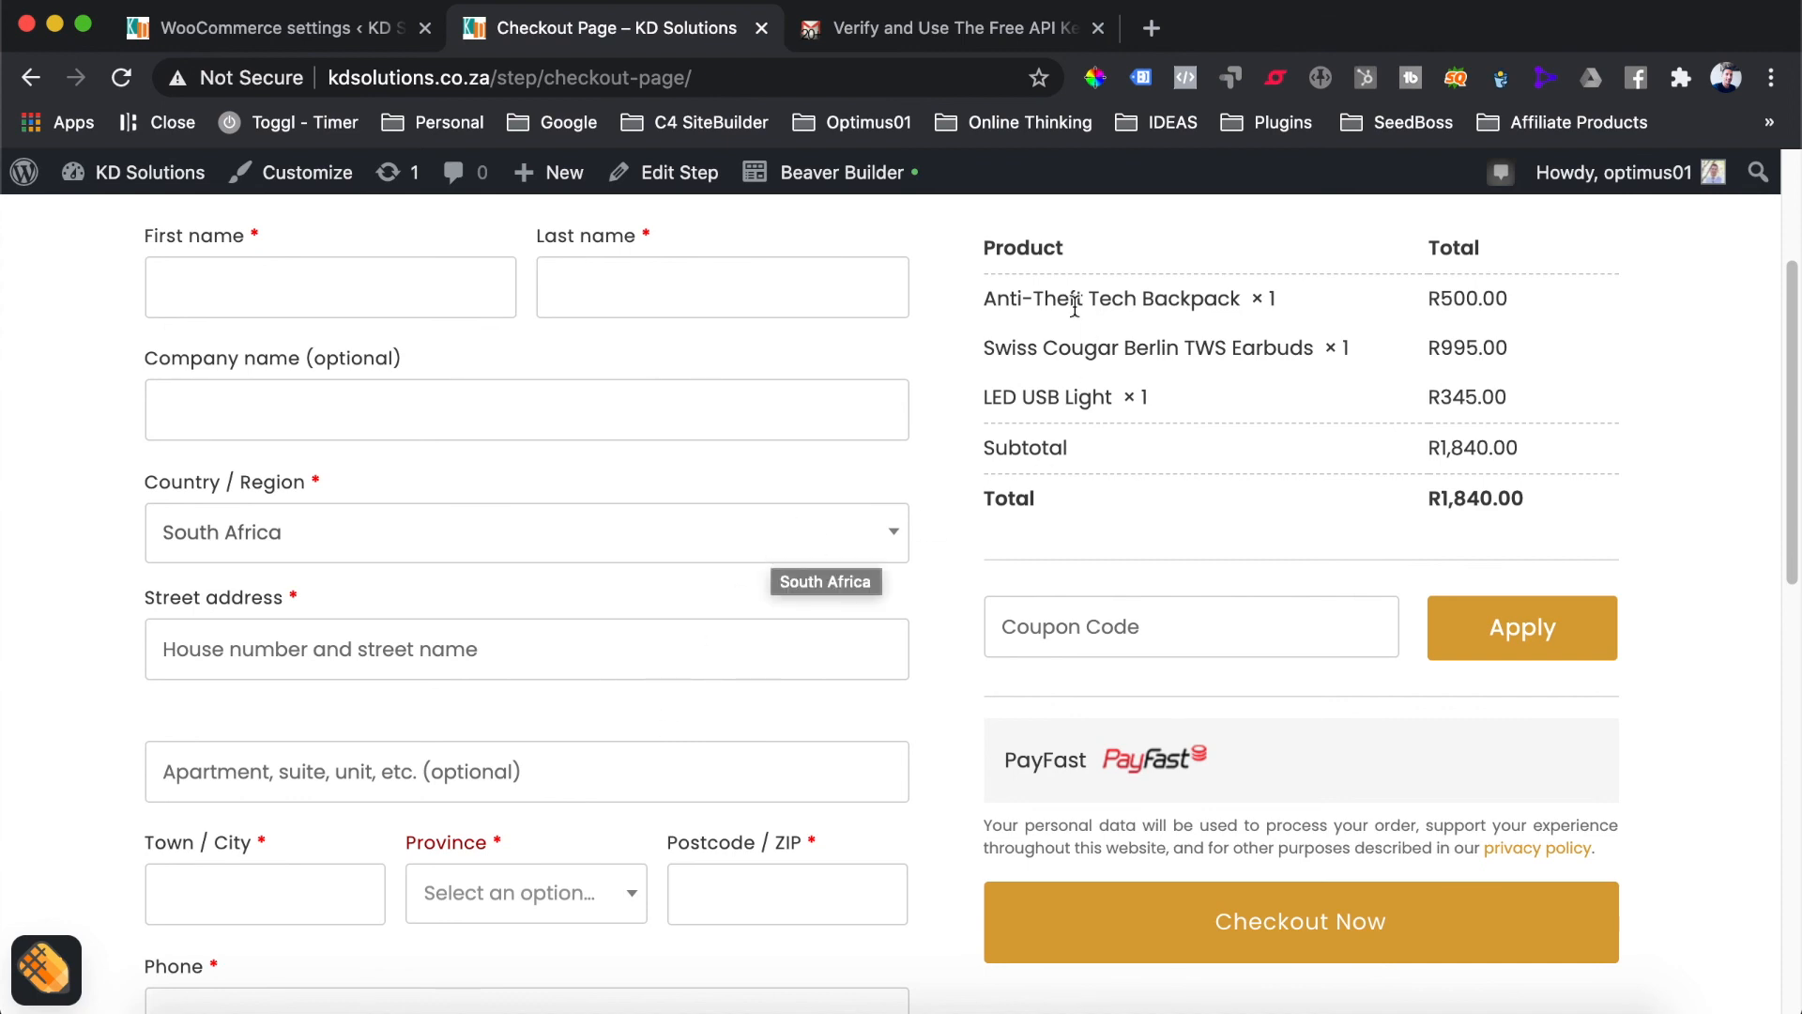
{"action": "left_click", "coordinate": [994, 298]}
{"action": "left_click_drag", "start_coordinate": [993, 297], "coordinate": [1537, 491]}
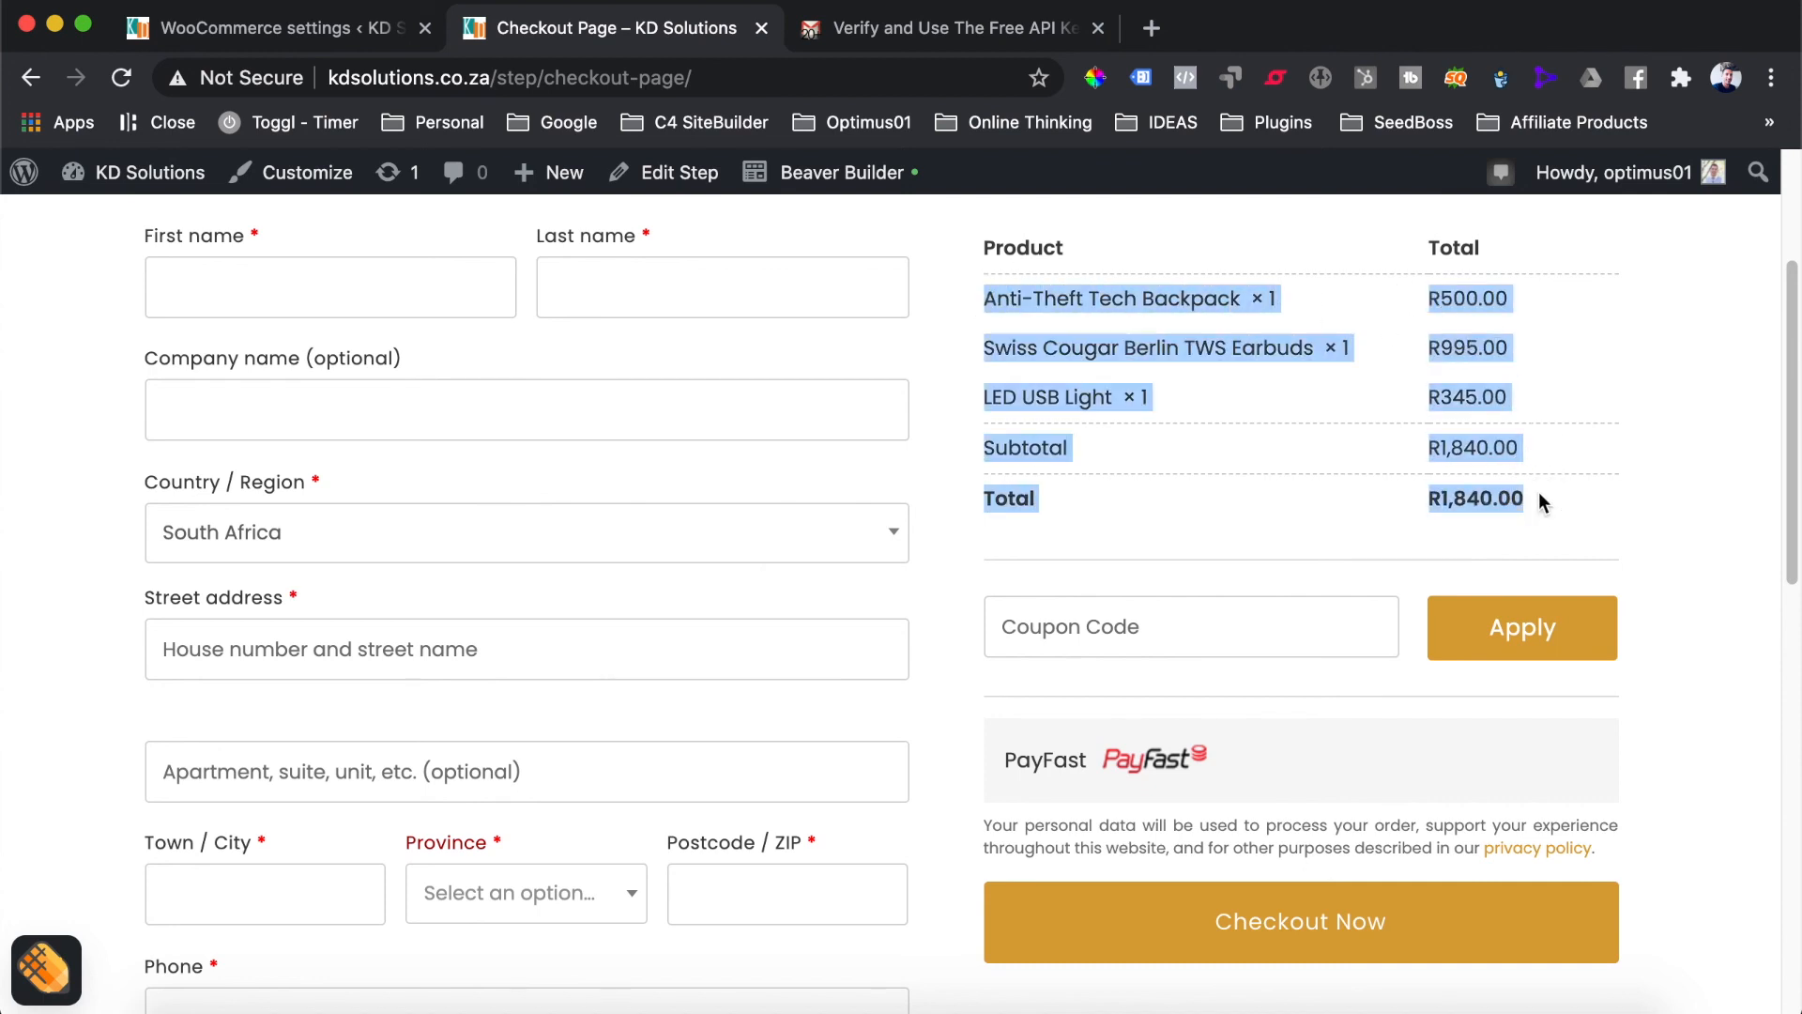
{"action": "left_click", "coordinate": [955, 627]}
{"action": "scroll", "coordinate": [1001, 702], "scroll_direction": "up", "scroll_amount": 3}
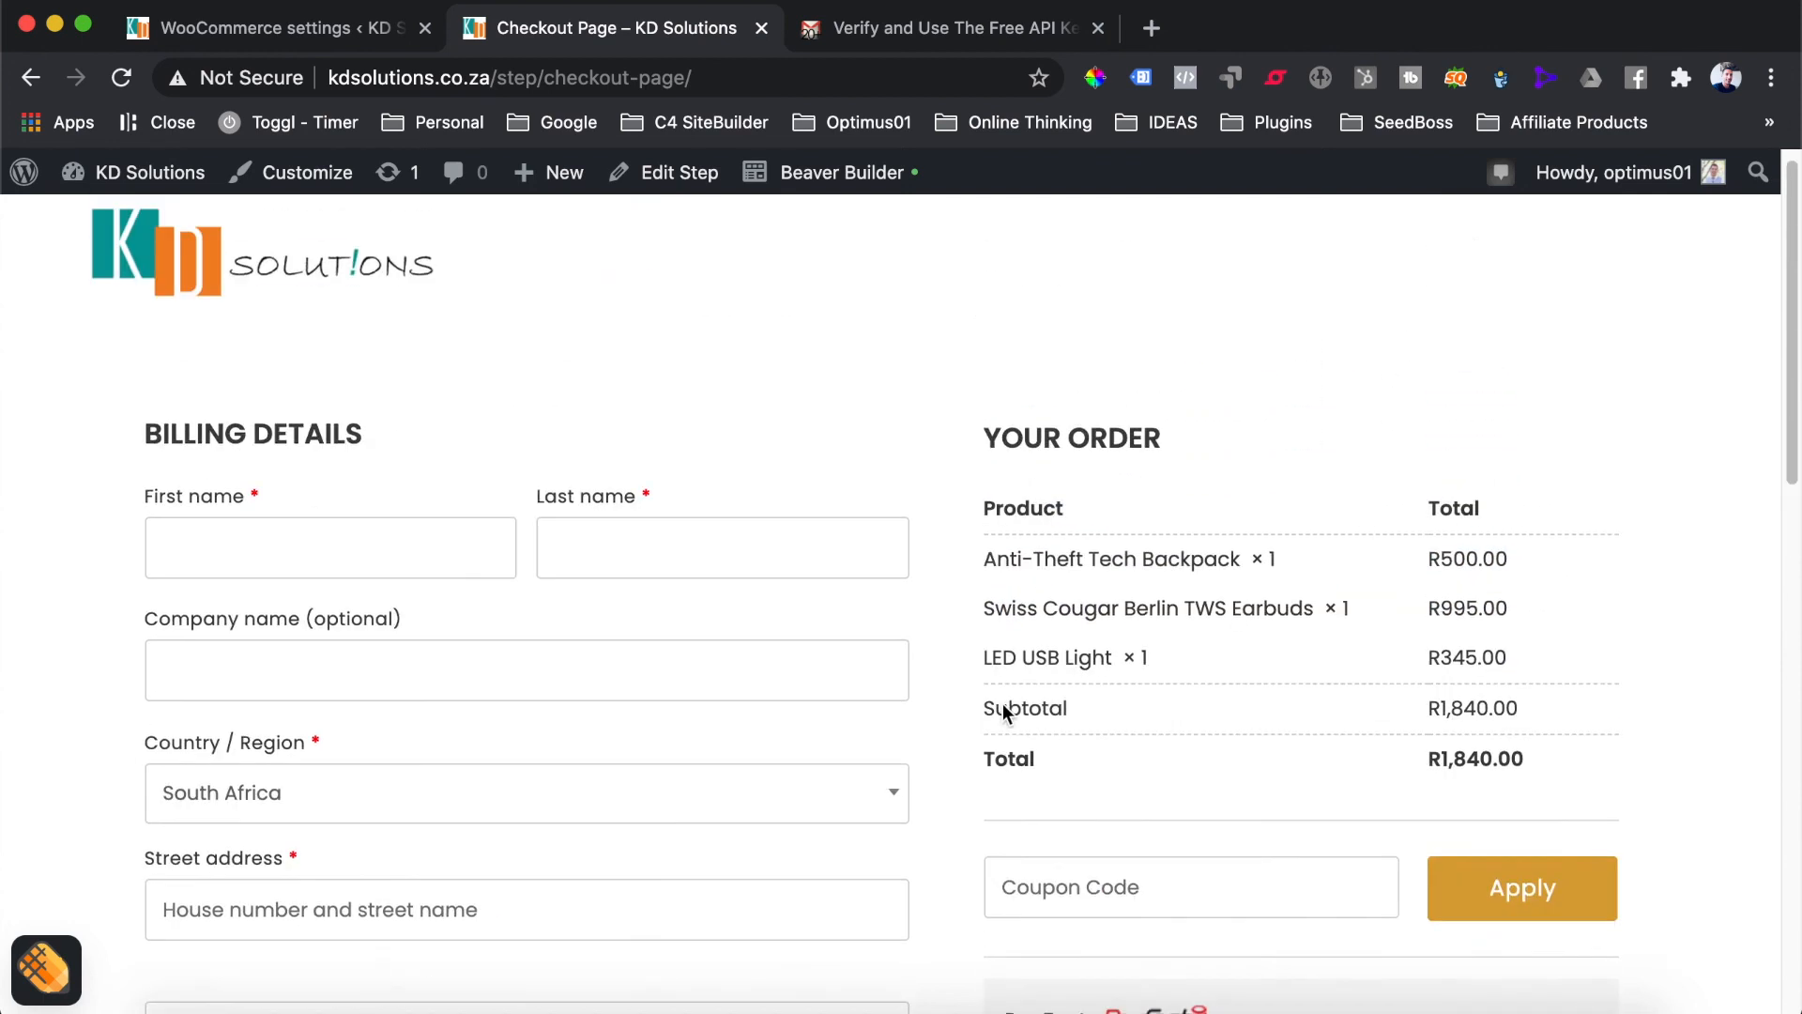
Open the store's shop page and look over the product prices
{"action": "left_click_drag", "start_coordinate": [496, 79], "coordinate": [794, 73]}
{"action": "type", "text": "shop"}
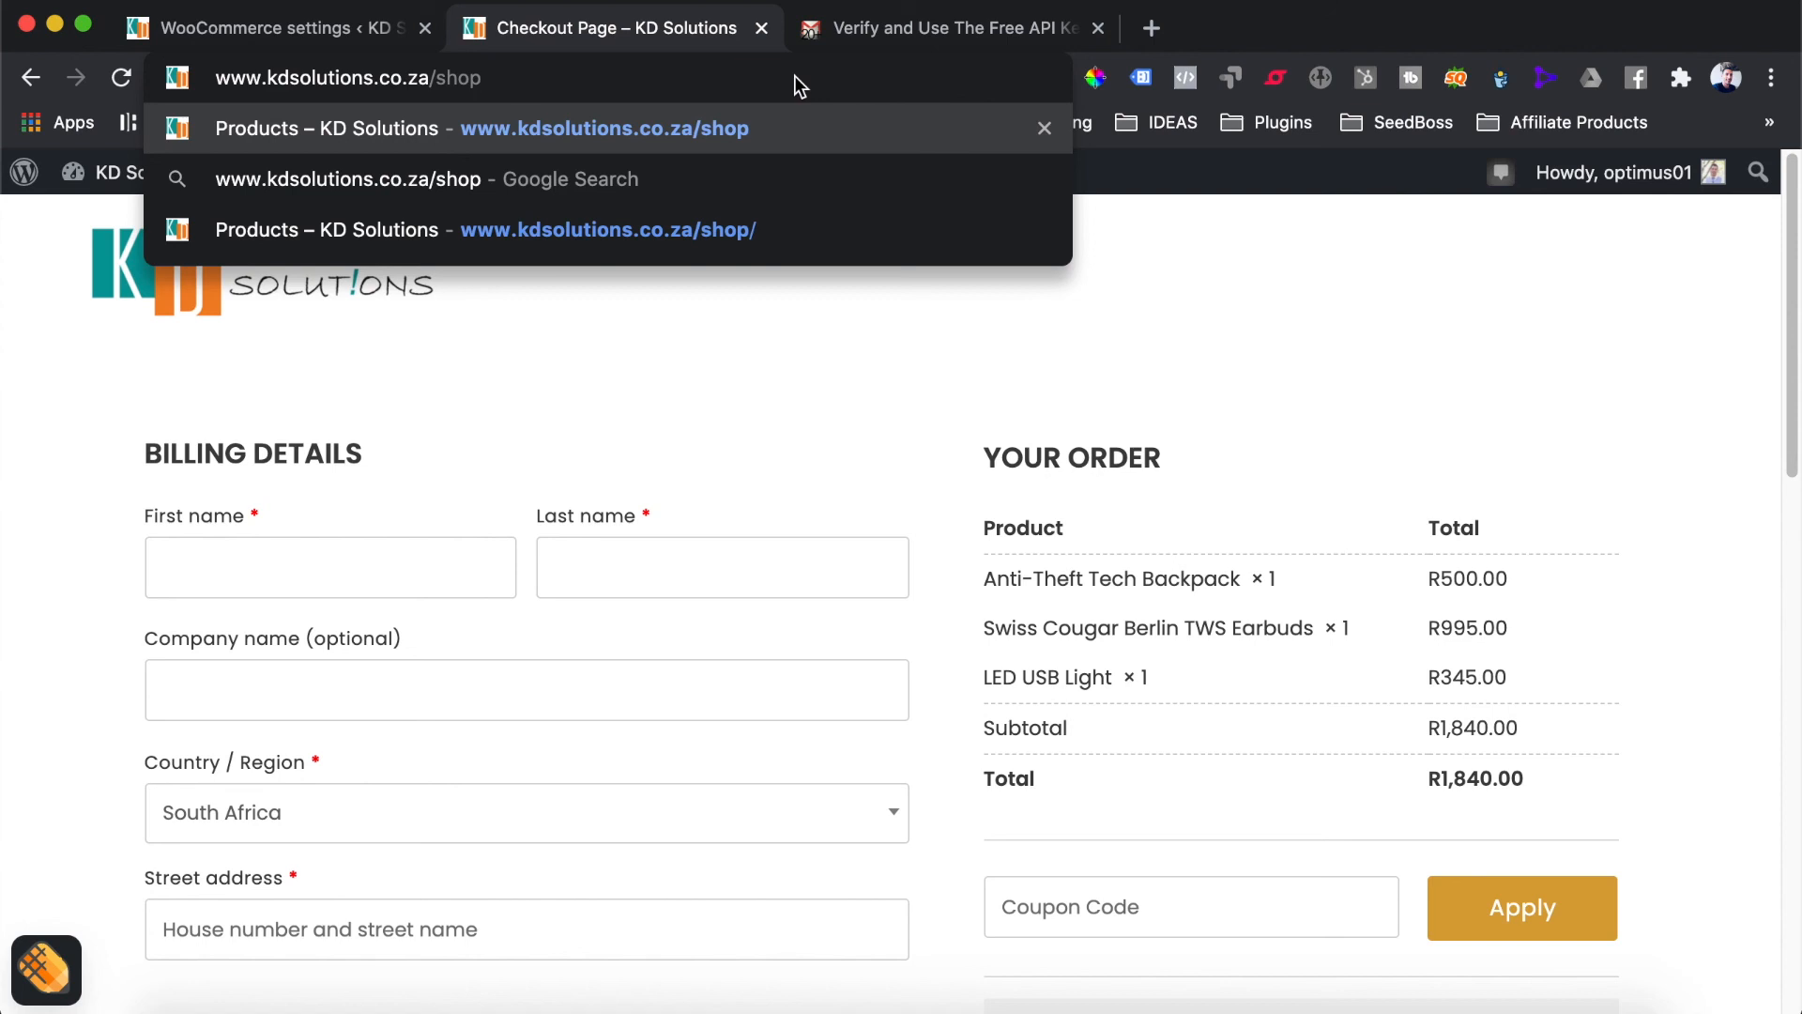
{"action": "key", "text": "Return"}
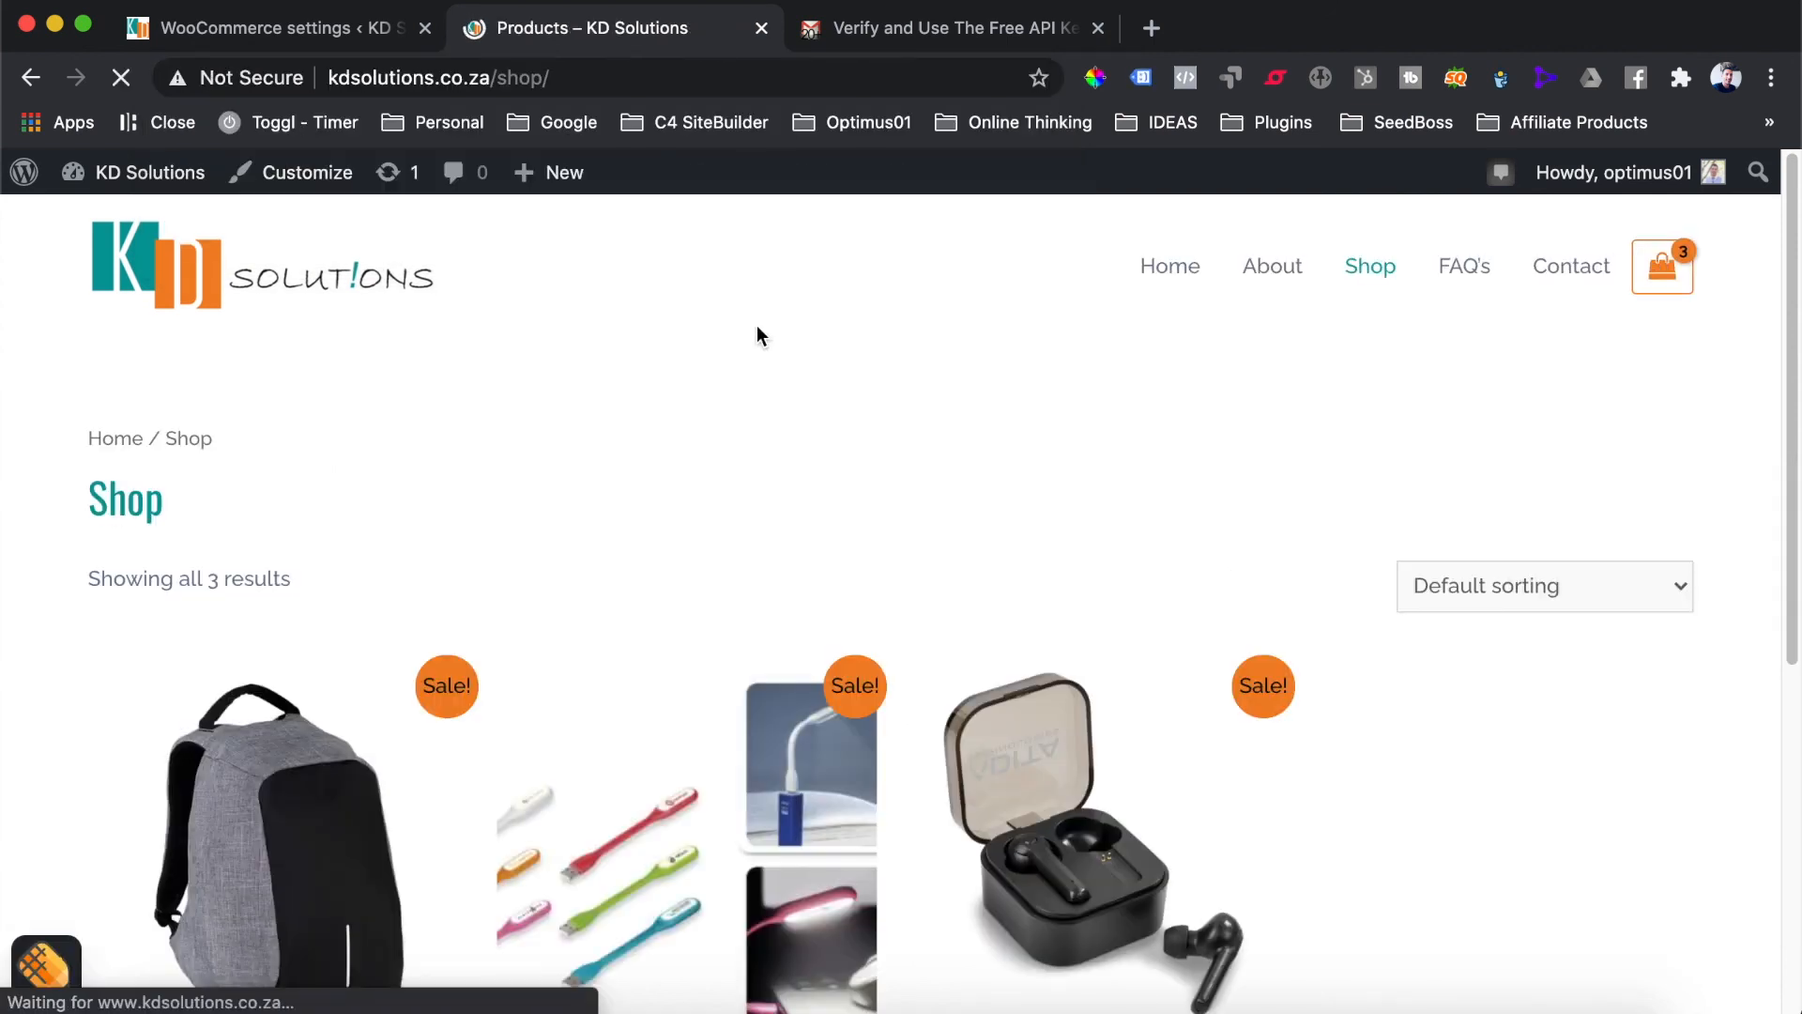
{"action": "scroll", "coordinate": [757, 334], "scroll_direction": "down", "scroll_amount": 5}
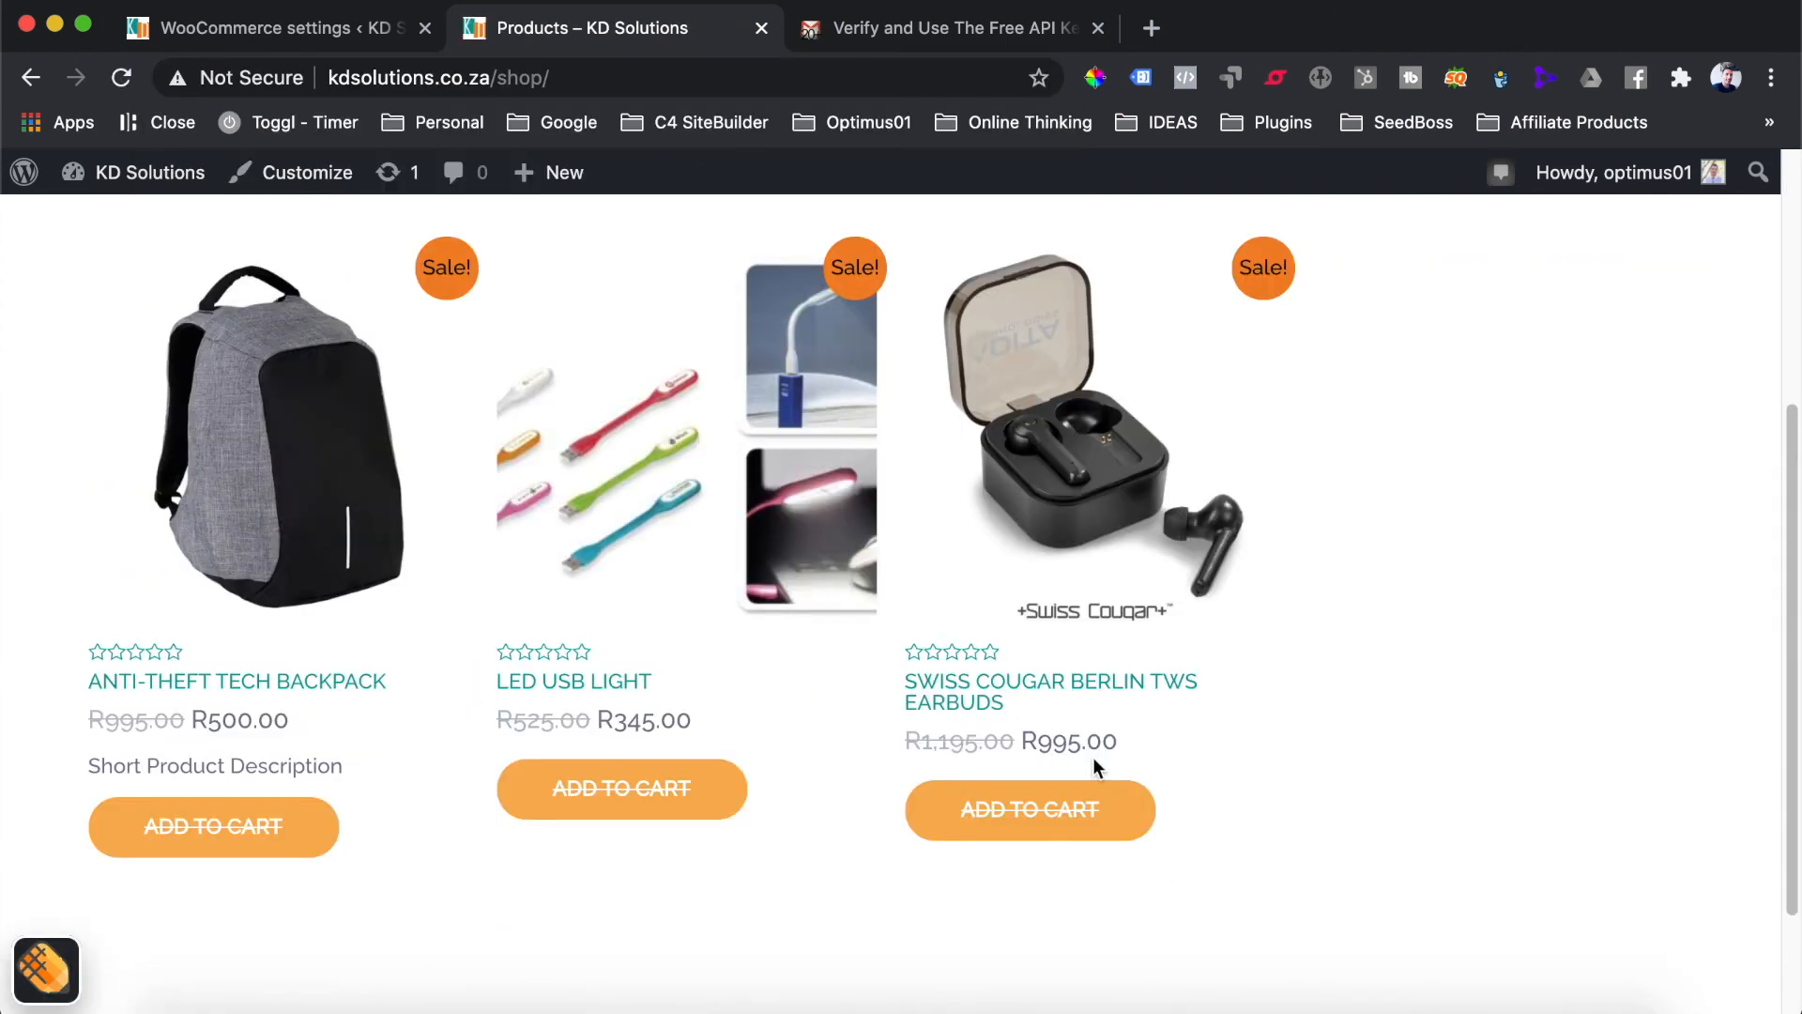
Open the Swiss Cougar Berlin TWS Earbuds product page and proceed to checkout from the cart preview
{"action": "left_click", "coordinate": [1073, 693]}
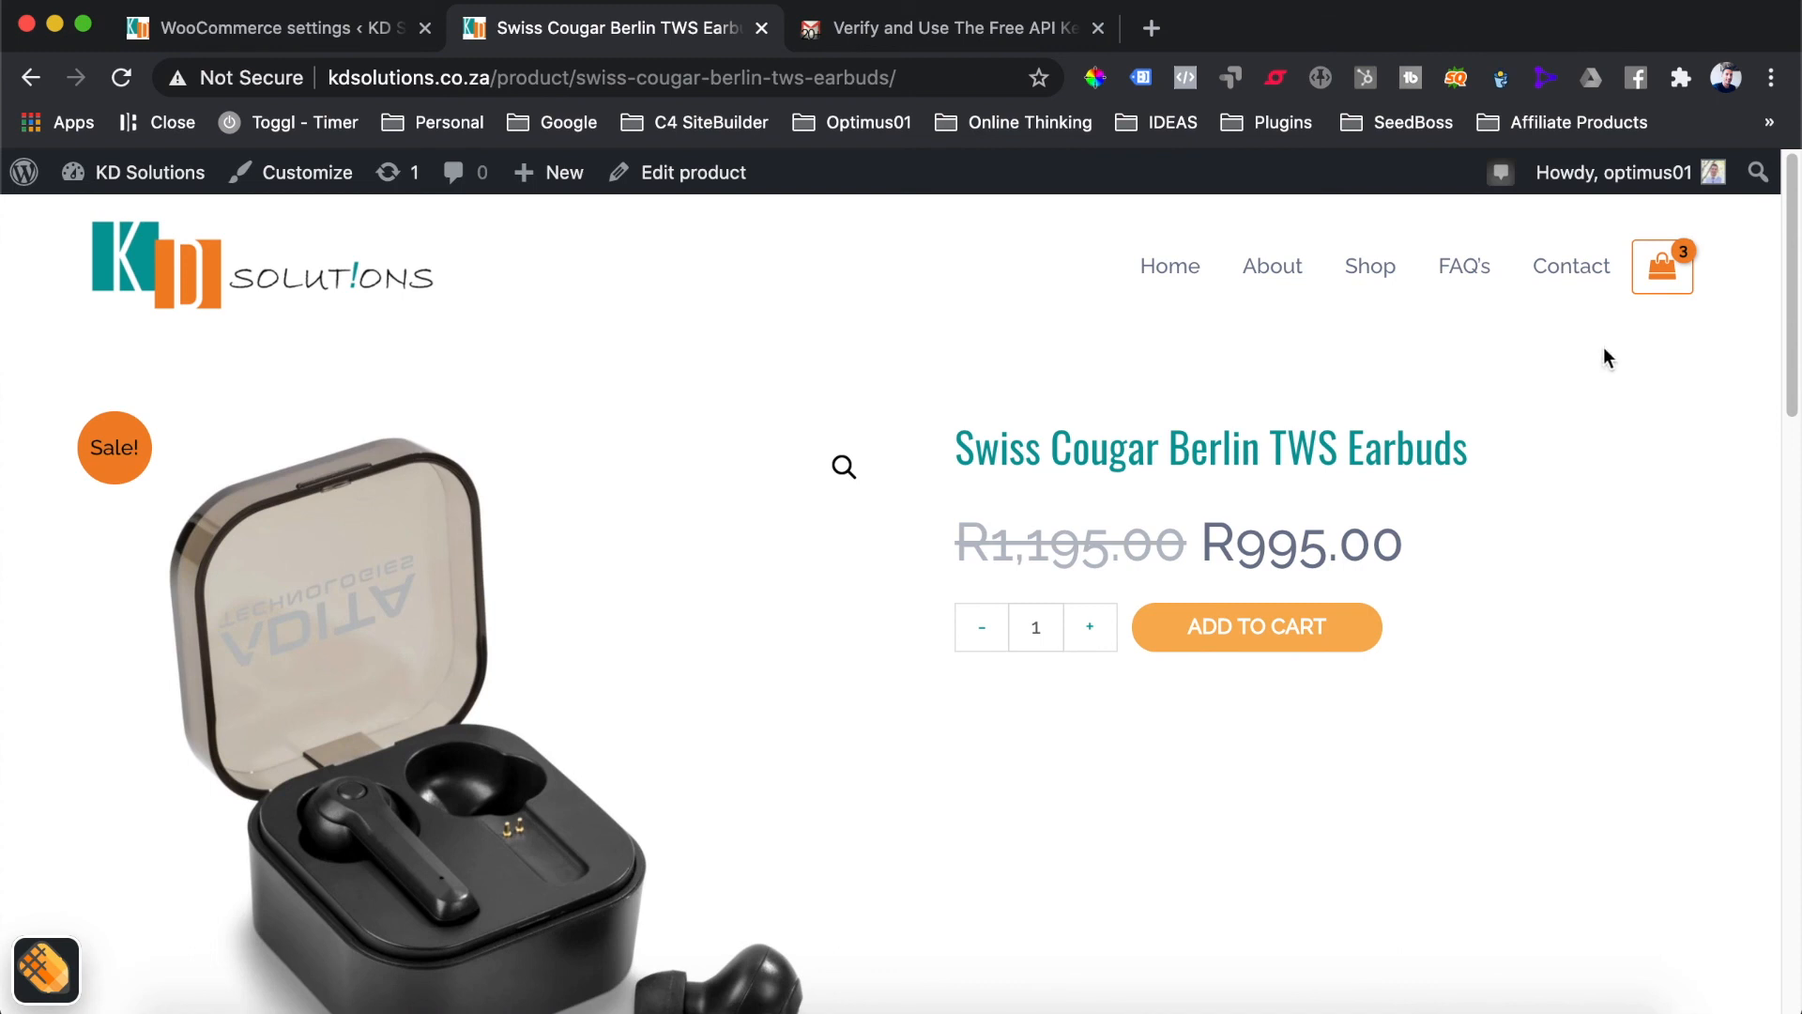
{"action": "mouse_move", "coordinate": [1663, 269]}
{"action": "left_click", "coordinate": [1490, 813]}
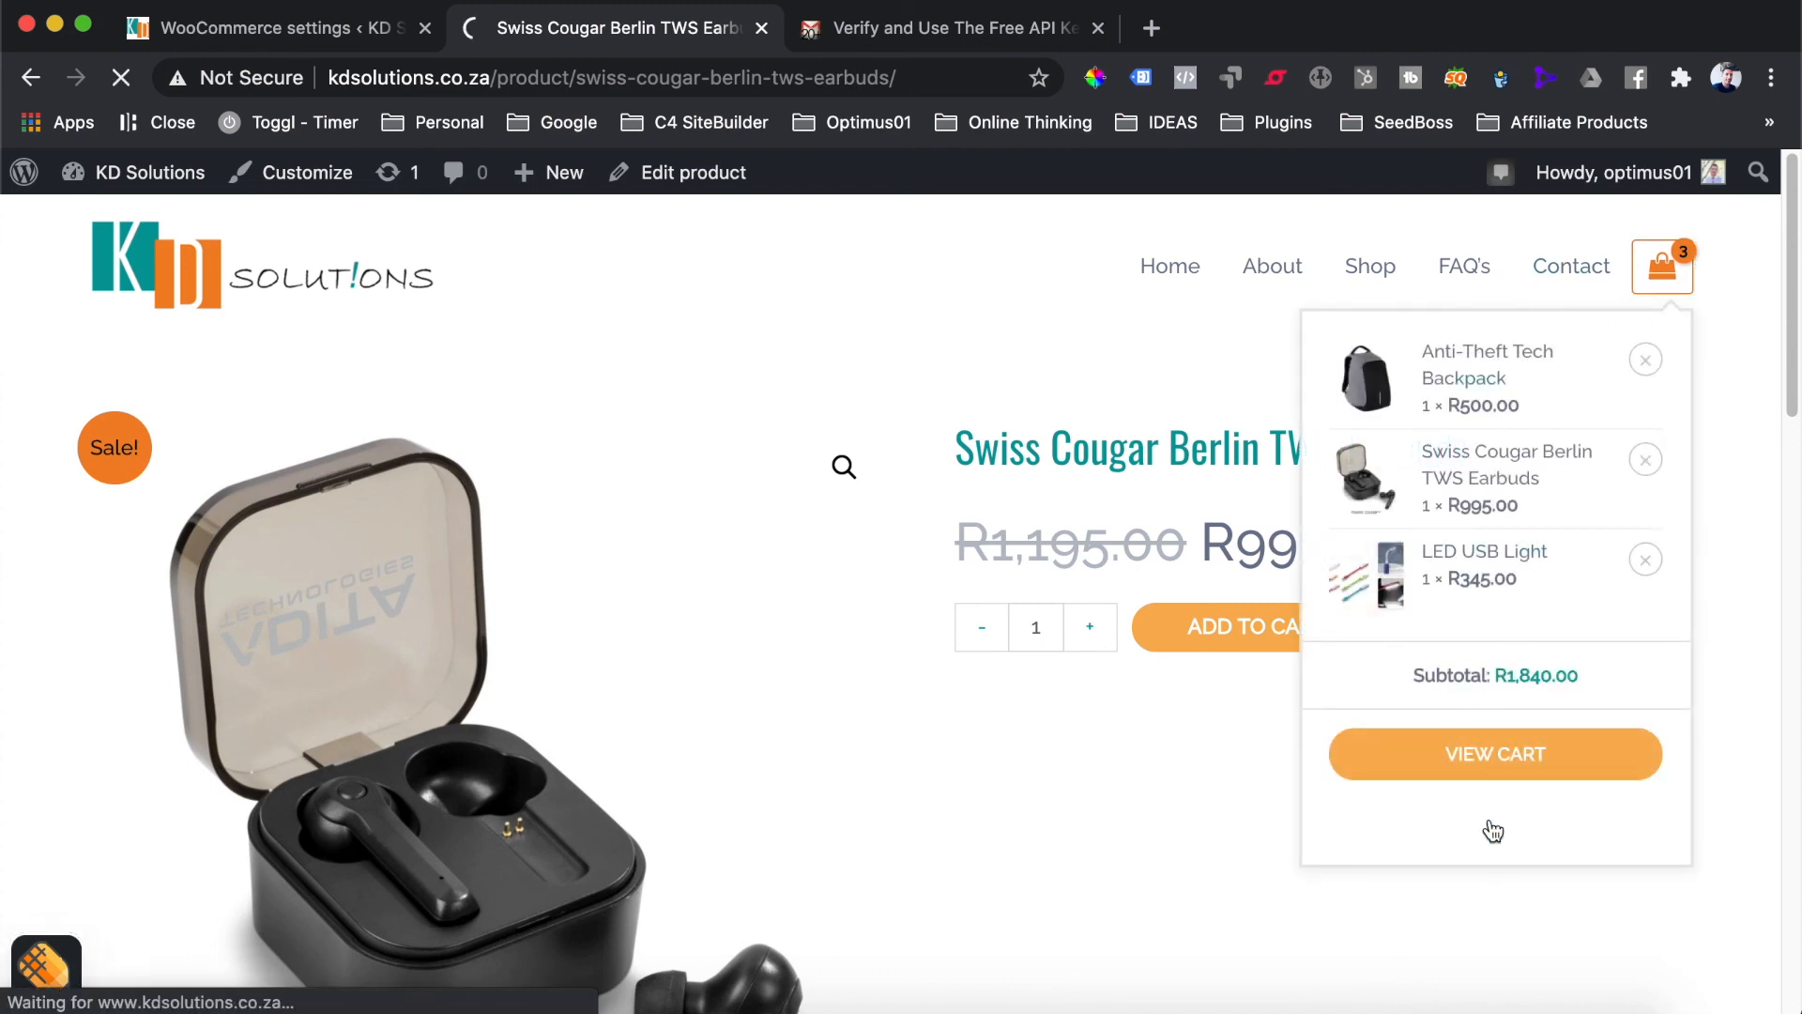